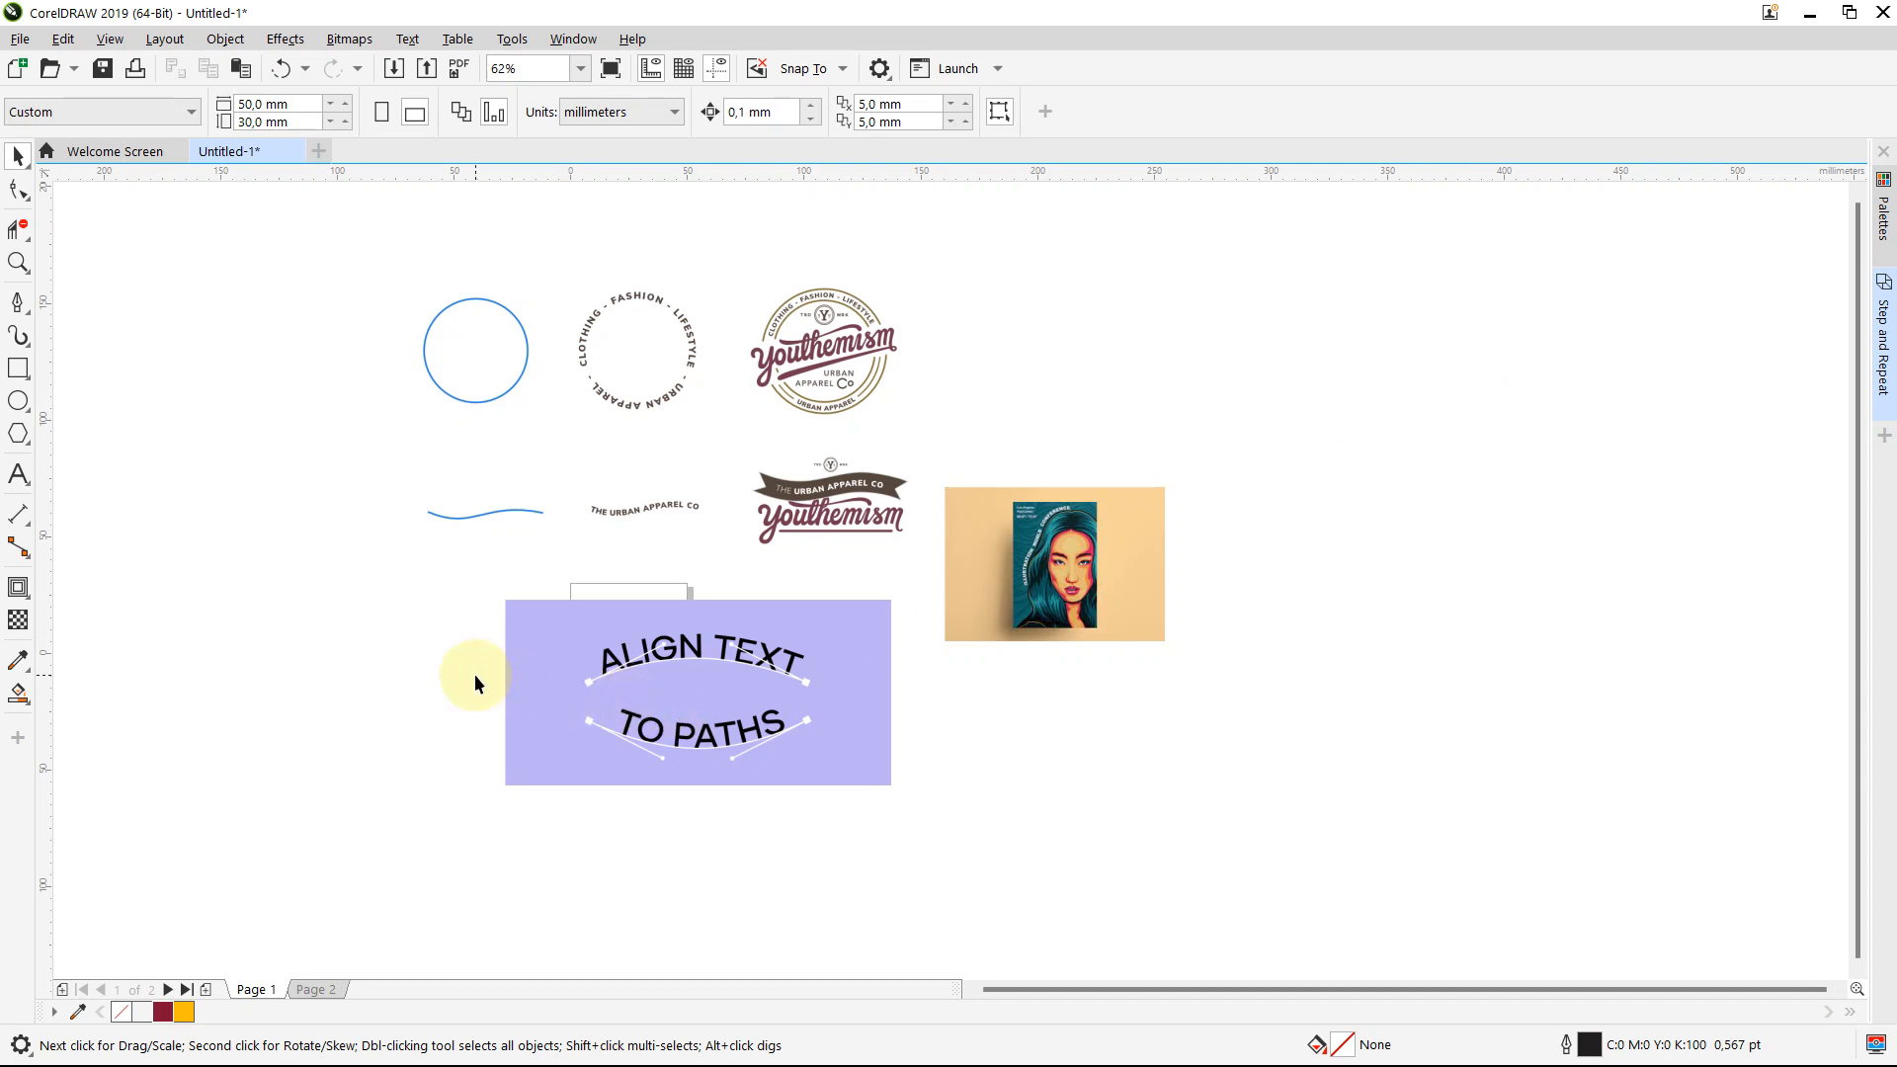
Step: Move the ALIGN TEXT TO PATHS picture slightly down and left, to about X 32 mm, Y -23 mm
{"action": "scroll", "coordinate": [474, 674], "scroll_direction": "up", "scroll_amount": 2}
{"action": "left_click", "coordinate": [913, 680]}
{"action": "left_click_drag", "start_coordinate": [858, 555], "coordinate": [780, 657]}
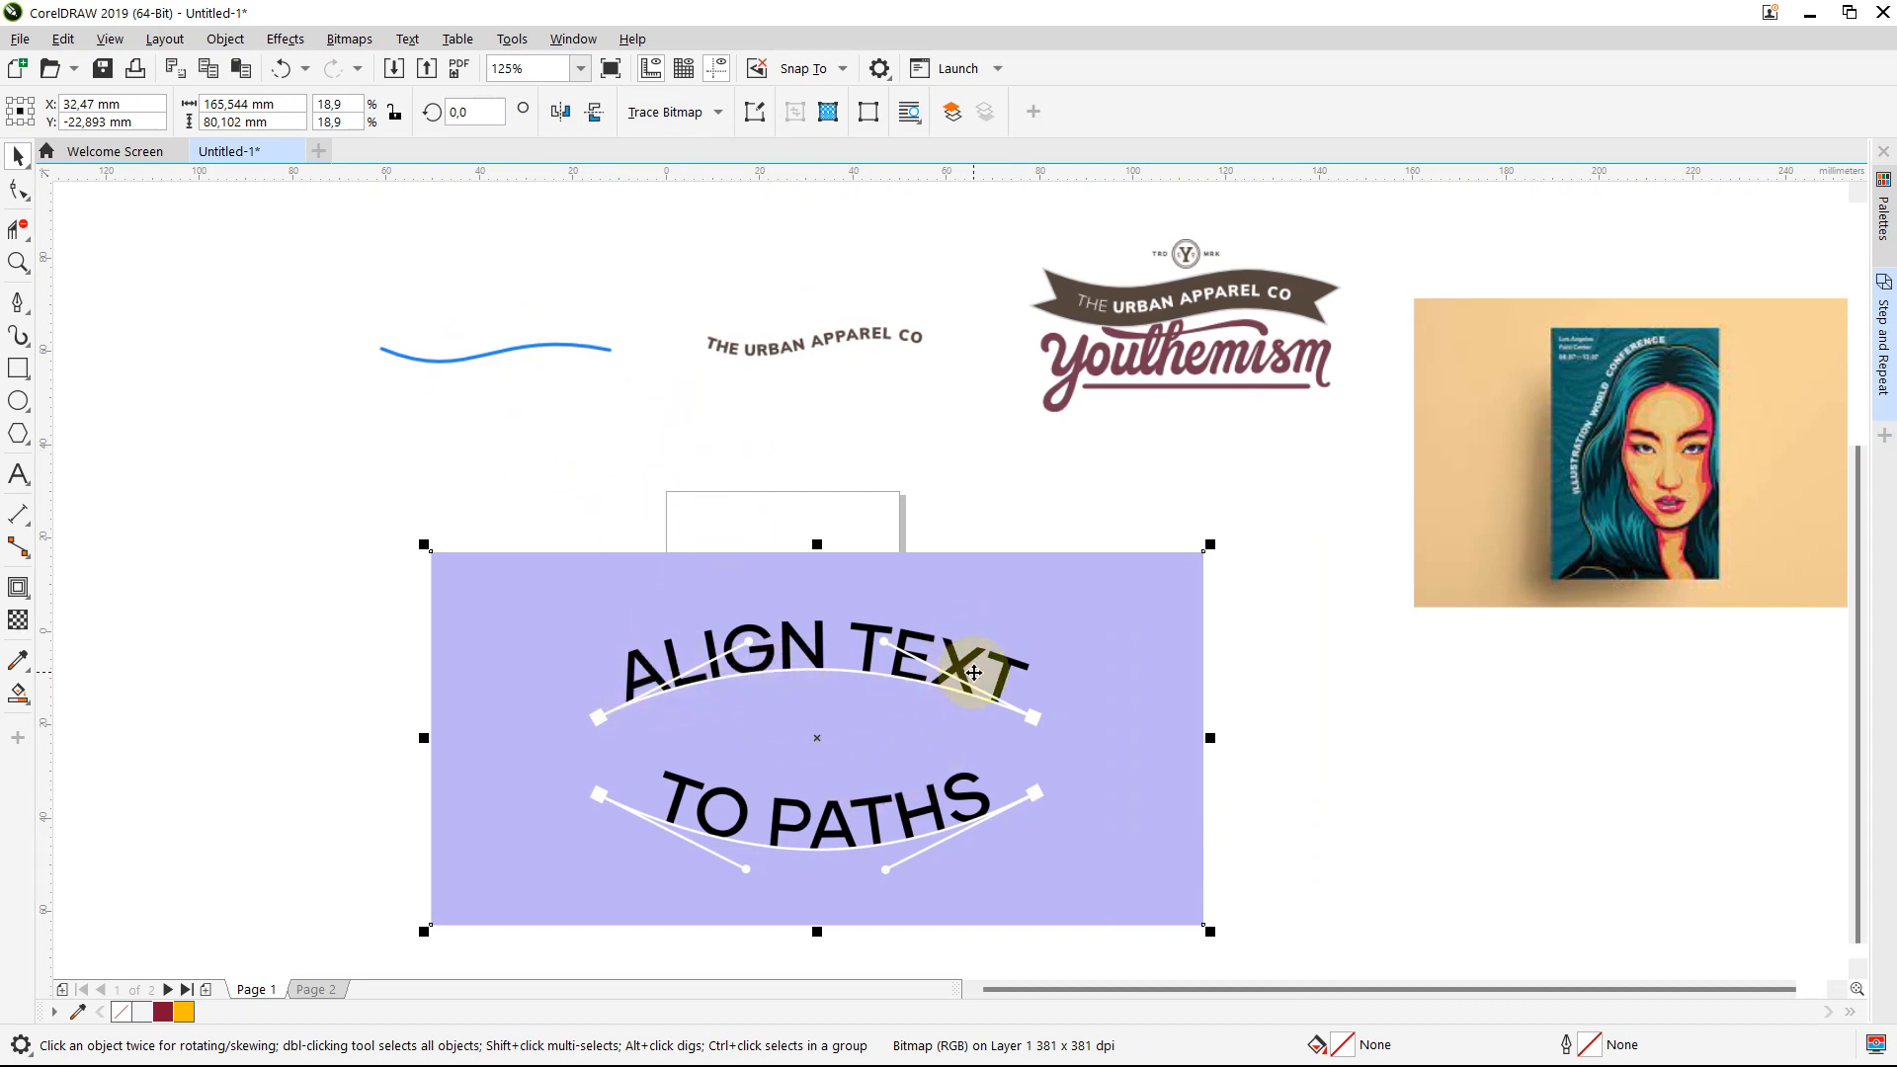
Step: Enlarge the woman's poster mockup picture to about 168 x 118 mm and place it beside the Youthemism logos
{"action": "left_click_drag", "start_coordinate": [1861, 657], "coordinate": [1858, 402]}
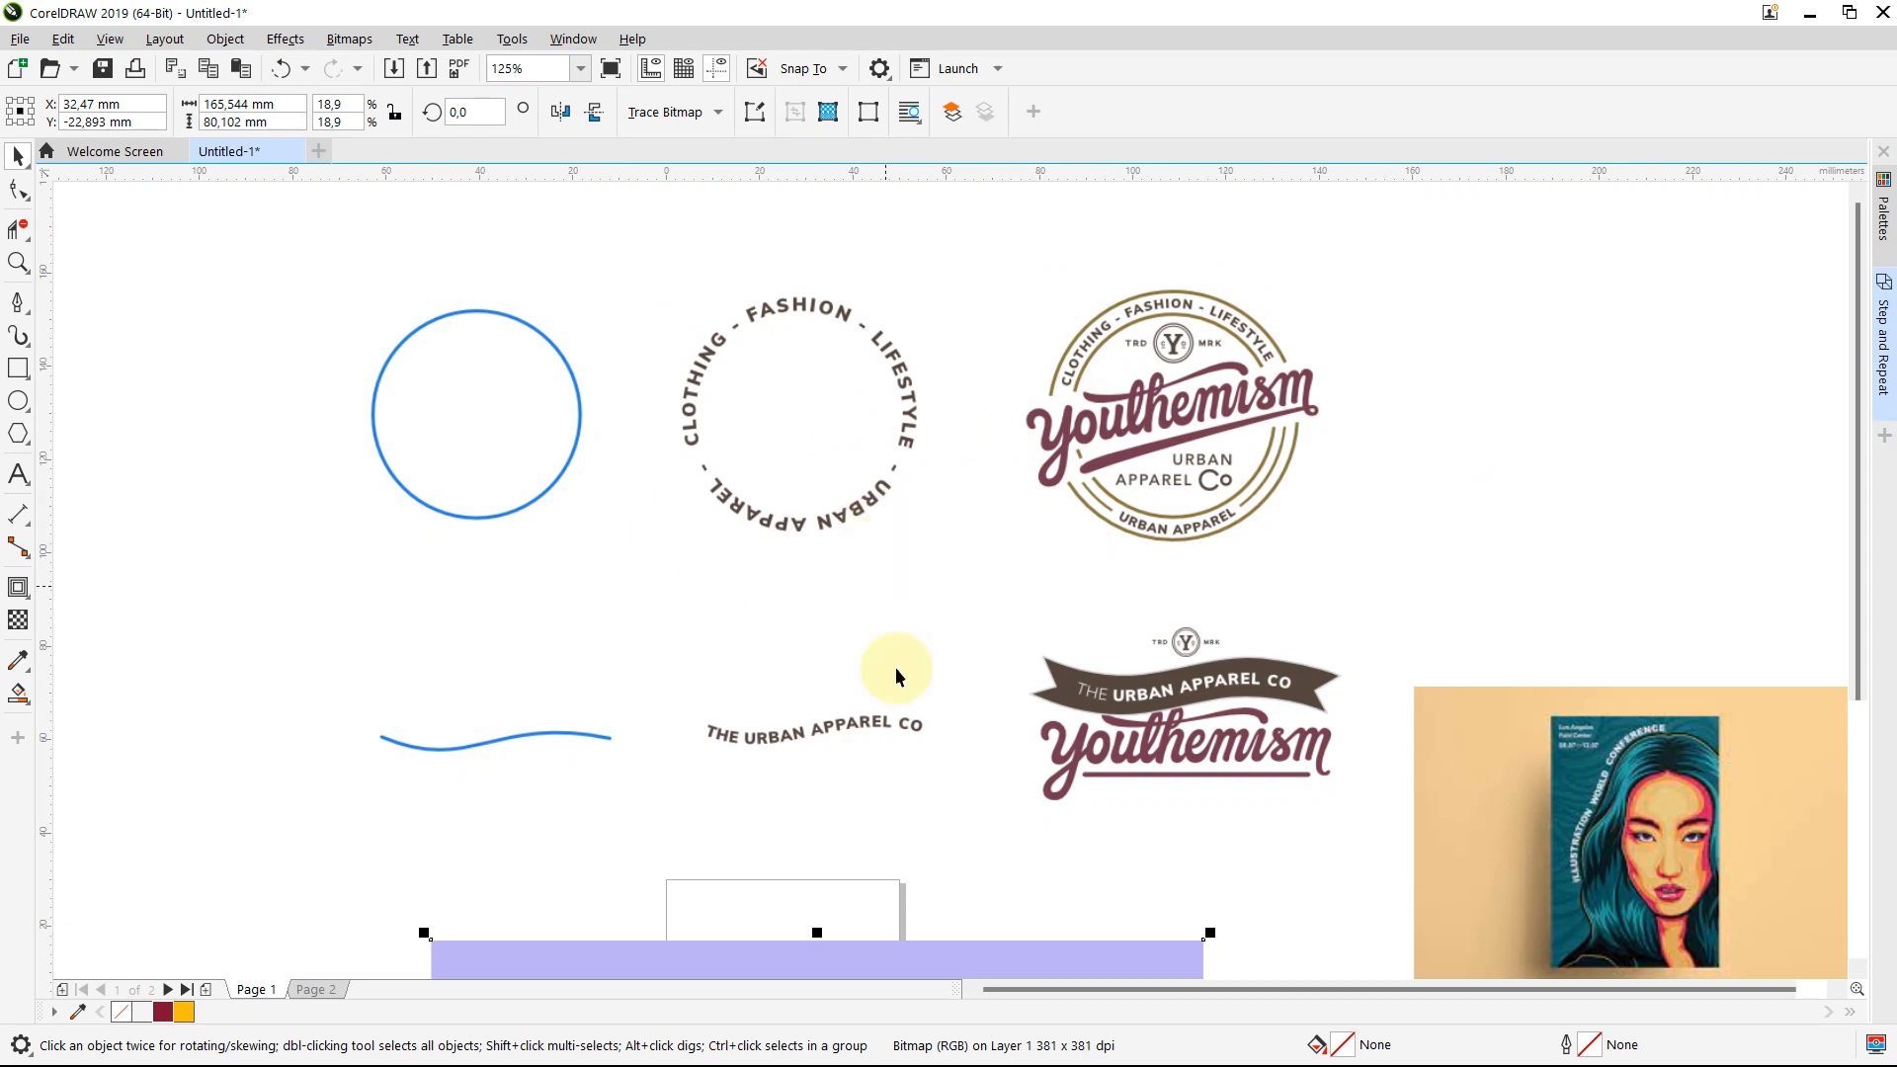
{"action": "left_click_drag", "start_coordinate": [999, 987], "coordinate": [1093, 980]}
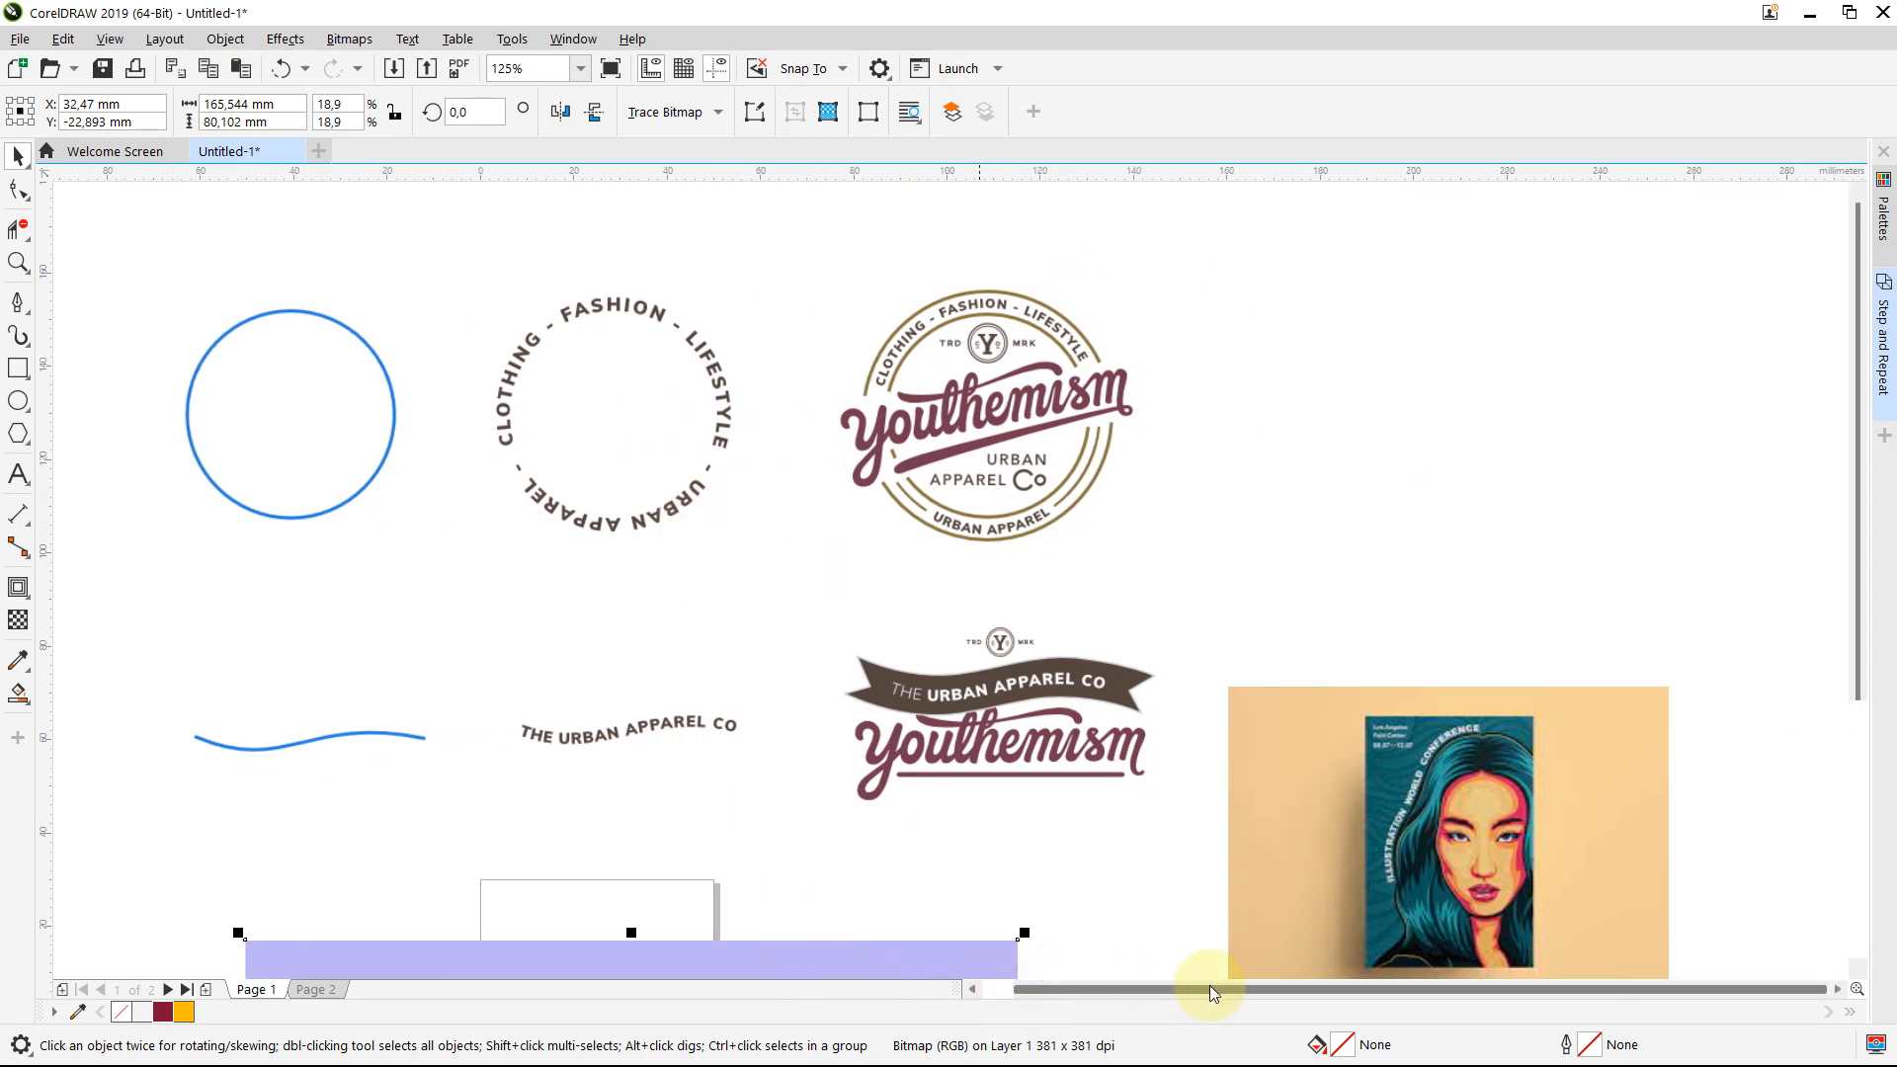
{"action": "left_click_drag", "start_coordinate": [1851, 529], "coordinate": [1851, 672]}
{"action": "left_click", "coordinate": [1453, 577]}
{"action": "left_click_drag", "start_coordinate": [1223, 451], "coordinate": [1044, 331]}
{"action": "left_click_drag", "start_coordinate": [1388, 541], "coordinate": [1375, 516]}
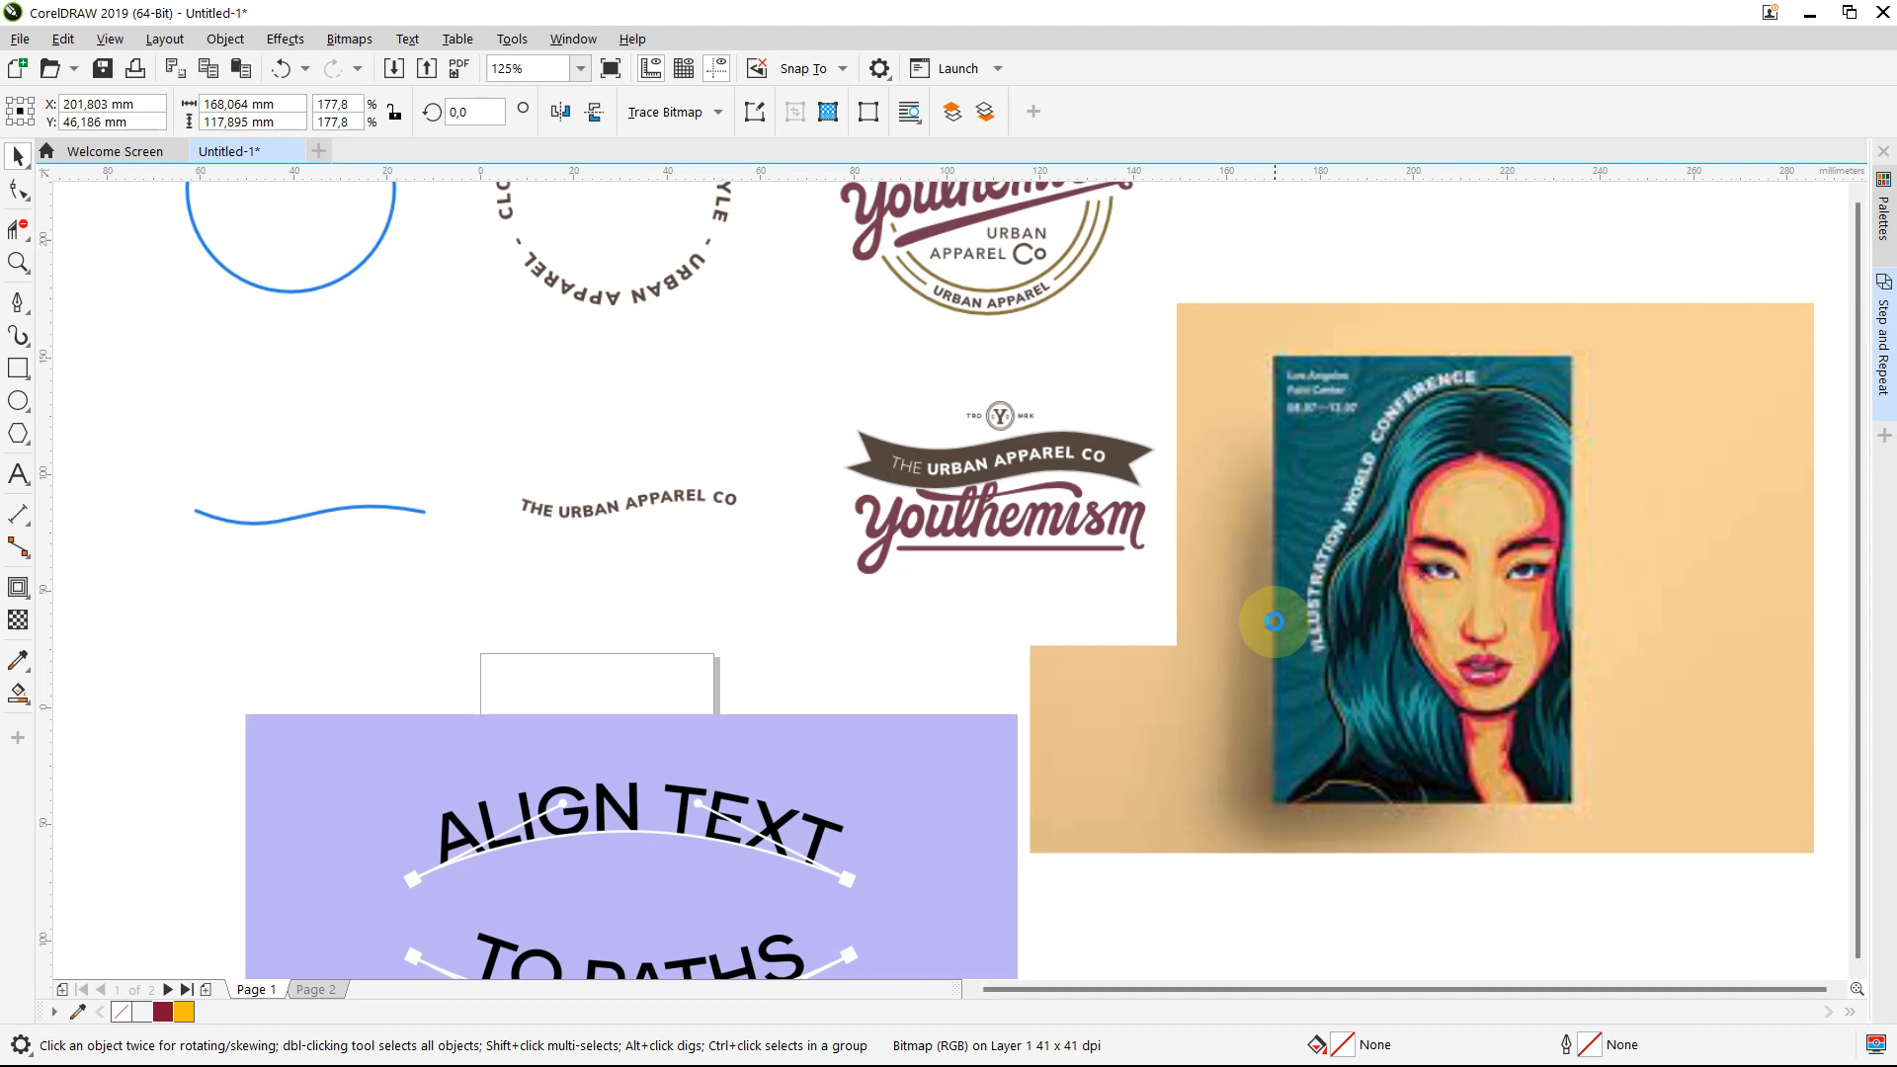
{"action": "scroll", "coordinate": [1276, 622], "scroll_direction": "down", "scroll_amount": 3}
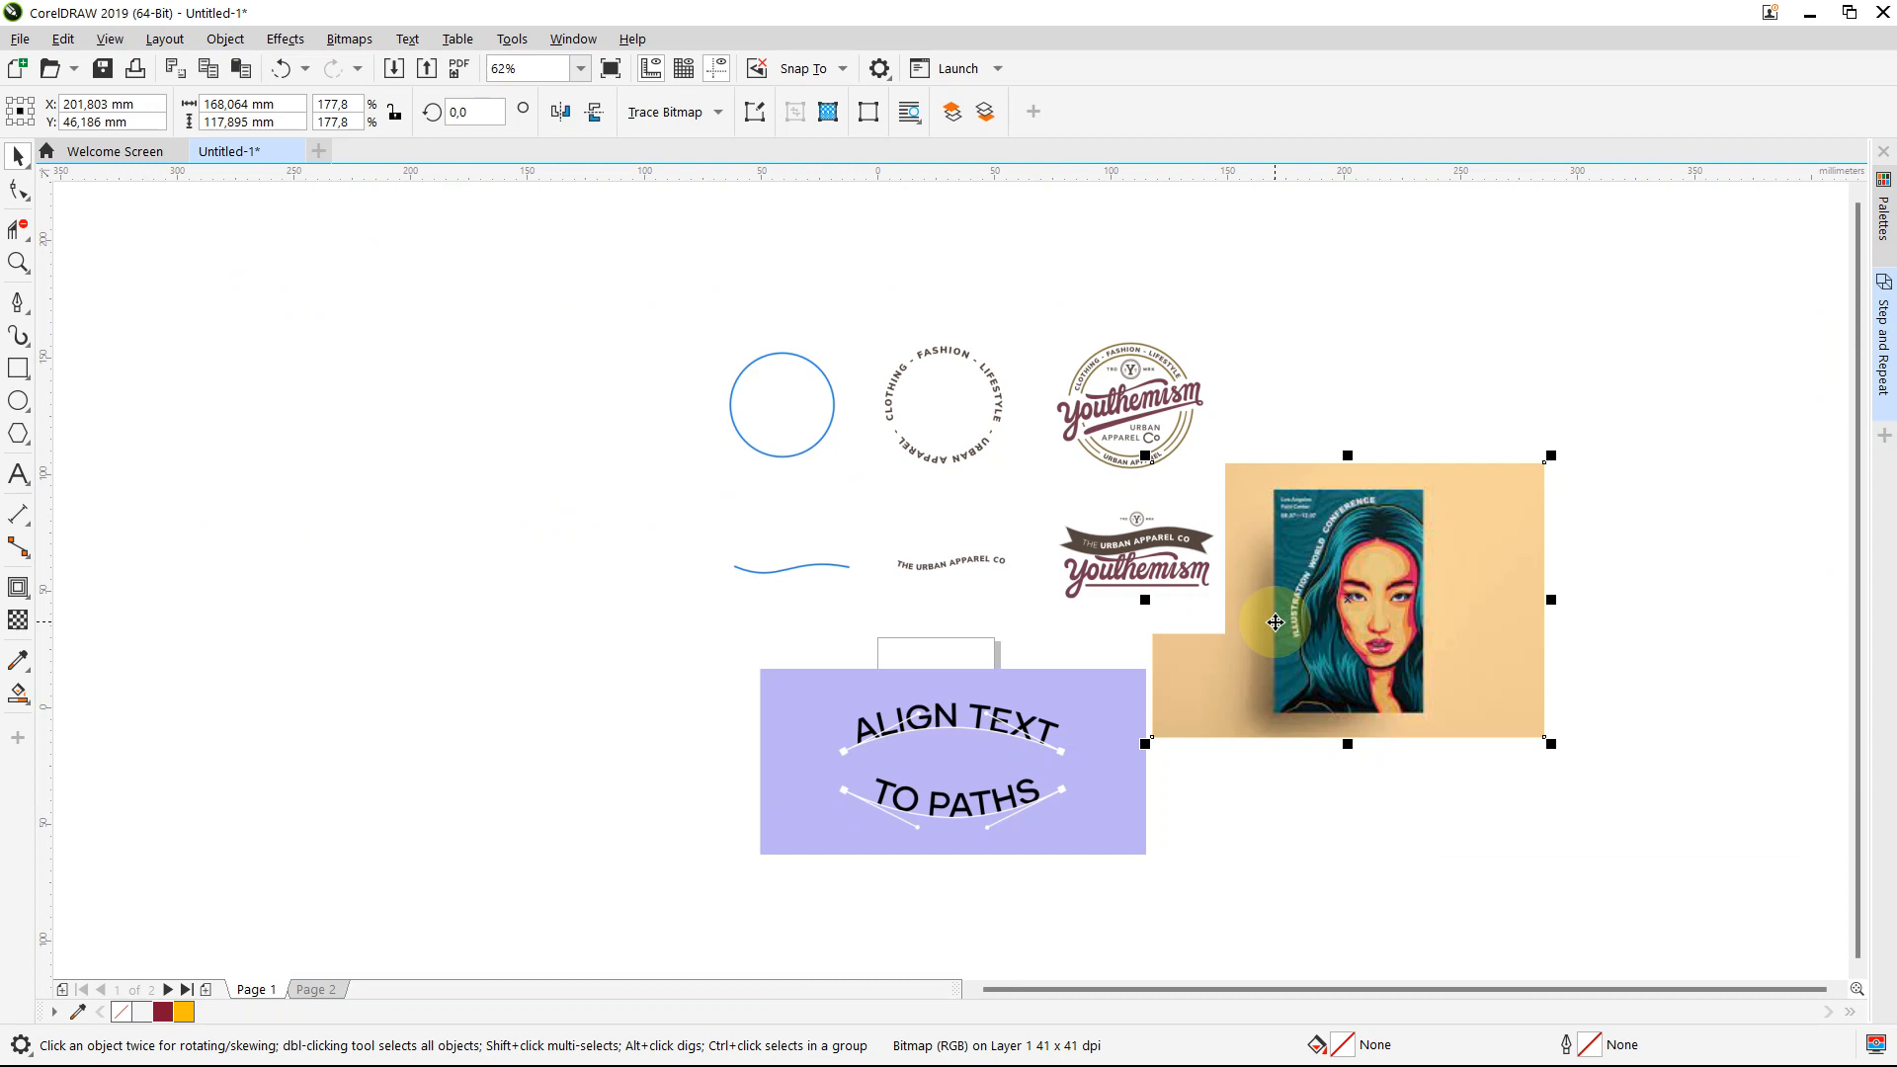
{"action": "left_click", "coordinate": [1295, 409]}
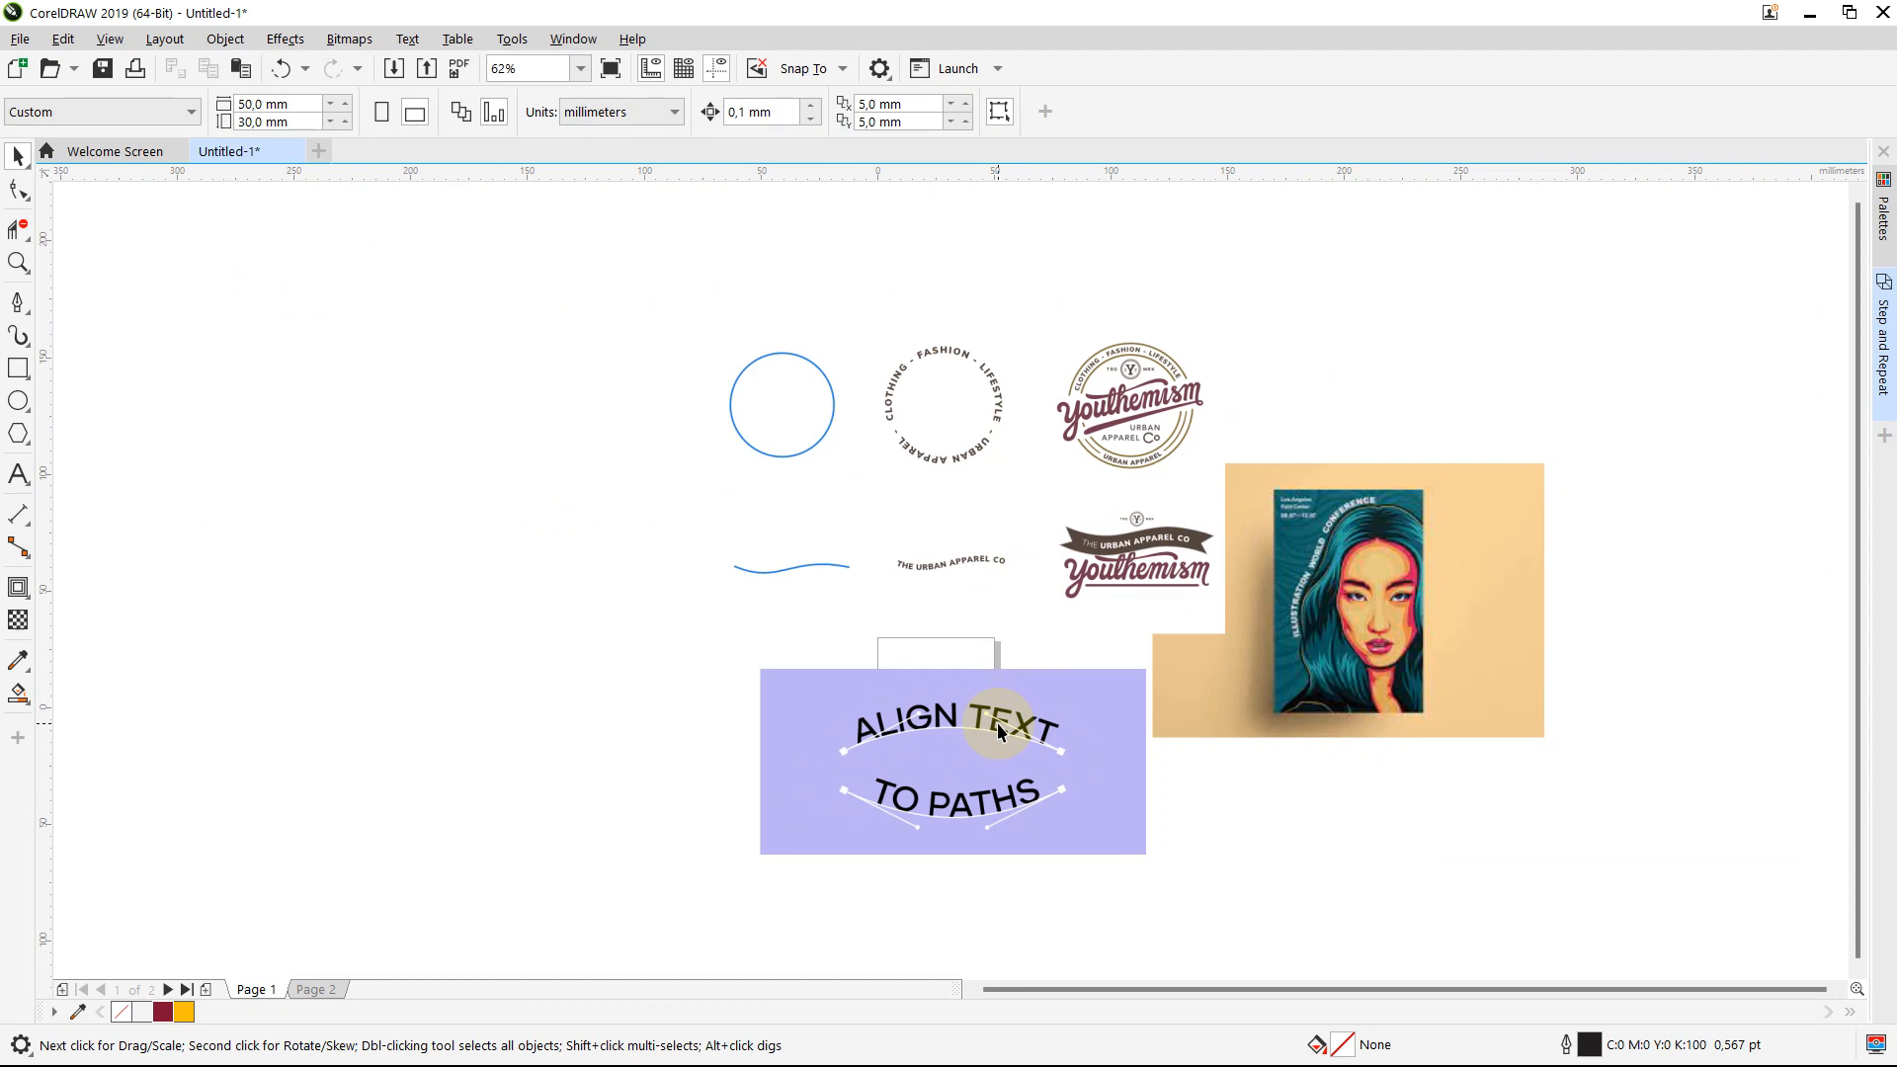
Step: On Page 2, move the wooden stamp and logos picture left of the page, to about X -155 mm, Y 252 mm
{"action": "left_click", "coordinate": [326, 989]}
{"action": "left_click_drag", "start_coordinate": [1382, 708], "coordinate": [486, 640]}
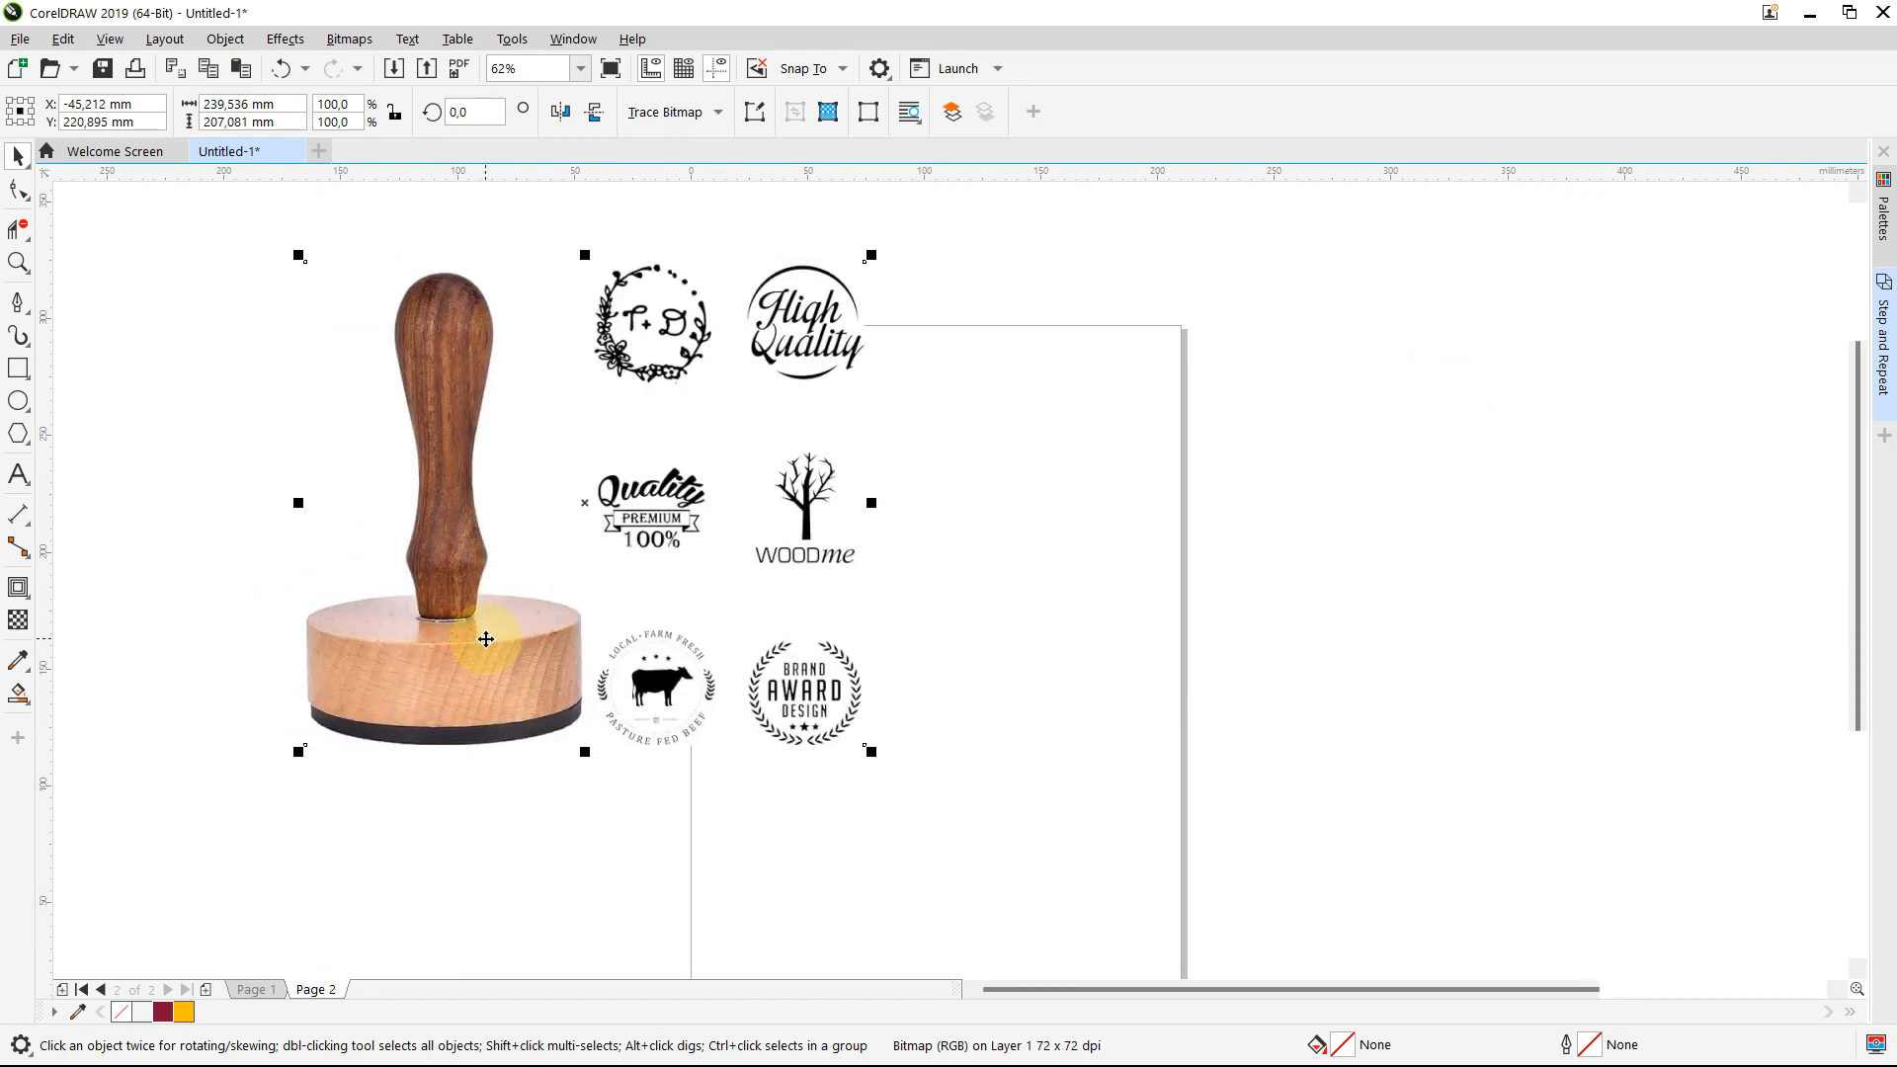
{"action": "scroll", "coordinate": [497, 639], "scroll_direction": "up", "scroll_amount": 4}
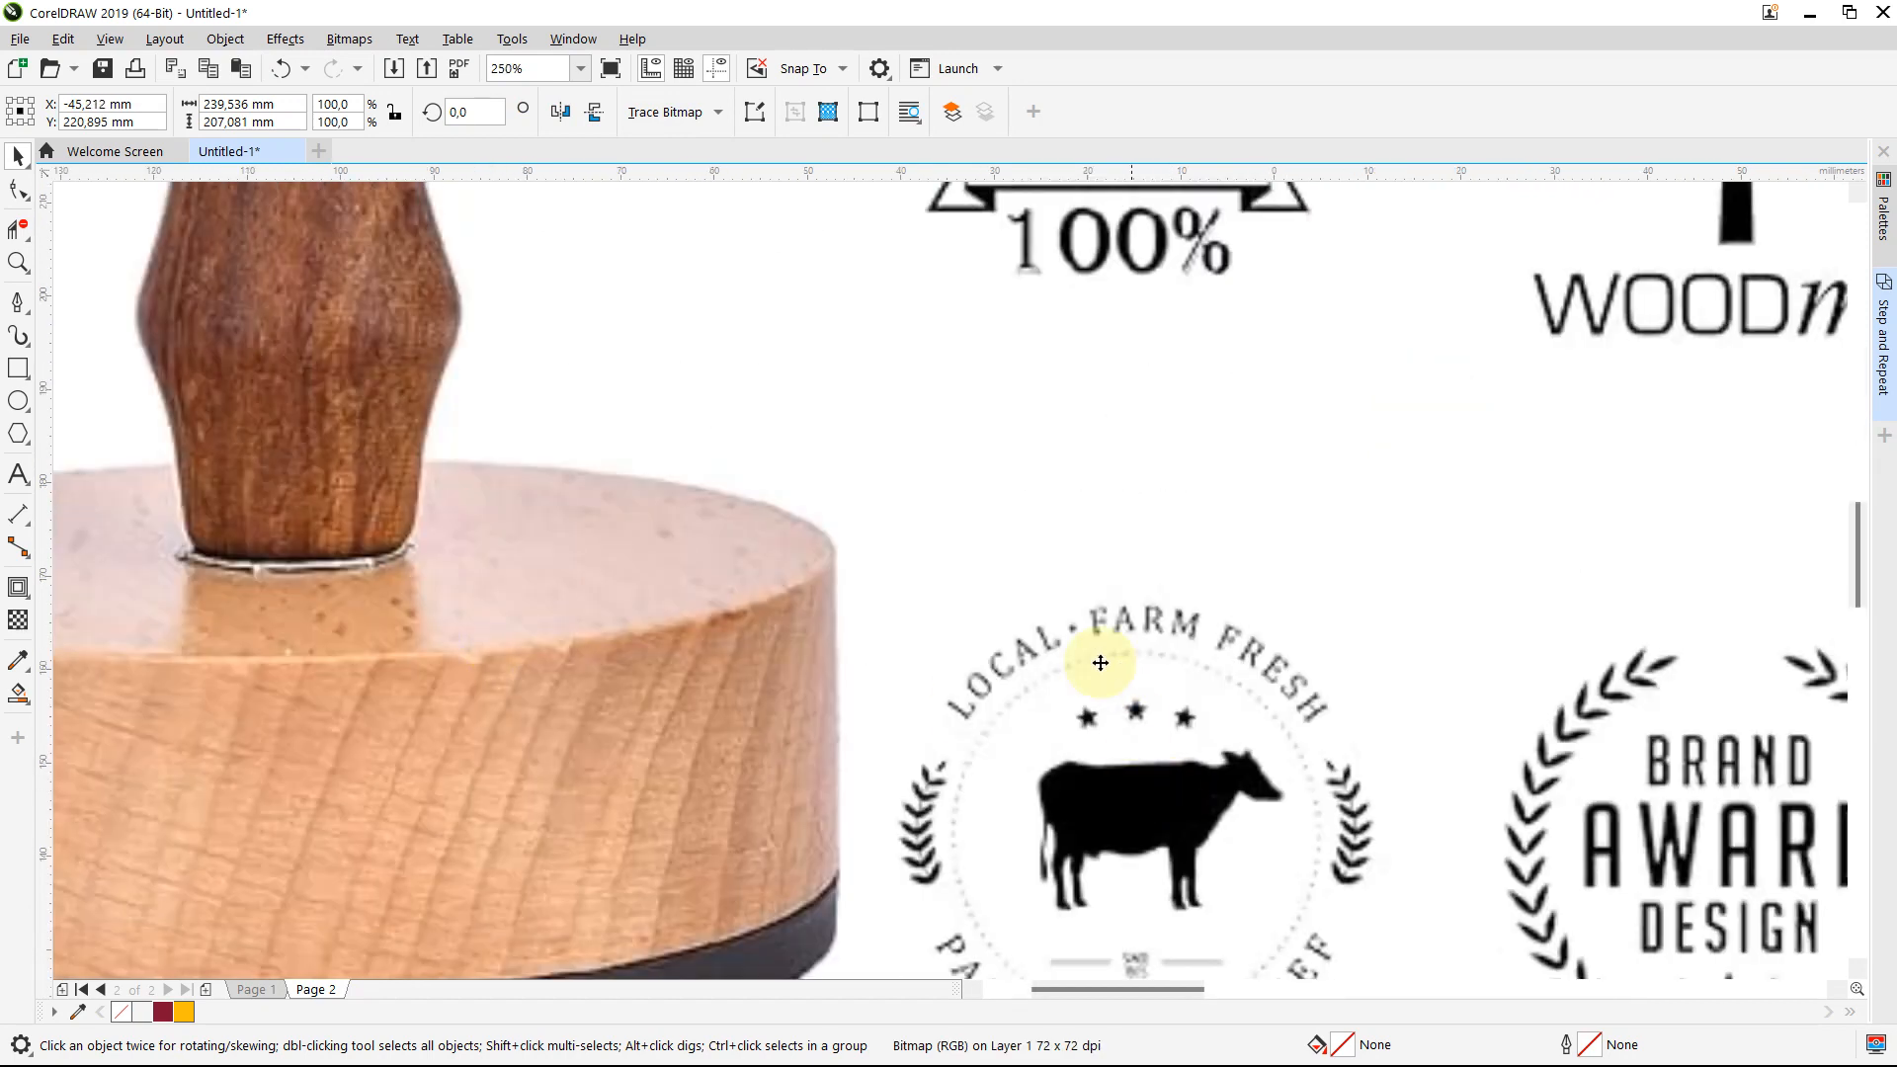
{"action": "scroll", "coordinate": [1031, 813], "scroll_direction": "down", "scroll_amount": 2}
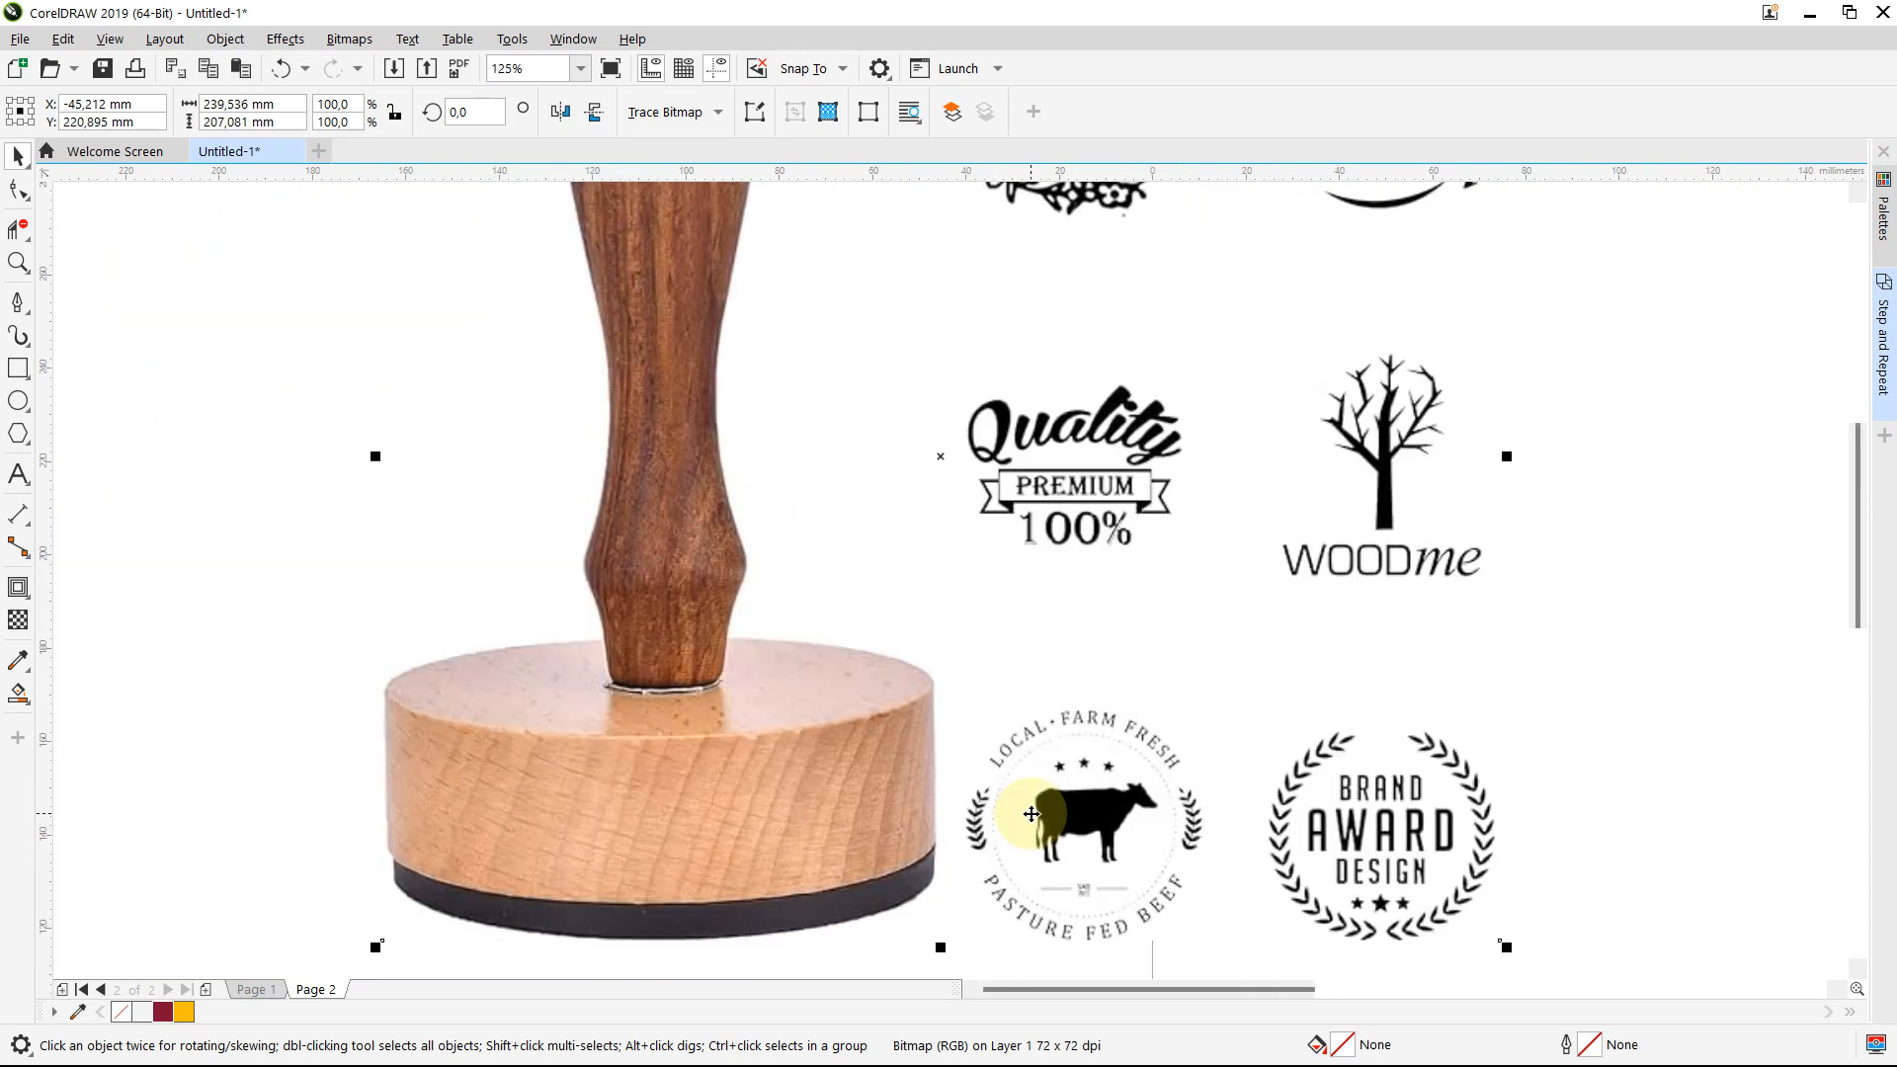
{"action": "left_click_drag", "start_coordinate": [982, 754], "coordinate": [823, 625]}
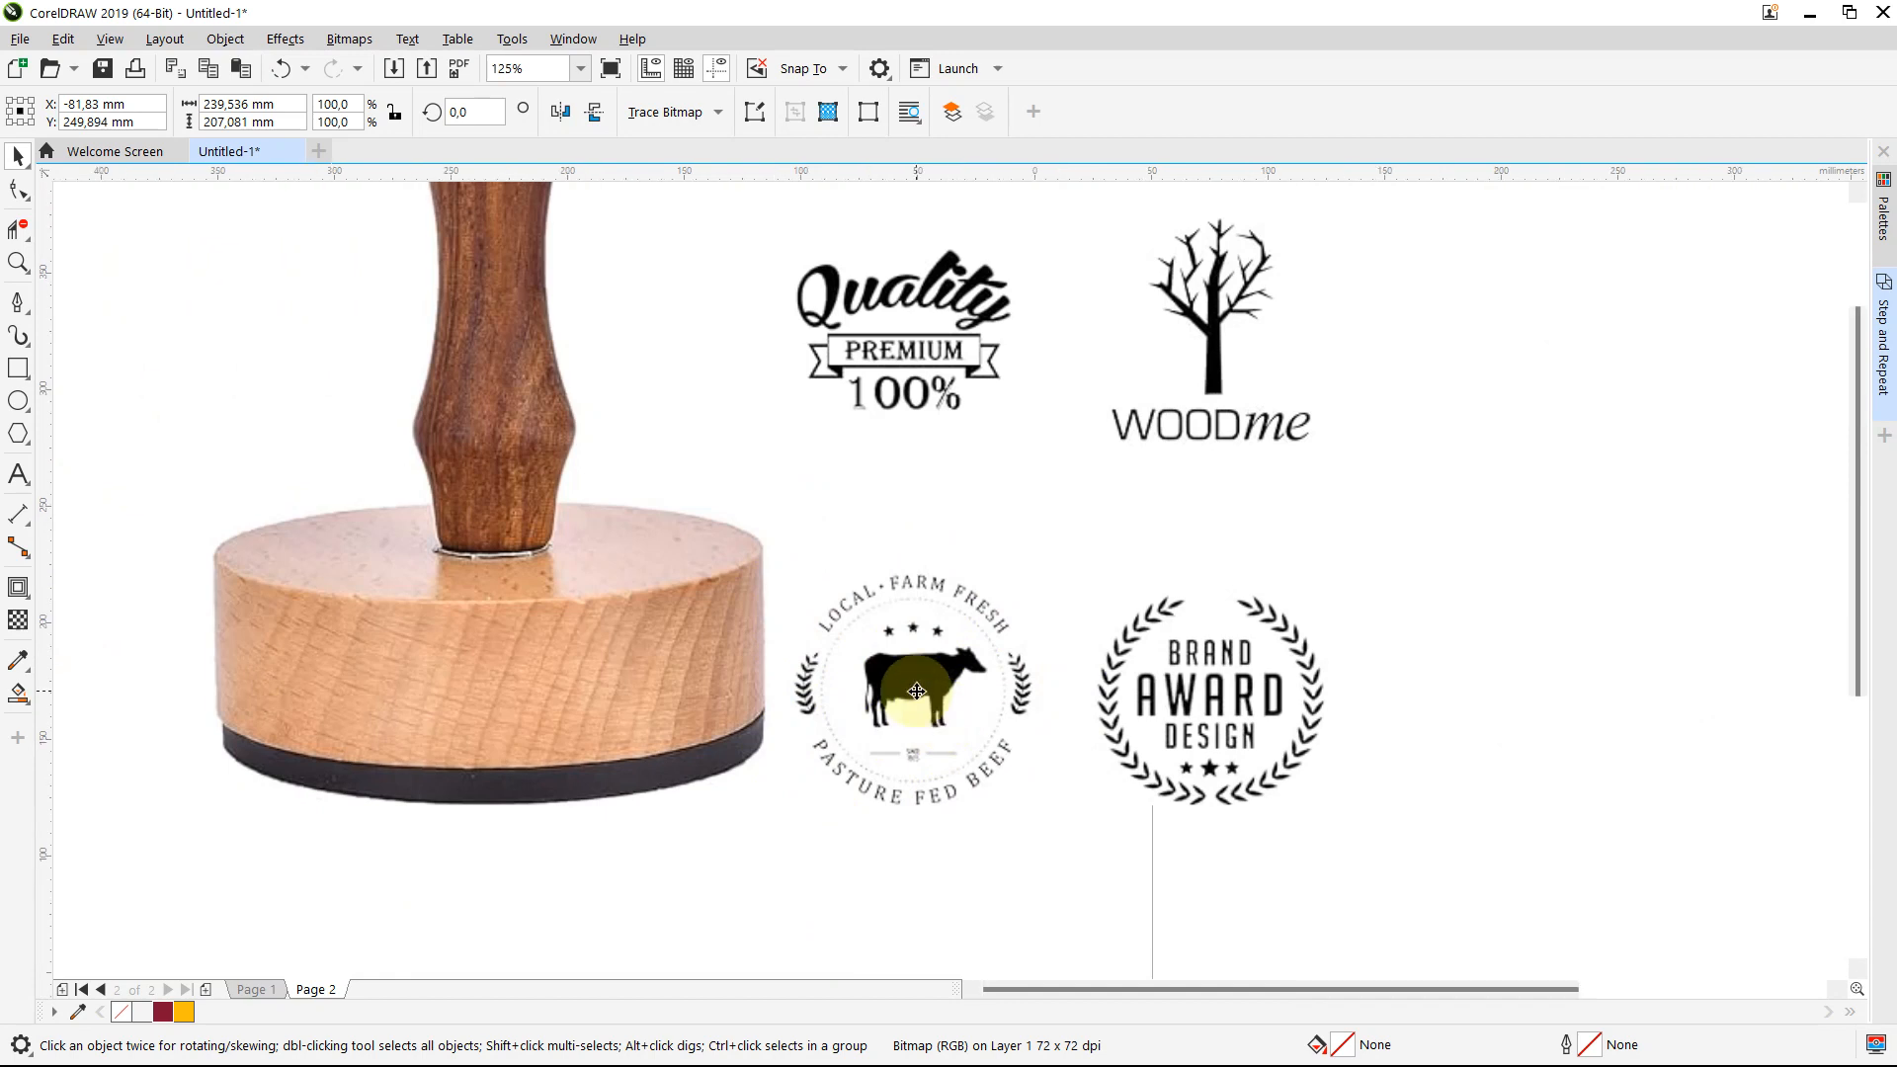
{"action": "scroll", "coordinate": [917, 691], "scroll_direction": "down", "scroll_amount": 2}
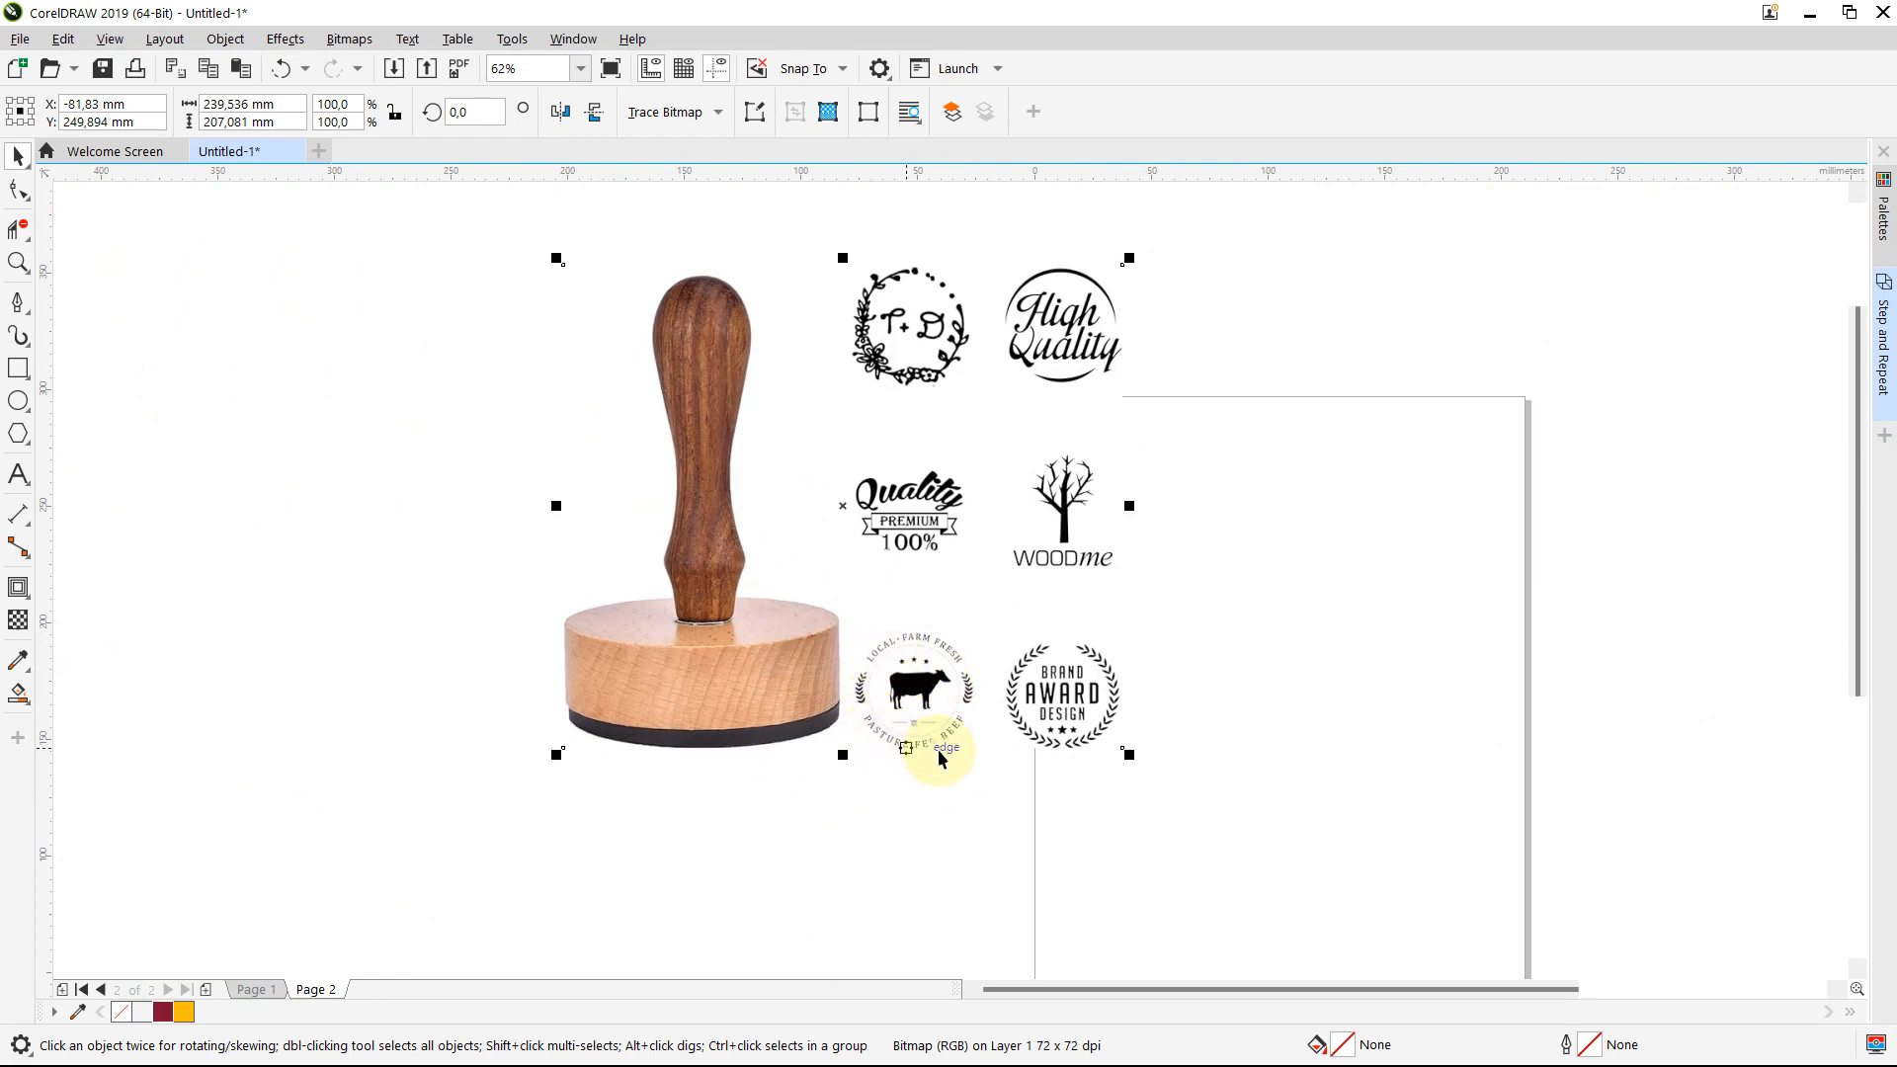
{"action": "left_click_drag", "start_coordinate": [915, 674], "coordinate": [744, 667]}
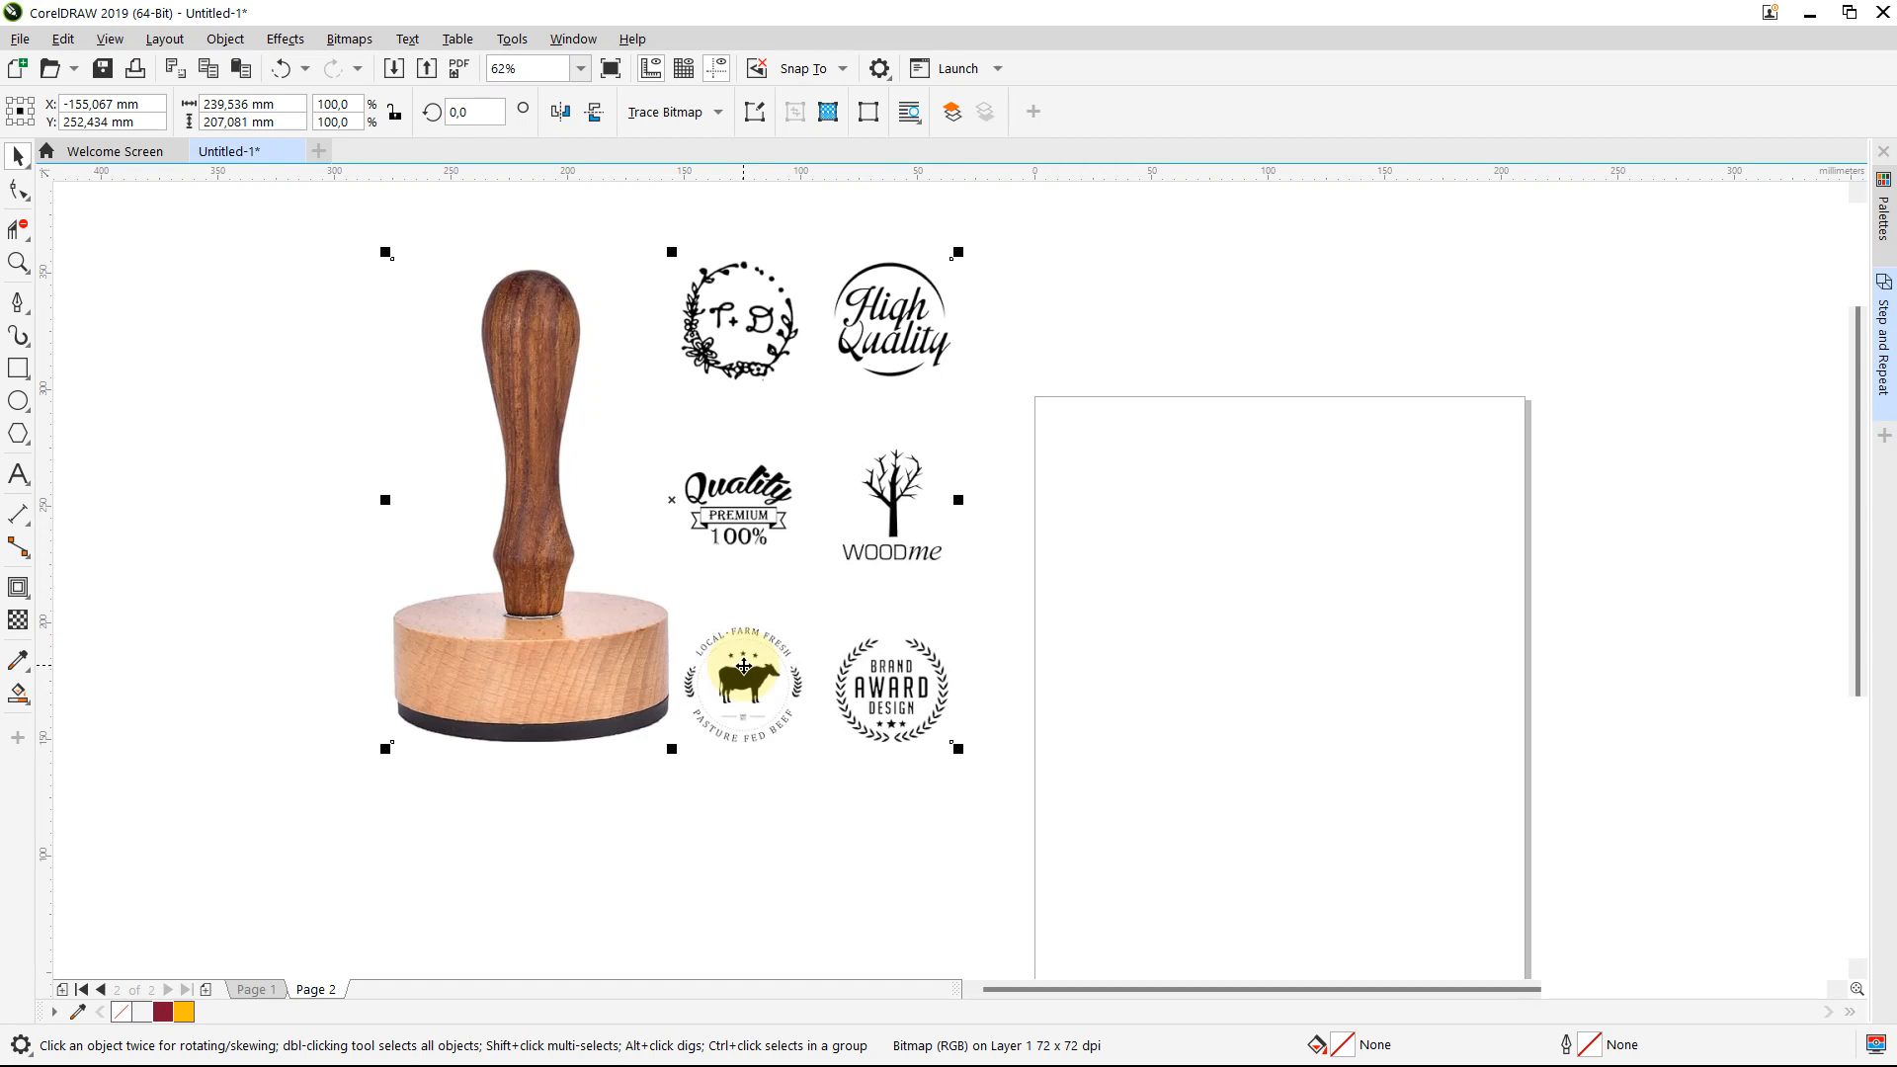
{"action": "left_click", "coordinate": [1171, 559]}
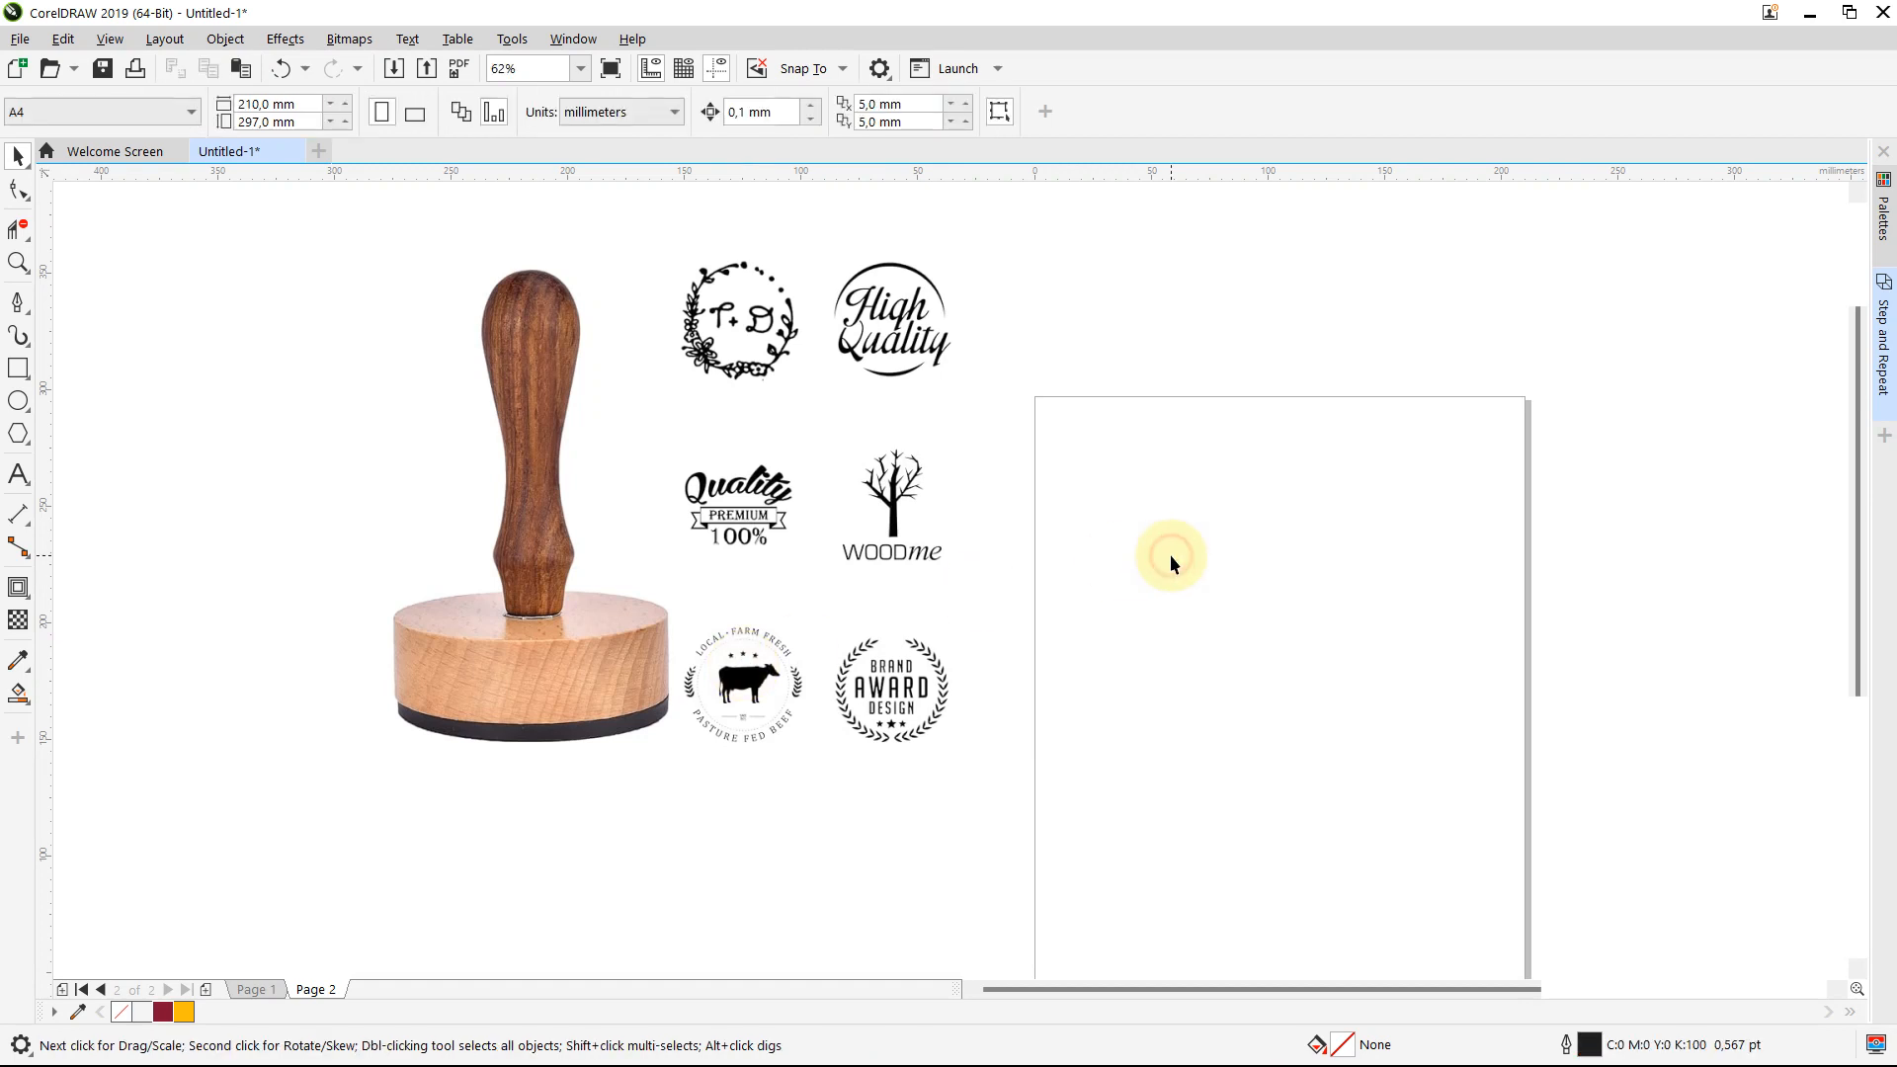
Step: Move the wheat ears picture above the page's upper edge, to about X 20 mm, Y 364 mm
{"action": "scroll", "coordinate": [1170, 554], "scroll_direction": "down", "scroll_amount": 2}
{"action": "scroll", "coordinate": [1170, 555], "scroll_direction": "down", "scroll_amount": 2}
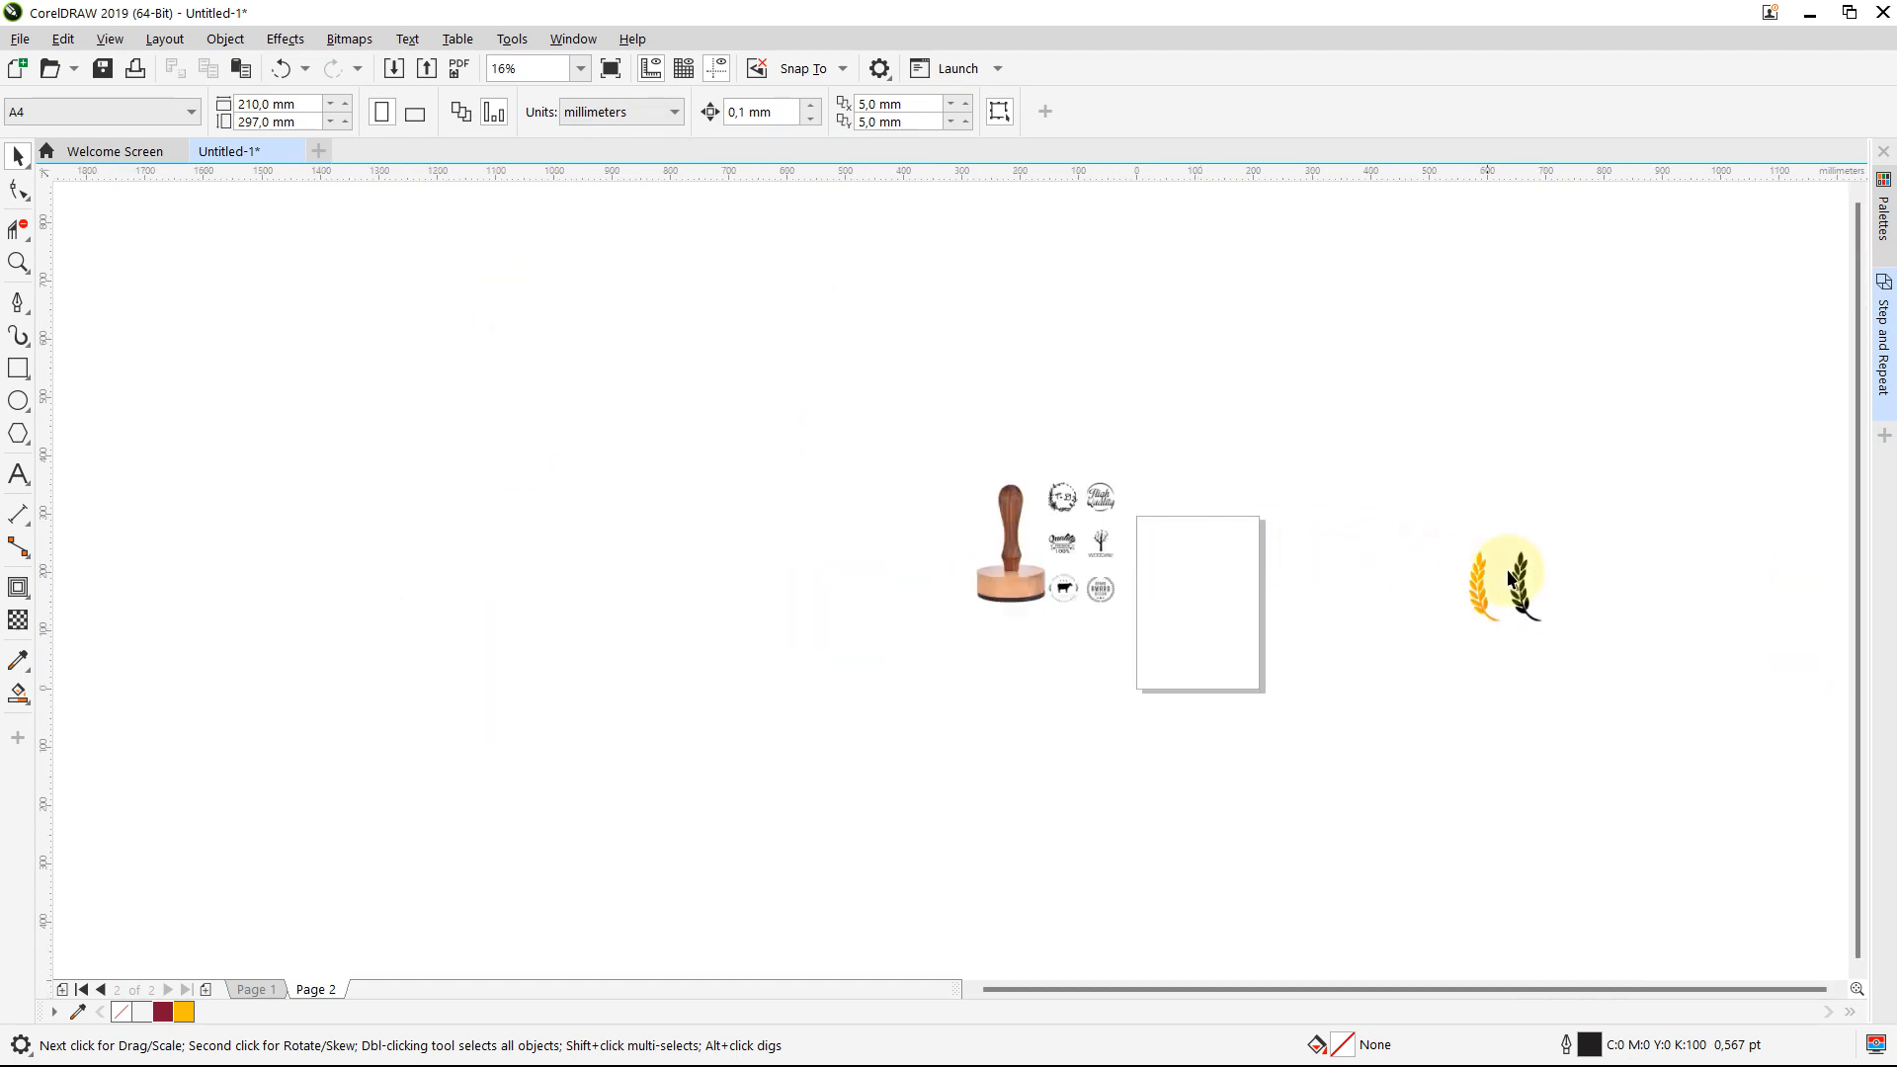
{"action": "left_click_drag", "start_coordinate": [1512, 578], "coordinate": [1181, 370]}
{"action": "scroll", "coordinate": [1165, 495], "scroll_direction": "up", "scroll_amount": 4}
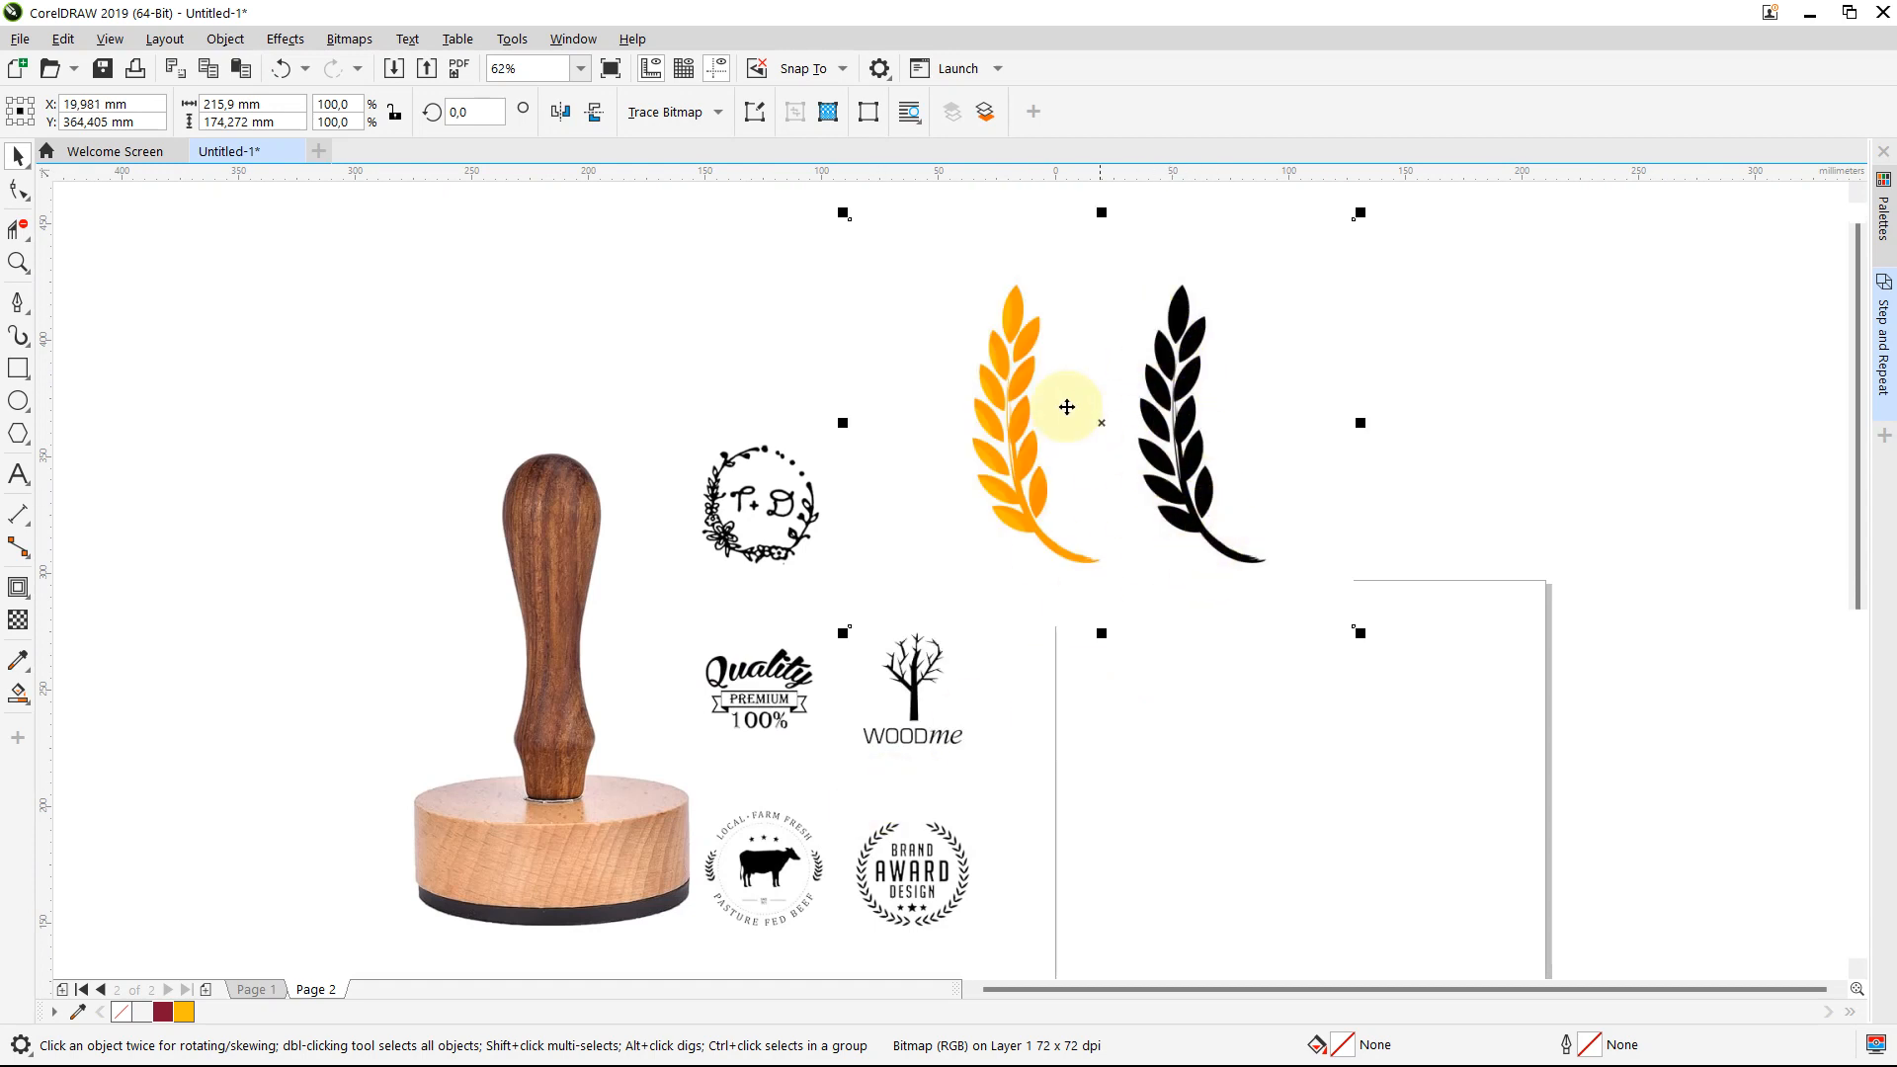
Step: Duplicate the stamp and logos picture, placing the copy below the original at about X -192 mm, Y 205 mm
{"action": "scroll", "coordinate": [790, 886], "scroll_direction": "up", "scroll_amount": 4}
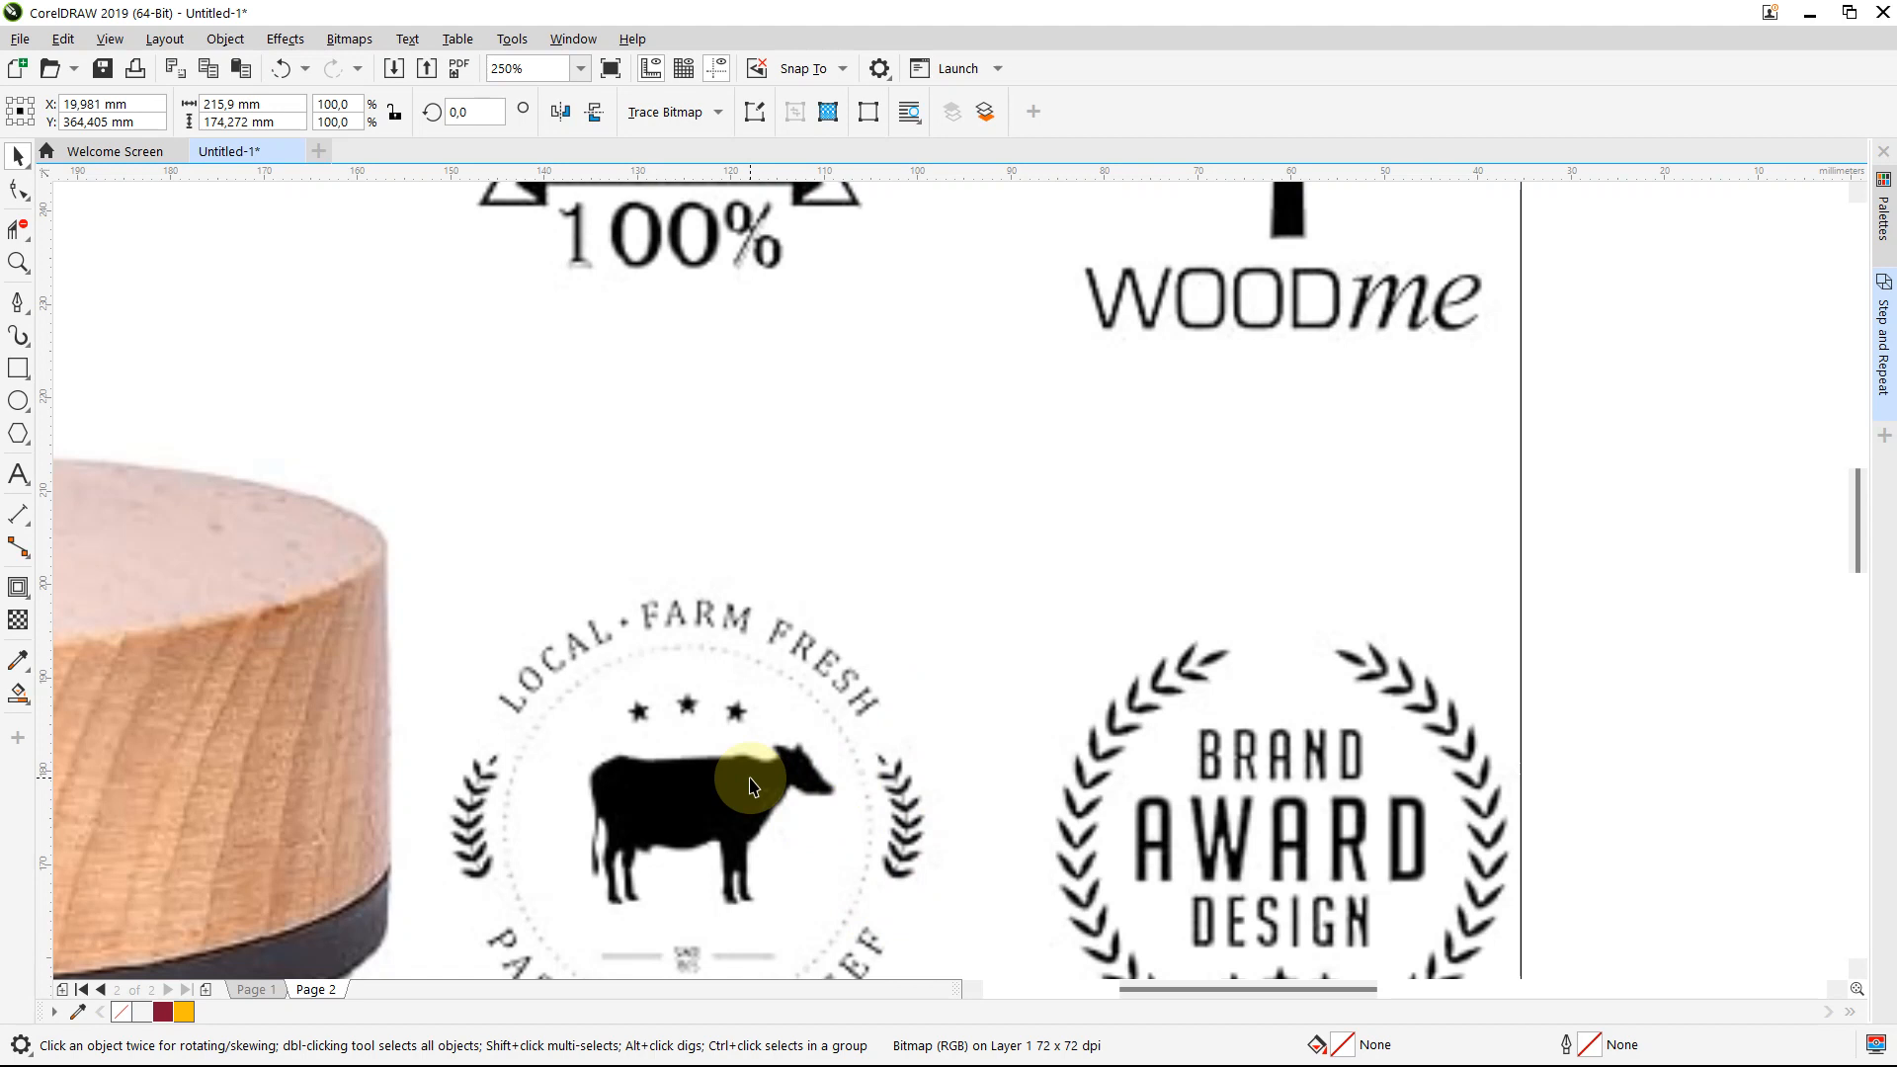
{"action": "scroll", "coordinate": [751, 787], "scroll_direction": "up", "scroll_amount": 2}
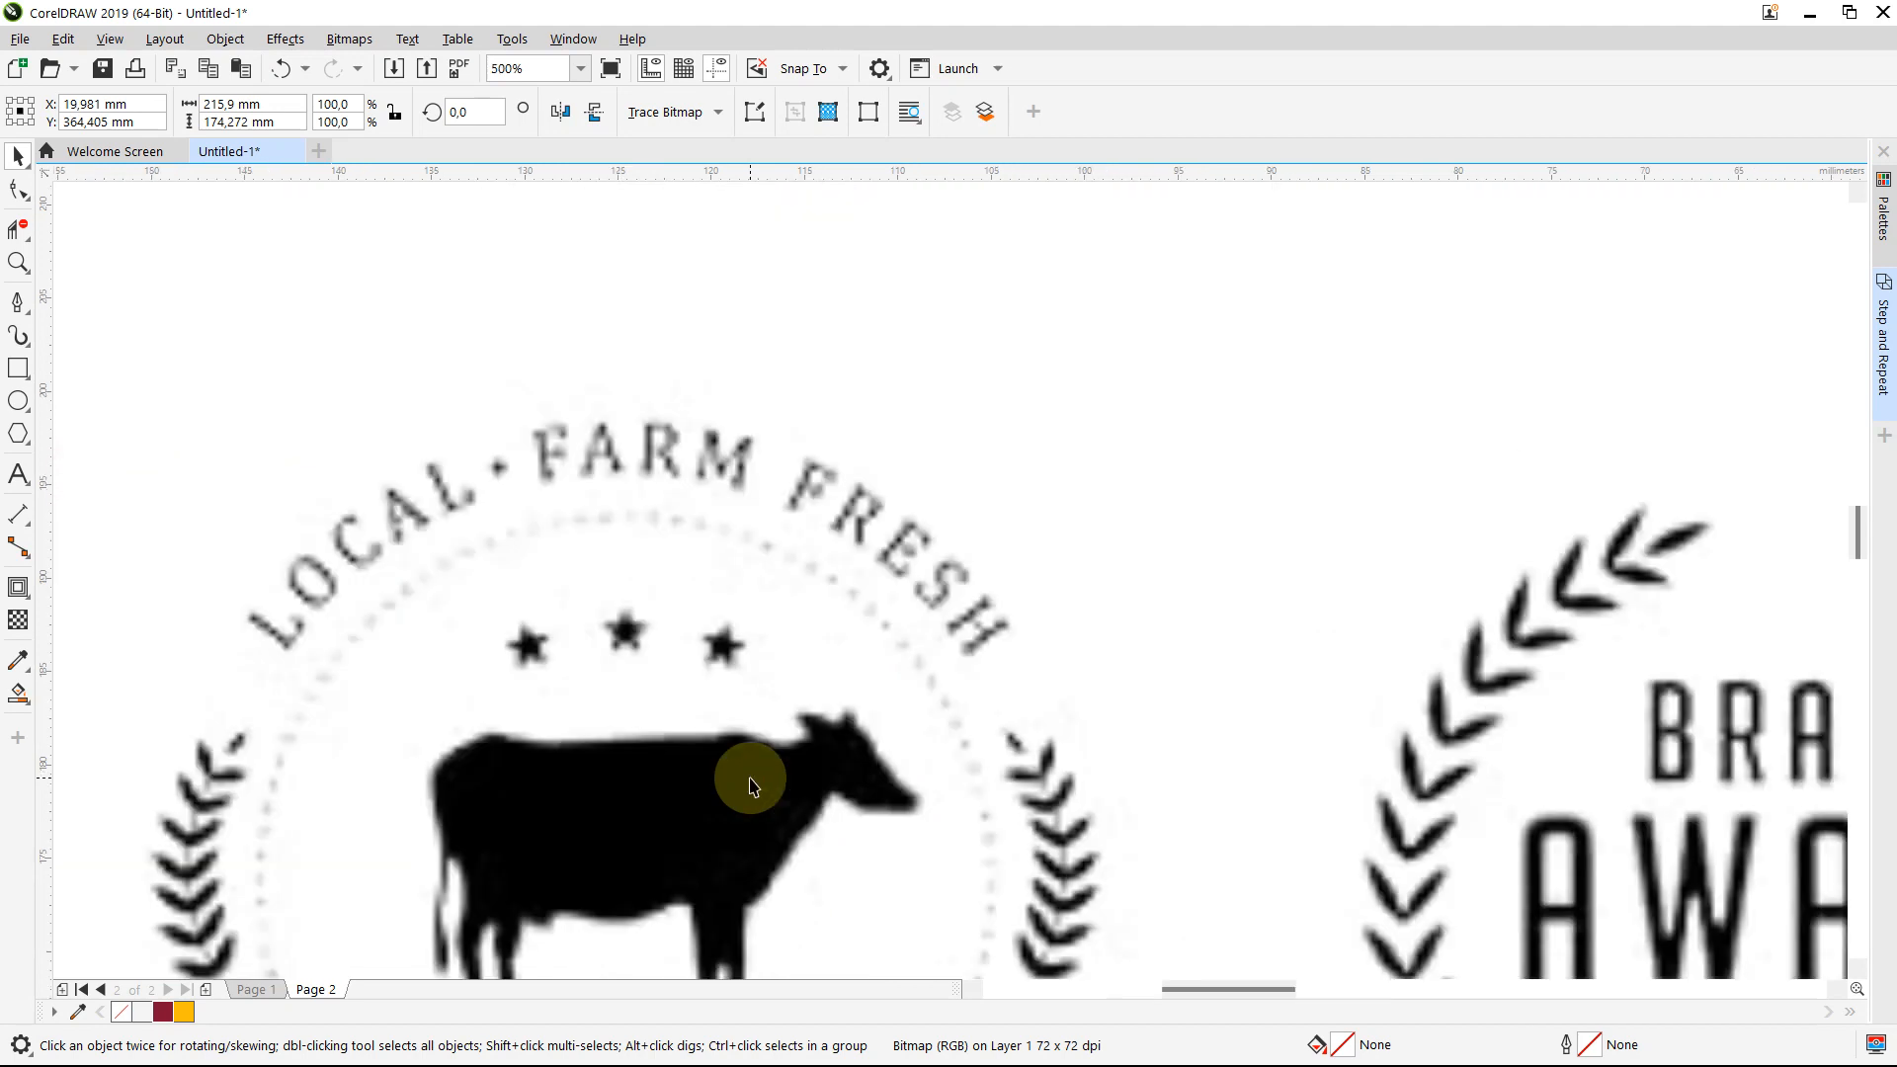
{"action": "scroll", "coordinate": [751, 788], "scroll_direction": "down", "scroll_amount": 4}
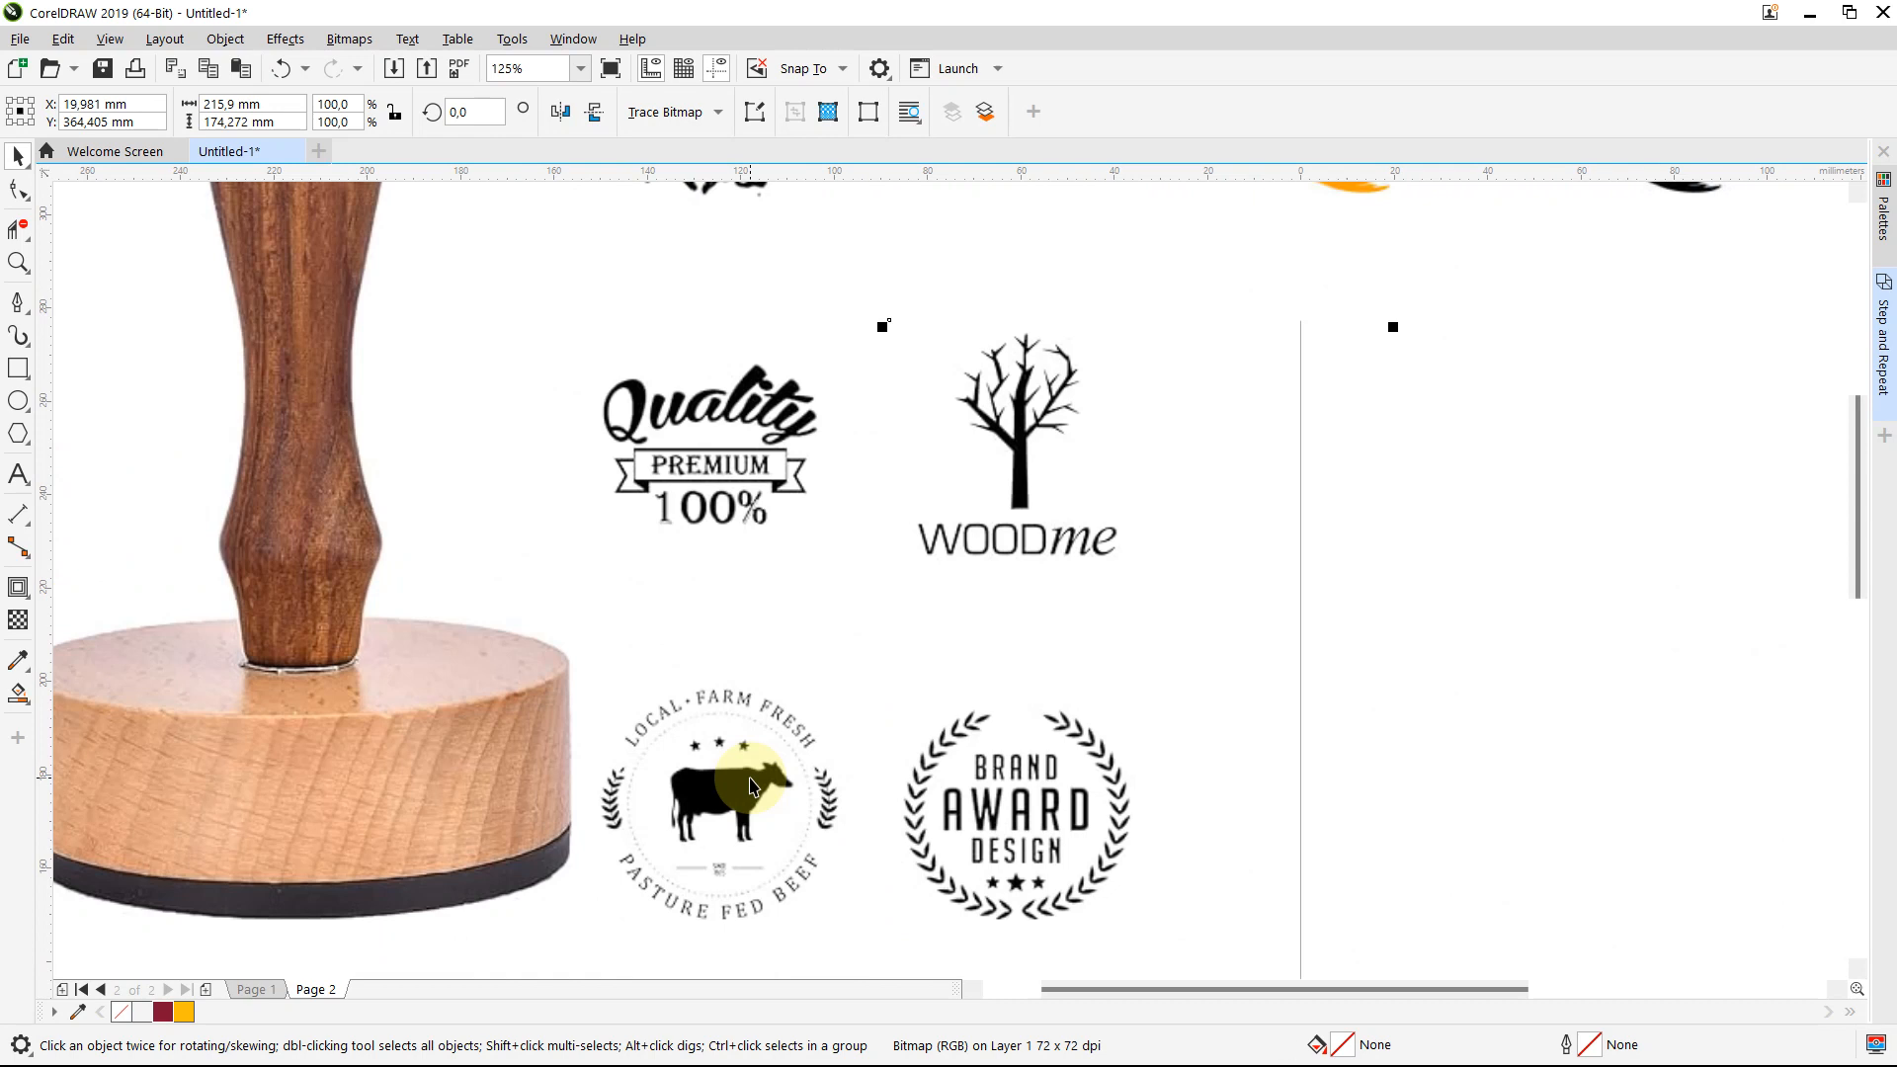
{"action": "scroll", "coordinate": [751, 788], "scroll_direction": "down", "scroll_amount": 2}
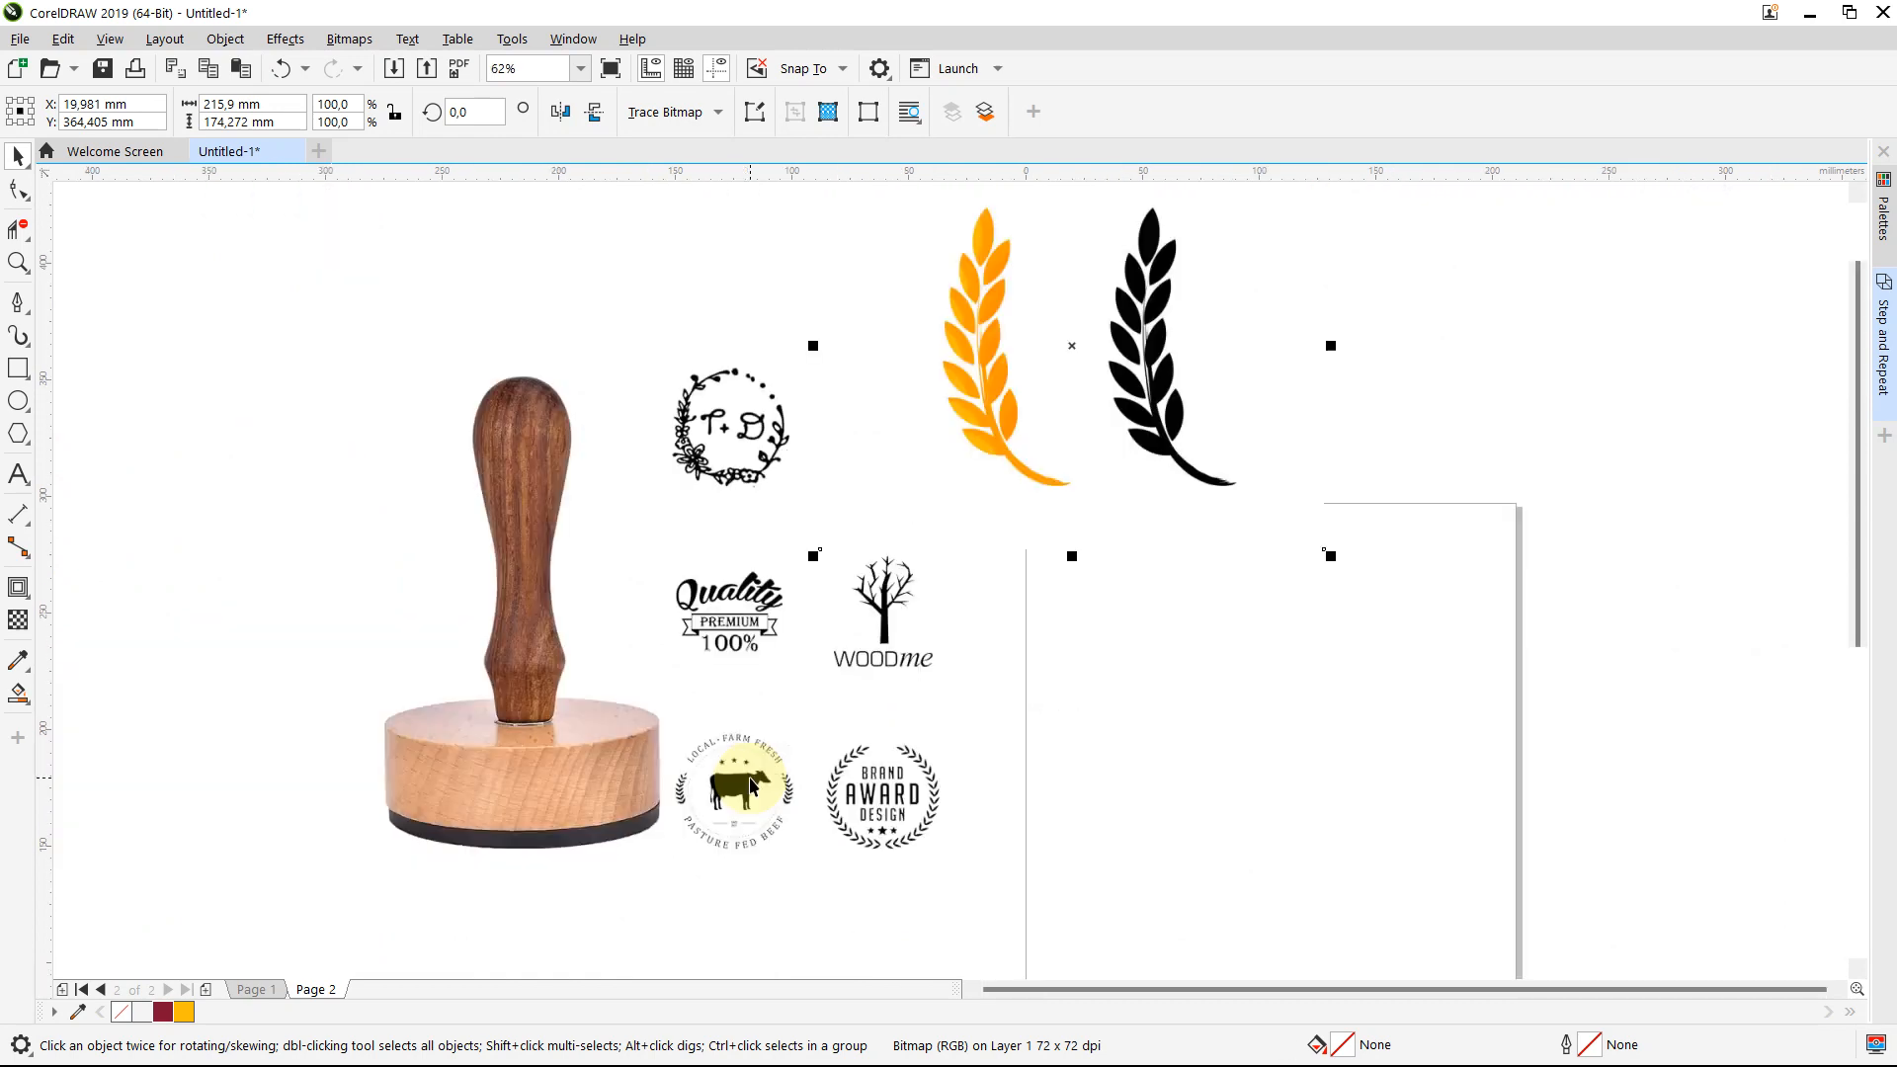
{"action": "scroll", "coordinate": [664, 822], "scroll_direction": "up", "scroll_amount": 6}
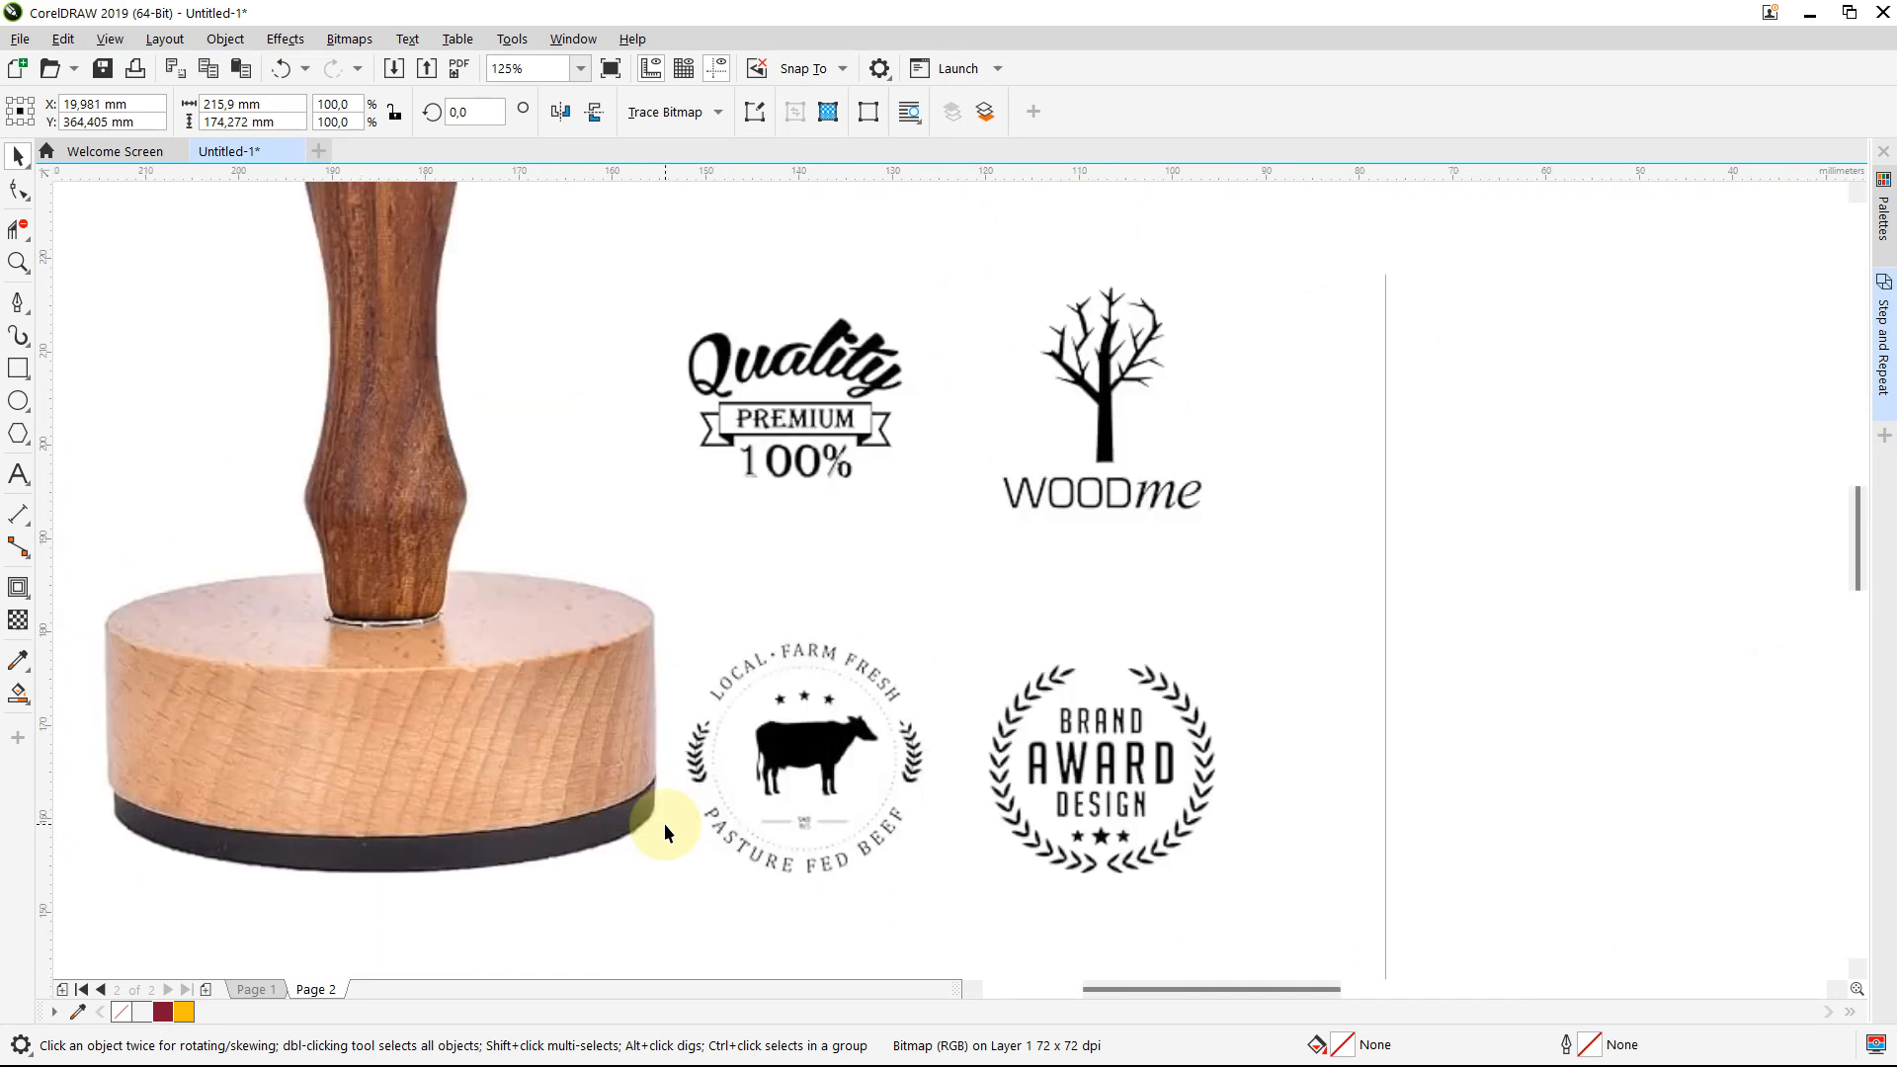
{"action": "scroll", "coordinate": [879, 652], "scroll_direction": "down", "scroll_amount": 6}
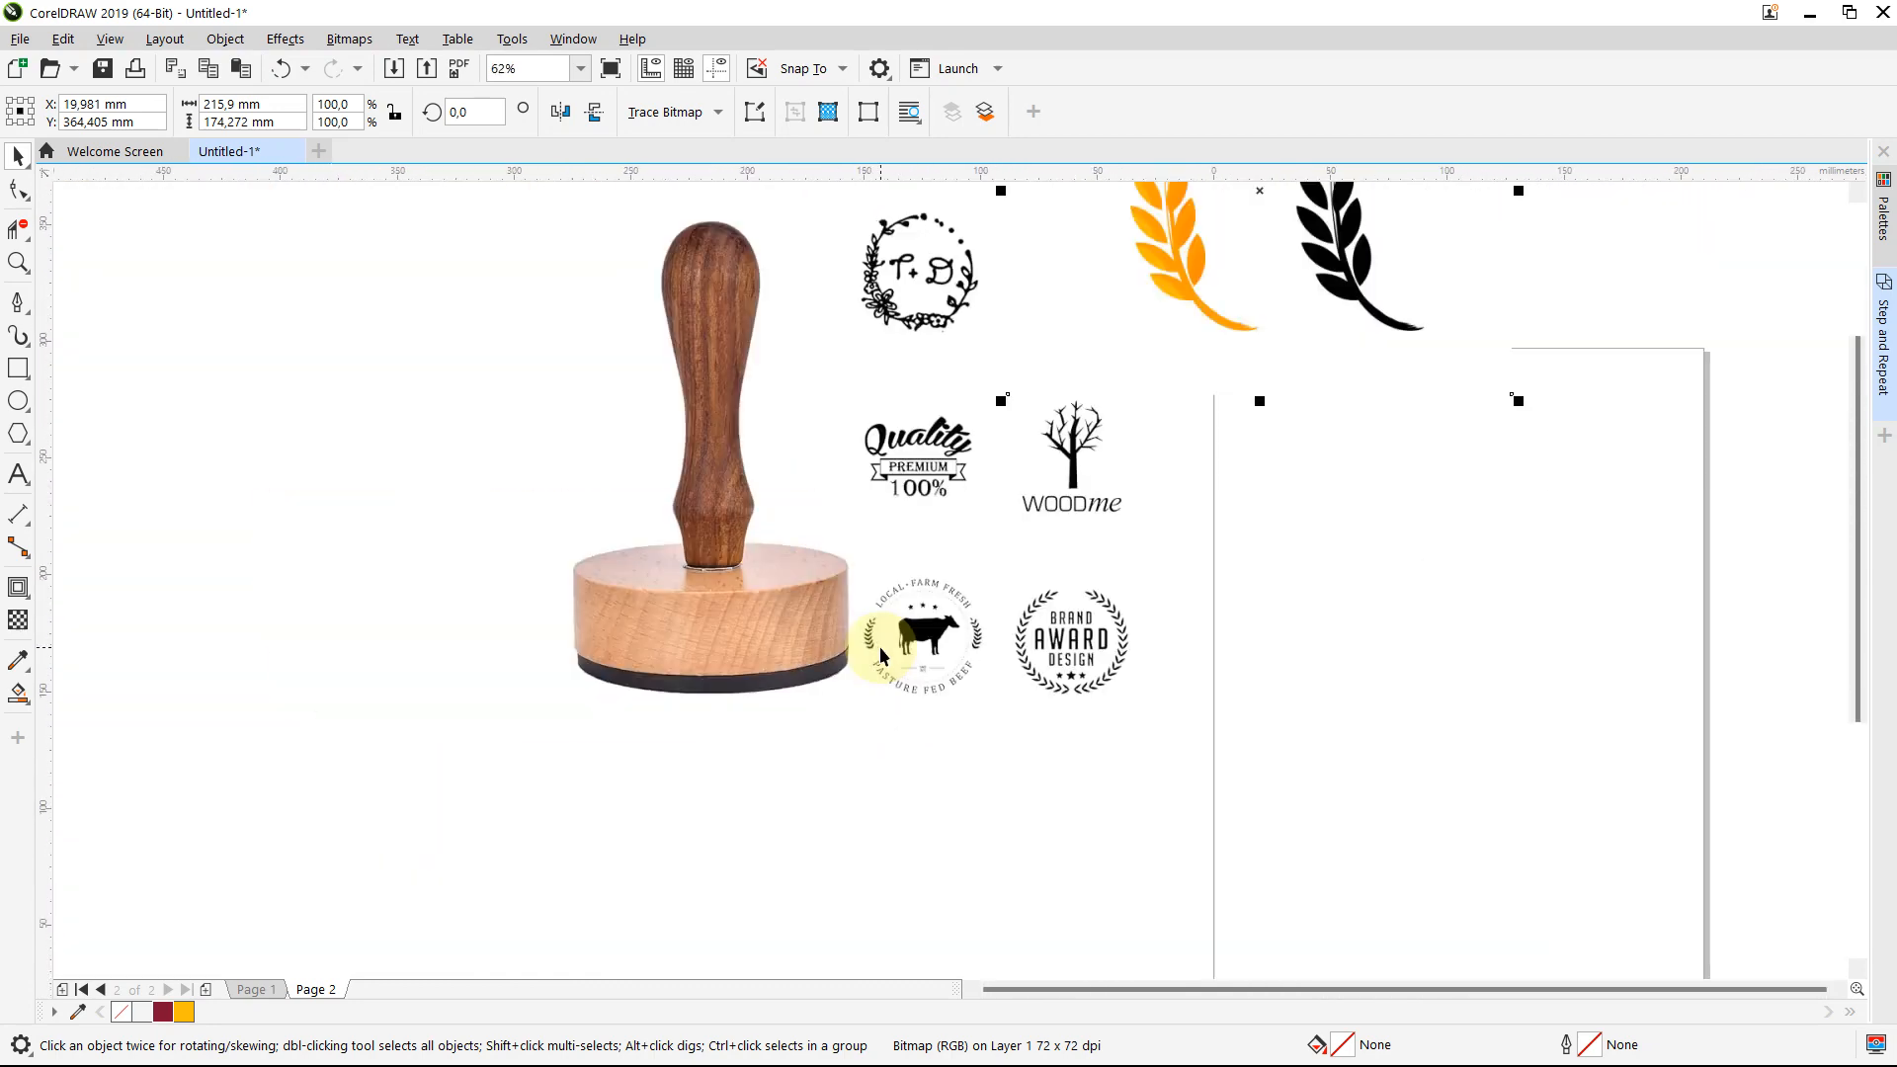
{"action": "left_click_drag", "start_coordinate": [1017, 572], "coordinate": [900, 698]}
{"action": "right_click", "coordinate": [900, 698]}
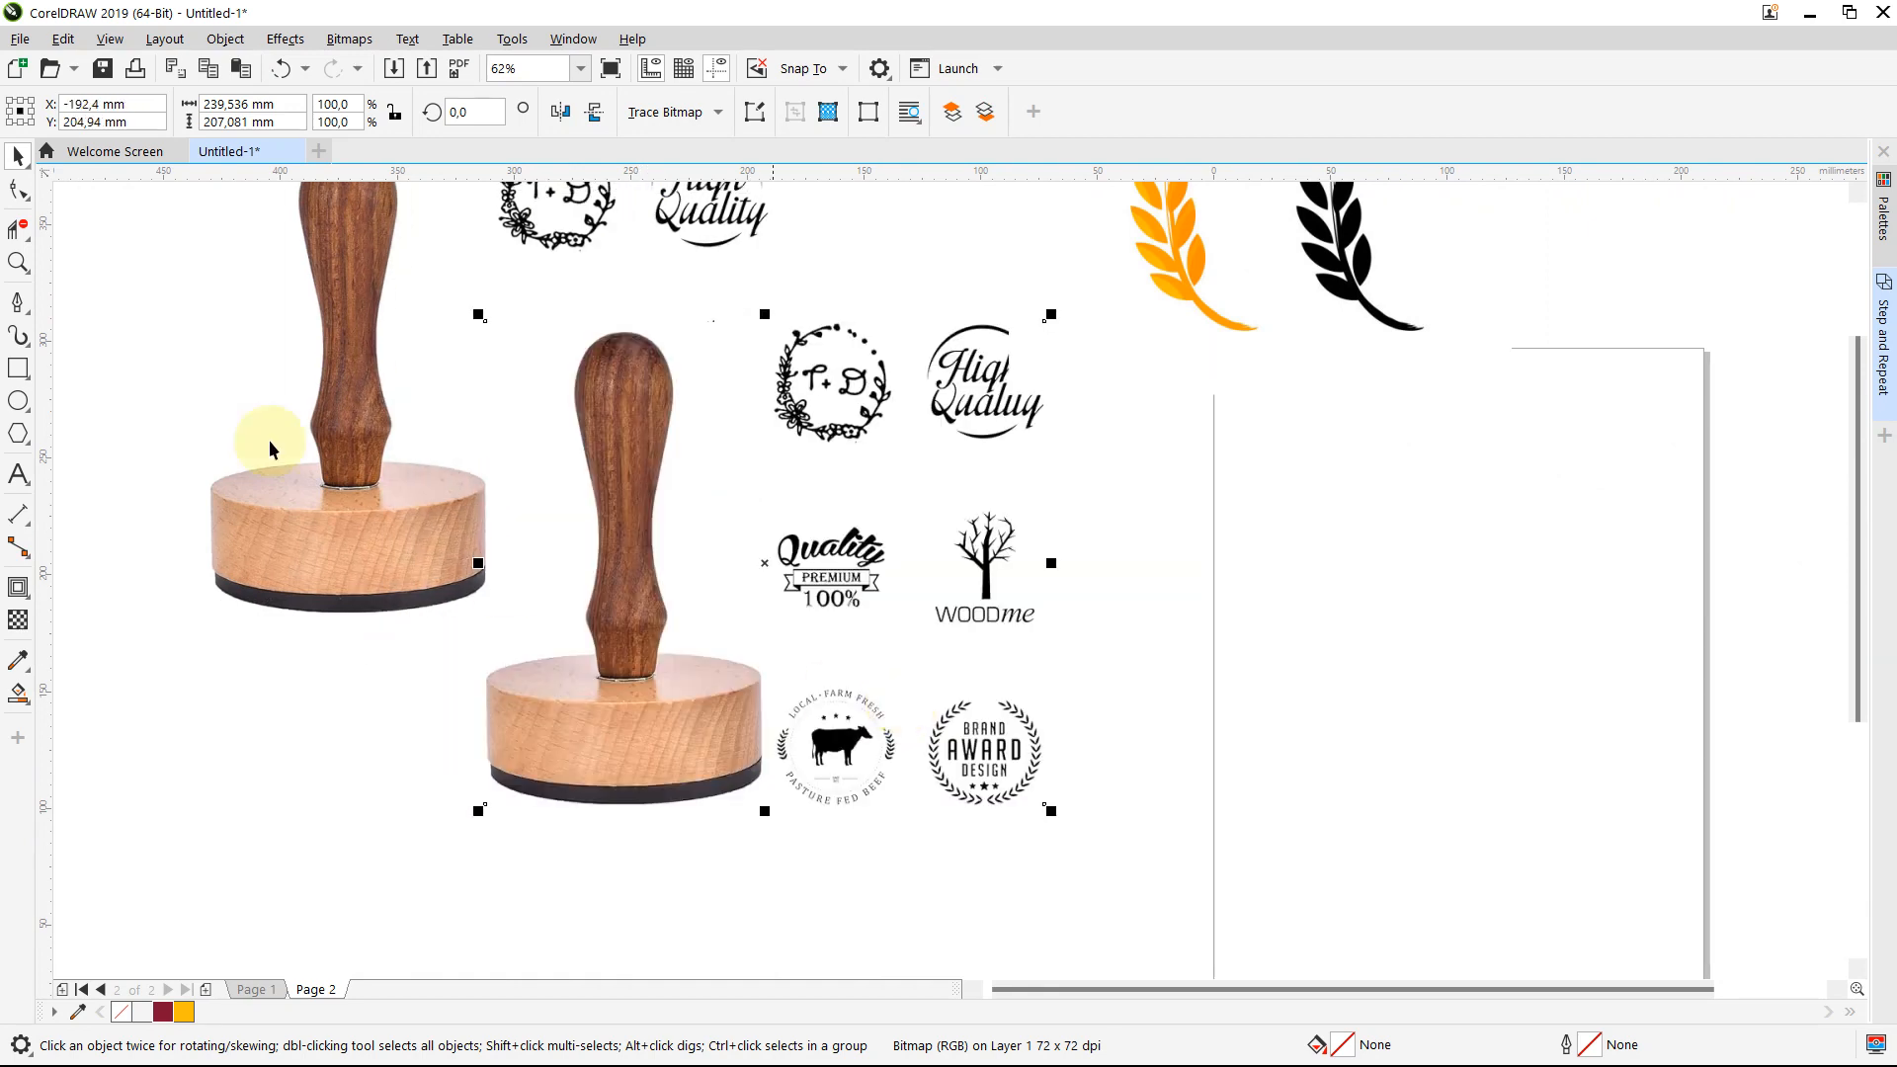
Step: Crop the duplicated picture to an area of about 70 x 61 mm around the cow logo
{"action": "left_click", "coordinate": [28, 243]}
{"action": "left_click", "coordinate": [61, 230]}
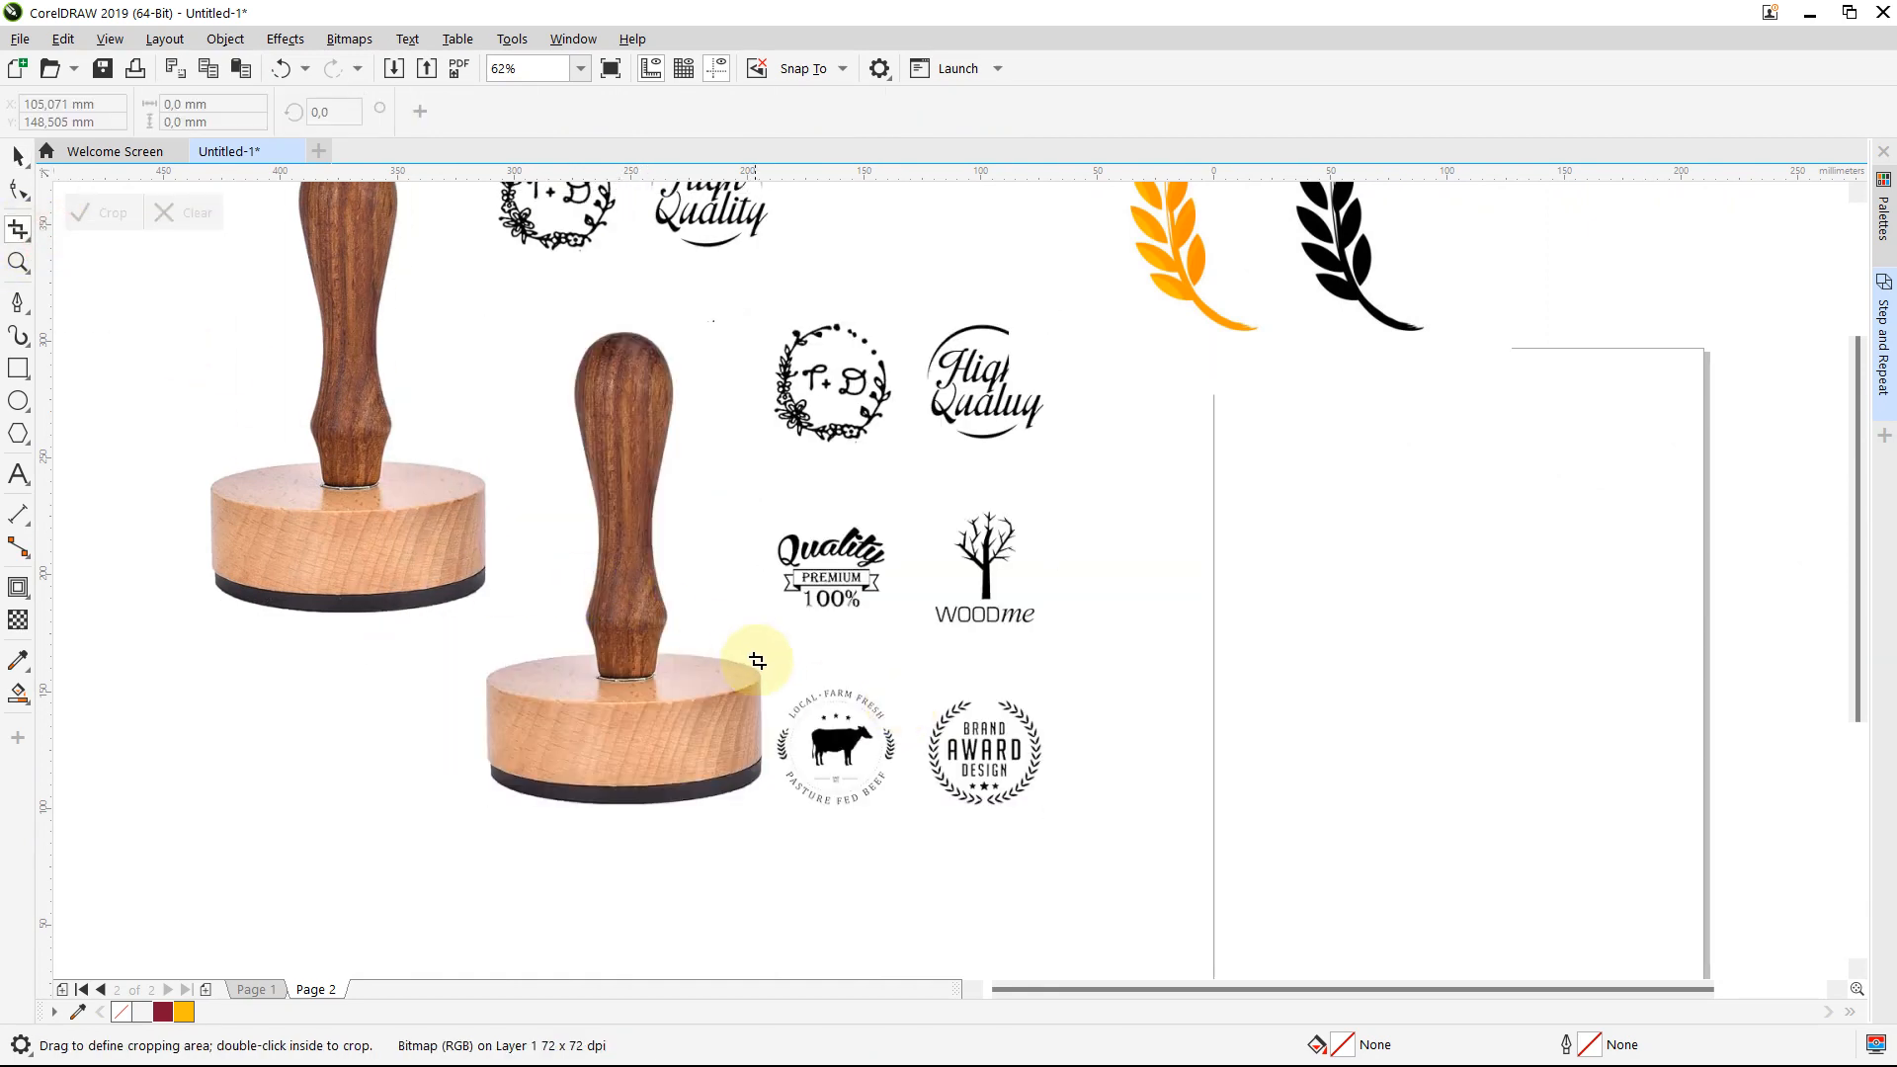
{"action": "left_click_drag", "start_coordinate": [757, 662], "coordinate": [921, 828]}
{"action": "double_click", "coordinate": [910, 793]}
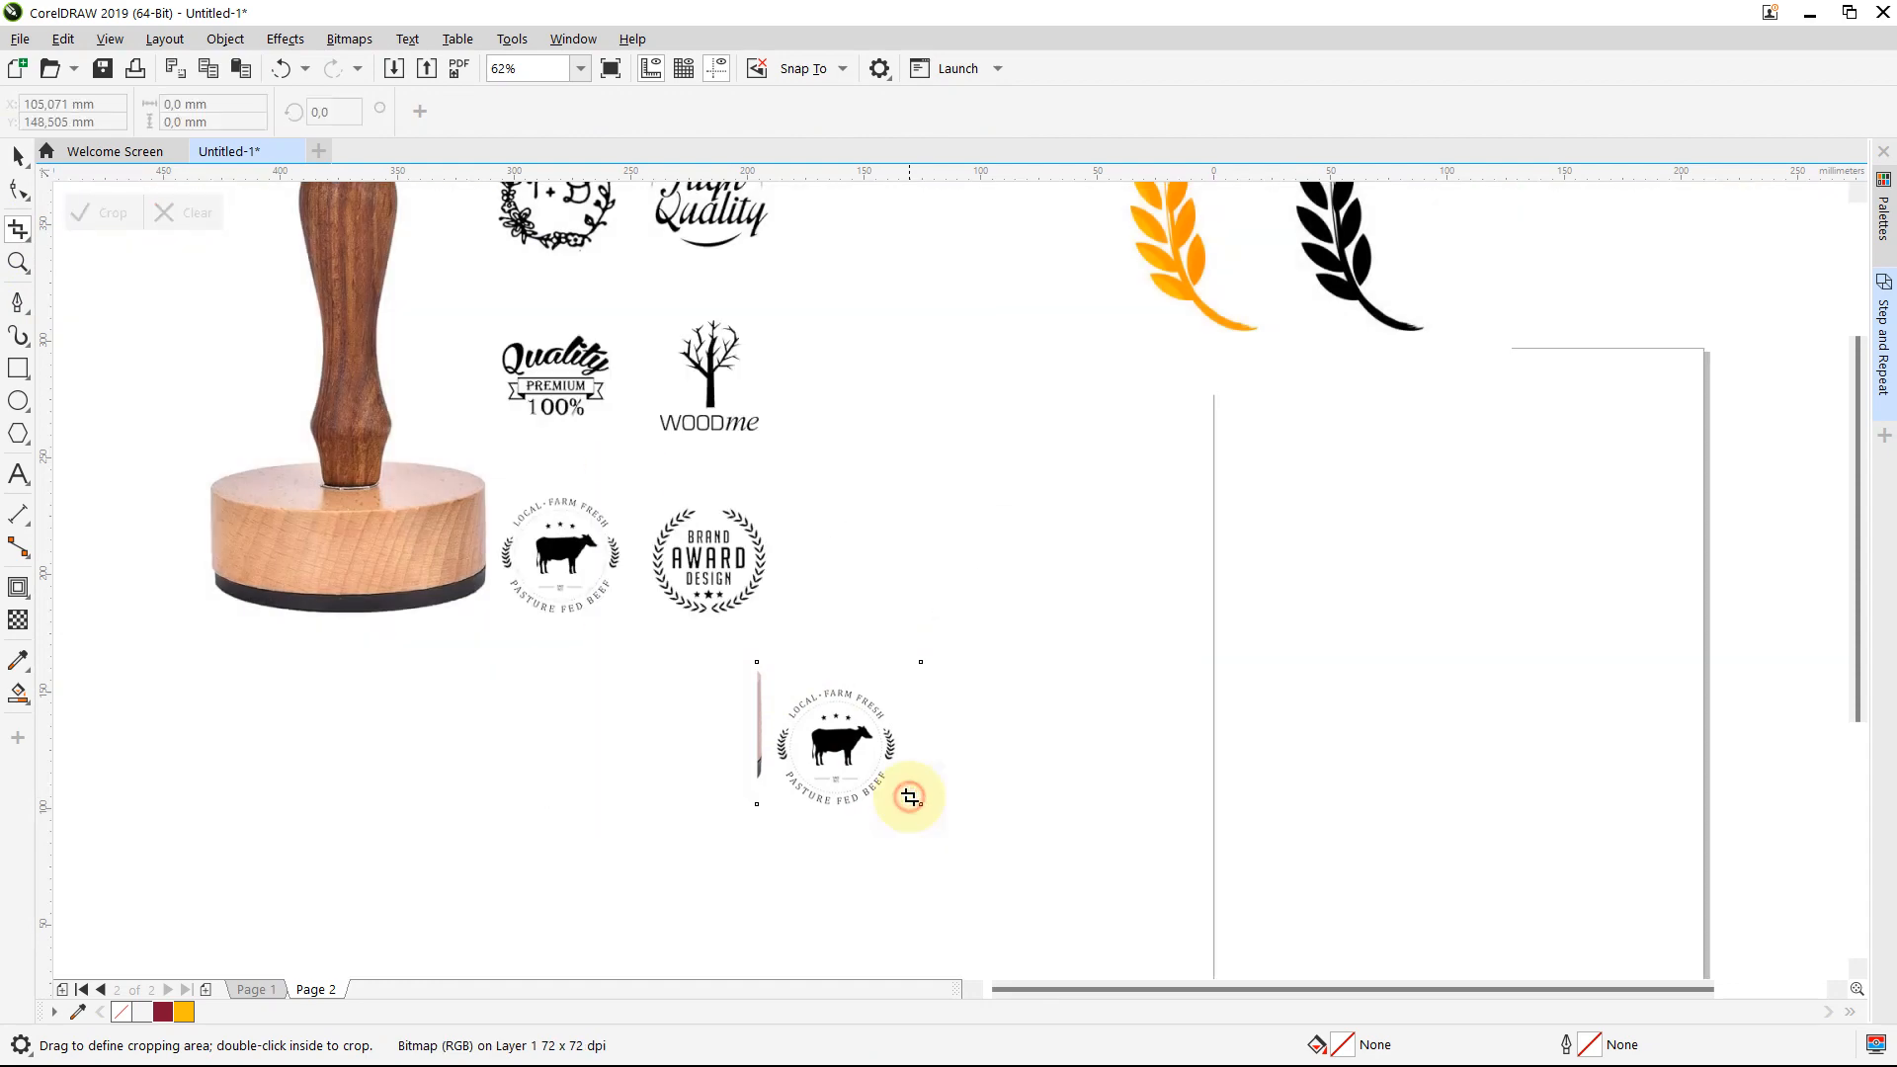
{"action": "left_click", "coordinate": [17, 155]}
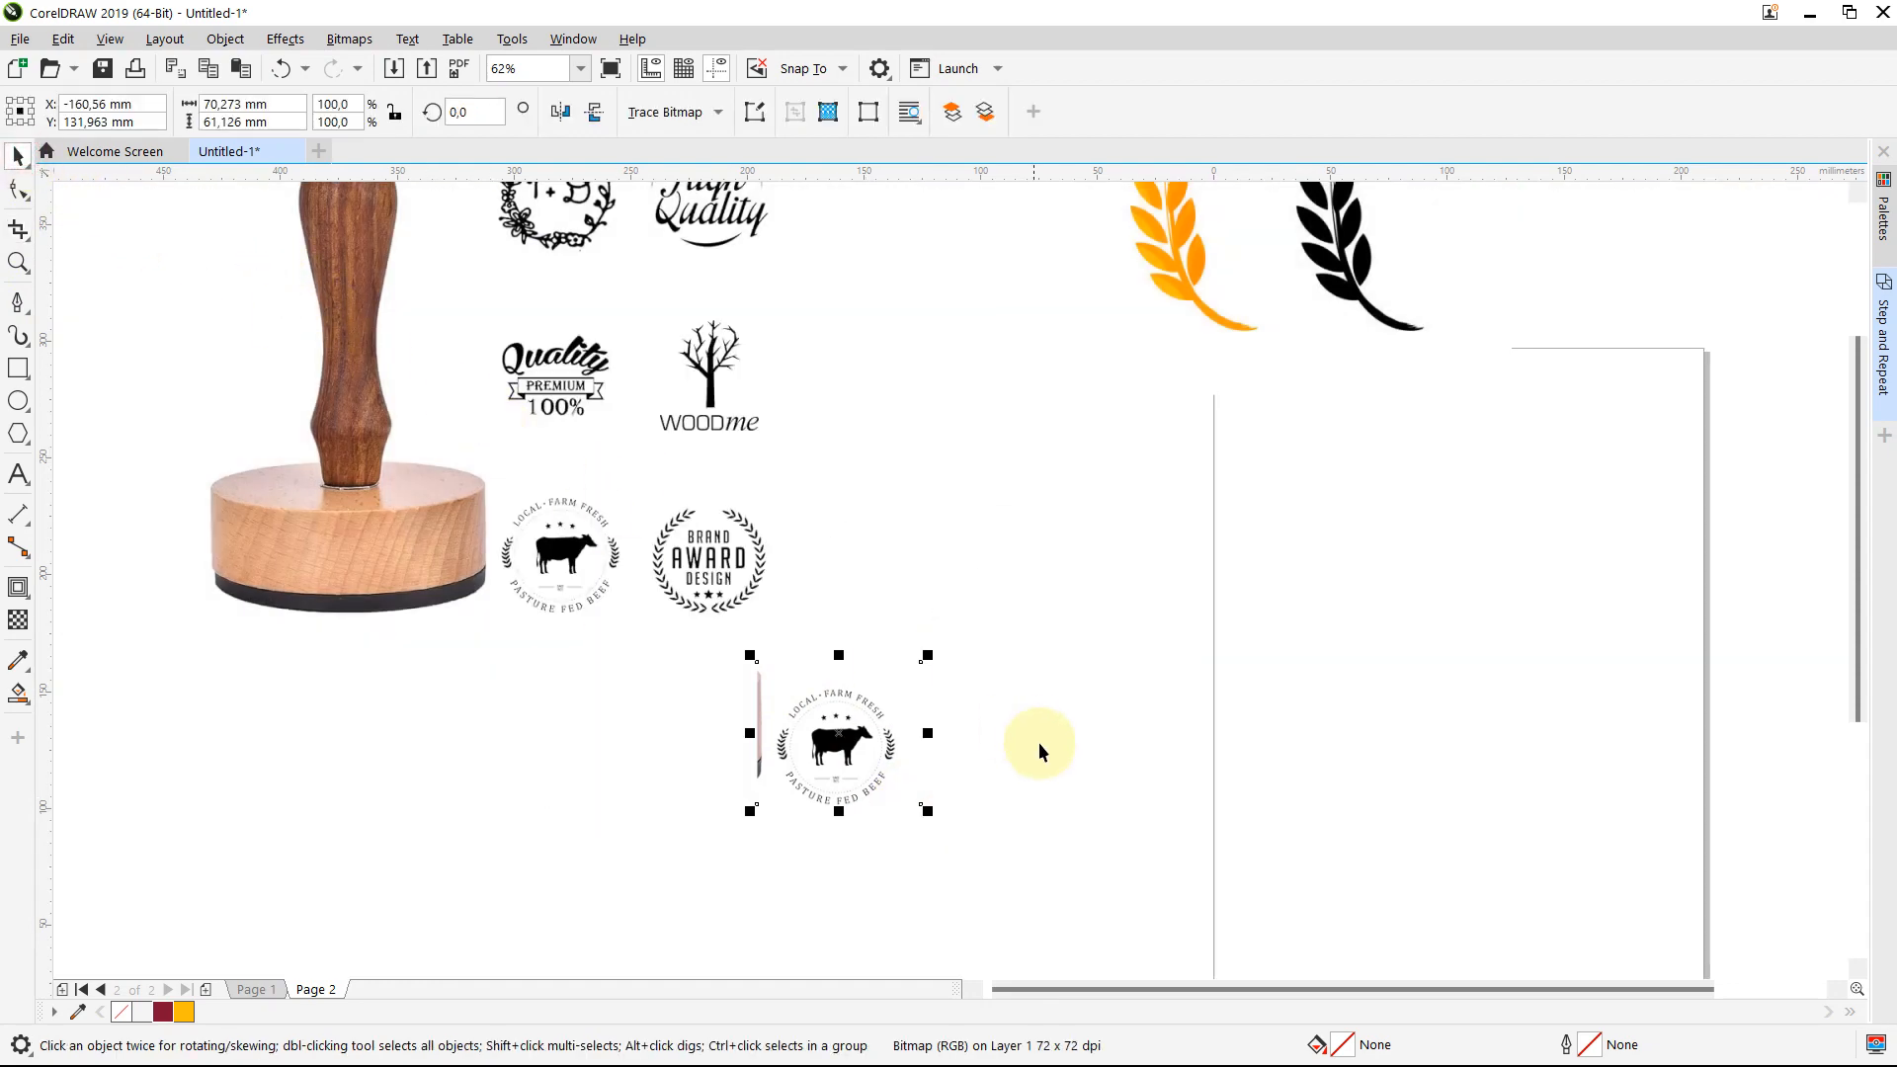
Step: Enlarge the cropped cow logo to about 257 x 223 mm and move it to about X -93 mm, Y 183 mm
{"action": "left_click_drag", "start_coordinate": [926, 660], "coordinate": [1105, 448]}
{"action": "left_click_drag", "start_coordinate": [965, 828], "coordinate": [1137, 683]}
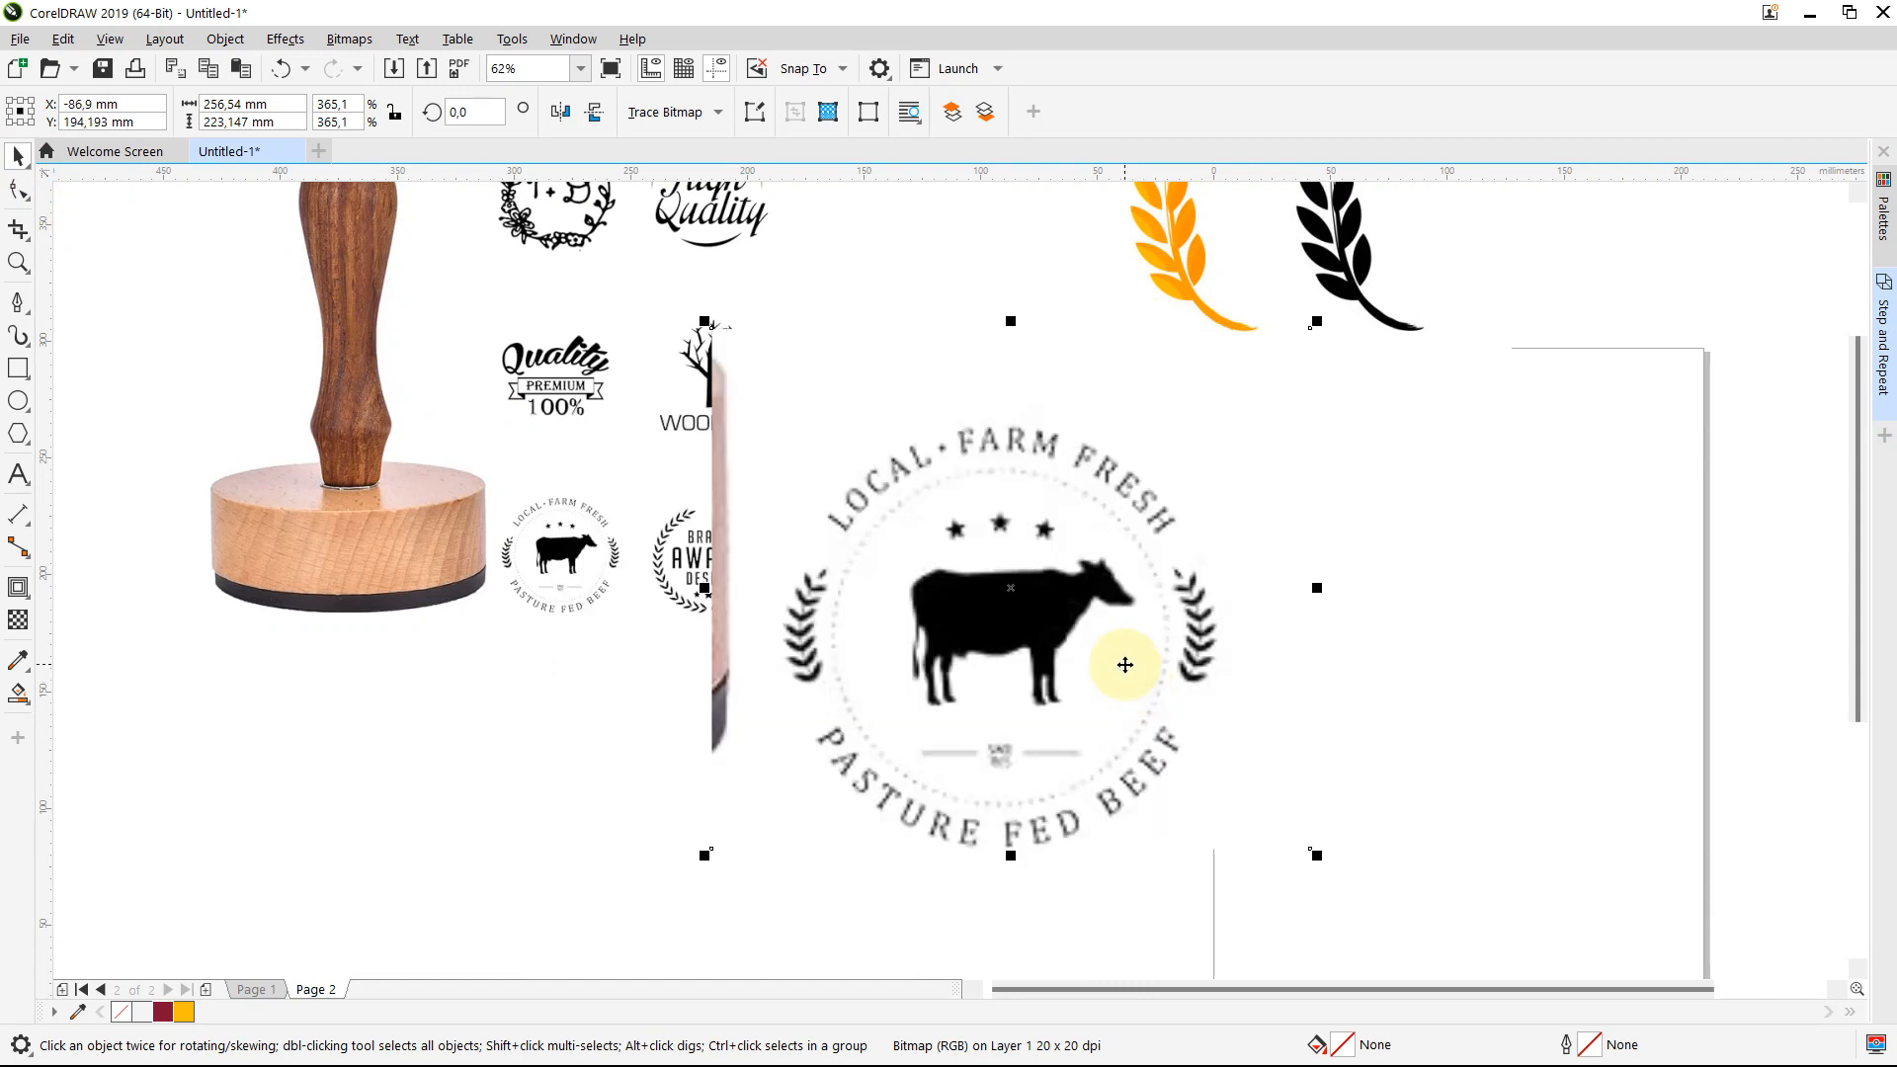
{"action": "scroll", "coordinate": [1124, 664], "scroll_direction": "down", "scroll_amount": 4}
{"action": "scroll", "coordinate": [1125, 664], "scroll_direction": "up", "scroll_amount": 6}
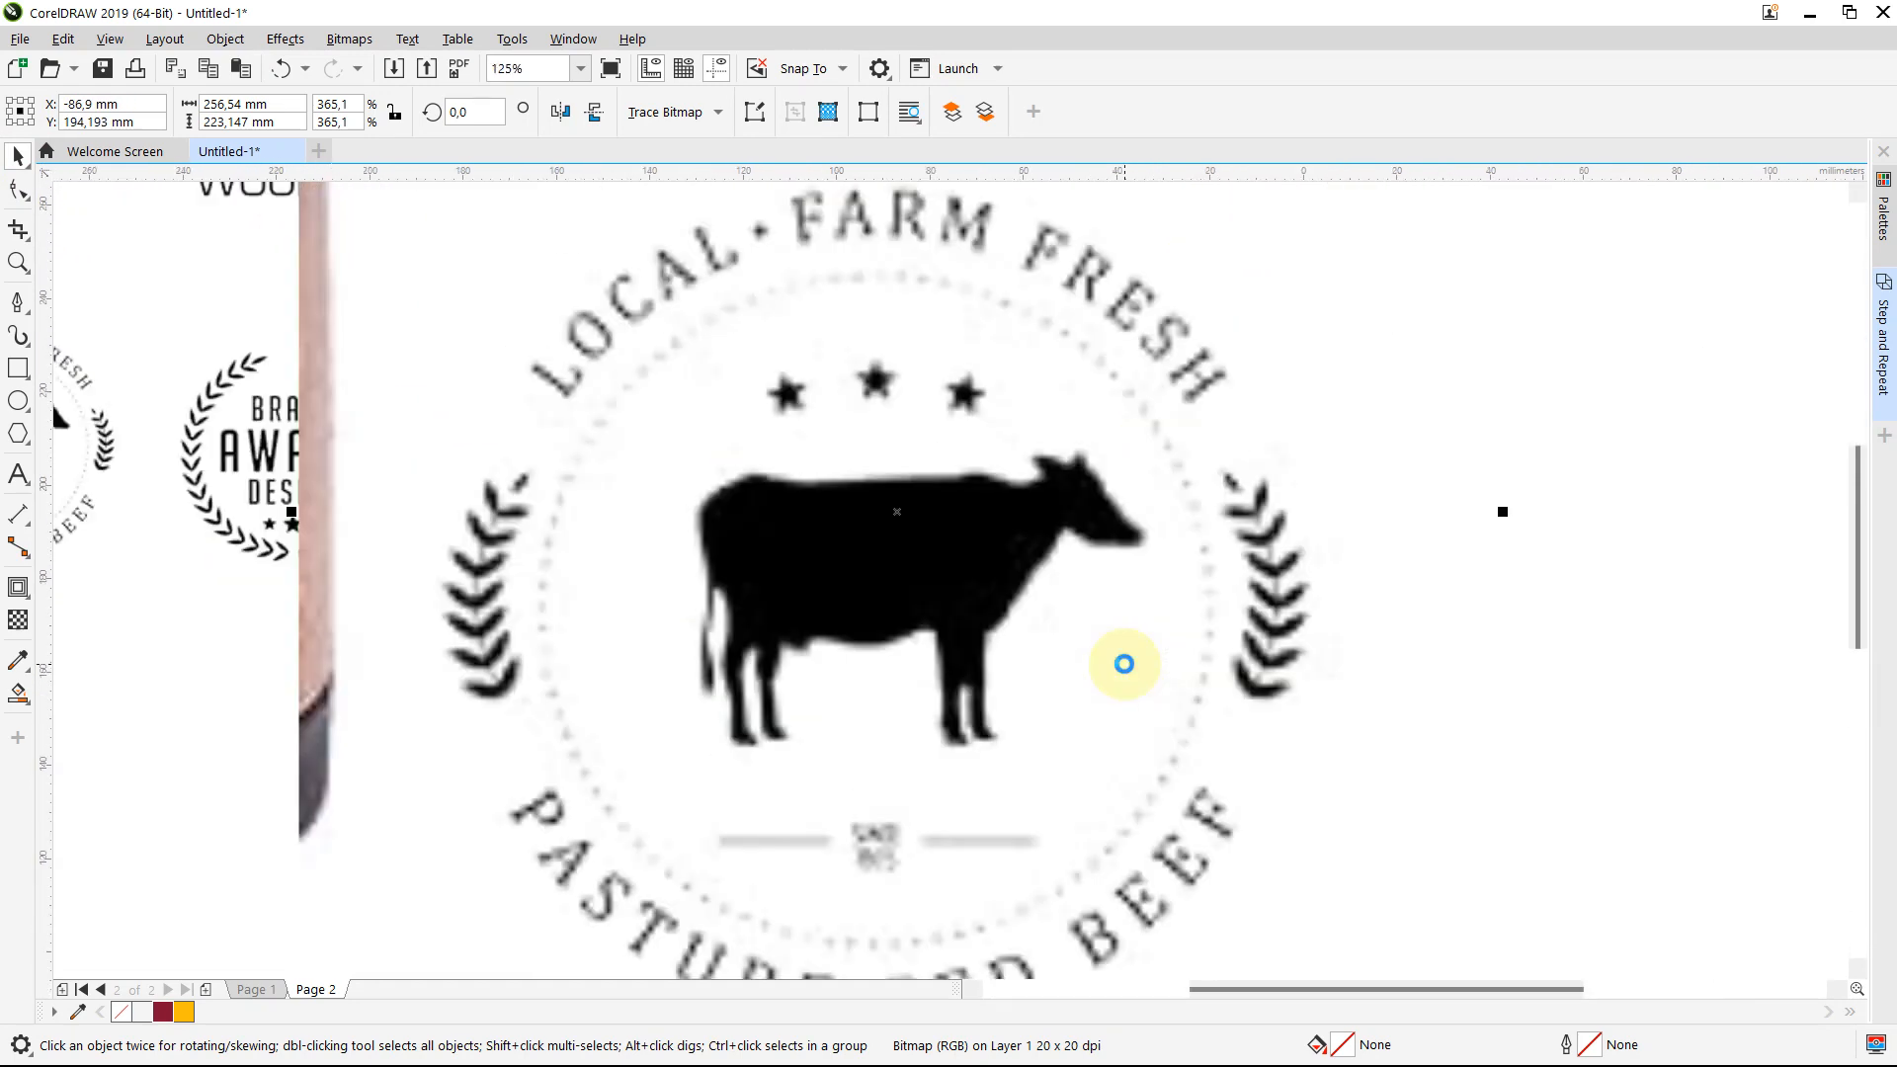
{"action": "scroll", "coordinate": [1125, 664], "scroll_direction": "up", "scroll_amount": 4}
{"action": "scroll", "coordinate": [1124, 664], "scroll_direction": "down", "scroll_amount": 2}
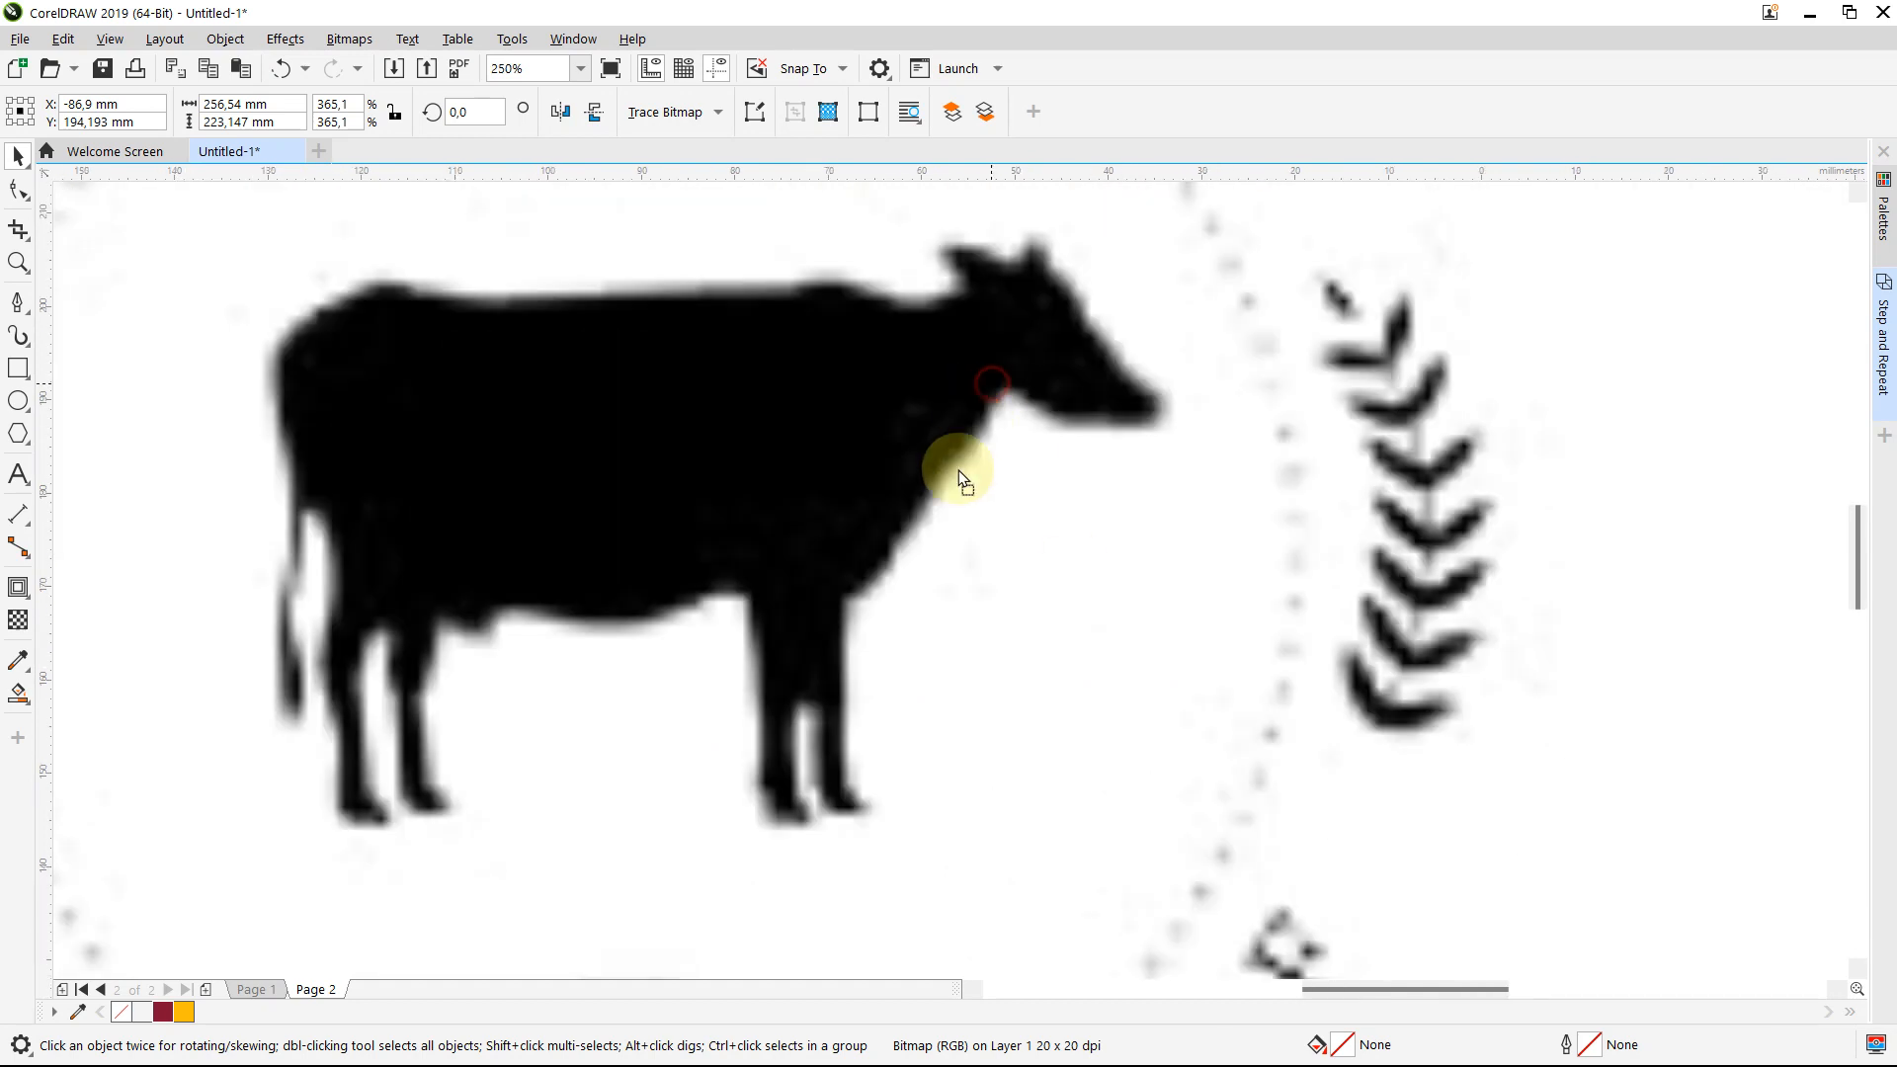
{"action": "left_click_drag", "start_coordinate": [965, 465], "coordinate": [912, 573]}
Step: Trace the cow silhouette with a Bézier curve from the rump along the back and around the head to the jaw
{"action": "left_click", "coordinate": [17, 302]}
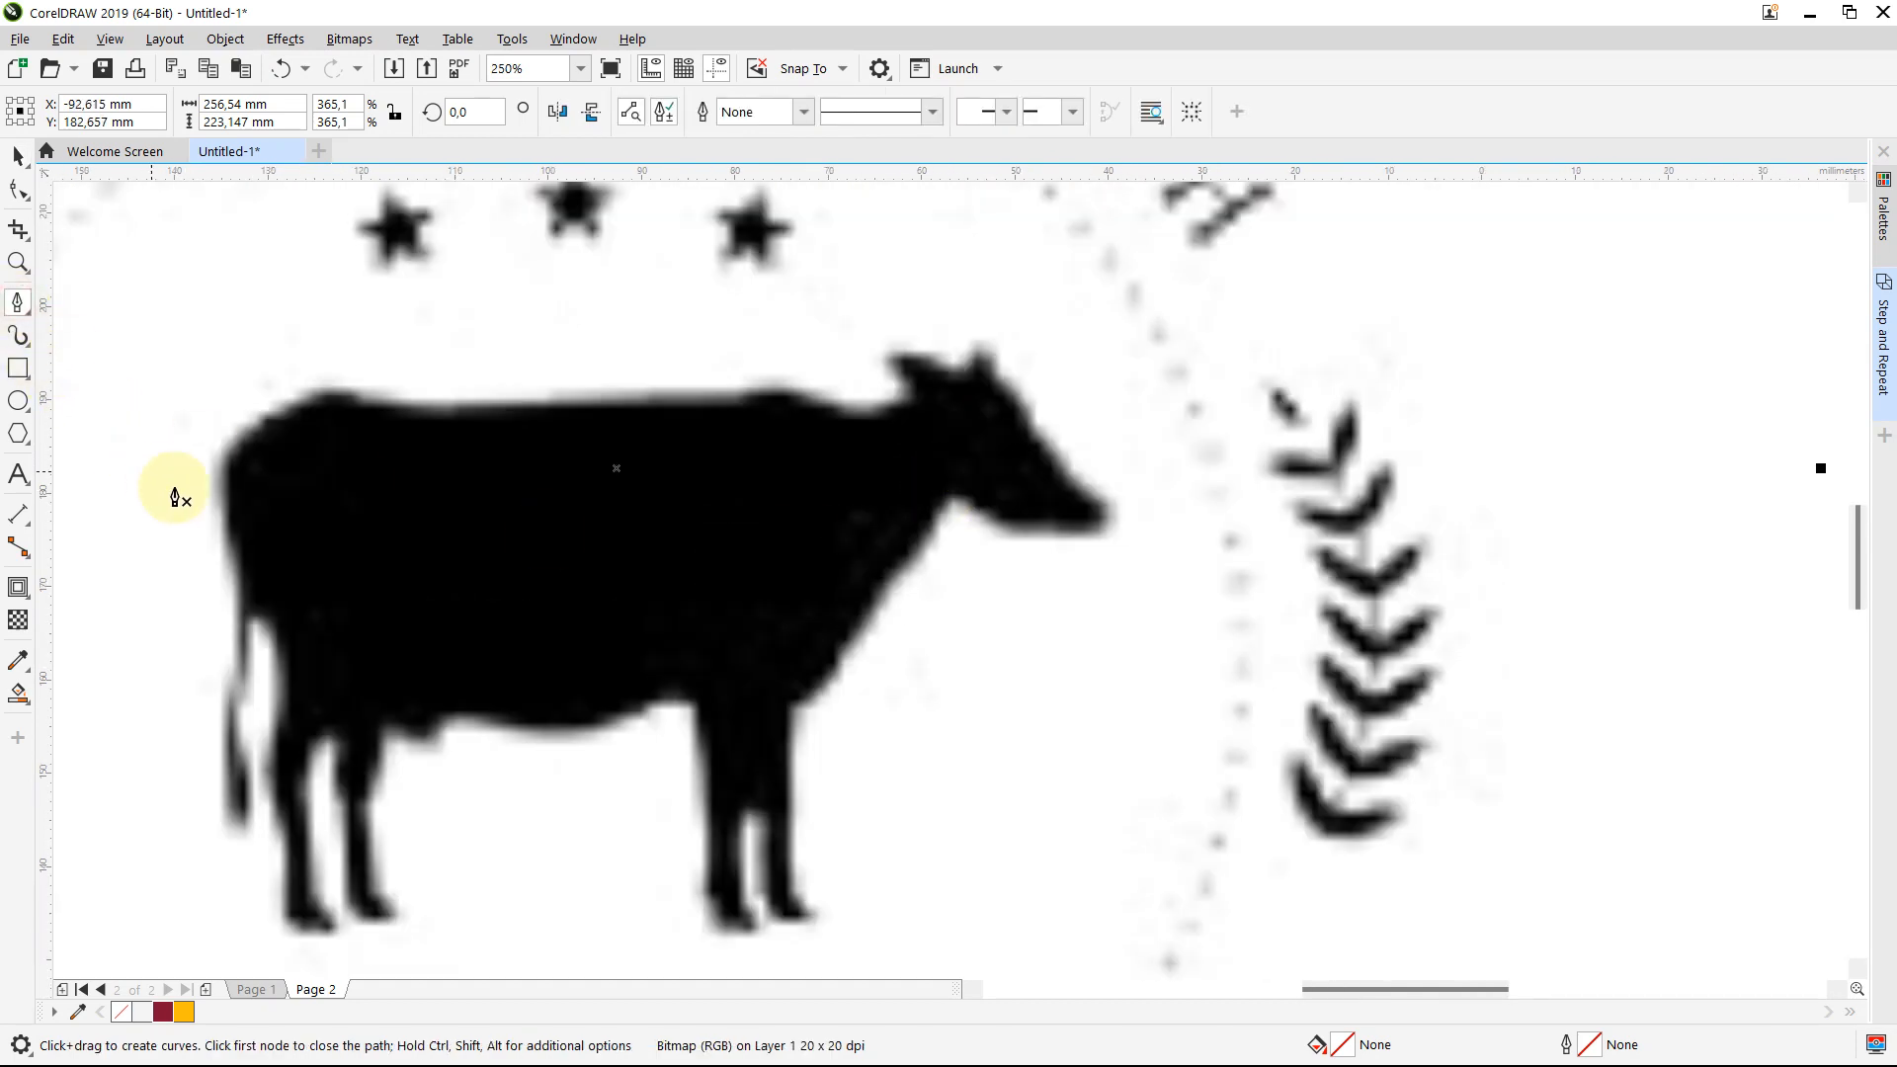
{"action": "left_click", "coordinate": [218, 513]}
{"action": "left_click_drag", "start_coordinate": [262, 416], "coordinate": [441, 406]}
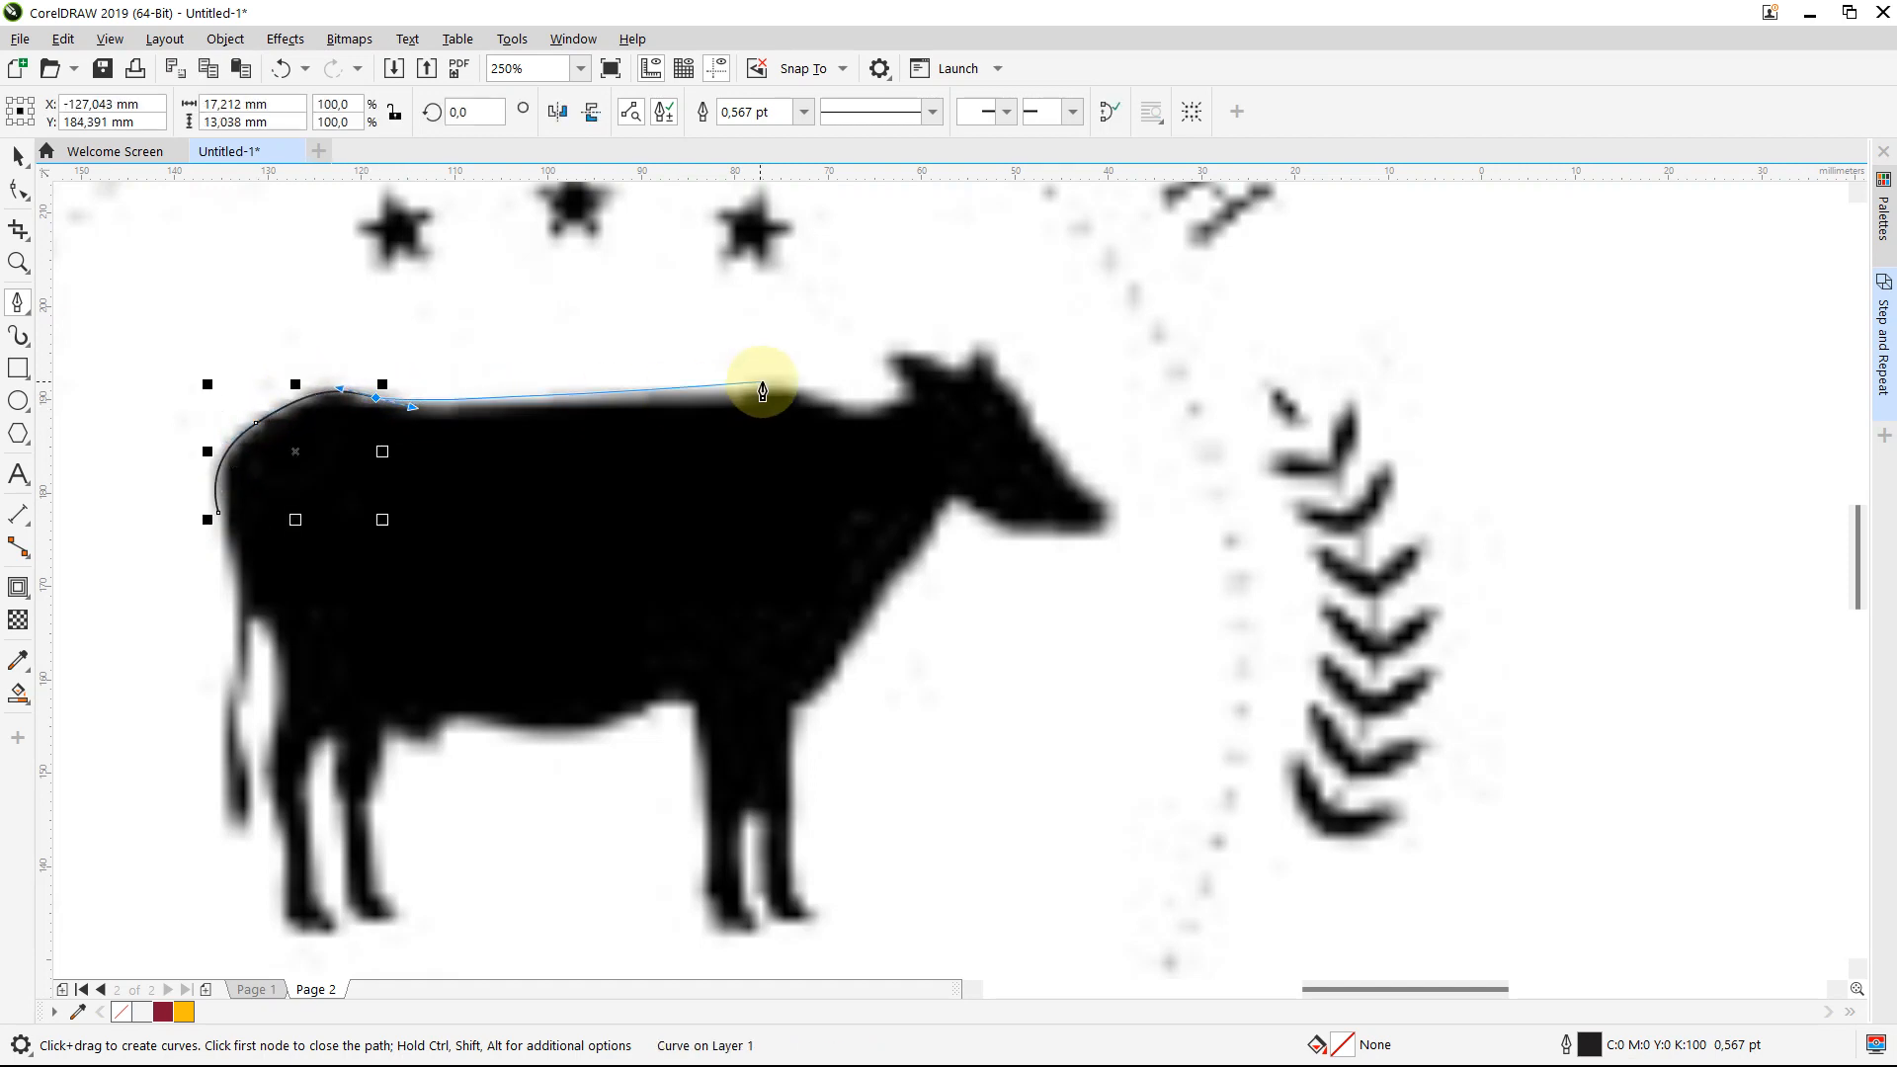
{"action": "left_click_drag", "start_coordinate": [780, 387], "coordinate": [1004, 353]}
{"action": "left_click", "coordinate": [884, 351]}
{"action": "left_click_drag", "start_coordinate": [1036, 419], "coordinate": [1105, 546]}
{"action": "left_click", "coordinate": [1012, 521]}
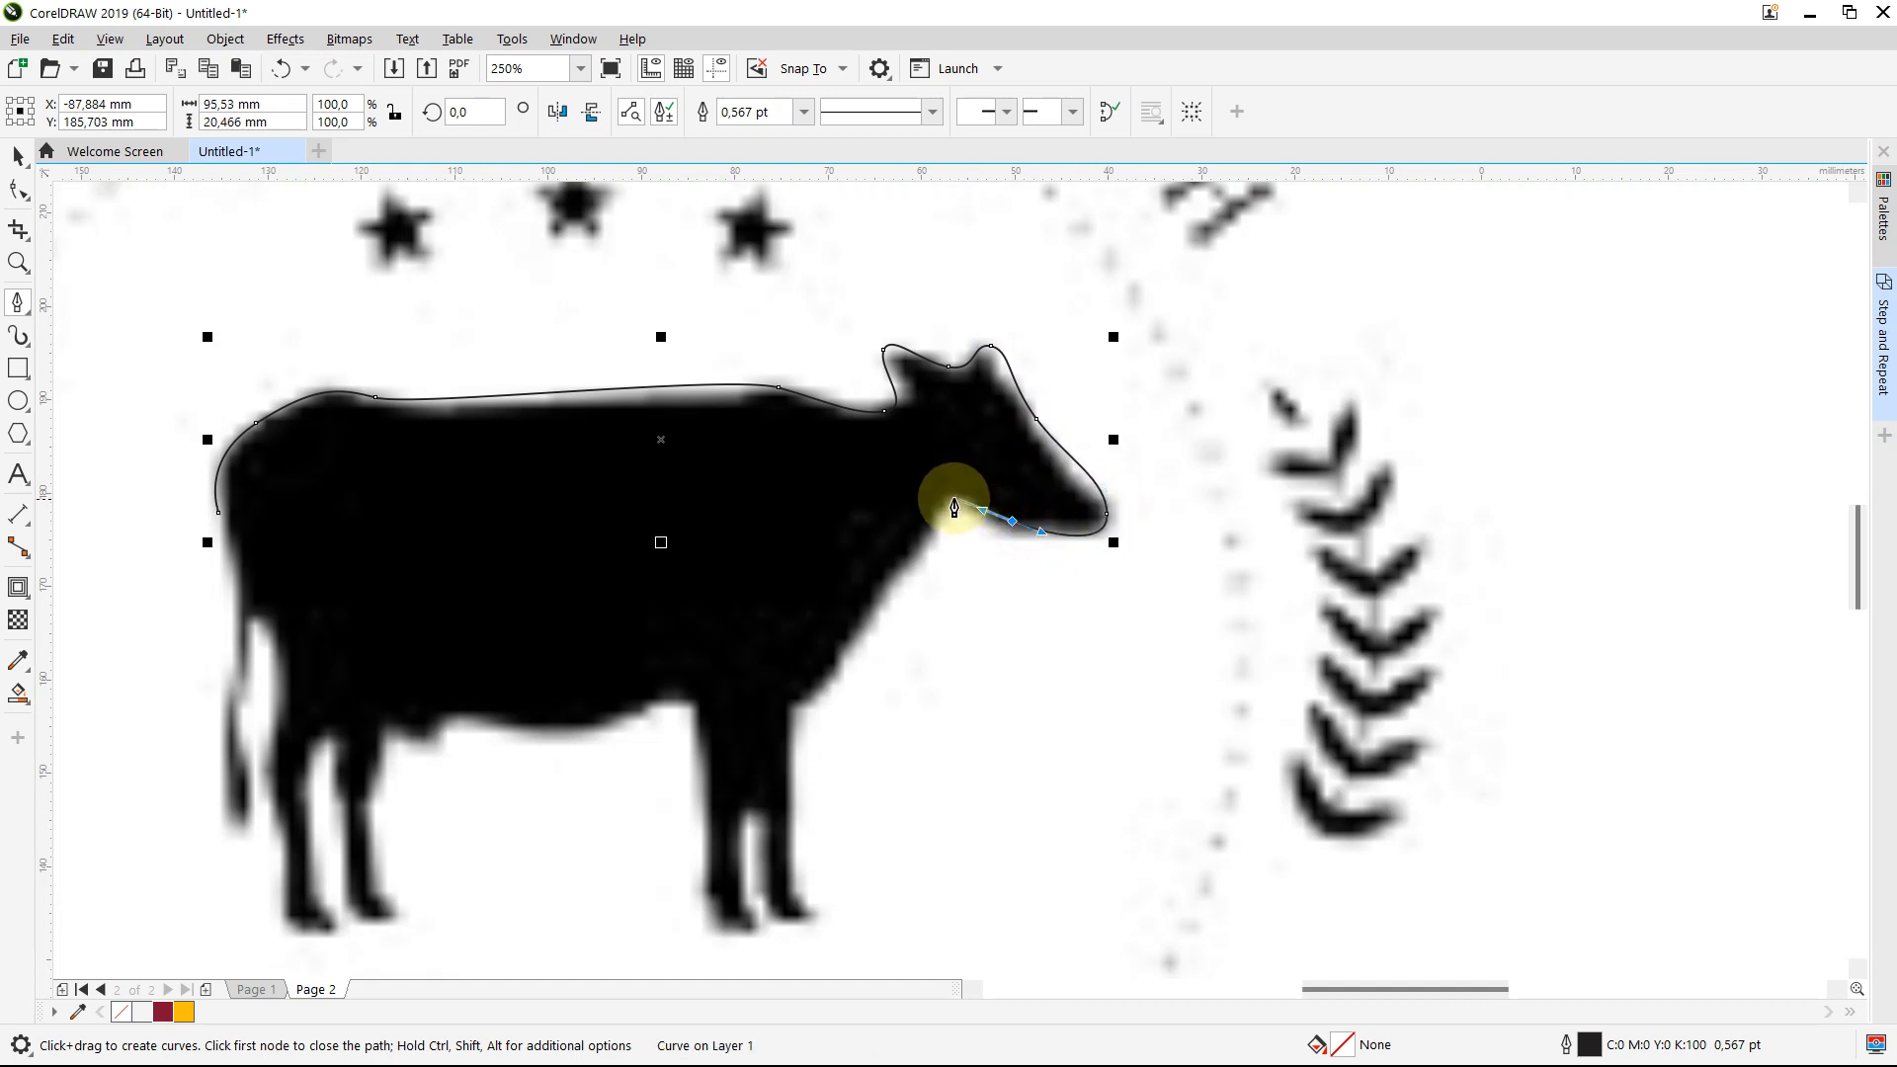
Step: Continue the cow outline from the throat down the chest, around the front legs and along the belly
{"action": "left_click_drag", "start_coordinate": [946, 499], "coordinate": [856, 637]}
{"action": "left_click", "coordinate": [833, 672]}
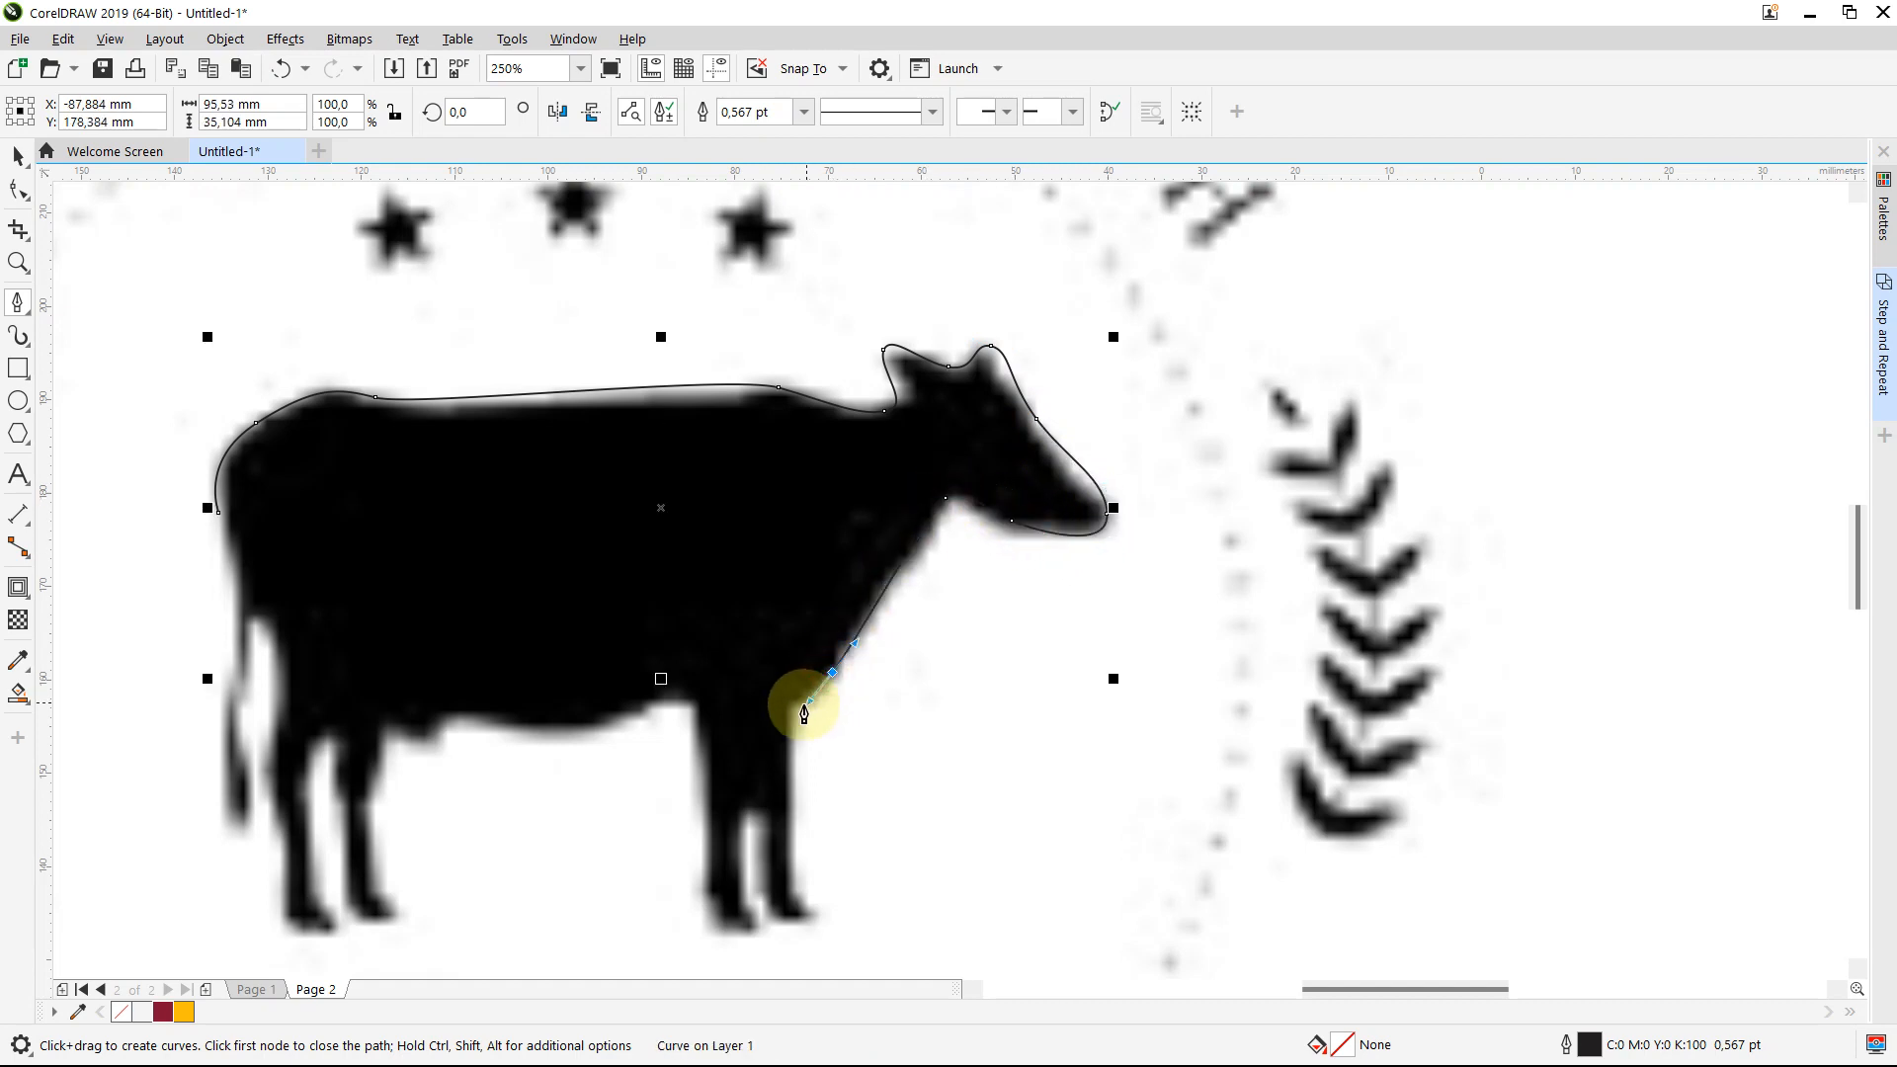
{"action": "left_click_drag", "start_coordinate": [786, 727], "coordinate": [708, 815]}
{"action": "left_click_drag", "start_coordinate": [700, 696], "coordinate": [685, 690]}
{"action": "left_click_drag", "start_coordinate": [580, 733], "coordinate": [519, 738]}
{"action": "left_click", "coordinate": [452, 712]}
Step: Continue the cow outline with Bézier curves around both hind legs and hooves
{"action": "left_click_drag", "start_coordinate": [379, 740], "coordinate": [363, 770]}
{"action": "left_click", "coordinate": [373, 881]}
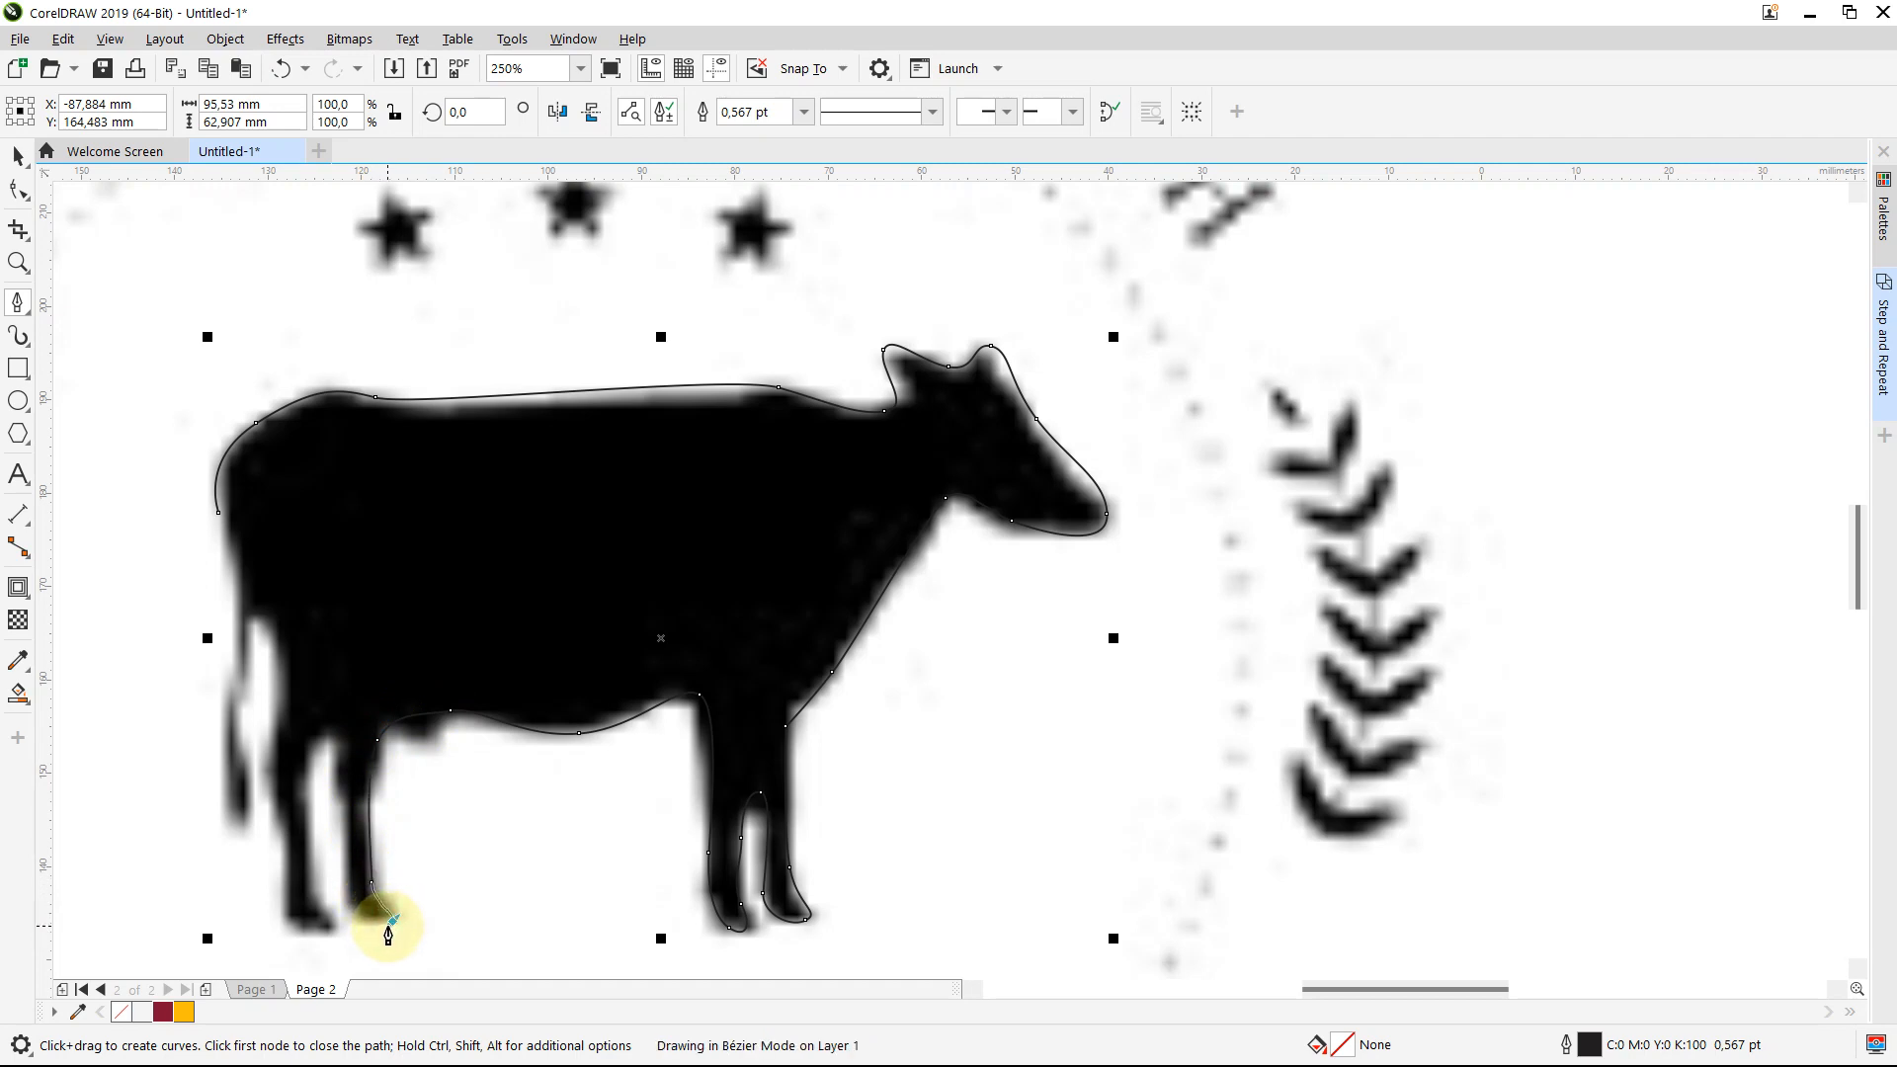
{"action": "left_click", "coordinate": [391, 921]}
{"action": "left_click_drag", "start_coordinate": [349, 896], "coordinate": [345, 869]}
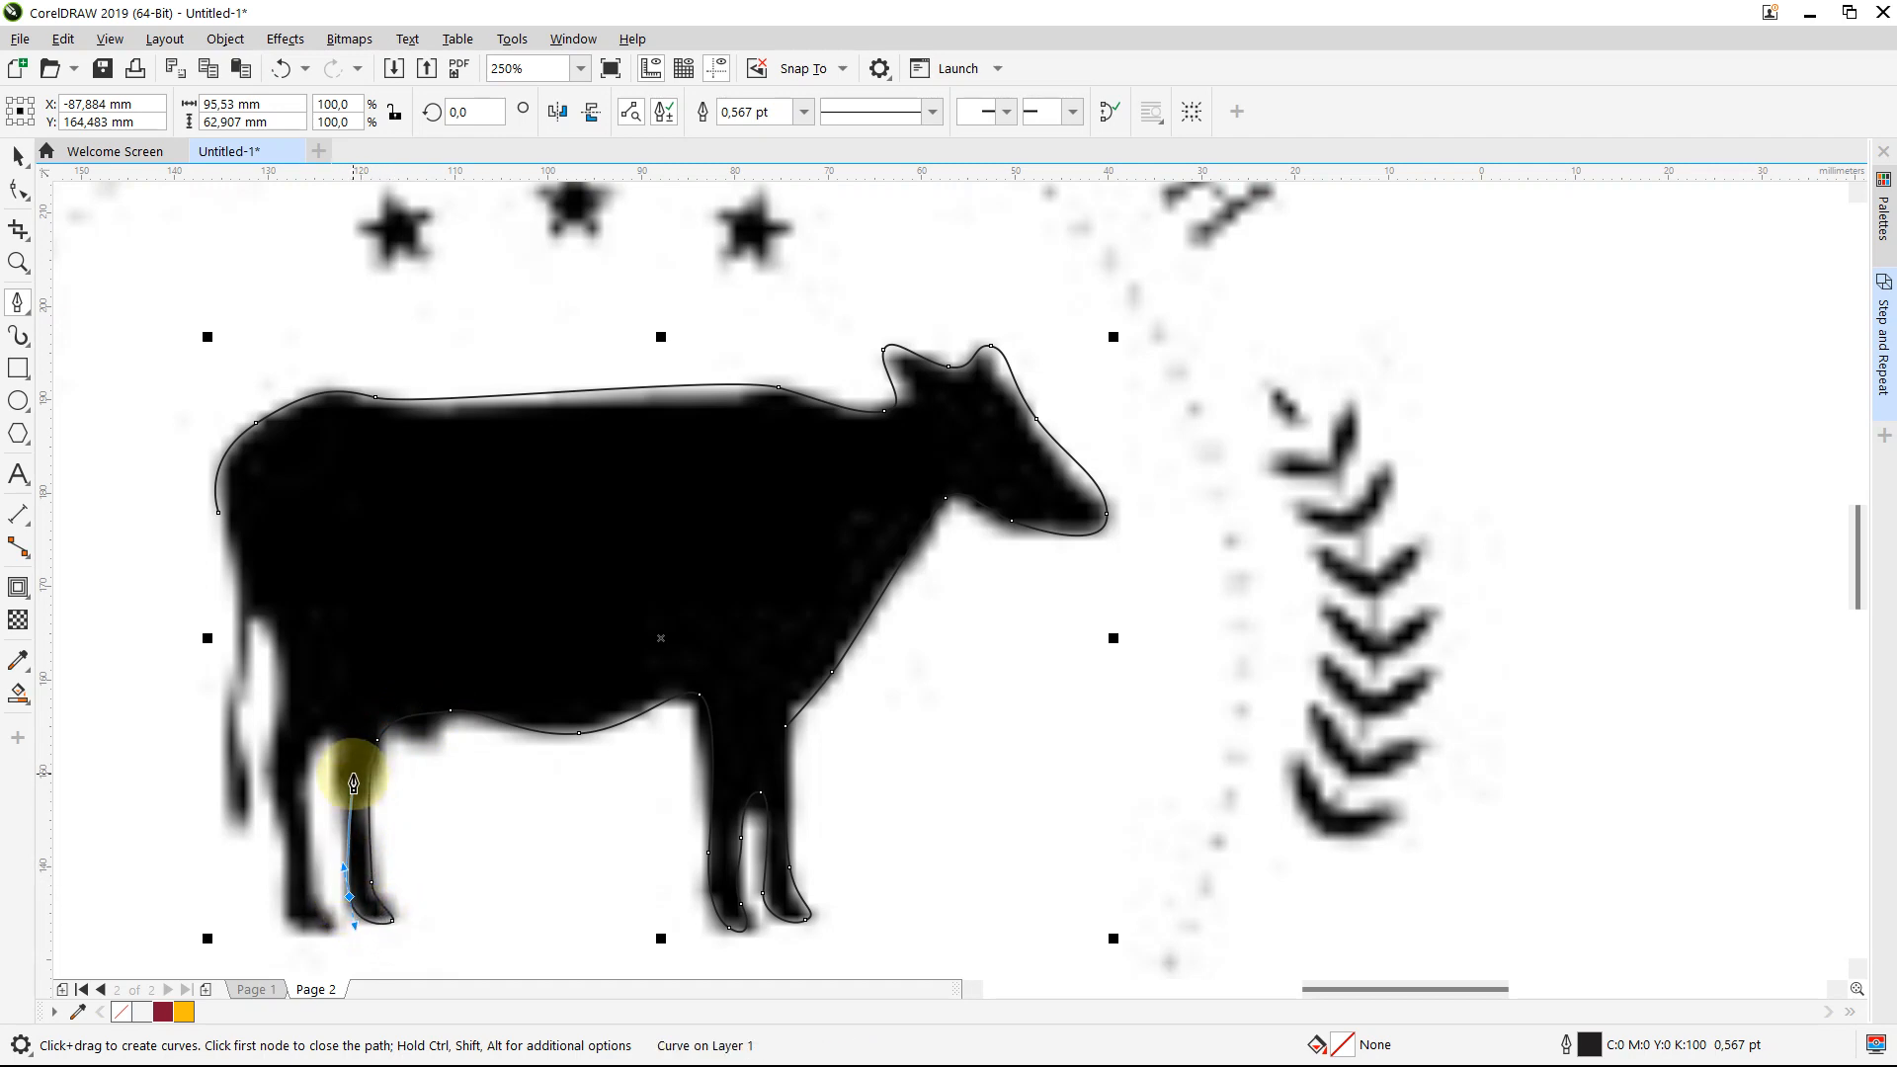
{"action": "left_click_drag", "start_coordinate": [319, 735], "coordinate": [310, 735]}
{"action": "left_click_drag", "start_coordinate": [311, 831], "coordinate": [306, 934]}
{"action": "left_click", "coordinate": [321, 911]}
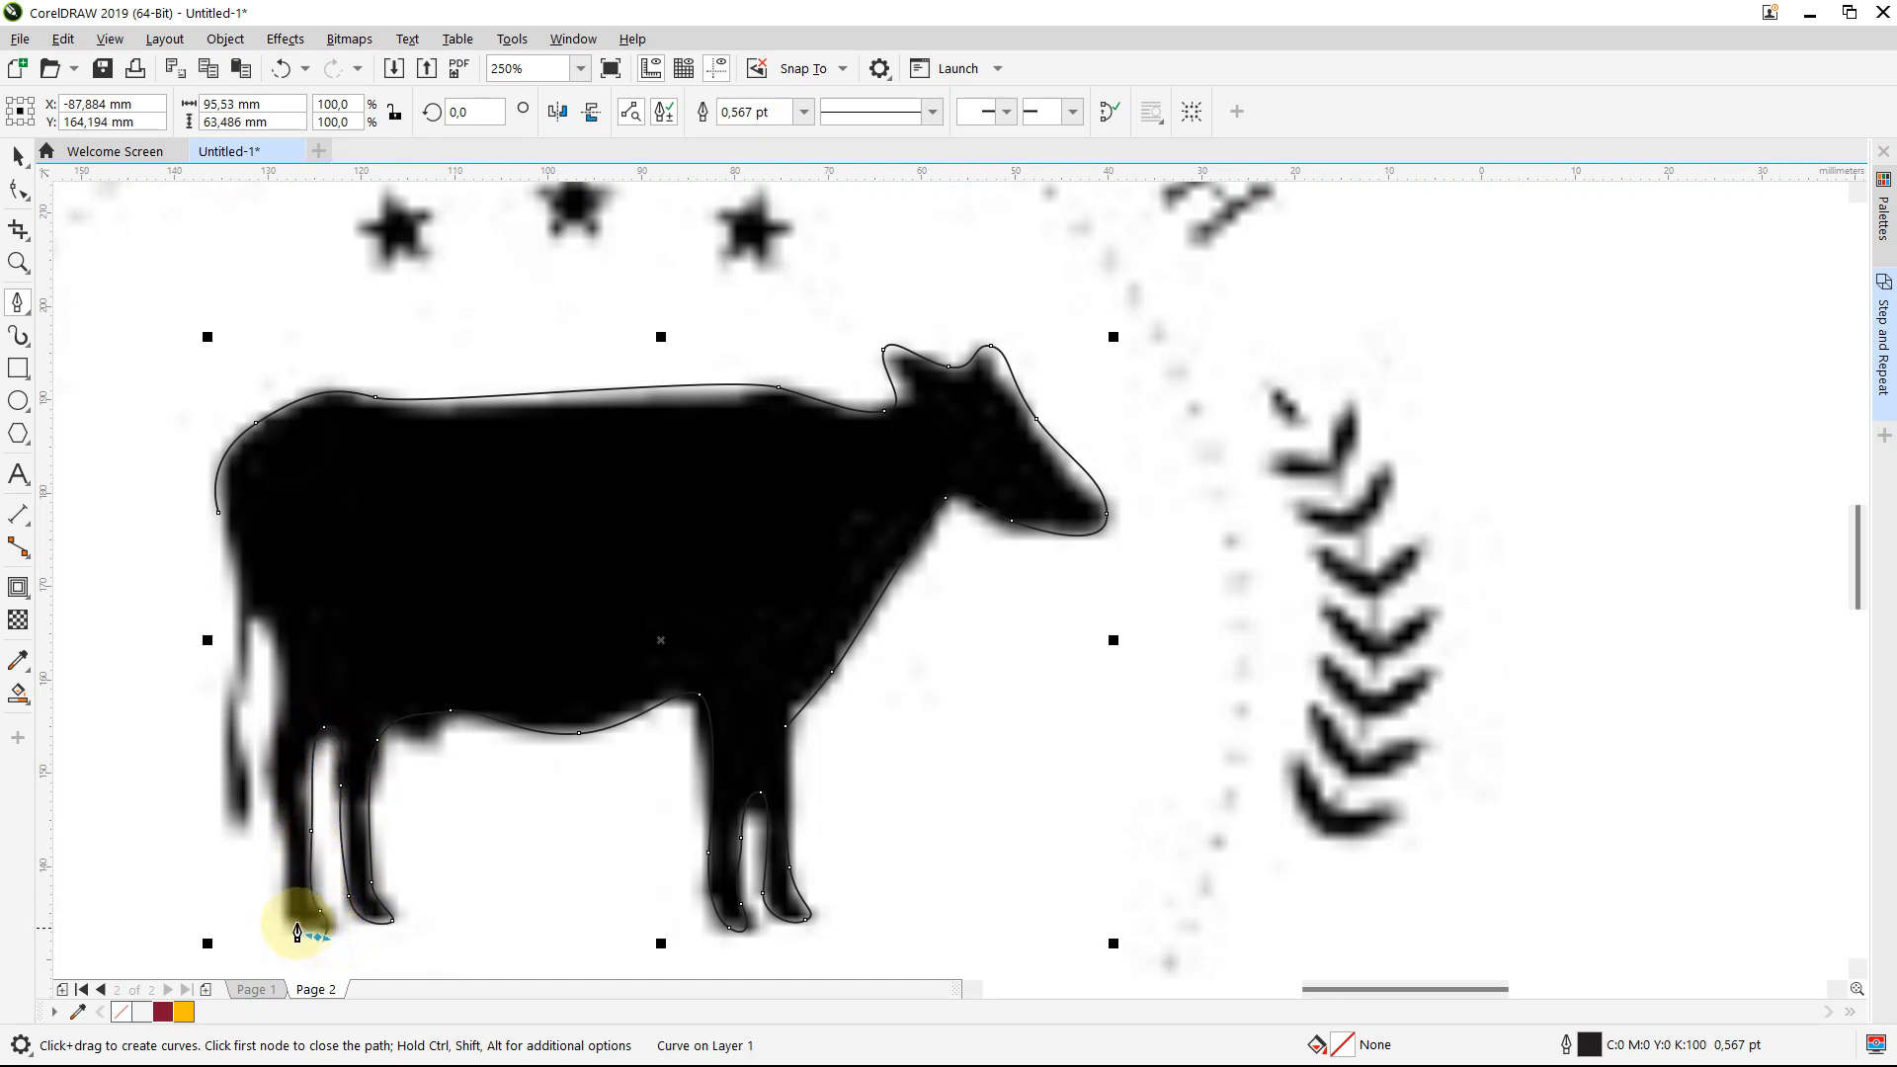
{"action": "left_click", "coordinate": [288, 903]}
Step: Trace up the back of the hind leg and around the tail, closing the cow outline at the rump
{"action": "left_click_drag", "start_coordinate": [282, 813], "coordinate": [266, 606]}
{"action": "left_click", "coordinate": [258, 604]}
{"action": "left_click_drag", "start_coordinate": [238, 705], "coordinate": [242, 583]}
{"action": "left_click", "coordinate": [248, 829]}
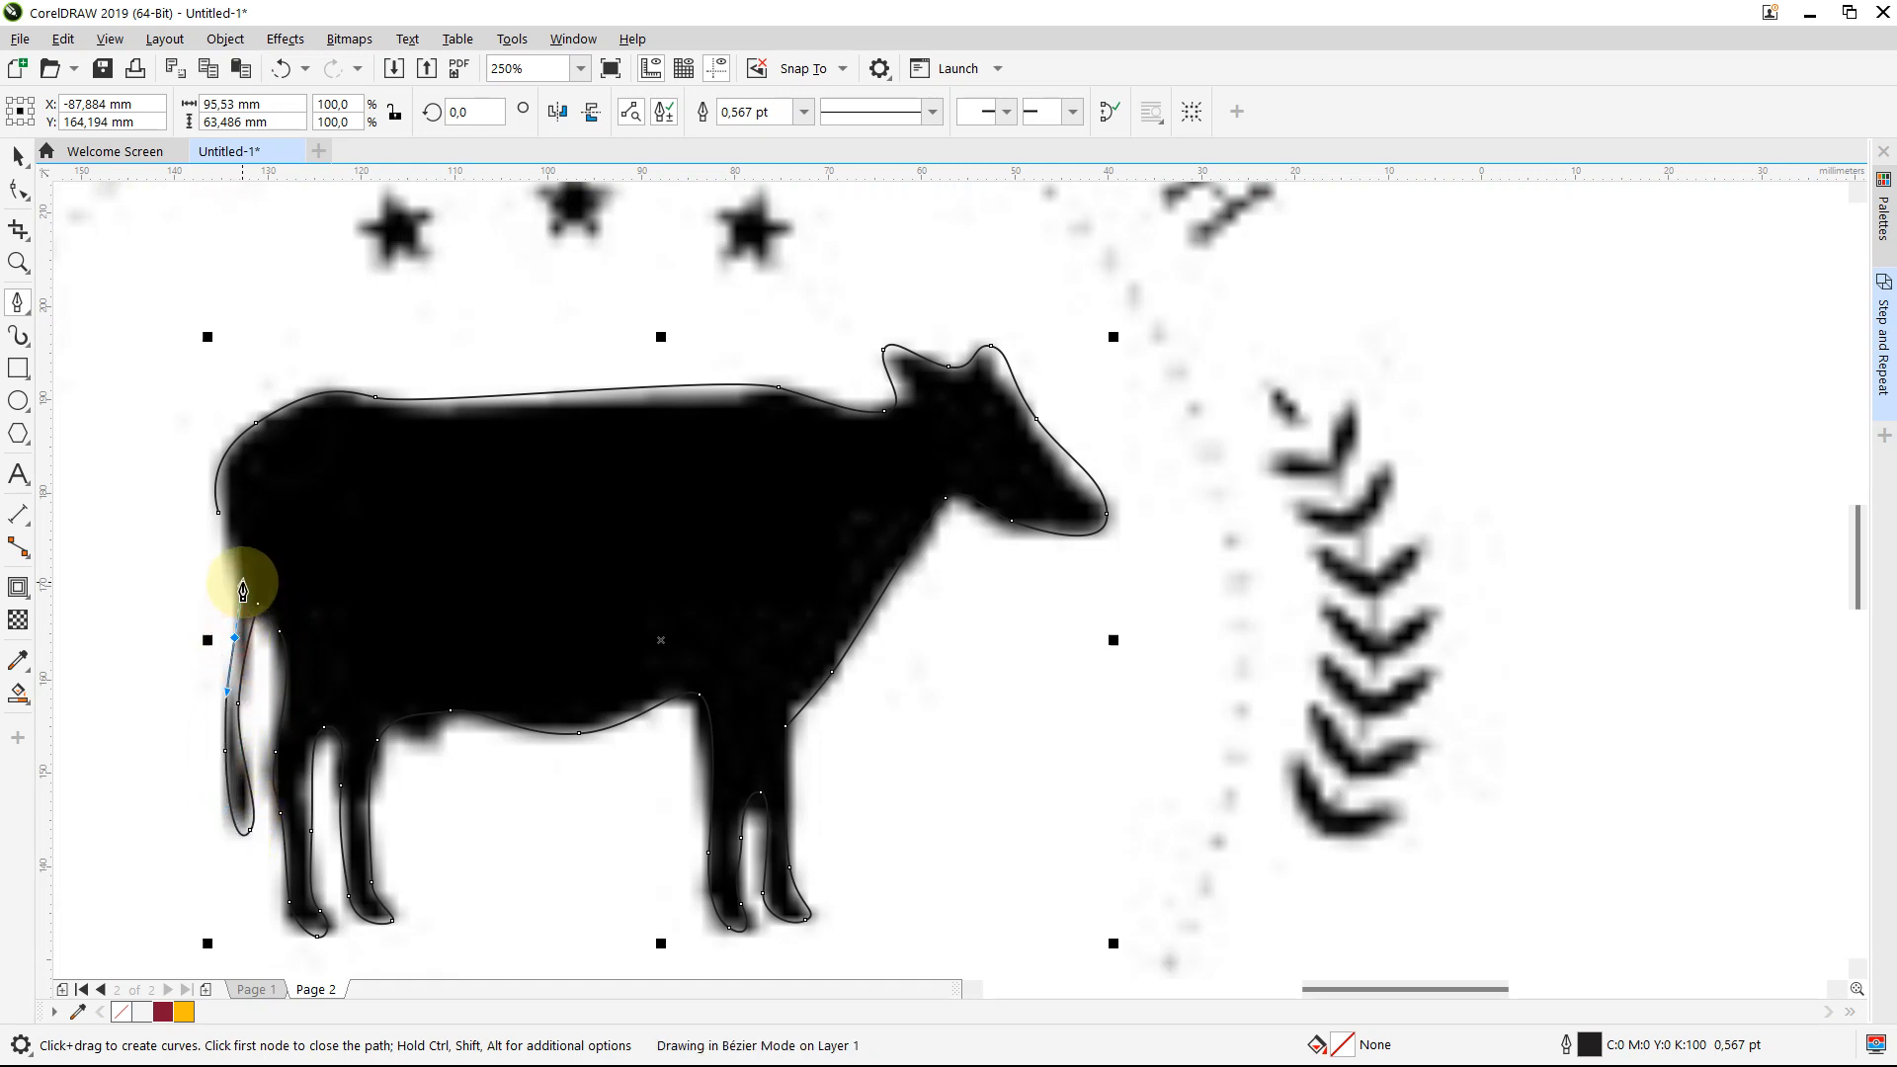
{"action": "left_click", "coordinate": [225, 515]}
{"action": "scroll", "coordinate": [358, 474], "scroll_direction": "down", "scroll_amount": 4}
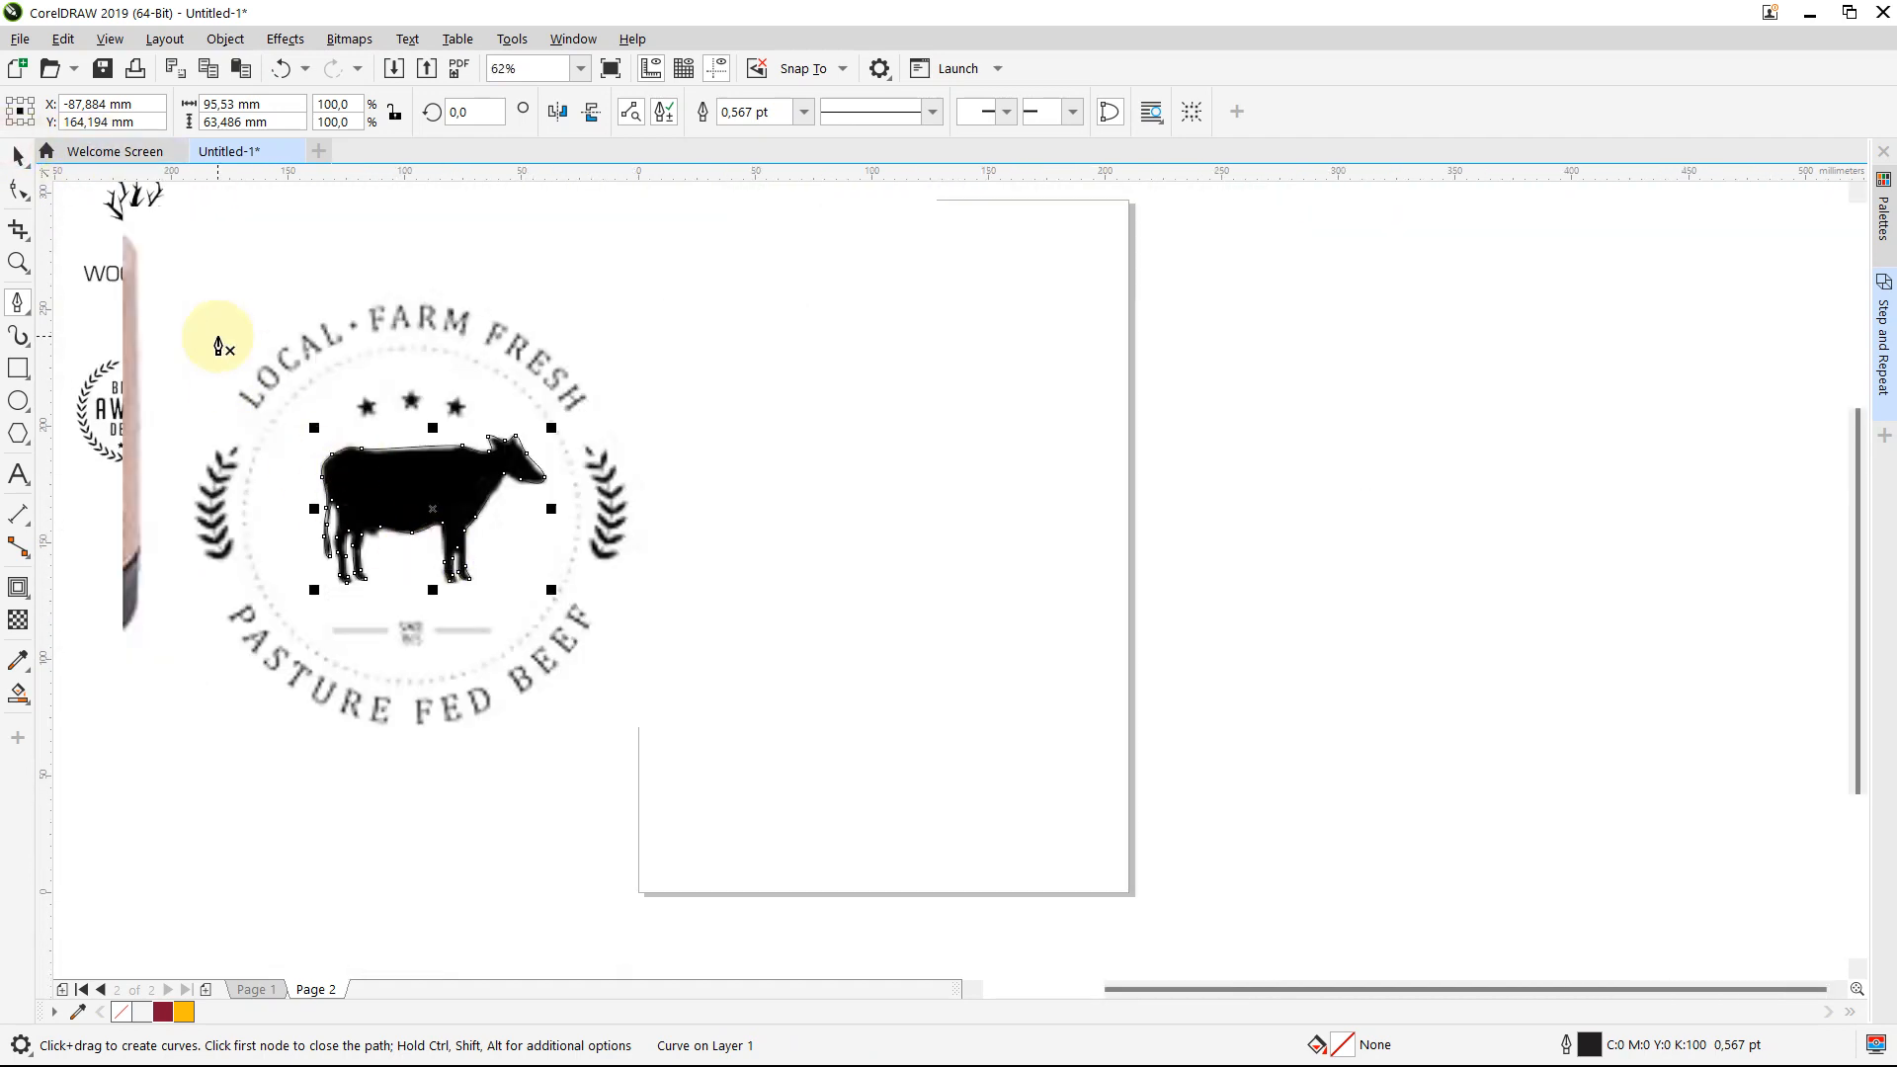
Step: Display the Default Palette and fill the traced cow with black
{"action": "left_click", "coordinate": [19, 154]}
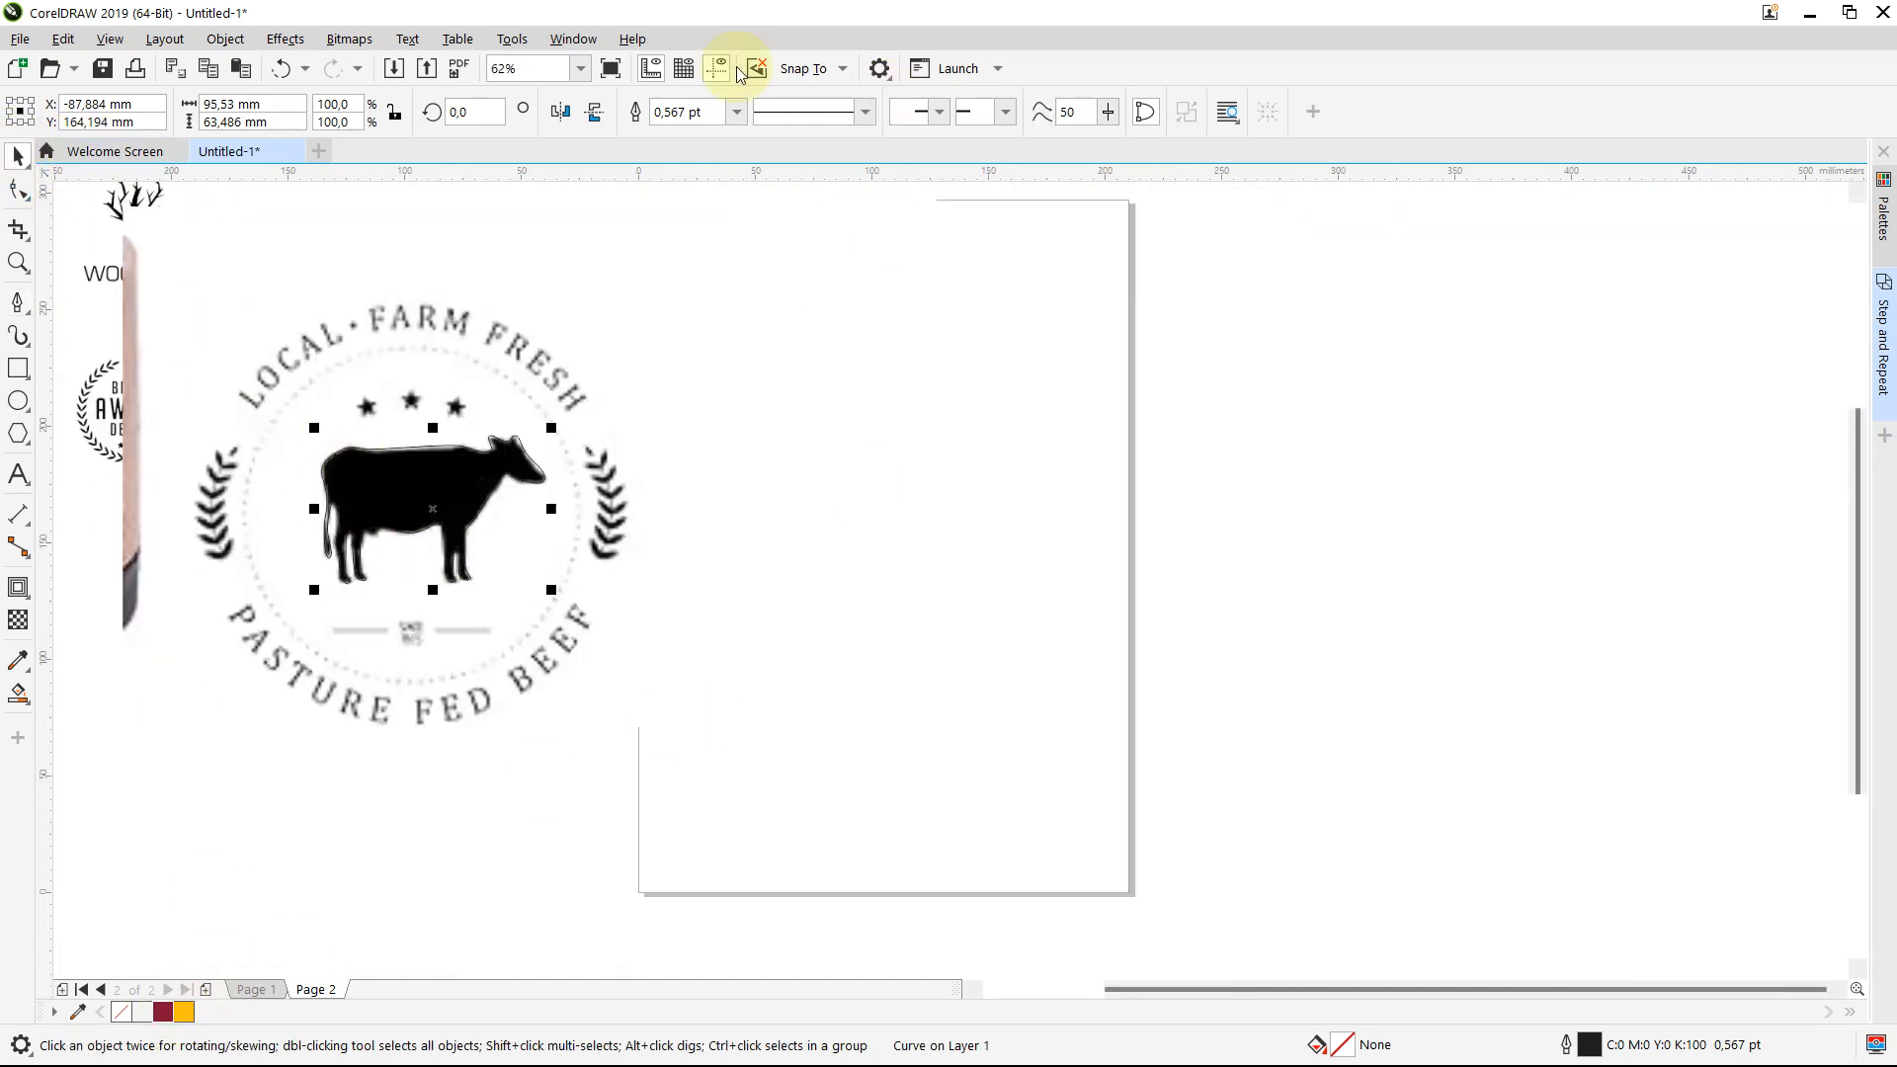
{"action": "left_click", "coordinate": [571, 38]}
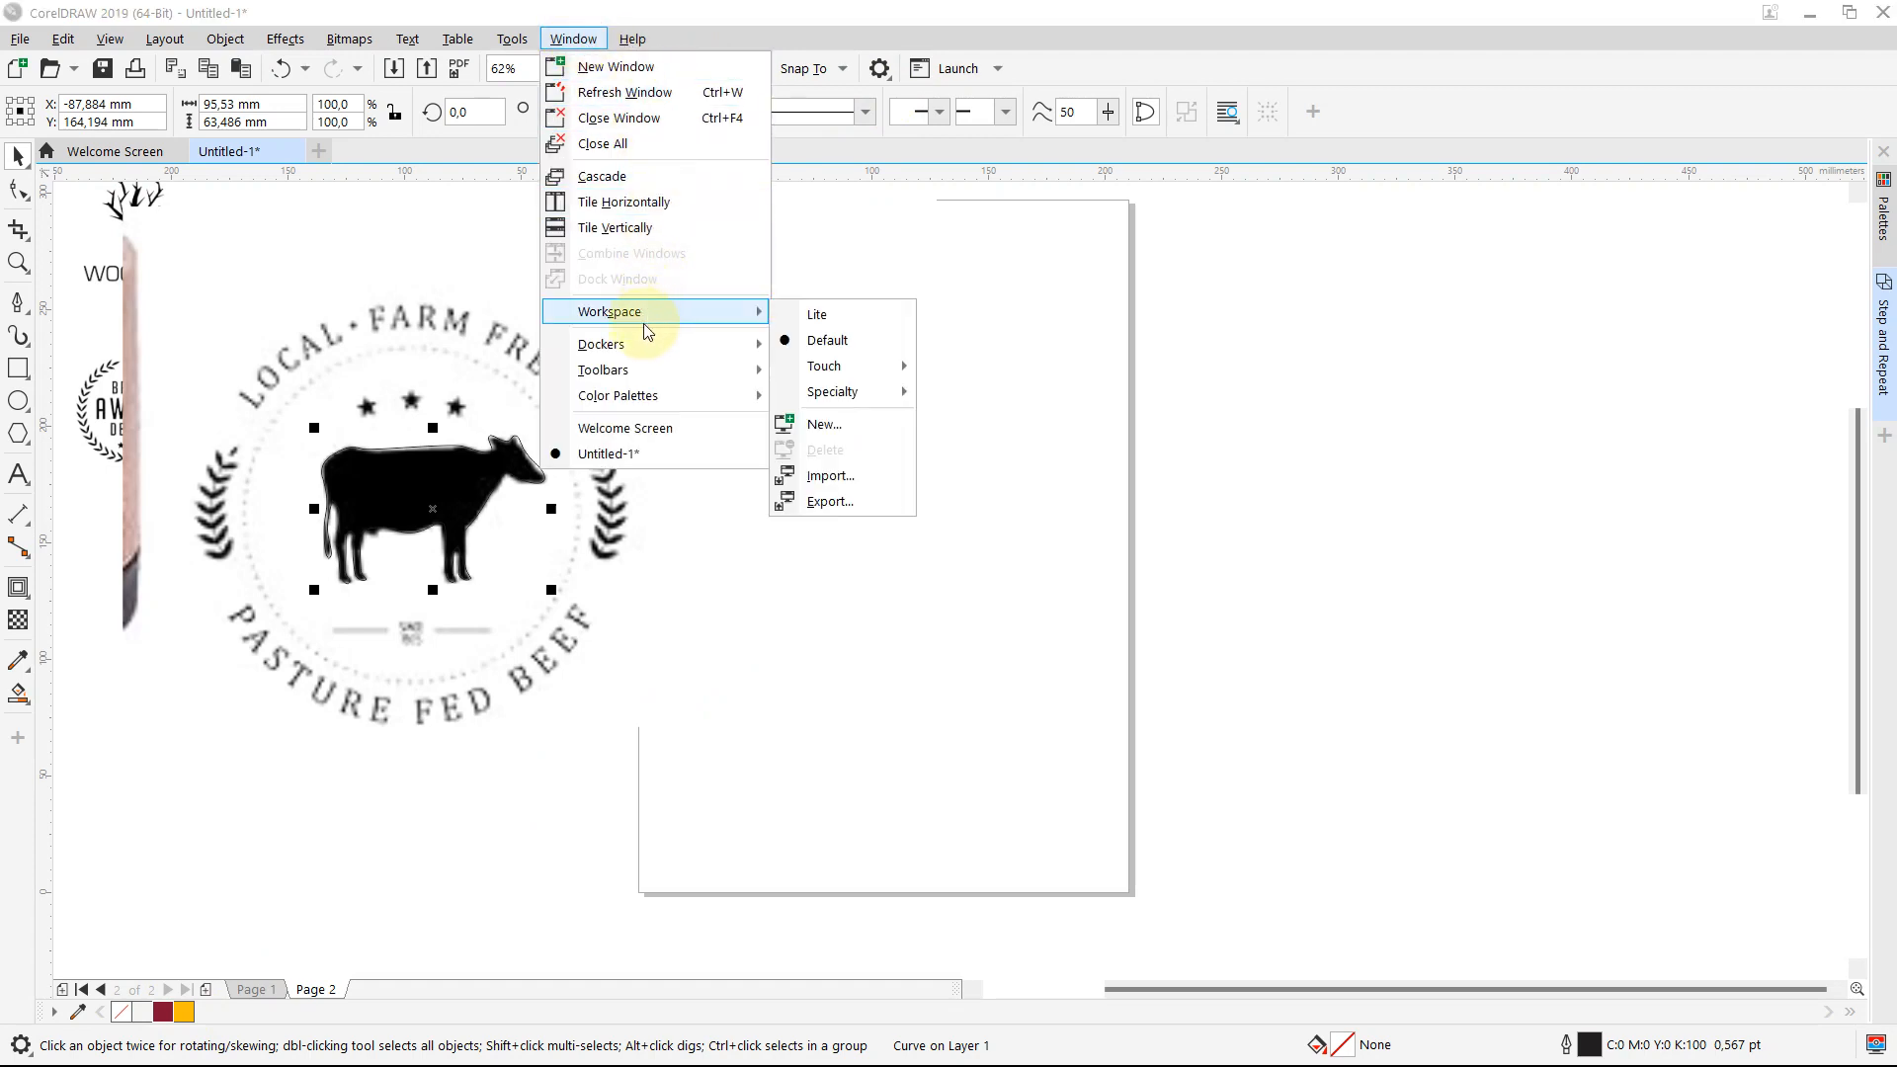
{"action": "mouse_move", "coordinate": [644, 395]}
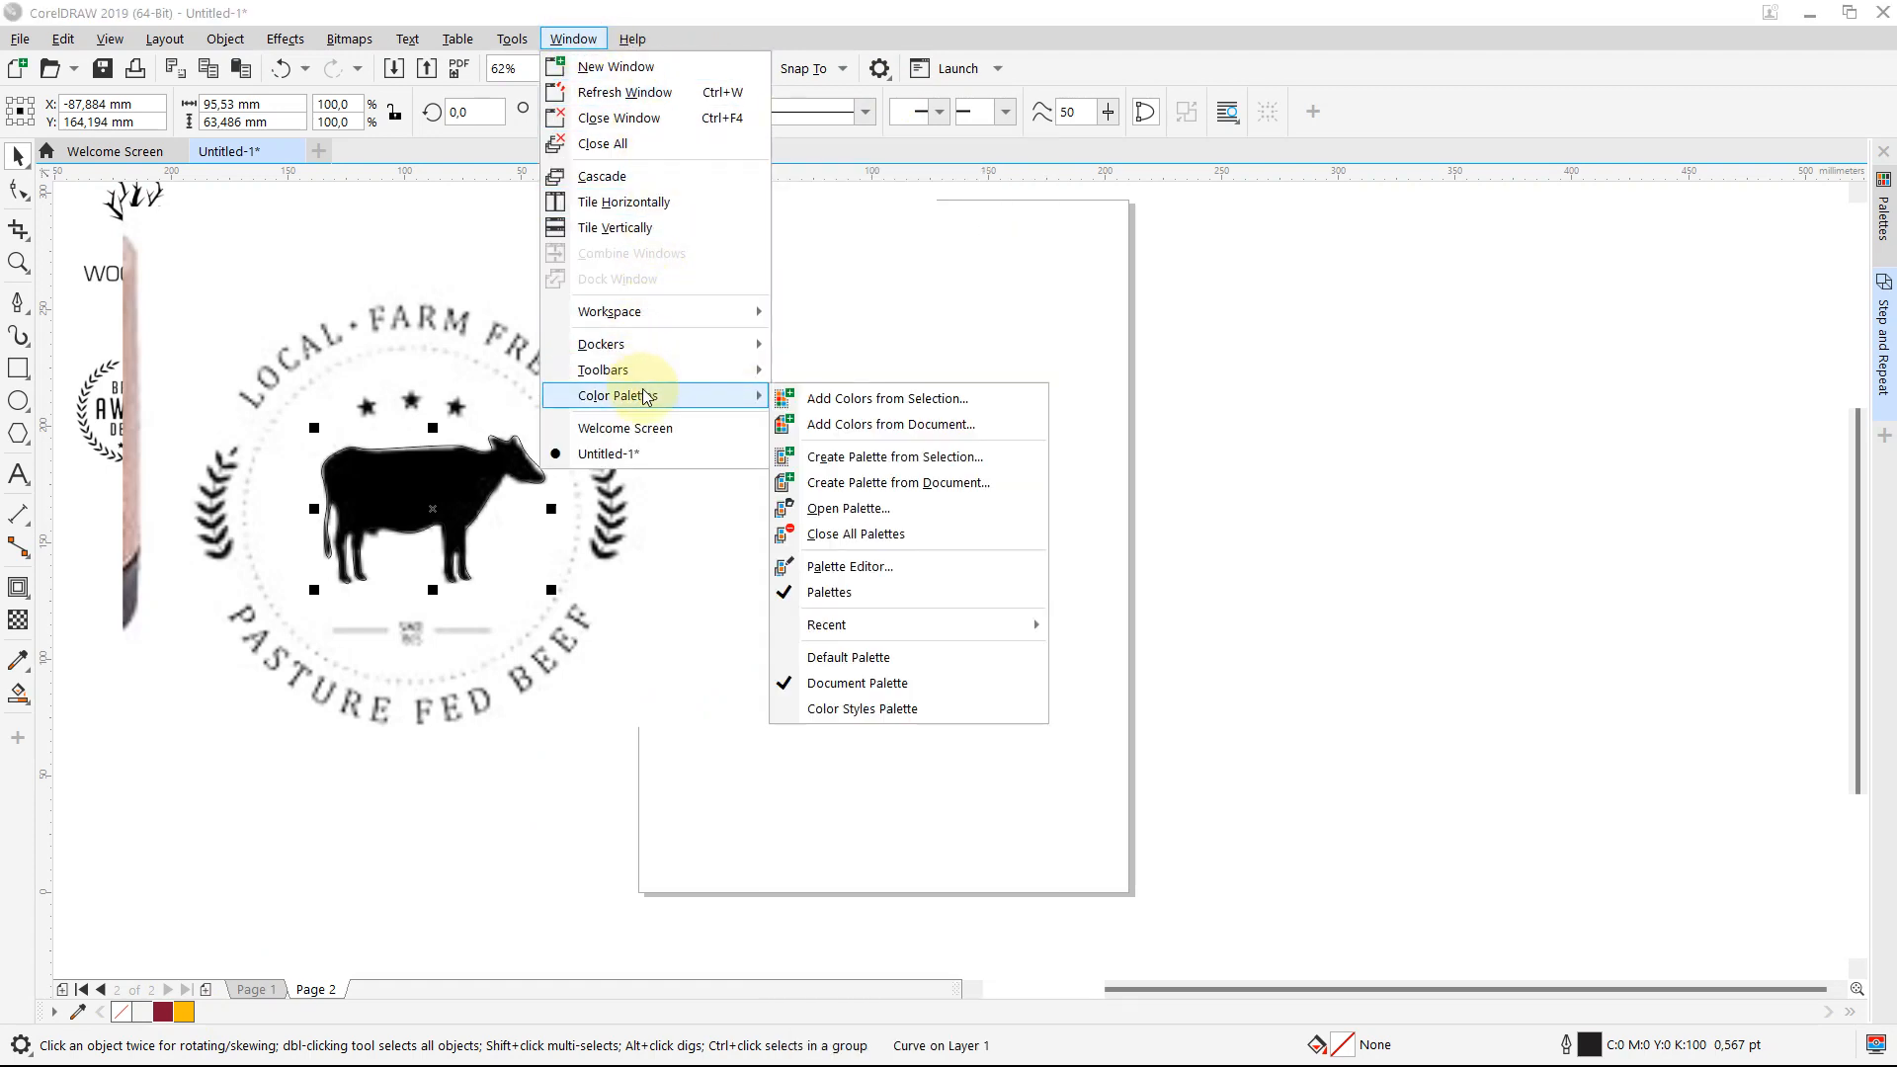
{"action": "left_click", "coordinate": [788, 660]}
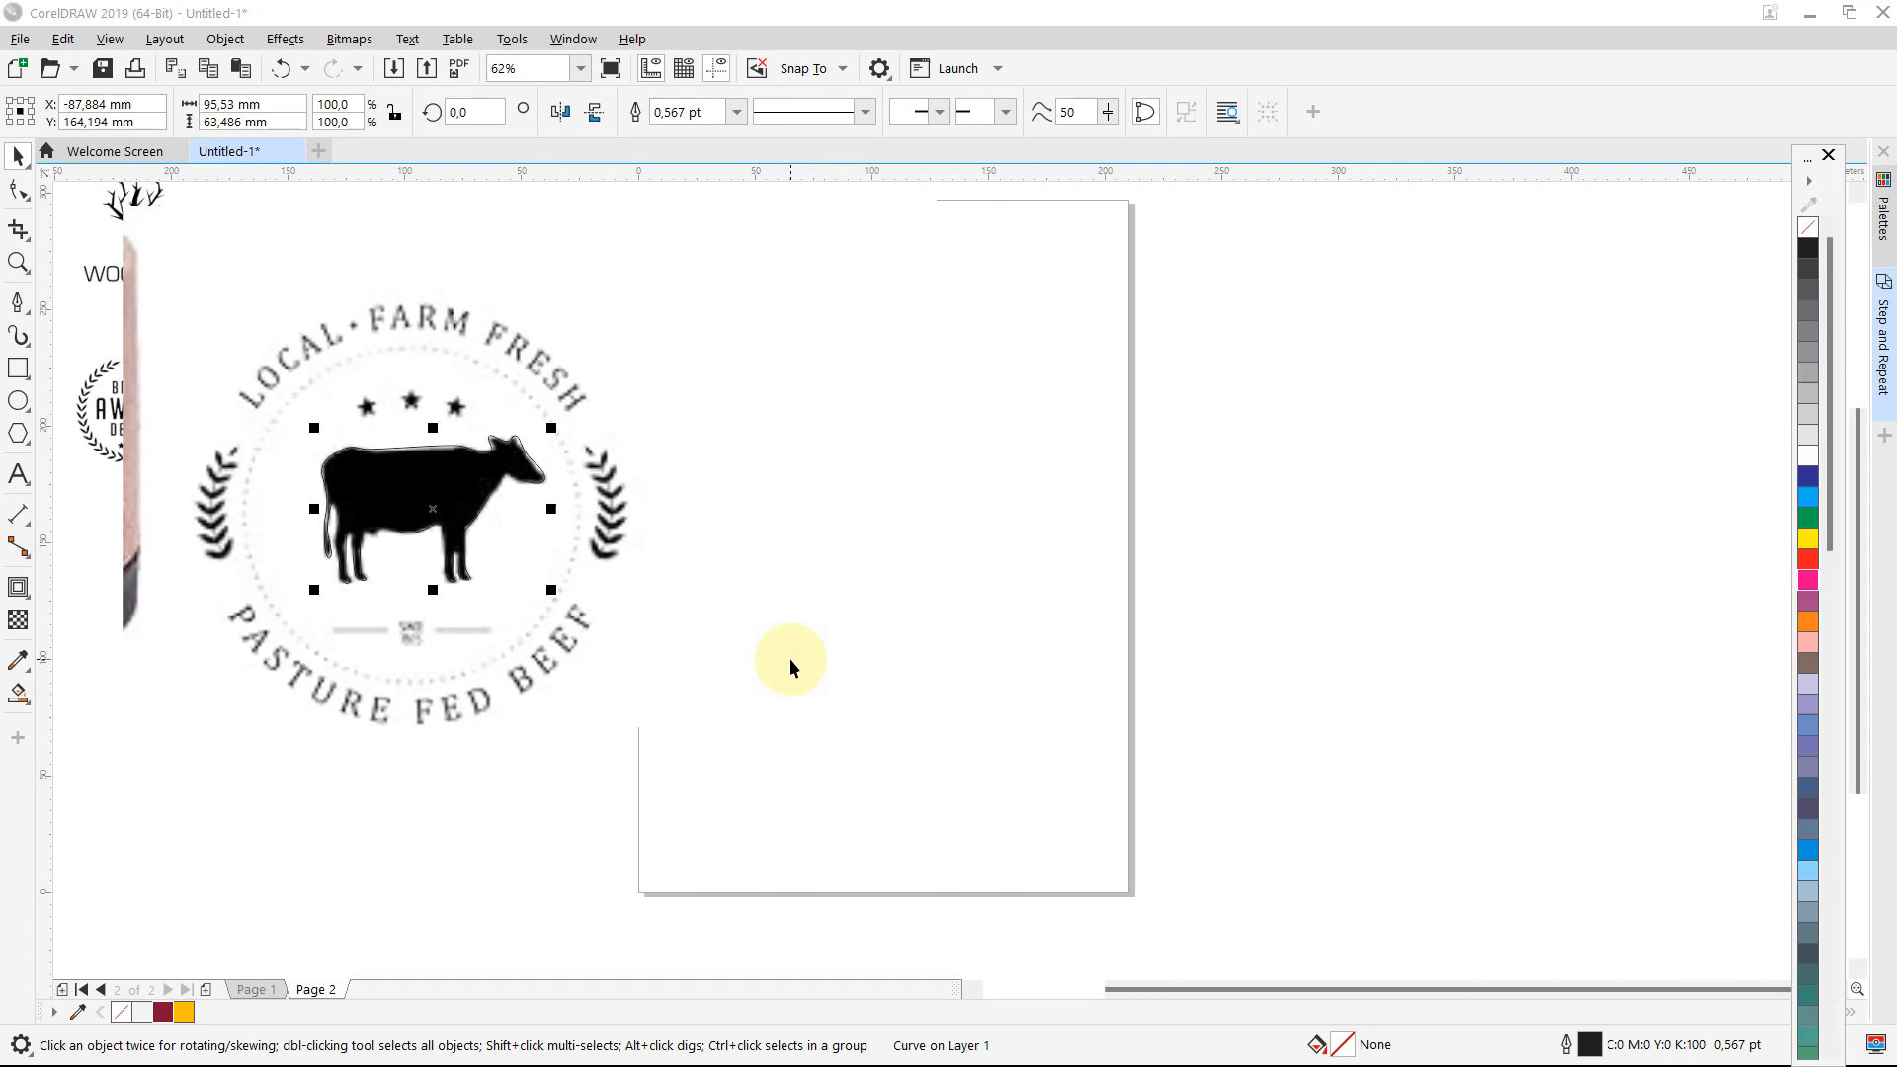
{"action": "left_click", "coordinate": [1808, 257]}
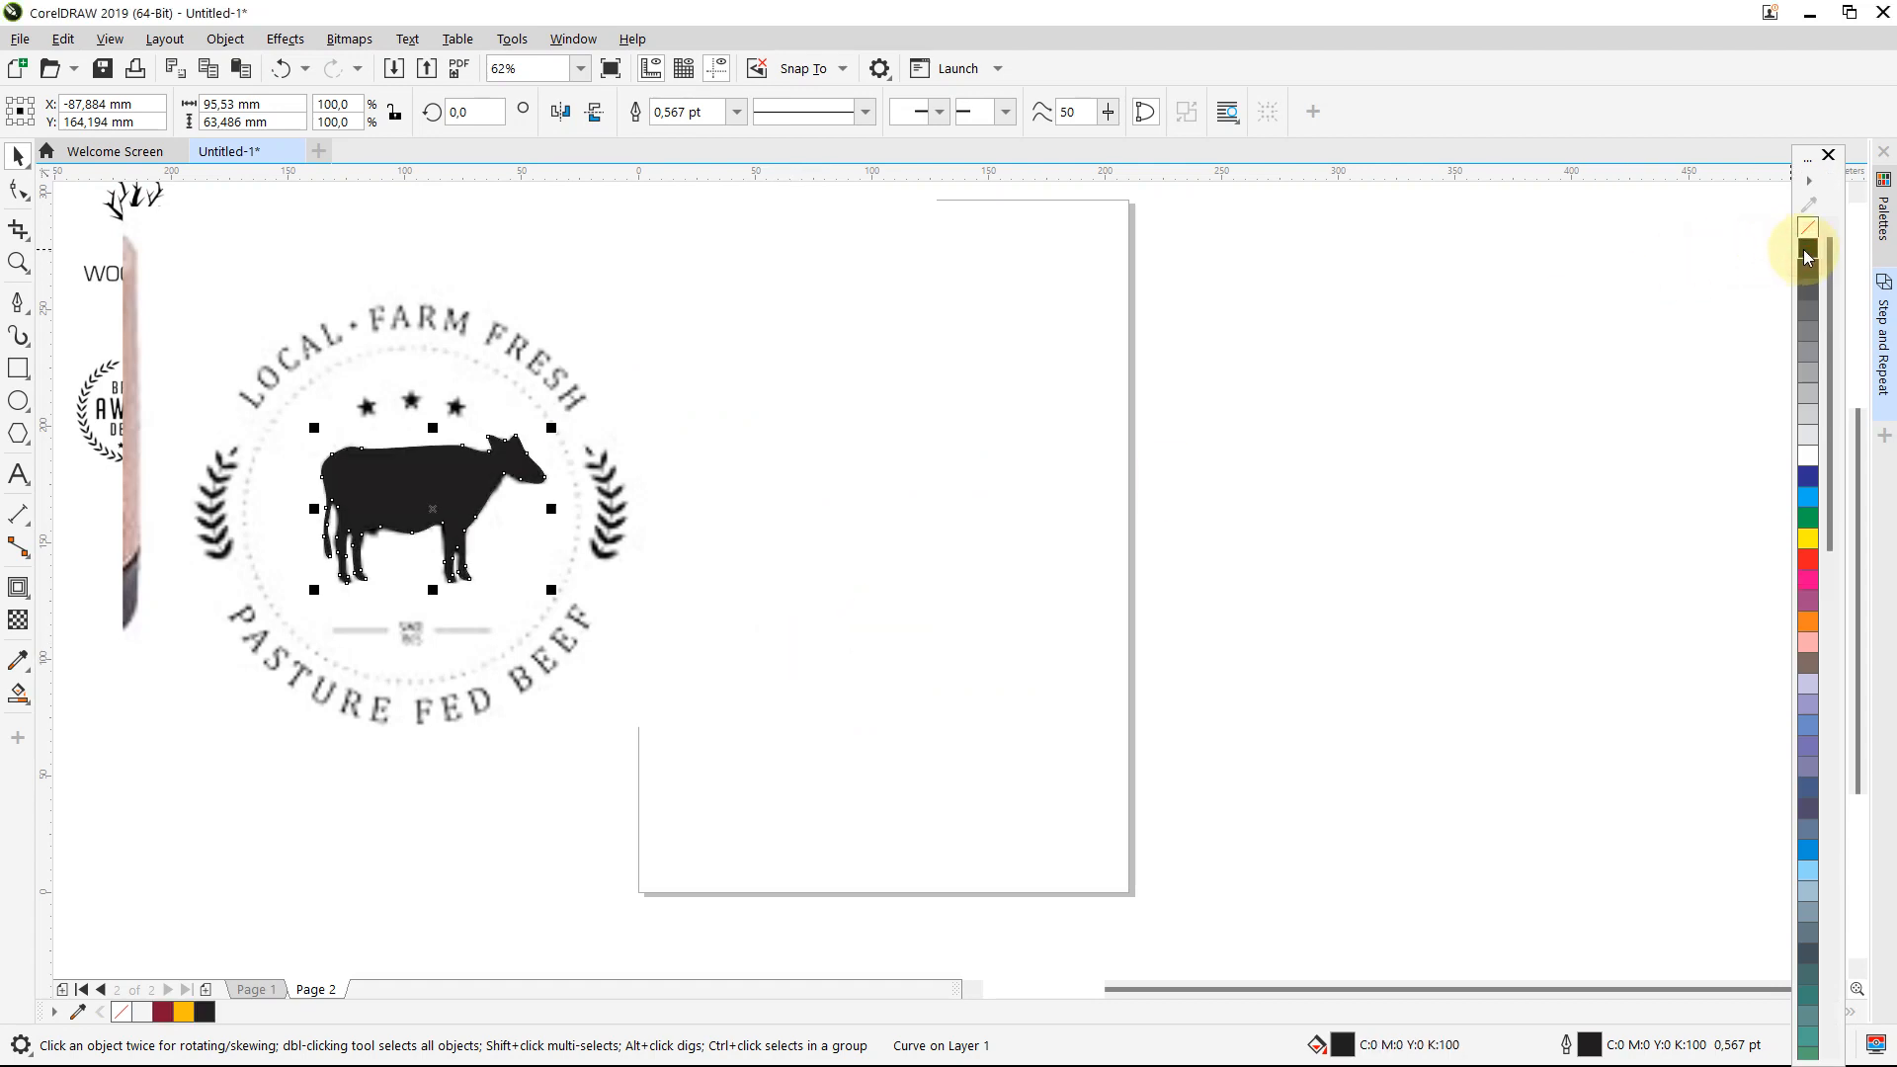
Step: Move the black cow onto the page to about X 118 mm, Y 146 mm and remove its outline
{"action": "left_click_drag", "start_coordinate": [405, 506], "coordinate": [889, 518]}
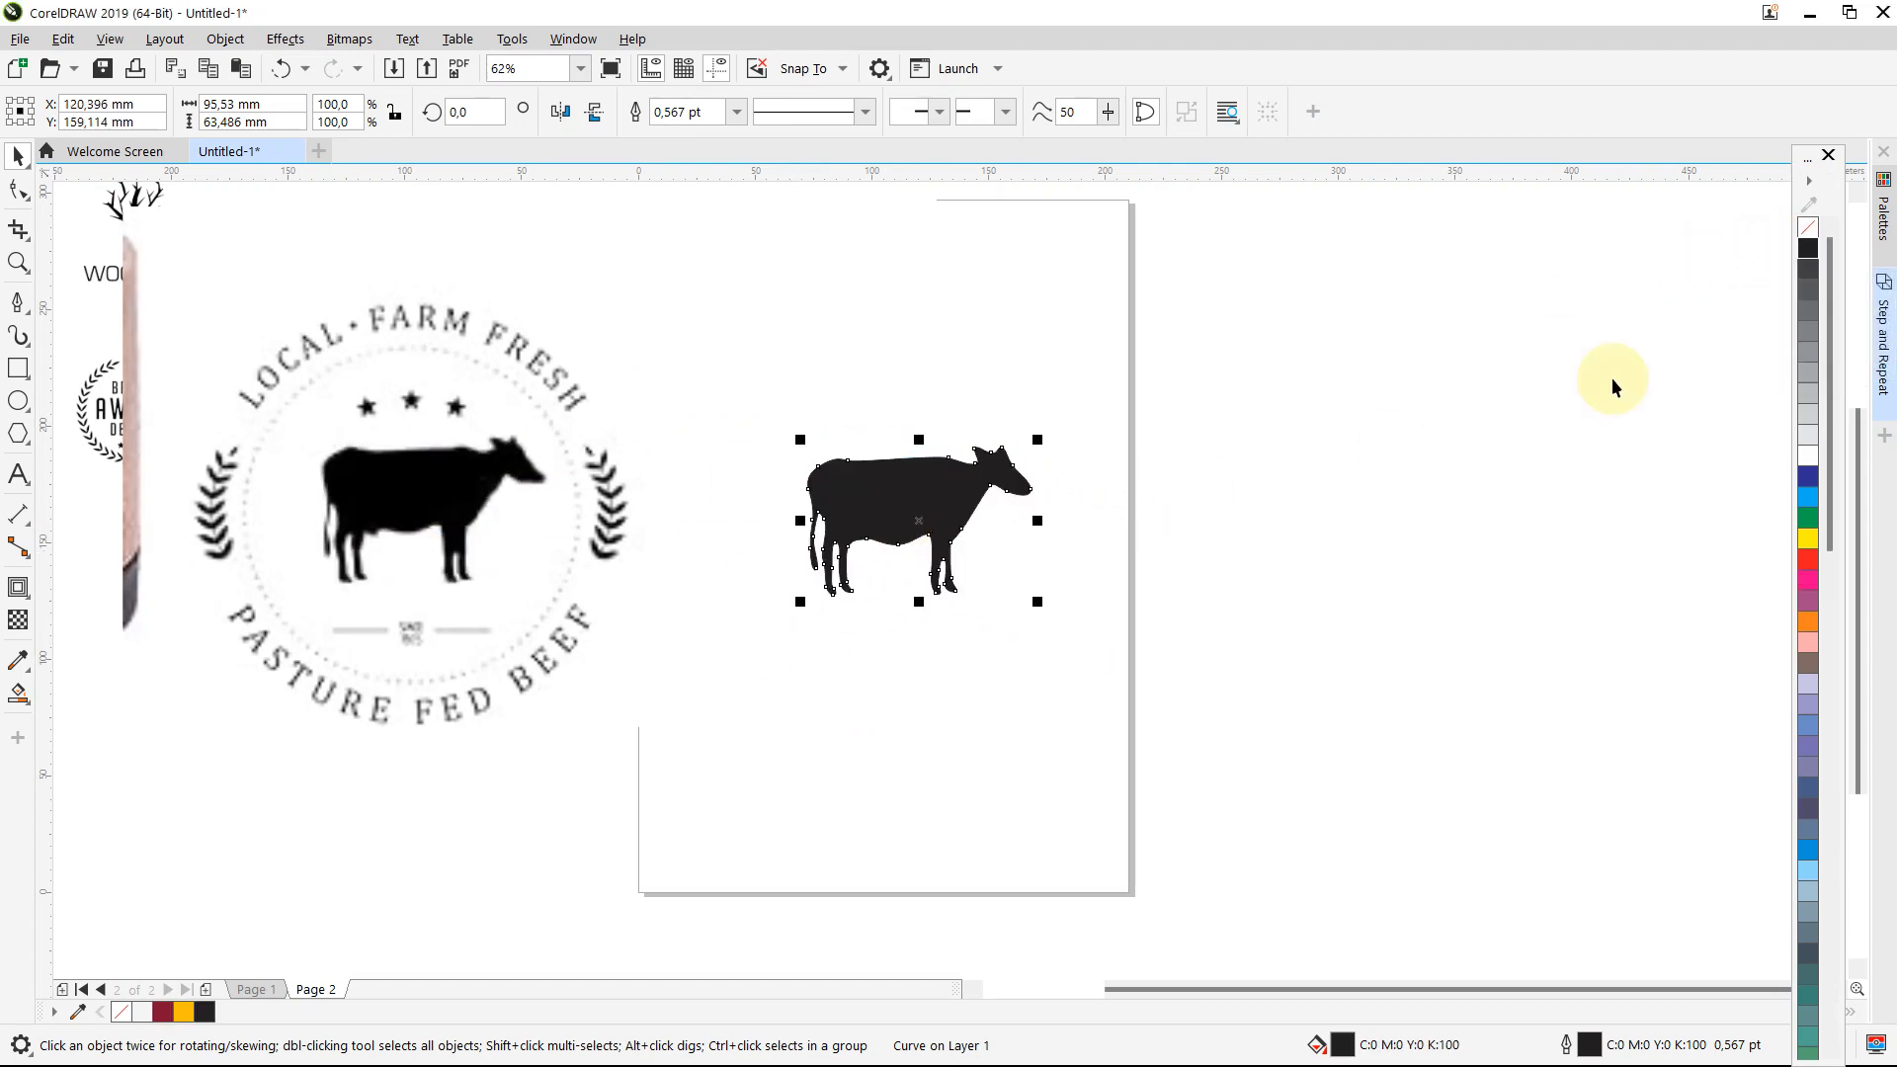
{"action": "right_click", "coordinate": [1808, 230]}
{"action": "left_click", "coordinate": [1445, 413]}
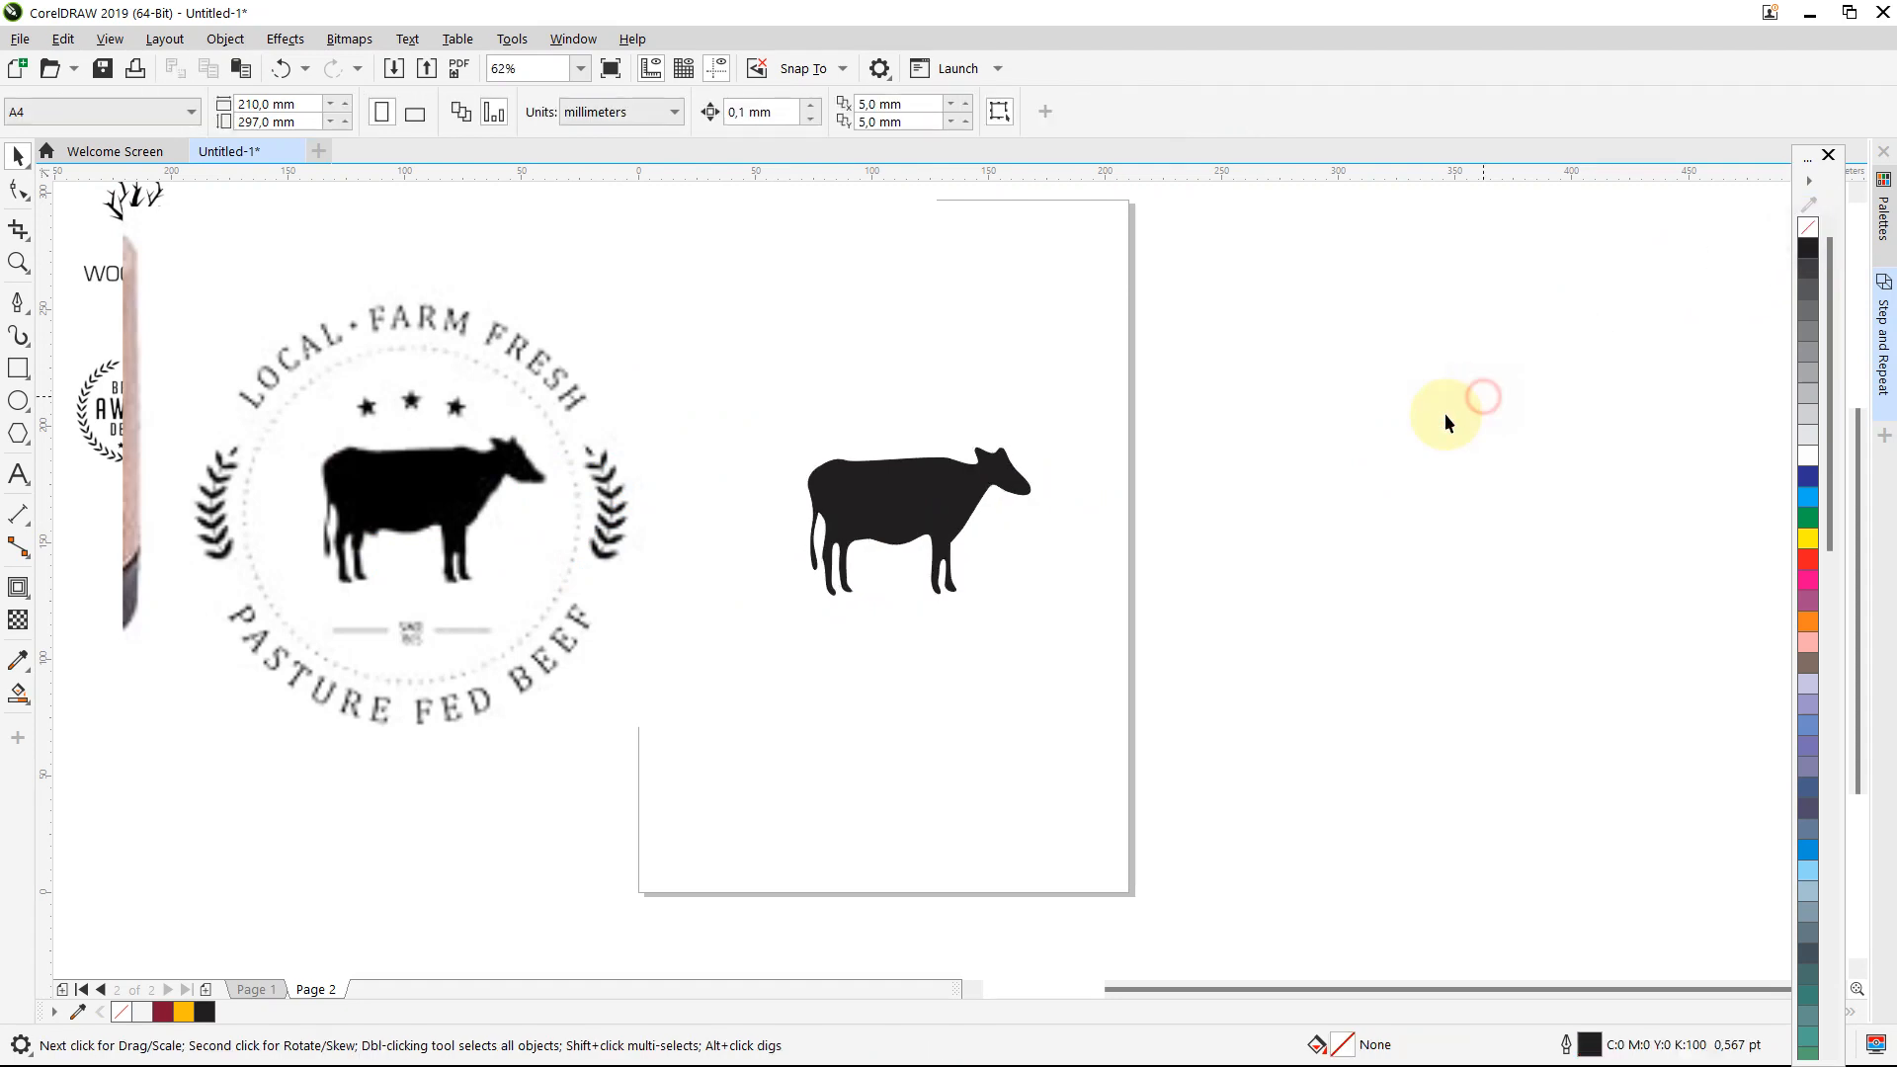
{"action": "left_click_drag", "start_coordinate": [868, 535], "coordinate": [860, 550]}
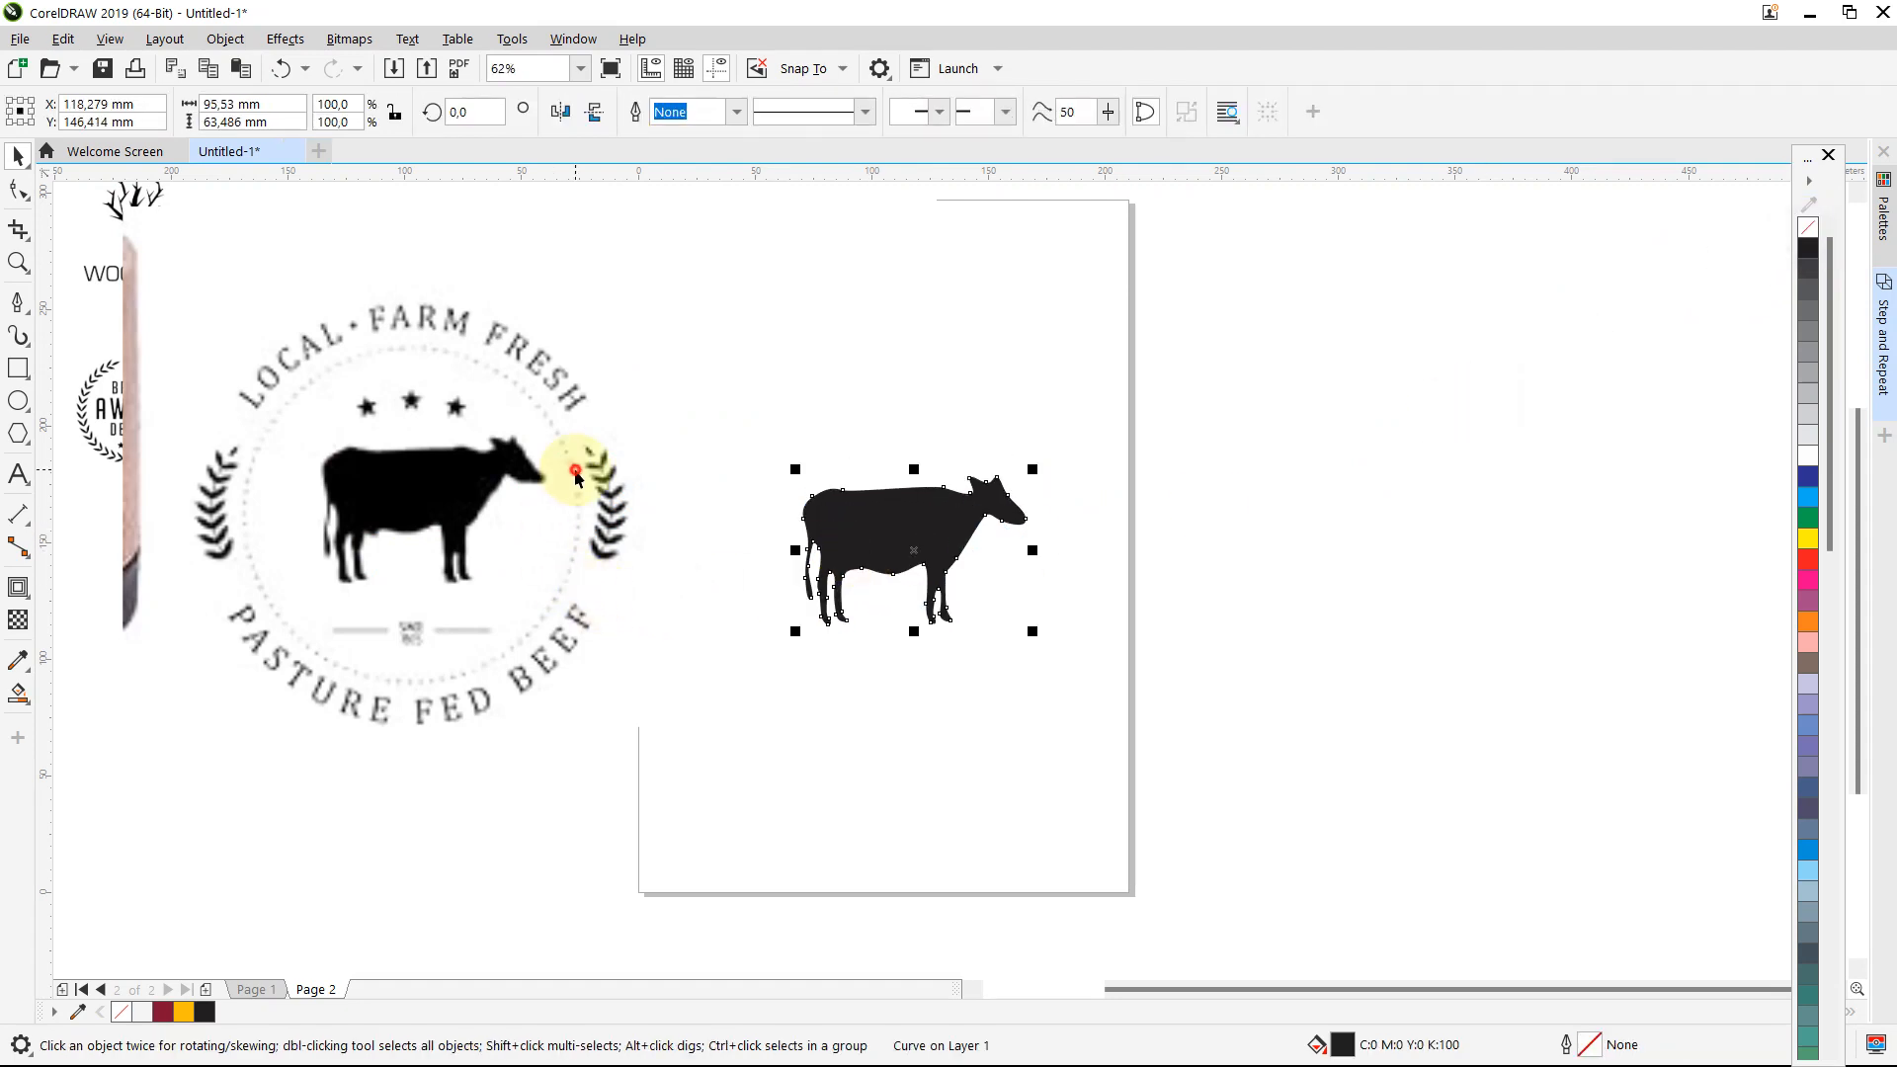
Step: Shift the logo bitmap slightly down and move the wheat ears bitmap beside the cow, to about X 234 mm, Y 115 mm
{"action": "left_click_drag", "start_coordinate": [563, 475], "coordinate": [522, 583]}
{"action": "left_click", "coordinate": [697, 474]}
{"action": "scroll", "coordinate": [696, 470], "scroll_direction": "down", "scroll_amount": 2}
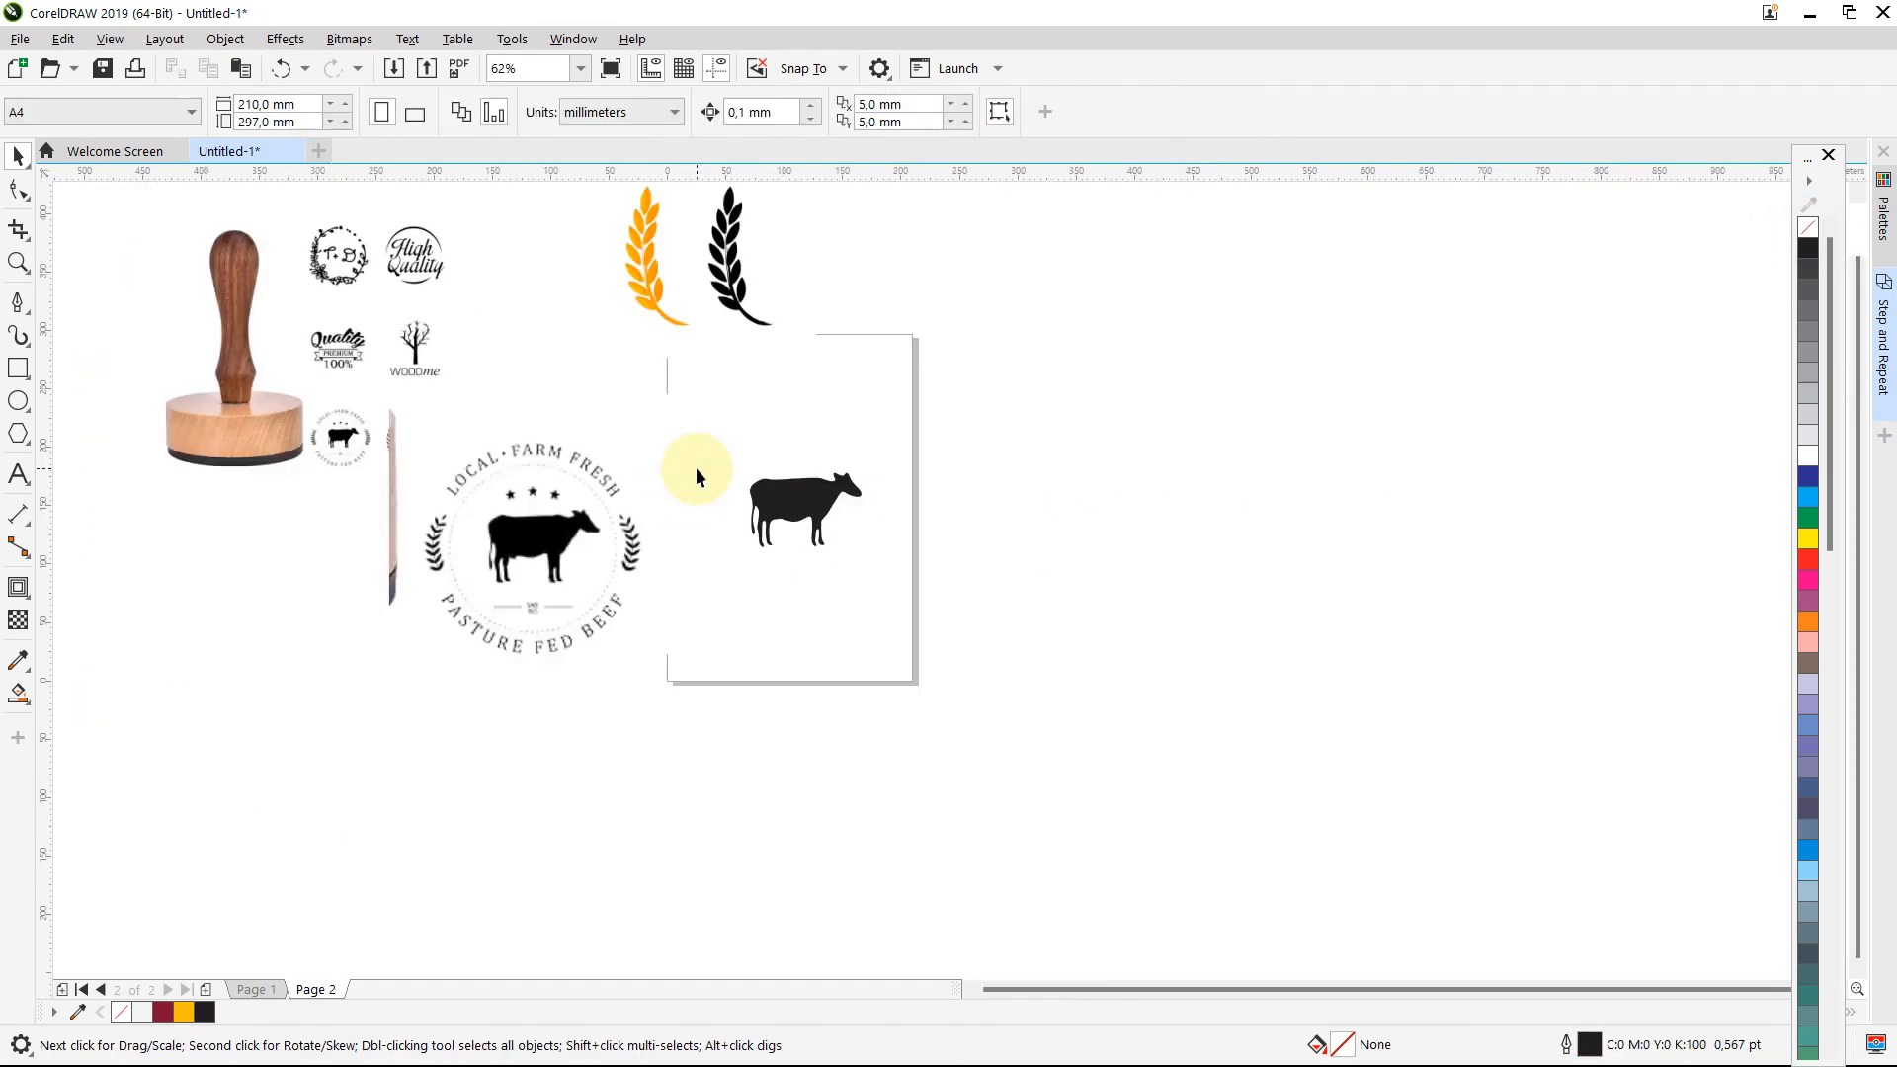
{"action": "left_click", "coordinate": [731, 275]}
{"action": "left_click_drag", "start_coordinate": [731, 274], "coordinate": [982, 561]}
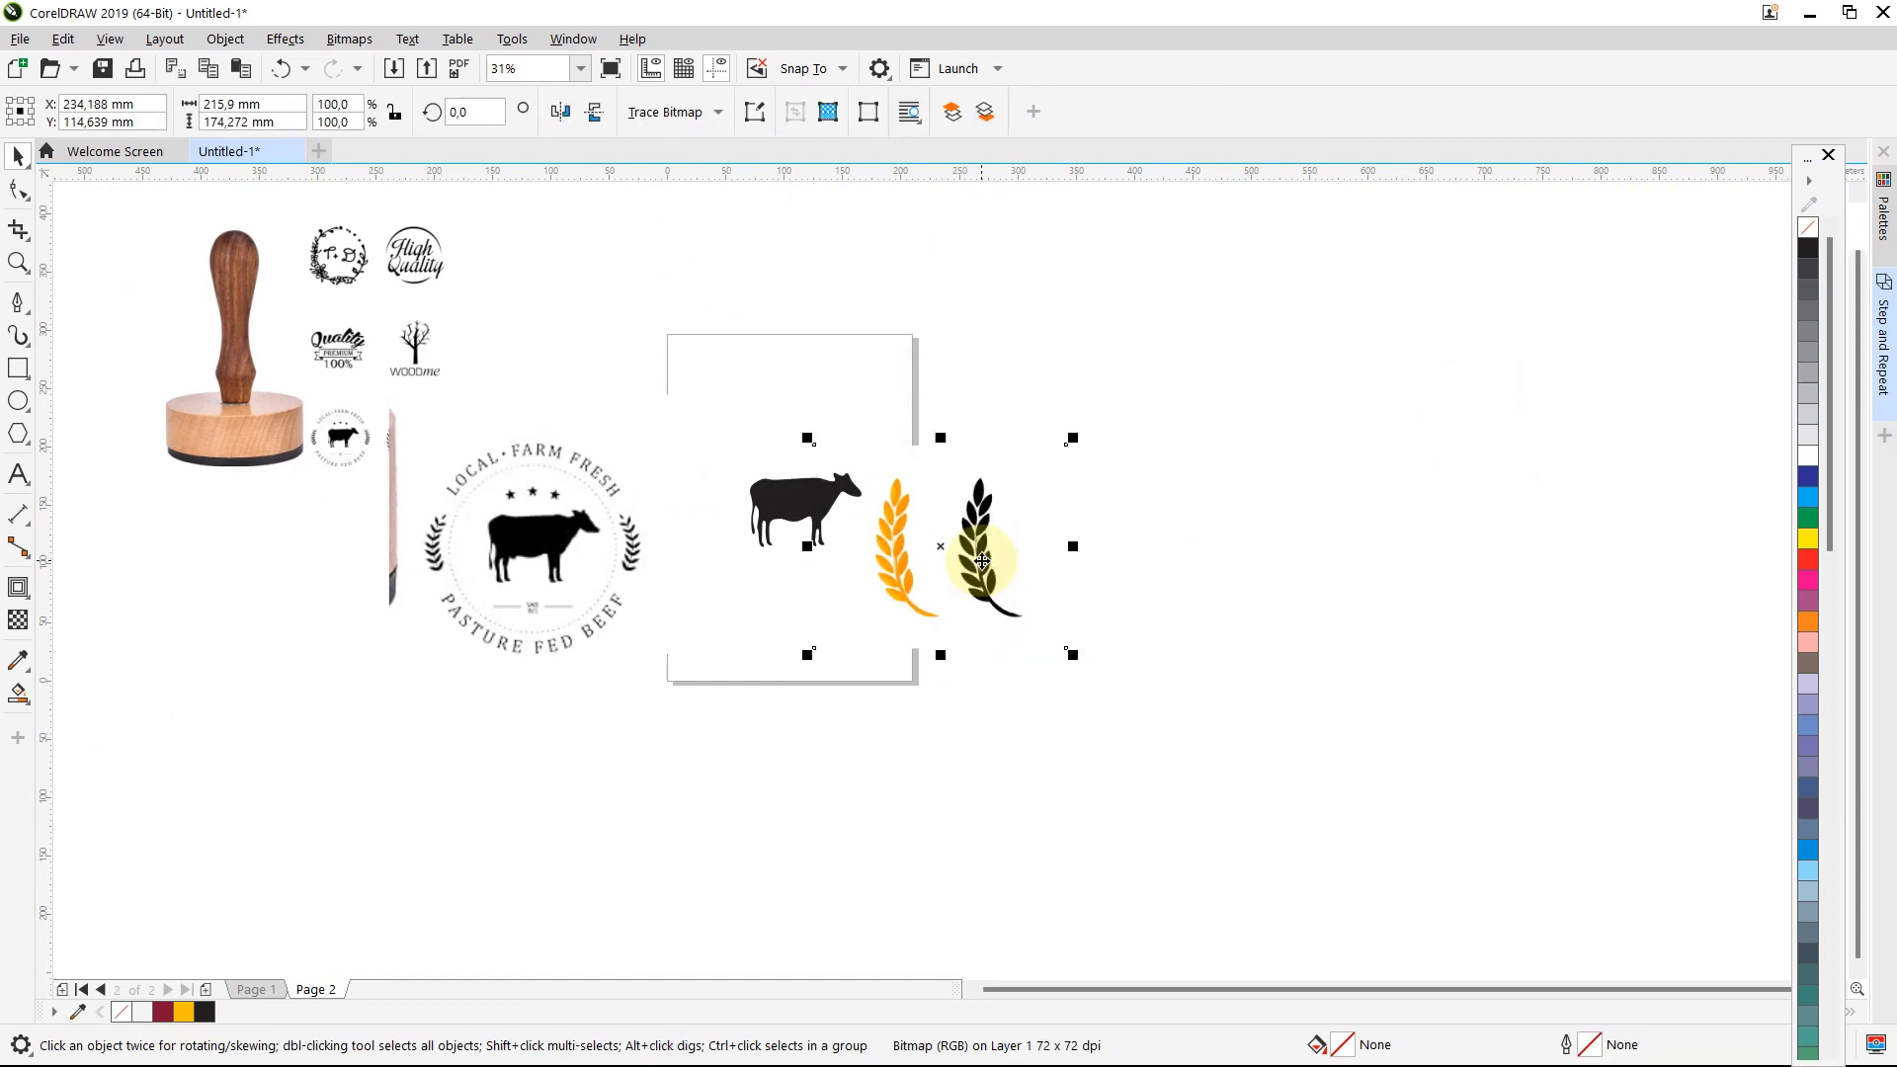
Step: Quick Trace the wheat ears bitmap and separate the traced group from the original, placing the original below the logo bitmap
{"action": "right_click", "coordinate": [981, 561]}
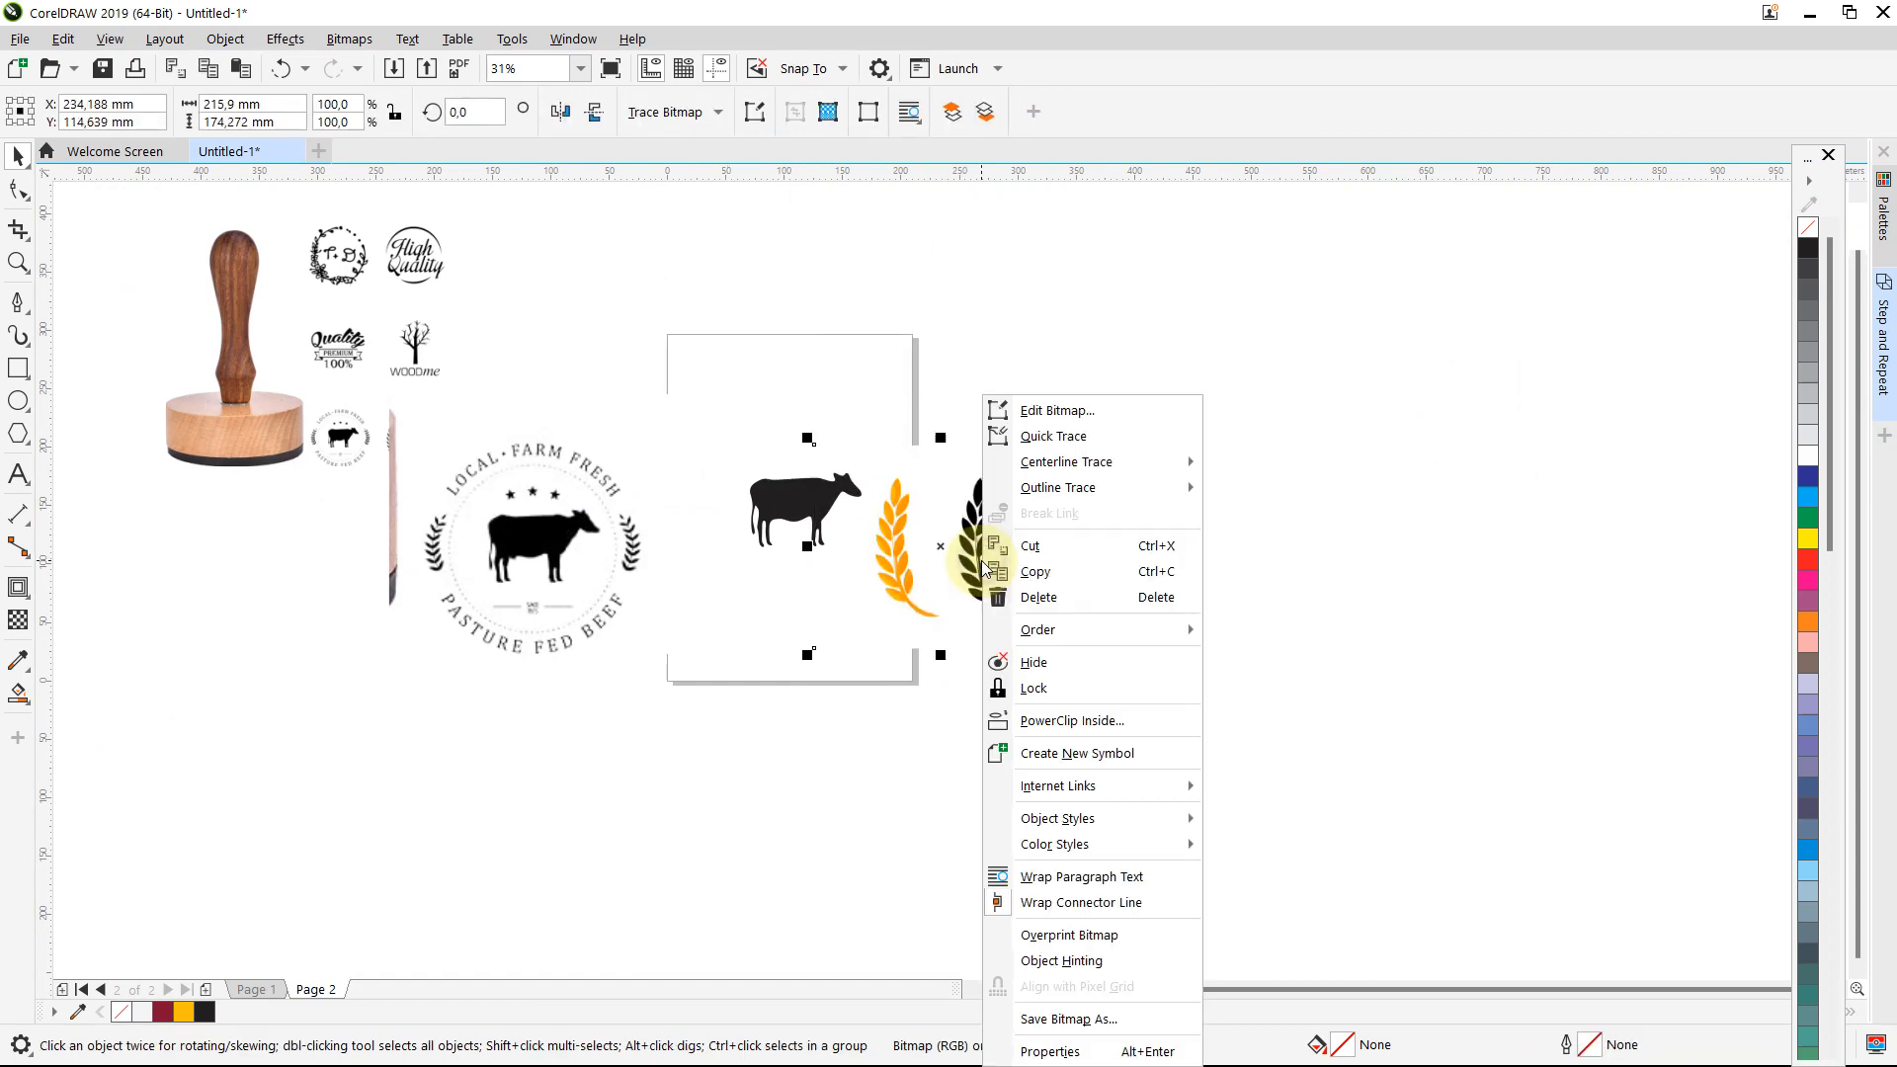
{"action": "left_click", "coordinate": [1072, 438]}
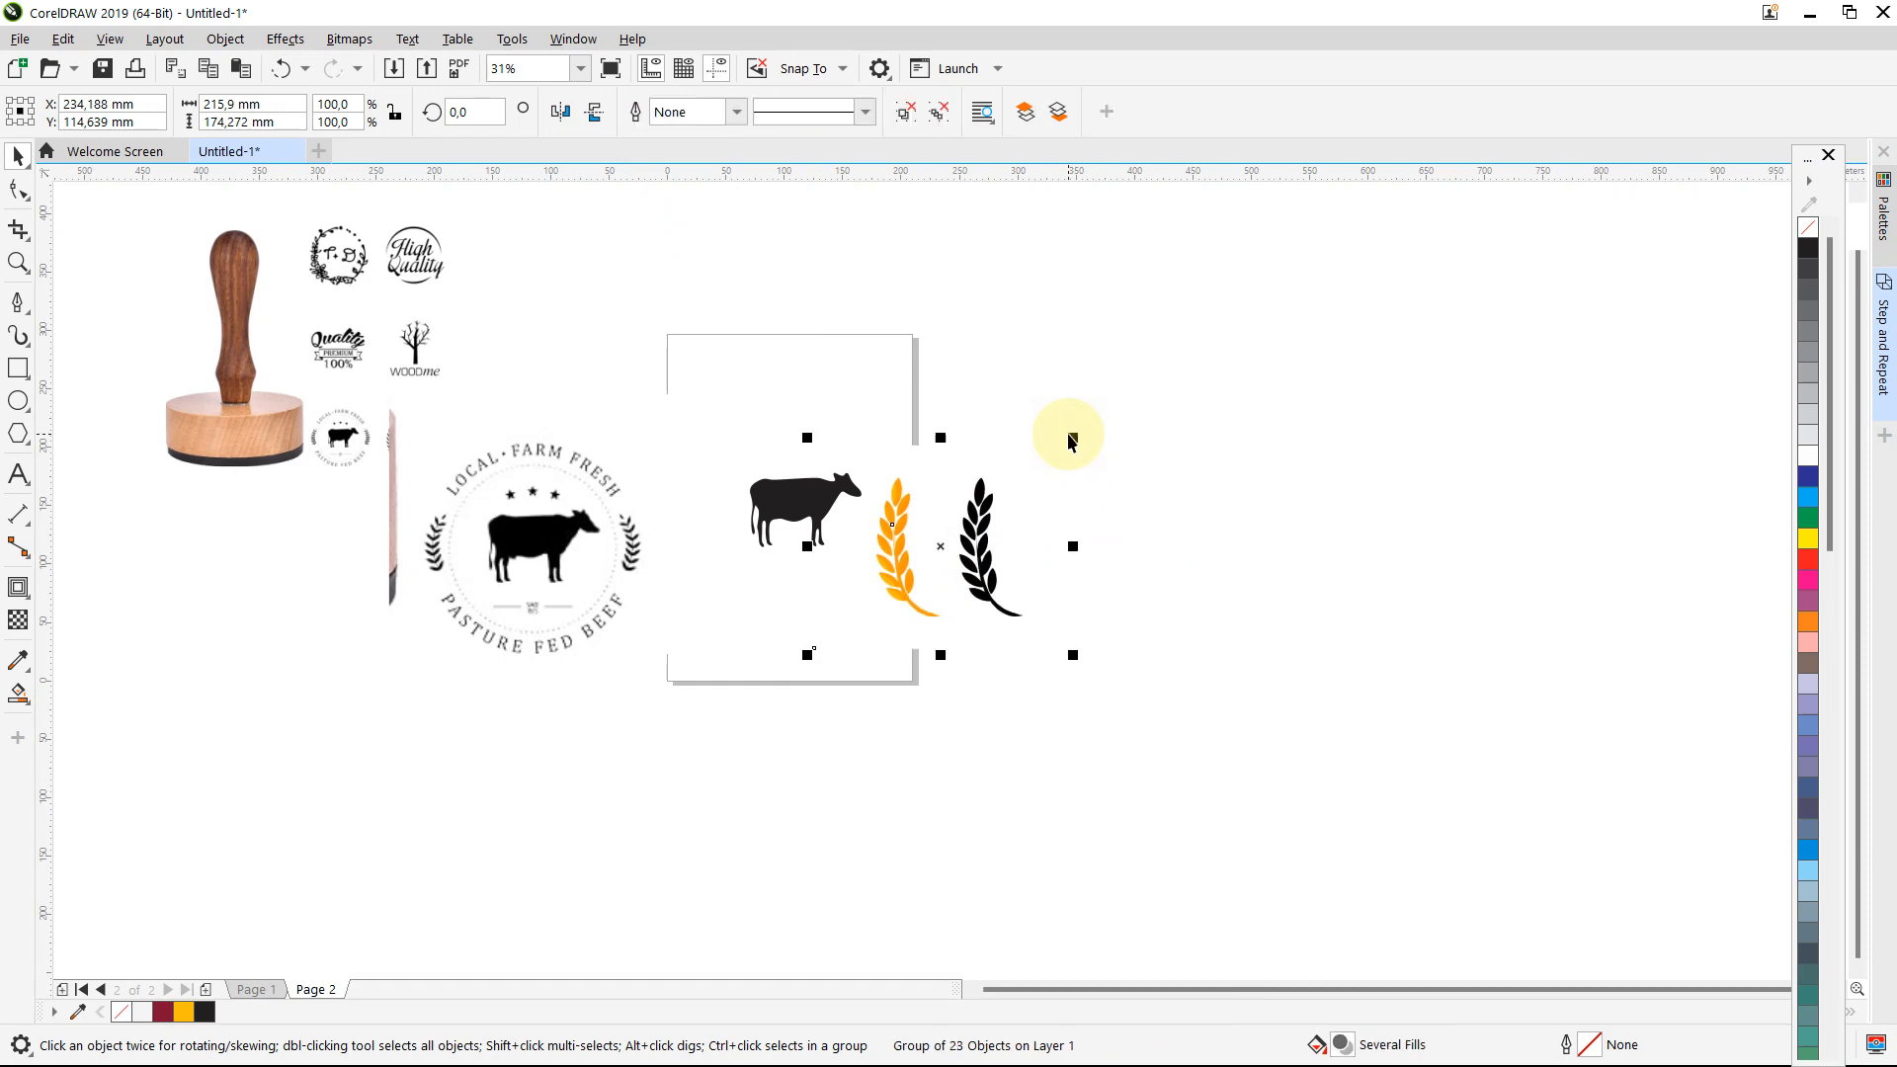
{"action": "left_click_drag", "start_coordinate": [1013, 511], "coordinate": [1199, 632]}
{"action": "left_click", "coordinate": [1004, 543]}
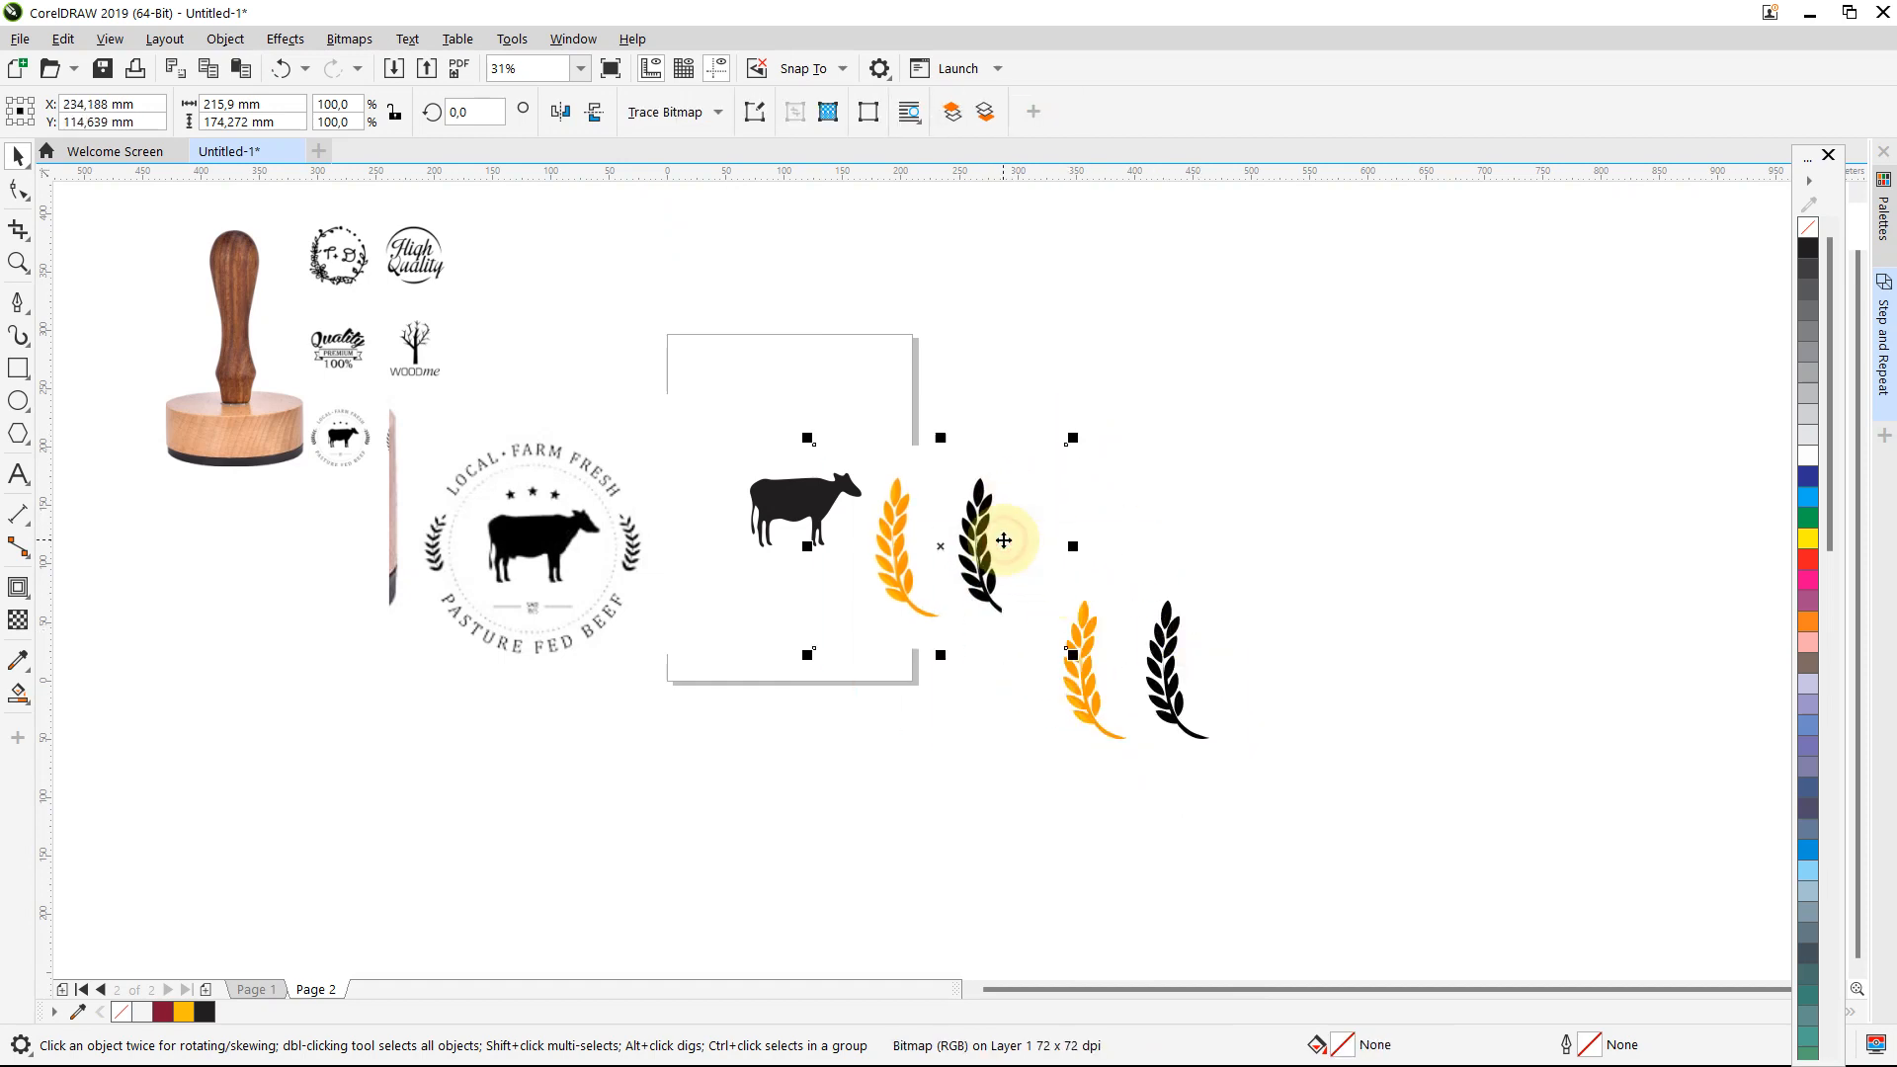
{"action": "left_click_drag", "start_coordinate": [1004, 542], "coordinate": [662, 761]}
Step: Ungroup the traced wheat ears and delete the white background shape behind them
{"action": "left_click", "coordinate": [1149, 664]}
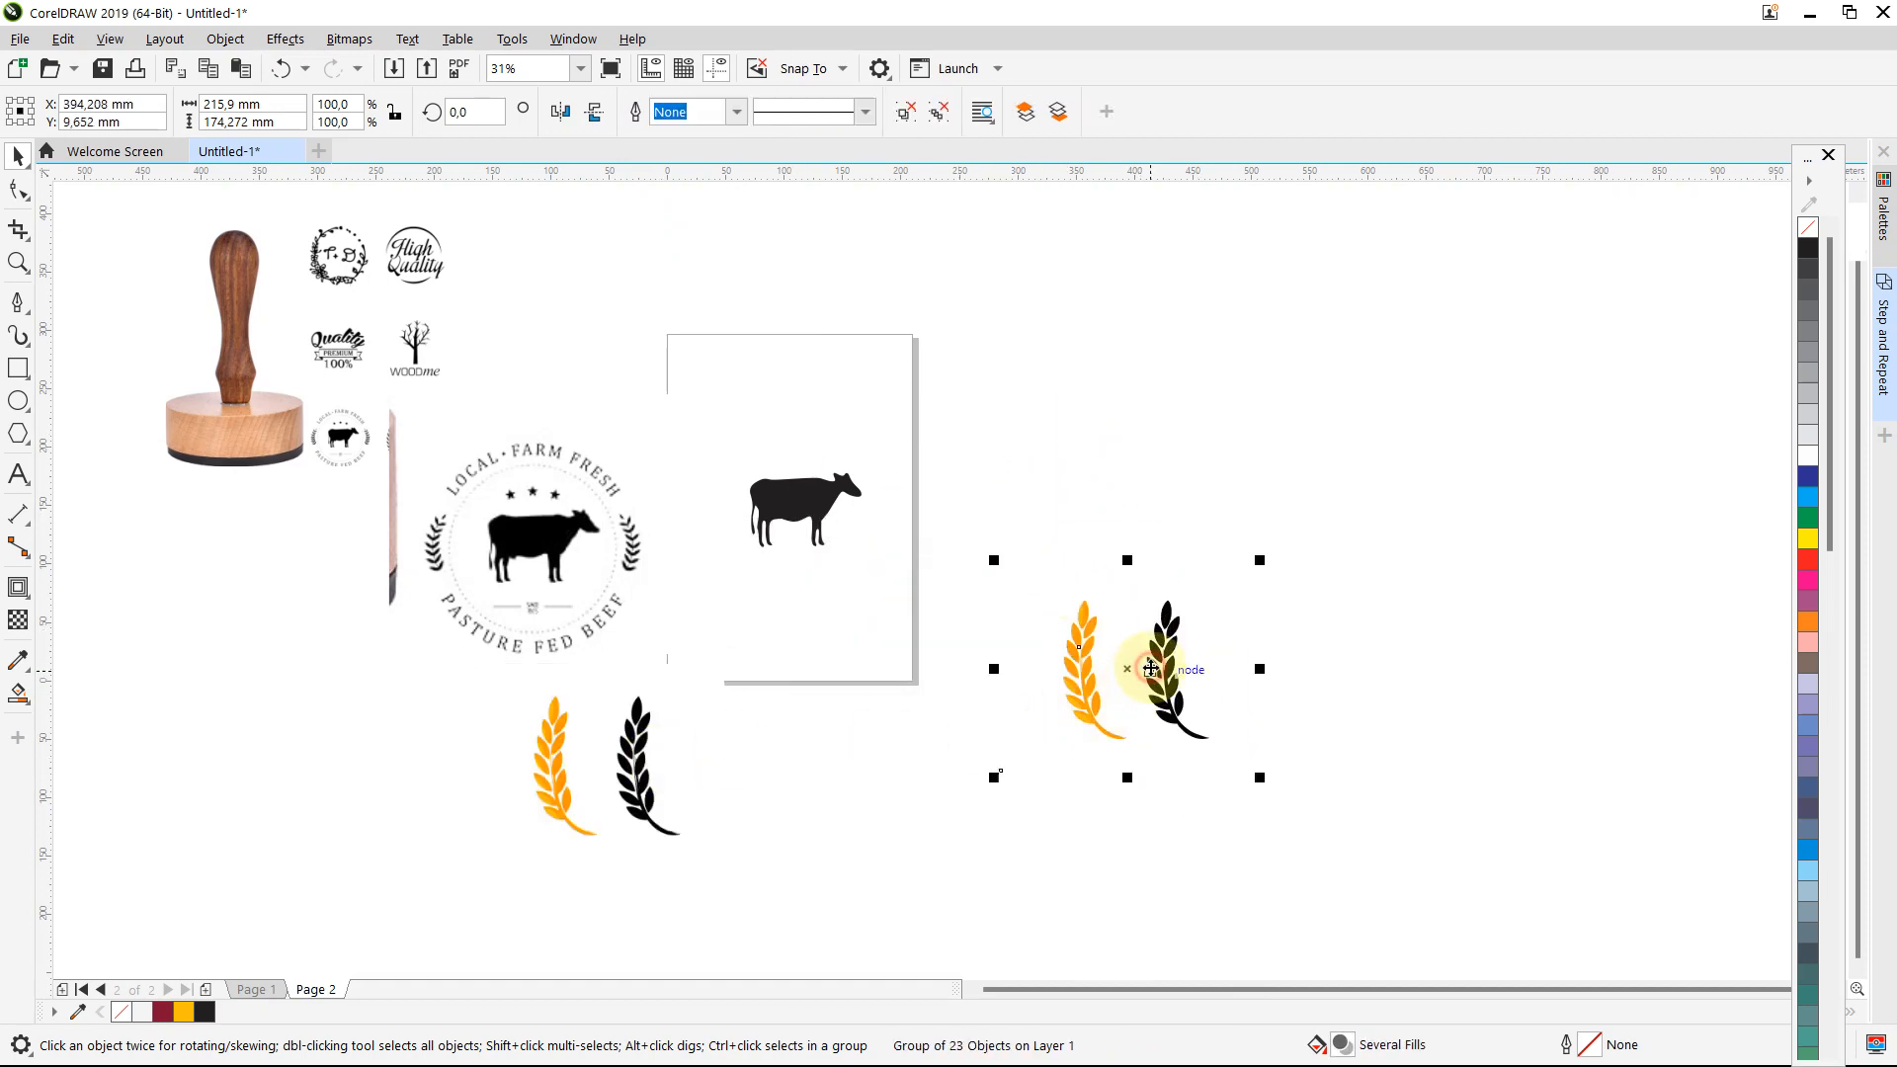
{"action": "right_click", "coordinate": [1151, 666]}
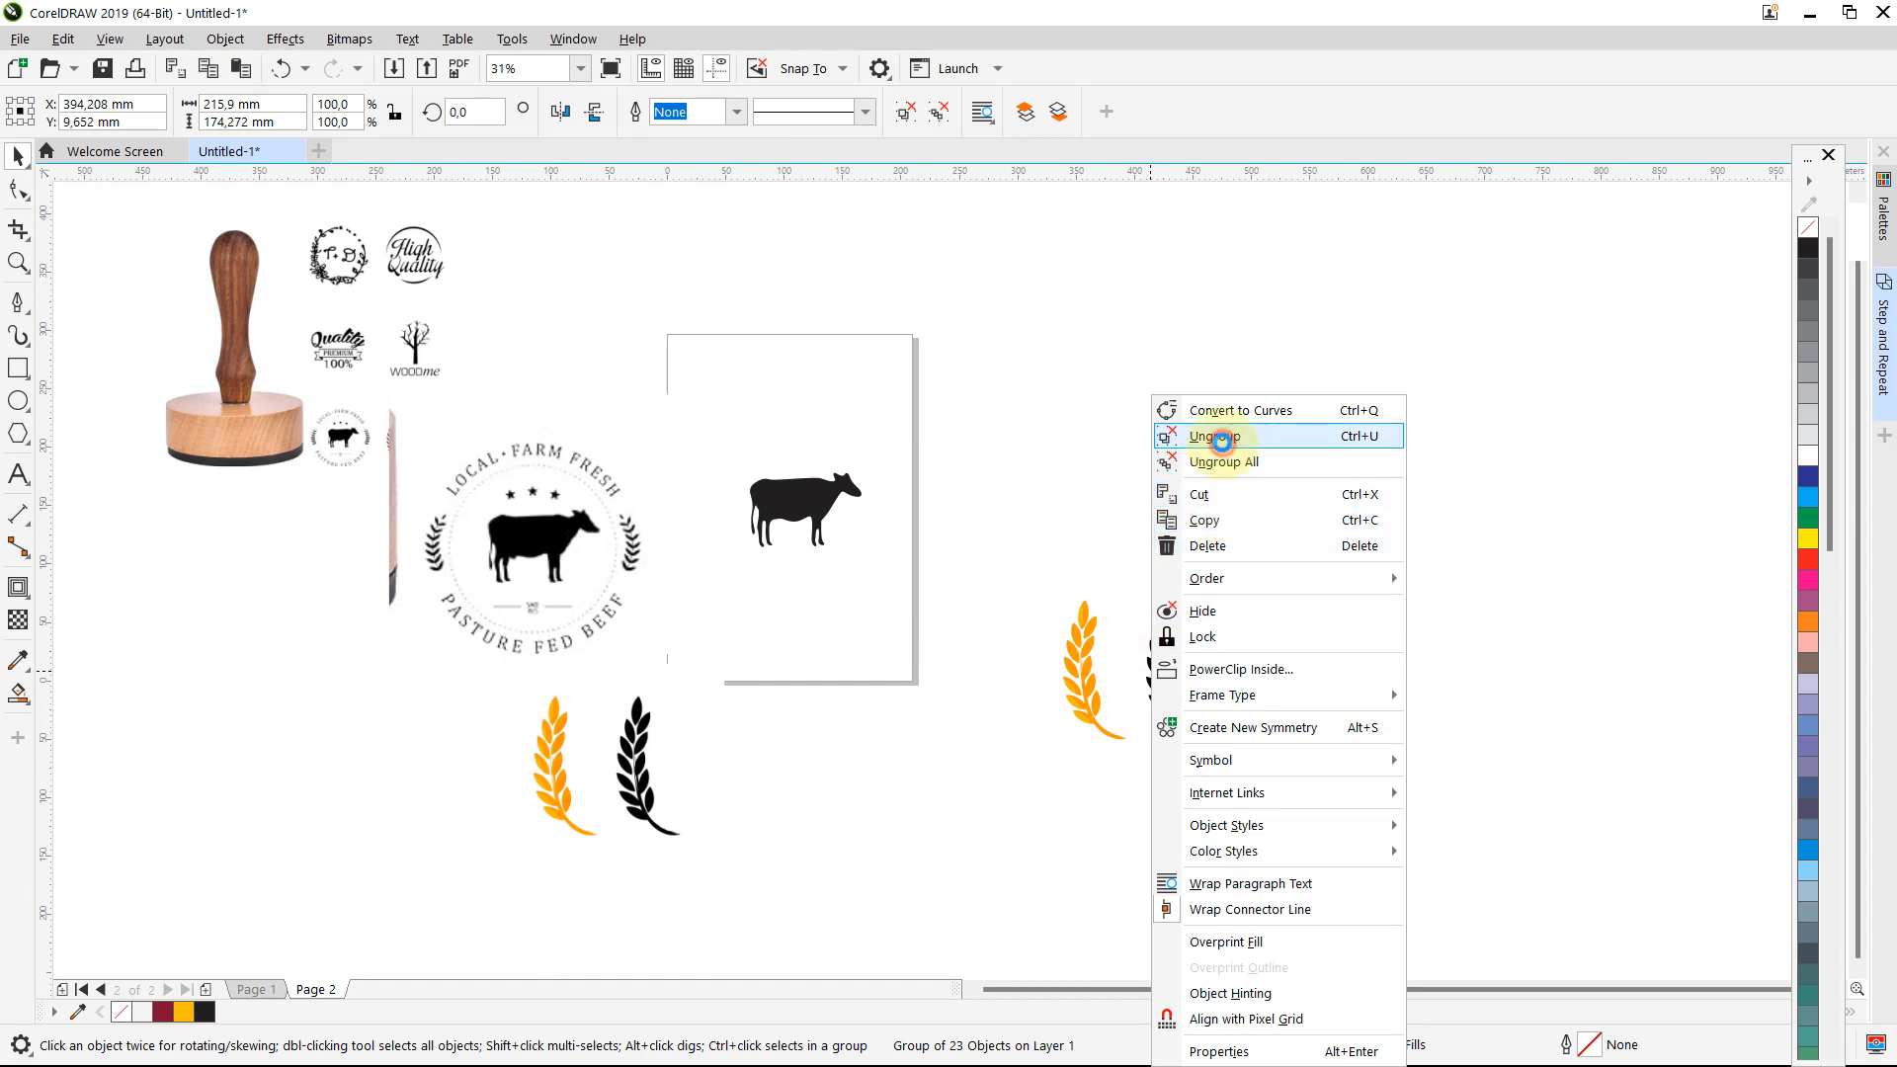
{"action": "left_click", "coordinate": [1215, 436]}
{"action": "left_click", "coordinate": [1101, 444]}
{"action": "left_click", "coordinate": [1165, 637]}
{"action": "left_click", "coordinate": [1139, 519]}
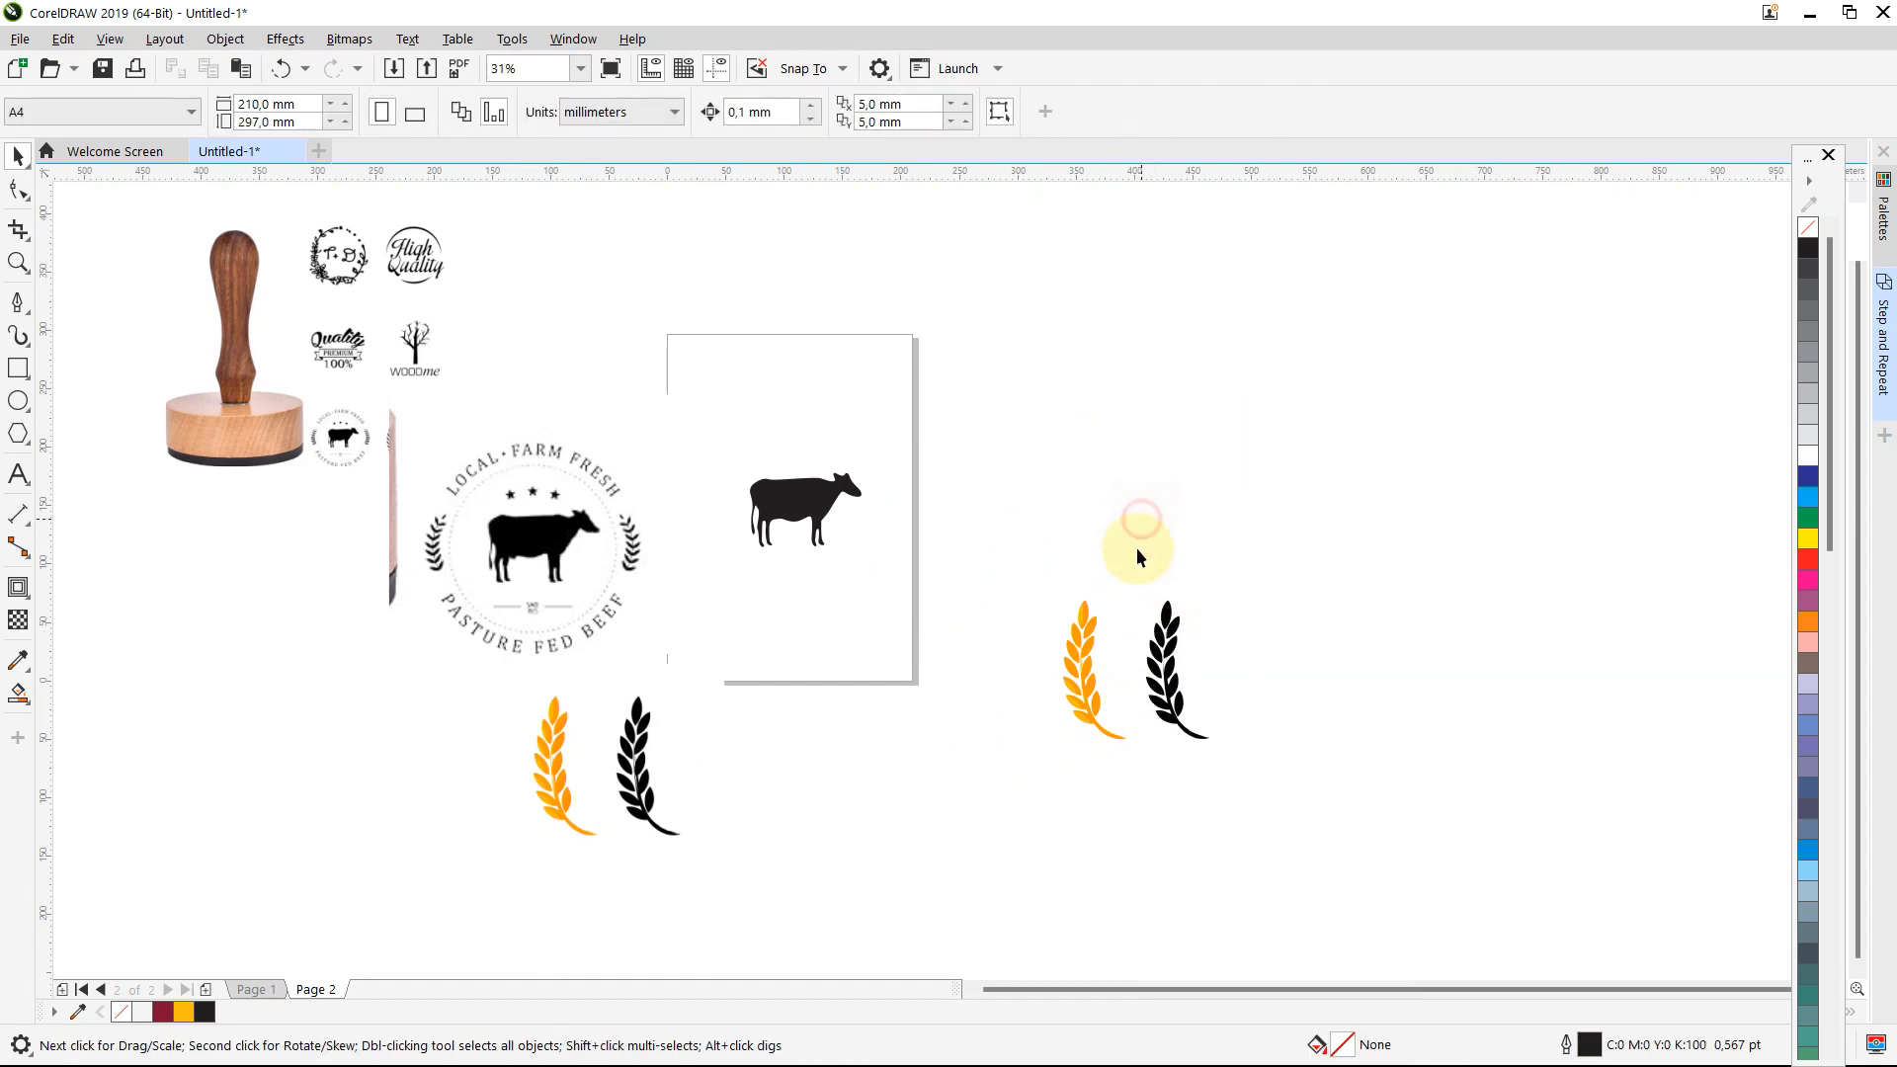
{"action": "left_click", "coordinate": [1135, 597]}
{"action": "left_click_drag", "start_coordinate": [1132, 602], "coordinate": [1063, 423]}
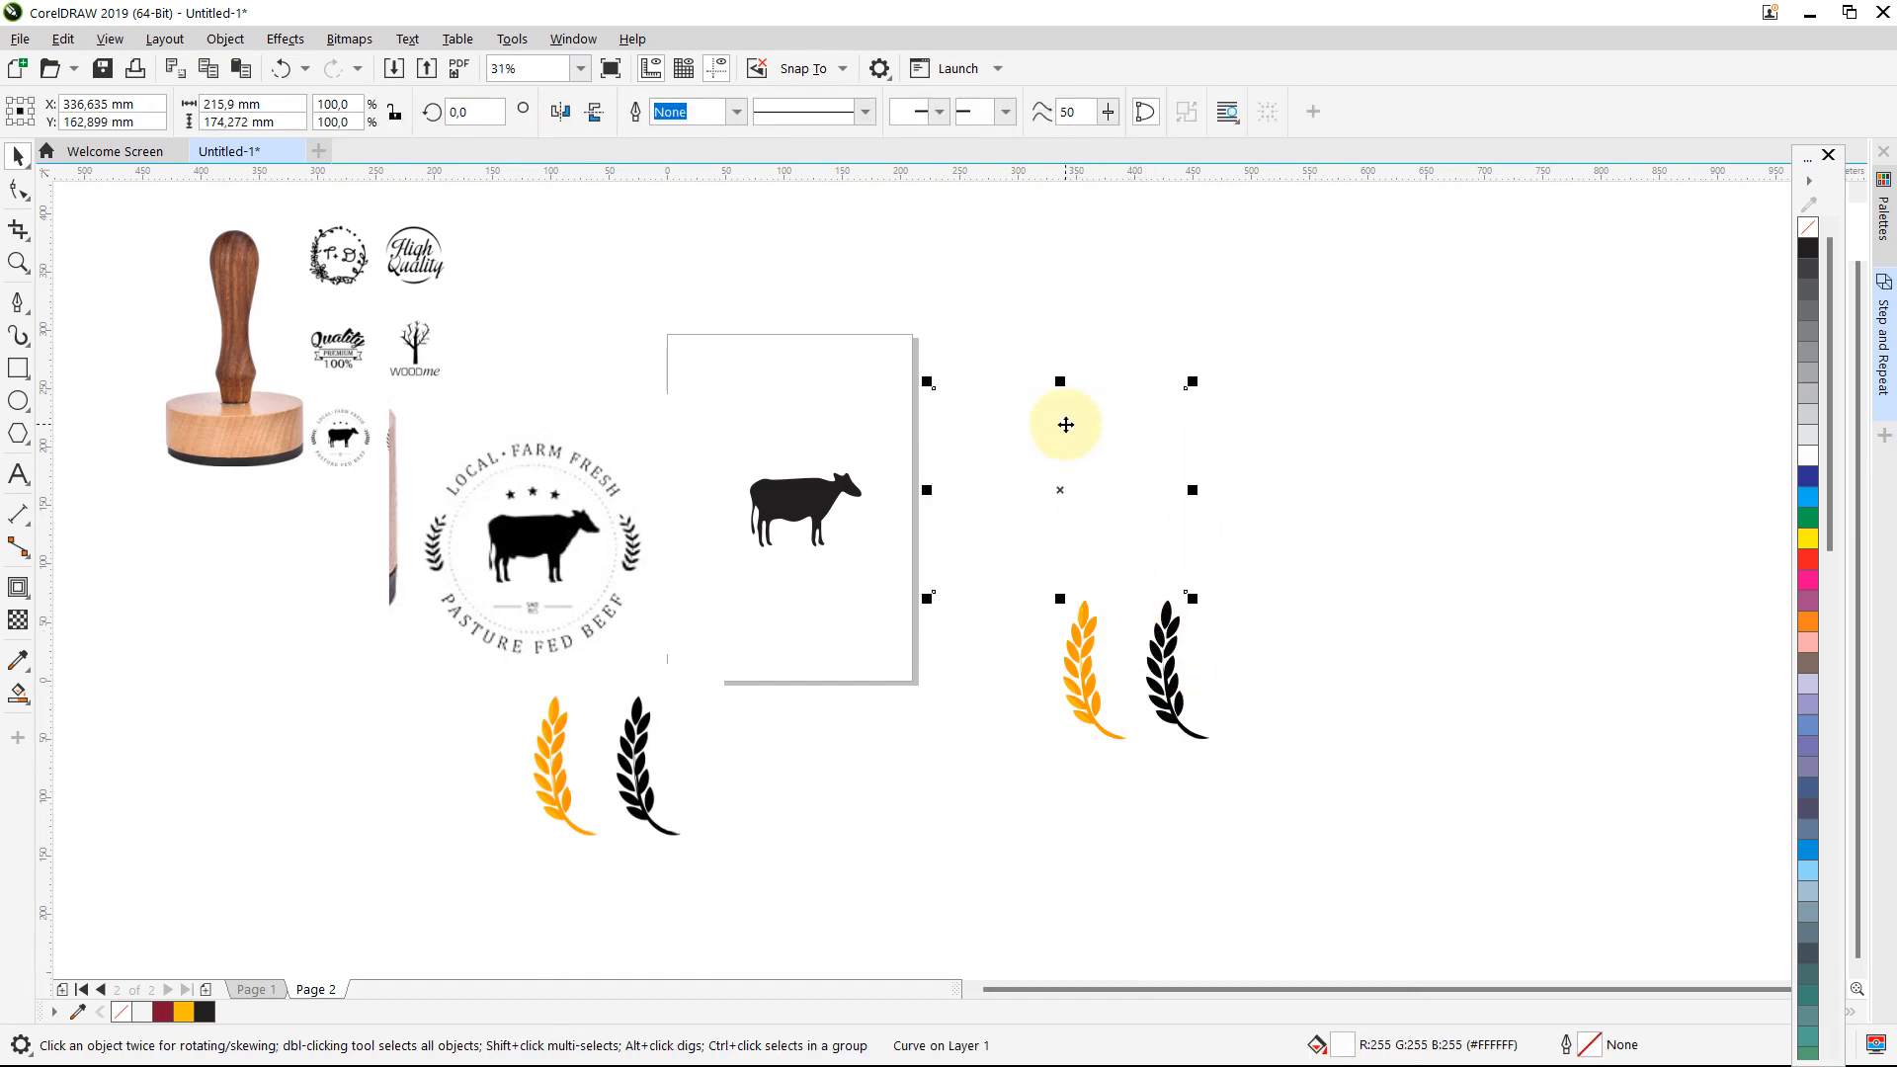
{"action": "key", "text": "Escape"}
Step: Group all pieces of the black traced wheat ear and move it onto the page, just behind the cow
{"action": "left_click_drag", "start_coordinate": [1125, 494], "coordinate": [1225, 704]}
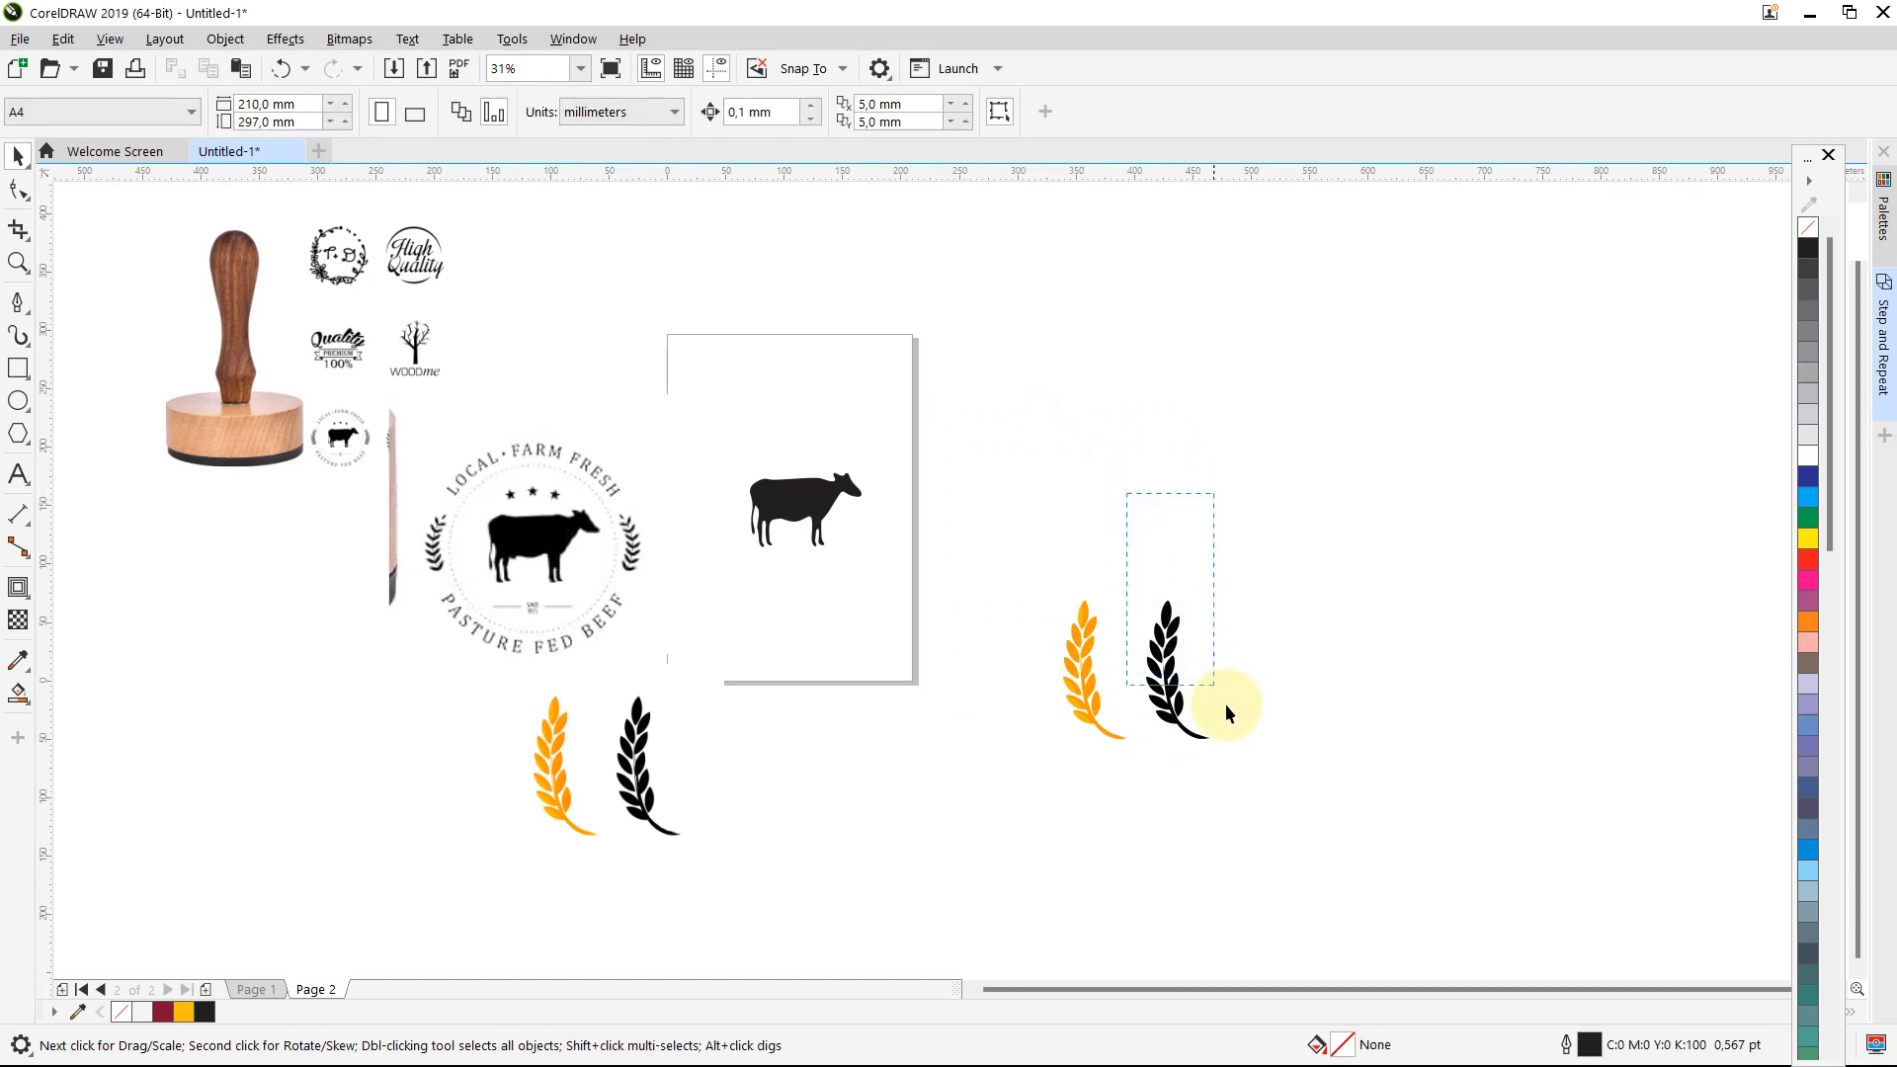
{"action": "left_click_drag", "start_coordinate": [1296, 803], "coordinate": [1296, 803]}
{"action": "key", "text": "ctrl+g"}
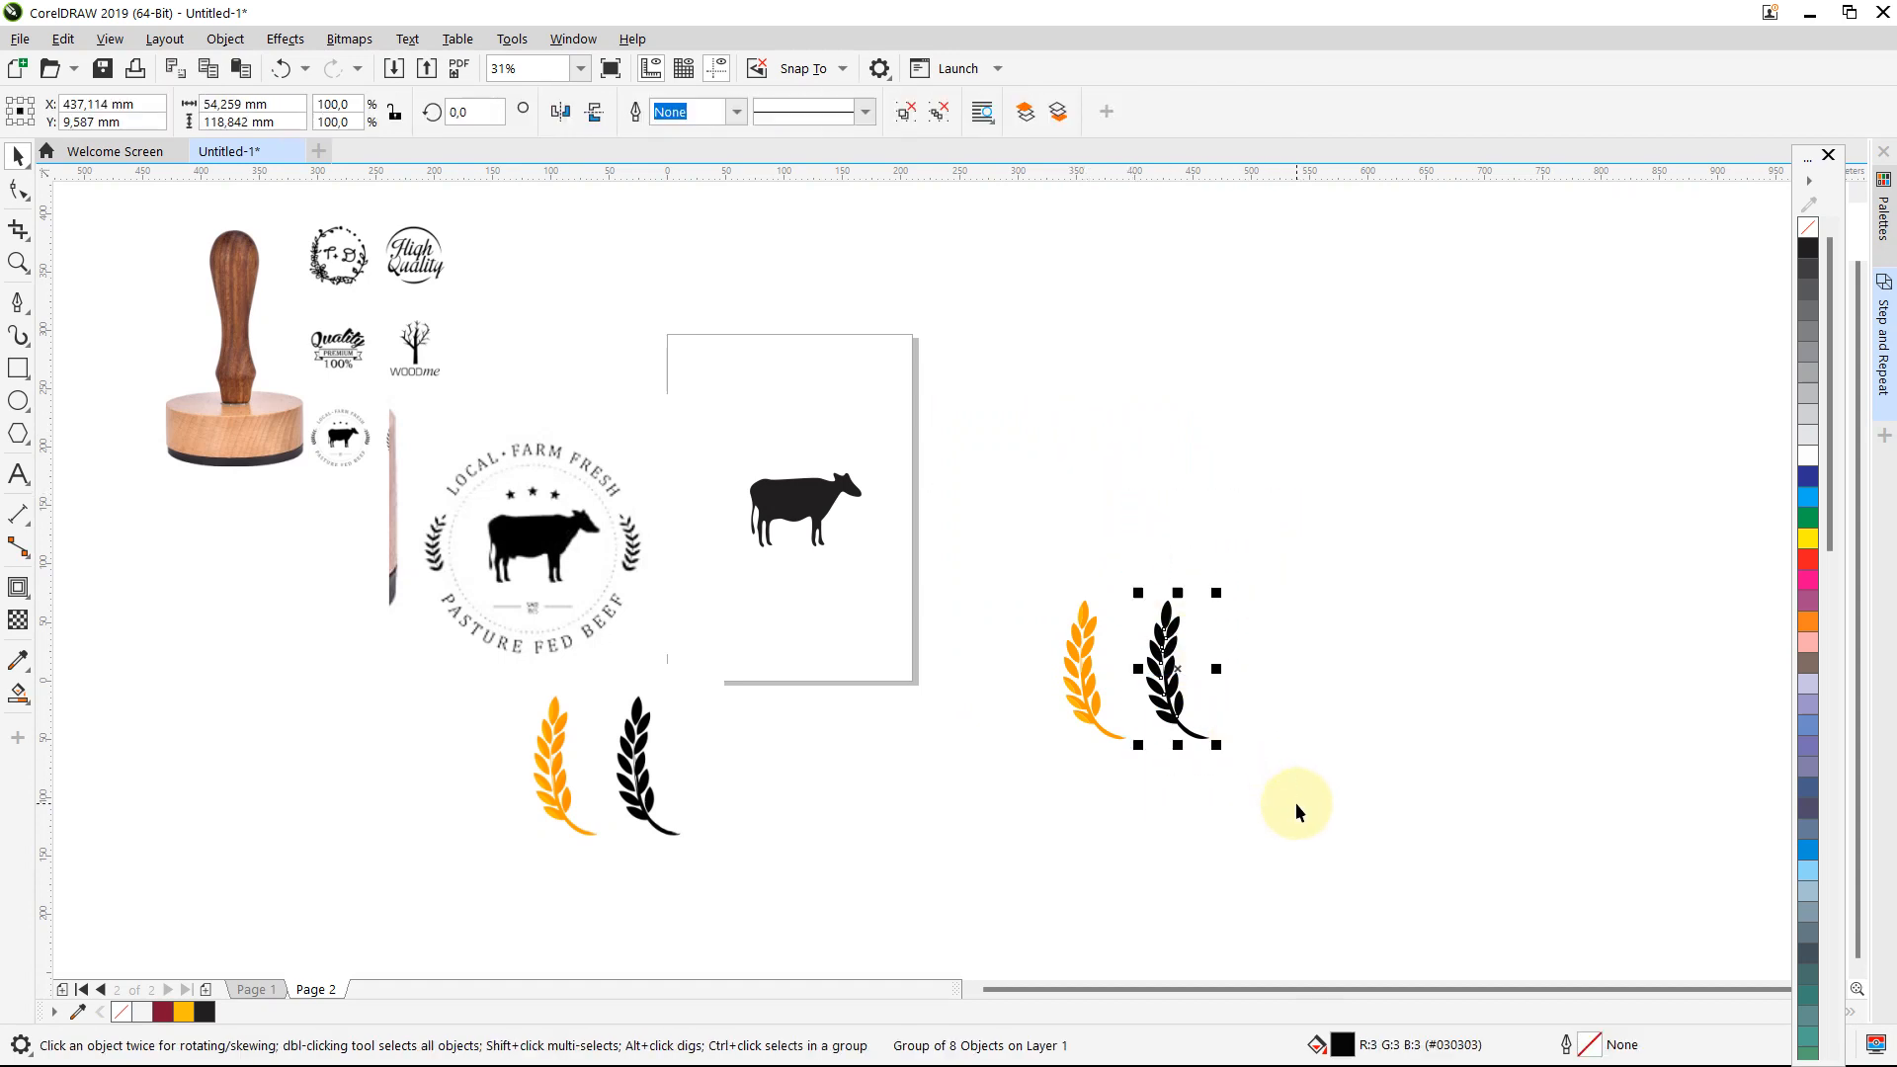
{"action": "right_click", "coordinate": [1166, 647]}
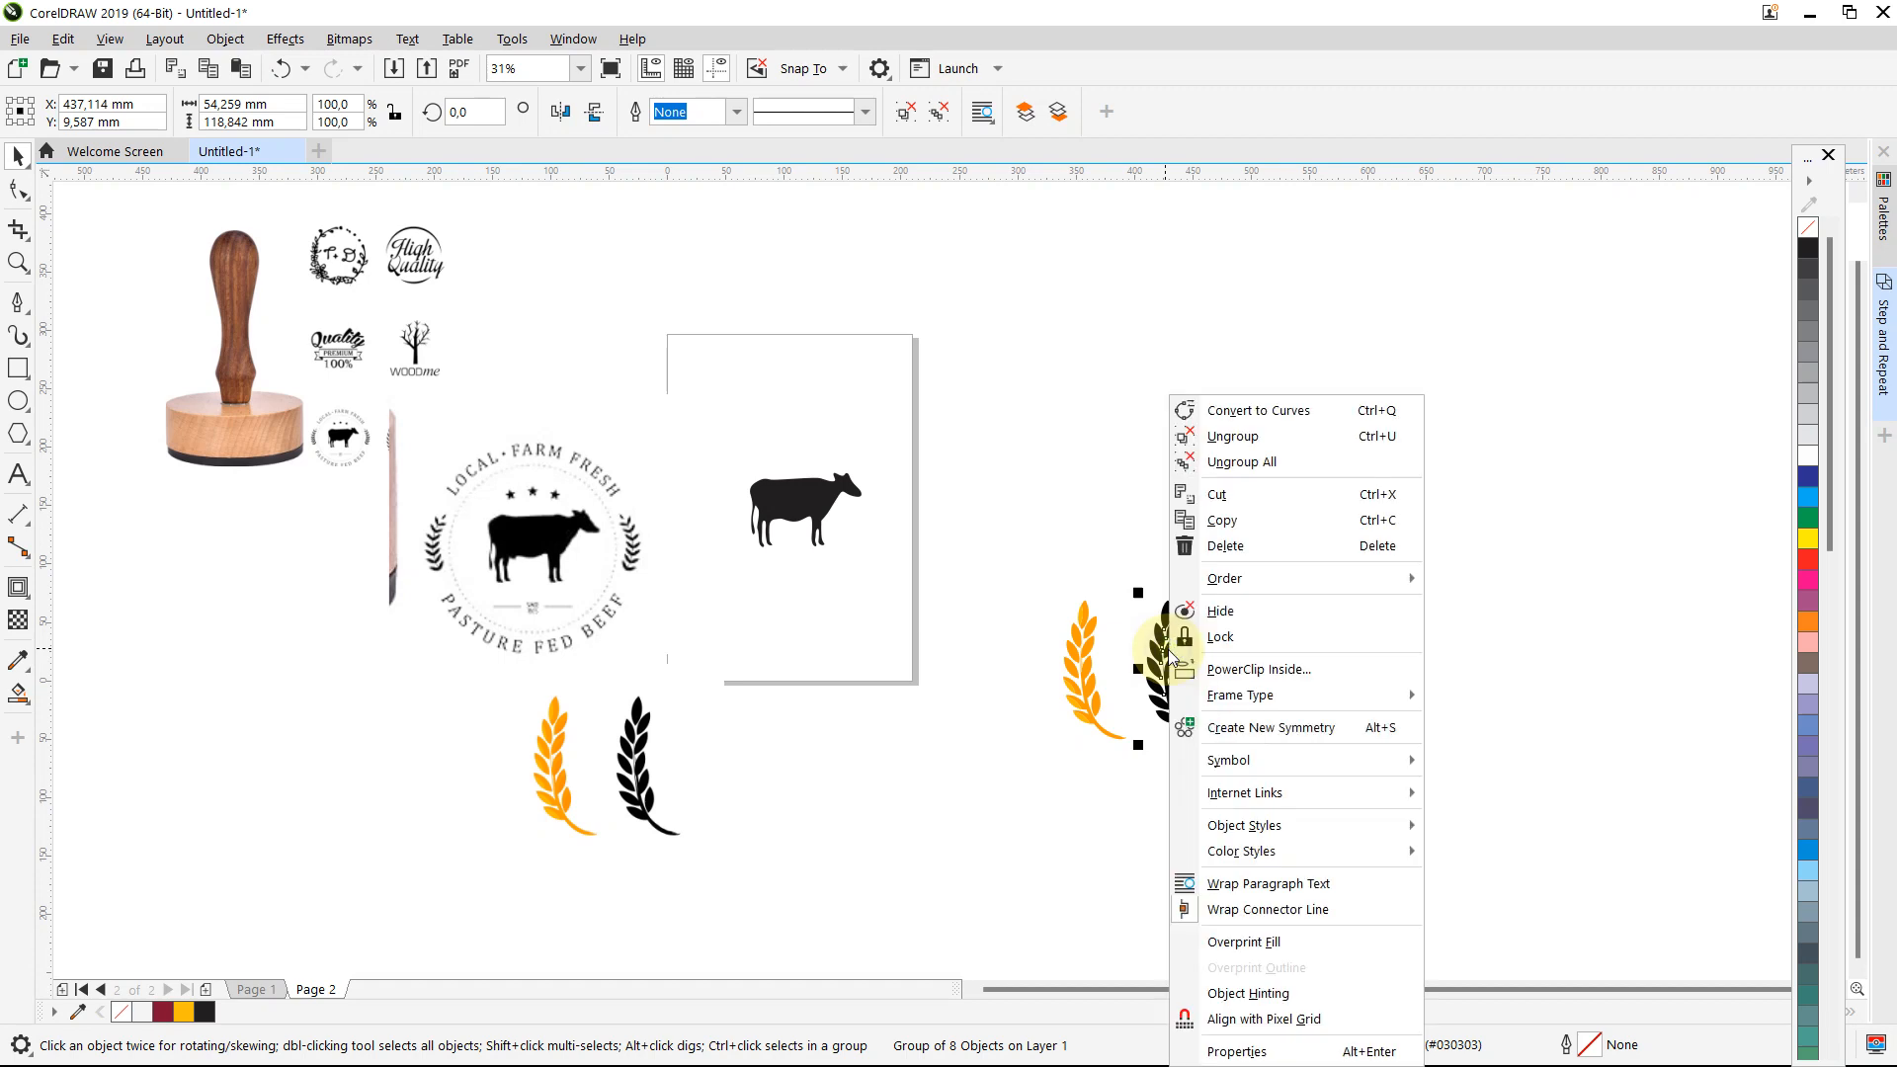
{"action": "left_click", "coordinate": [1034, 455]}
{"action": "left_click_drag", "start_coordinate": [1159, 625], "coordinate": [715, 433]}
Step: Delete the orange traced wheat ear and move the wheat and logo bitmaps to opposite sides of the page
{"action": "left_click", "coordinate": [1085, 657]}
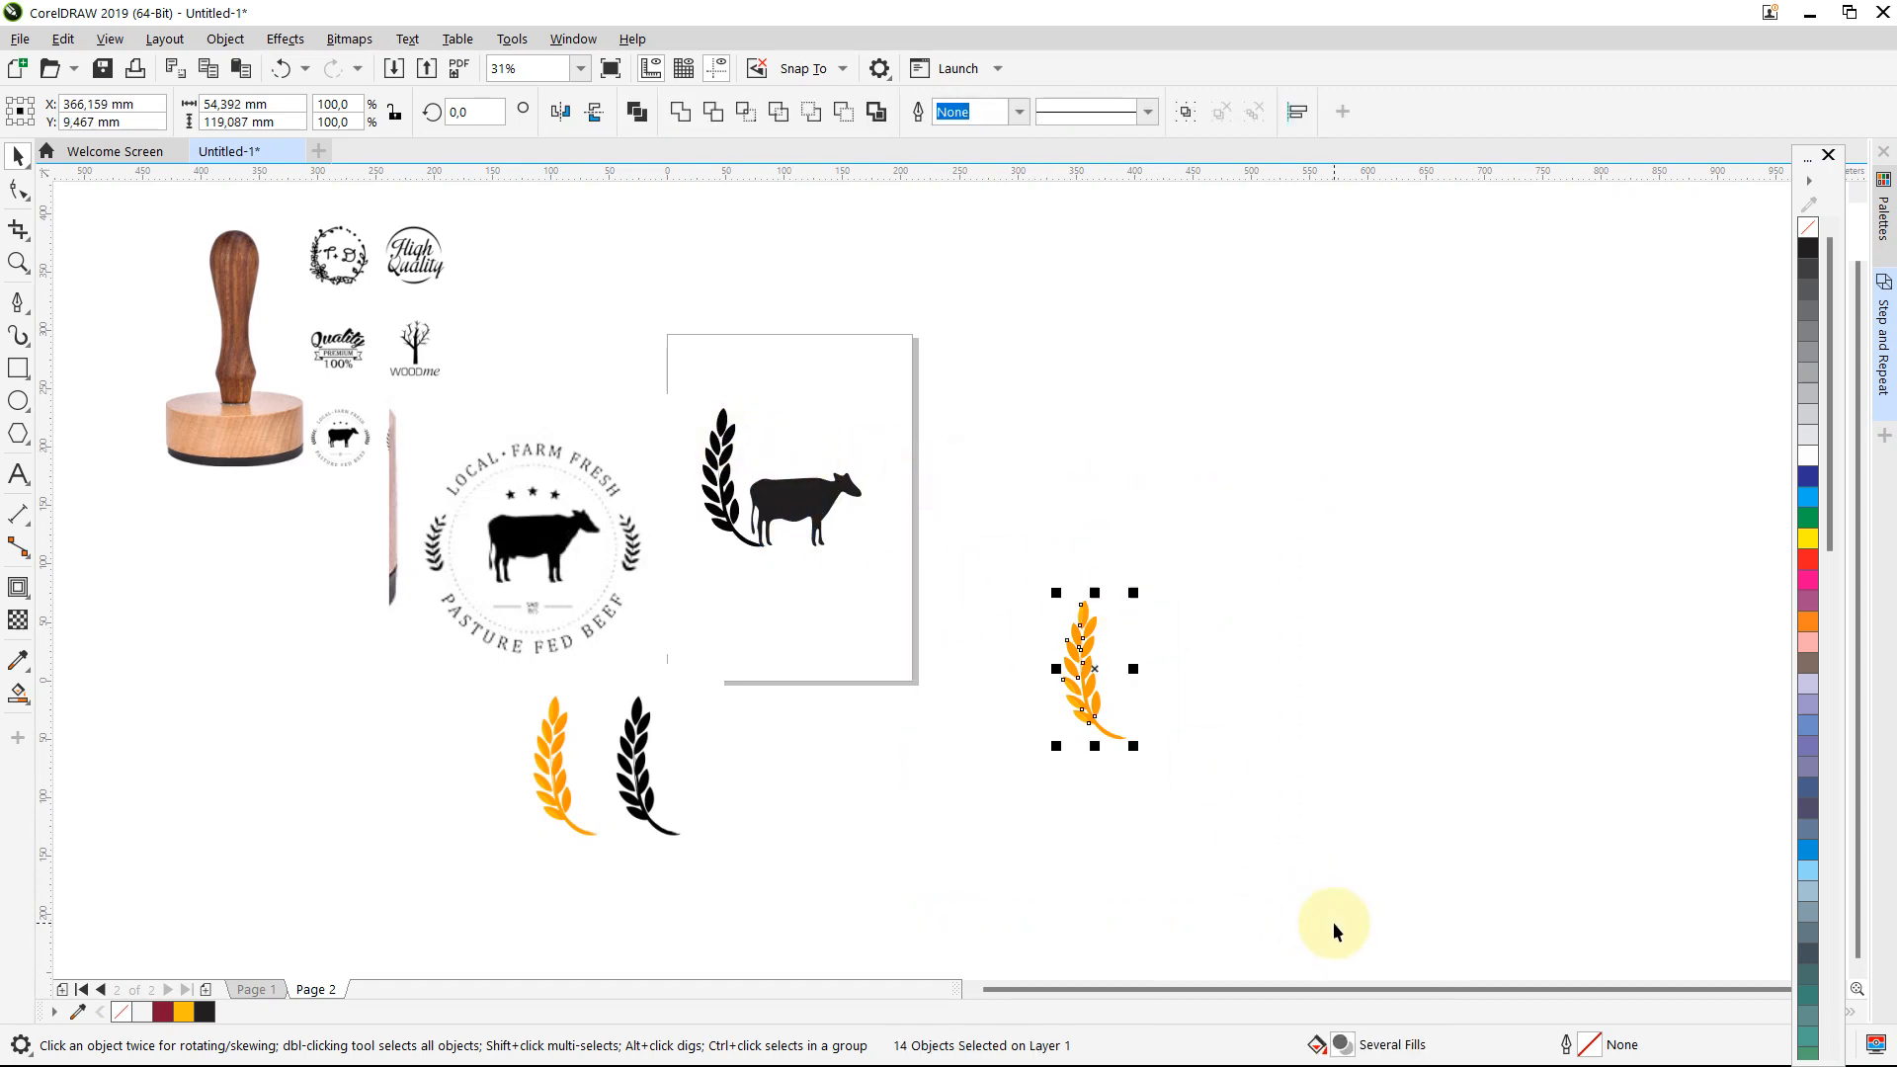
{"action": "key", "text": "Delete"}
{"action": "left_click_drag", "start_coordinate": [667, 798], "coordinate": [286, 747]}
{"action": "left_click", "coordinate": [1124, 636]}
{"action": "left_click_drag", "start_coordinate": [1124, 636], "coordinate": [1127, 517]}
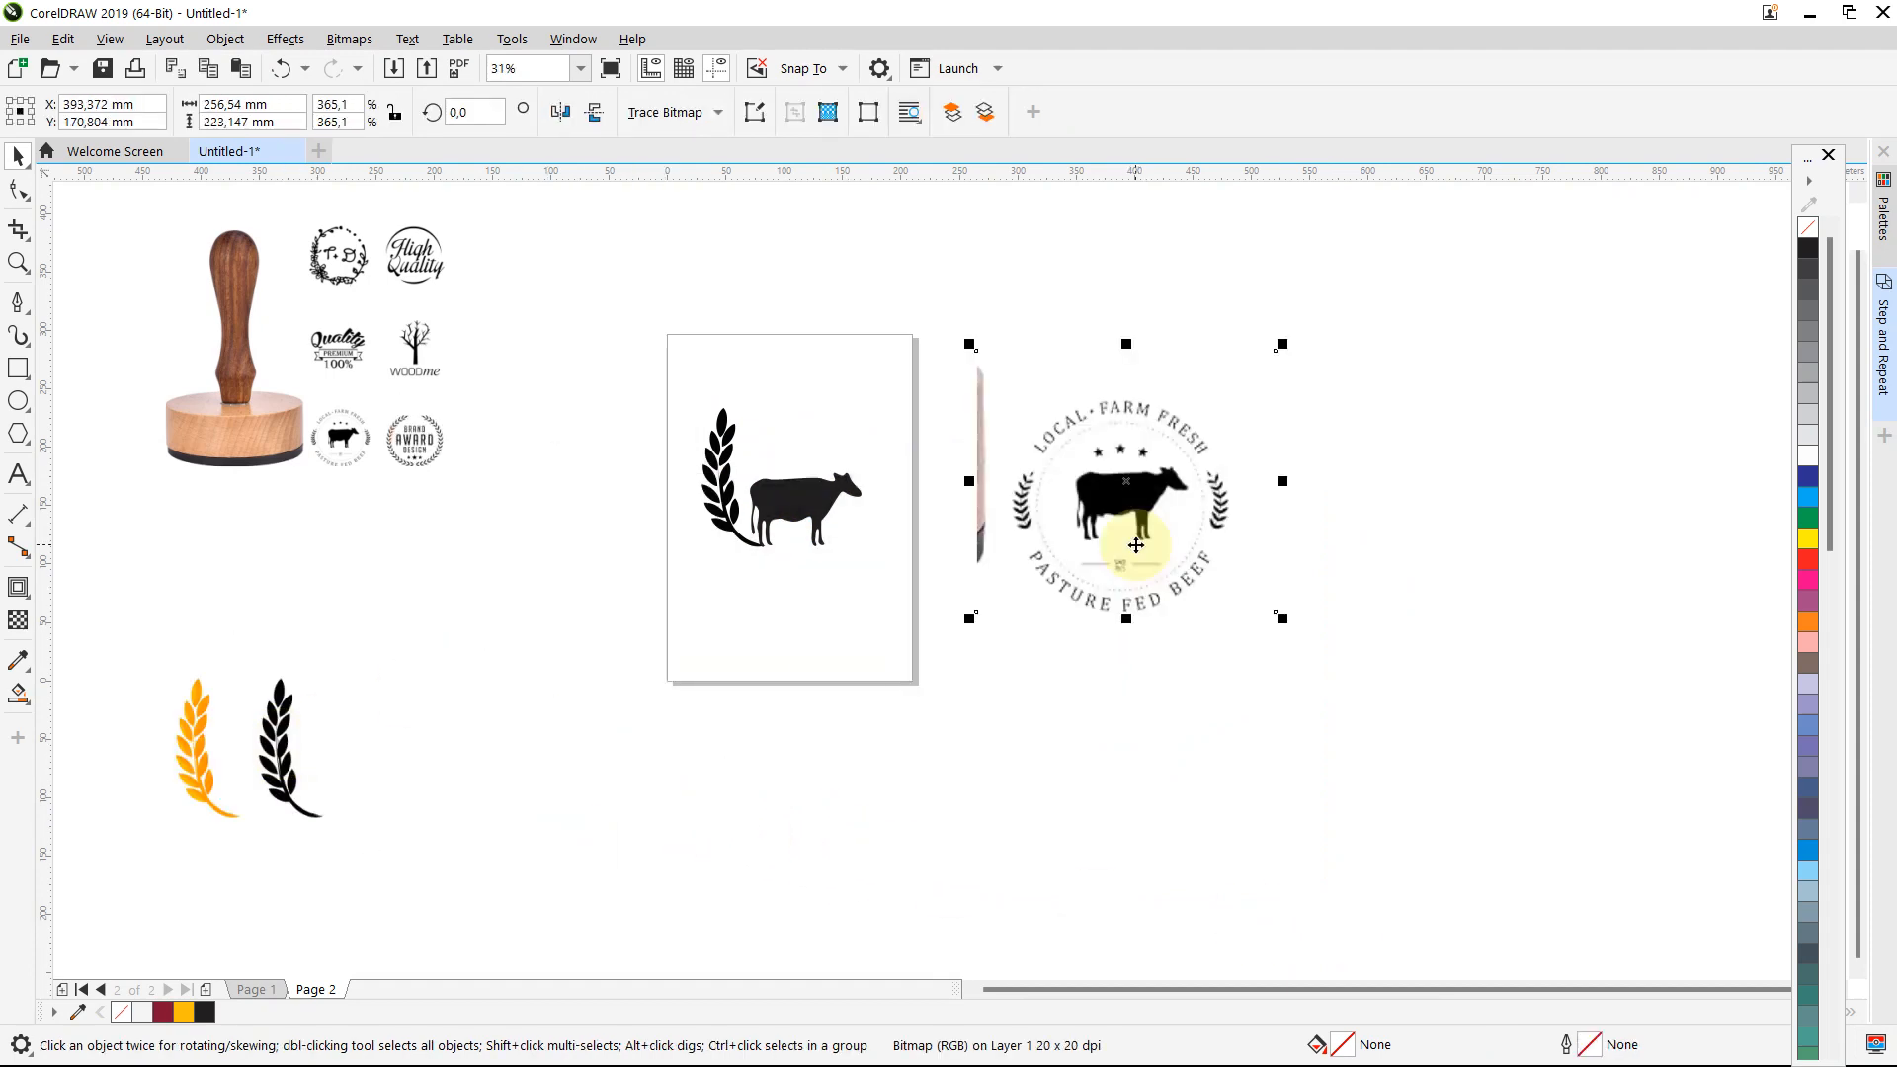
{"action": "left_click", "coordinate": [792, 581]}
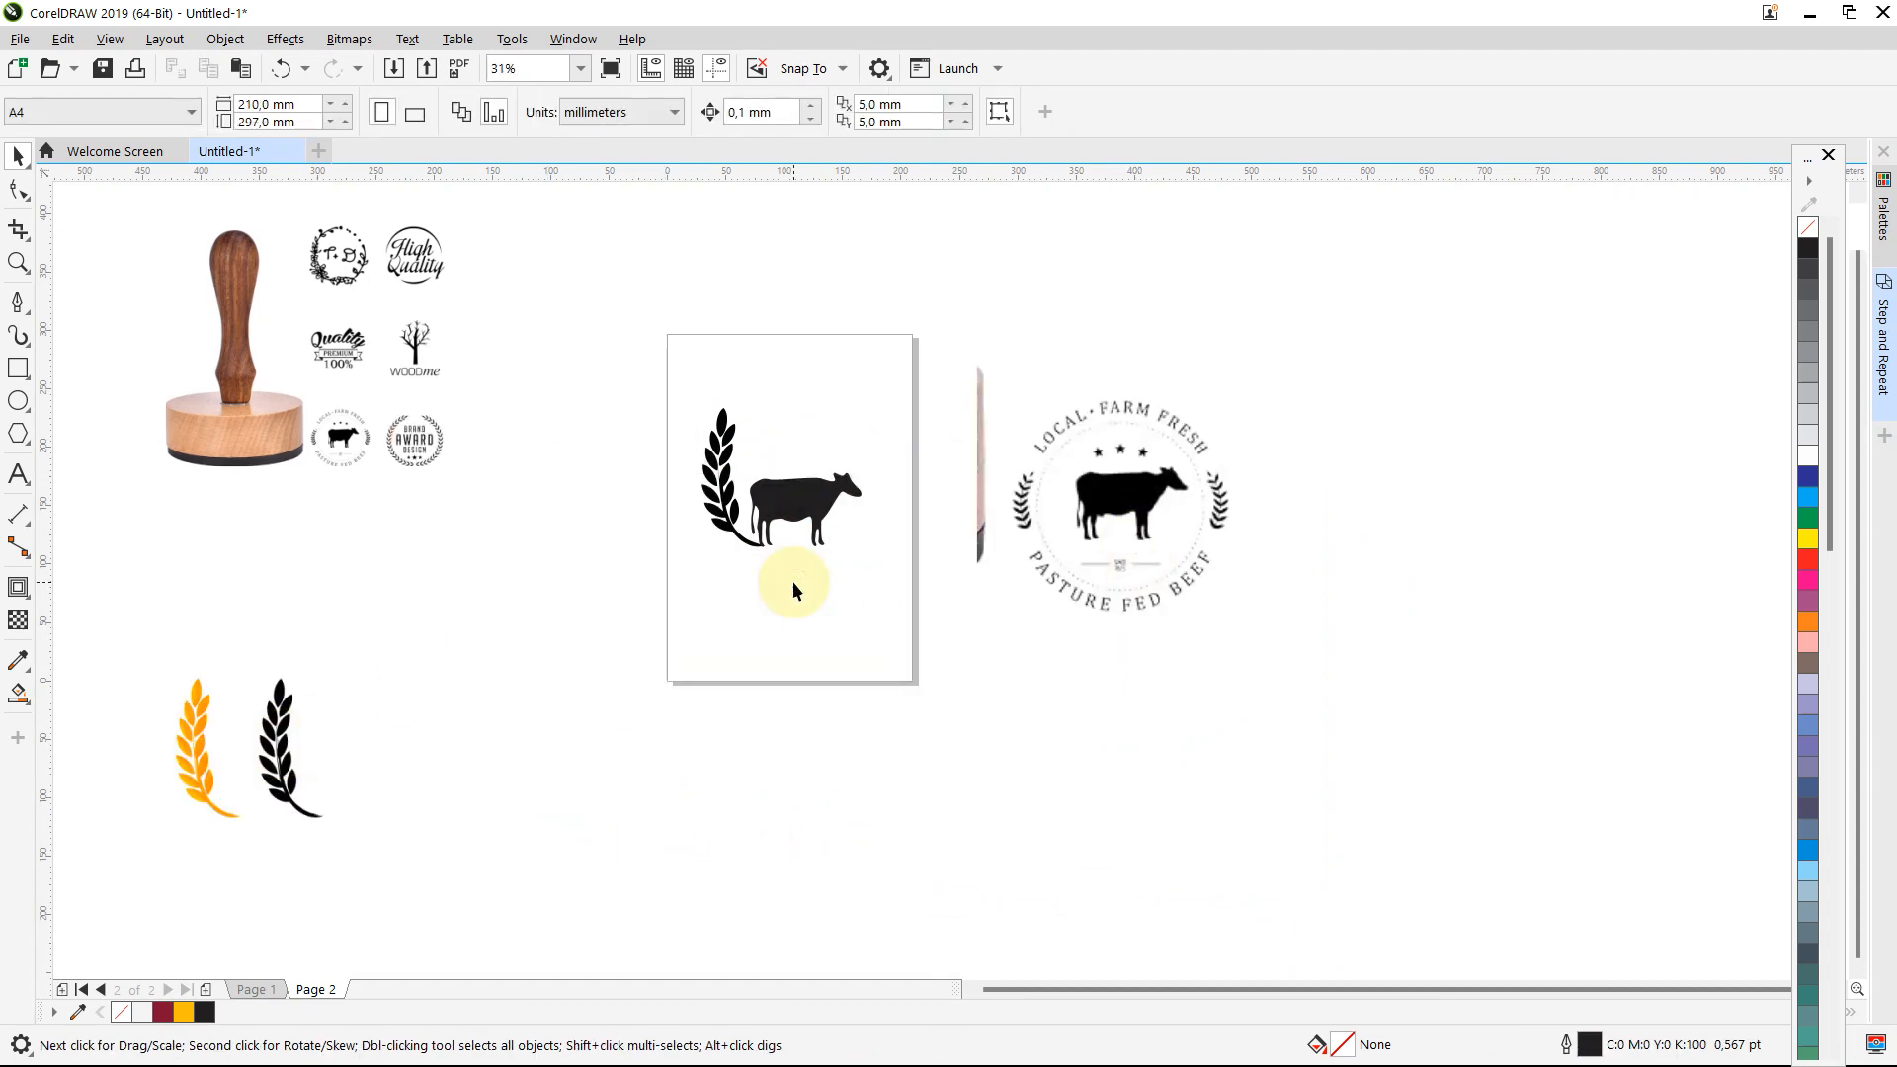
Step: Move the black wheat ear and vector cow together off the page, and place the logo bitmap on the page
{"action": "scroll", "coordinate": [792, 591], "scroll_direction": "up", "scroll_amount": 2}
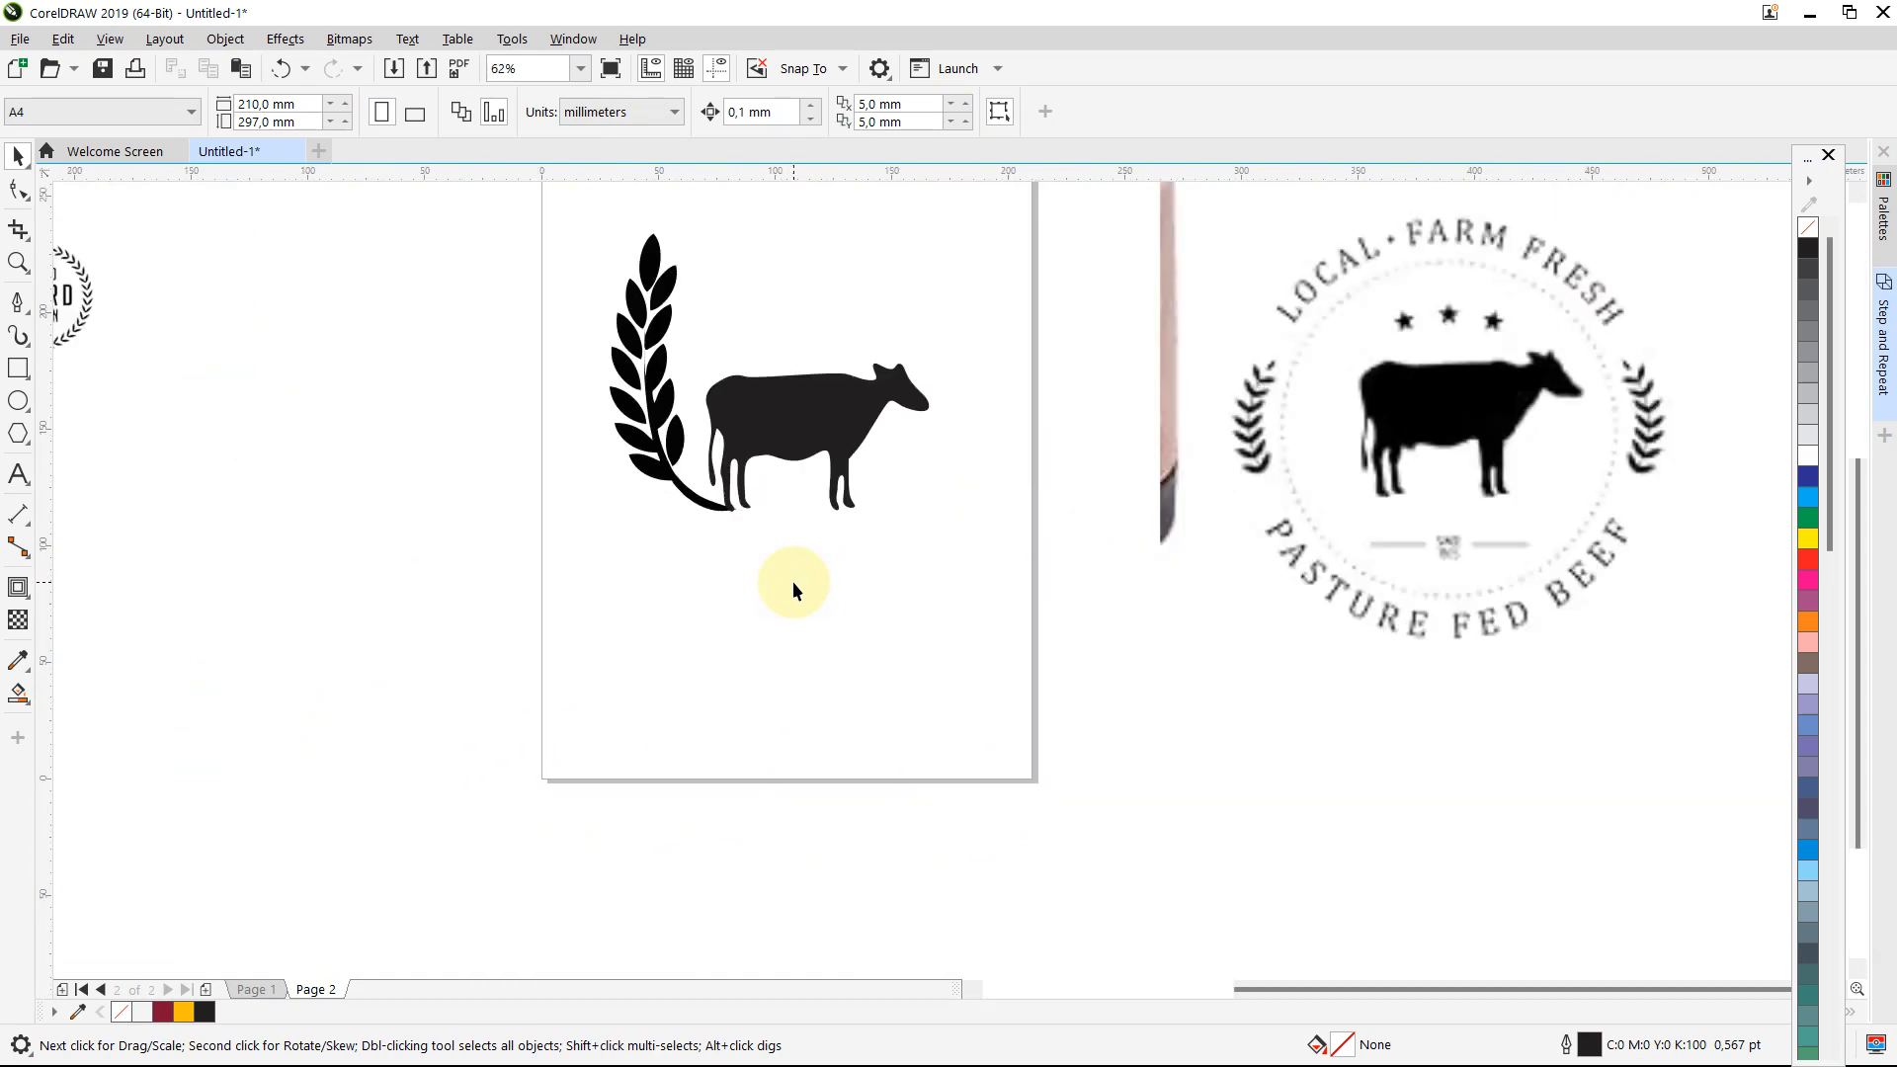
{"action": "scroll", "coordinate": [792, 581], "scroll_direction": "down", "scroll_amount": 2}
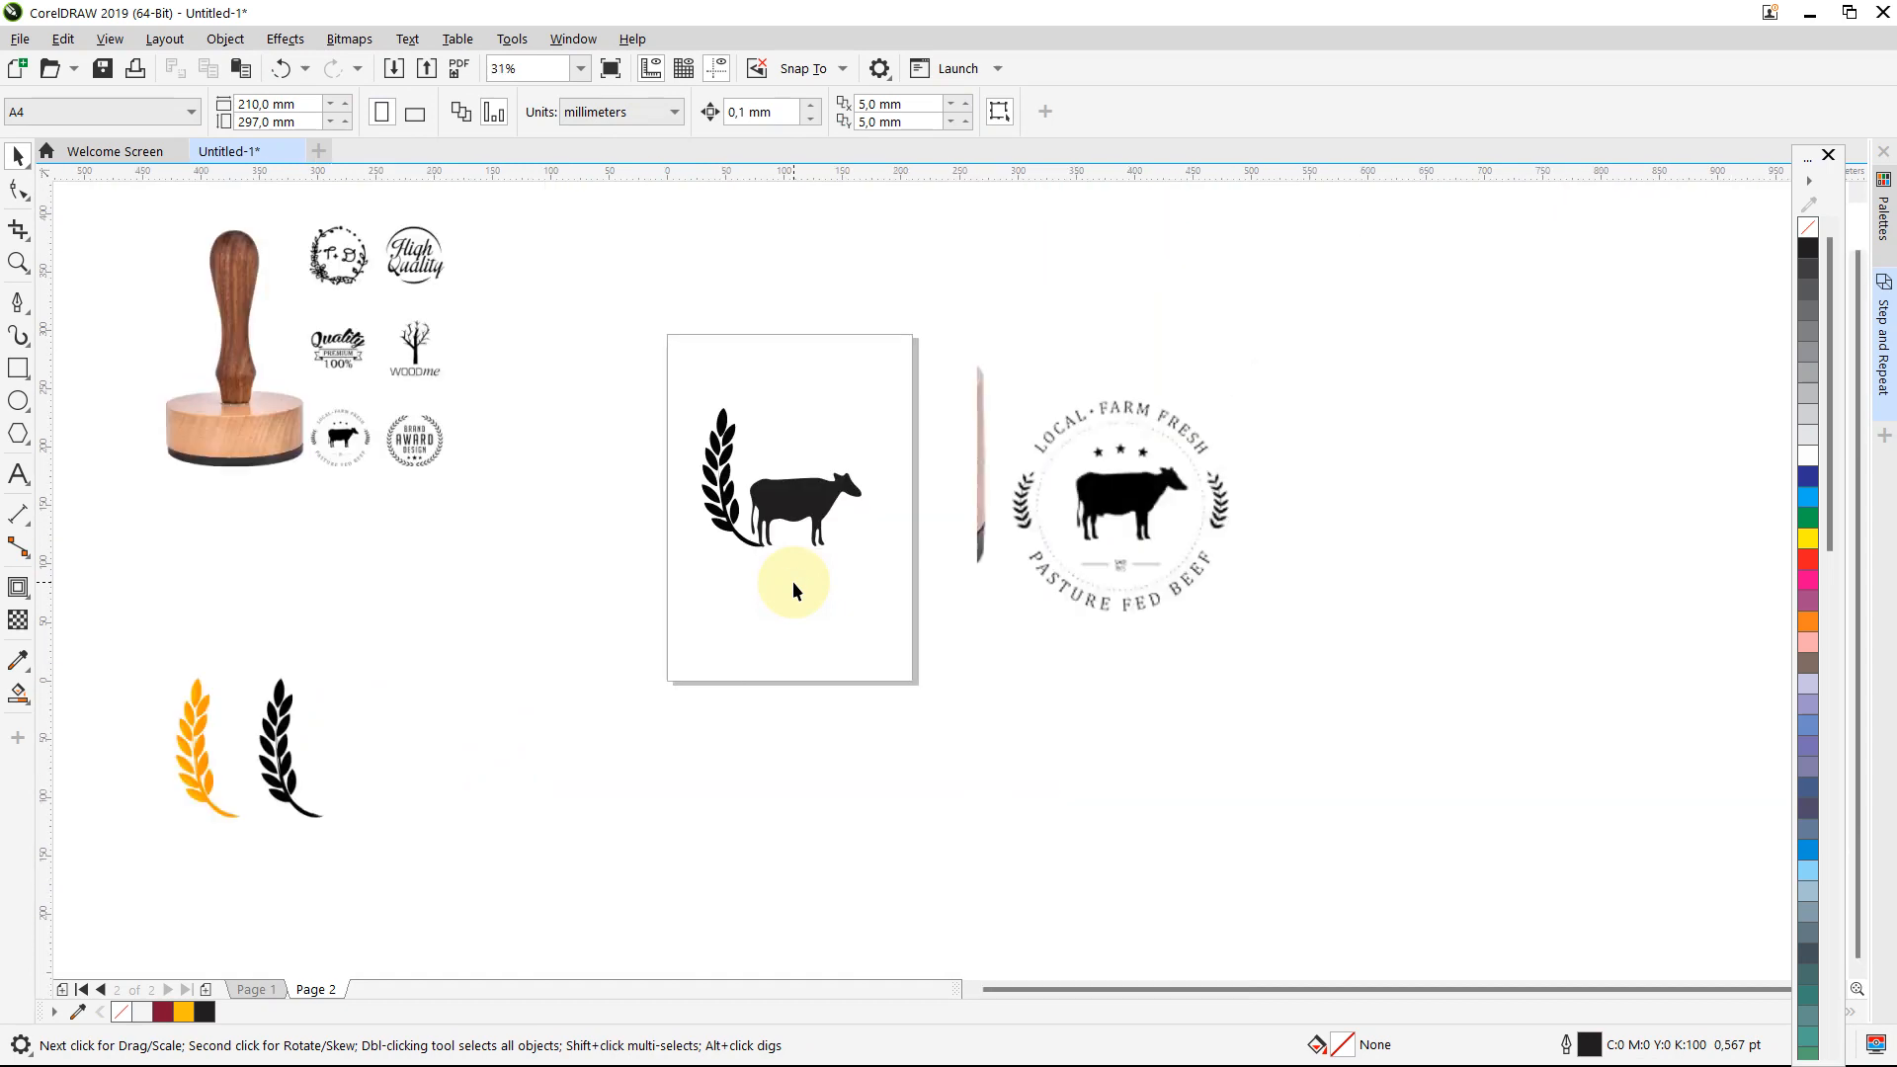
{"action": "left_click_drag", "start_coordinate": [628, 286], "coordinate": [903, 623]}
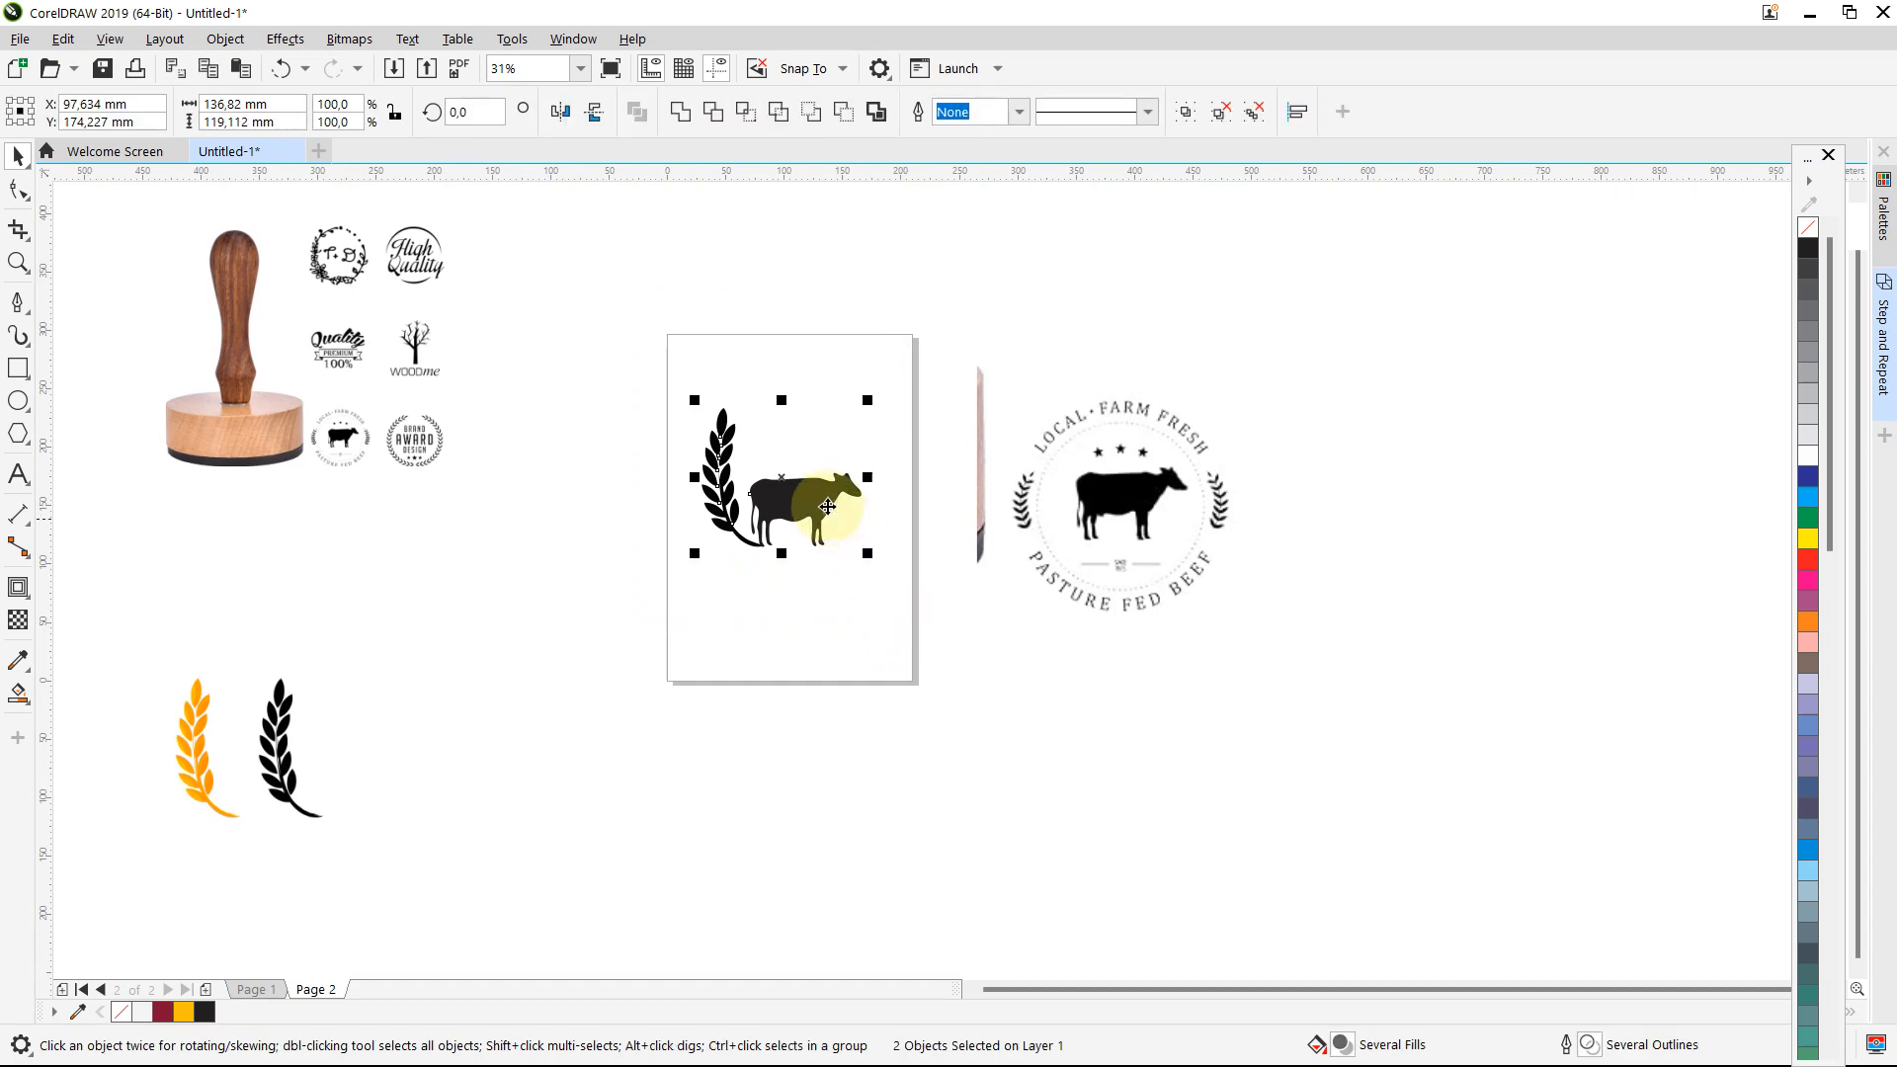
{"action": "left_click_drag", "start_coordinate": [813, 508], "coordinate": [1205, 714]}
{"action": "left_click_drag", "start_coordinate": [1173, 545], "coordinate": [834, 556]}
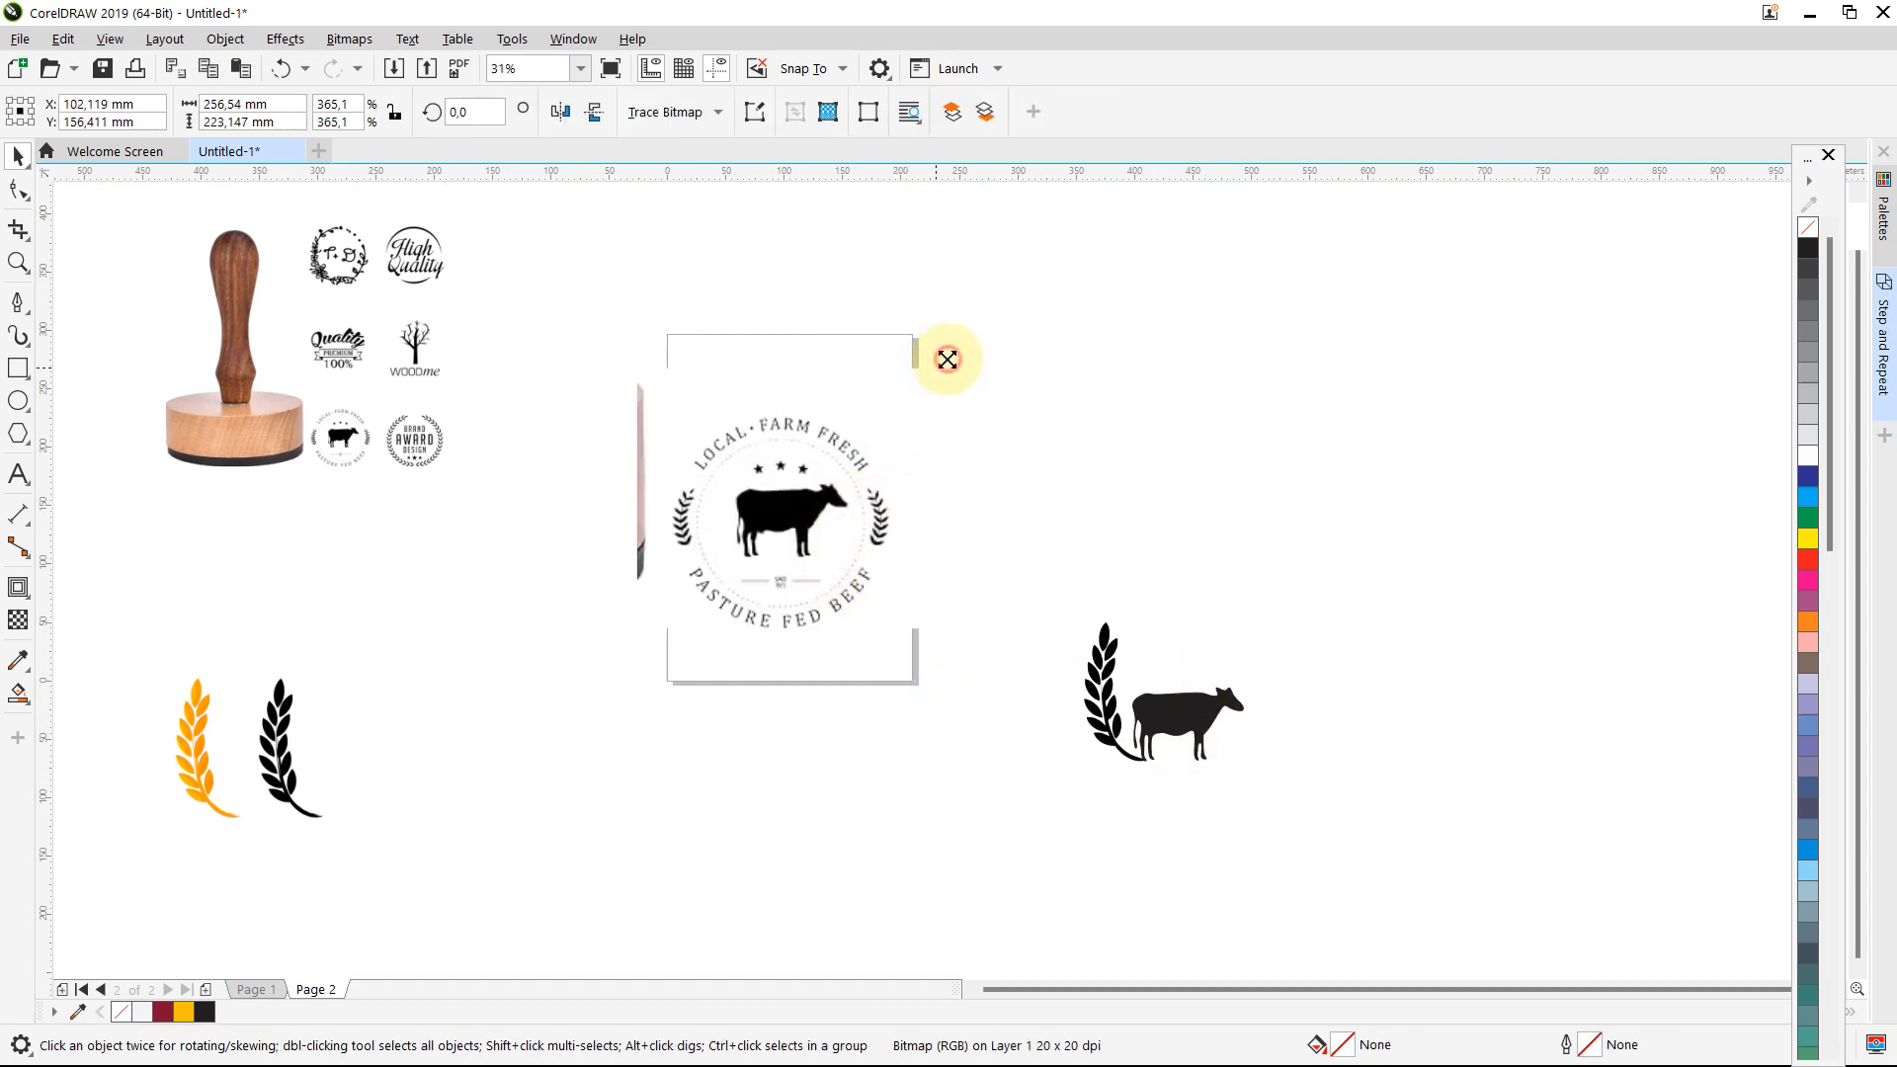
Step: Shrink the logo bitmap to about 217 x 189 mm and lock it at about X 103 mm, Y 166 mm
{"action": "left_click_drag", "start_coordinate": [948, 360], "coordinate": [919, 376]}
{"action": "scroll", "coordinate": [837, 435], "scroll_direction": "up", "scroll_amount": 2}
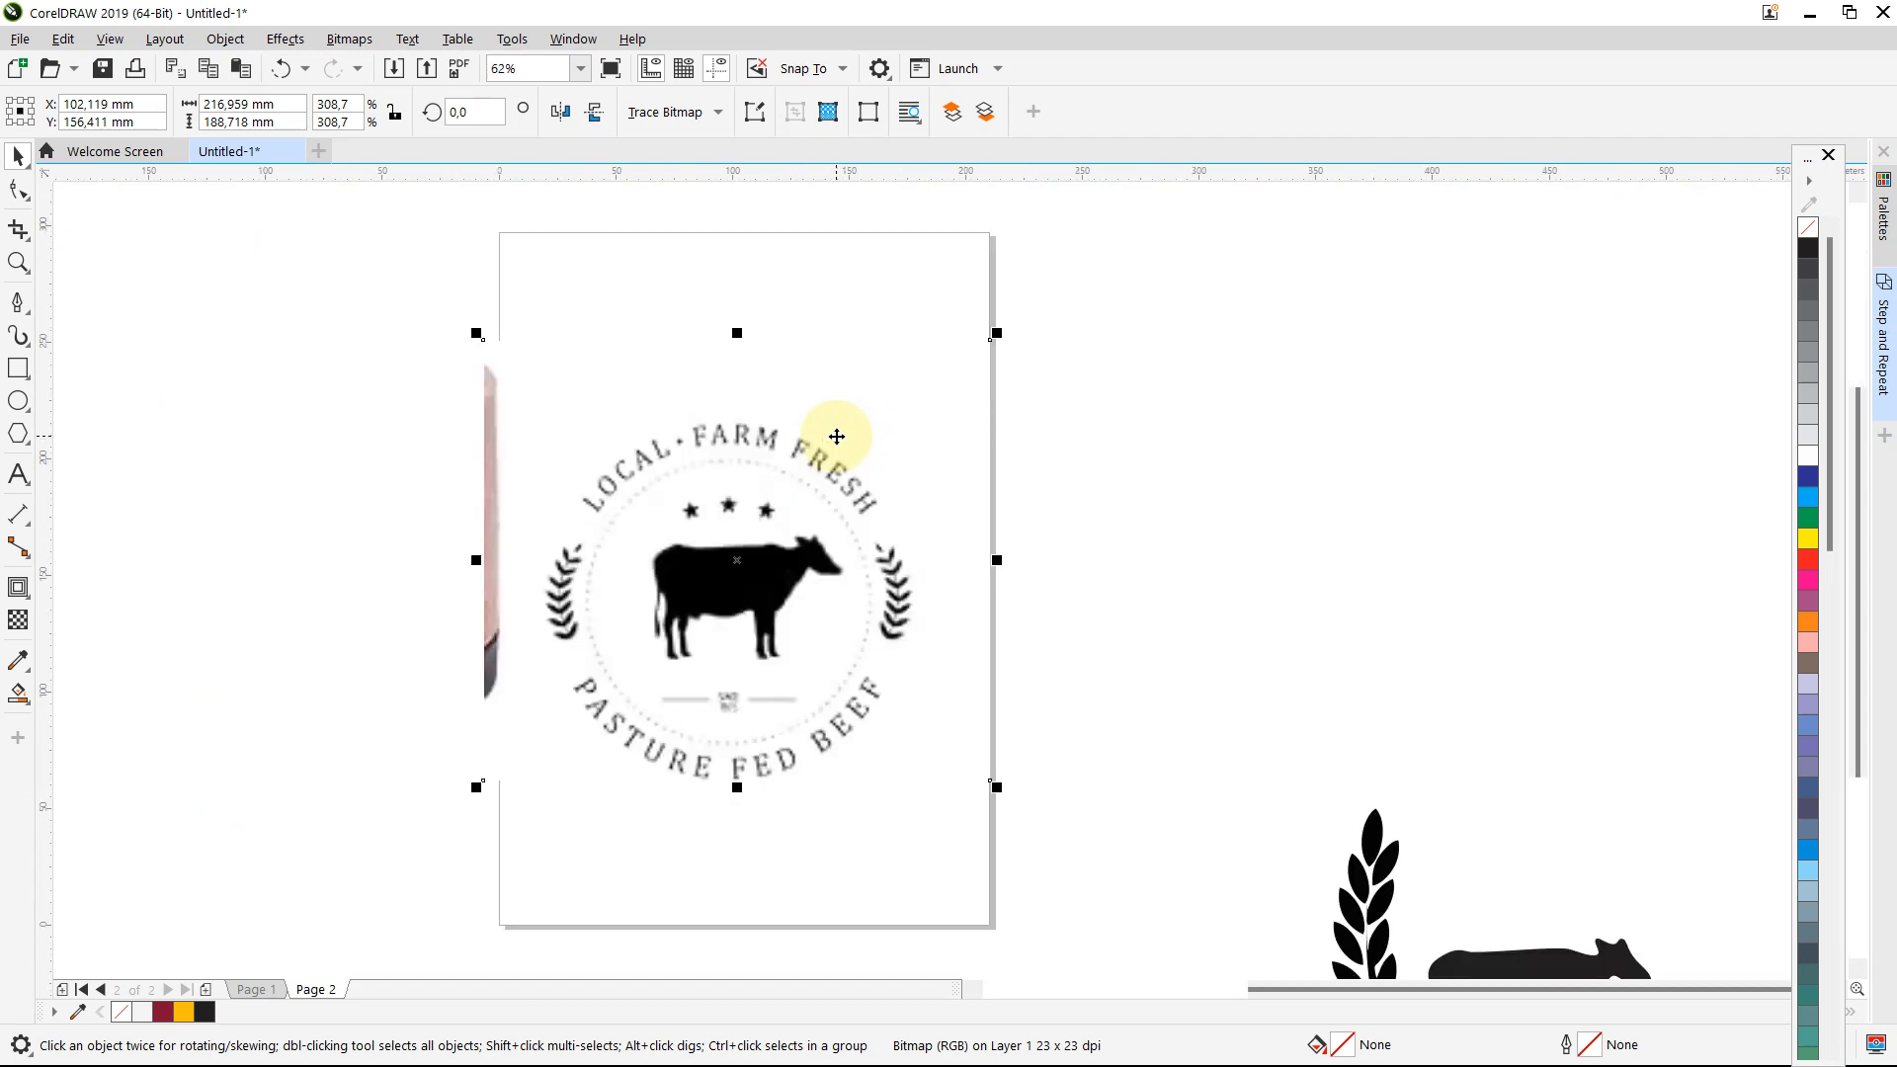
{"action": "right_click", "coordinate": [780, 508]}
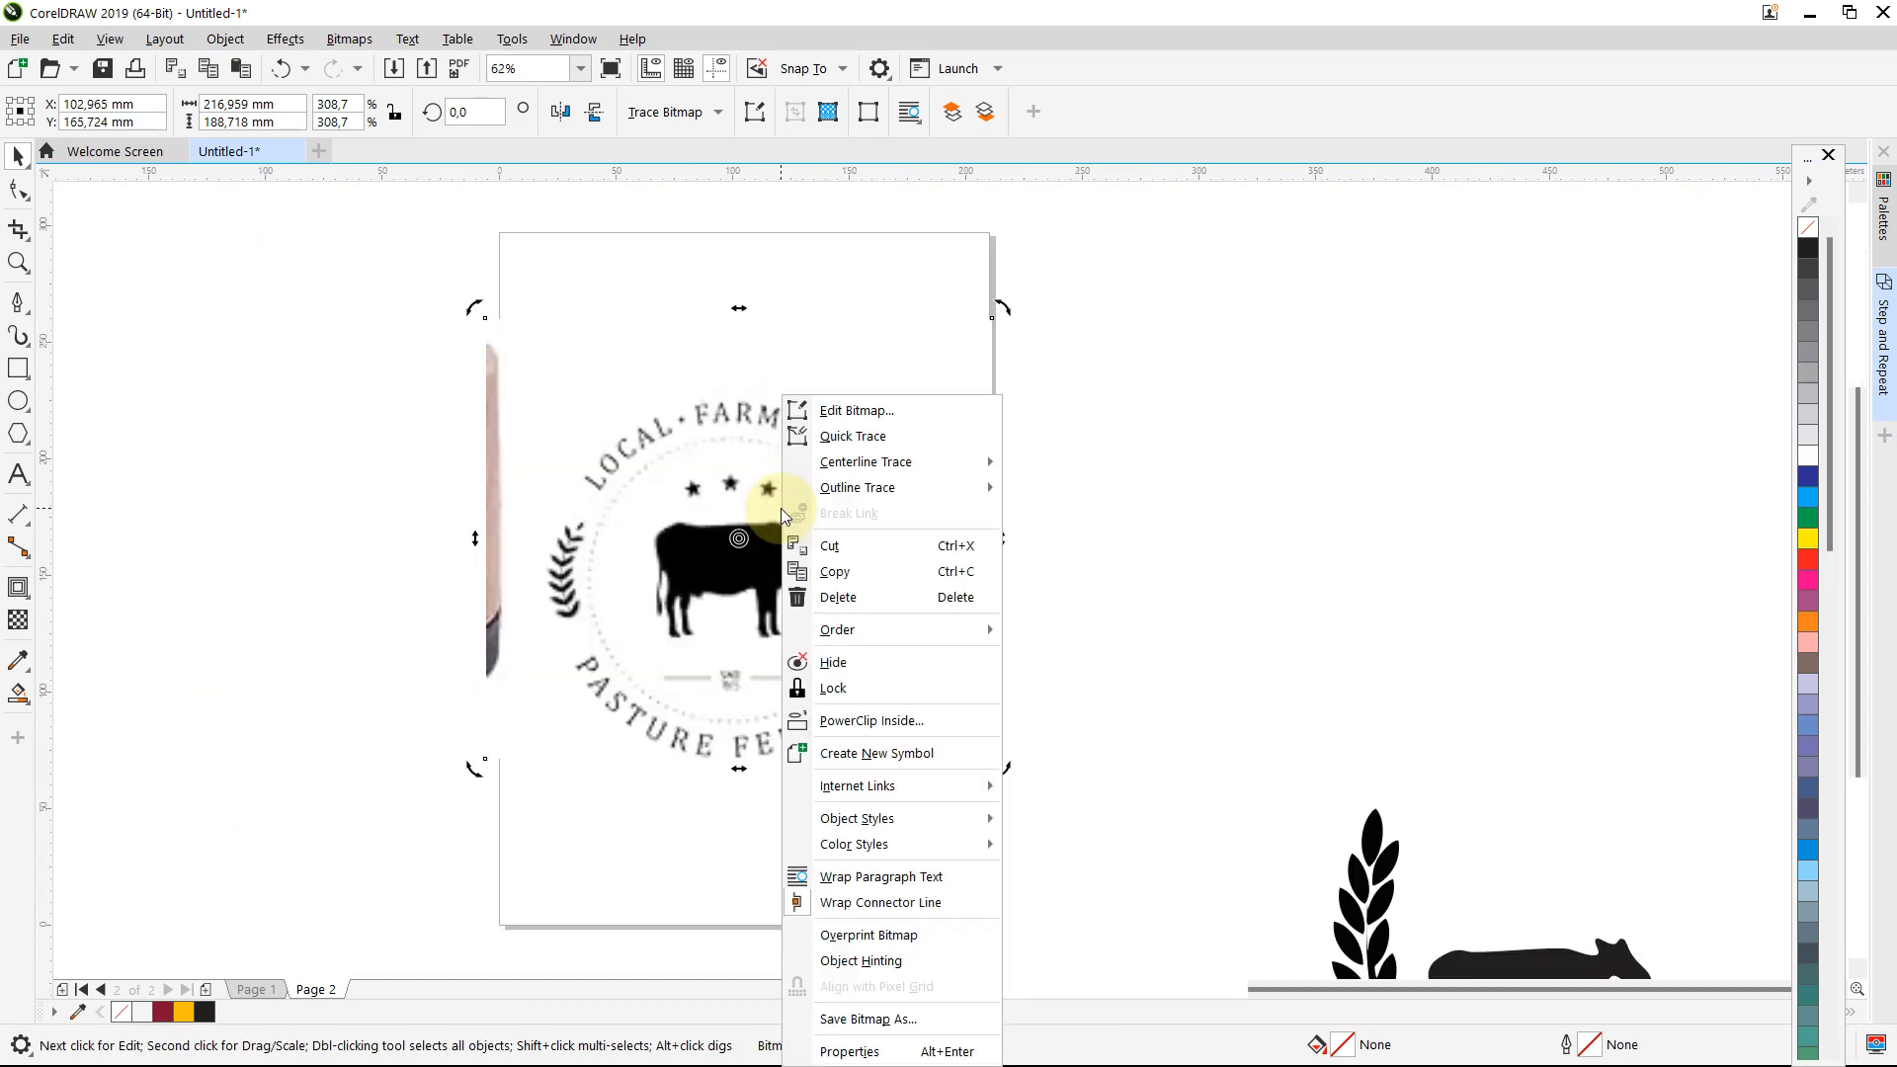
{"action": "left_click", "coordinate": [819, 690]}
{"action": "left_click", "coordinate": [1197, 648]}
Step: Draw a circle about 135 mm in diameter over the locked logo bitmap
{"action": "mouse_move", "coordinate": [1206, 512]}
{"action": "left_mouse_down"}
{"action": "mouse_move", "coordinate": [1062, 568]}
{"action": "mouse_move", "coordinate": [839, 495]}
{"action": "mouse_move", "coordinate": [593, 504]}
{"action": "mouse_move", "coordinate": [624, 447]}
{"action": "mouse_move", "coordinate": [944, 637]}
{"action": "left_mouse_up"}
{"action": "left_click", "coordinate": [18, 400]}
{"action": "left_click", "coordinate": [16, 155]}
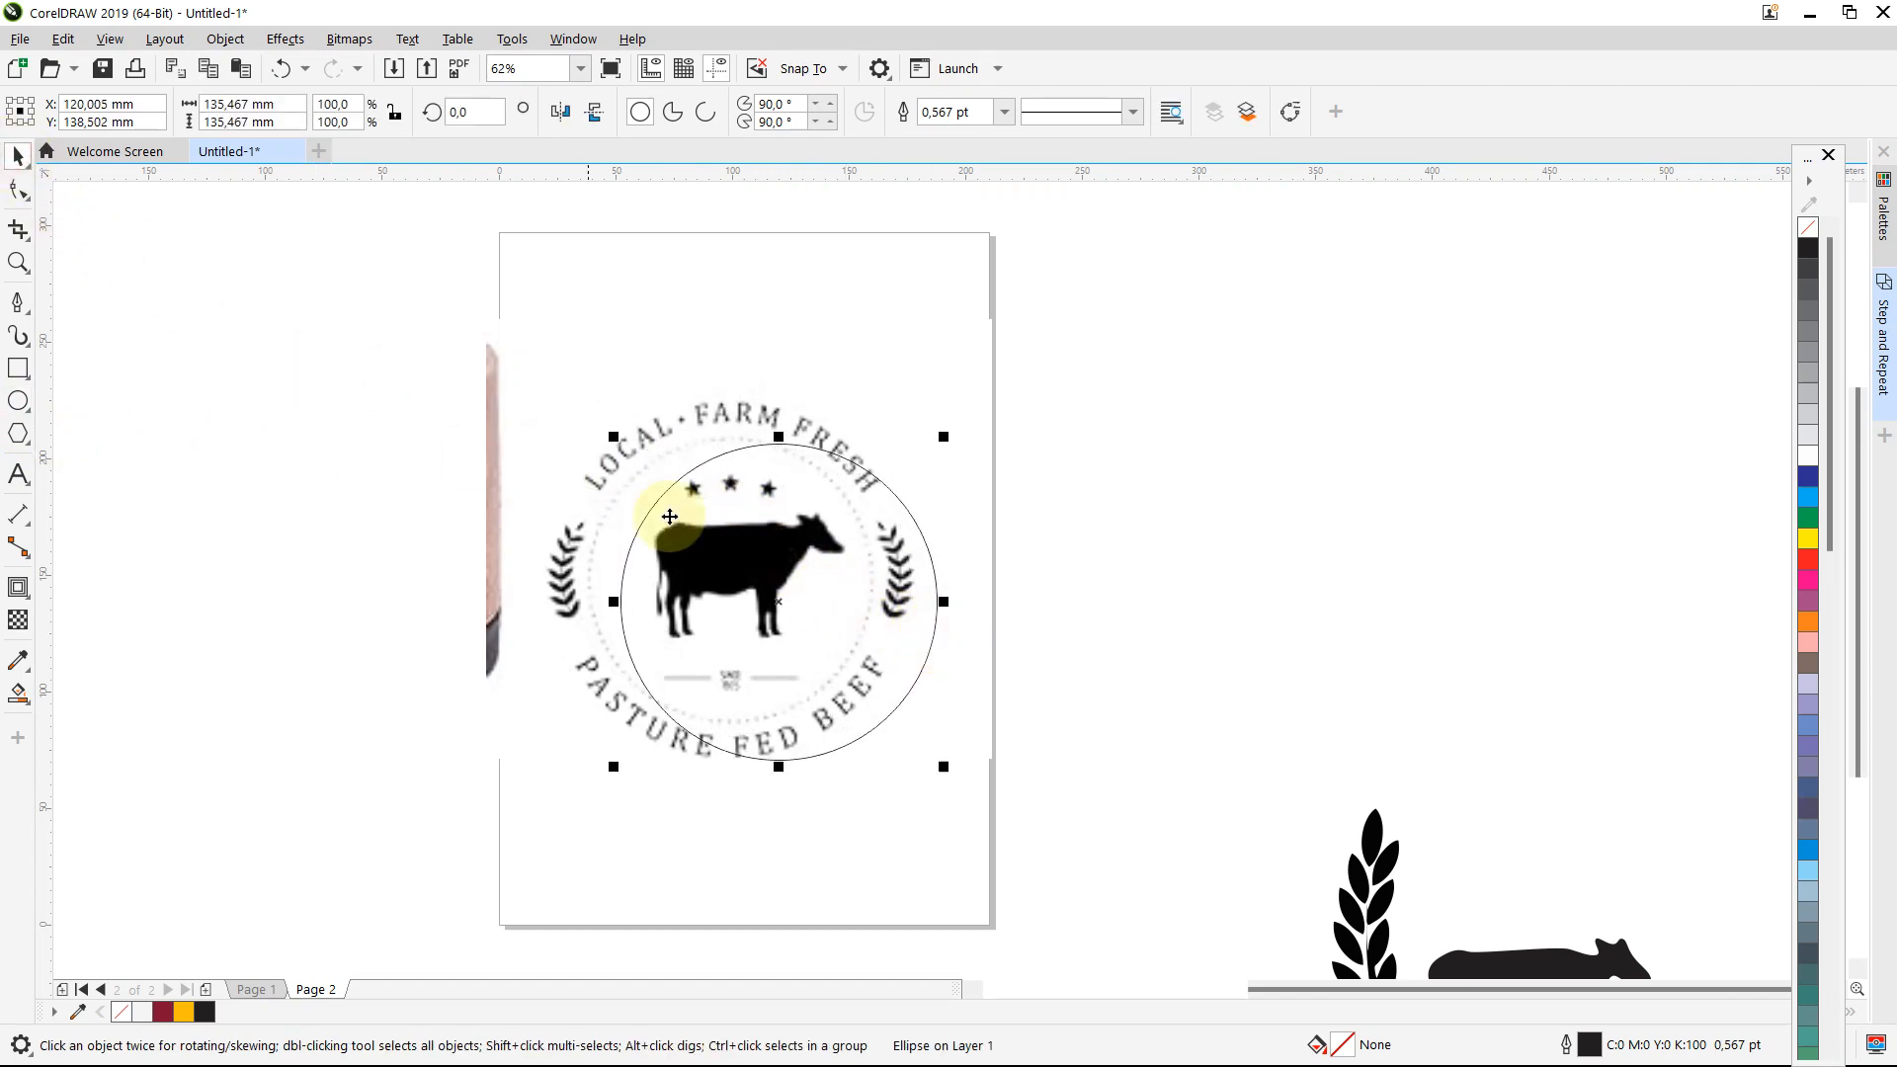
Step: Resize the circle to about 127 mm in diameter and center it on the logo at about X 99.5 mm, Y 148.2 mm
{"action": "left_click_drag", "start_coordinate": [745, 545], "coordinate": [705, 530]}
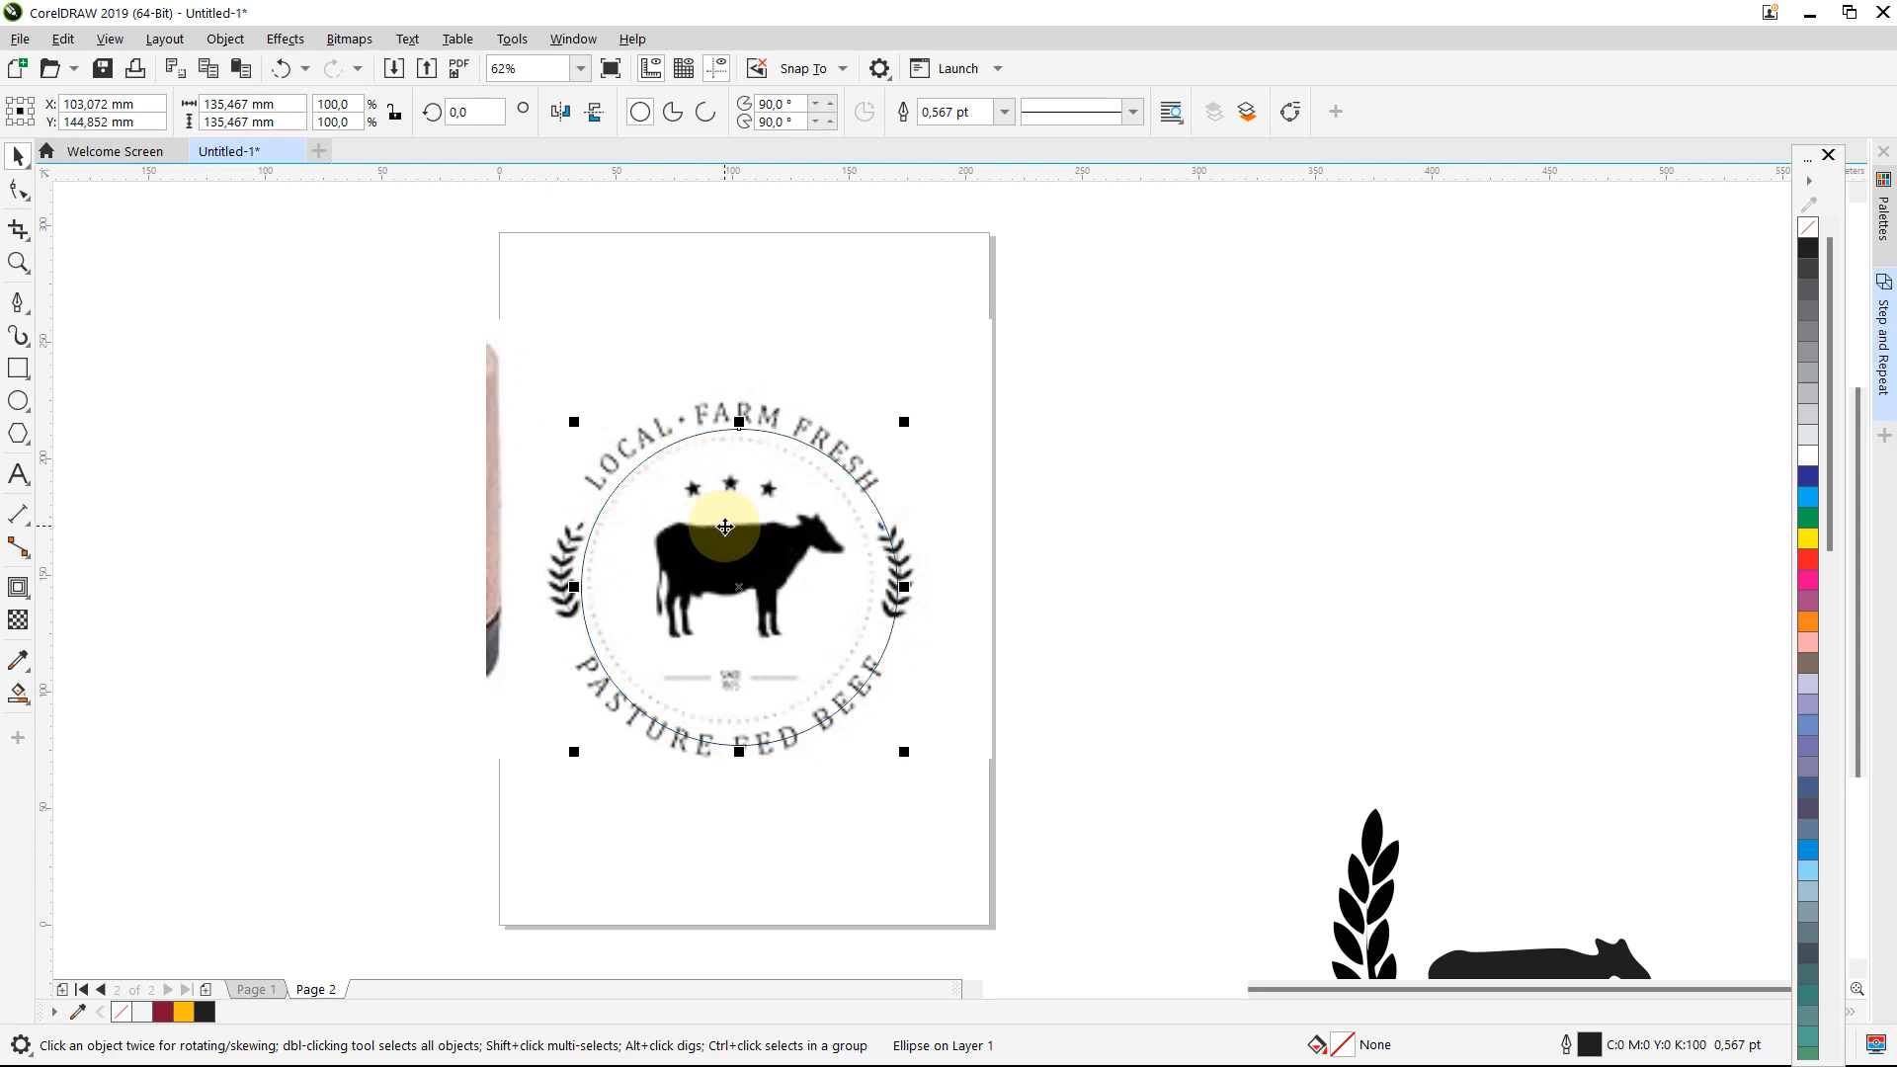
{"action": "scroll", "coordinate": [716, 519], "scroll_direction": "up", "scroll_amount": 2}
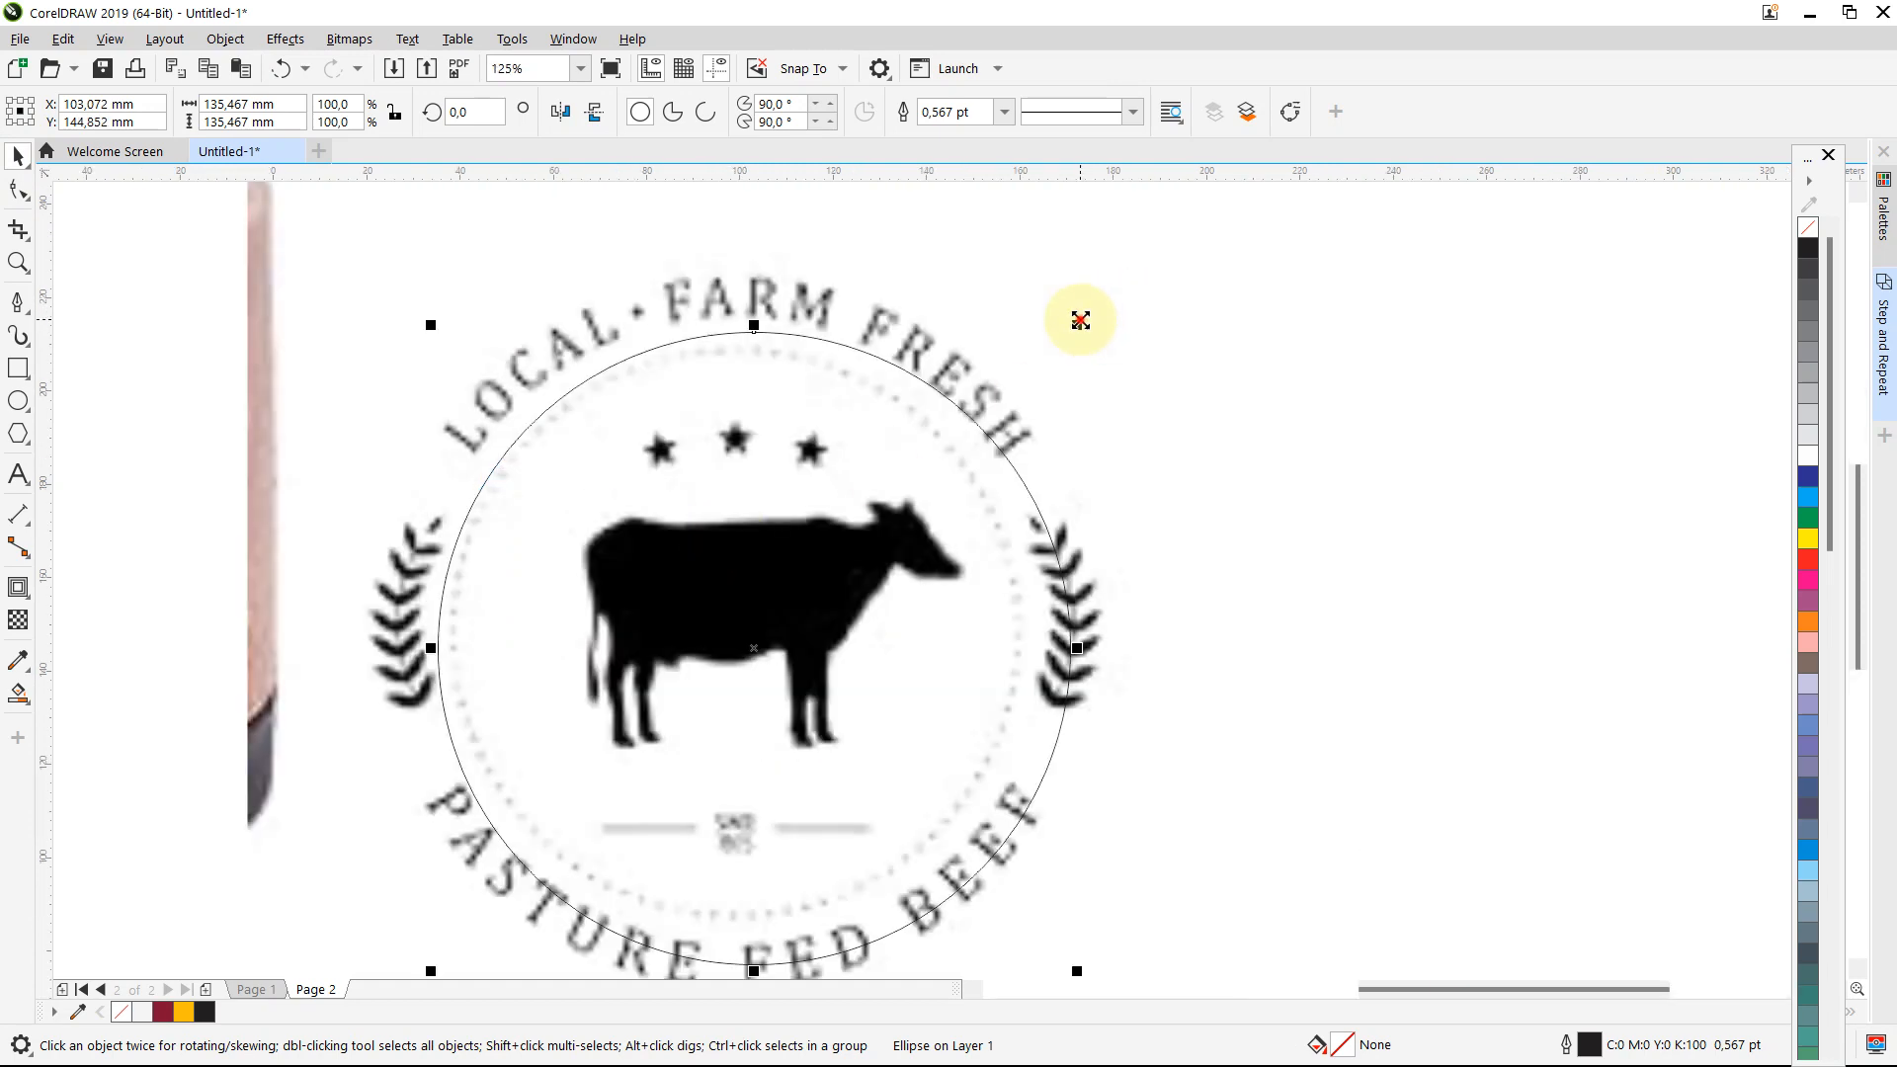
{"action": "left_click_drag", "start_coordinate": [1080, 319], "coordinate": [1057, 329]}
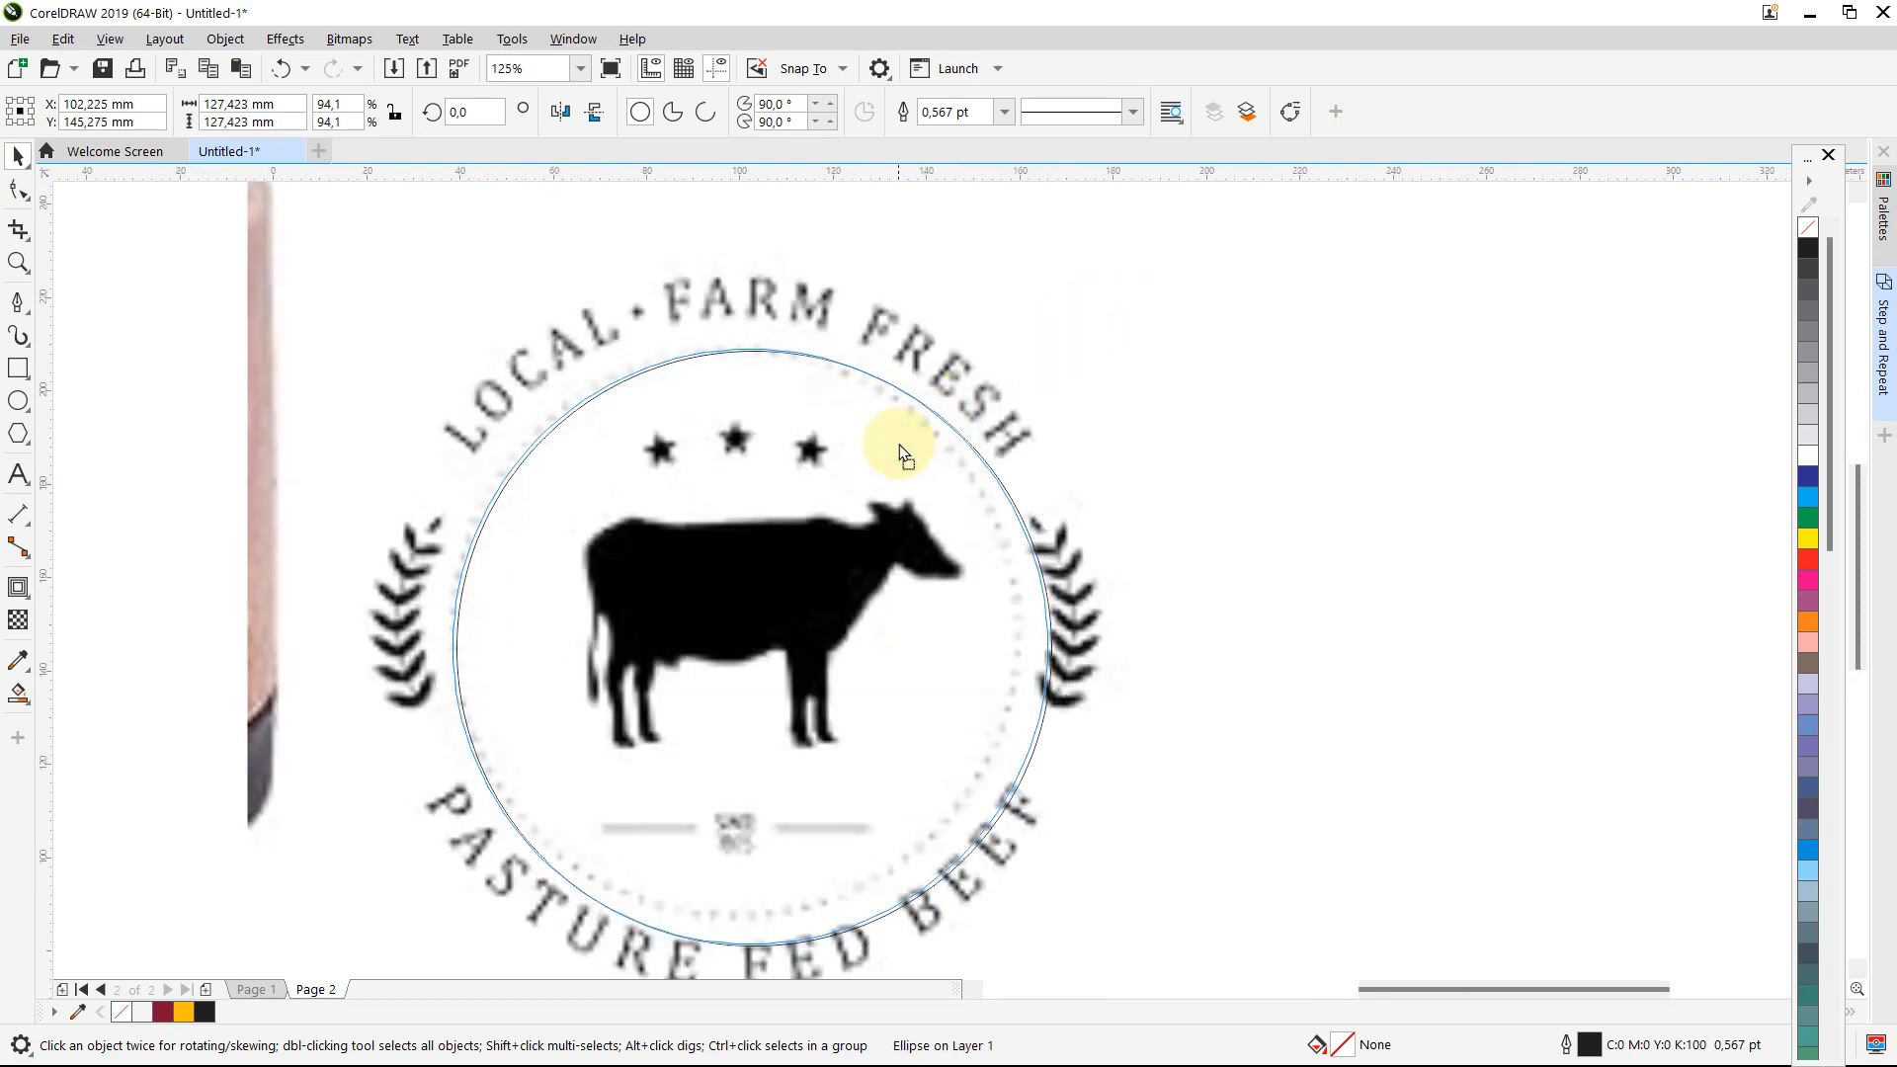
{"action": "left_click_drag", "start_coordinate": [901, 455], "coordinate": [917, 439]}
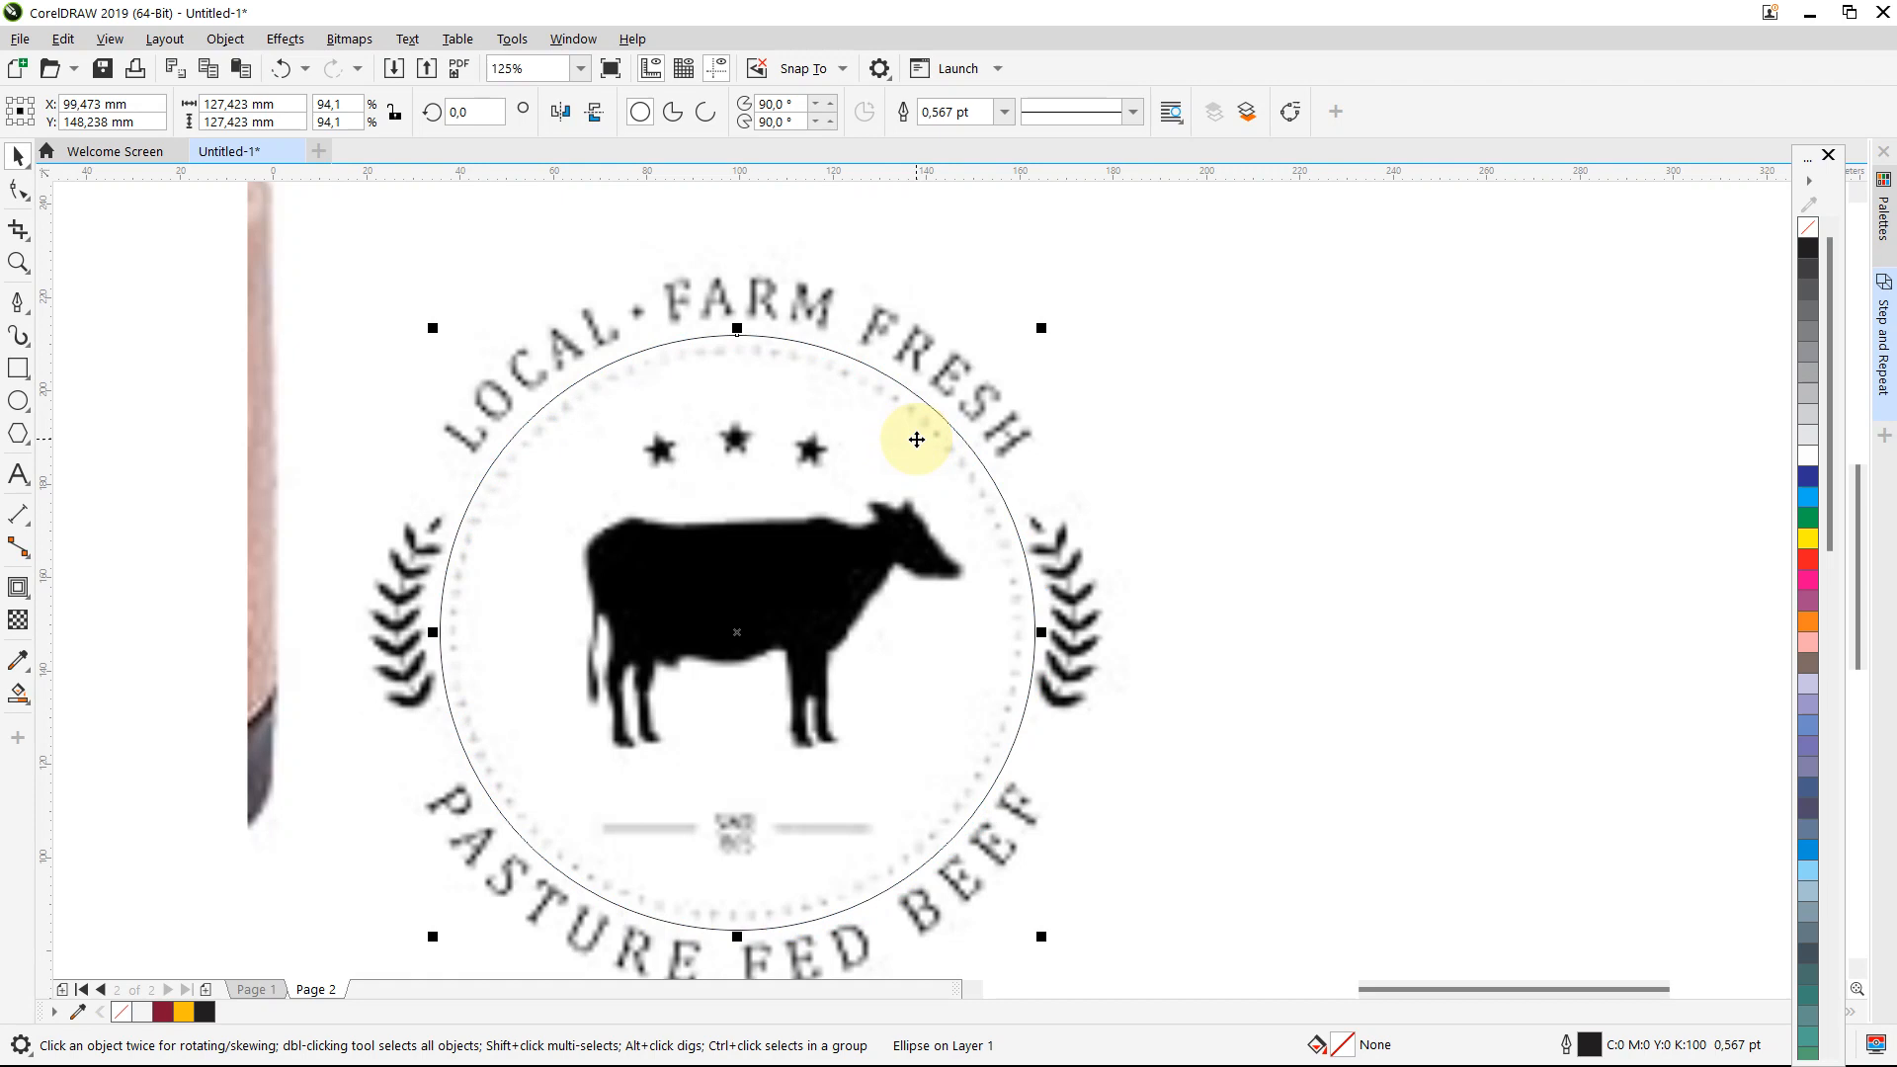
Step: Move the black vector wheat ear next to the logo's left wheat ear, and undo the vertical squash applied to it
{"action": "scroll", "coordinate": [917, 439], "scroll_direction": "down", "scroll_amount": 2}
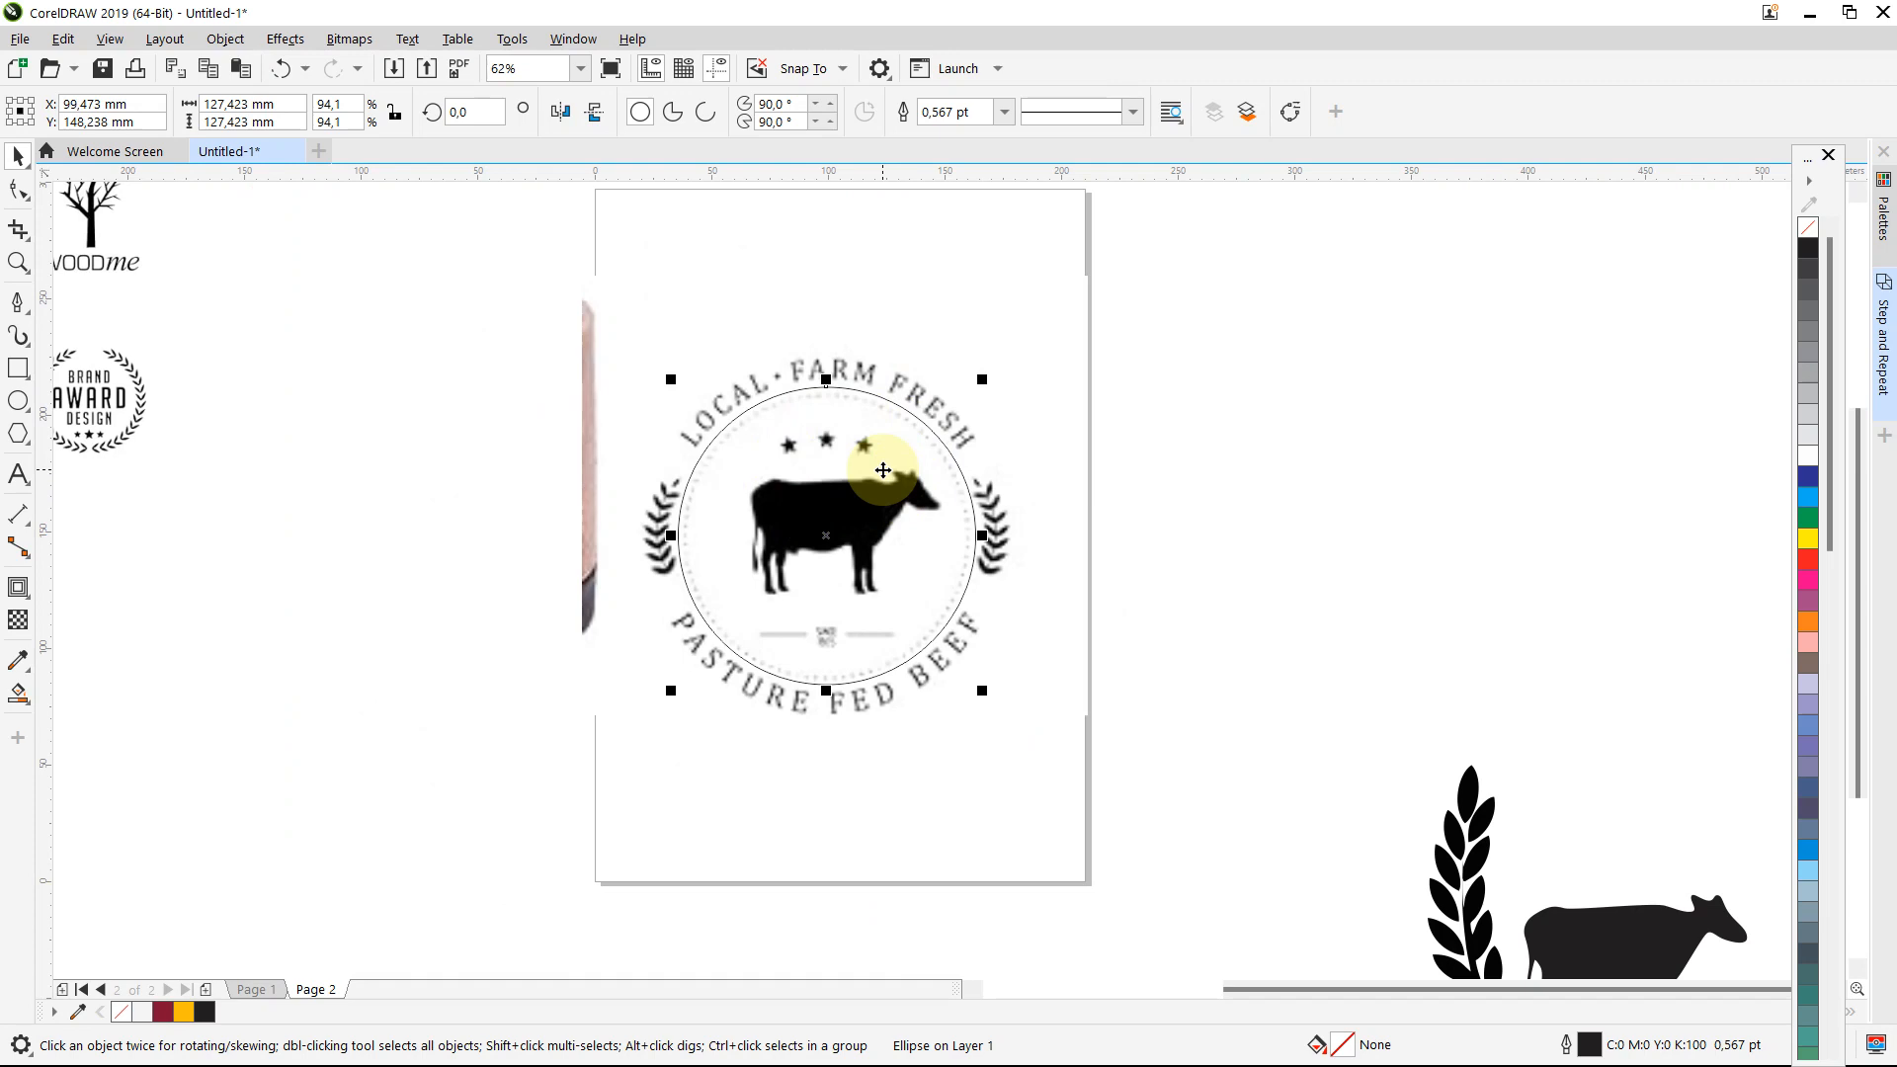
{"action": "left_click_drag", "start_coordinate": [1461, 862], "coordinate": [581, 520]}
{"action": "scroll", "coordinate": [581, 520], "scroll_direction": "up", "scroll_amount": 2}
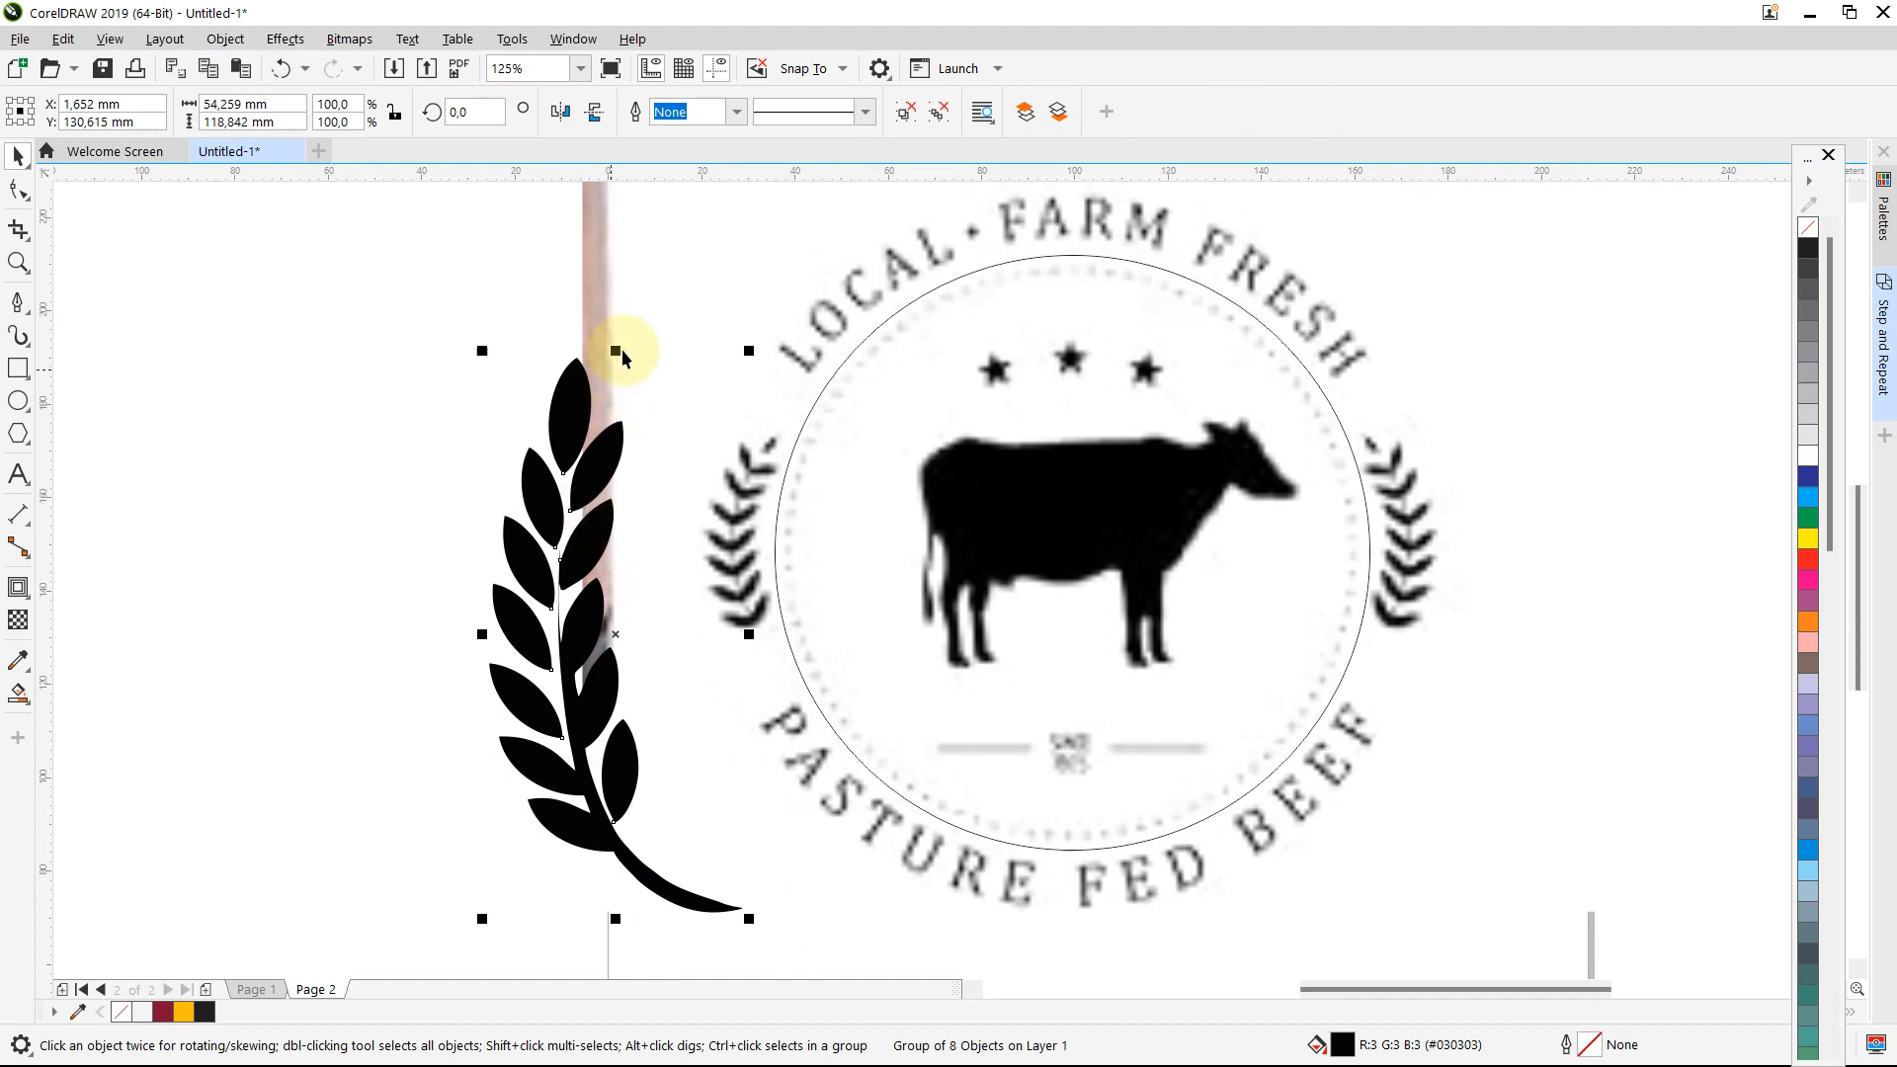
{"action": "left_click_drag", "start_coordinate": [617, 353], "coordinate": [615, 415]}
{"action": "key", "text": "ctrl+z"}
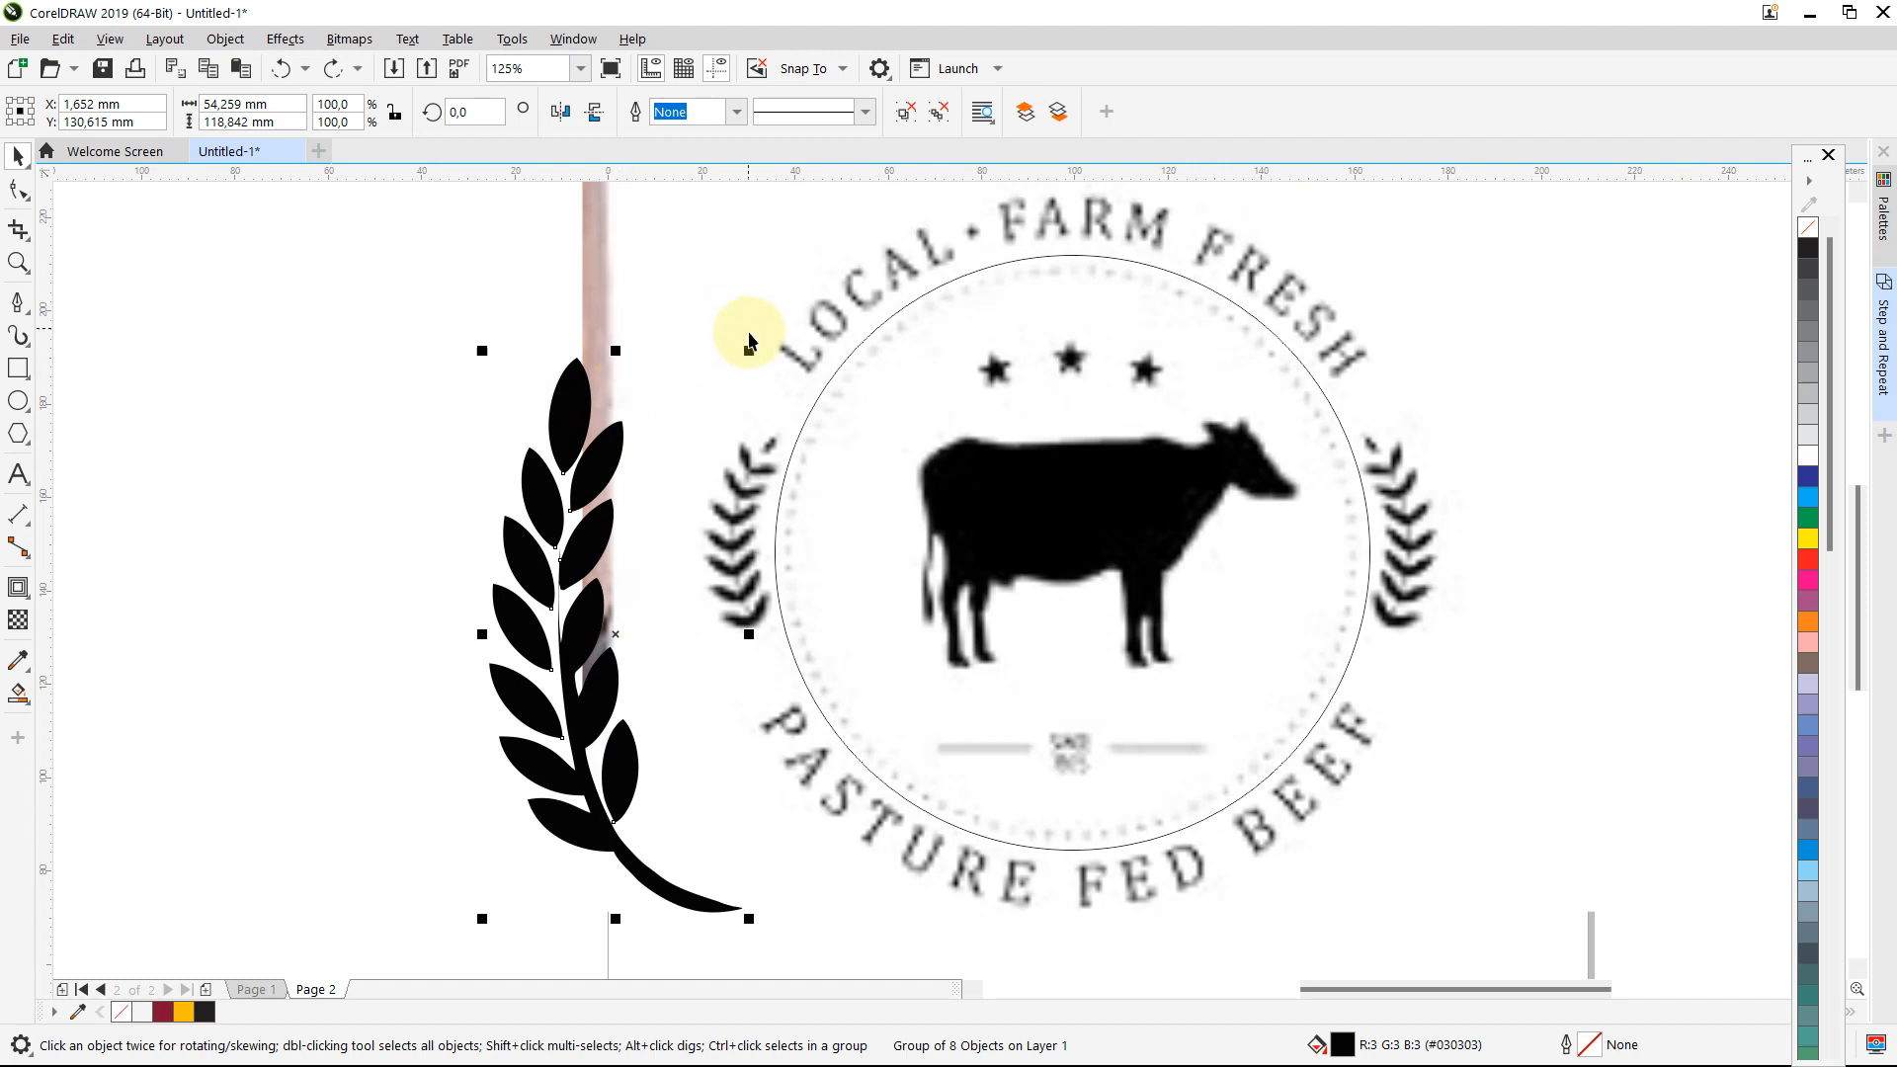
Step: Shrink the vector wheat ear proportionally to about 16 x 35 mm and place it over the logo's left wheat ear
{"action": "left_click_drag", "start_coordinate": [751, 346], "coordinate": [658, 464]}
{"action": "left_click_drag", "start_coordinate": [547, 649], "coordinate": [740, 460]}
{"action": "left_click_drag", "start_coordinate": [853, 353], "coordinate": [796, 440]}
{"action": "left_click_drag", "start_coordinate": [741, 512], "coordinate": [704, 511]}
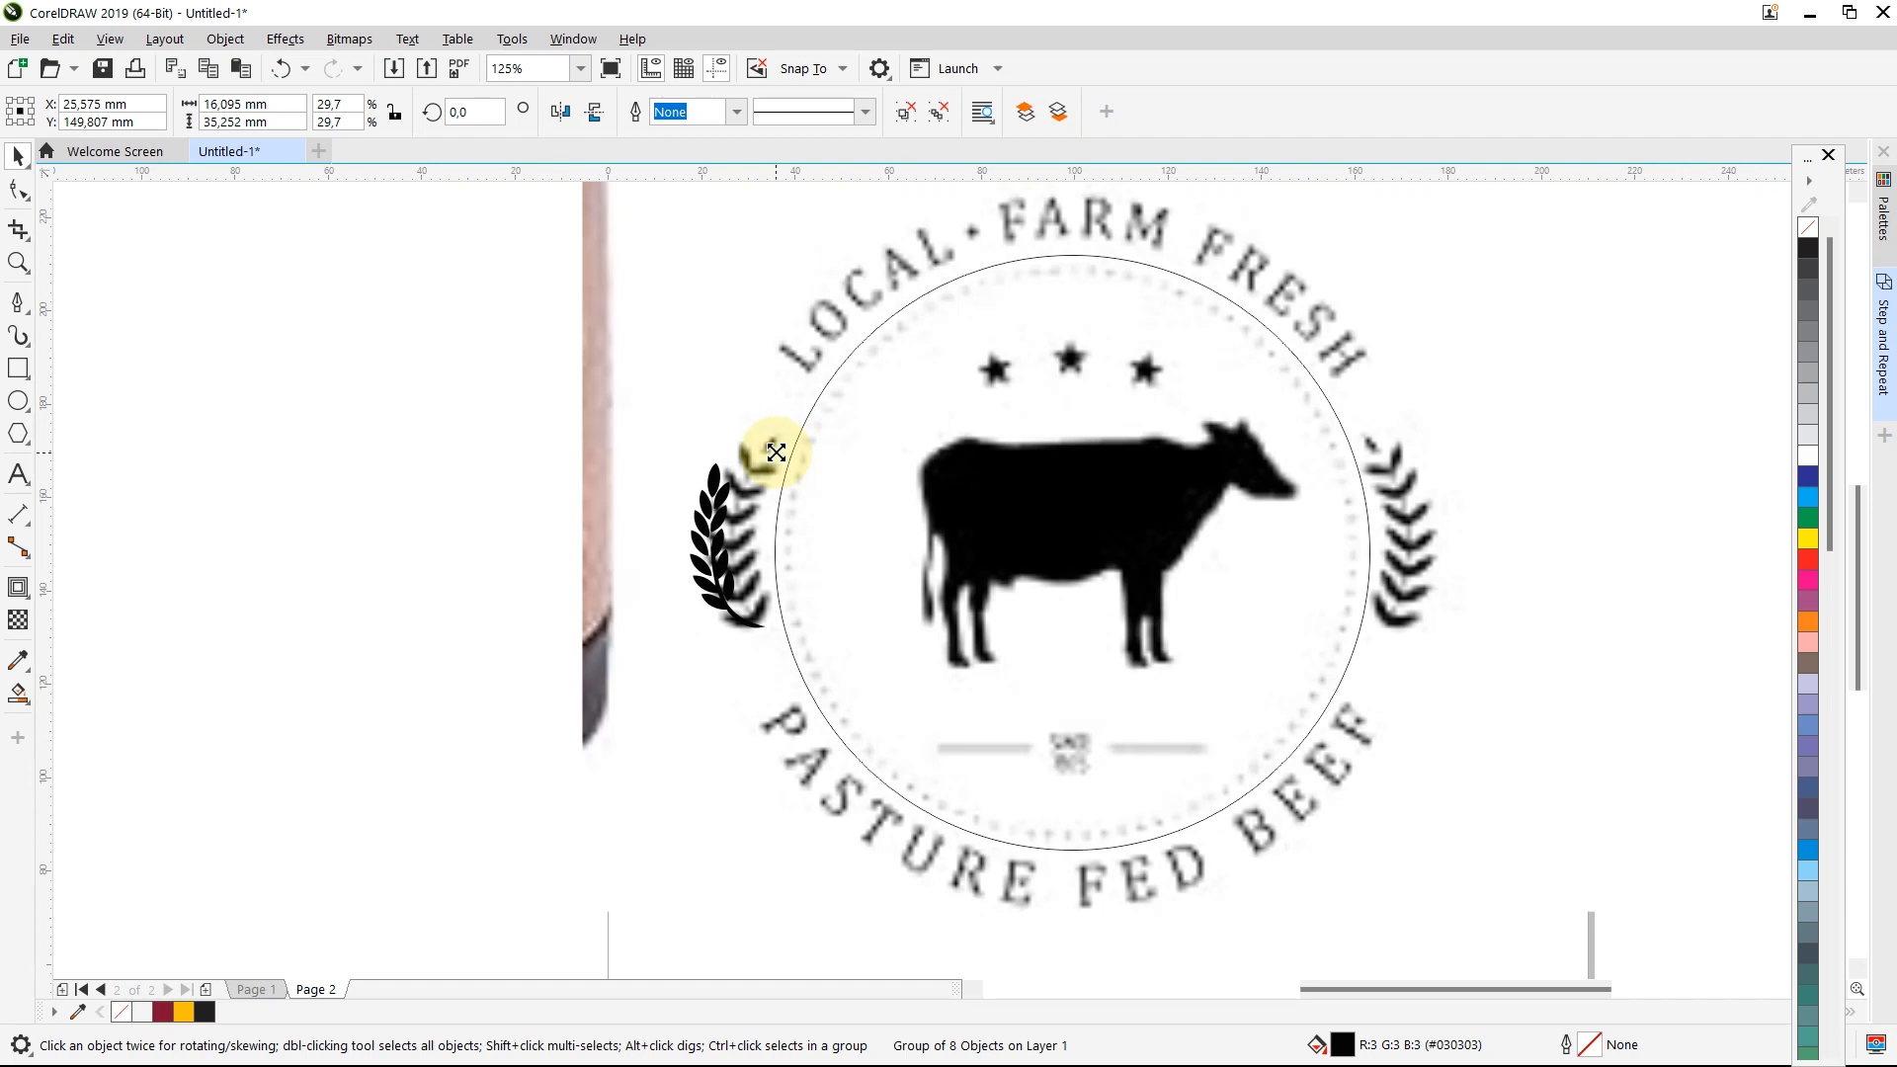
Step: Enlarge the wheat ear to about 38.3% scale and rotate it to about 352° to follow the logo's left wheat ear
{"action": "left_click_drag", "start_coordinate": [776, 452], "coordinate": [818, 428]}
{"action": "left_click", "coordinate": [724, 465]}
{"action": "left_click_drag", "start_coordinate": [719, 494], "coordinate": [736, 516]}
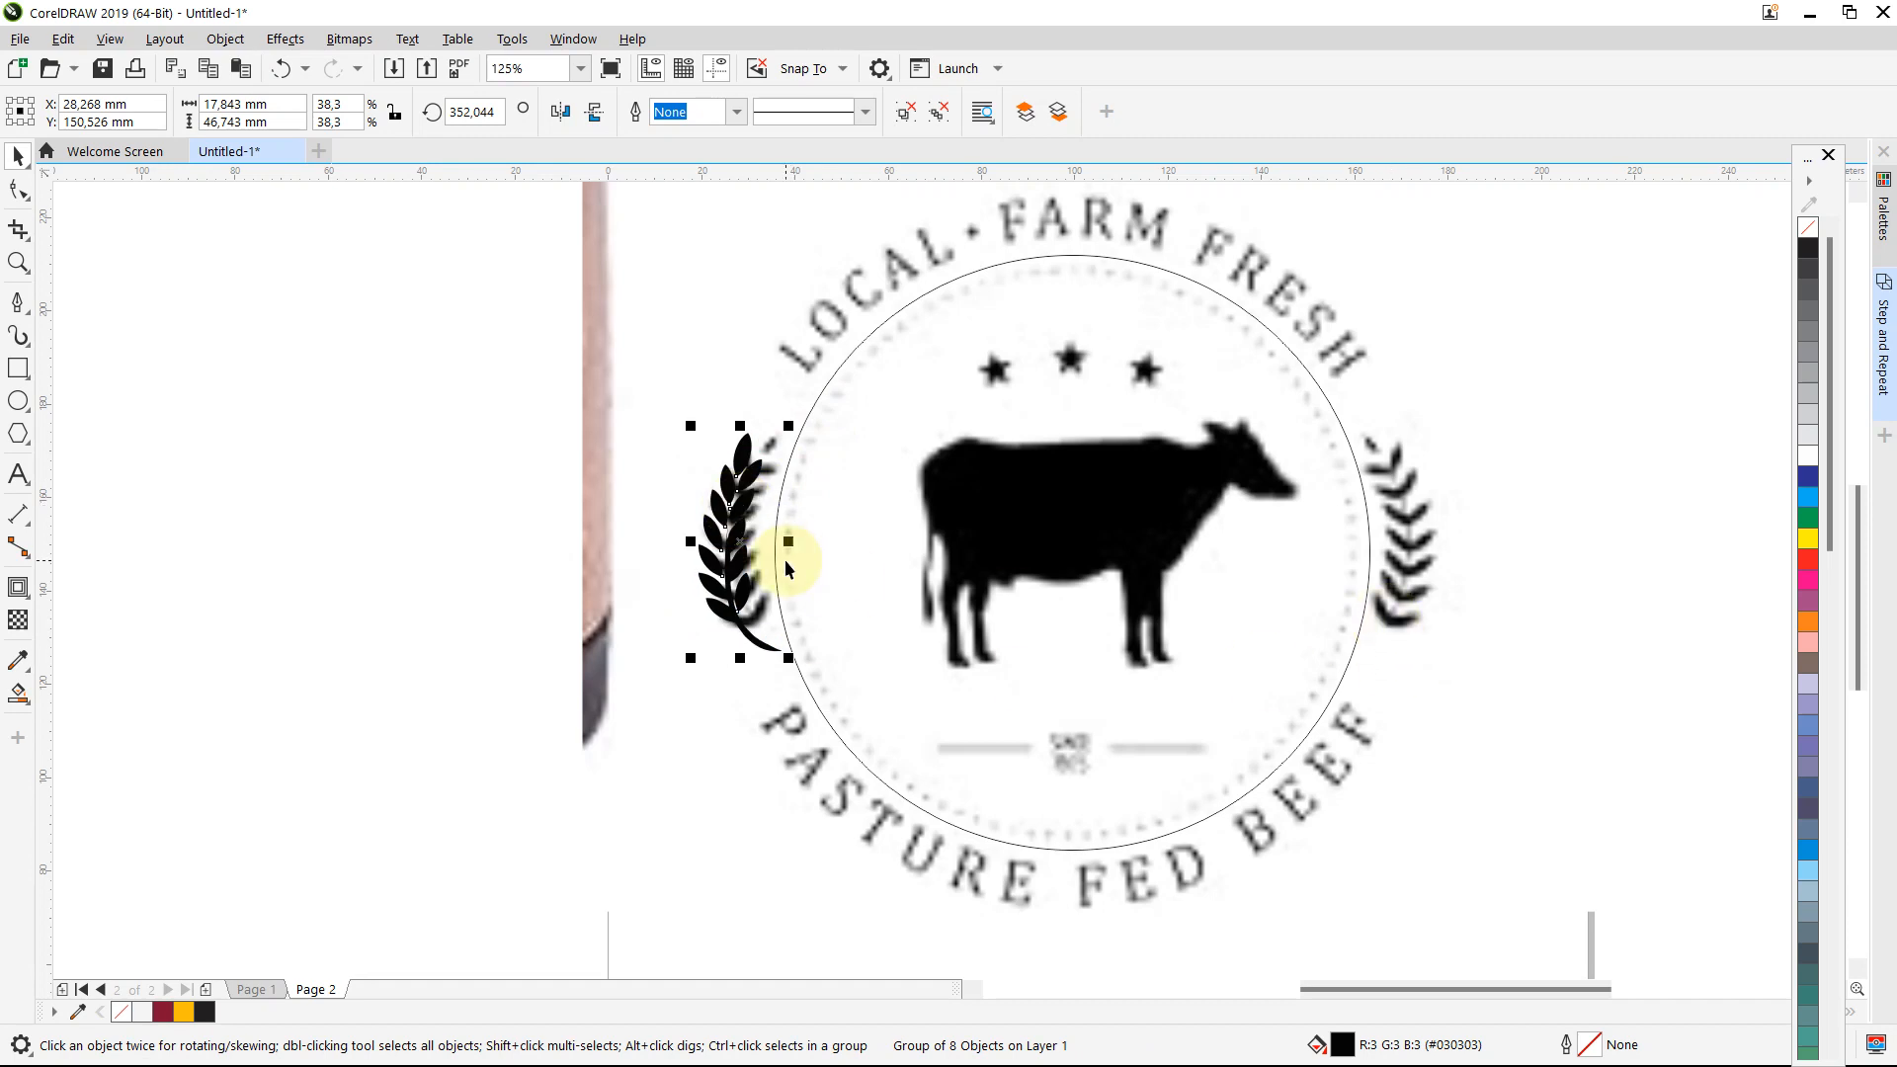
Step: Erase the curved stem tail at the lower end of the wheat ear with the Eraser tool, then deselect it
{"action": "scroll", "coordinate": [784, 559], "scroll_direction": "up", "scroll_amount": 2}
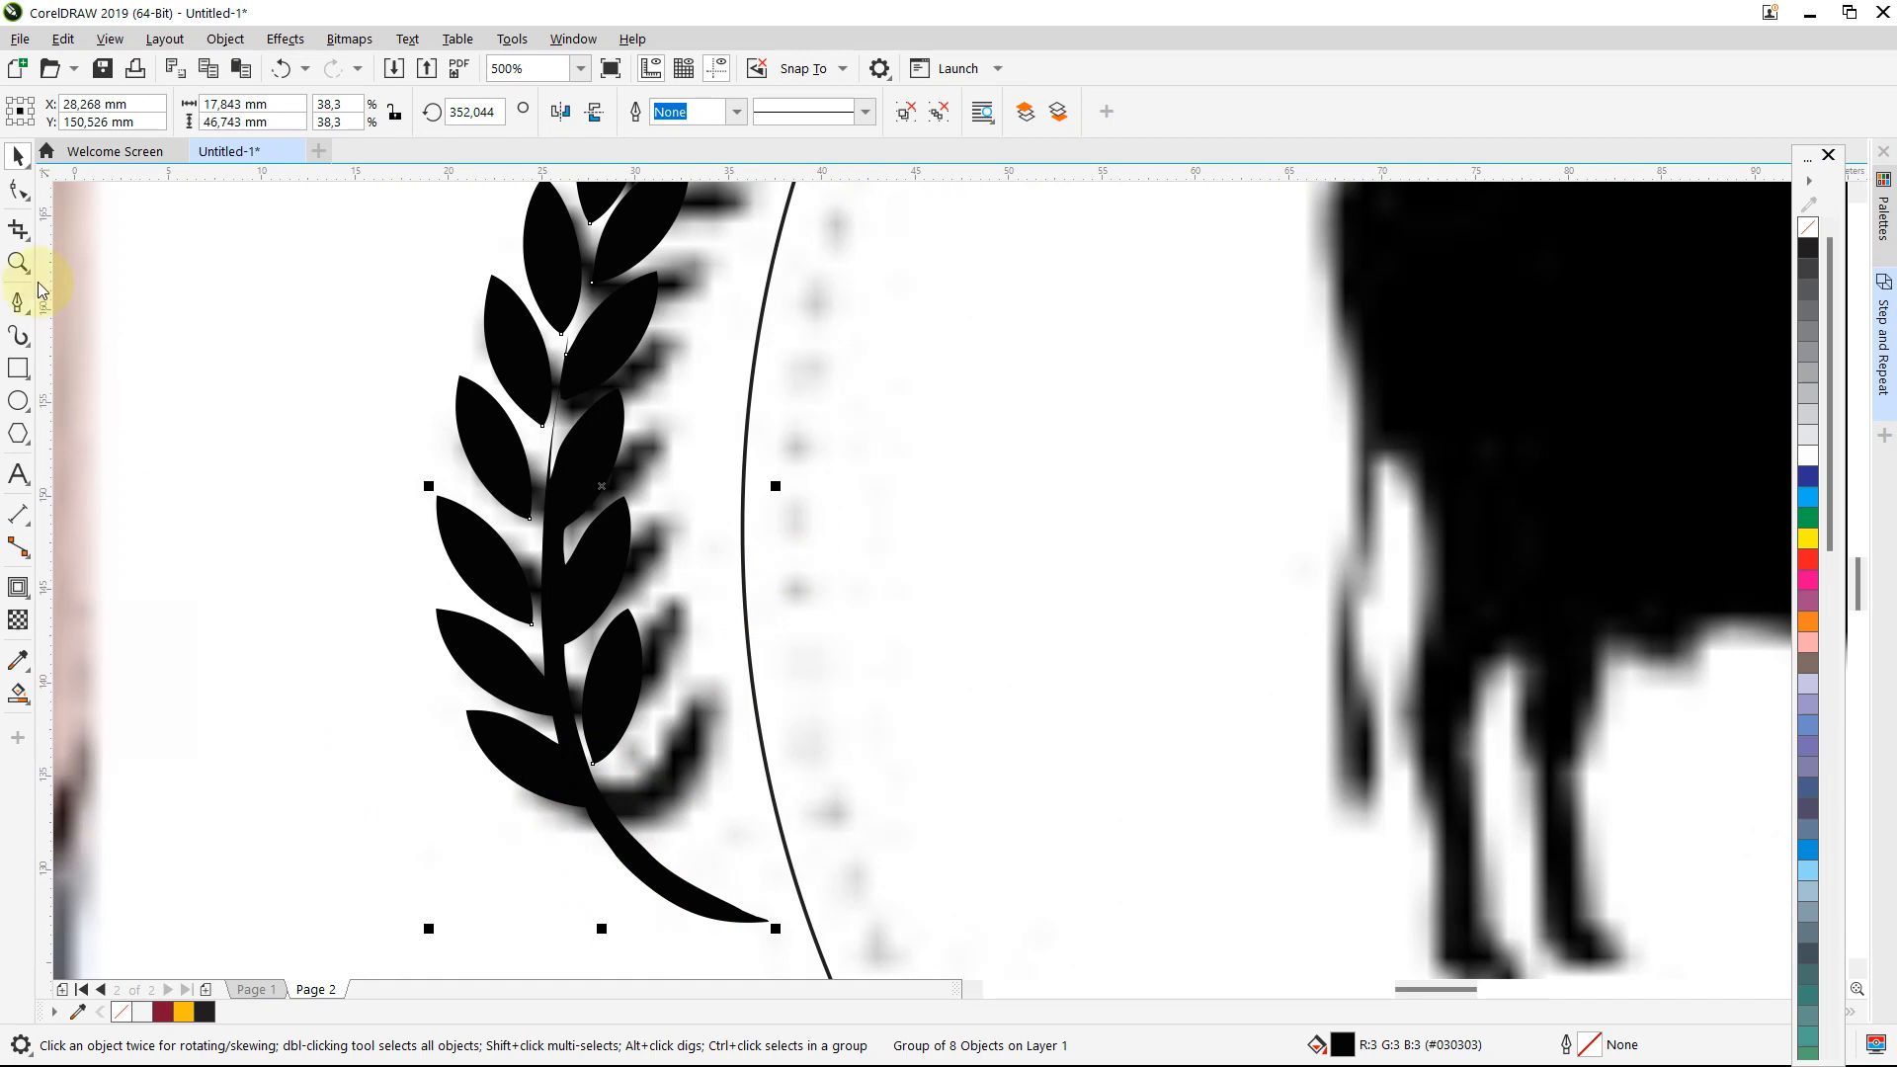
{"action": "left_click", "coordinate": [33, 248]}
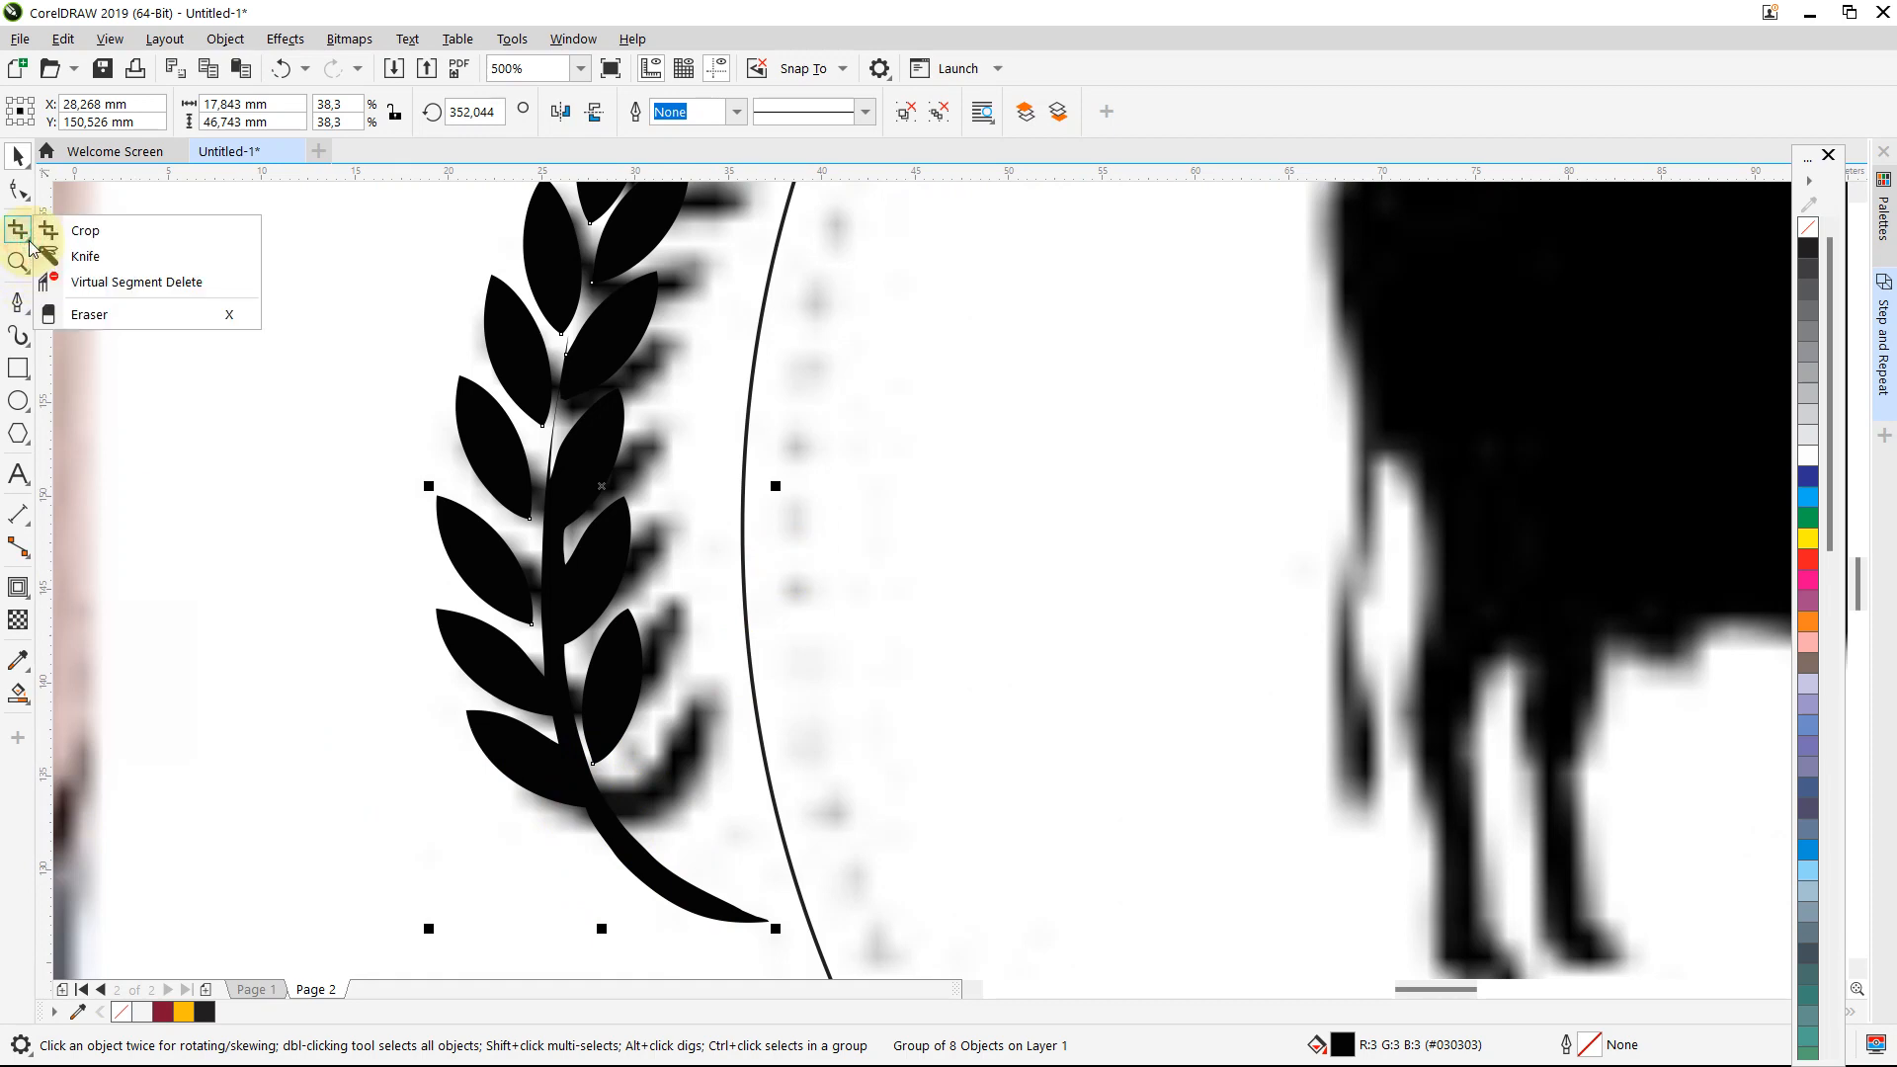
{"action": "left_click", "coordinate": [89, 314]}
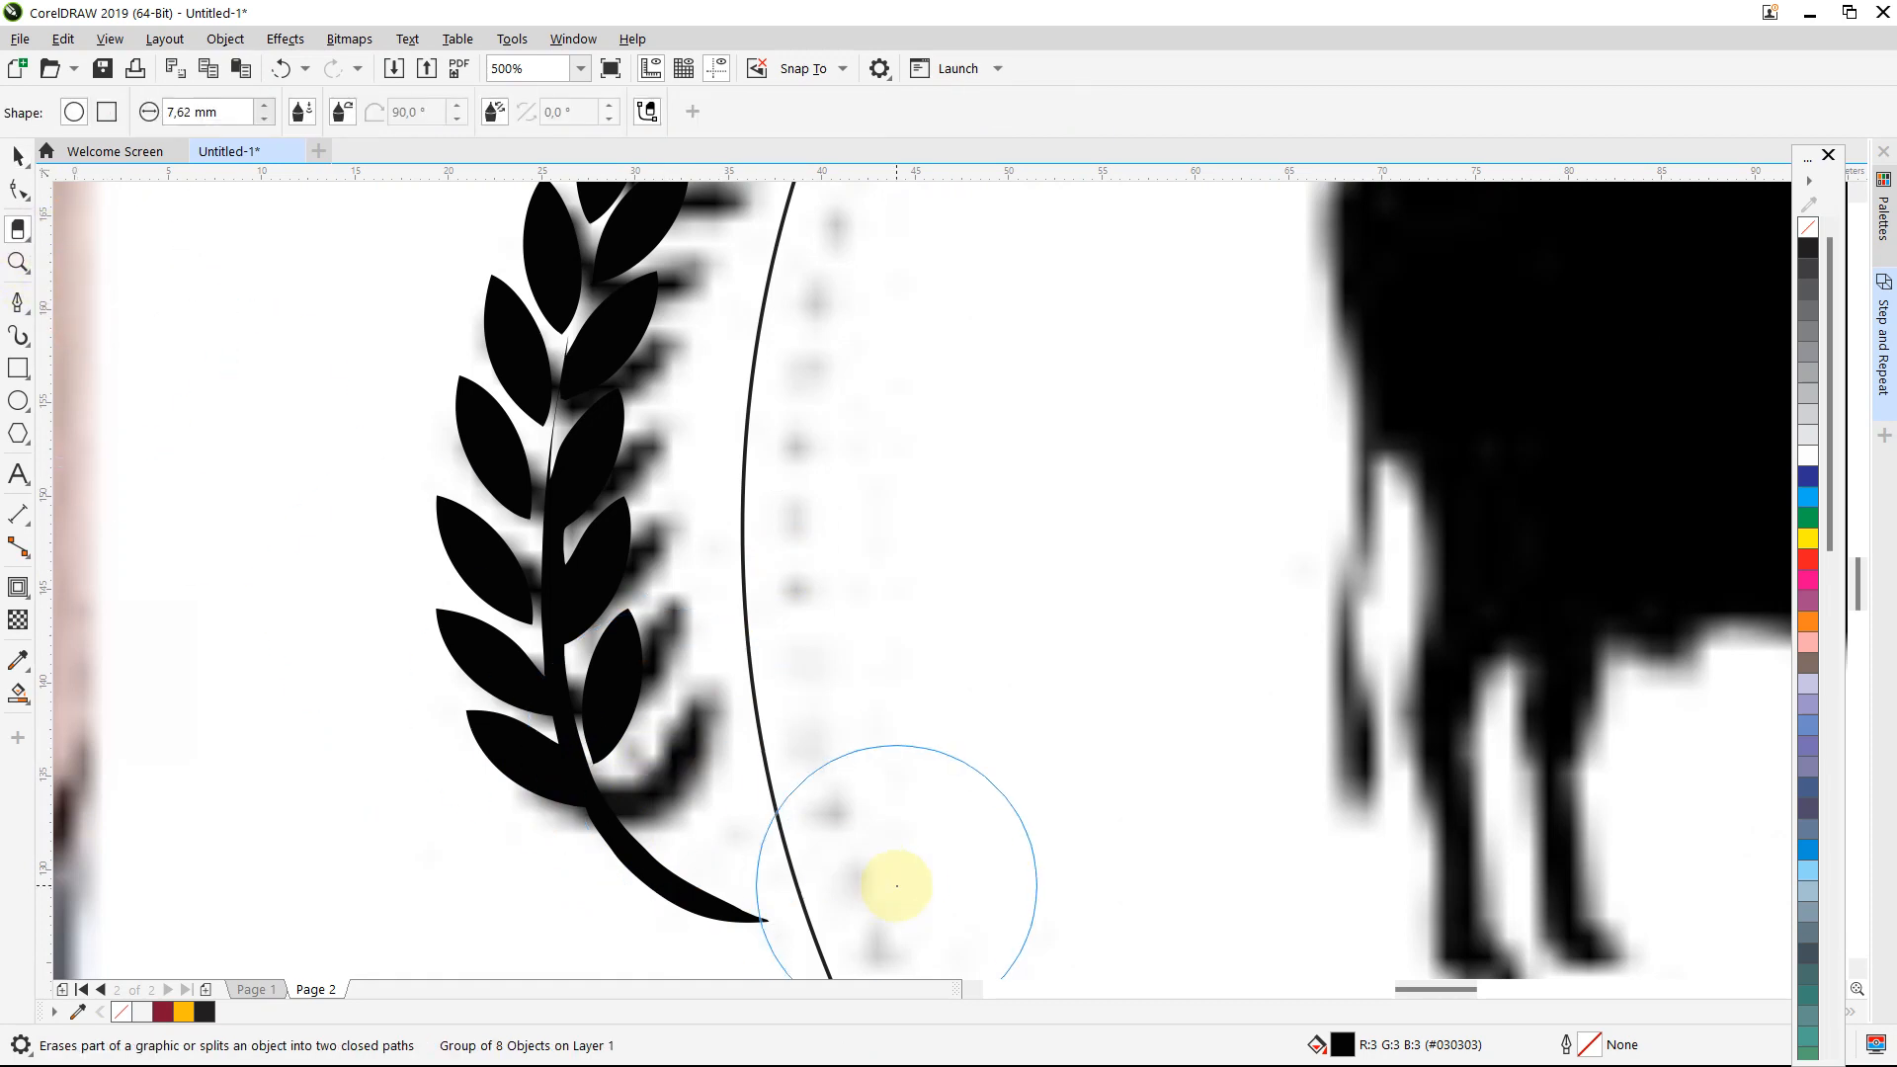
{"action": "mouse_move", "coordinate": [965, 900]}
{"action": "left_mouse_down"}
{"action": "mouse_move", "coordinate": [843, 936]}
{"action": "mouse_move", "coordinate": [706, 918]}
{"action": "mouse_move", "coordinate": [644, 935]}
{"action": "mouse_move", "coordinate": [695, 898]}
{"action": "left_mouse_up"}
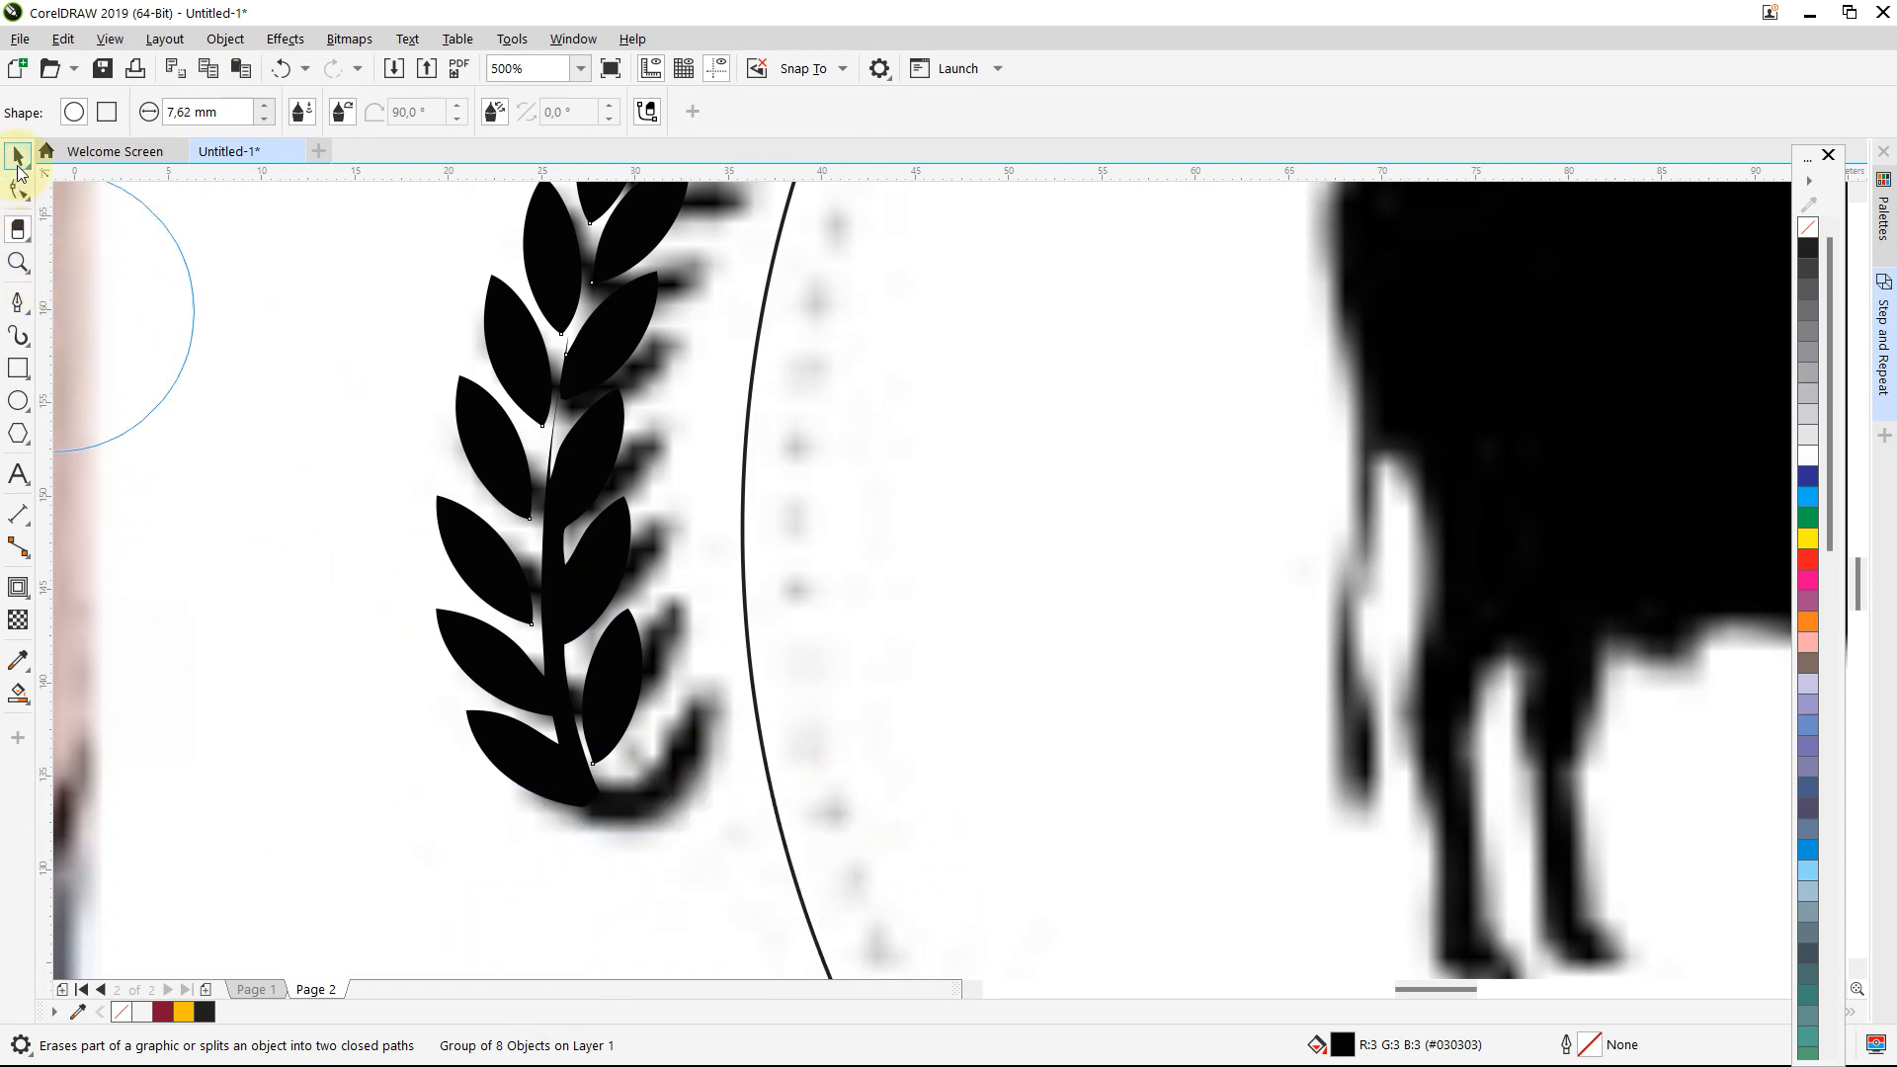
{"action": "left_click", "coordinate": [19, 169]}
{"action": "left_click", "coordinate": [554, 302]}
{"action": "scroll", "coordinate": [554, 303], "scroll_direction": "down", "scroll_amount": 2}
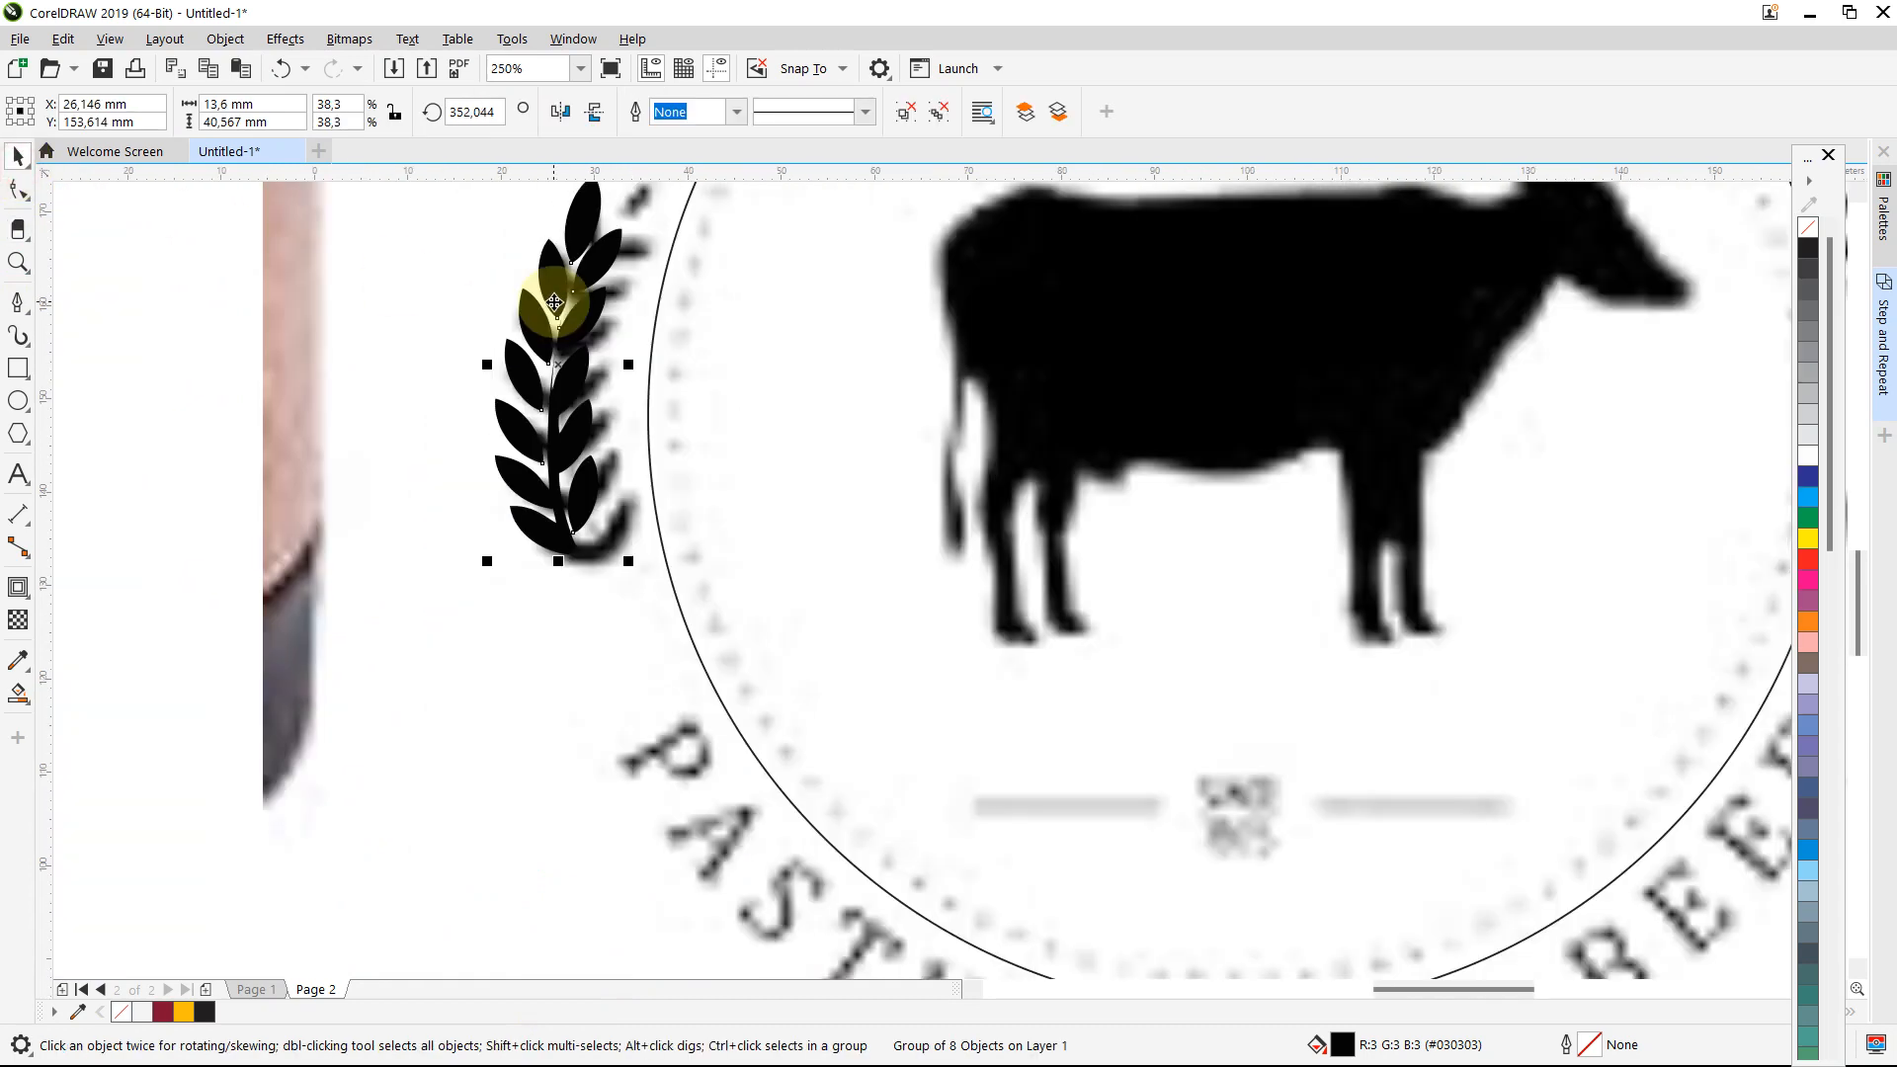
{"action": "scroll", "coordinate": [555, 303], "scroll_direction": "down", "scroll_amount": 2}
{"action": "left_click", "coordinate": [482, 257]}
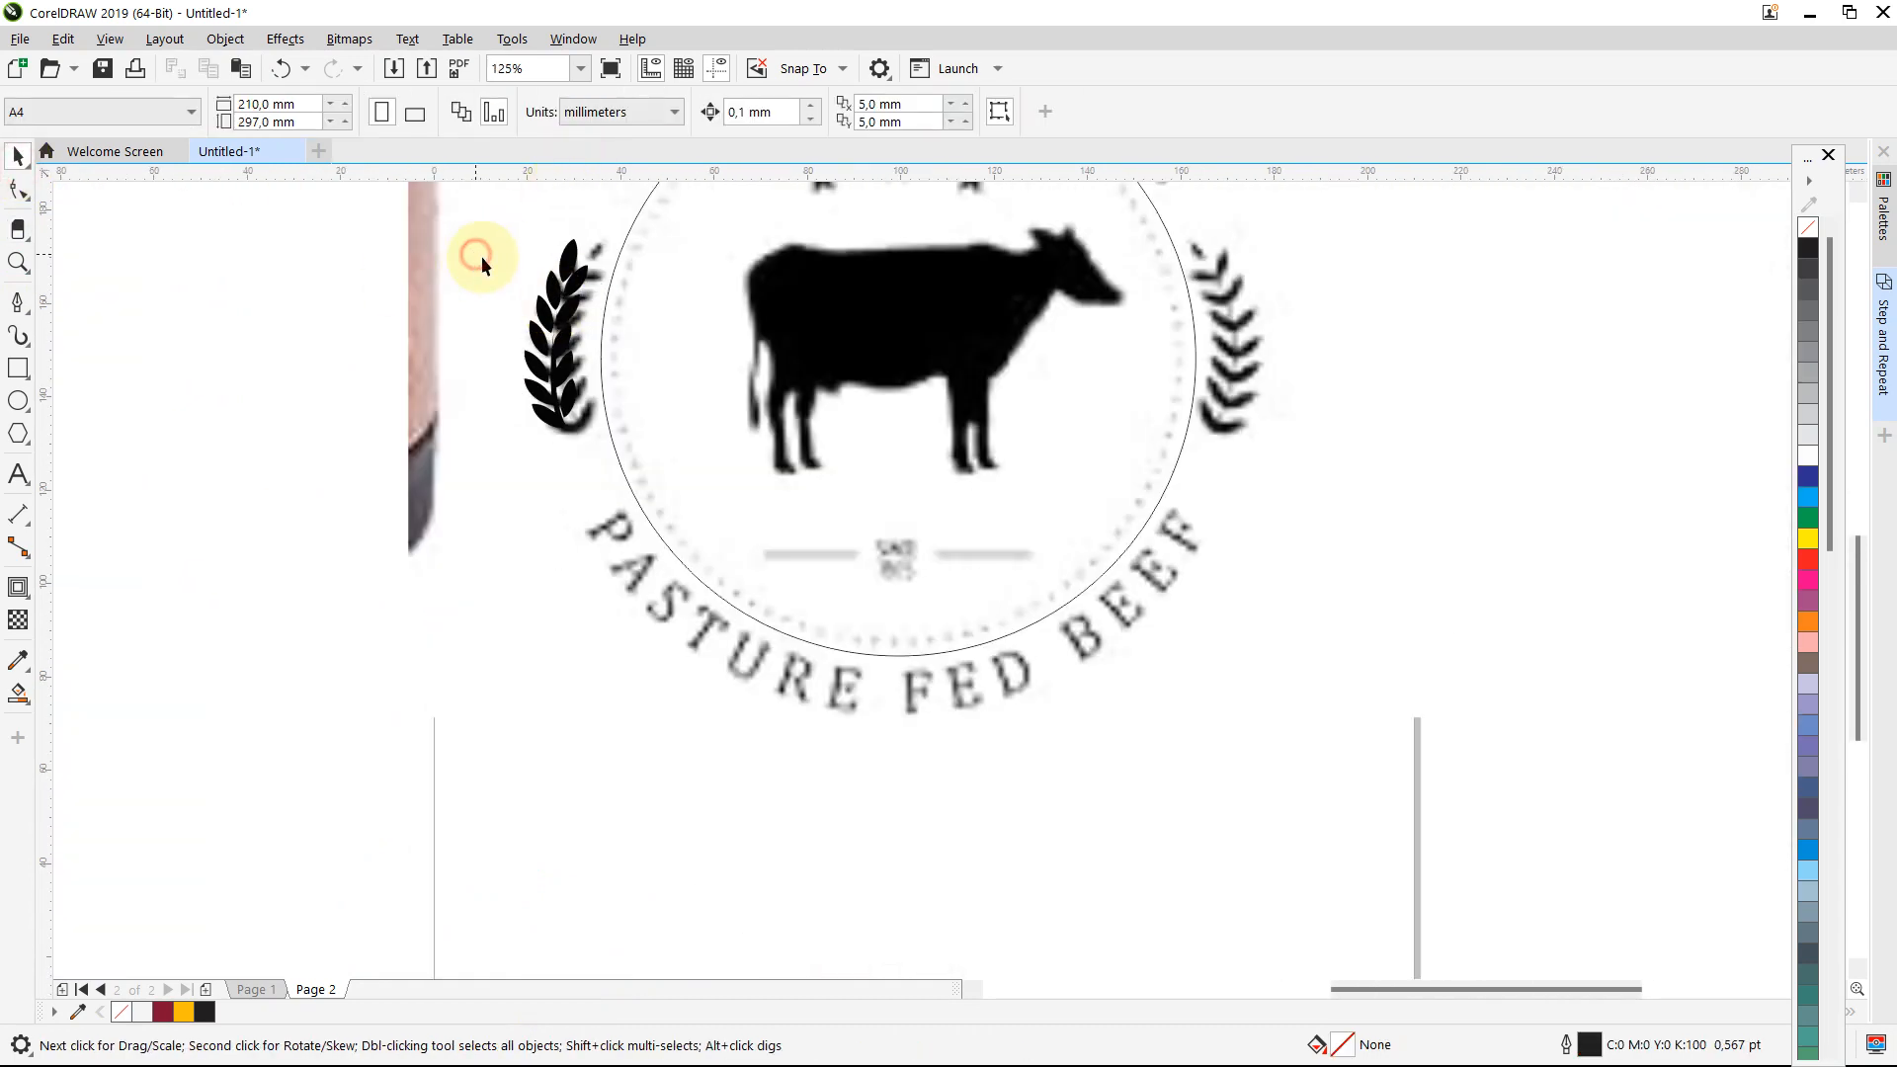
Step: Duplicate the wheat ear onto the logo's right wheat ear, mirror the copy horizontally, and align the tops of both ears
{"action": "left_click", "coordinate": [552, 311]}
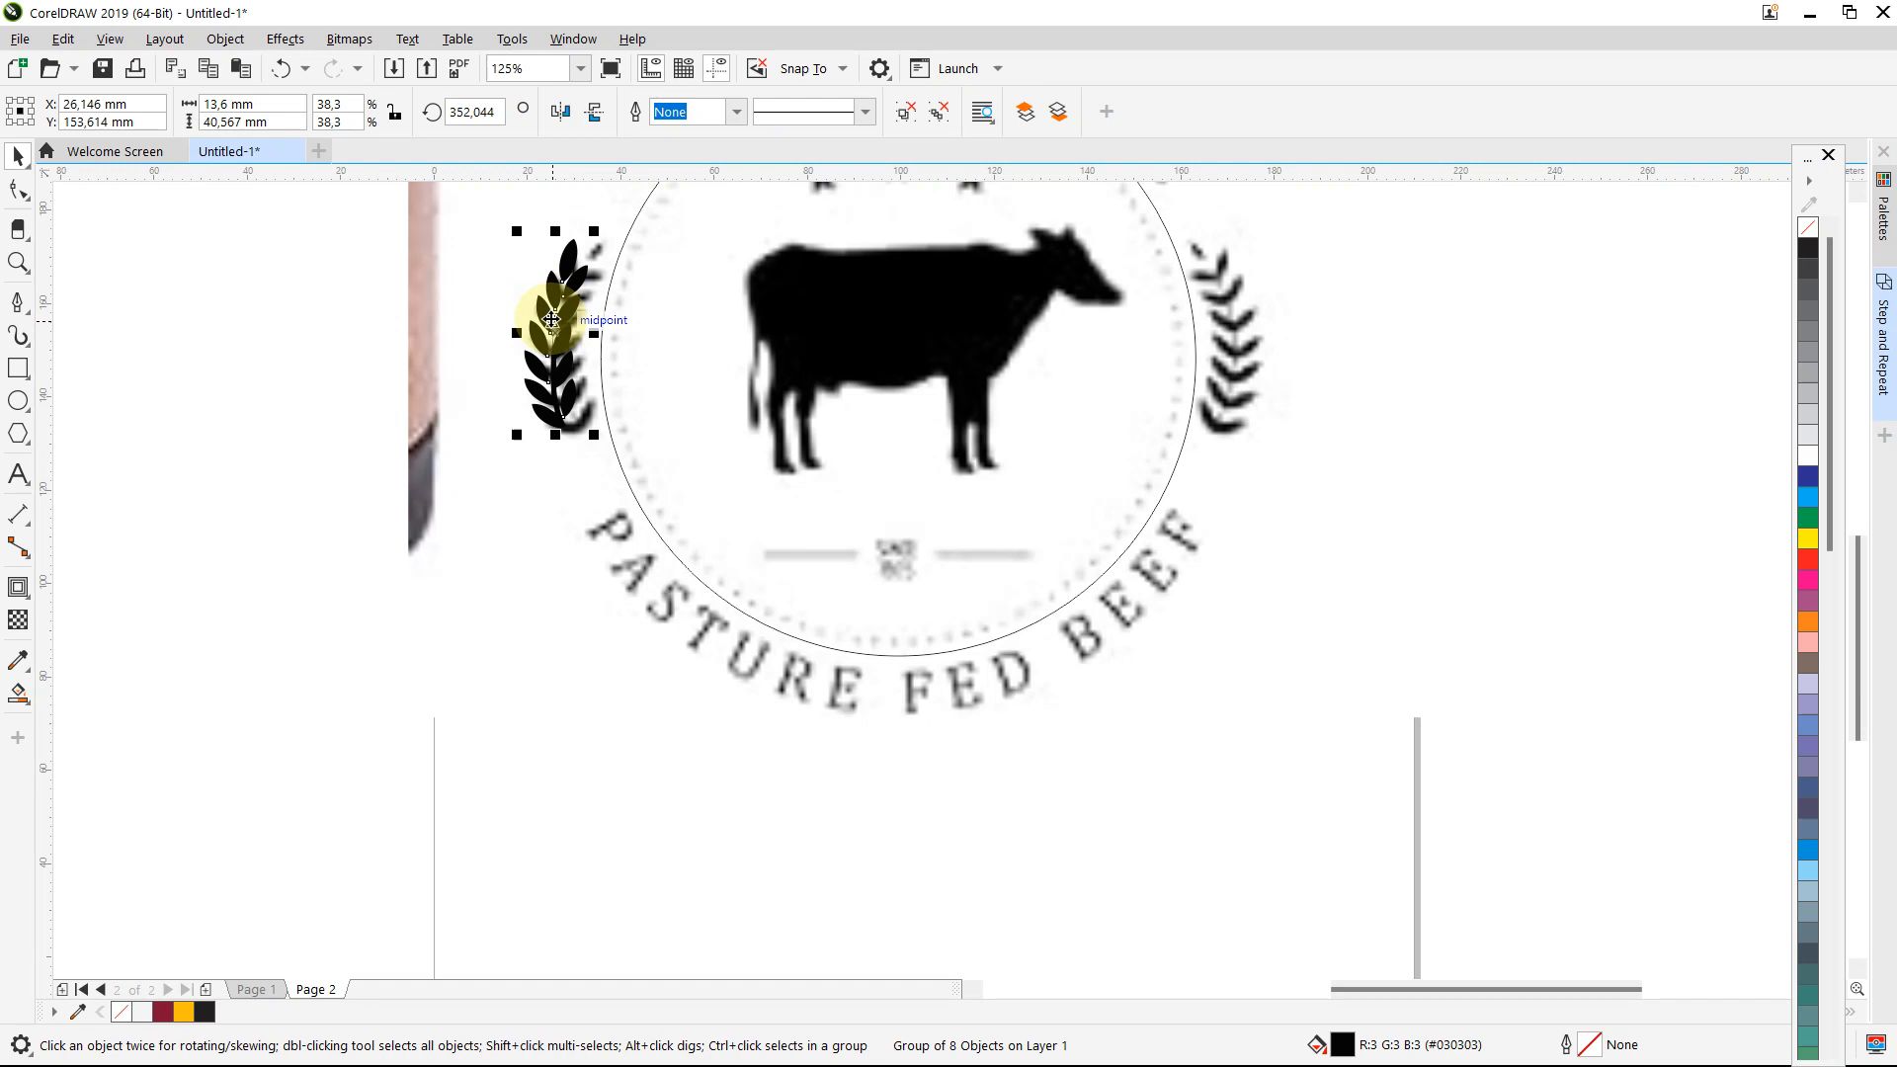
{"action": "key", "text": "ctrl+d"}
{"action": "left_click_drag", "start_coordinate": [553, 321], "coordinate": [1231, 355]}
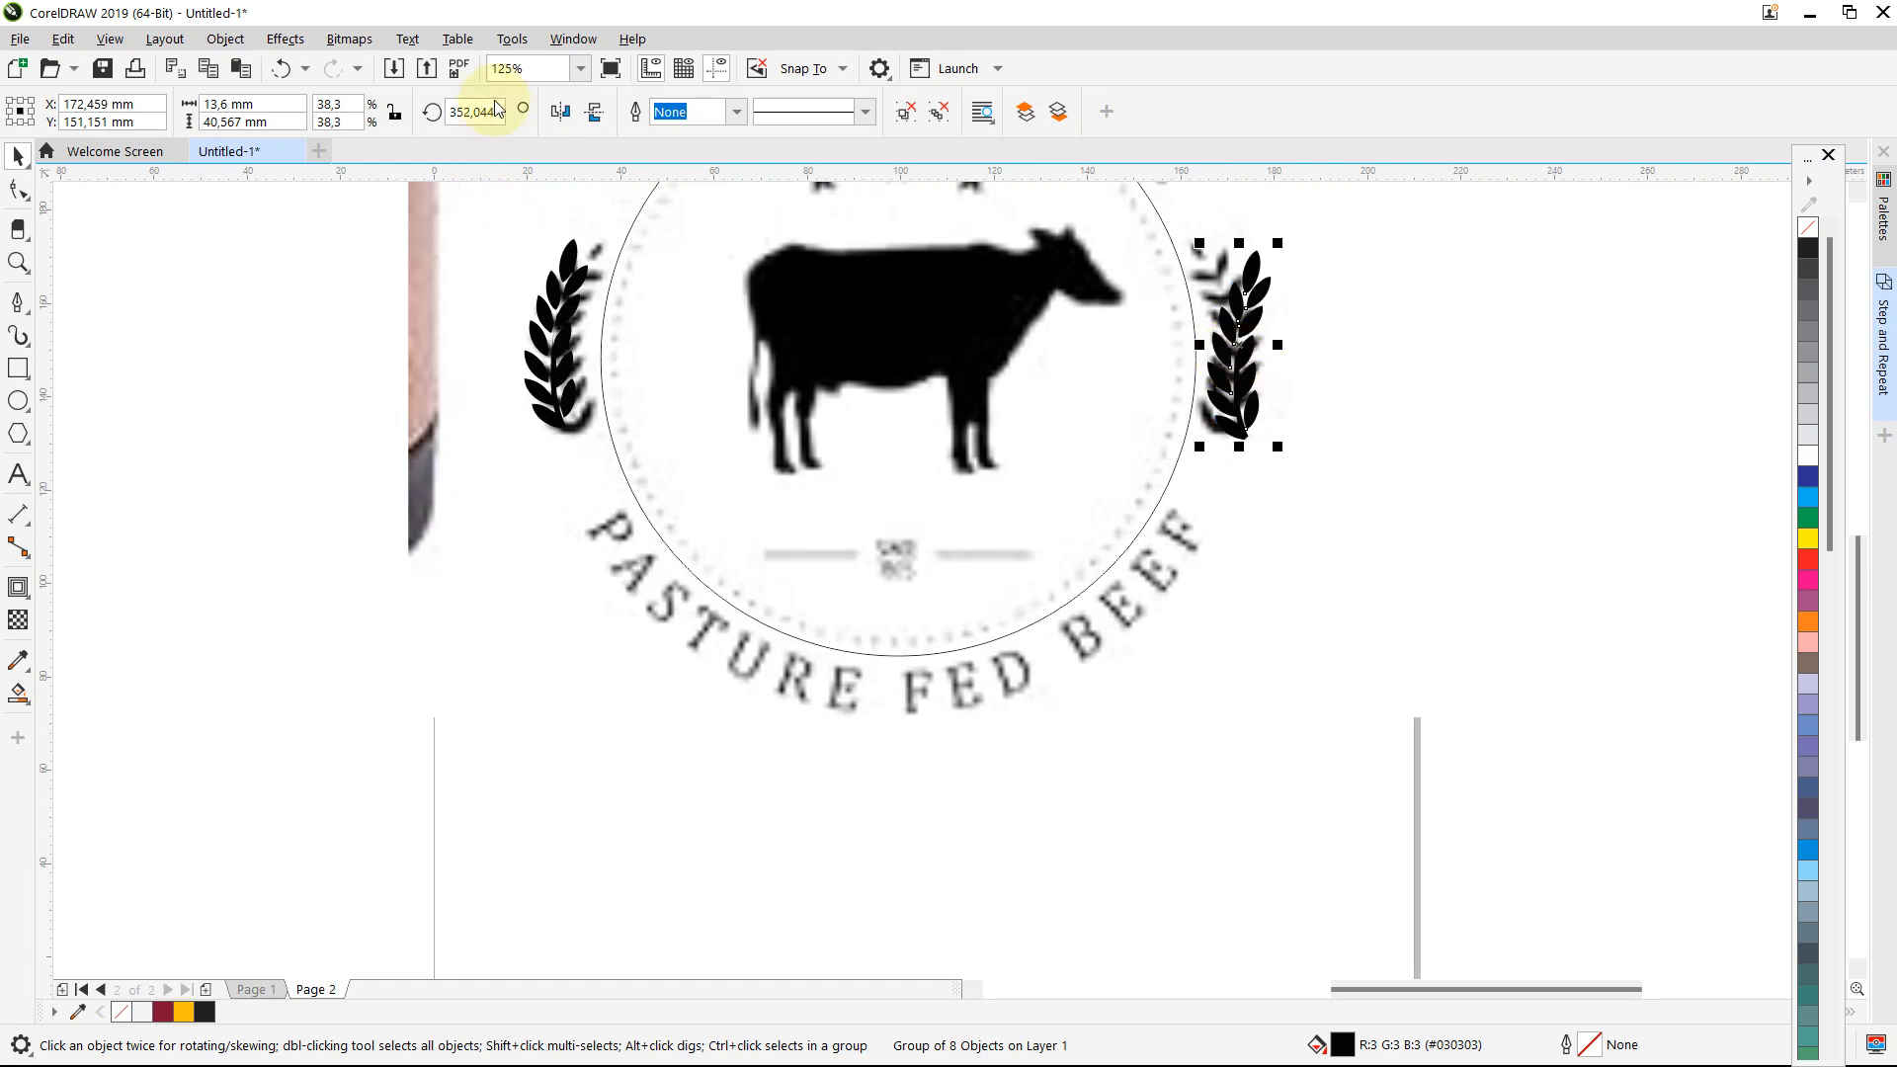
{"action": "left_click", "coordinate": [559, 111]}
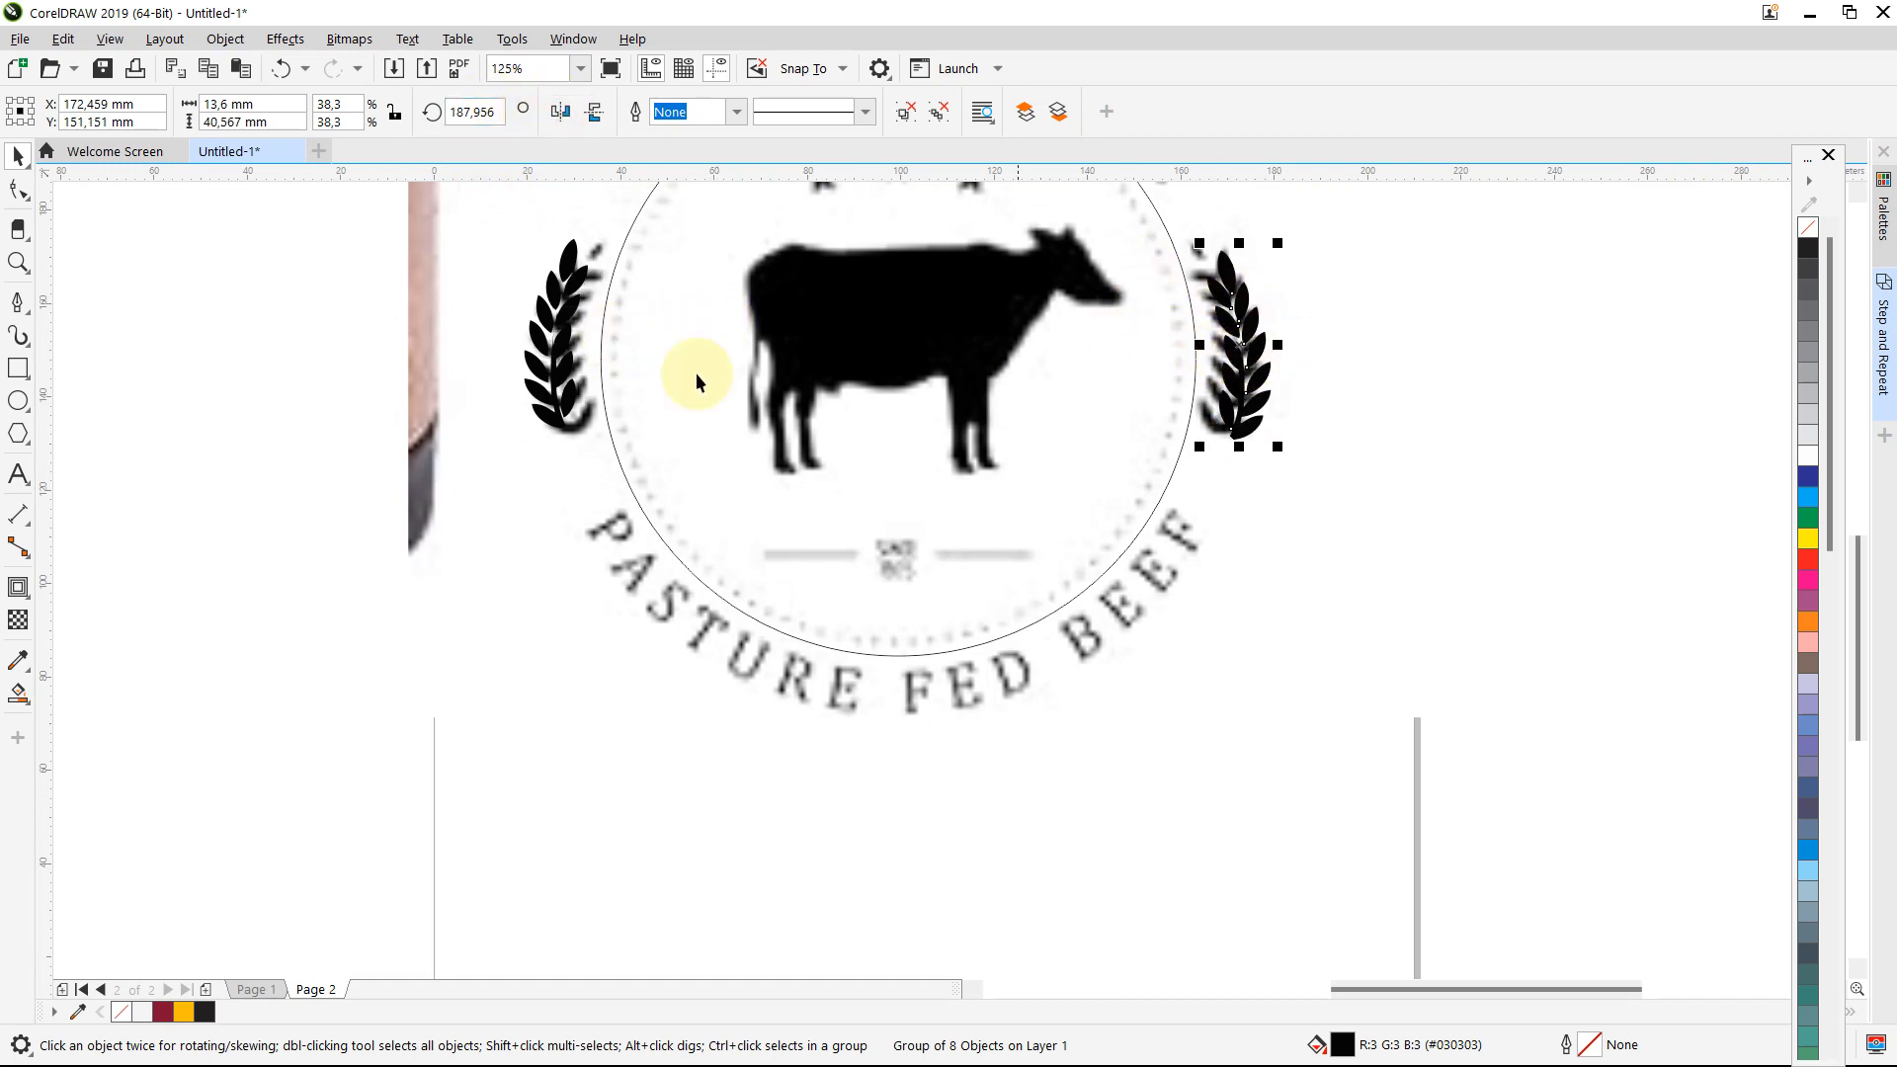
{"action": "left_click", "coordinate": [561, 350], "text": "shift"}
{"action": "key", "text": "t"}
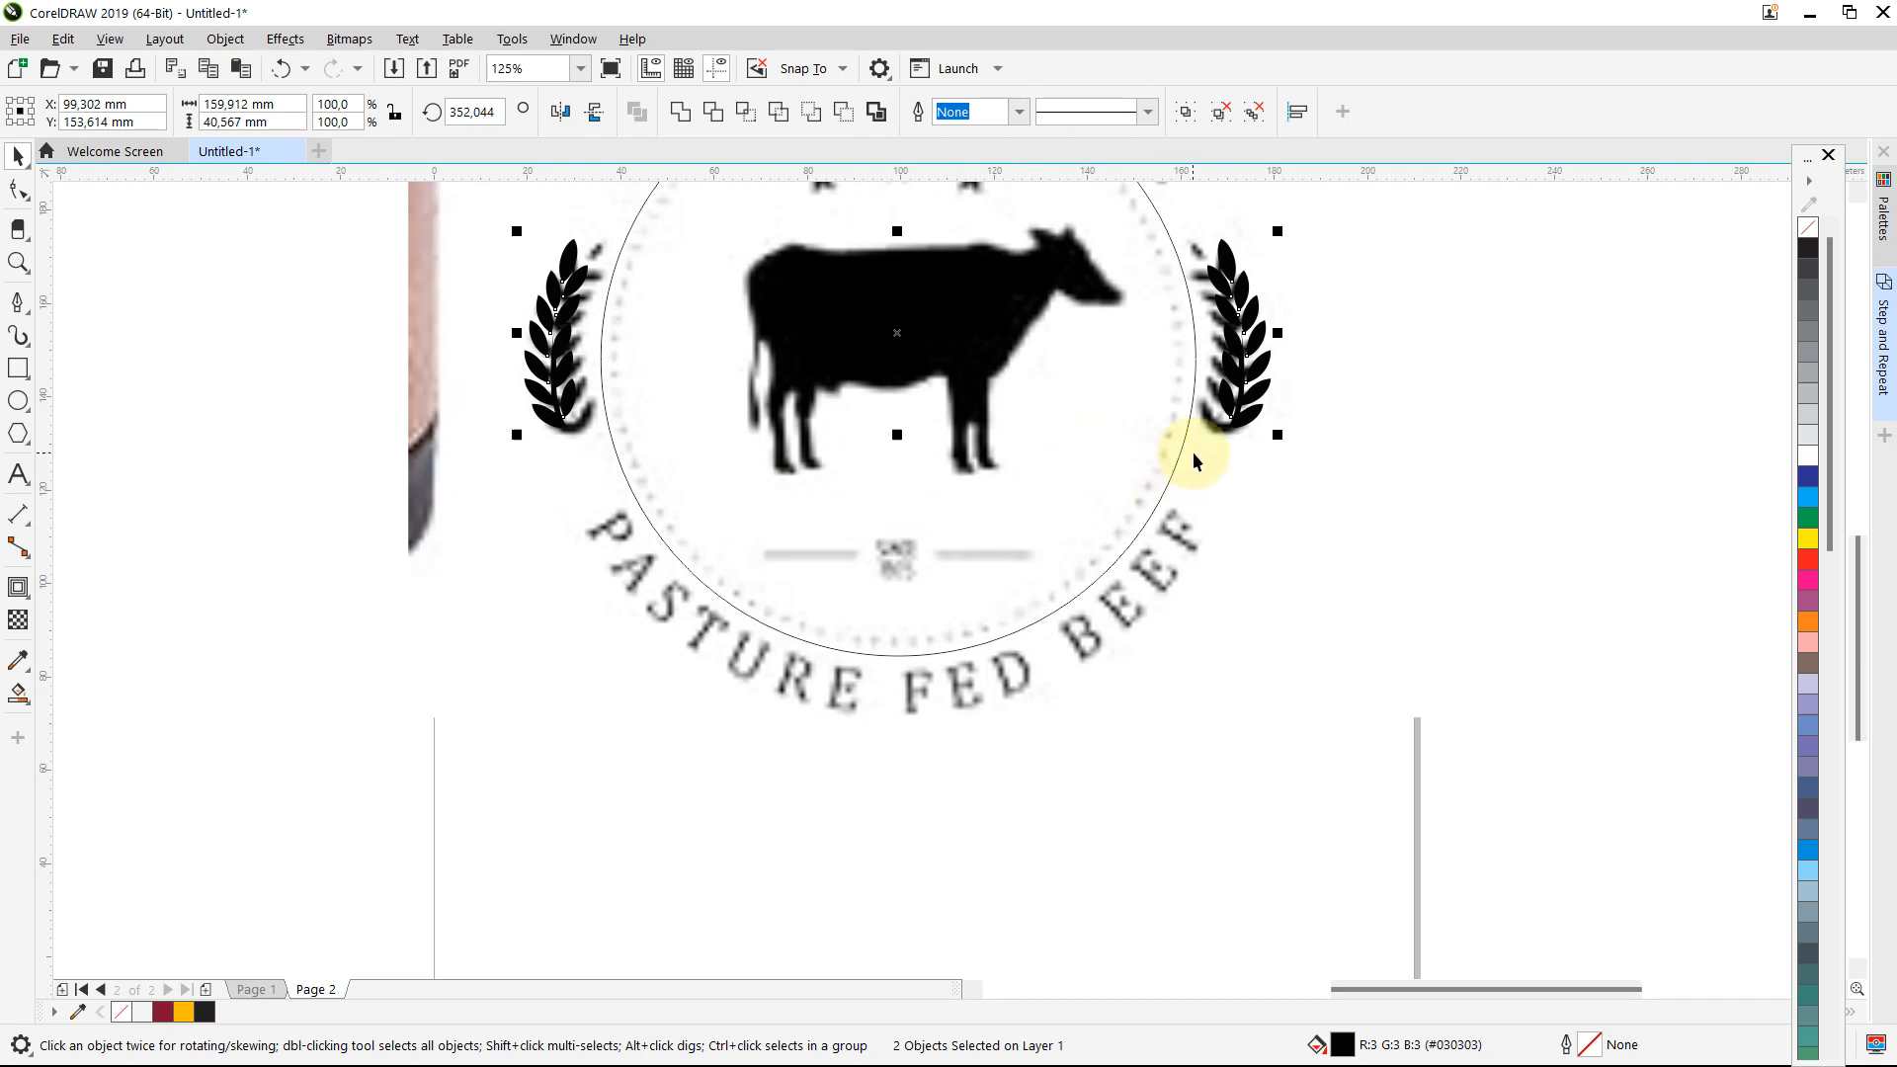
Step: Fill both wheat ears with red and place a horizontal guideline at their base, at about Y 133.5 mm
{"action": "left_click", "coordinate": [1808, 559]}
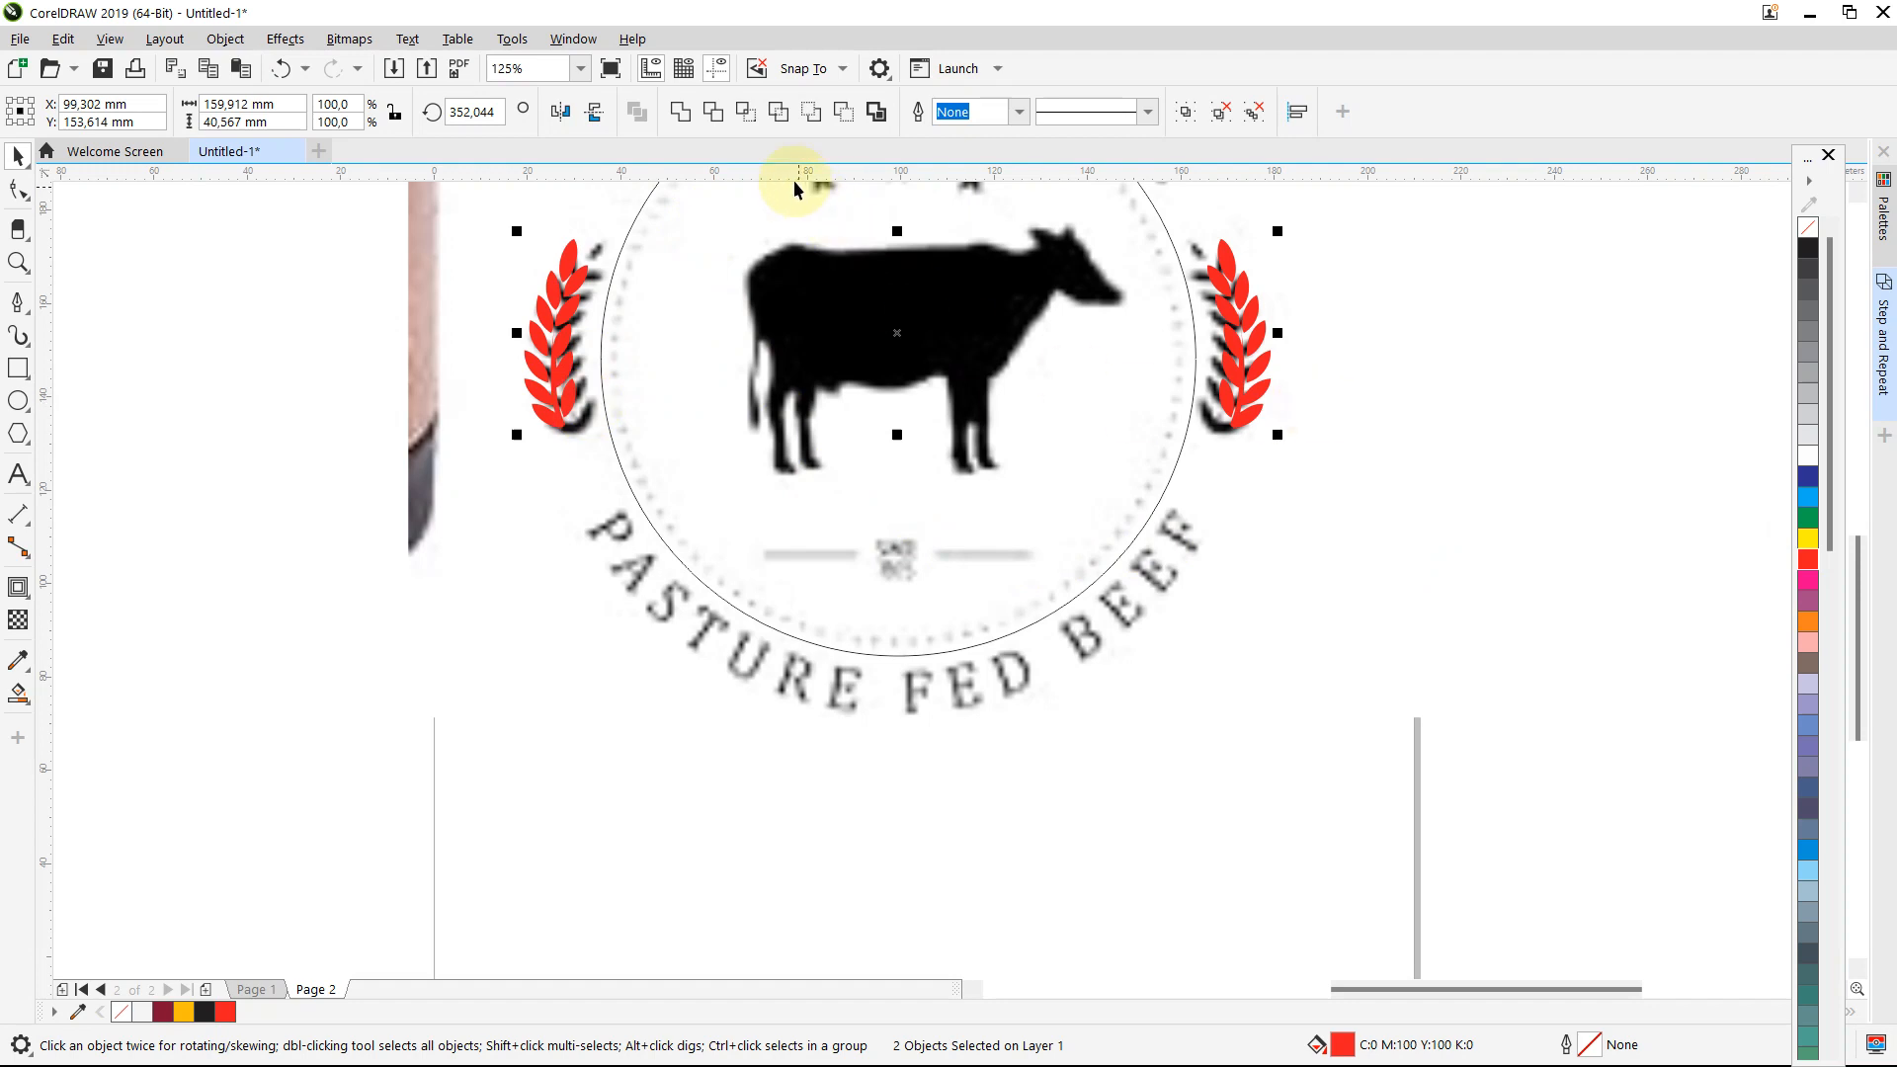
{"action": "left_click_drag", "start_coordinate": [773, 307], "coordinate": [775, 427]}
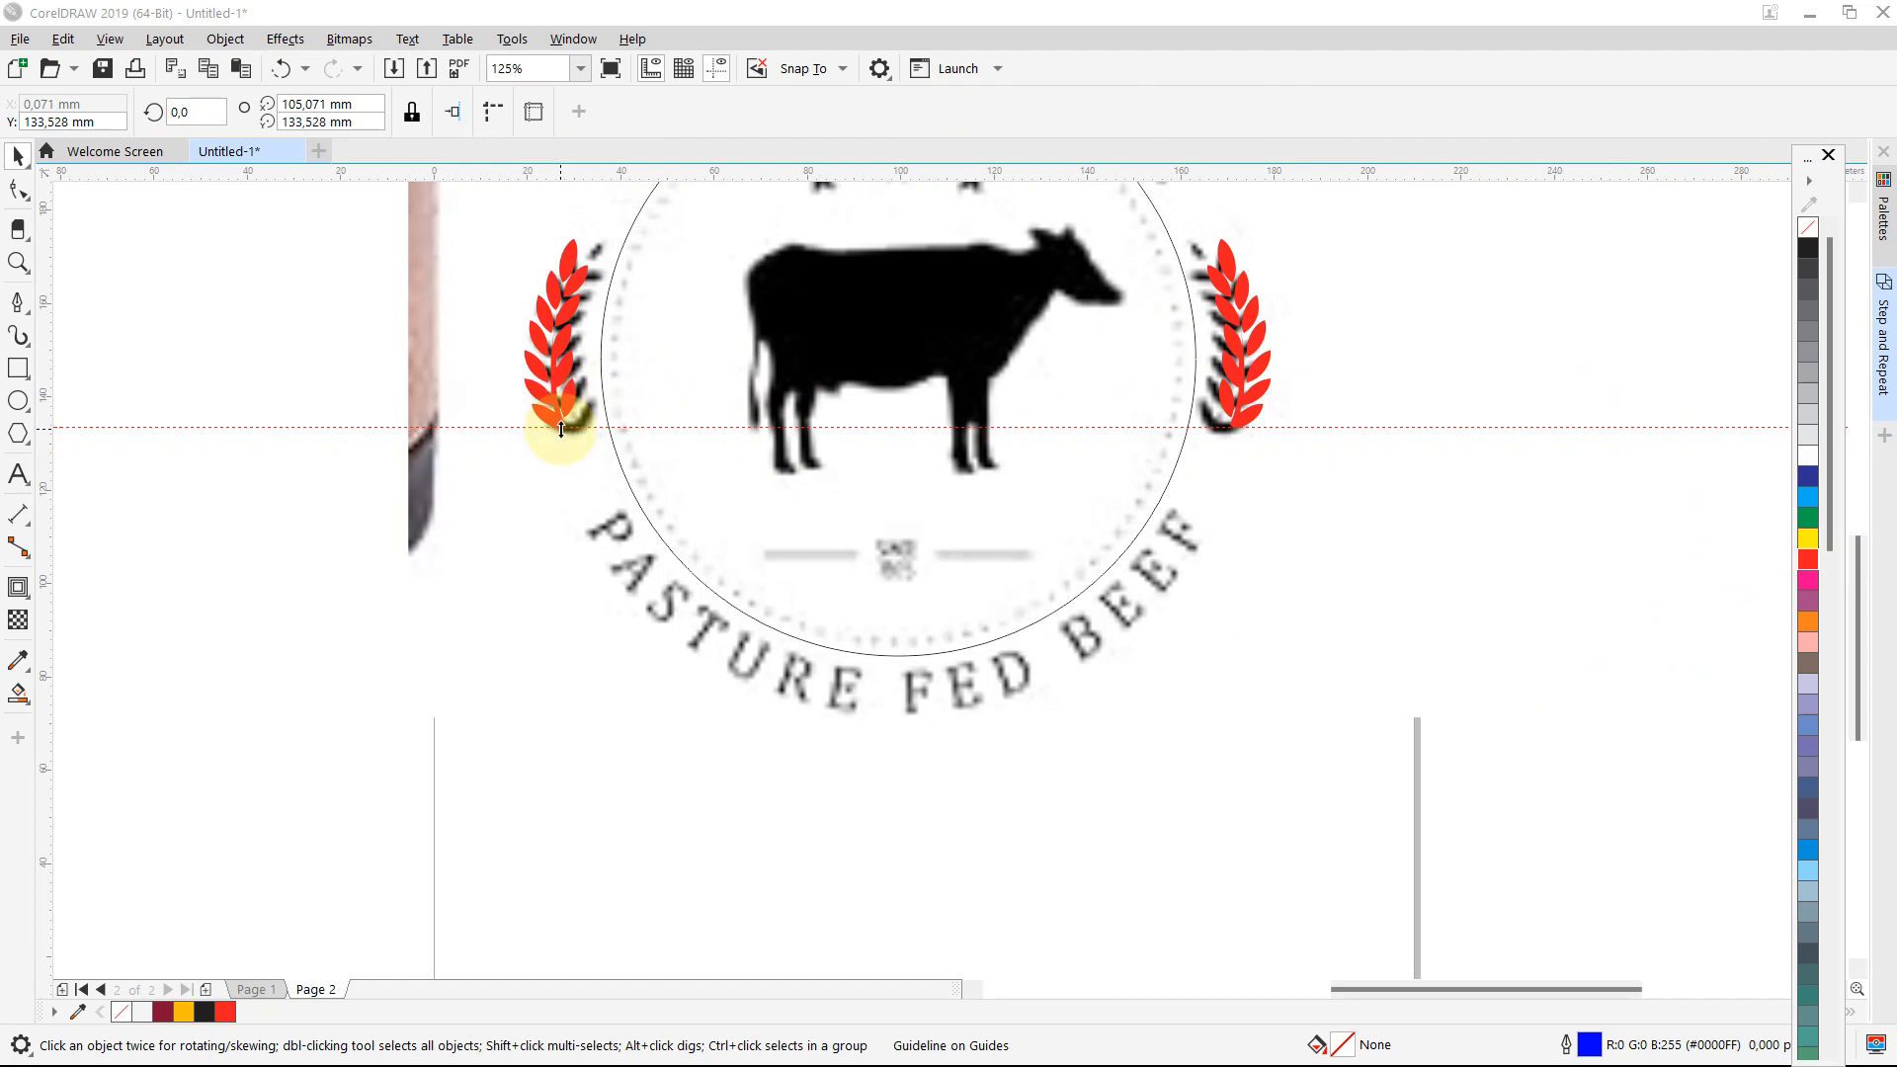
{"action": "left_click", "coordinate": [1259, 727]}
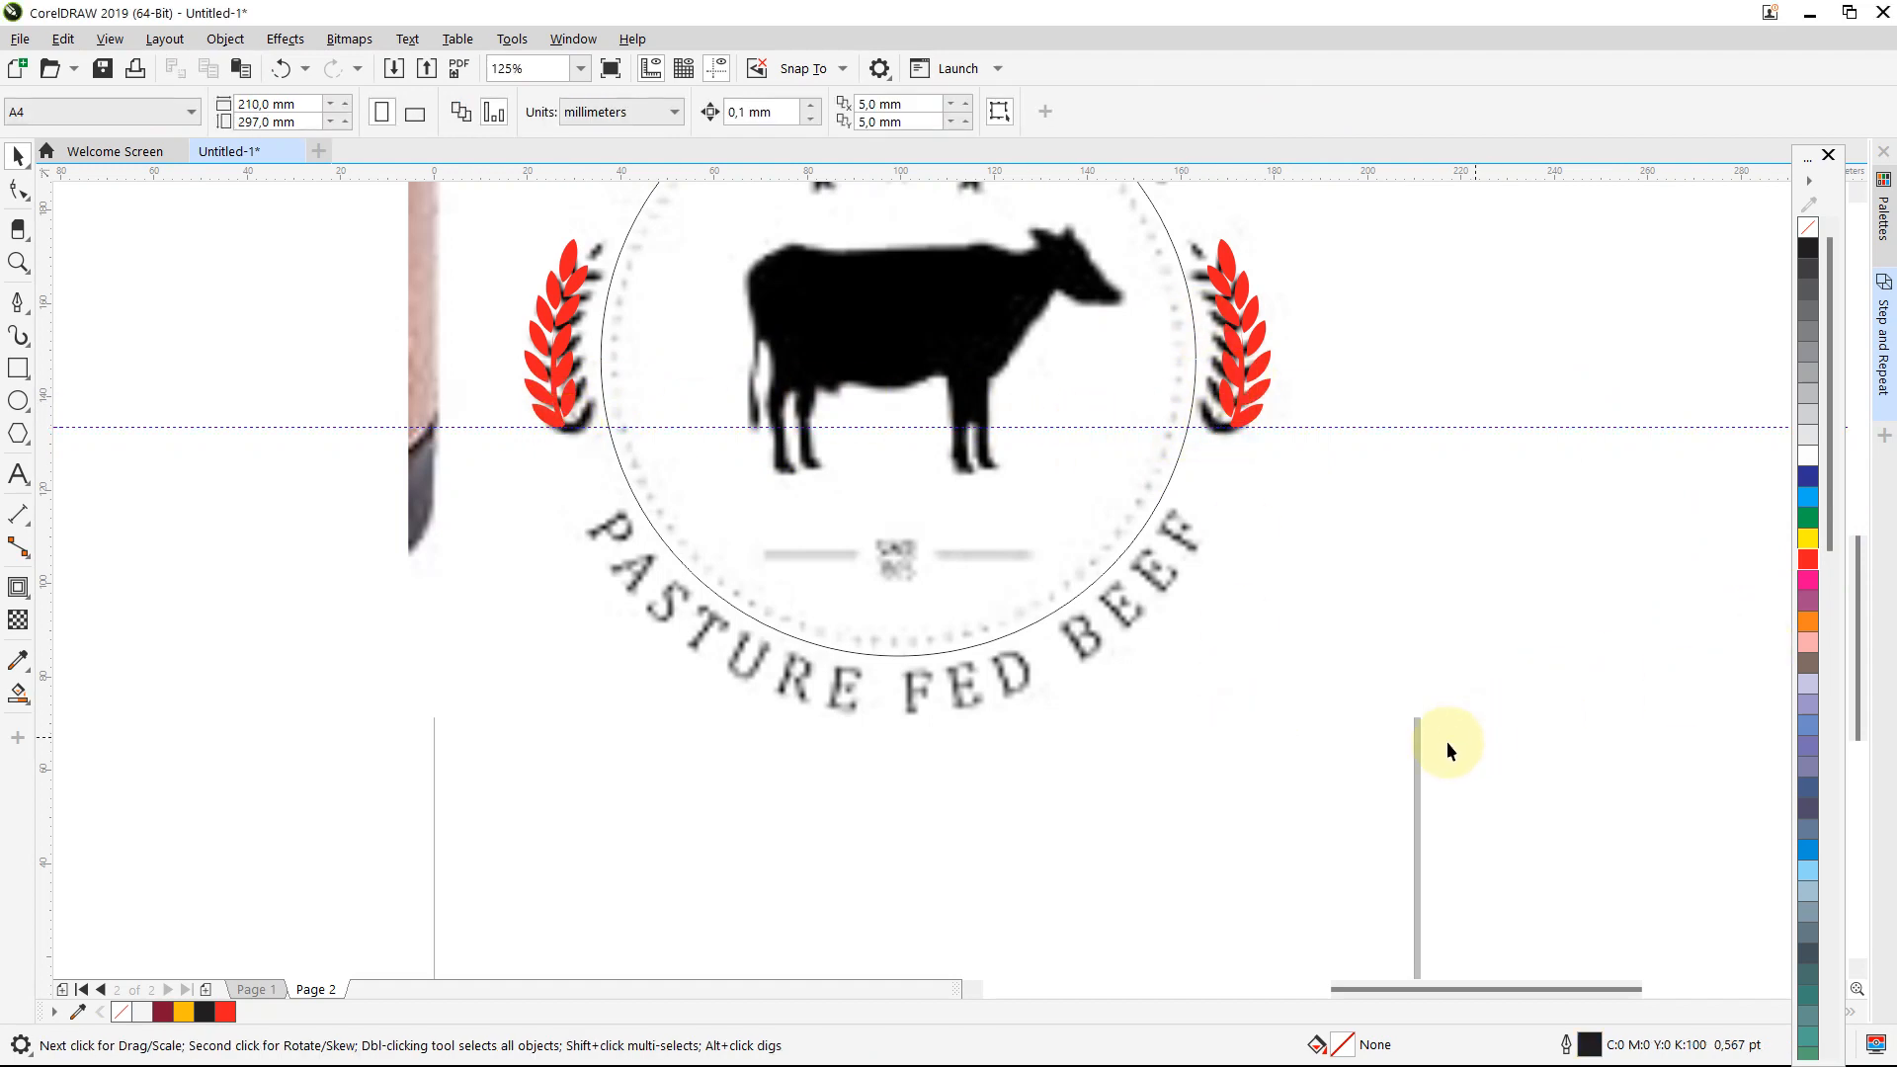
{"action": "scroll", "coordinate": [1322, 680], "scroll_direction": "down", "scroll_amount": 2}
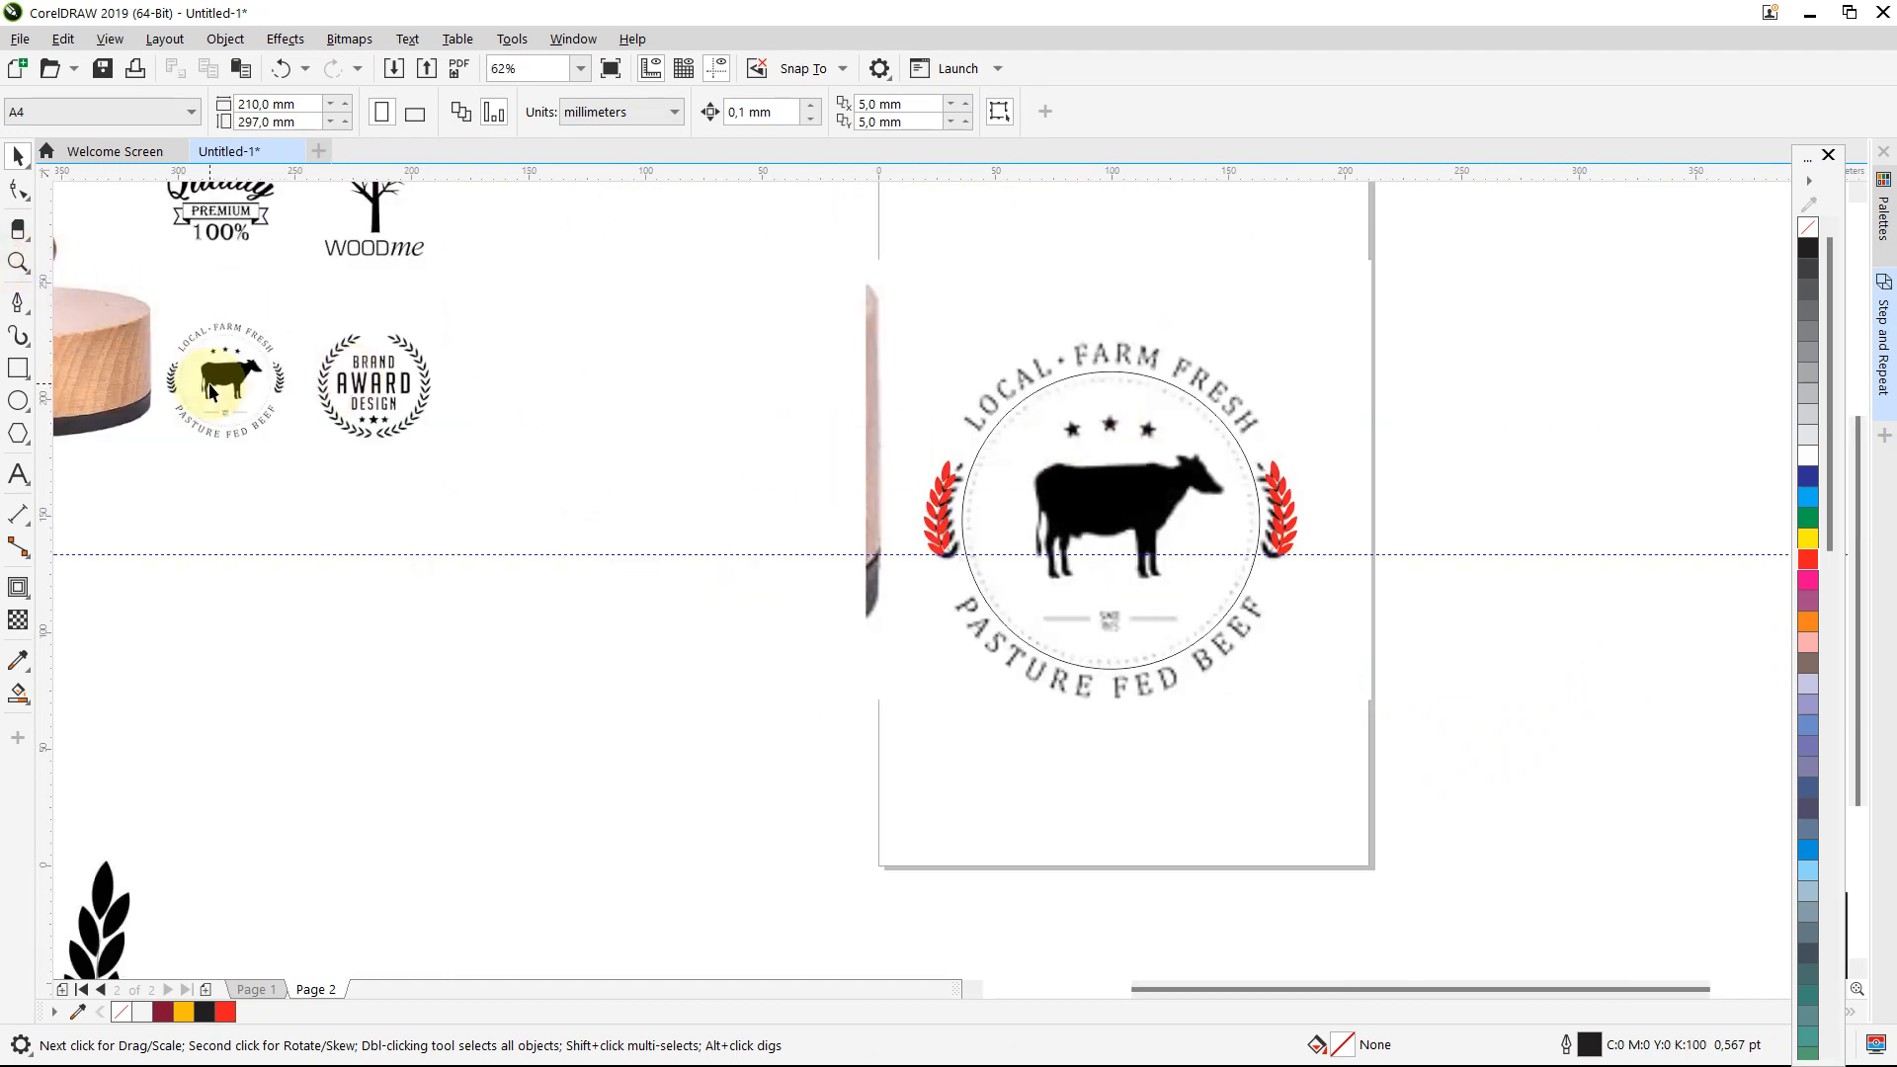
{"action": "key", "text": "x"}
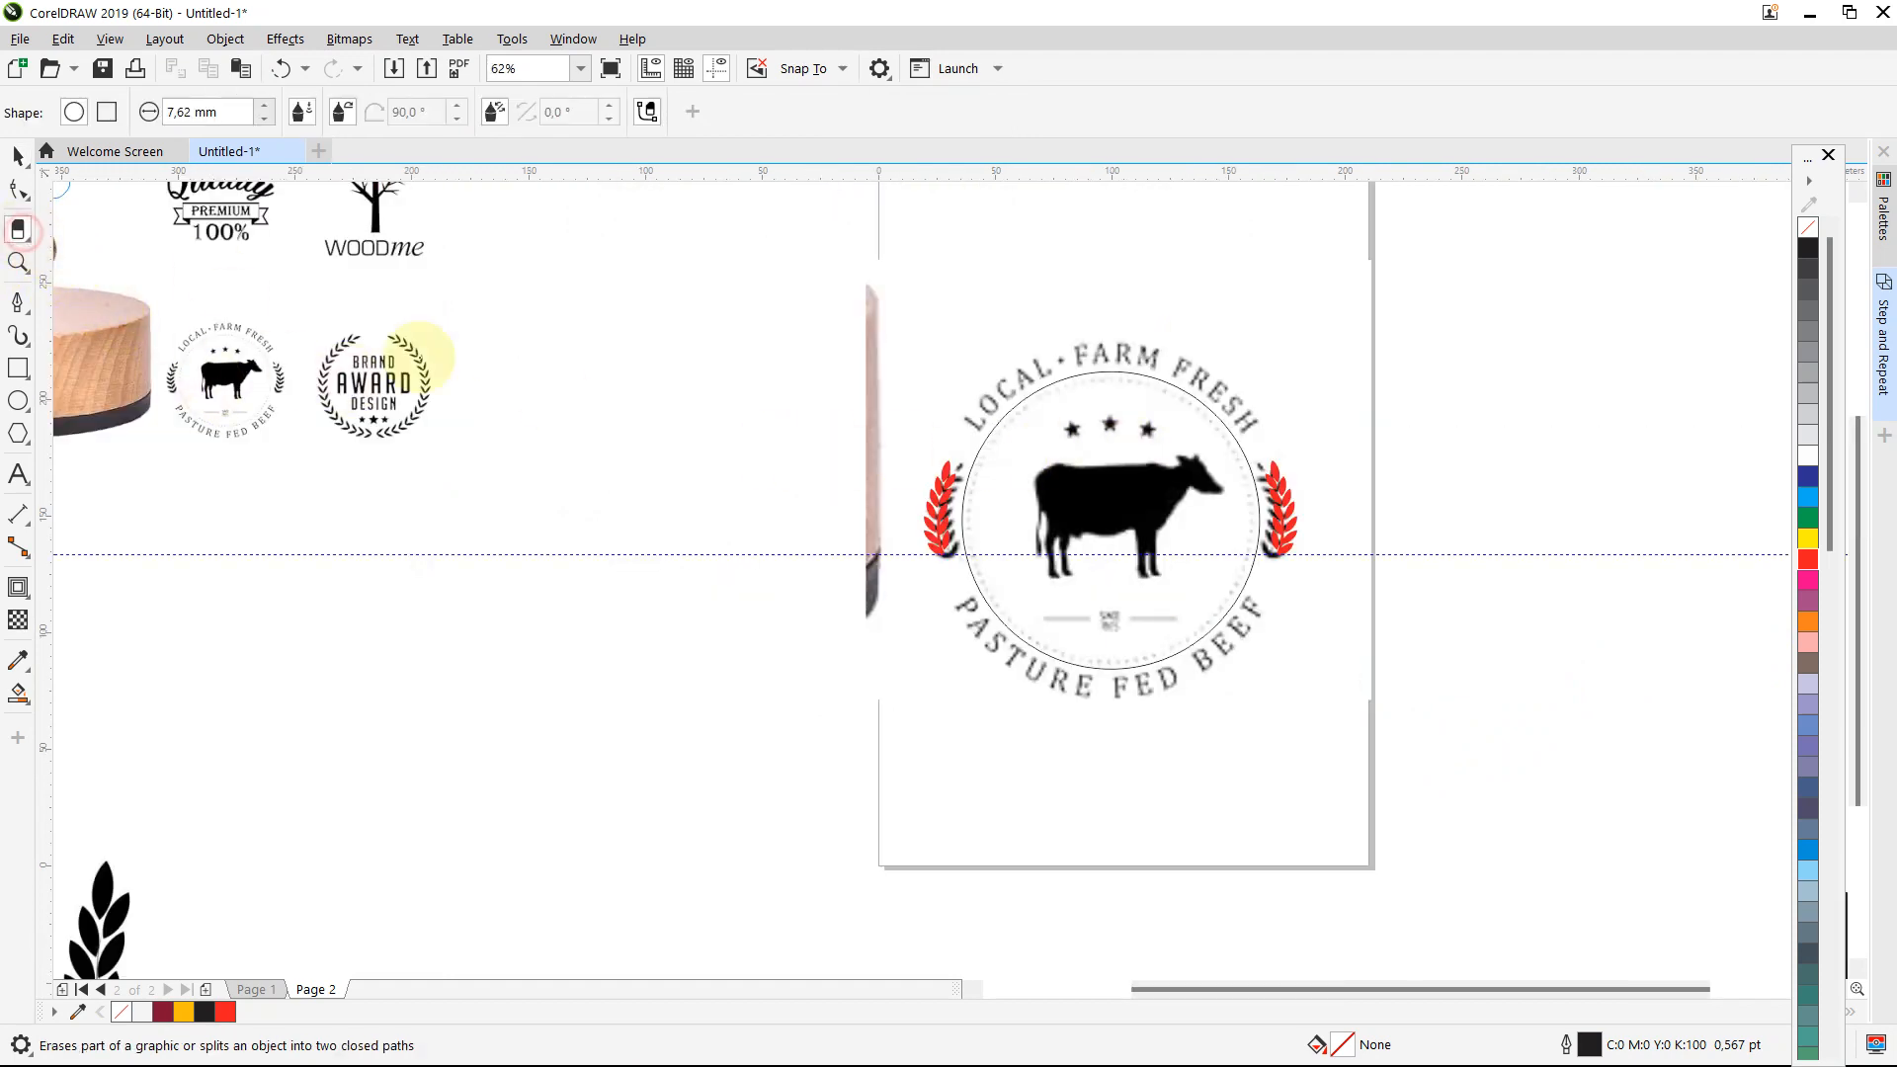
{"action": "left_click", "coordinate": [16, 262]}
{"action": "left_click", "coordinate": [1229, 510]}
{"action": "right_click", "coordinate": [1230, 512]}
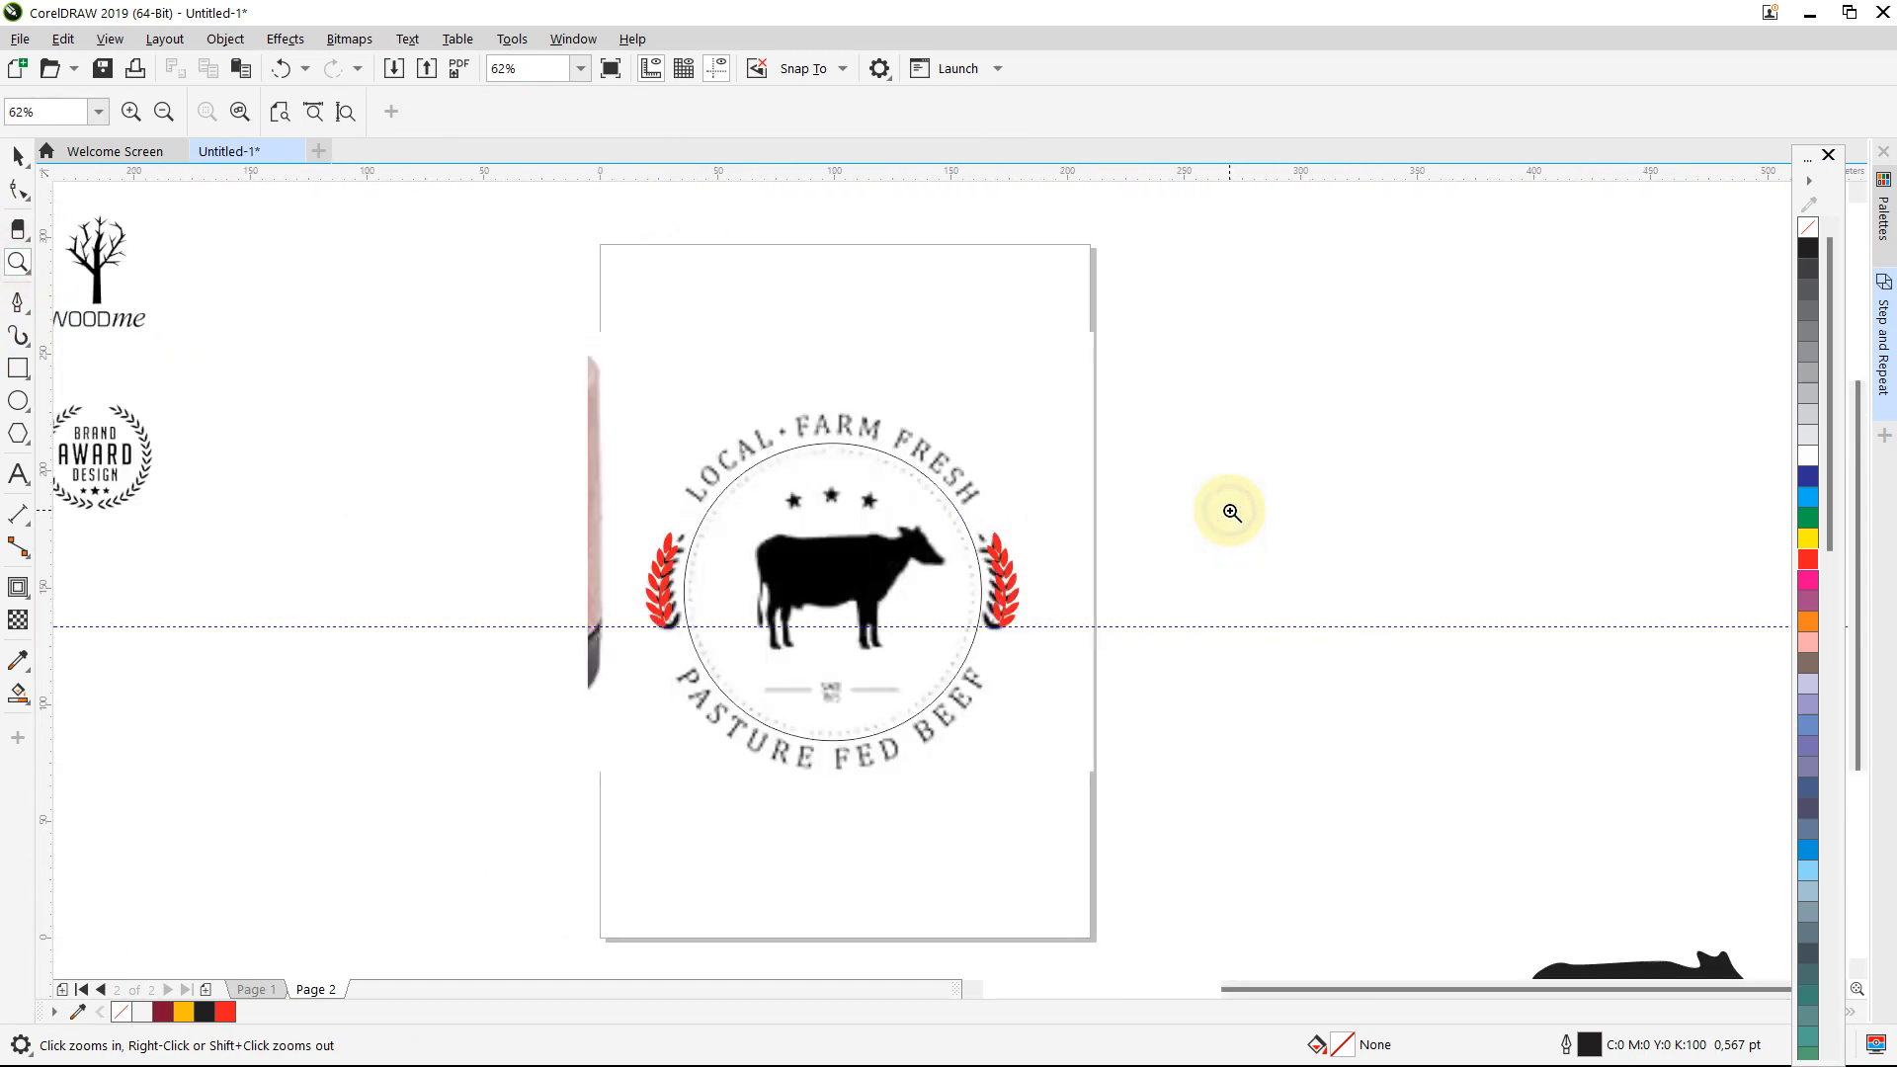
{"action": "left_click", "coordinate": [18, 156]}
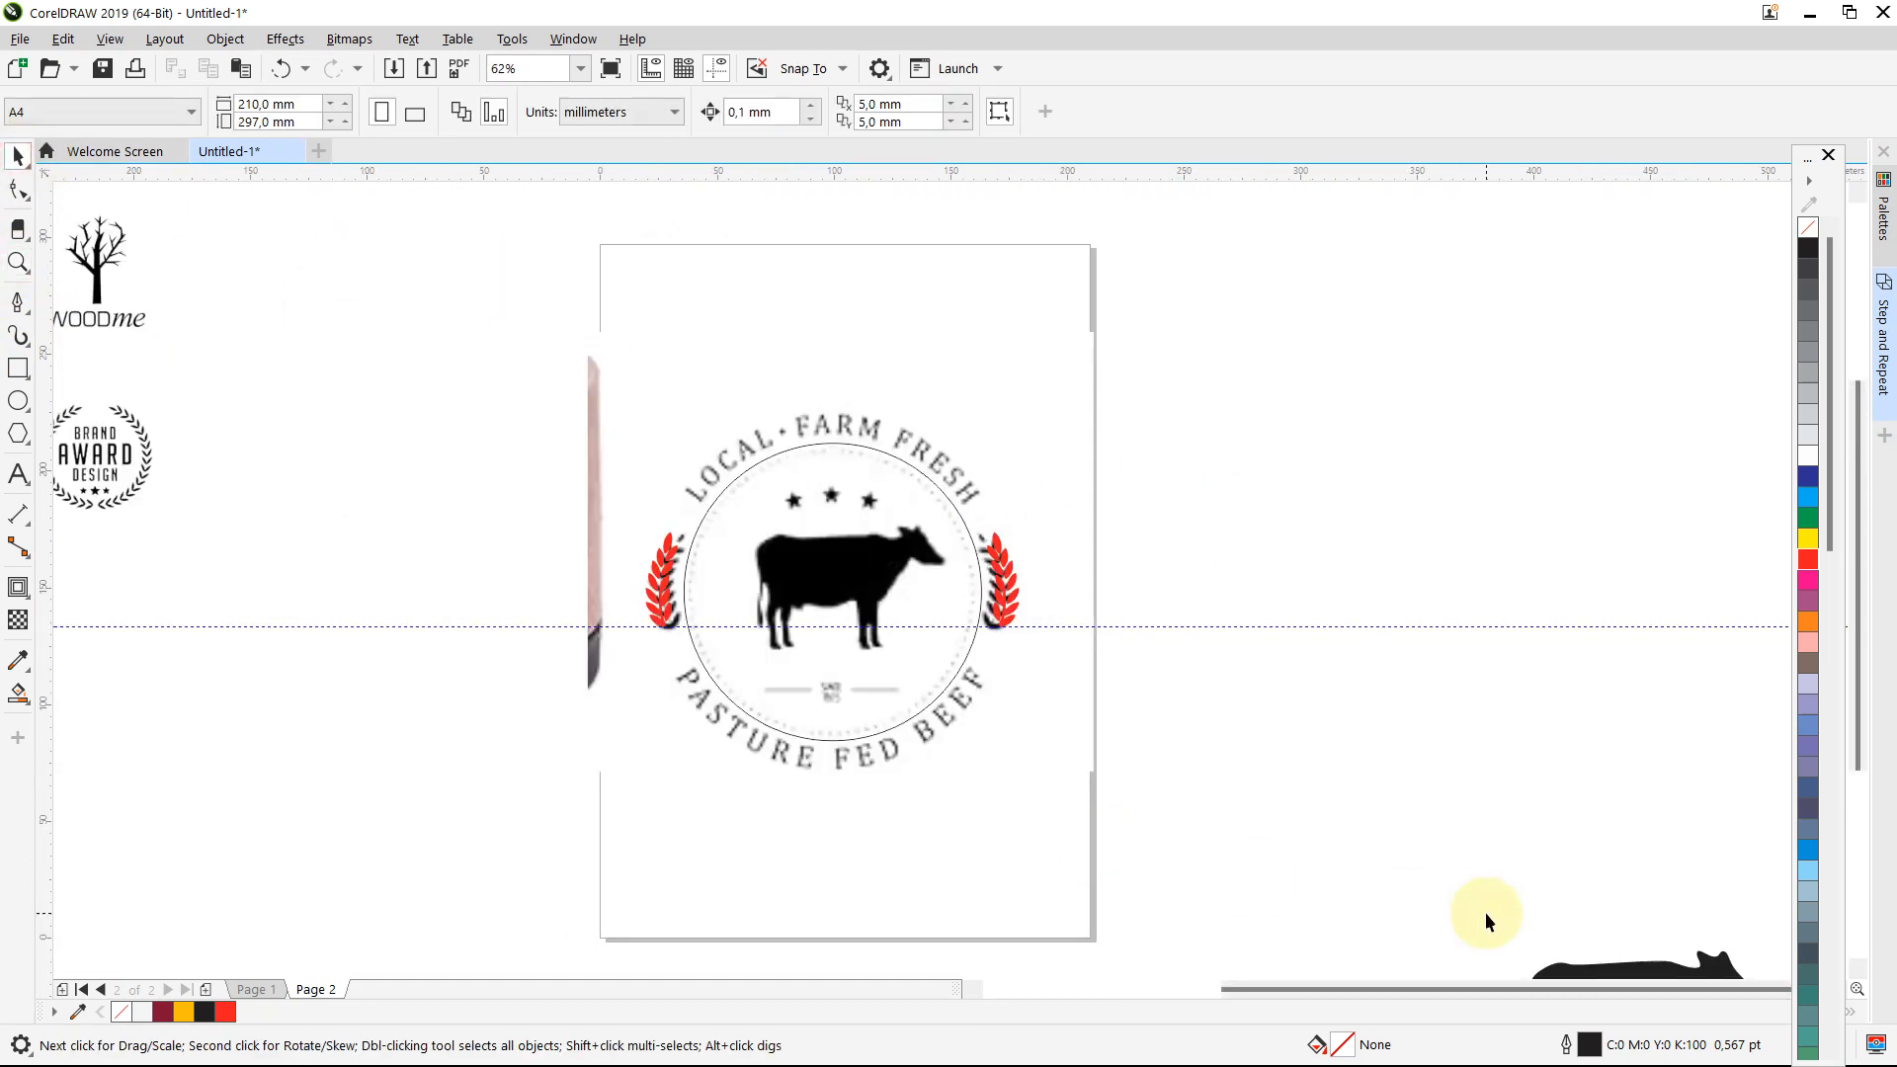
Step: Move the vector cow onto the logo, fill it with red, and shrink it to about 70 x 46 mm
{"action": "left_click", "coordinate": [1612, 964]}
{"action": "left_click_drag", "start_coordinate": [1037, 620], "coordinate": [806, 559]}
{"action": "left_click", "coordinate": [226, 1012]}
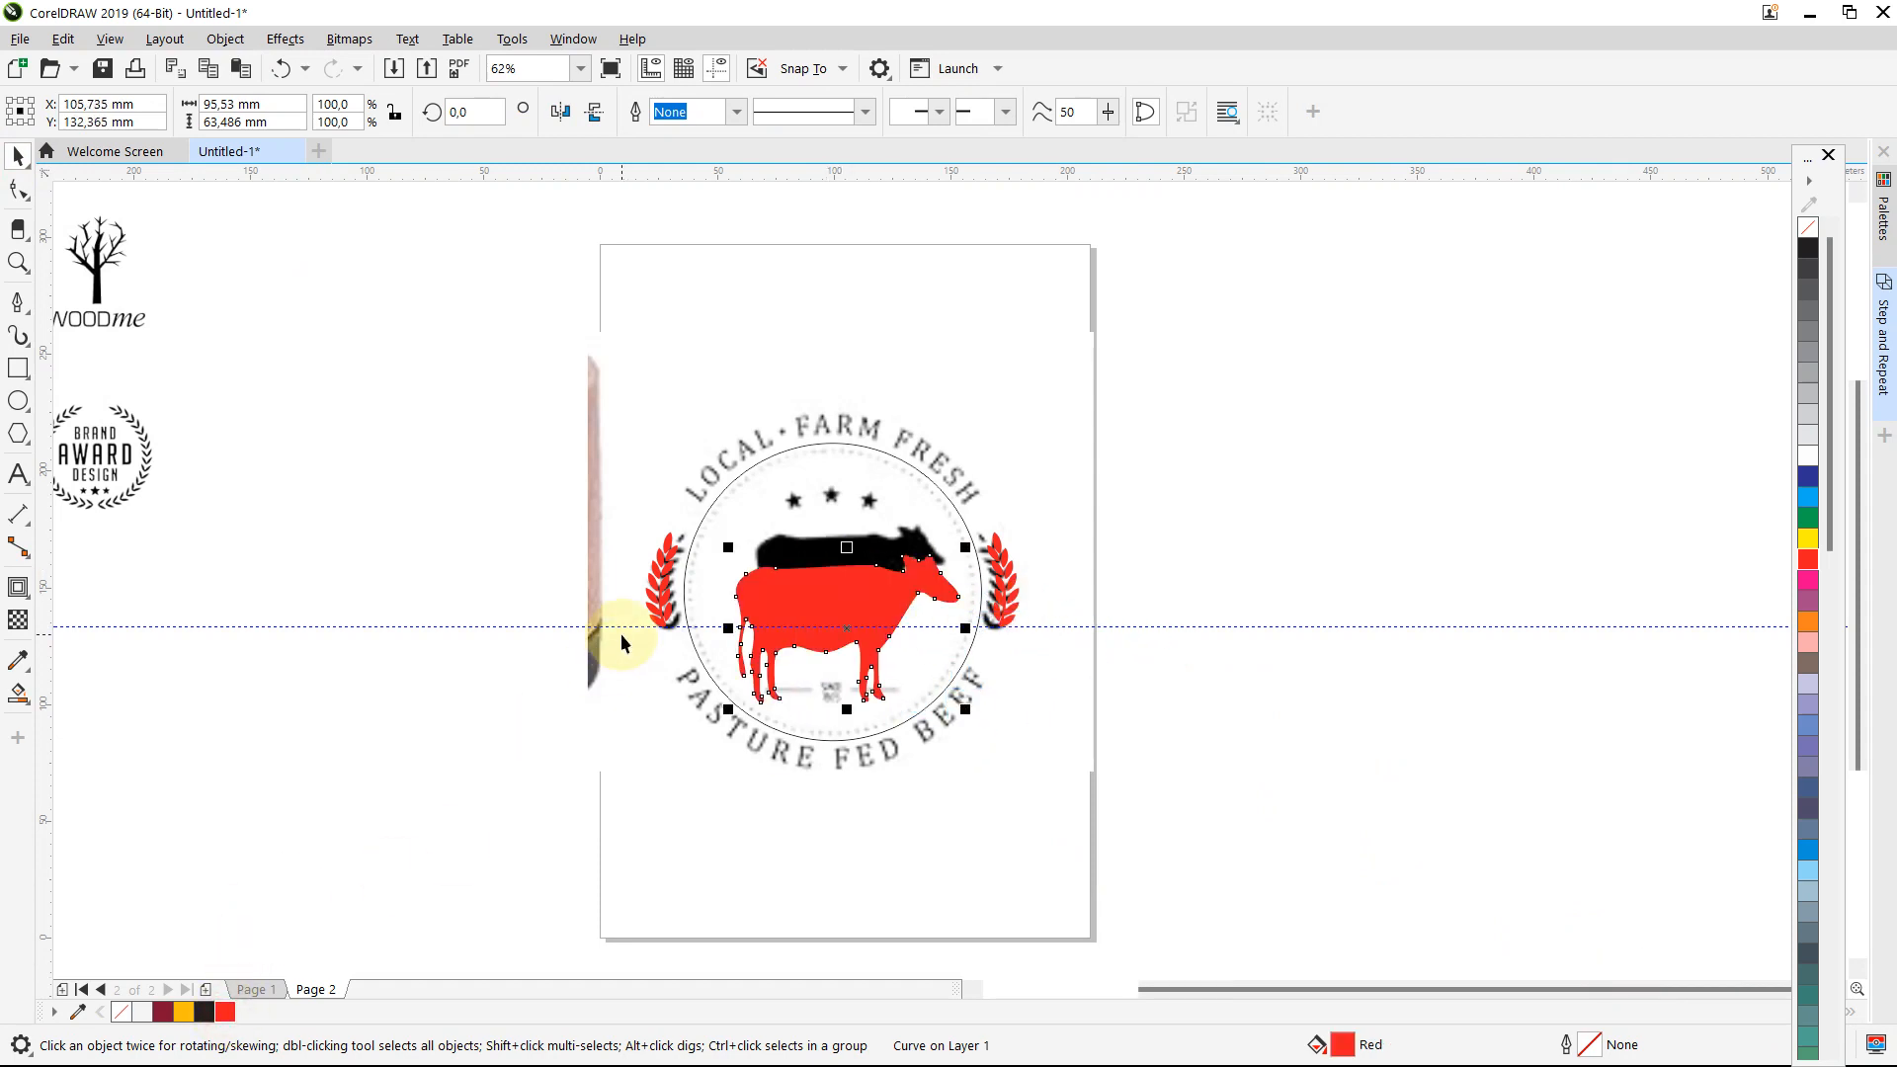
{"action": "scroll", "coordinate": [621, 632], "scroll_direction": "up", "scroll_amount": 3}
{"action": "scroll", "coordinate": [621, 632], "scroll_direction": "down", "scroll_amount": 1}
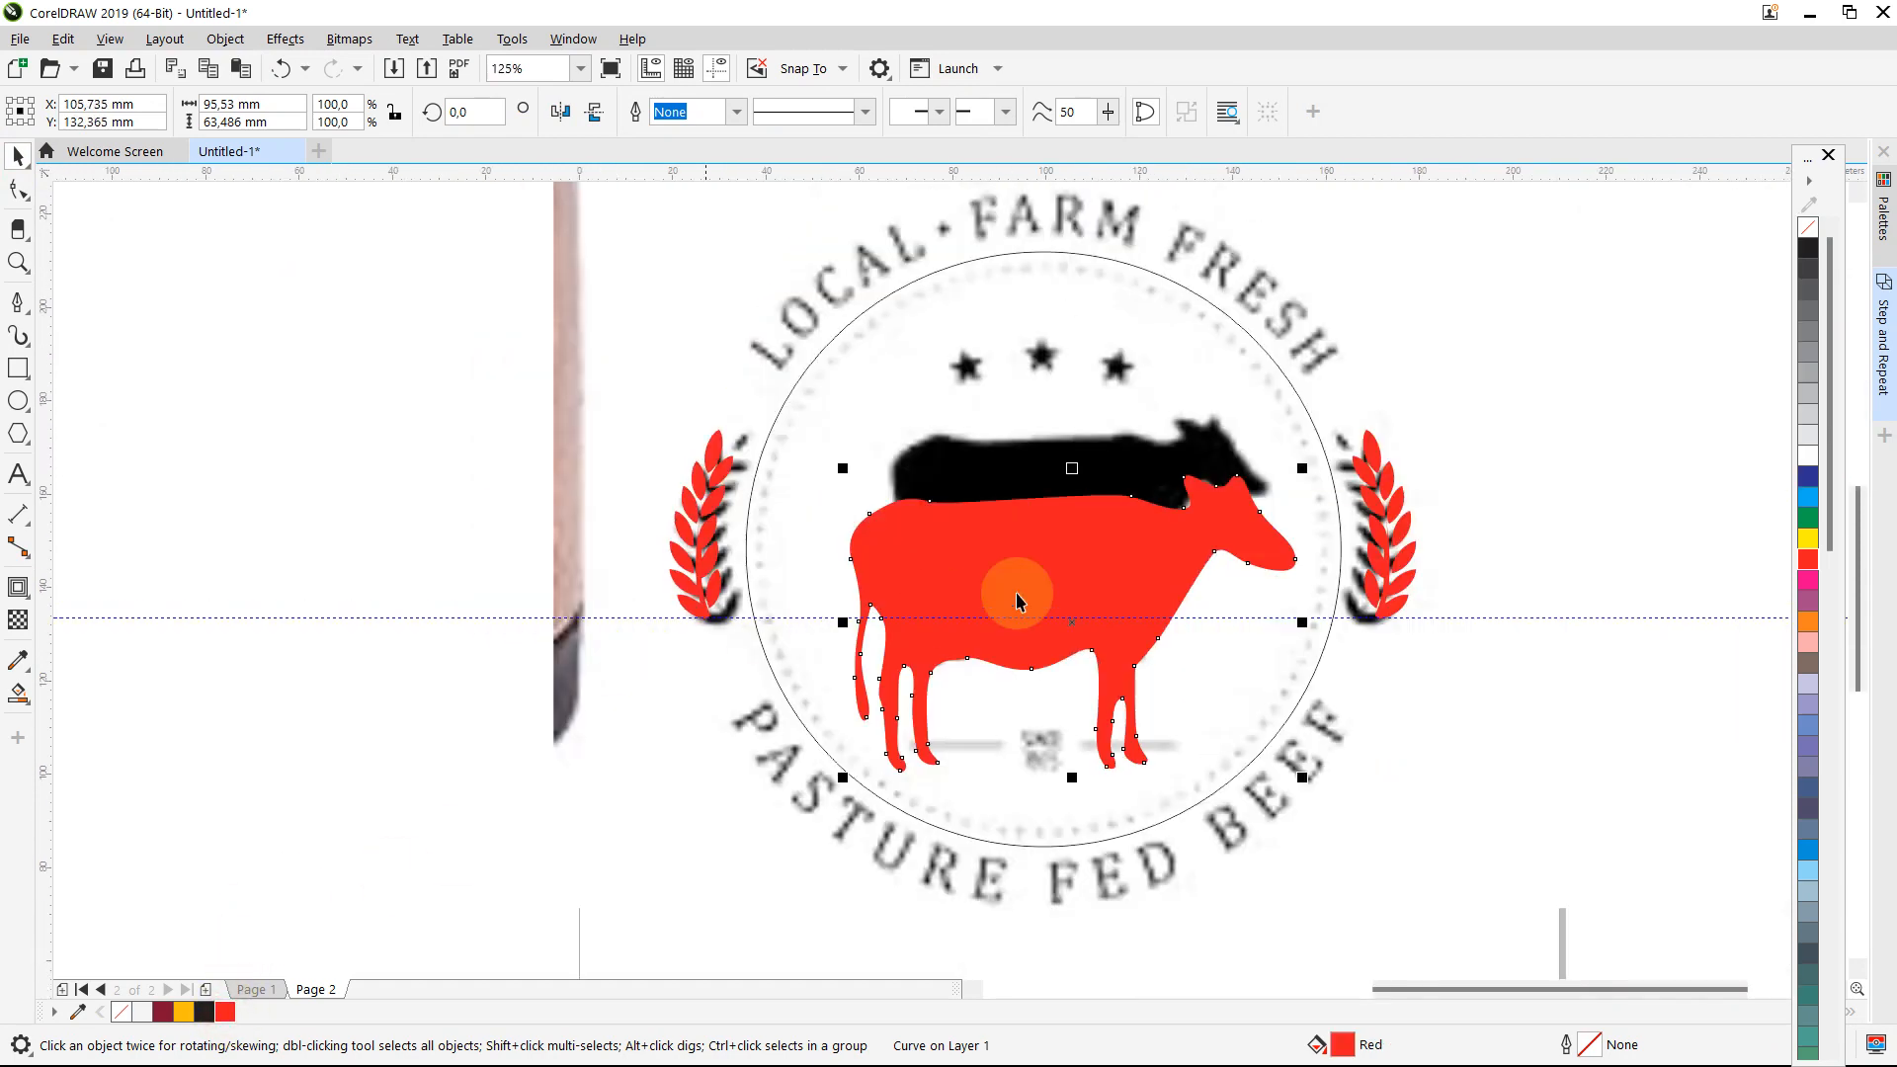
{"action": "left_click_drag", "start_coordinate": [1304, 468], "coordinate": [1242, 509]}
Step: Lock the circle in its centered position around the cow
{"action": "left_click", "coordinate": [1141, 483]}
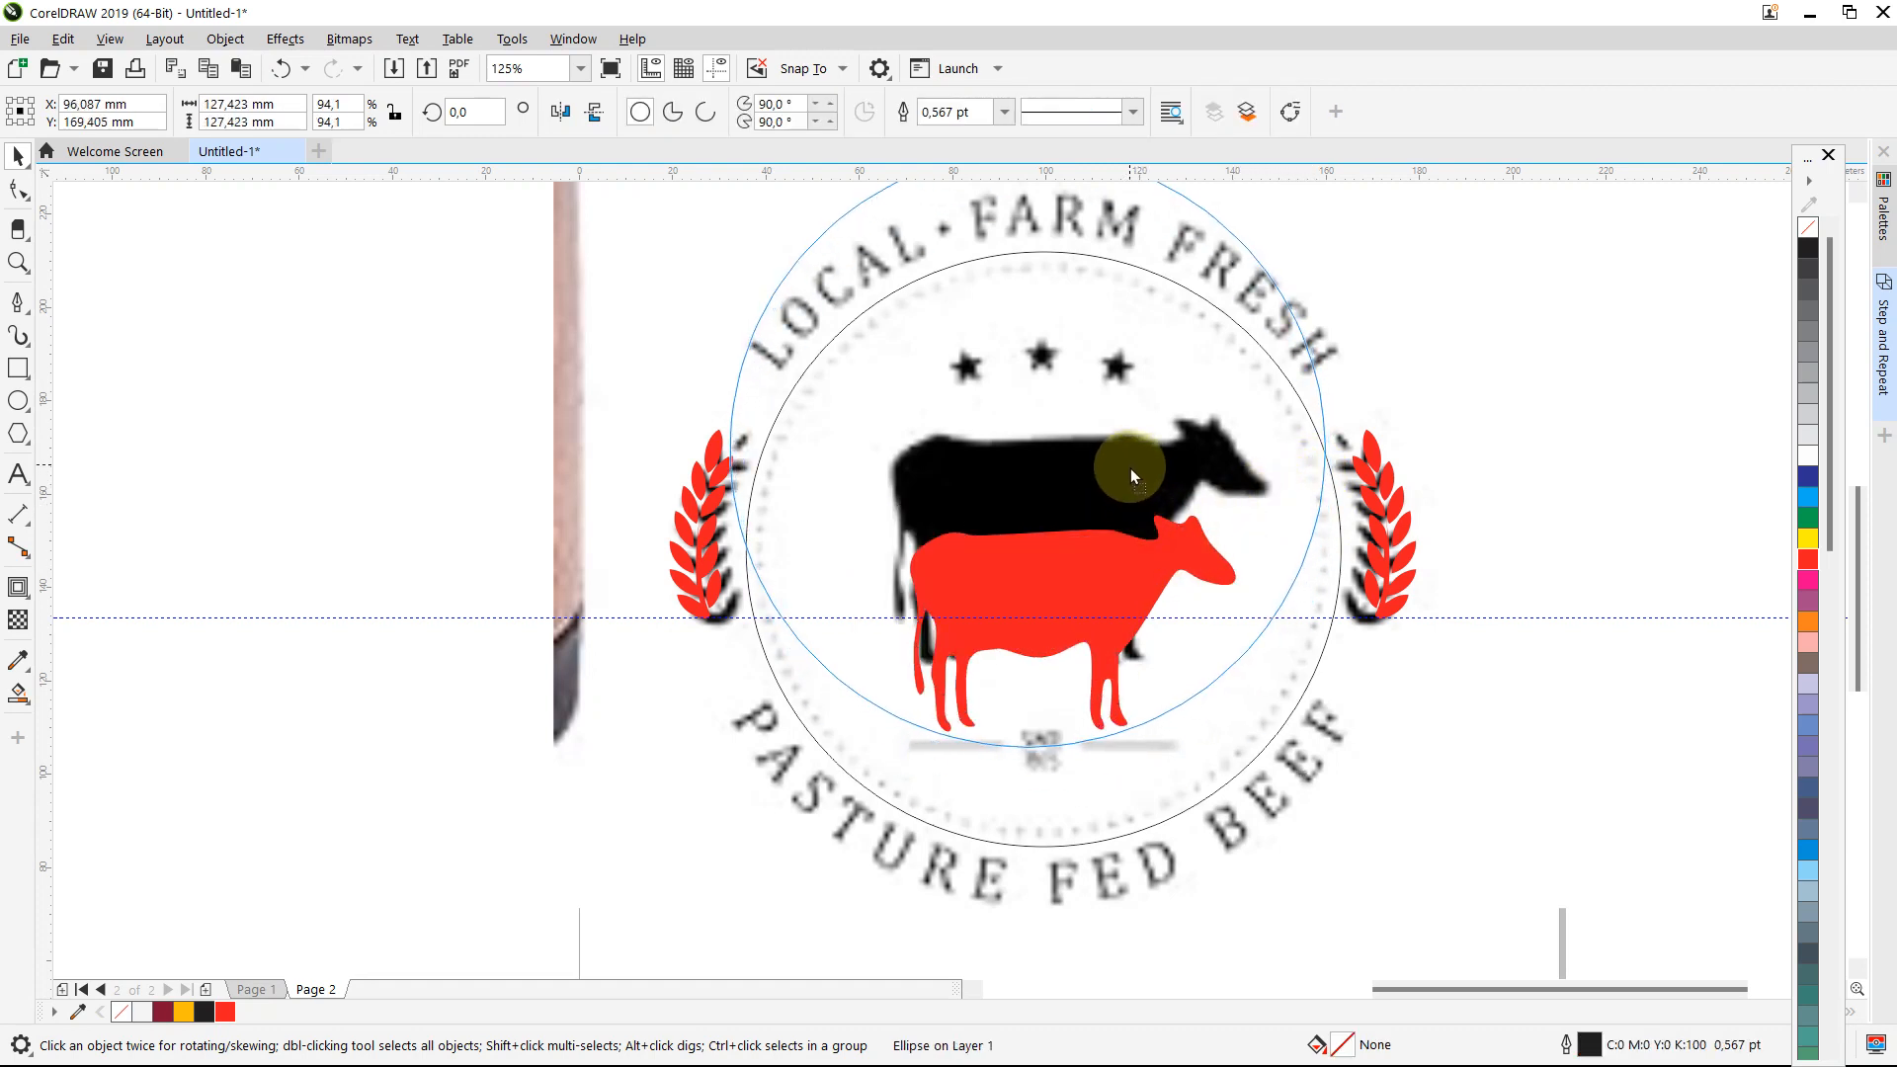
{"action": "left_click", "coordinate": [1108, 565]}
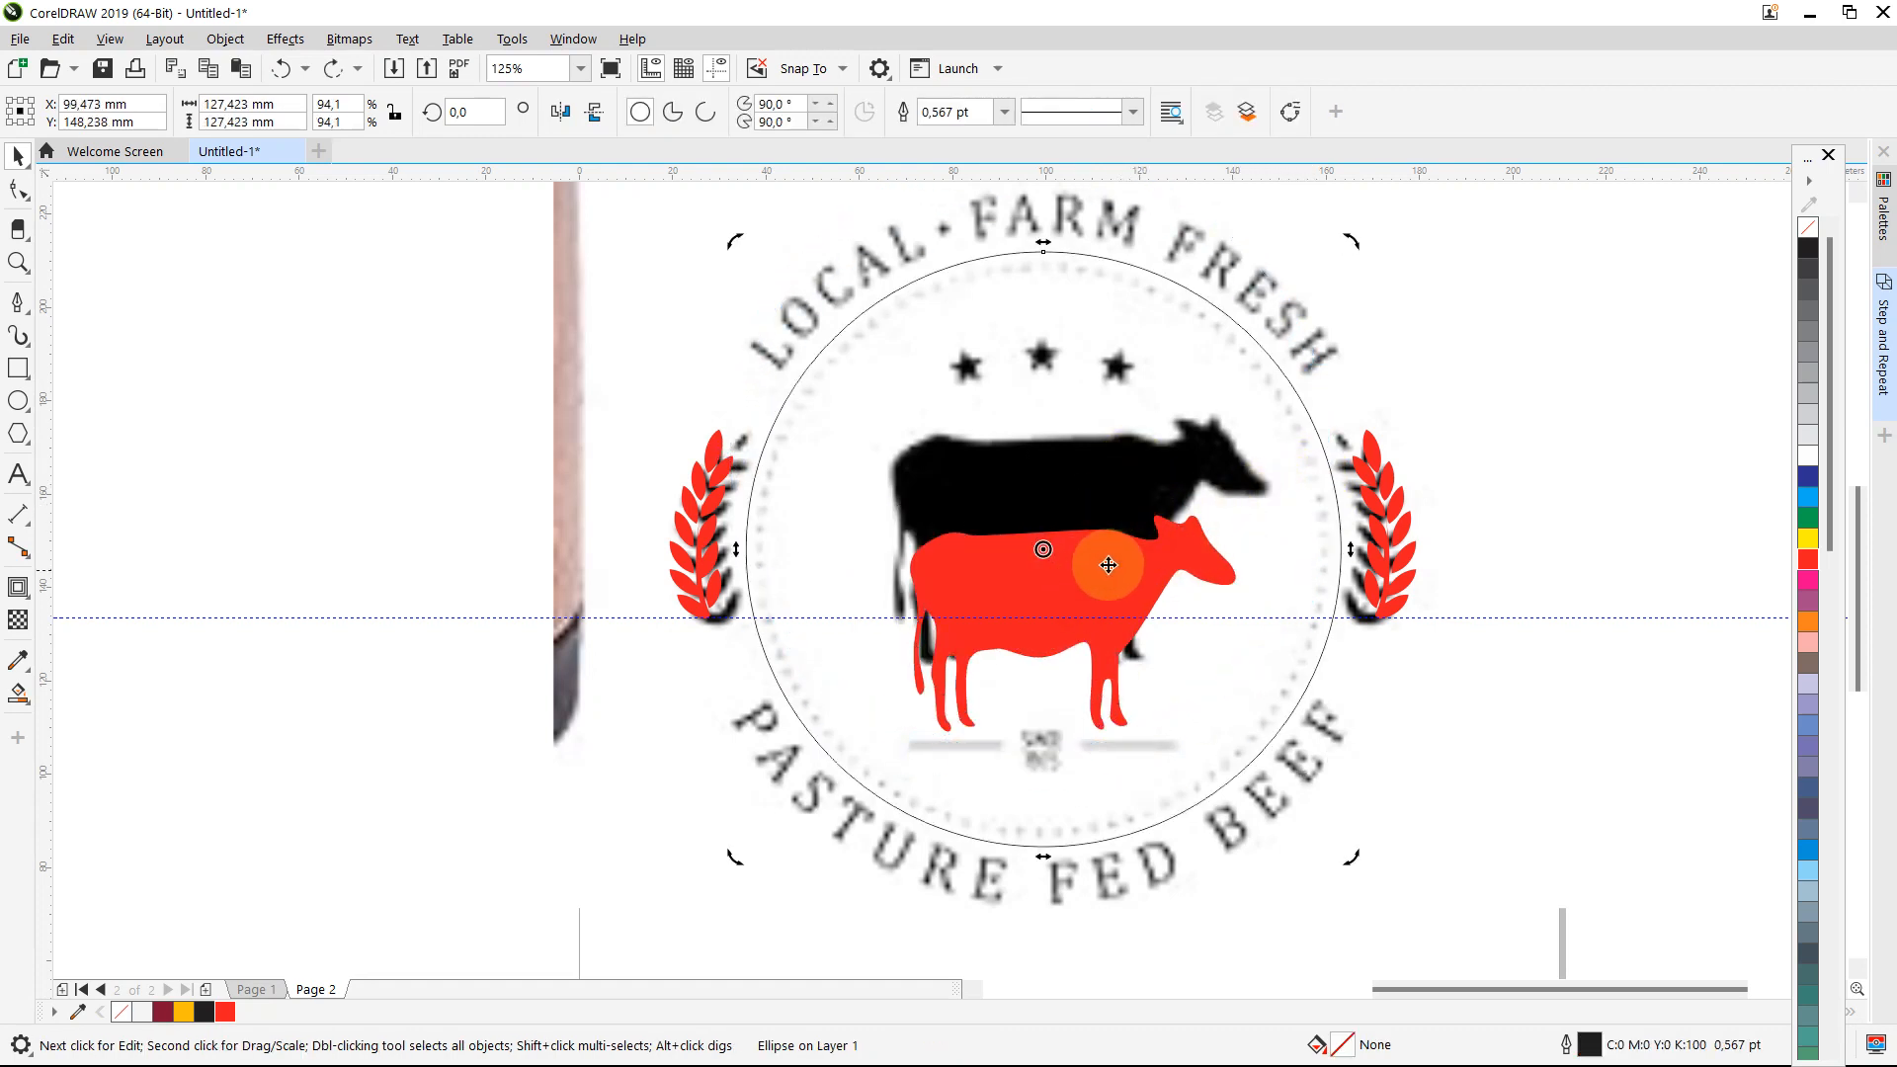
{"action": "right_click", "coordinate": [1111, 563]}
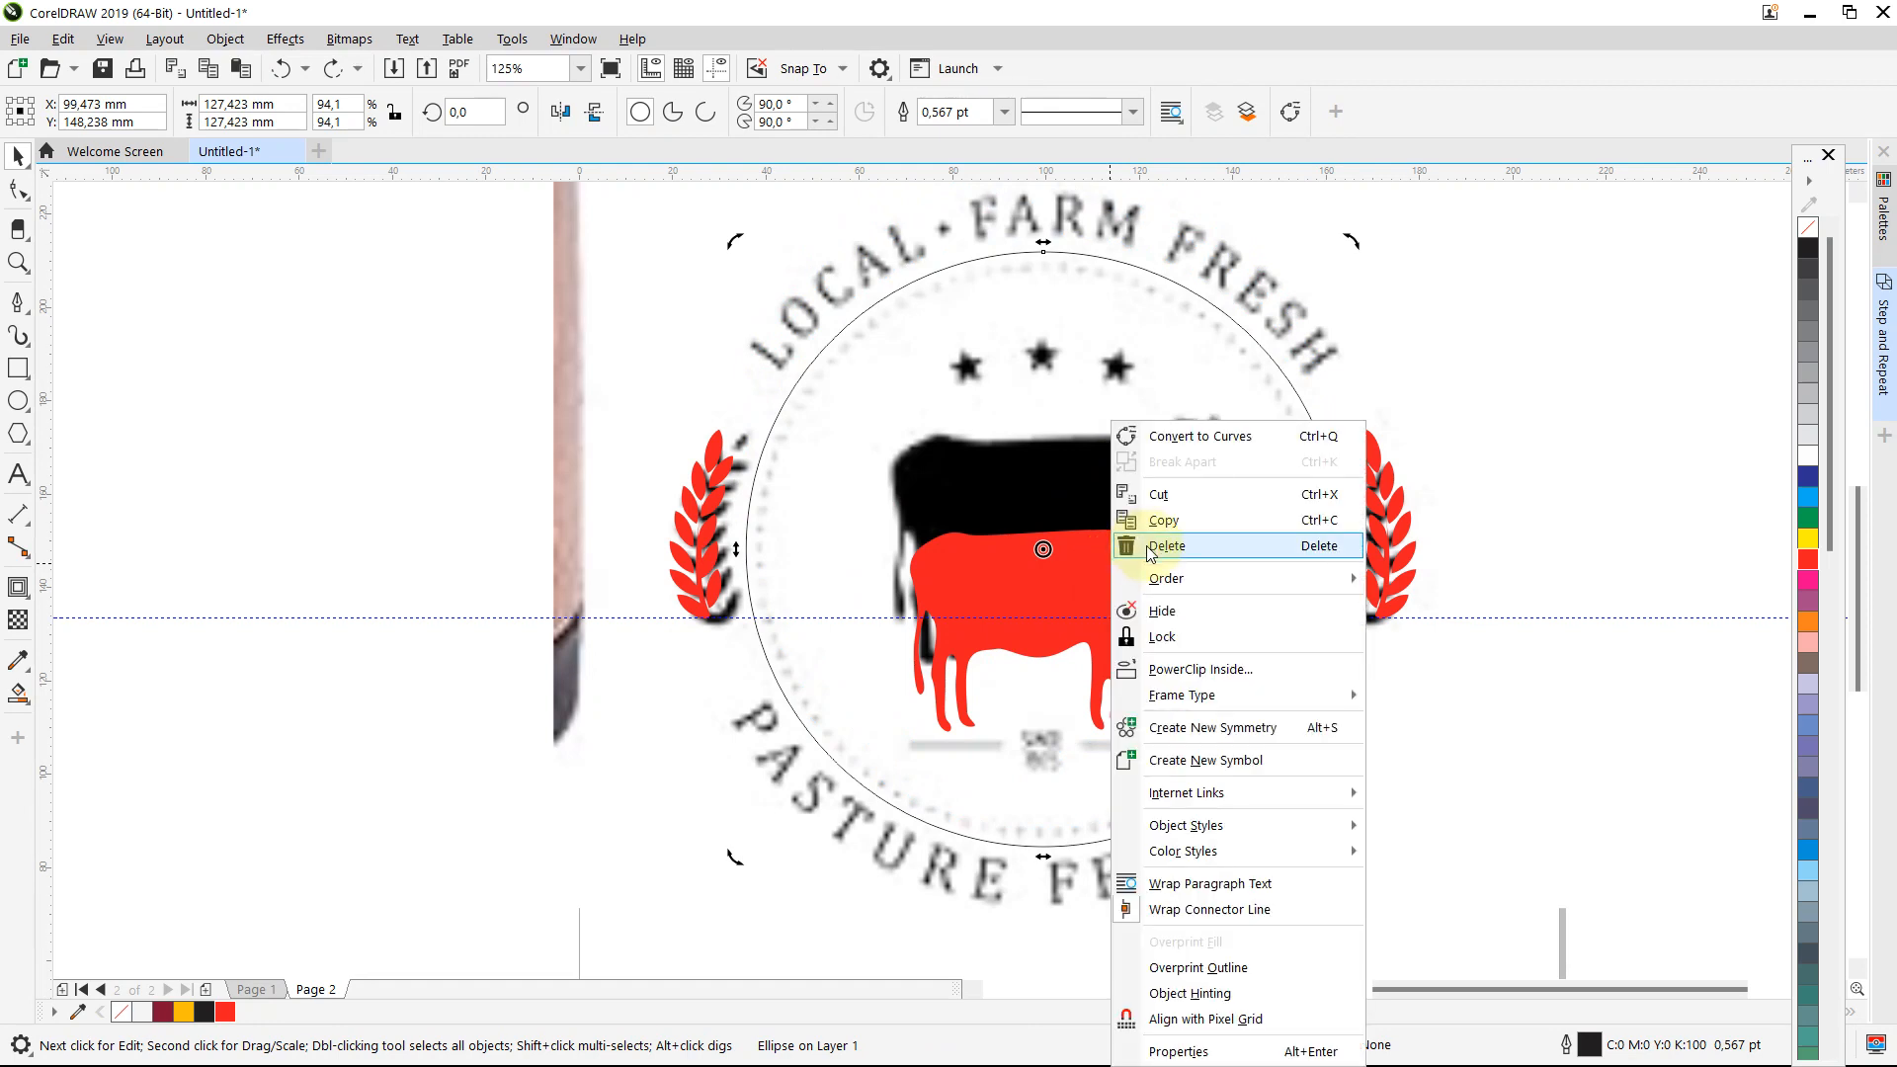
{"action": "left_click", "coordinate": [1162, 637]}
{"action": "left_click", "coordinate": [550, 754]}
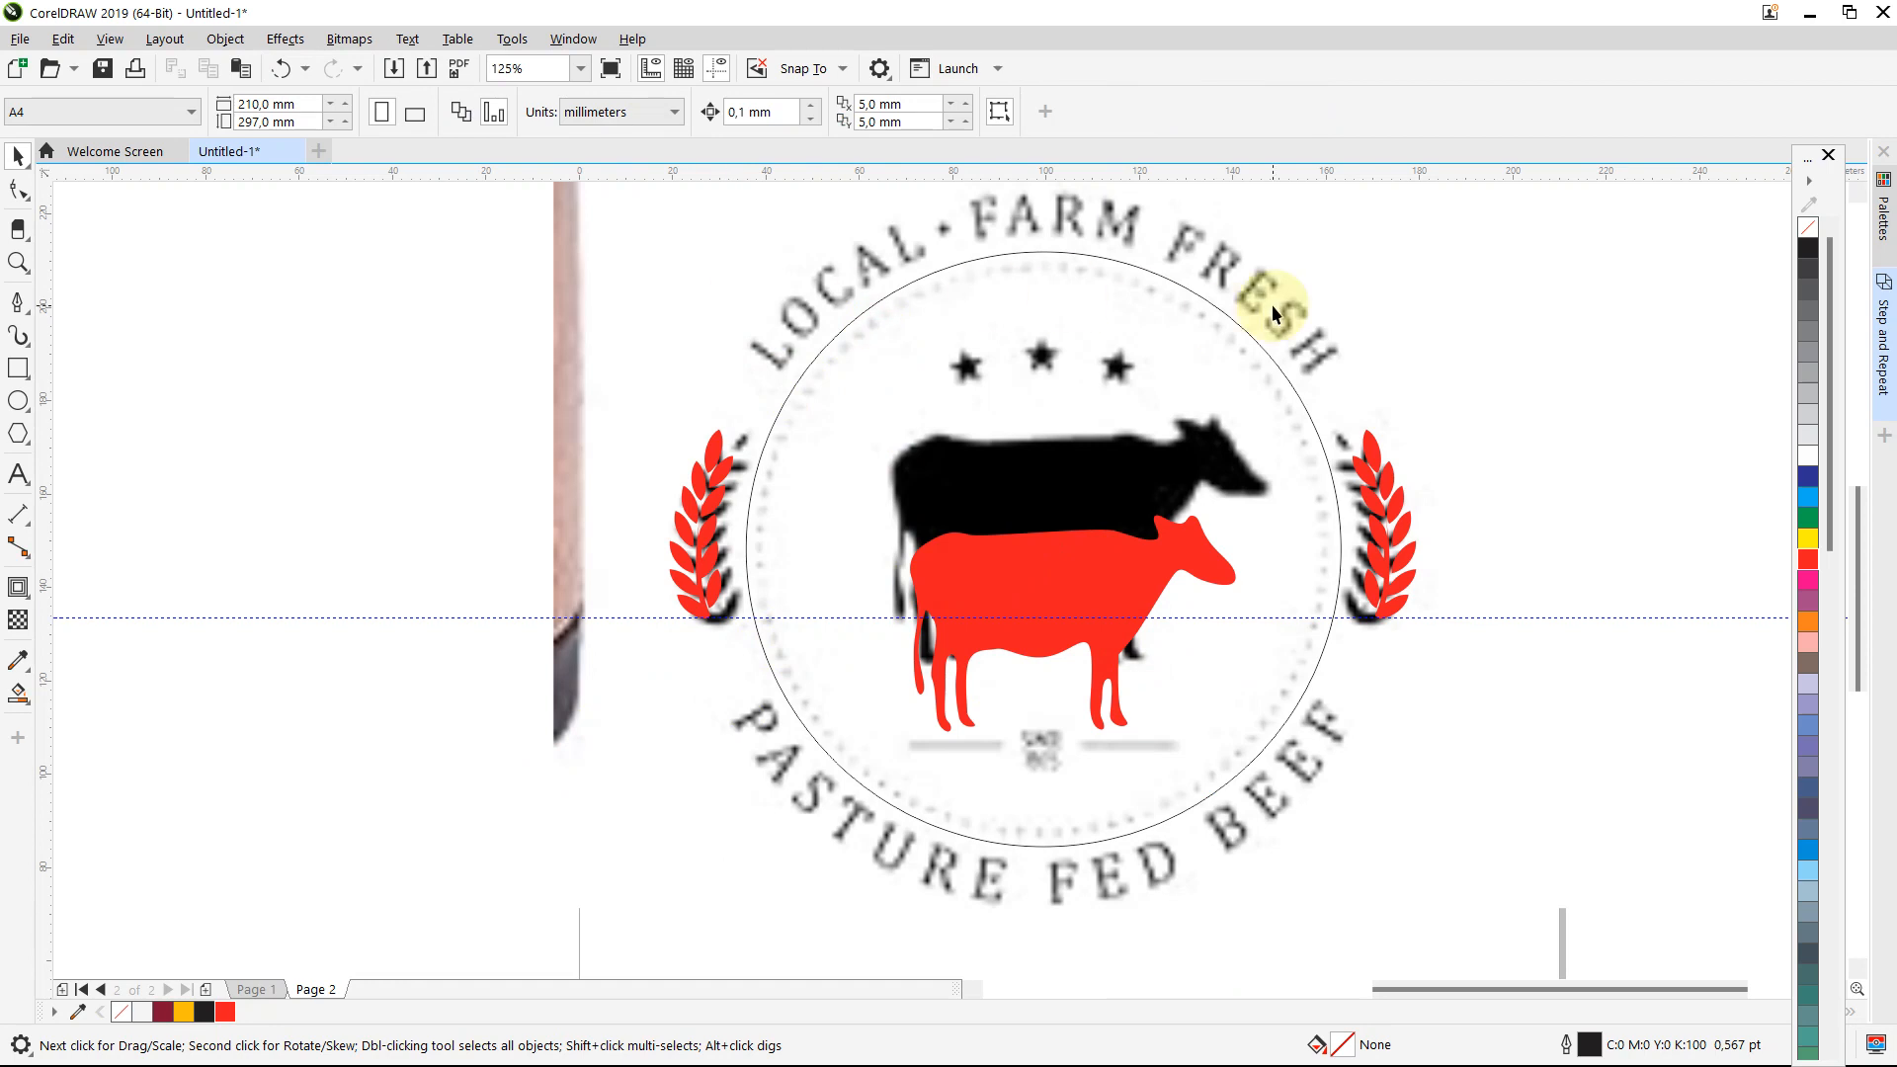
Step: Bring the red cow to the front of the page and move it over the back of the bitmap cow
{"action": "left_click_drag", "start_coordinate": [1287, 233], "coordinate": [864, 763]}
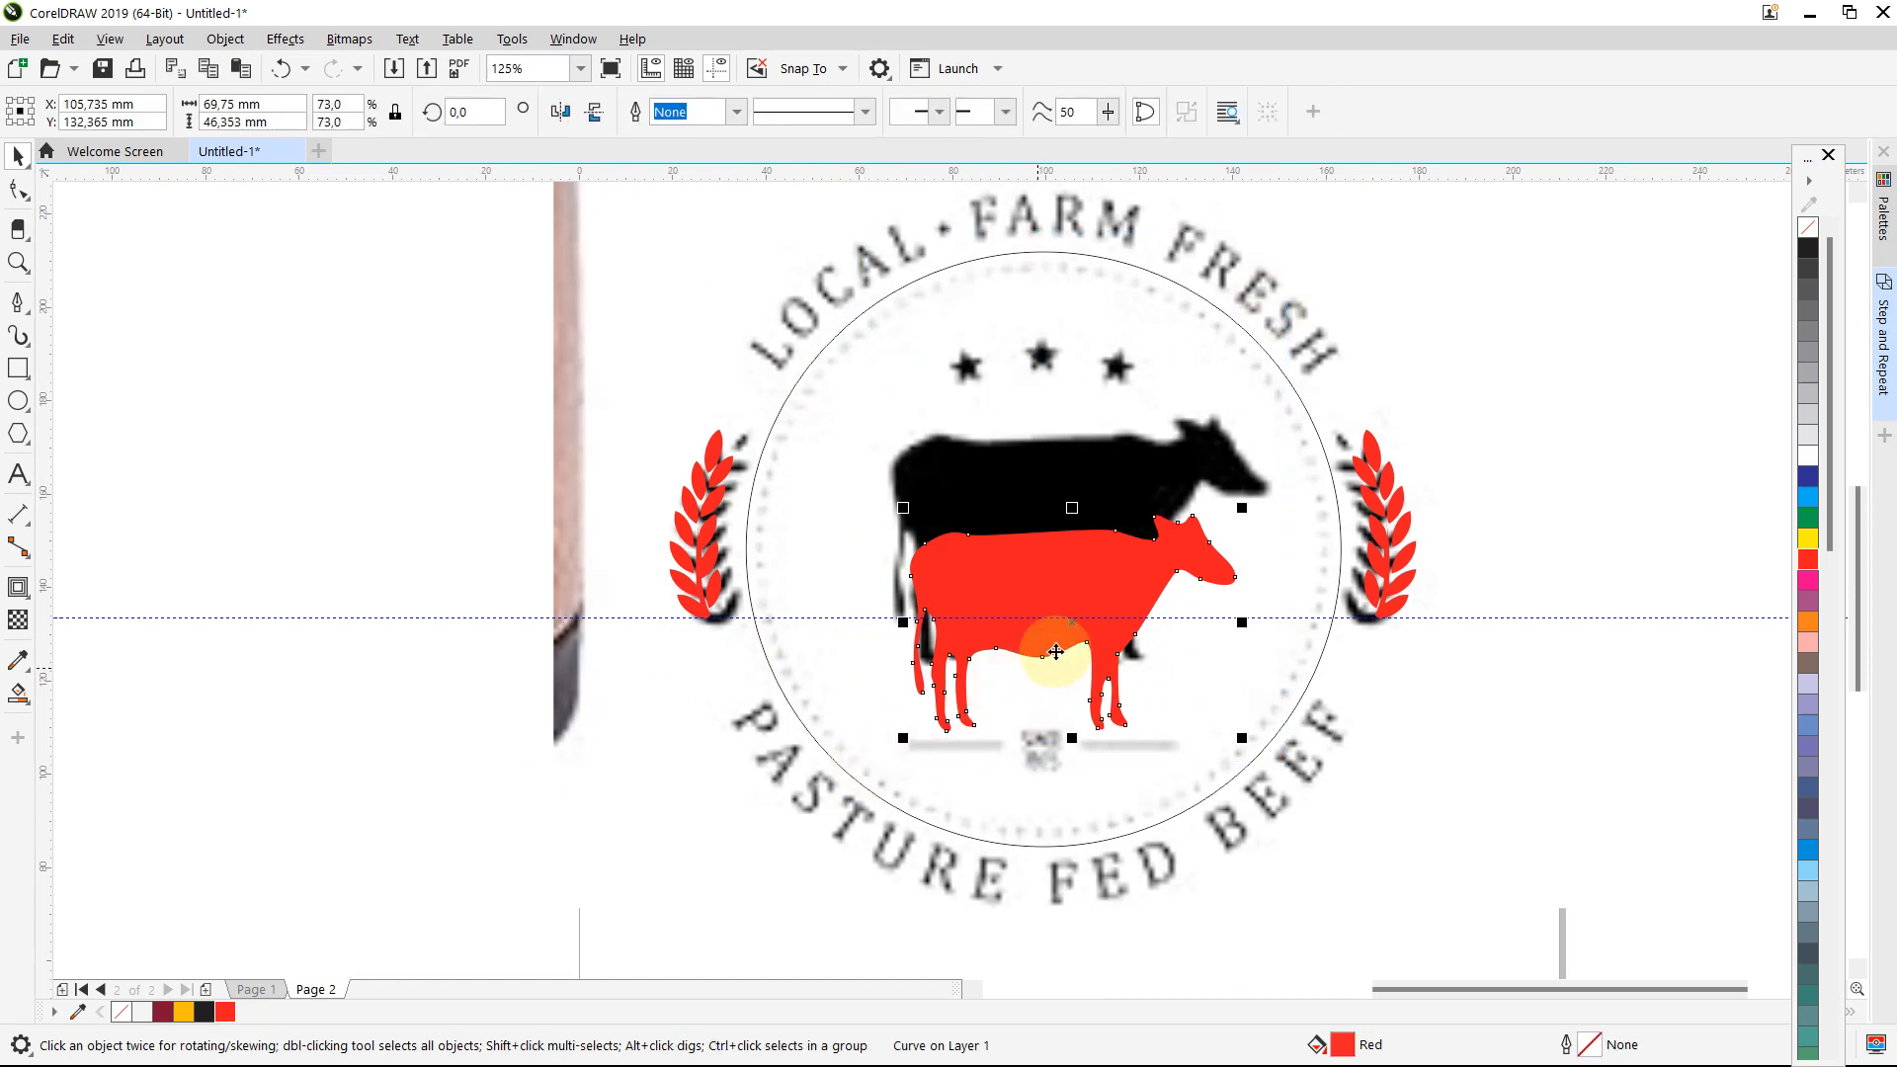
{"action": "right_click", "coordinate": [1070, 622]}
{"action": "mouse_move", "coordinate": [1176, 578]}
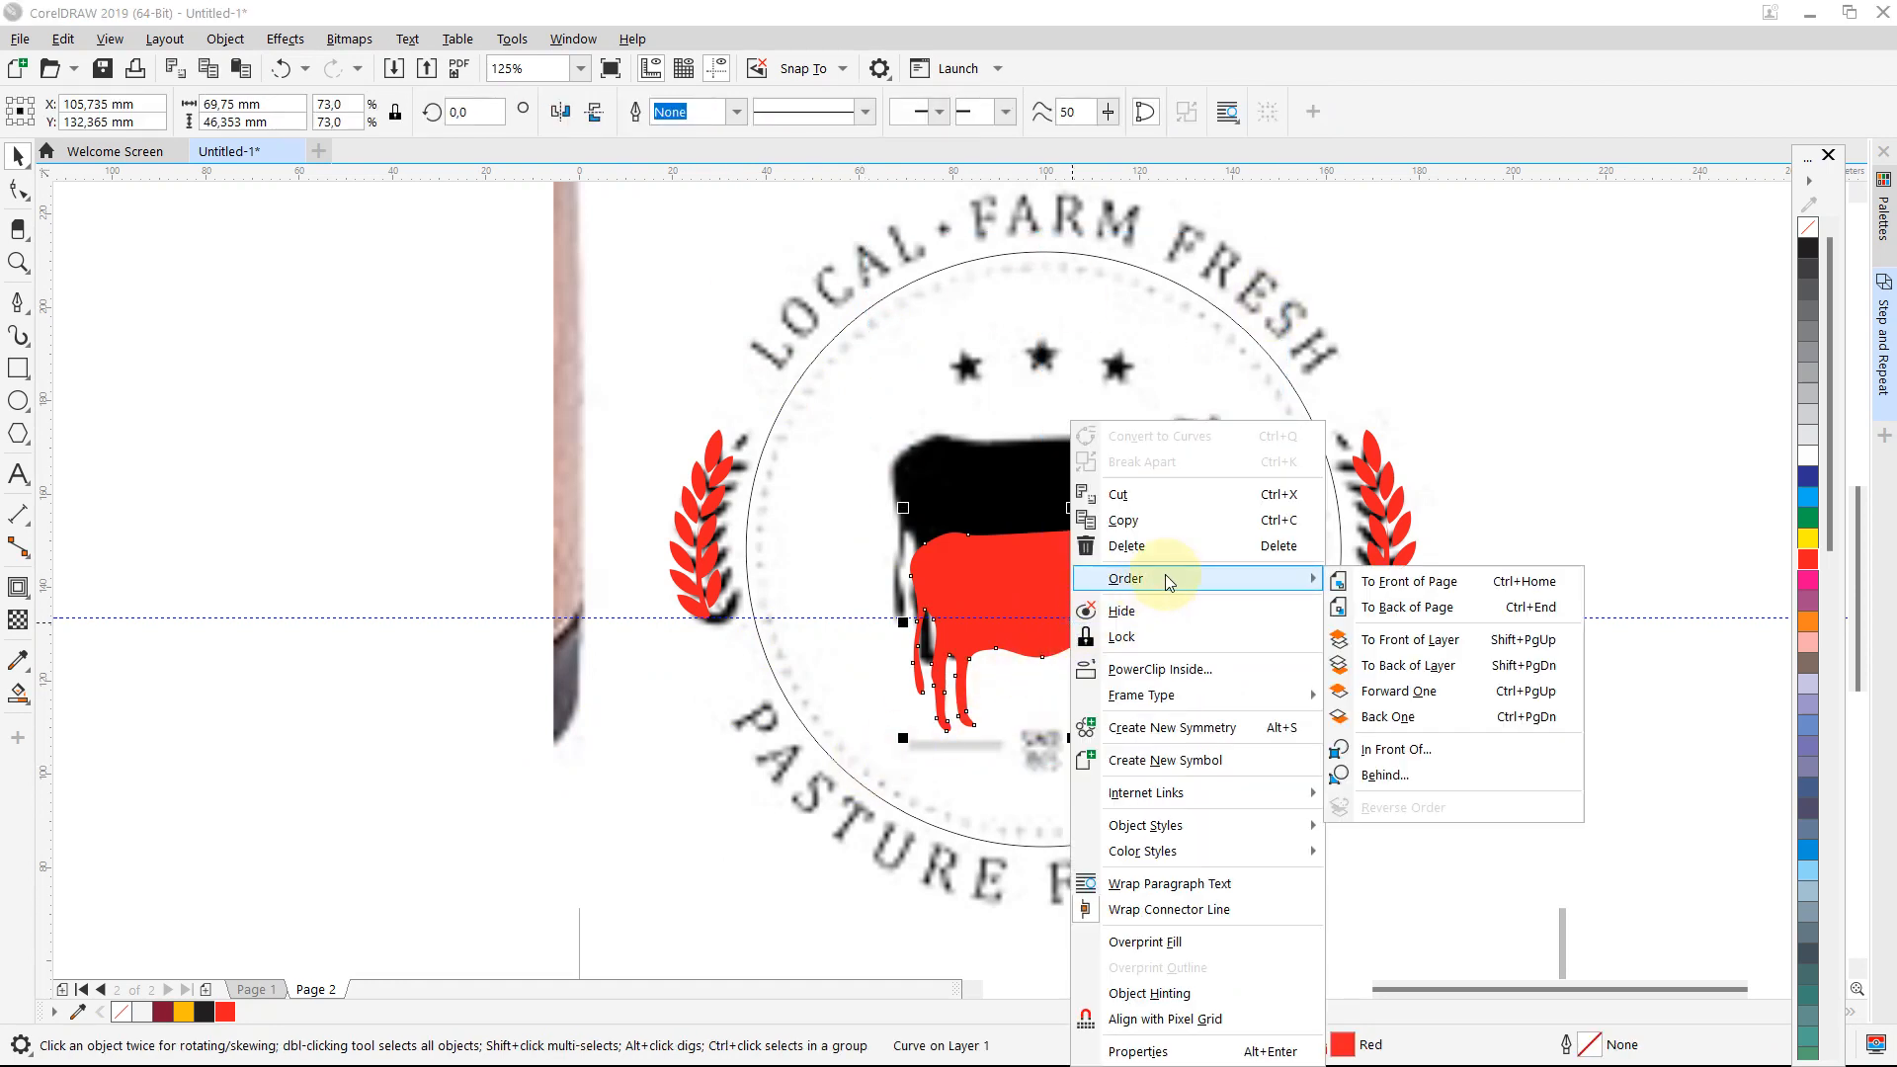
{"action": "left_click", "coordinate": [1383, 581]}
{"action": "left_click_drag", "start_coordinate": [1136, 555], "coordinate": [1113, 469]}
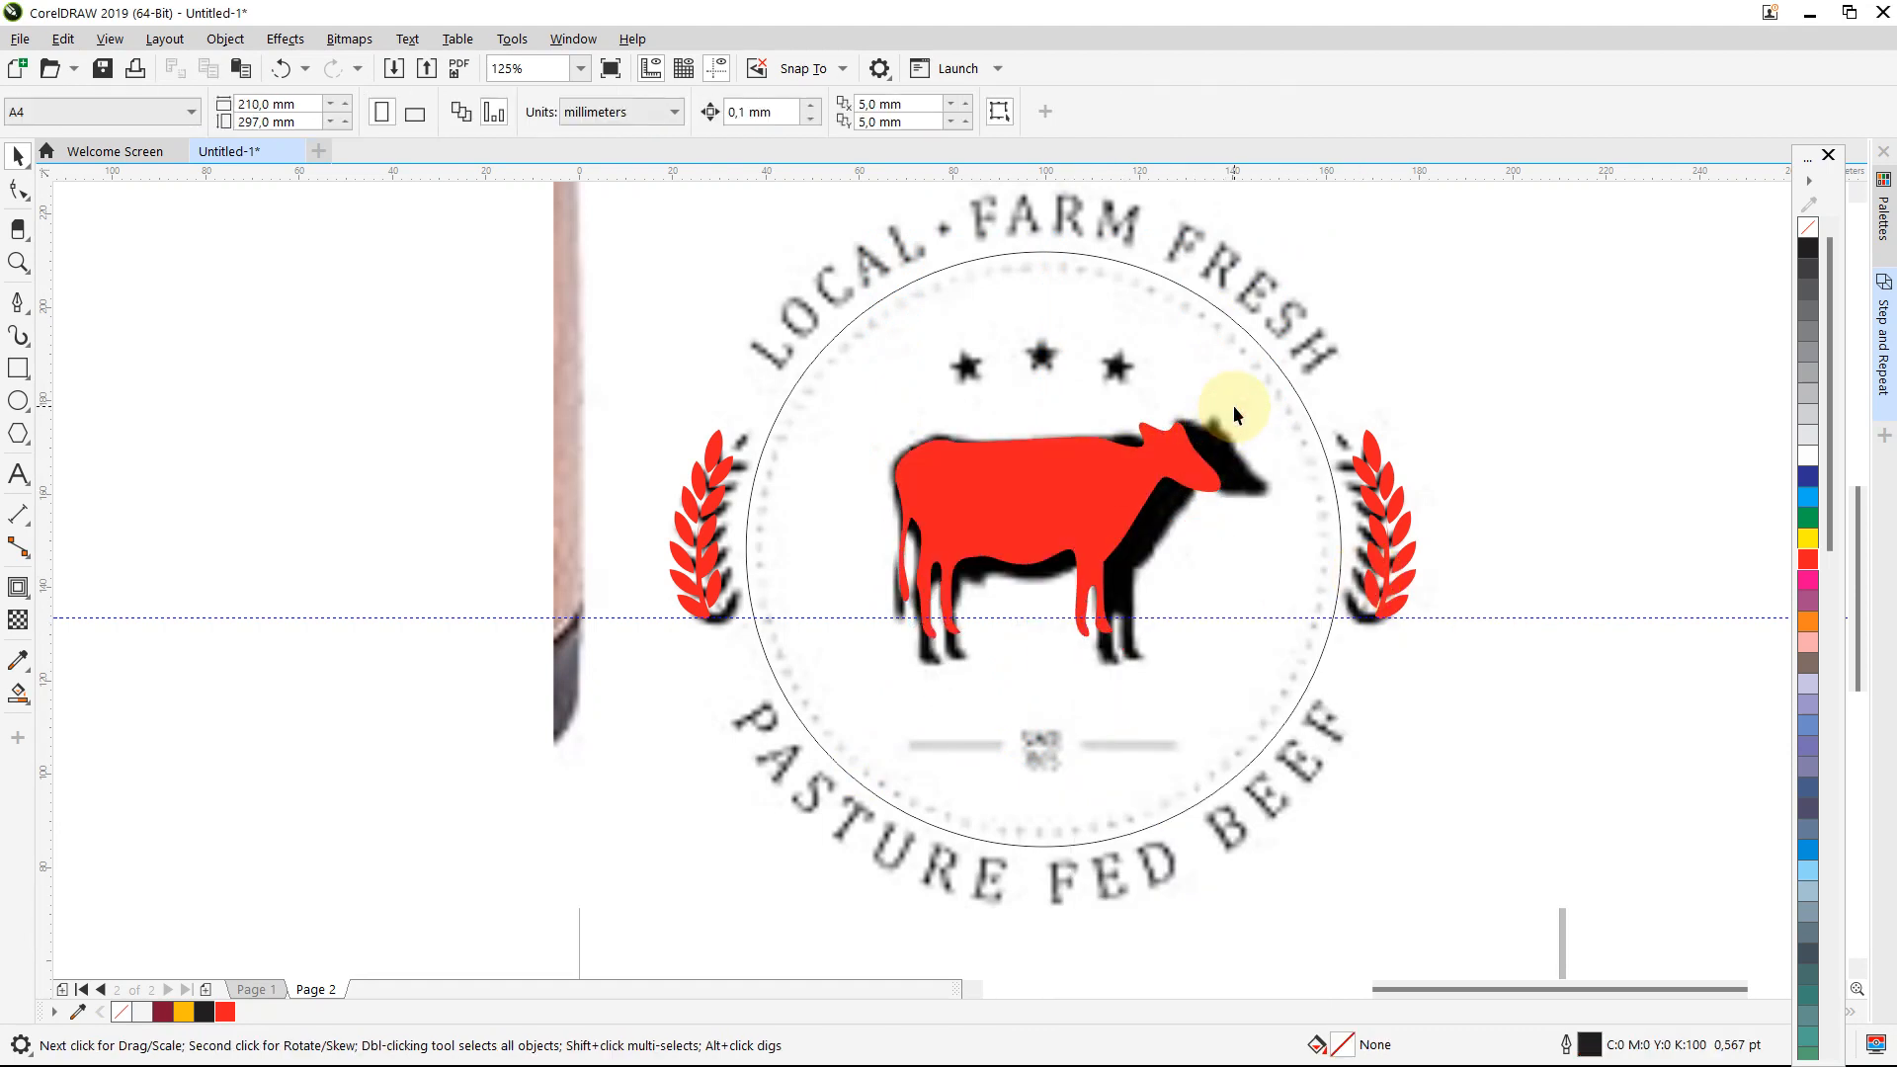
Step: Enlarge the red cow to about 79 x 52 mm and position it over the bitmap cow
{"action": "left_click_drag", "start_coordinate": [1227, 415], "coordinate": [1280, 390]}
{"action": "left_click_drag", "start_coordinate": [1136, 475], "coordinate": [1135, 502]}
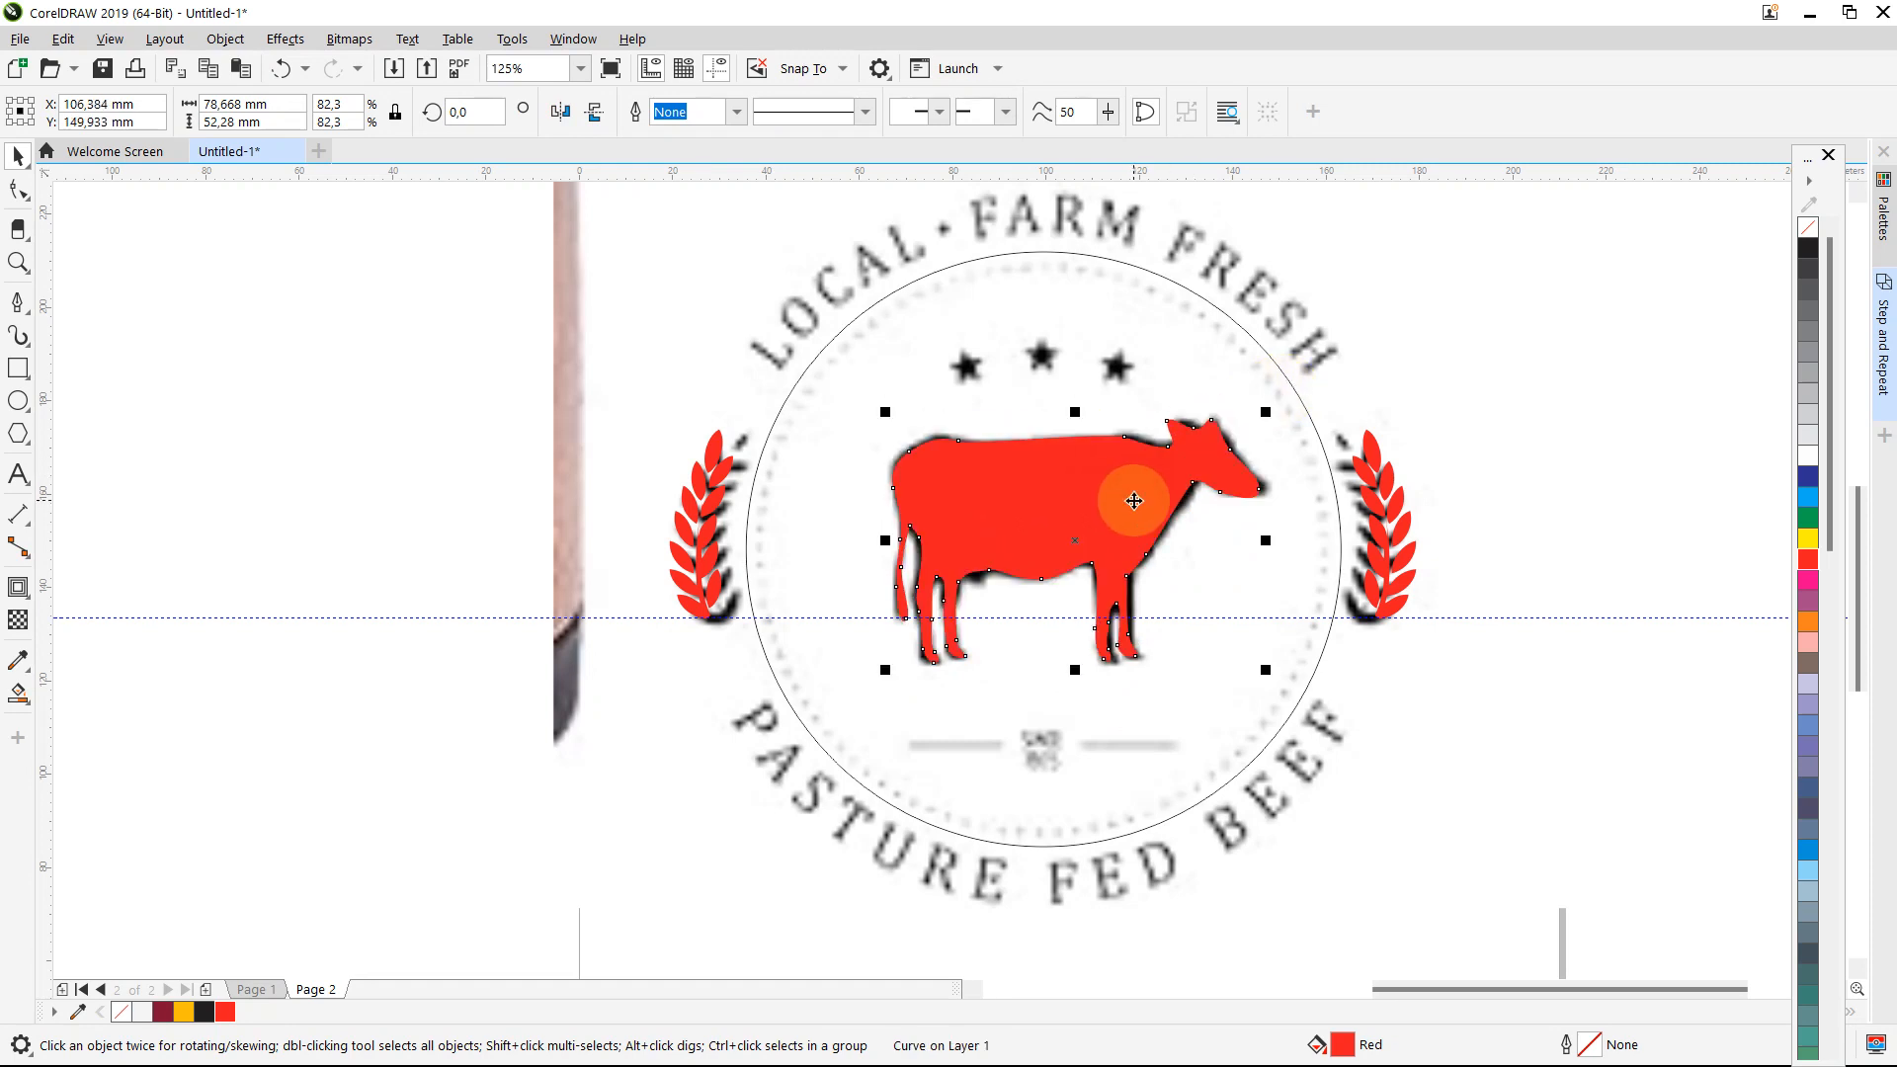
{"action": "left_click", "coordinate": [442, 395]}
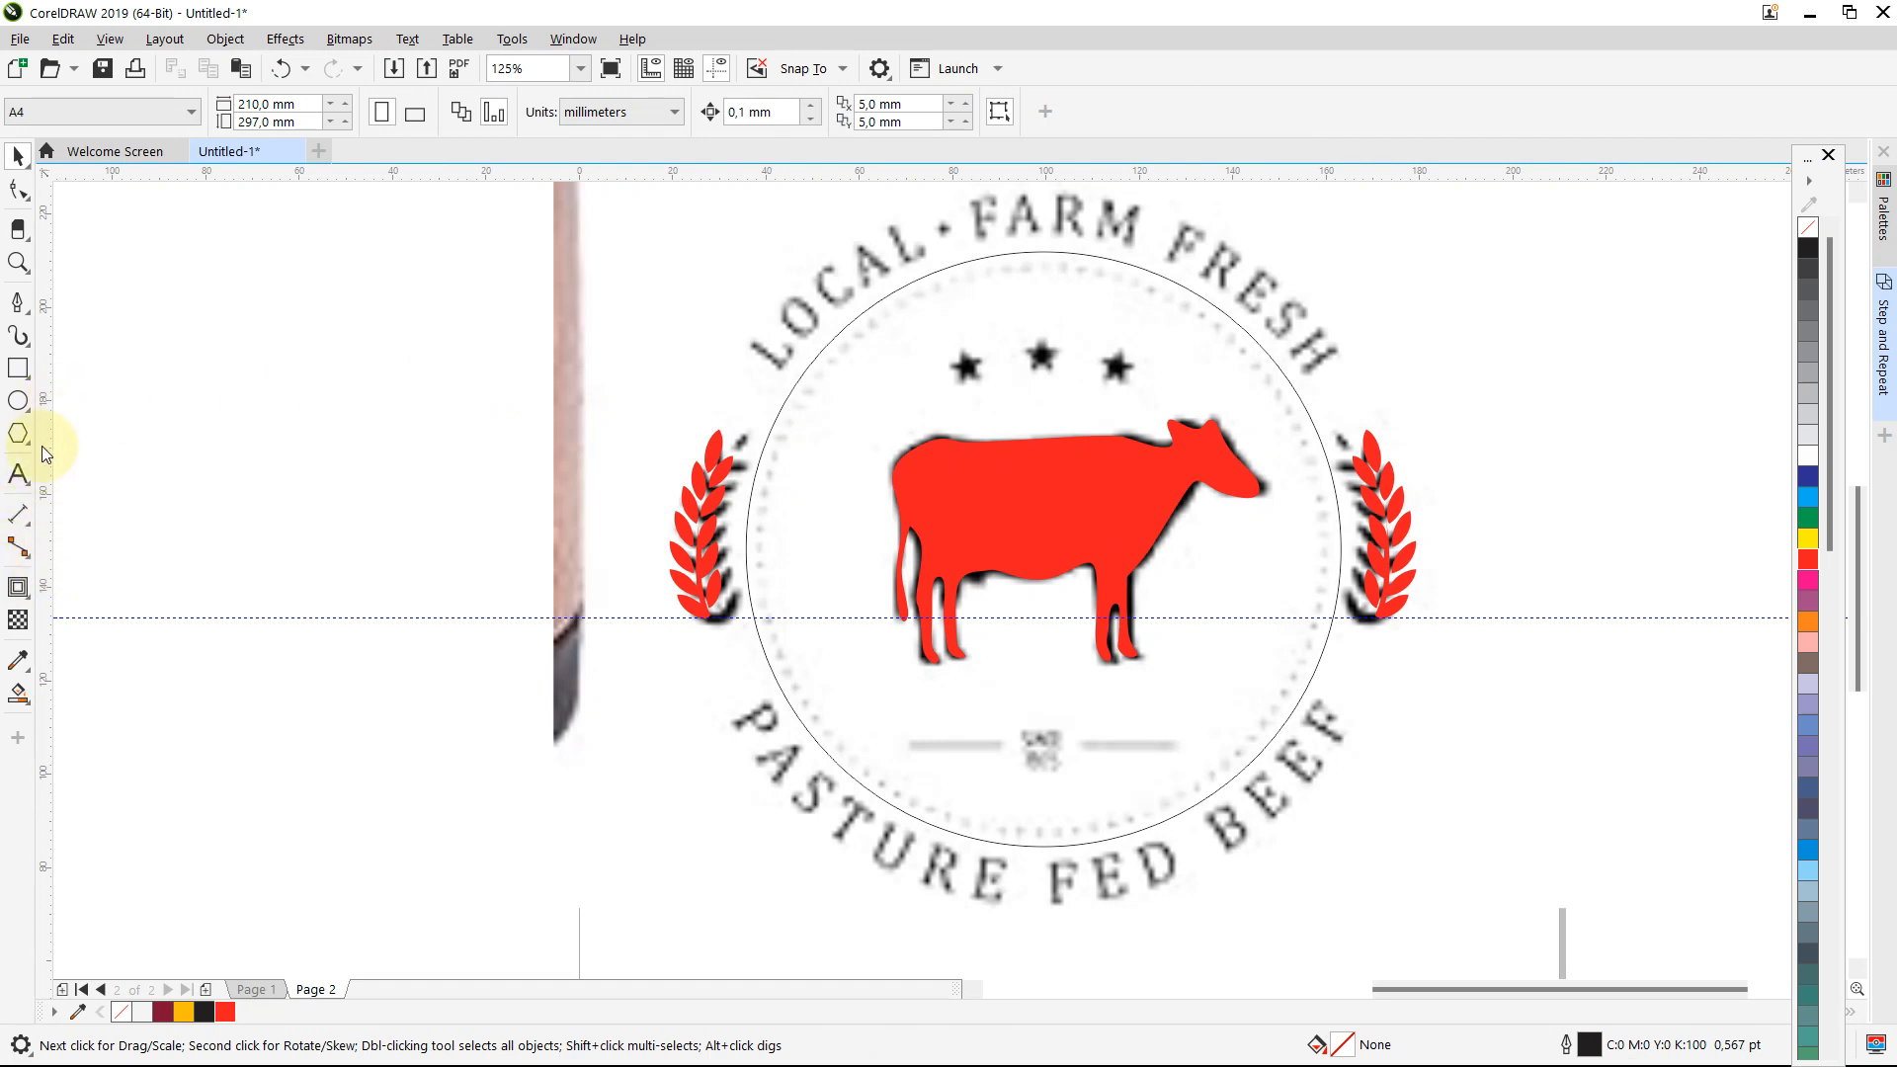
Step: Draw a five-pointed star about 20 x 19 mm, fill it with red, and move it near the logo's left star
{"action": "left_click", "coordinate": [28, 410]}
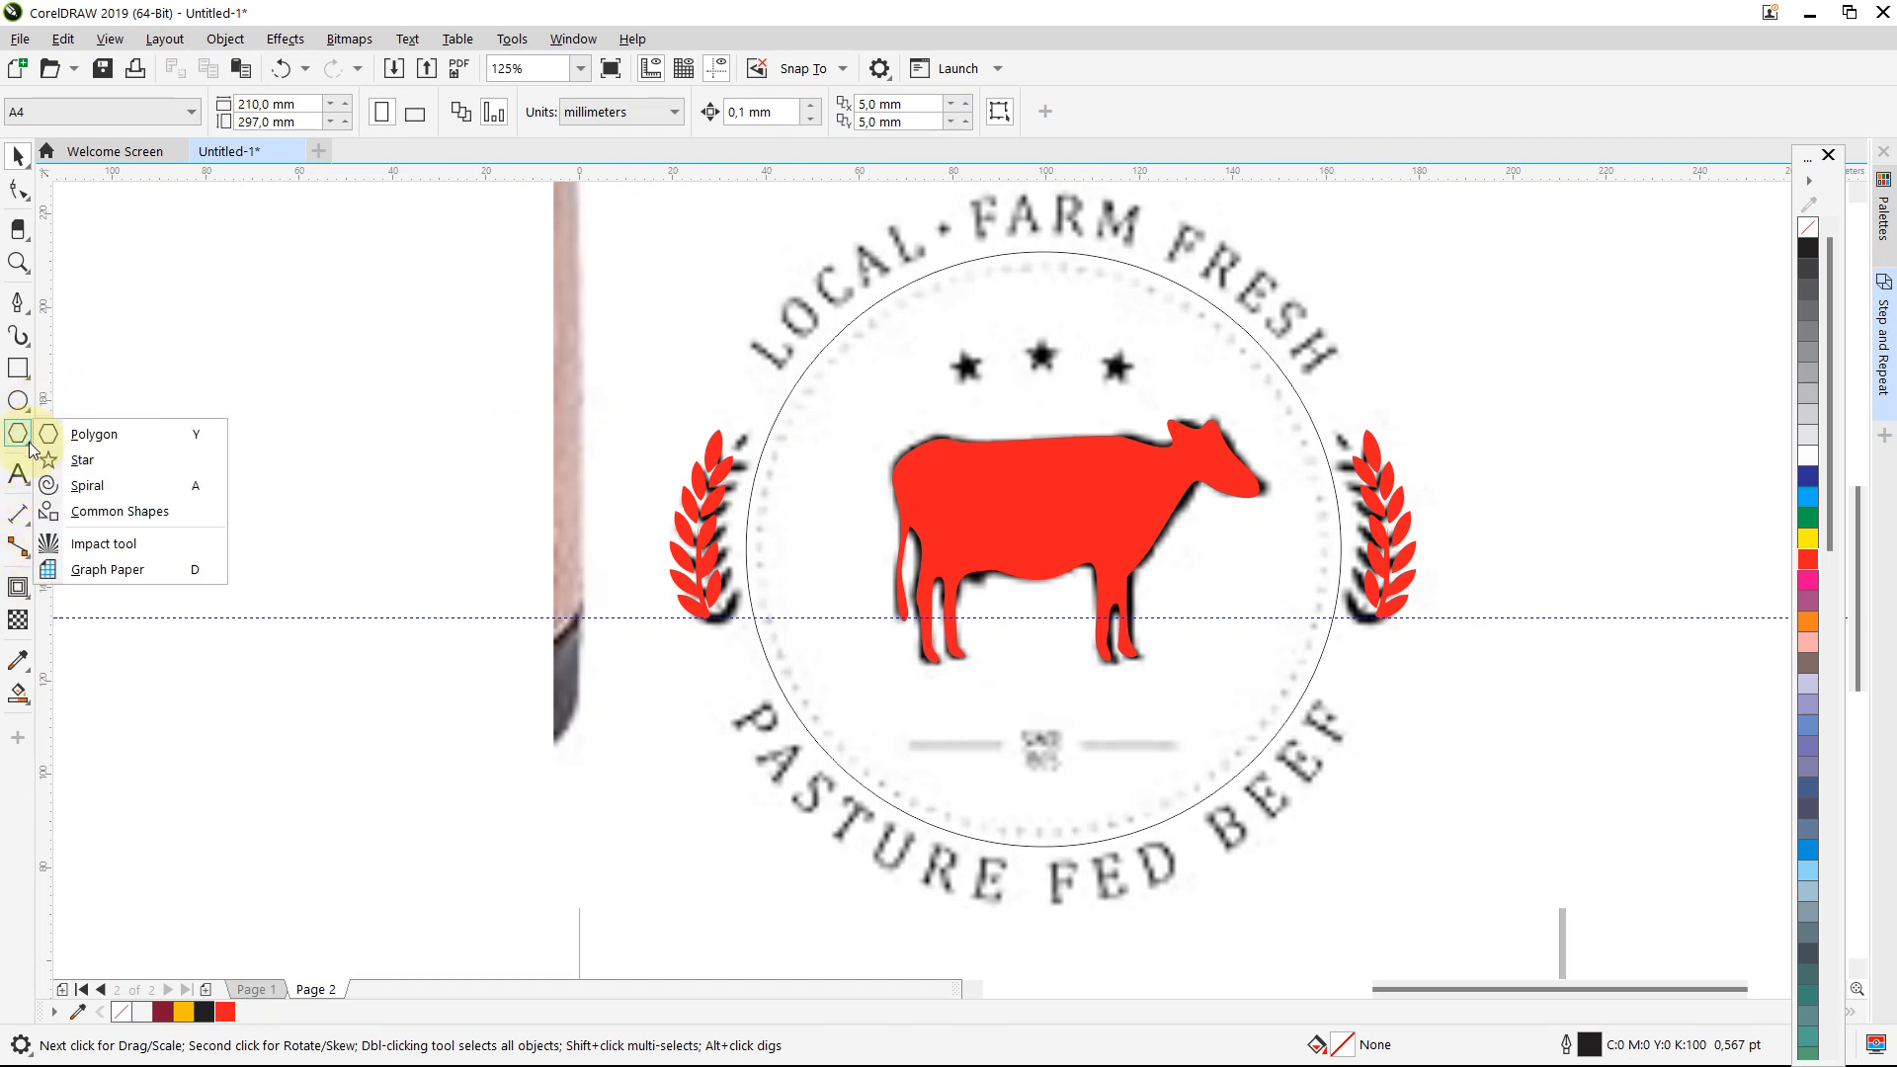
{"action": "left_click", "coordinate": [59, 459]}
{"action": "left_click_drag", "start_coordinate": [535, 303], "coordinate": [620, 395]}
{"action": "left_click", "coordinate": [18, 155]}
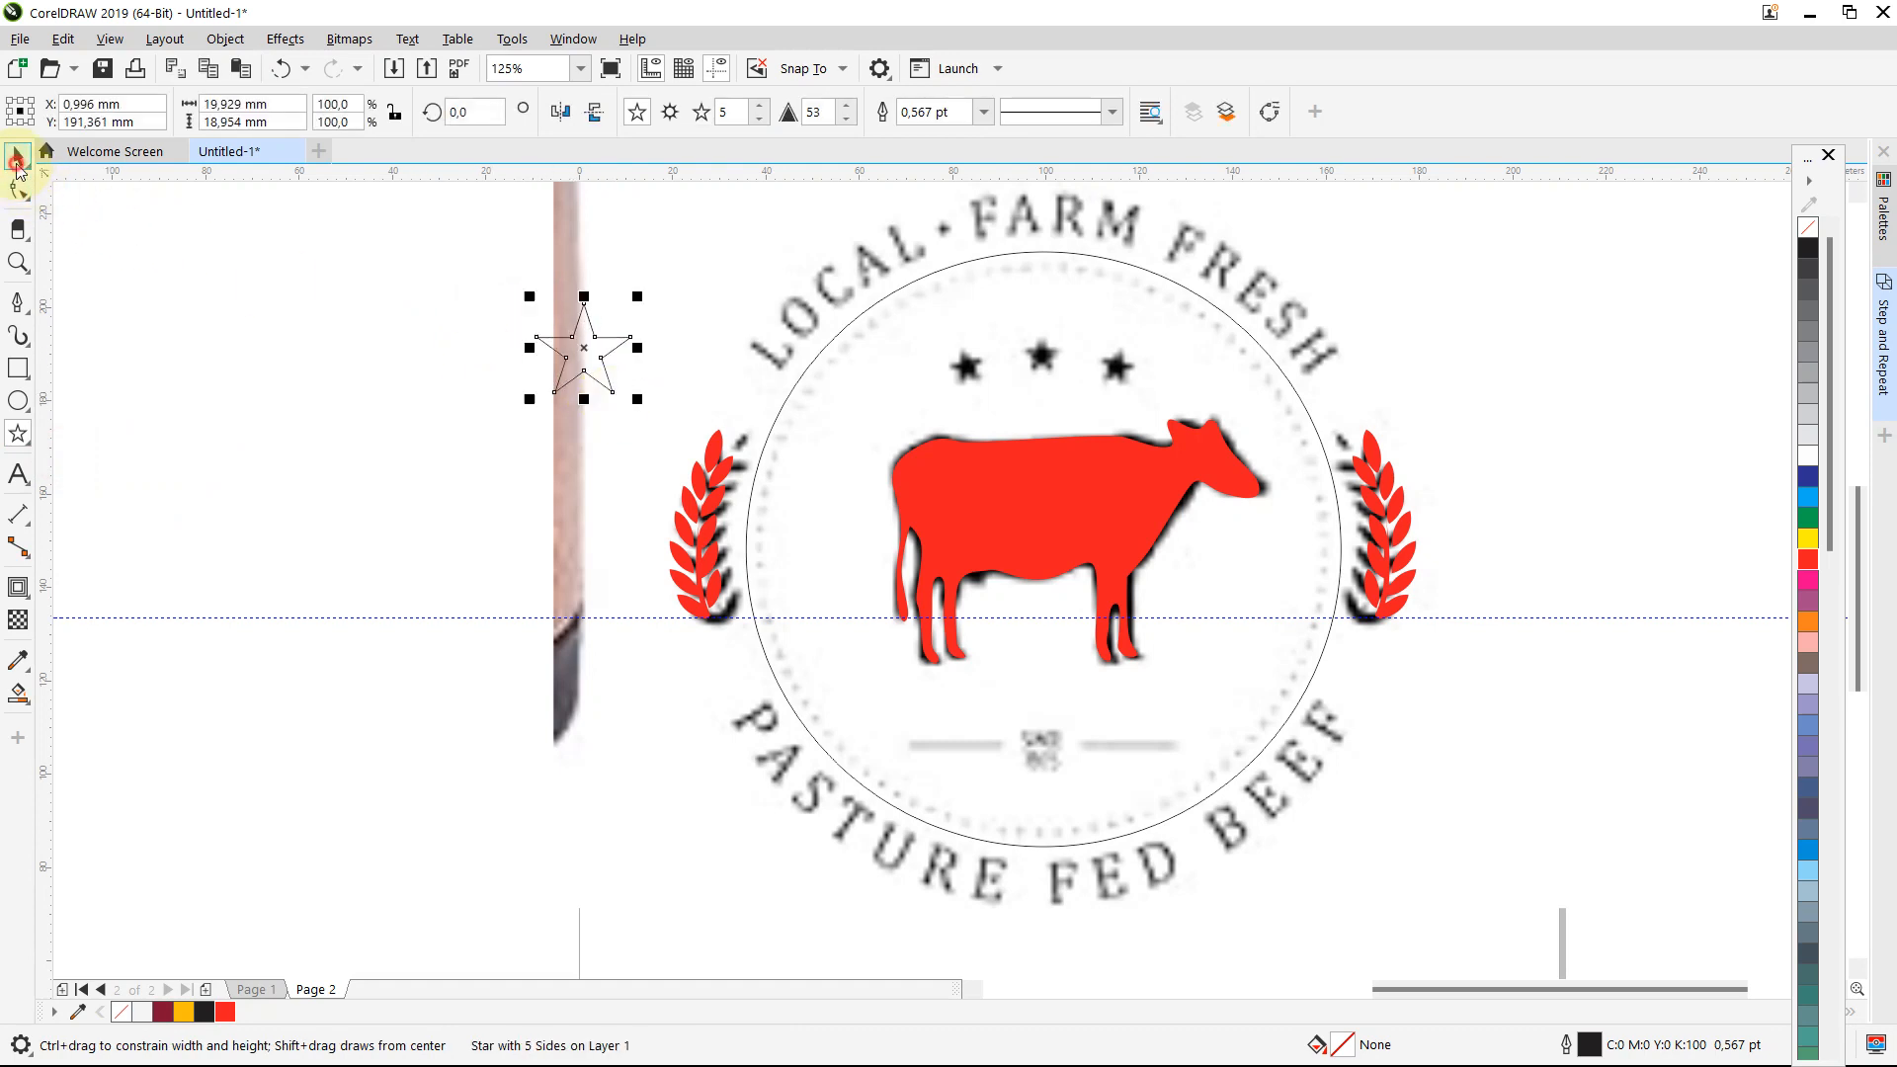
{"action": "left_click", "coordinate": [226, 1011]}
{"action": "left_click_drag", "start_coordinate": [607, 348], "coordinate": [938, 330]}
Step: Shrink the red star to 44.6%, rotate it about 17° to match the left bitmap star, and remove its outline
{"action": "scroll", "coordinate": [939, 330], "scroll_direction": "up", "scroll_amount": 3}
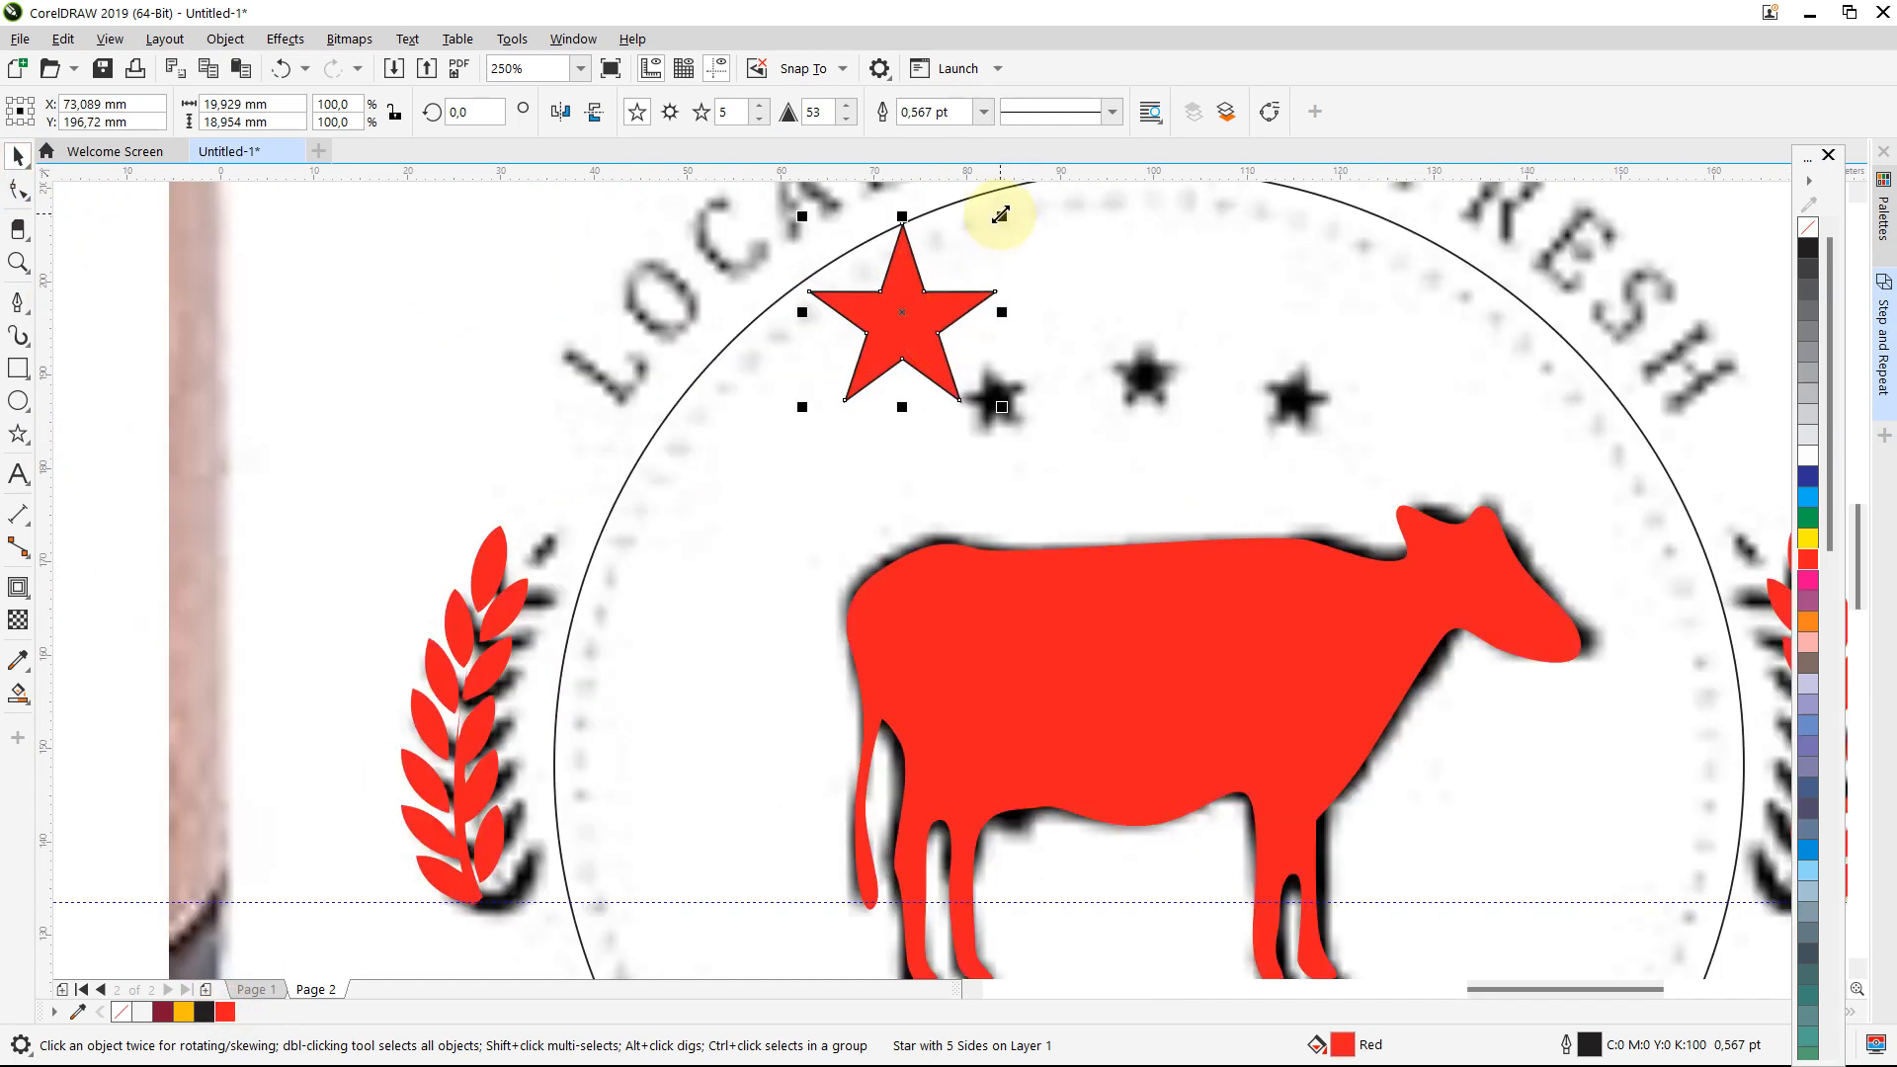
{"action": "left_click_drag", "start_coordinate": [1001, 214], "coordinate": [915, 367]}
{"action": "left_click", "coordinate": [991, 398]}
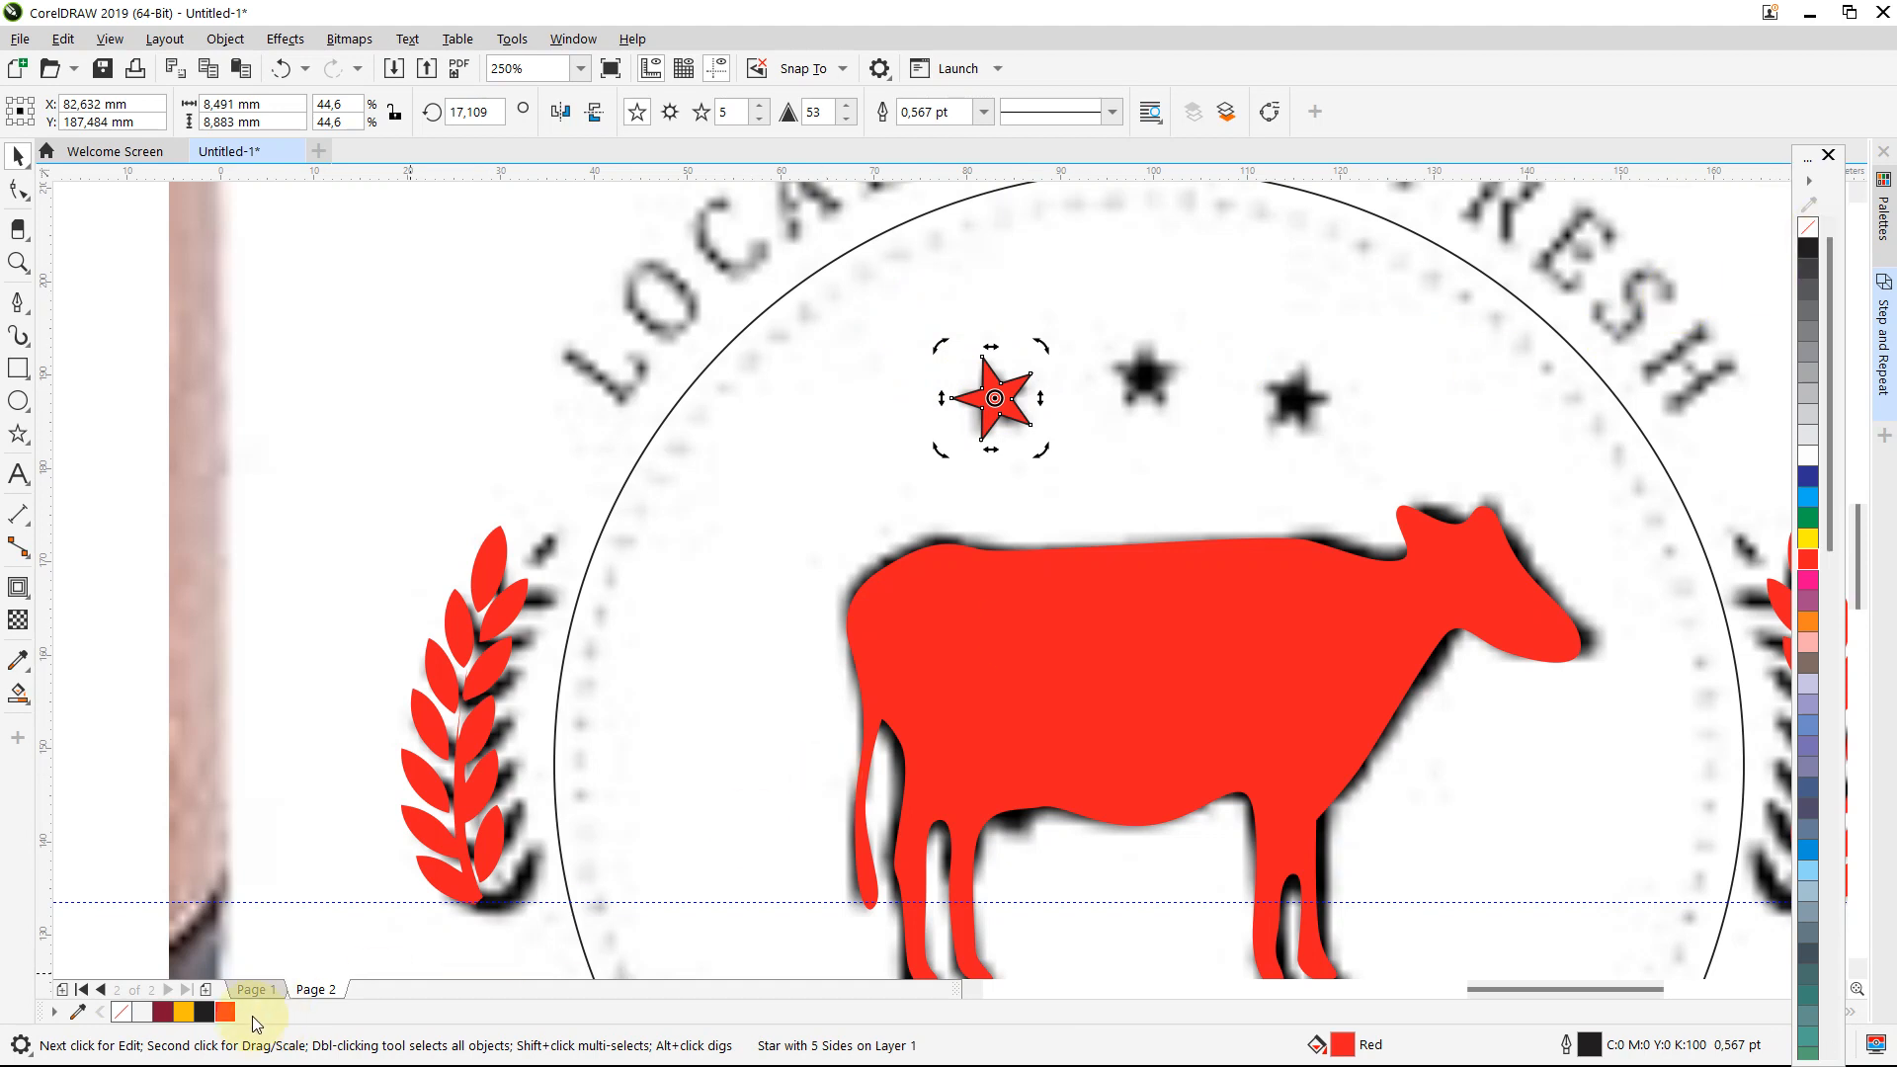
{"action": "right_click", "coordinate": [123, 1013]}
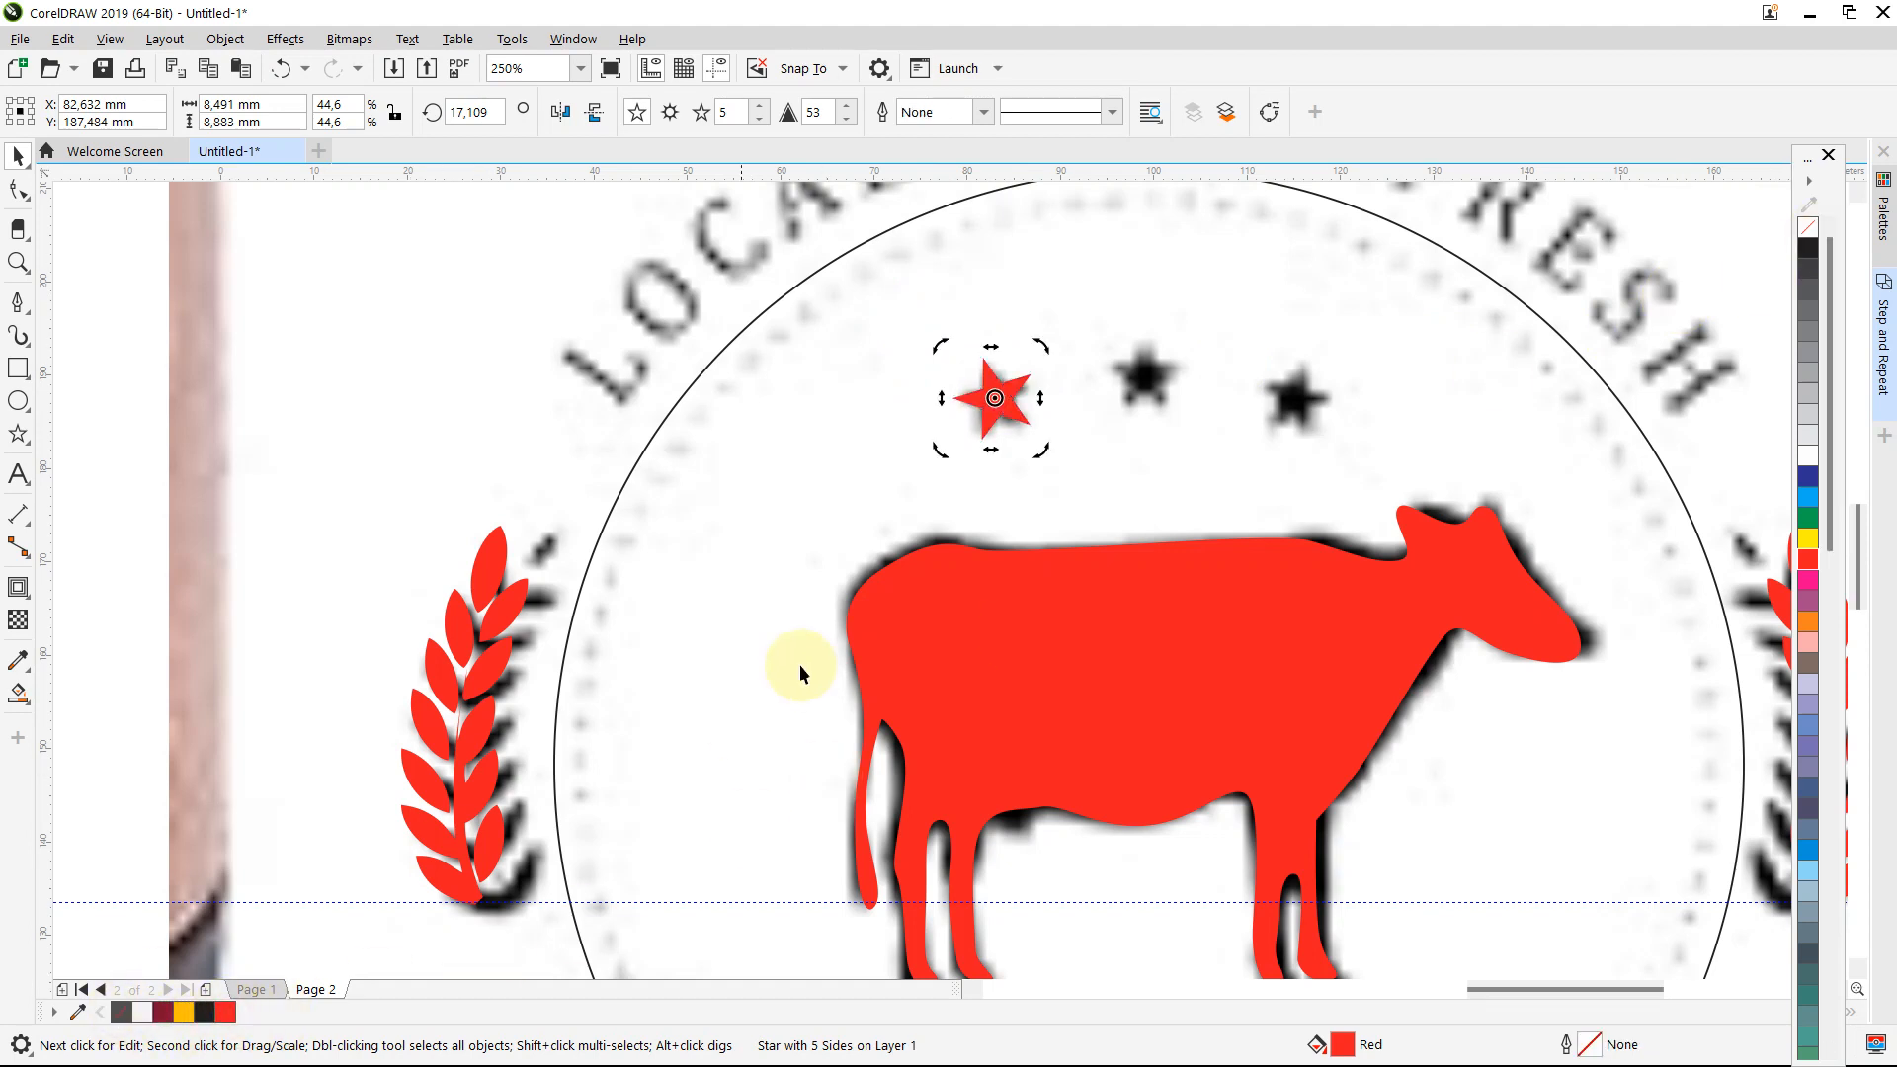
Step: Duplicate the red star twice, move one copy over the logo's right star, and mirror it horizontally
{"action": "key", "text": "ctrl+d"}
{"action": "key", "text": "ctrl+d"}
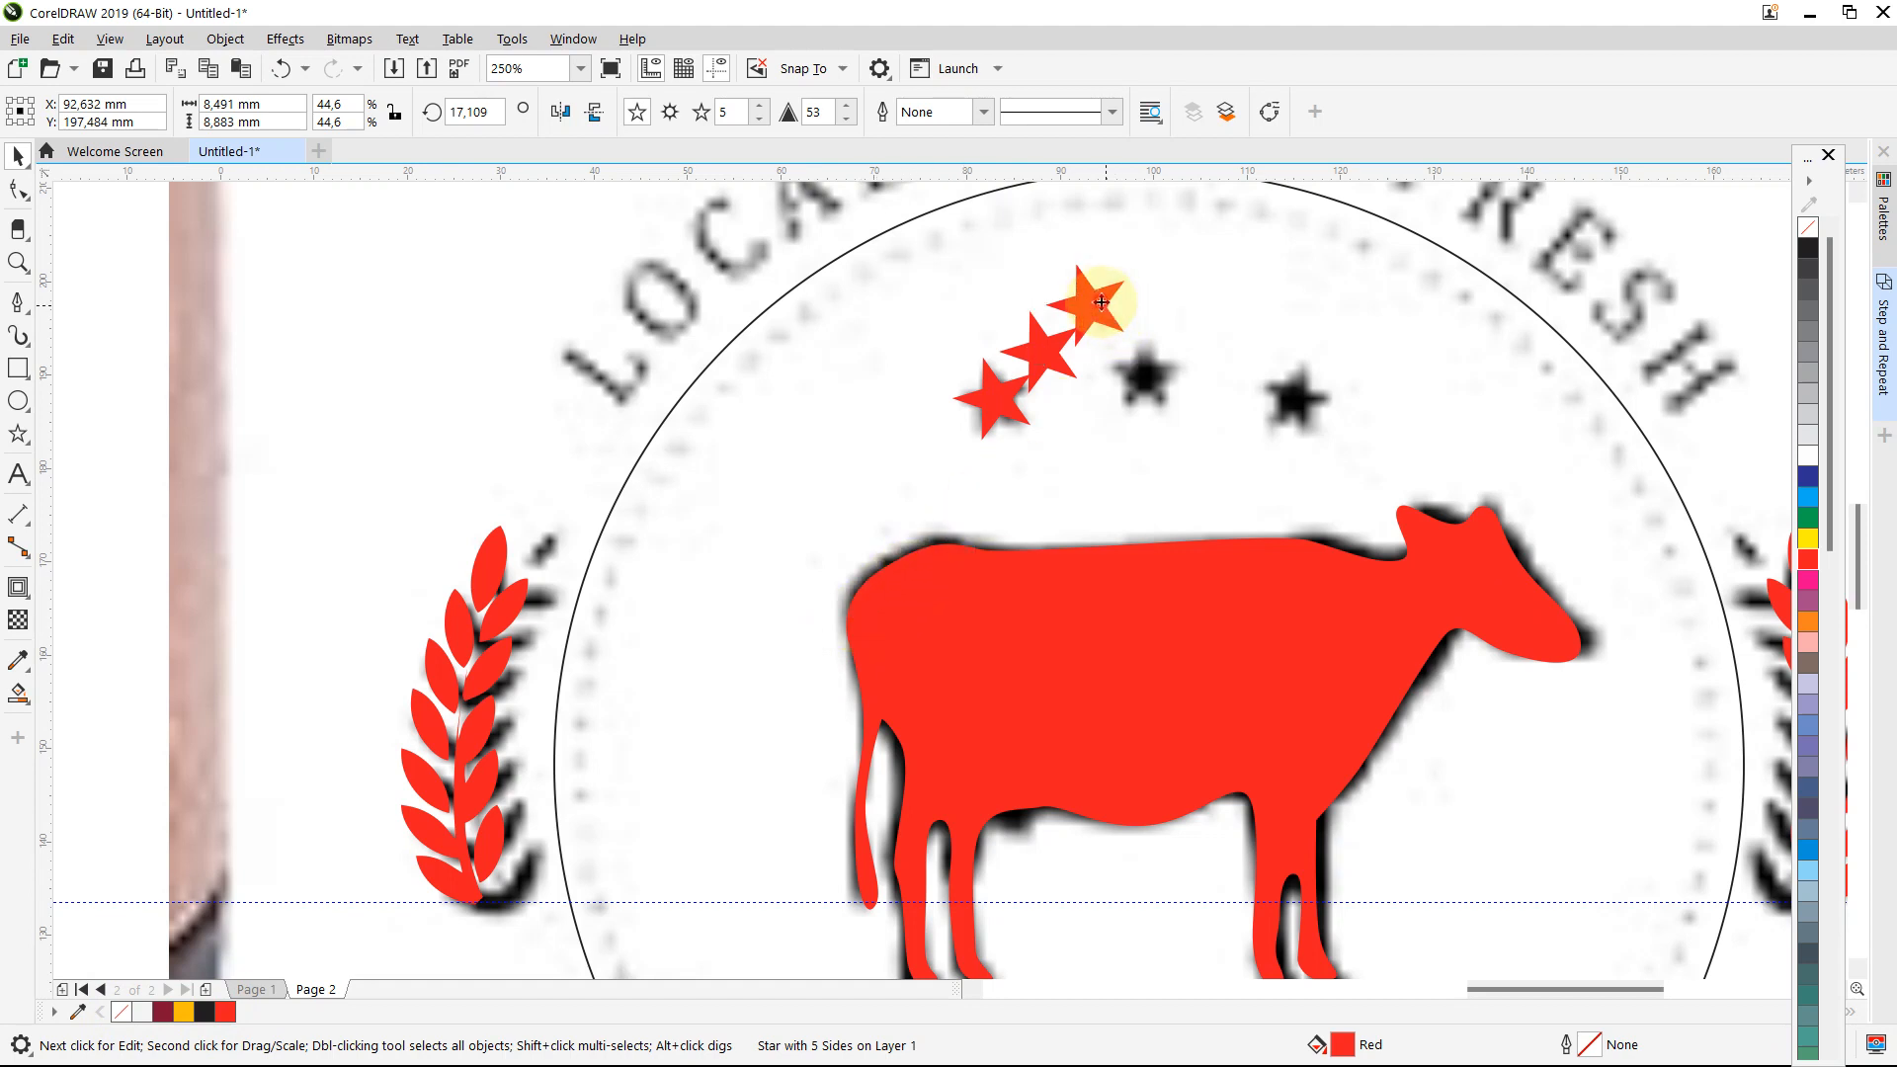
{"action": "left_click_drag", "start_coordinate": [1108, 314], "coordinate": [1309, 397]}
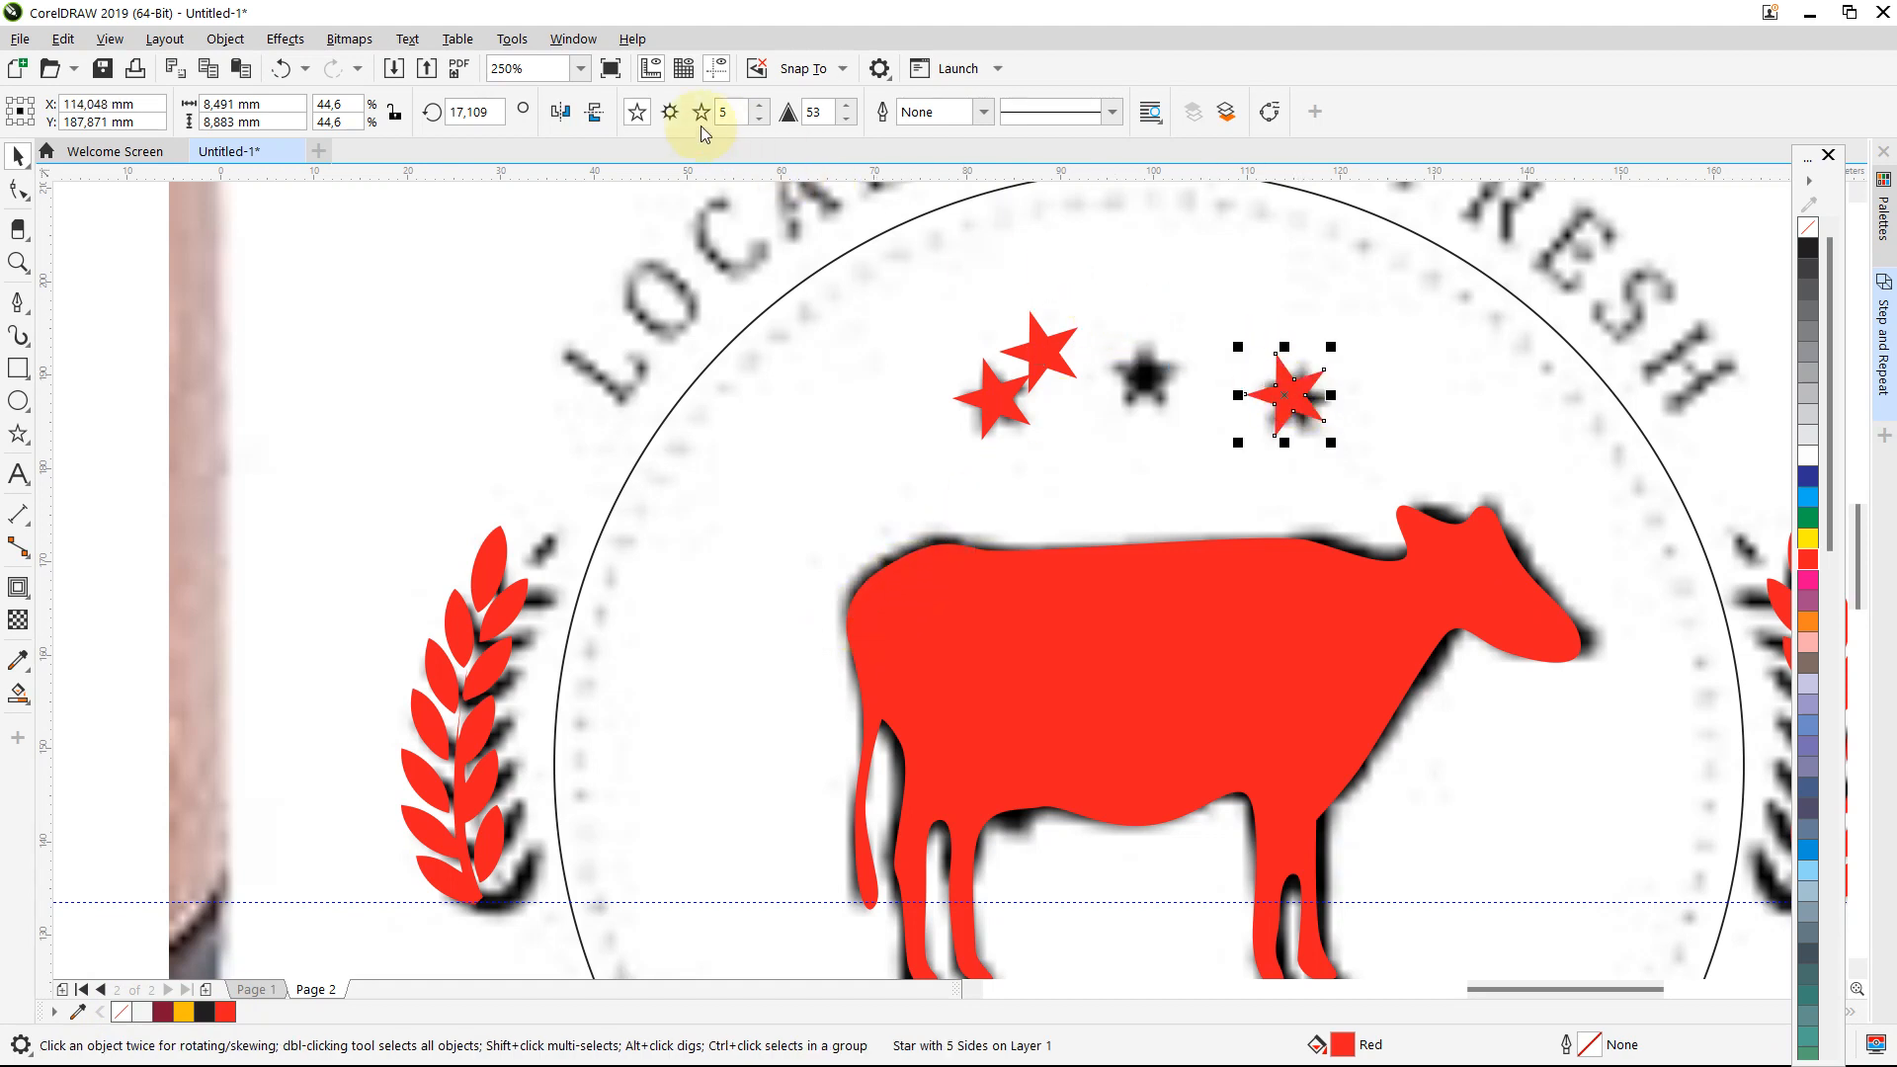
{"action": "left_click", "coordinate": [551, 114]}
Step: Move the other star copy over the logo's middle star and set its rotation angle to 0°
{"action": "left_click", "coordinate": [1045, 343]}
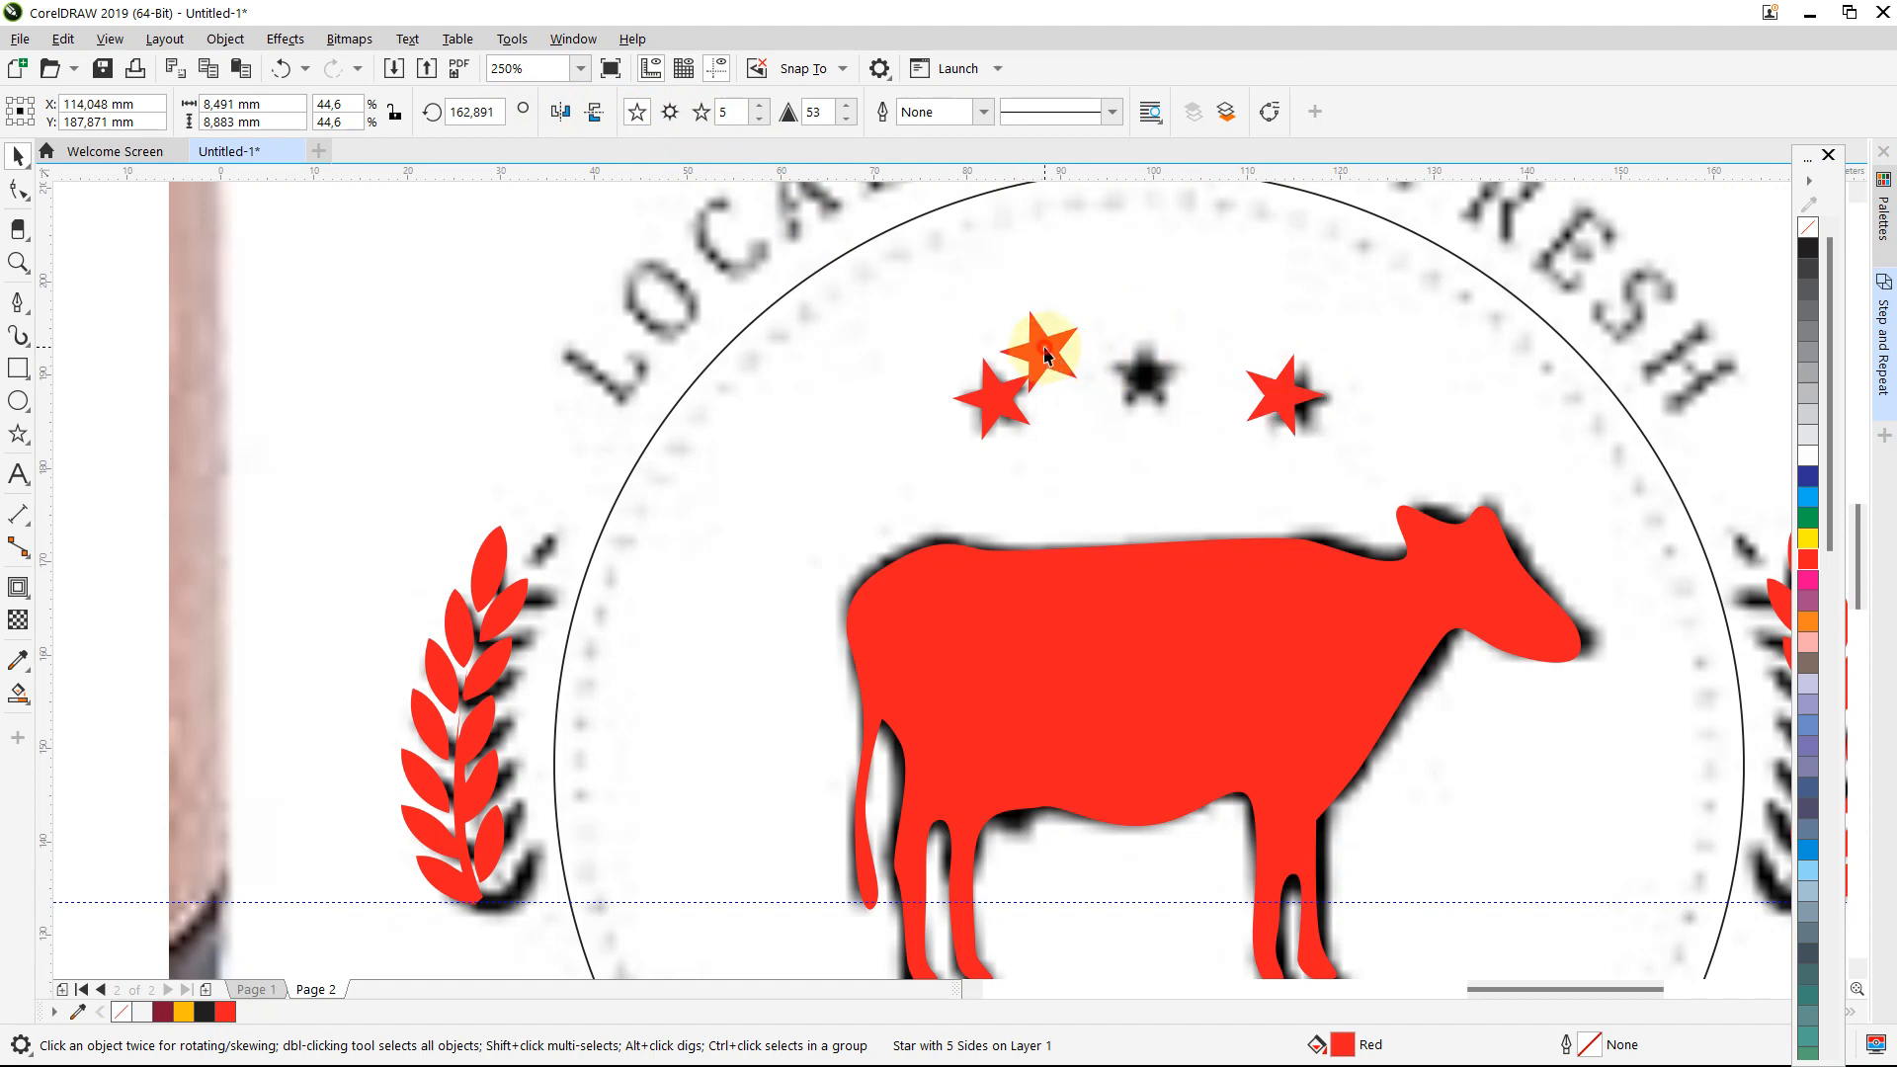
{"action": "left_click_drag", "start_coordinate": [1045, 343], "coordinate": [1151, 370]}
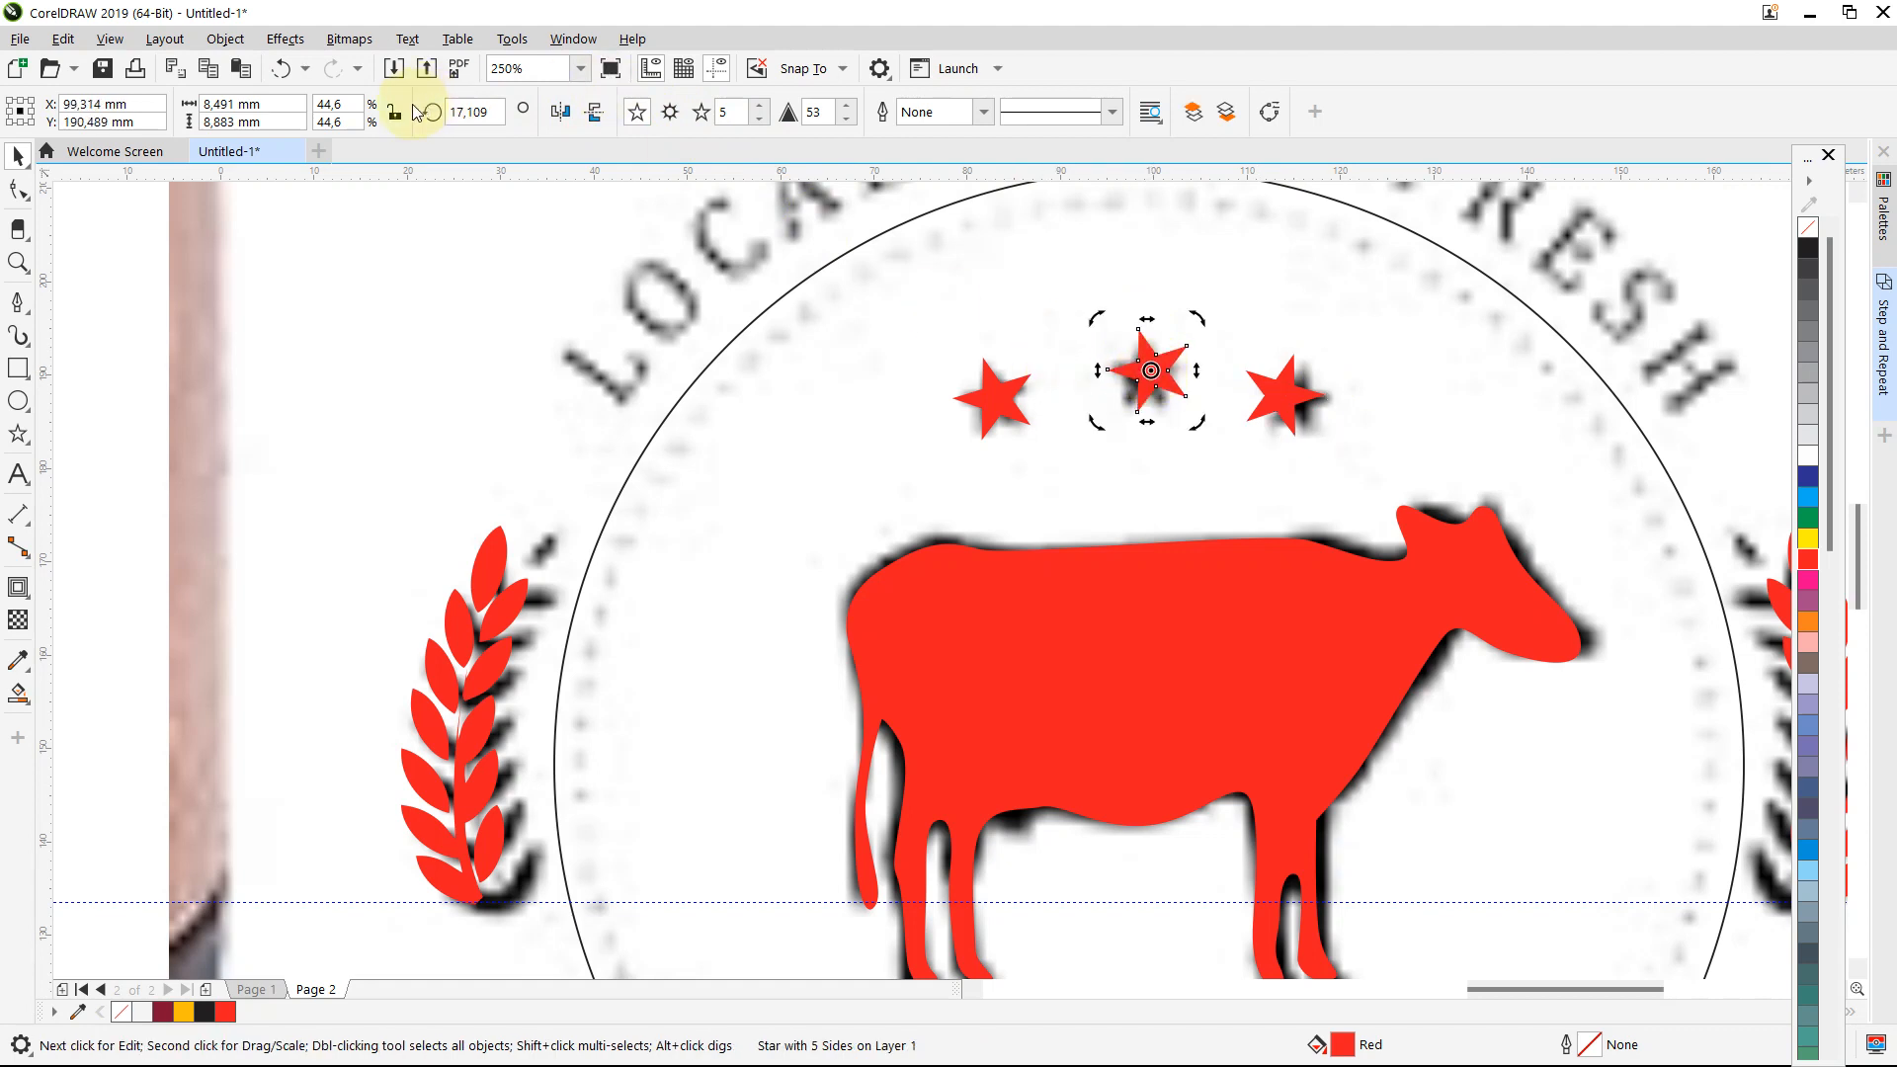
{"action": "left_click", "coordinate": [479, 112]}
{"action": "type", "text": "360"}
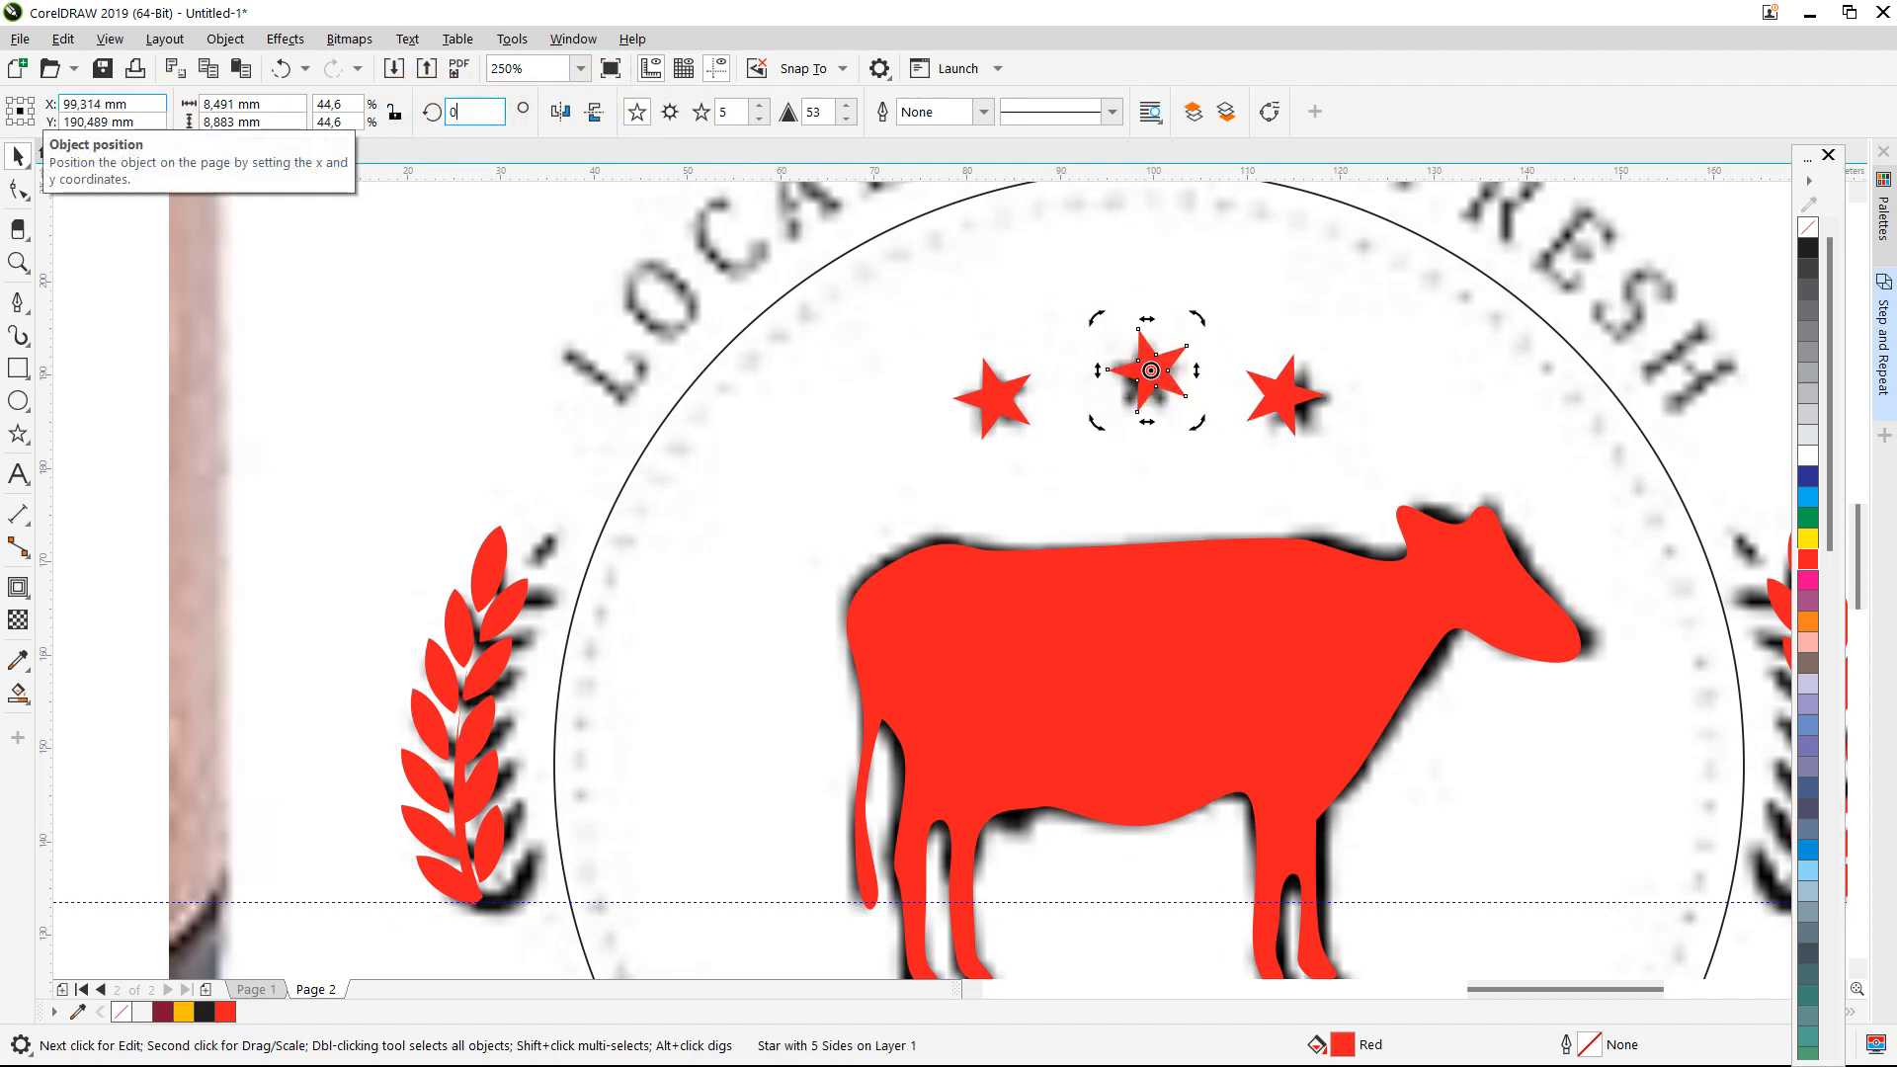
{"action": "key", "text": "Return"}
{"action": "left_click", "coordinate": [686, 461]}
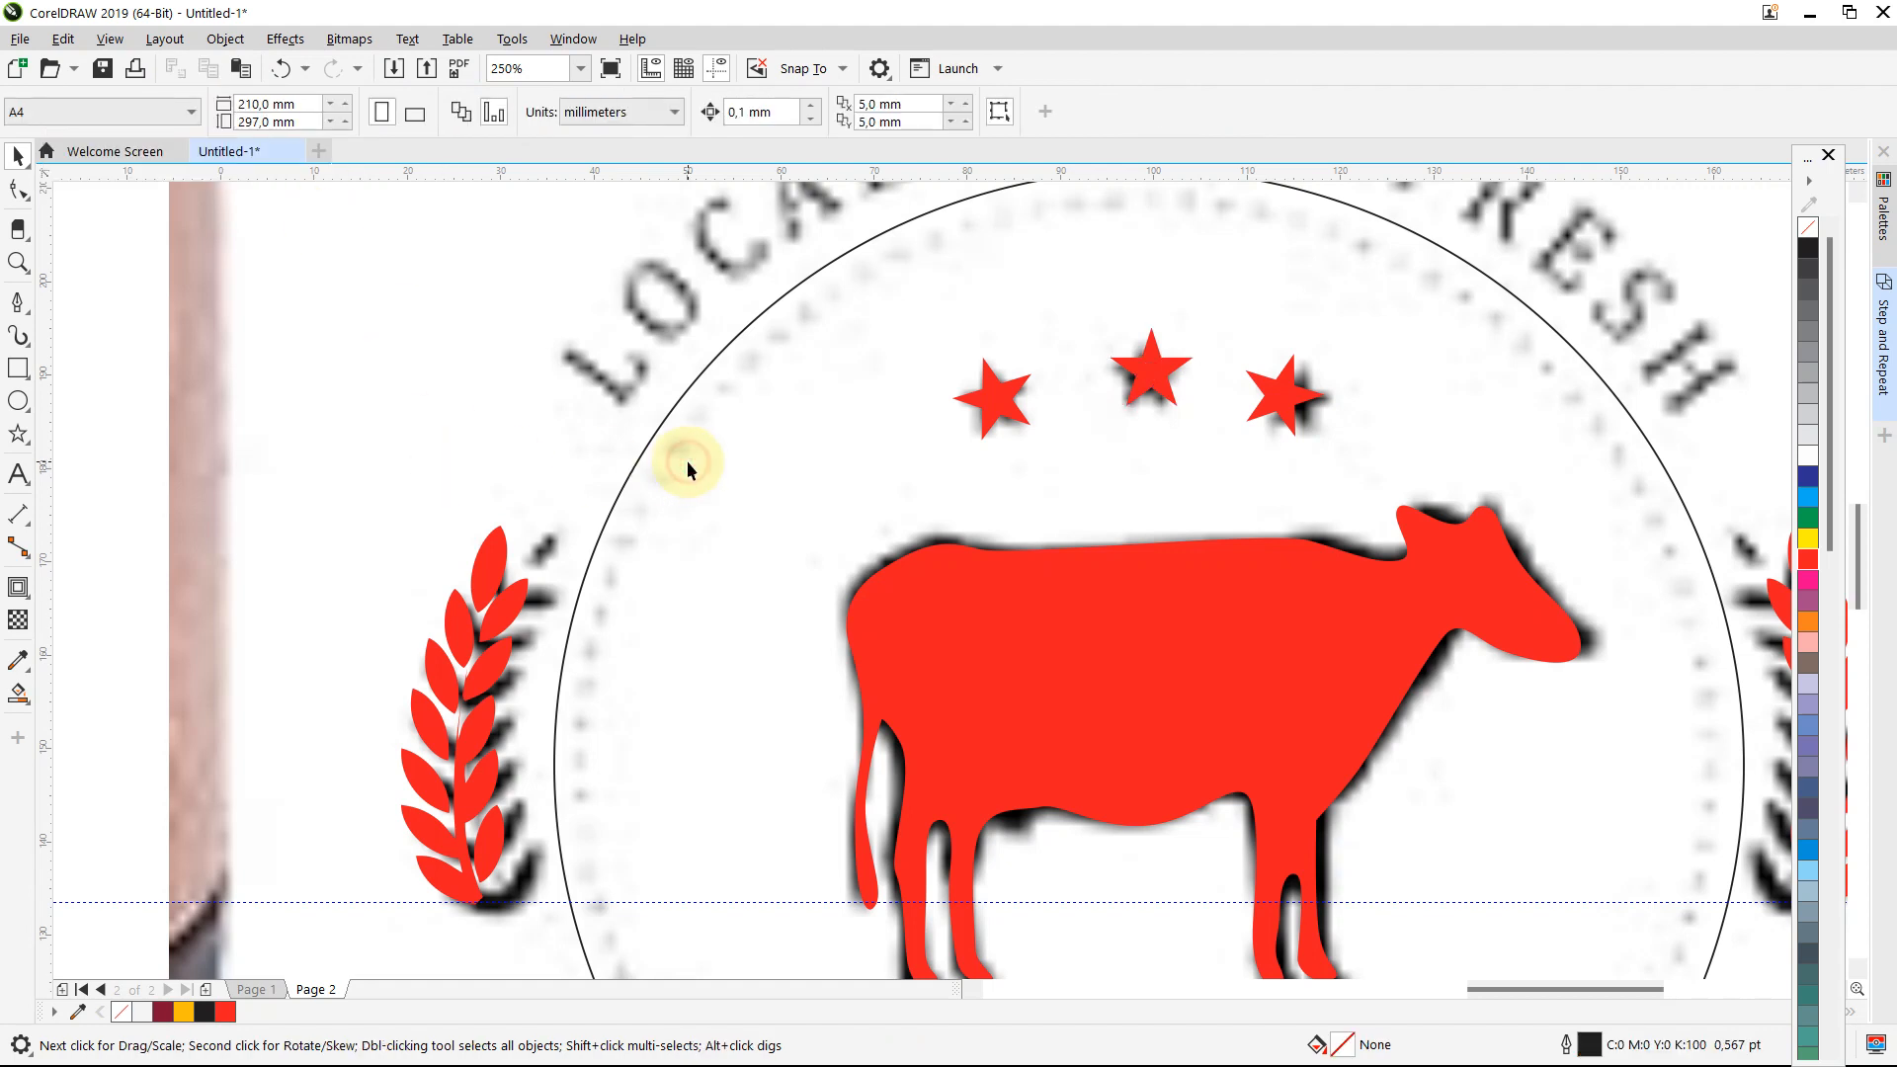
Step: Unlock the circle surrounding the cow and clear the selection
{"action": "scroll", "coordinate": [686, 461], "scroll_direction": "down", "scroll_amount": 4}
{"action": "left_click", "coordinate": [1185, 650]}
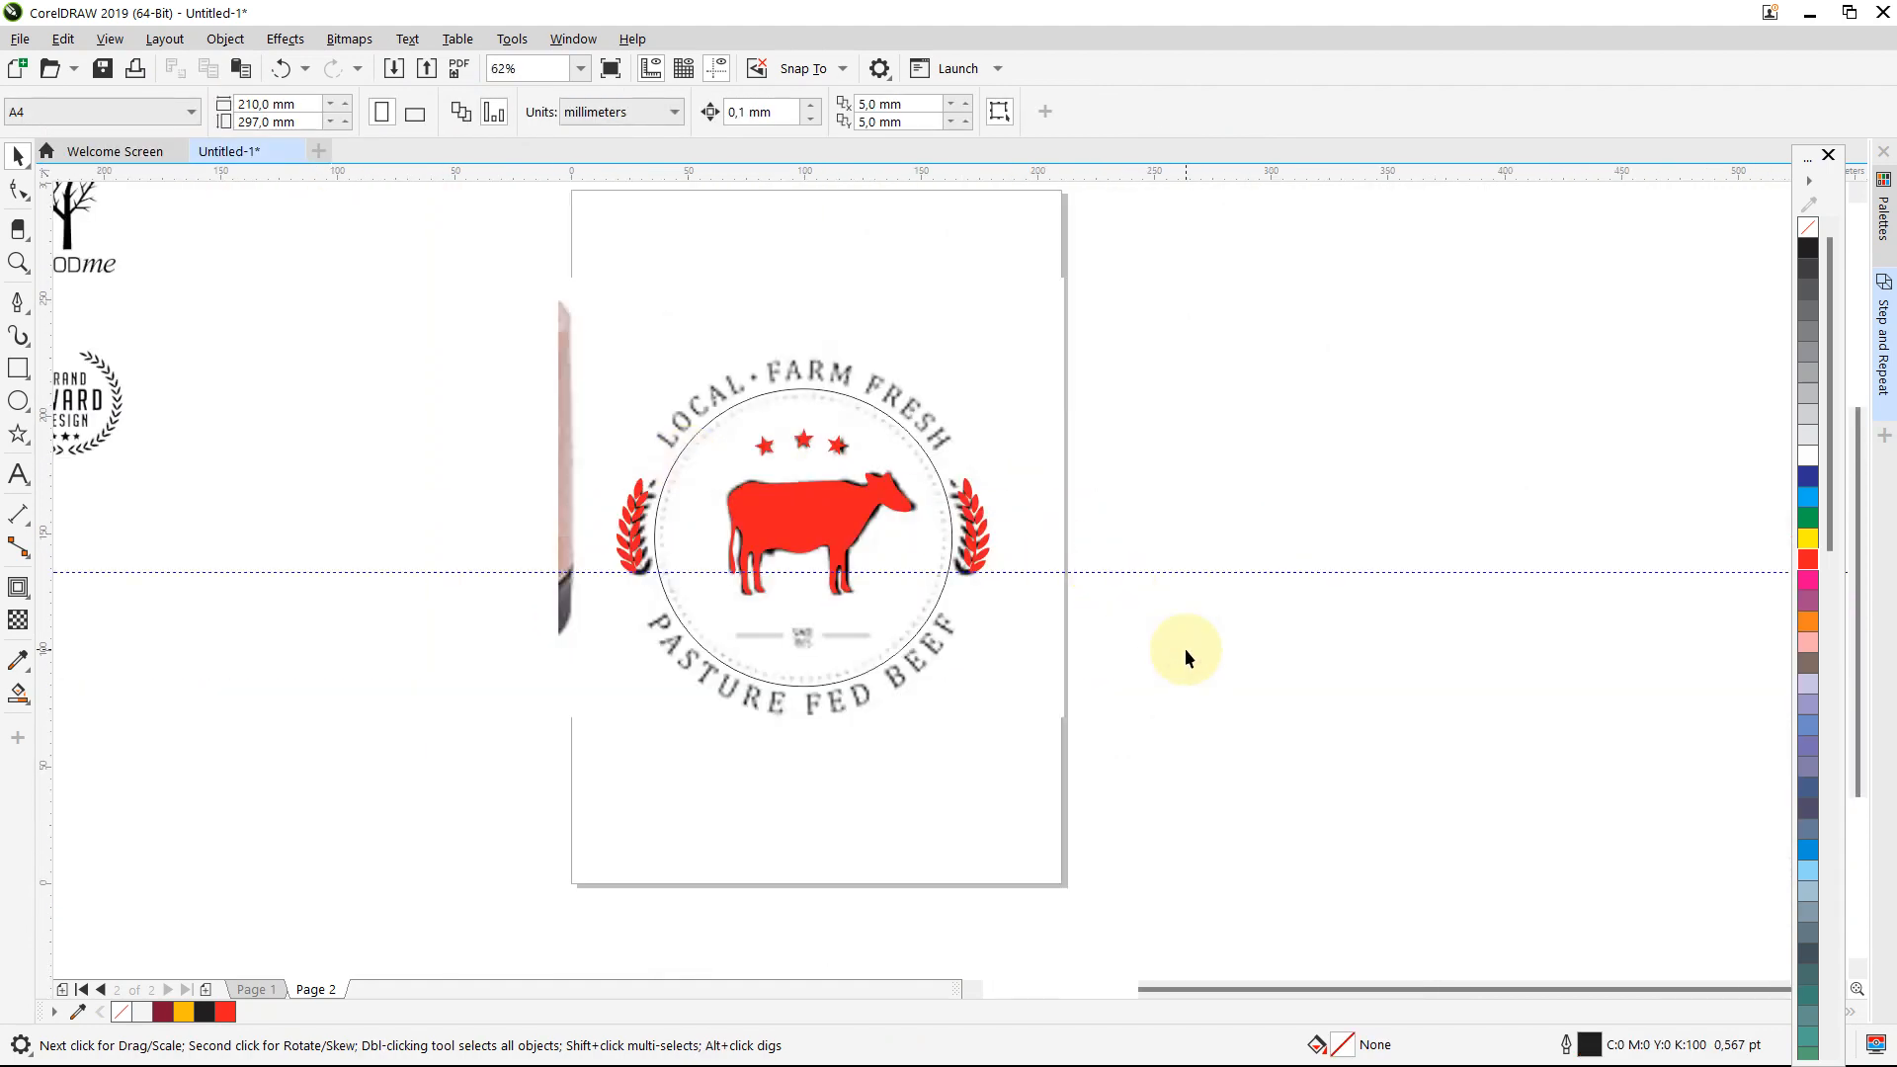
{"action": "scroll", "coordinate": [792, 559], "scroll_direction": "up", "scroll_amount": 2}
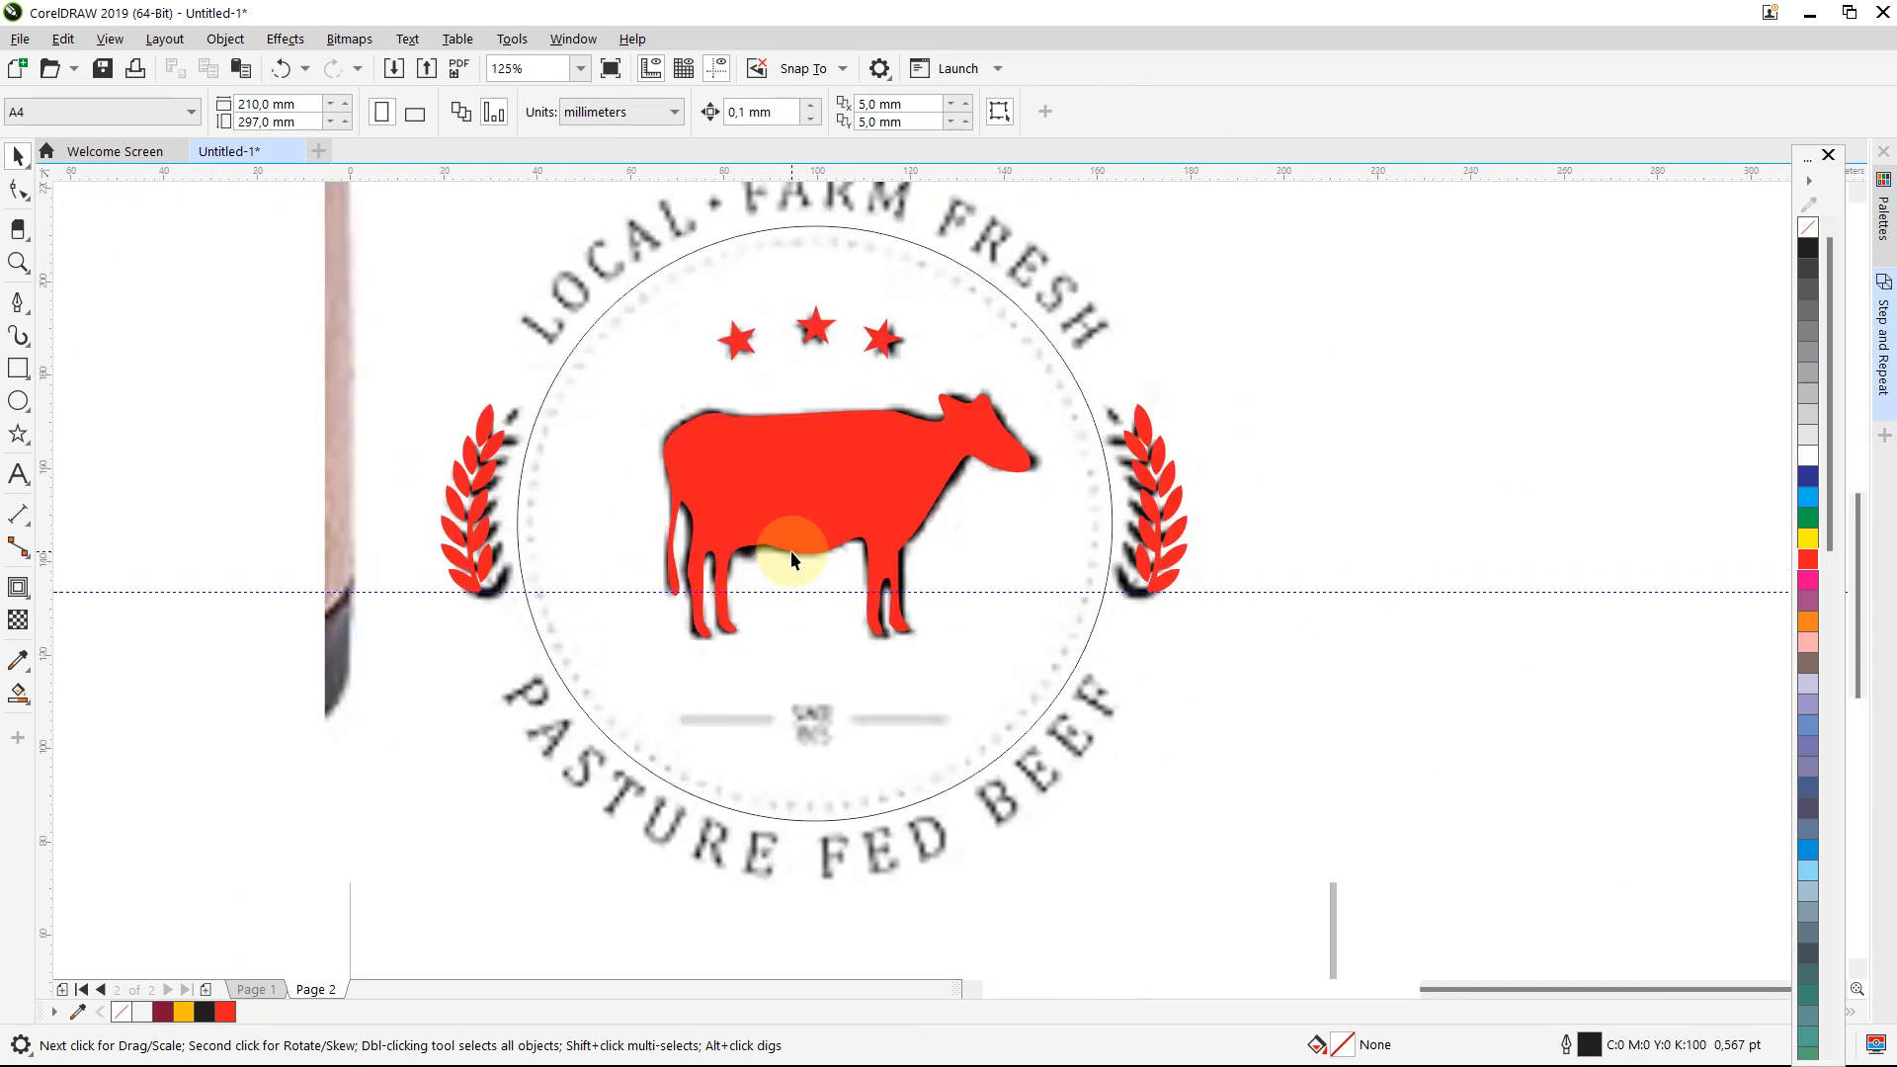
{"action": "right_click", "coordinate": [545, 402]}
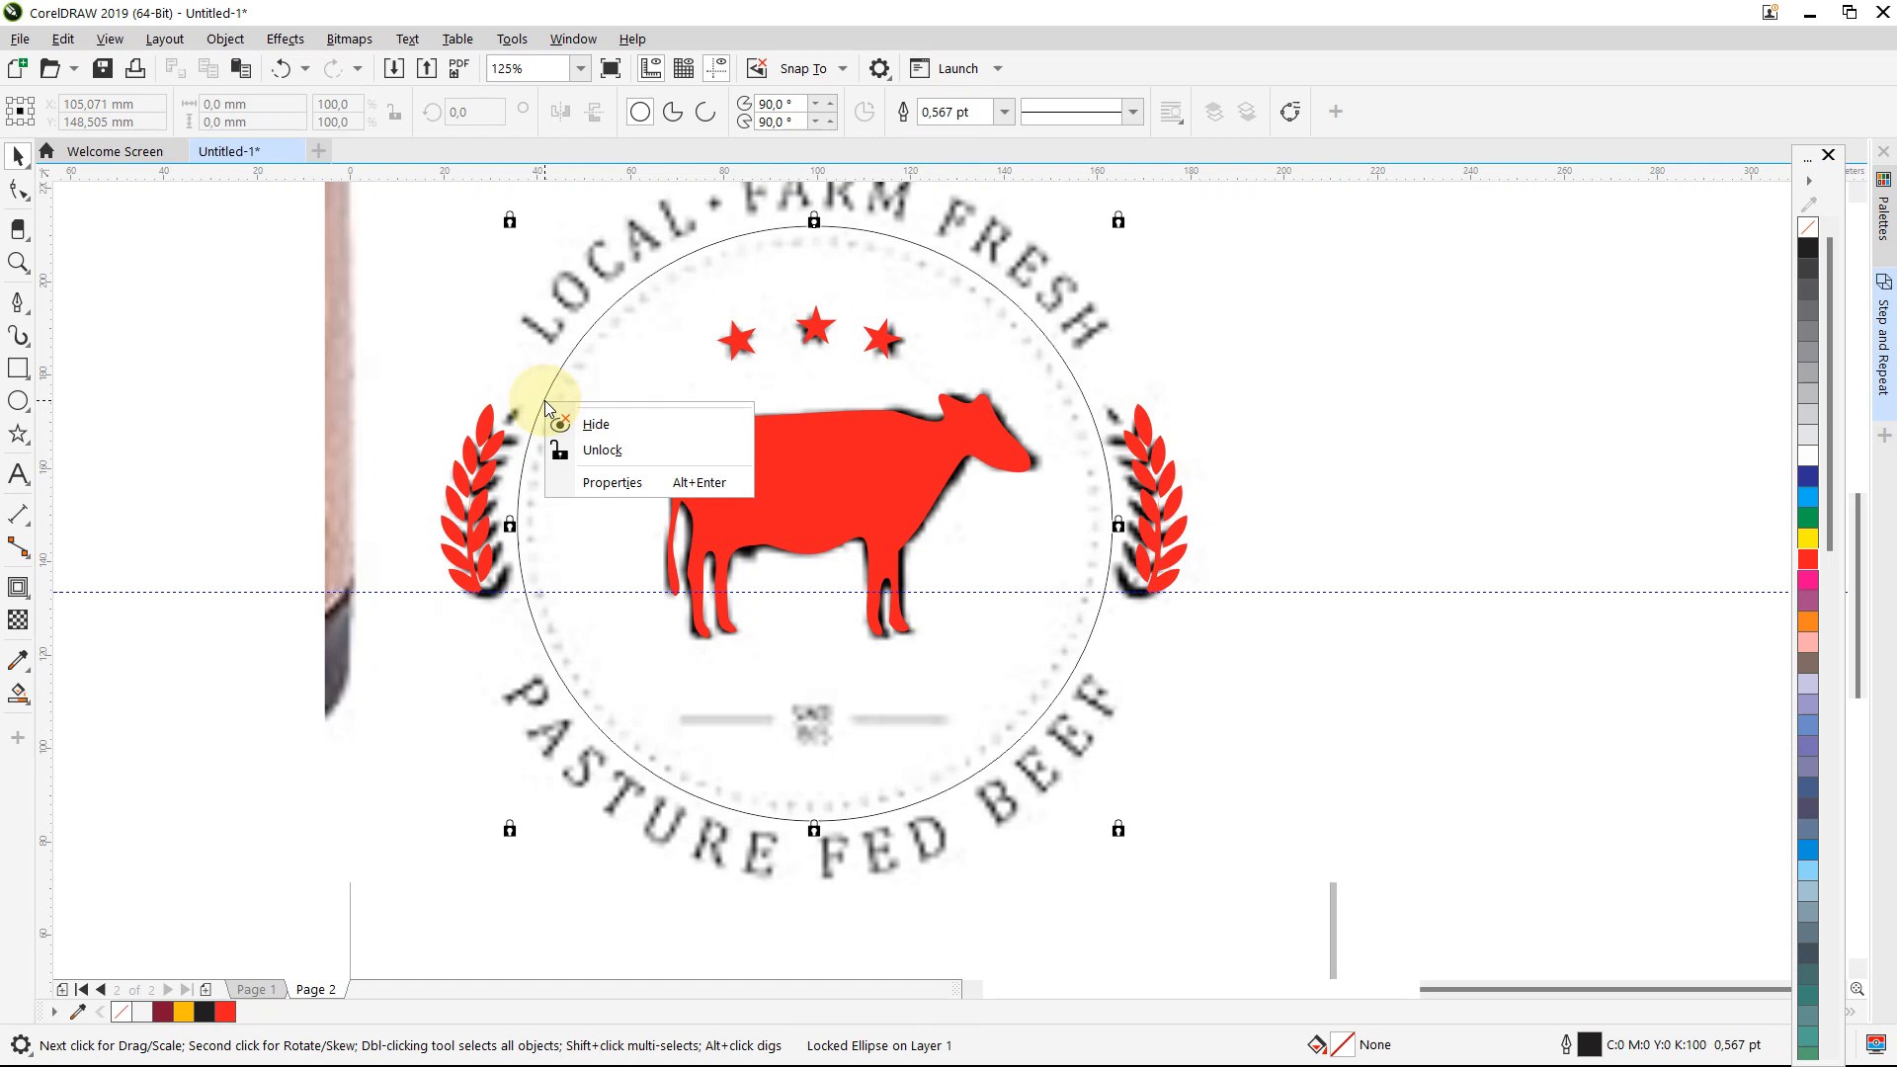
{"action": "left_click", "coordinate": [598, 449]}
{"action": "left_click", "coordinate": [405, 324]}
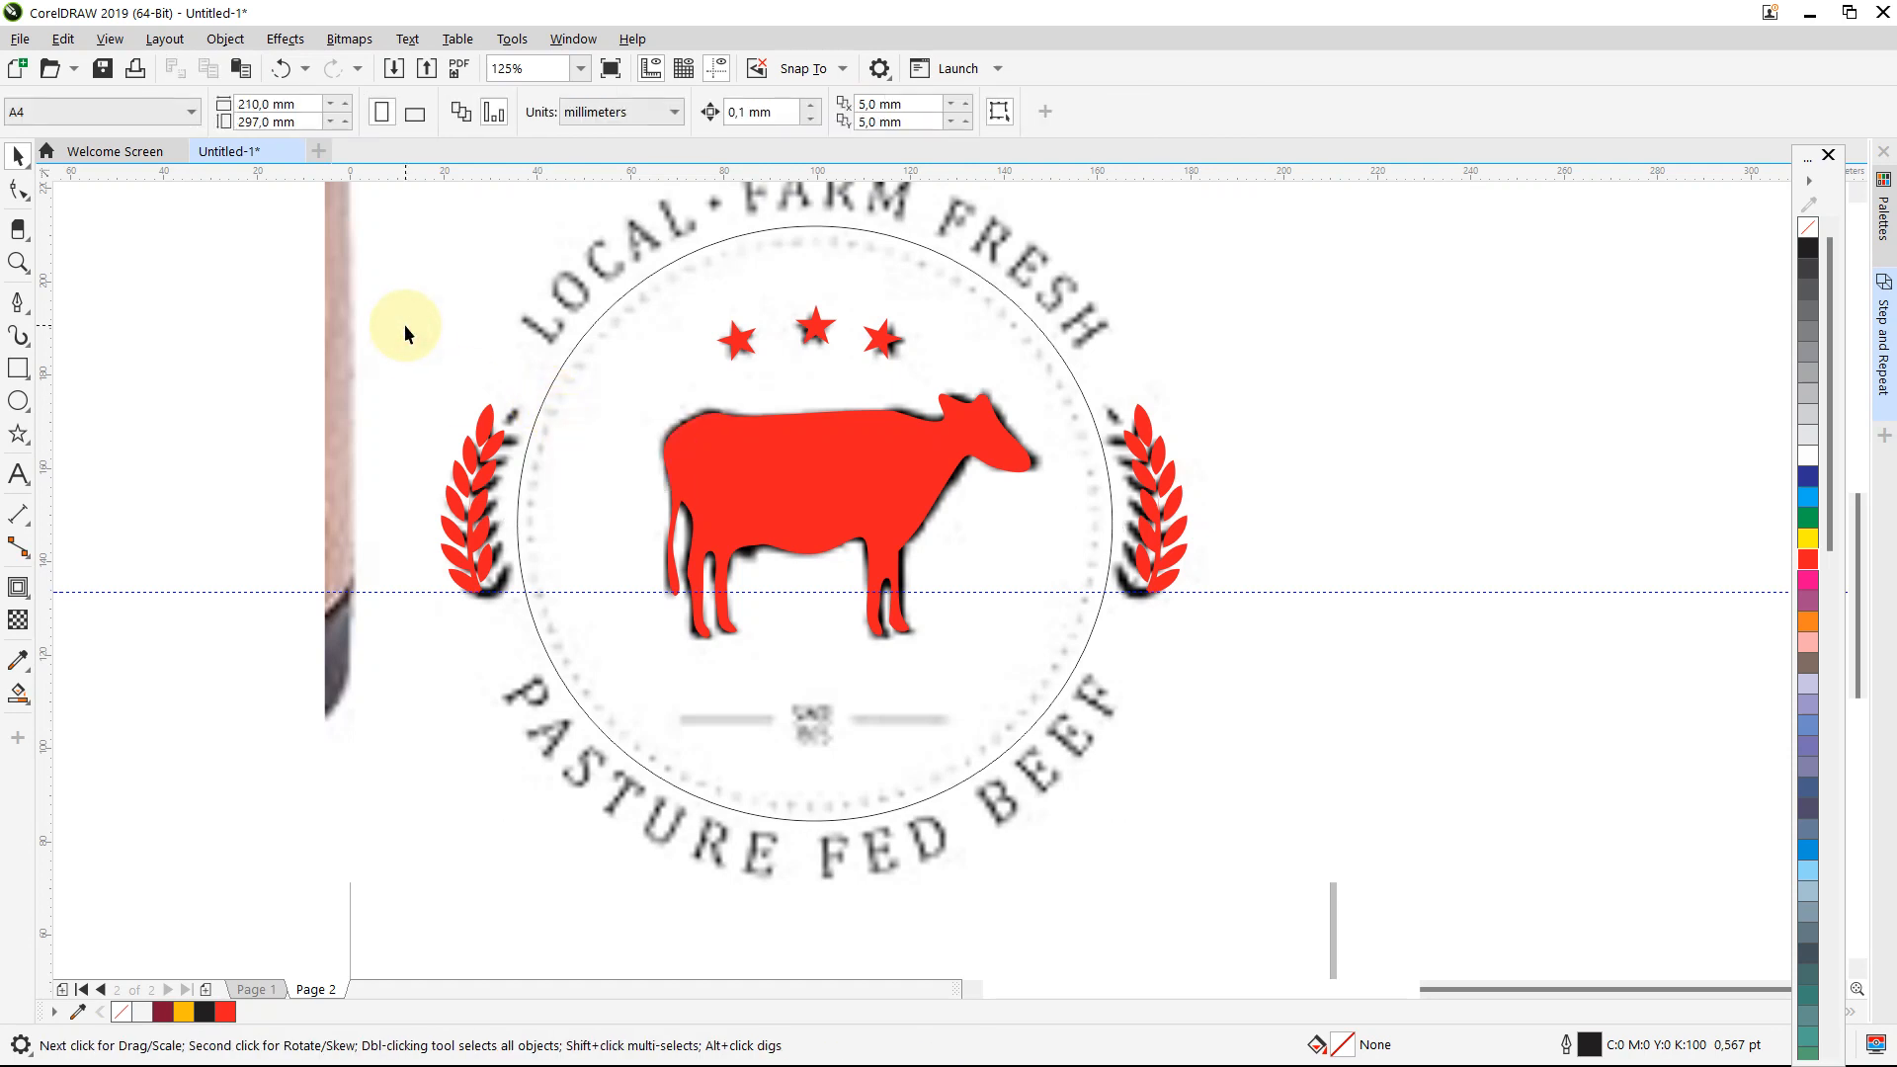
Step: Create a concentric smaller copy of the circle, about 120.5 mm in diameter, over the dotted ring, with a 2.0 pt outline
{"action": "left_click", "coordinate": [557, 375]}
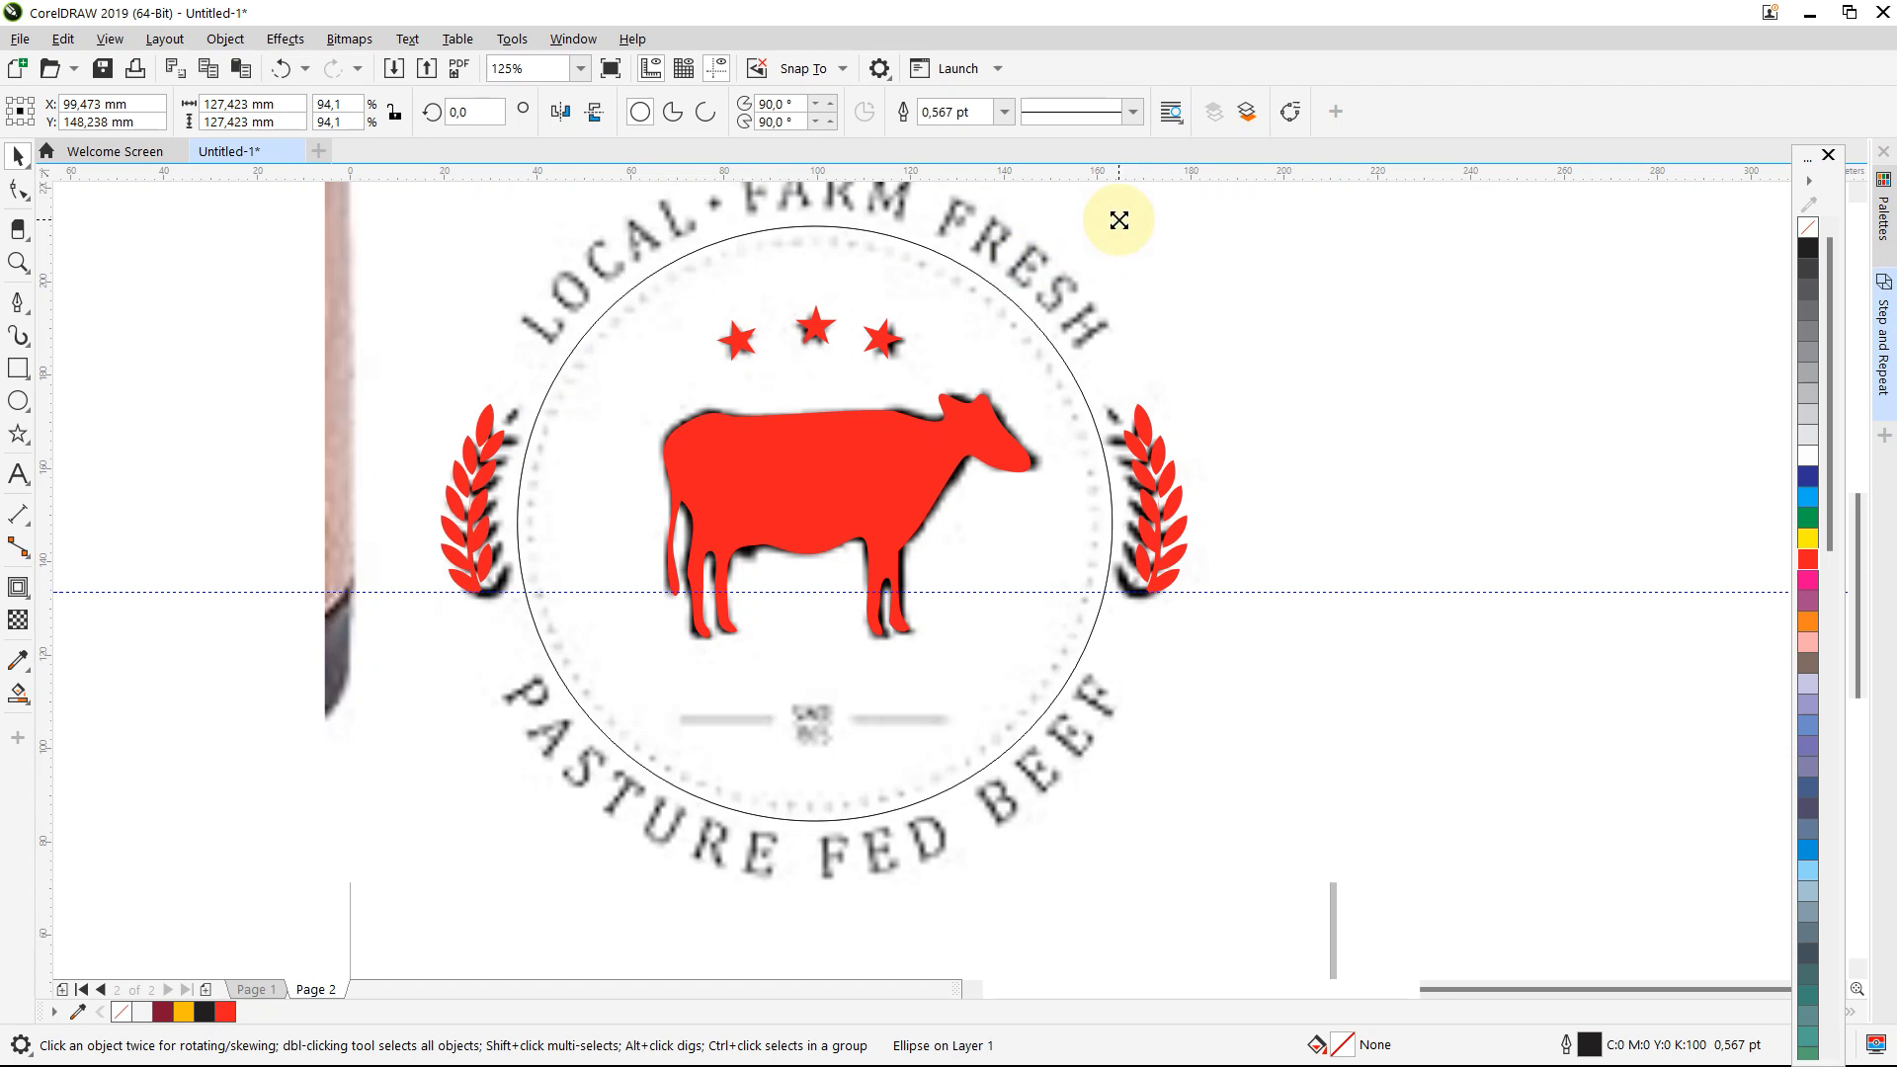
{"action": "left_click_drag", "start_coordinate": [1119, 219], "coordinate": [1104, 233]}
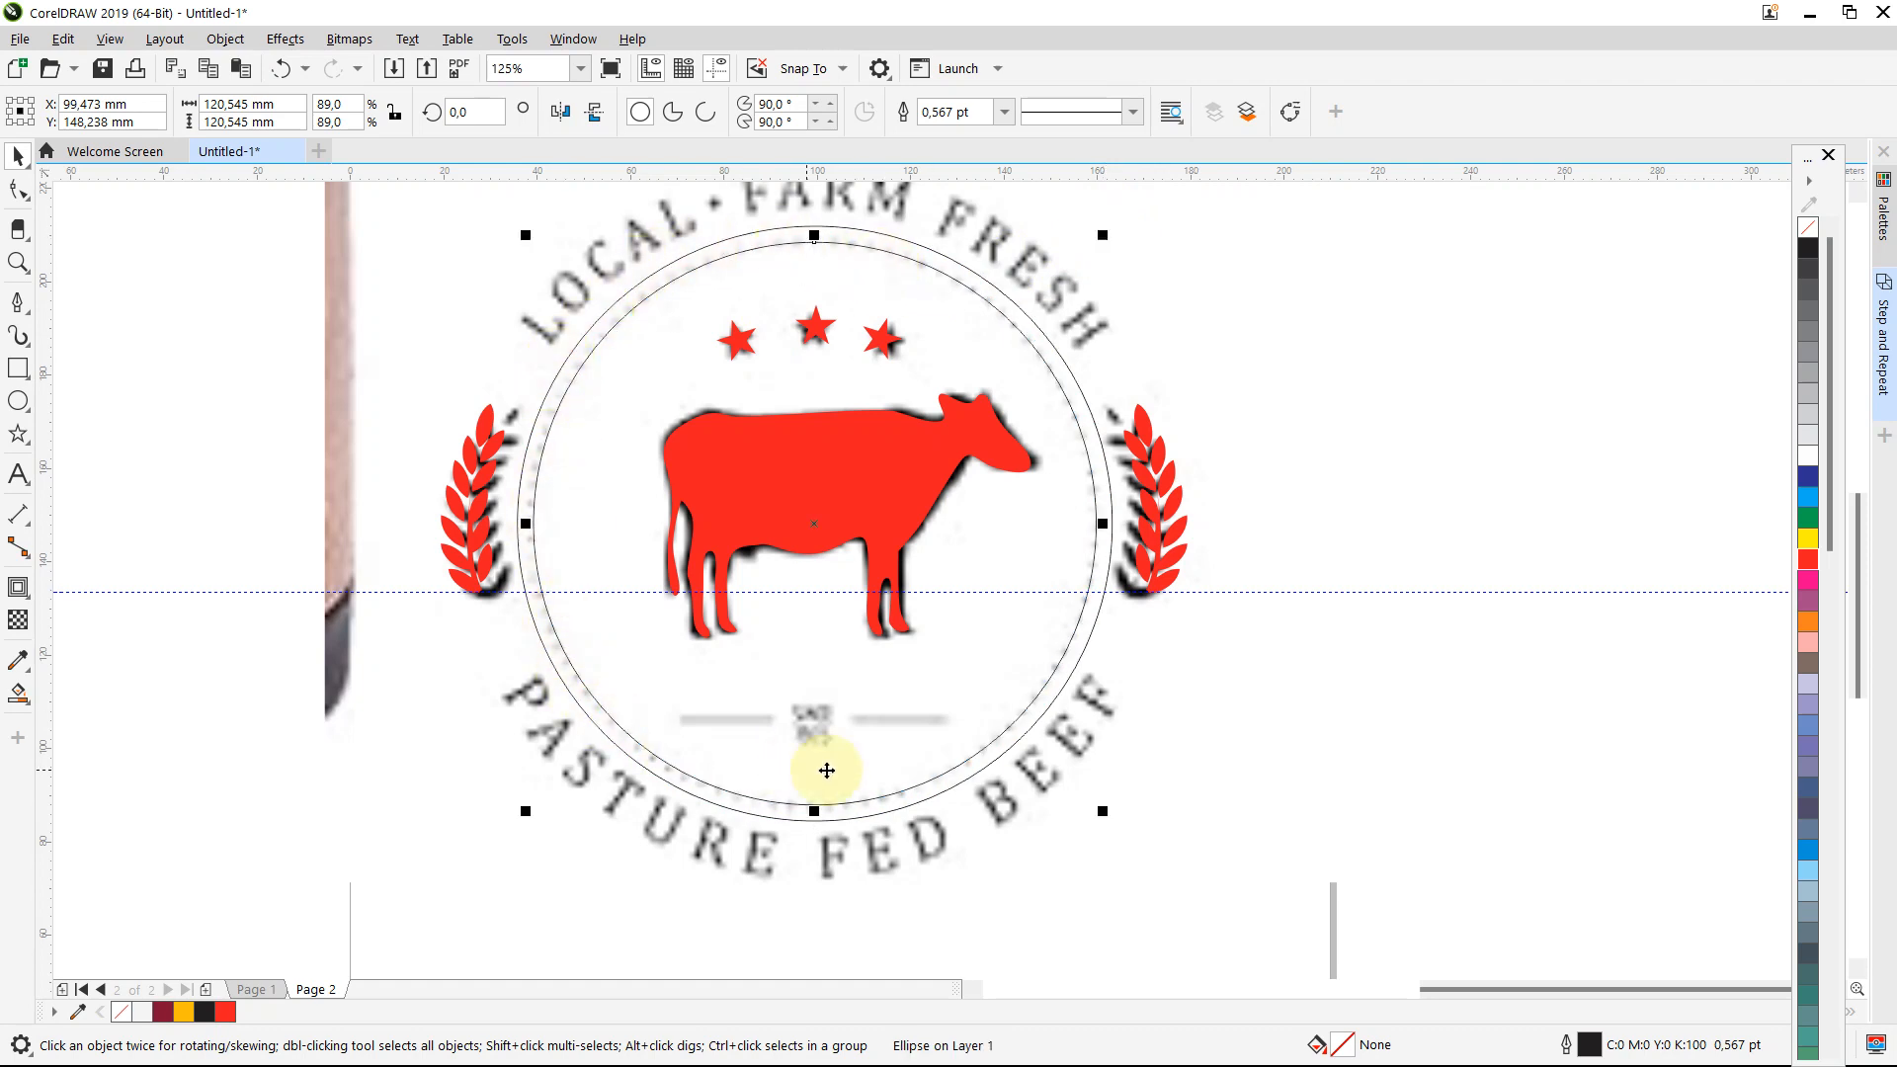
{"action": "left_click", "coordinate": [1004, 111]}
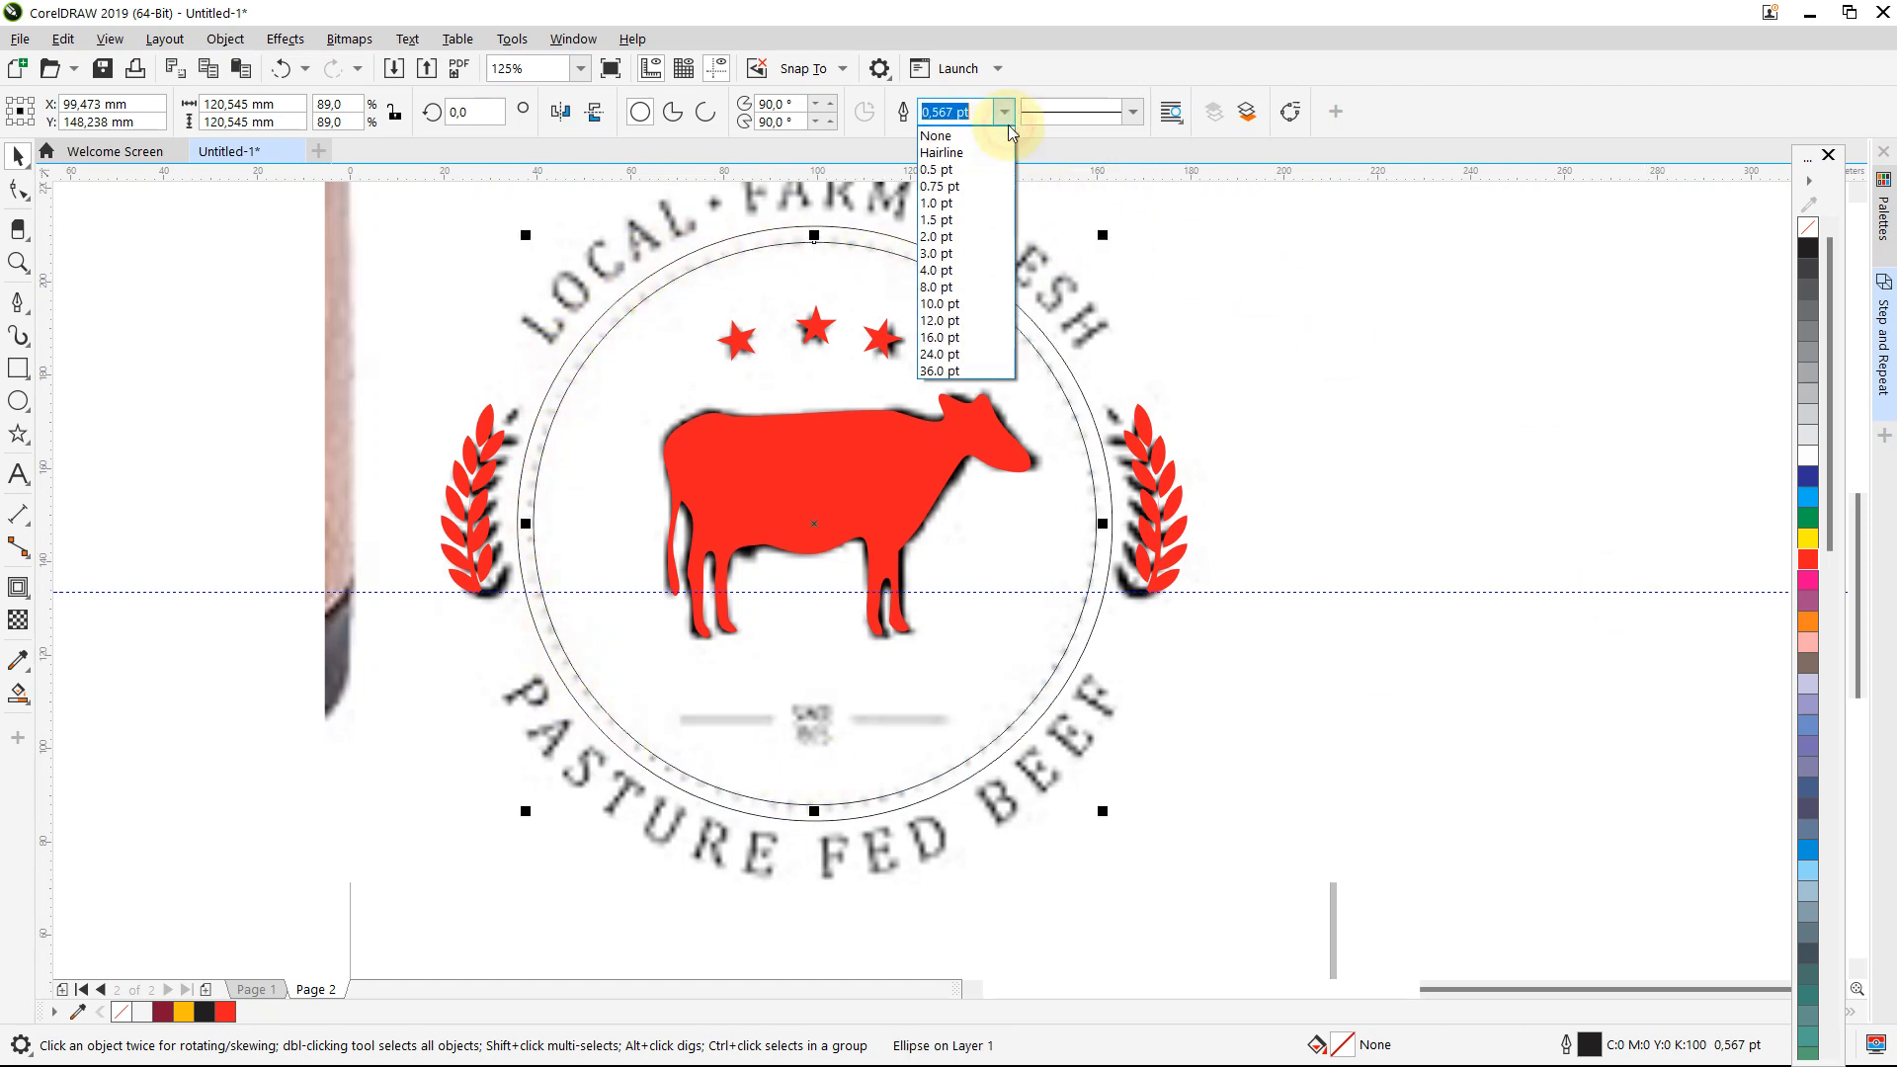
{"action": "left_click", "coordinate": [944, 216]}
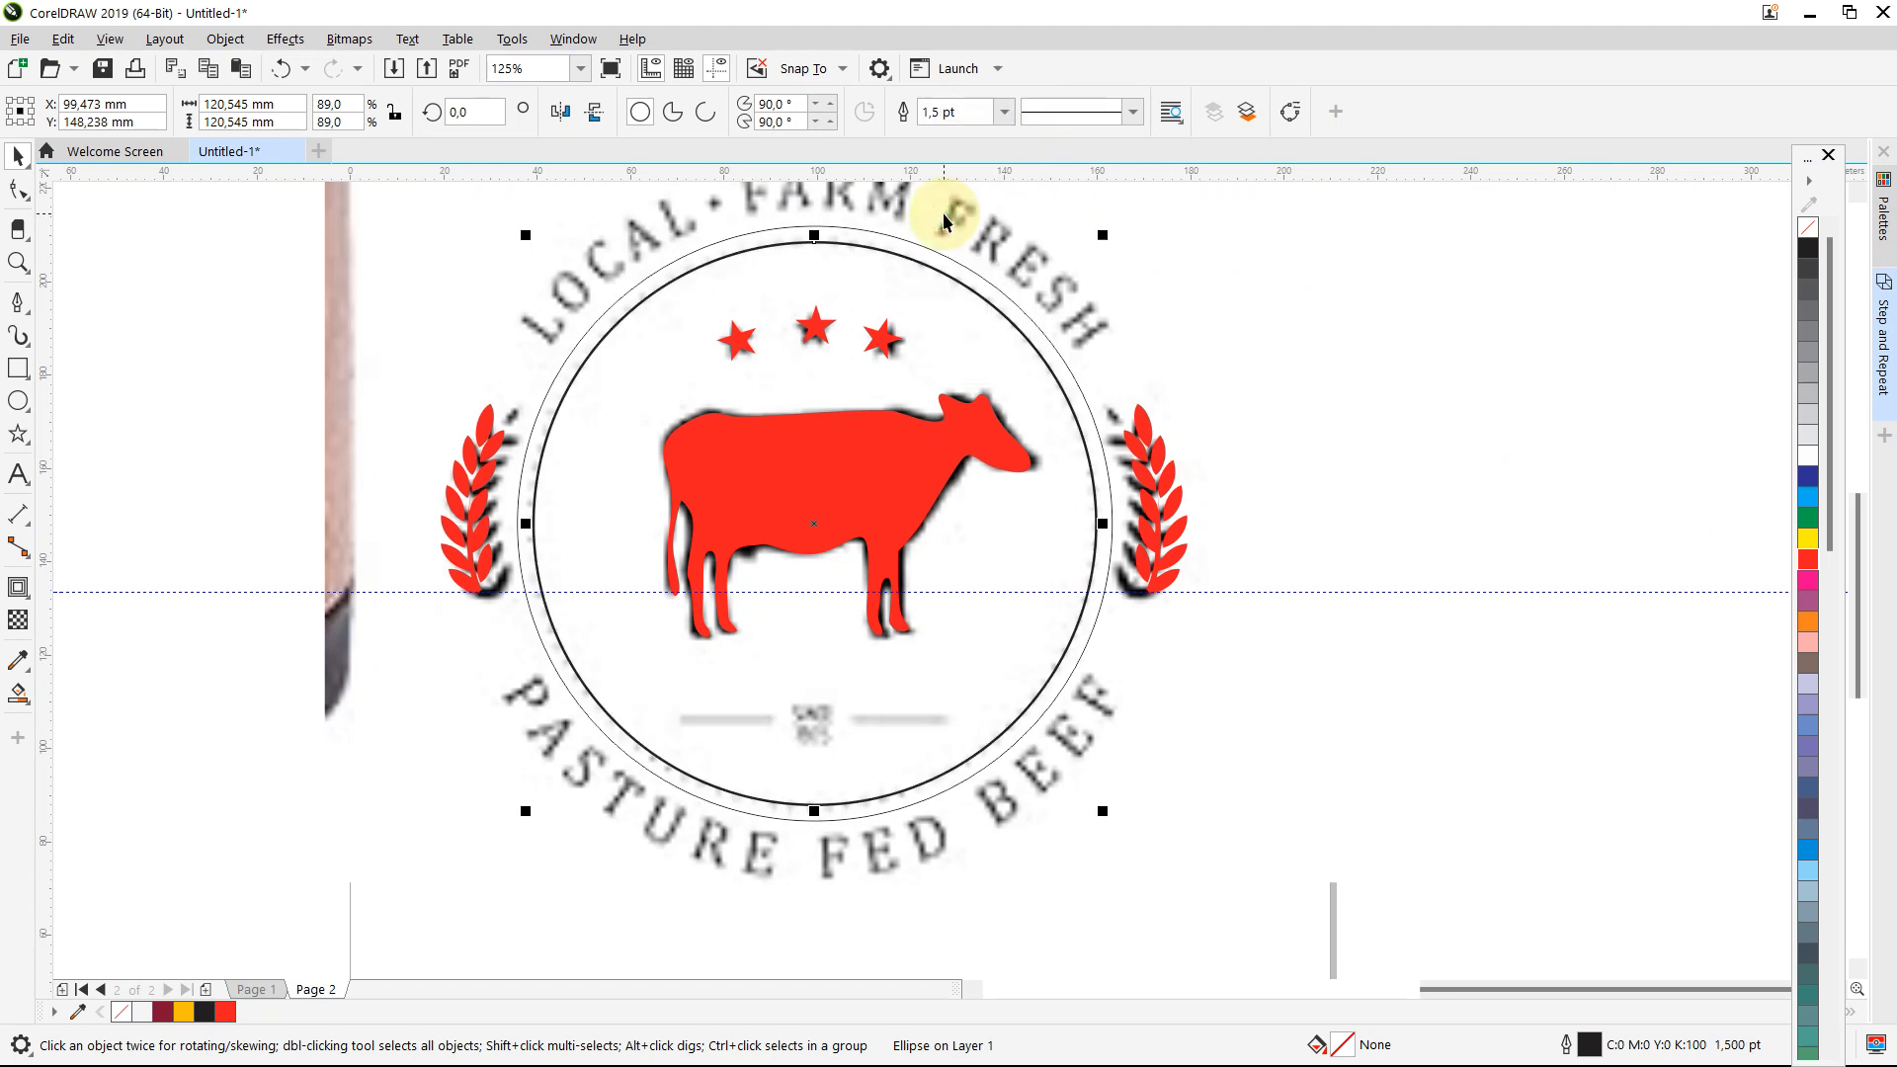
{"action": "left_click", "coordinate": [1004, 112]}
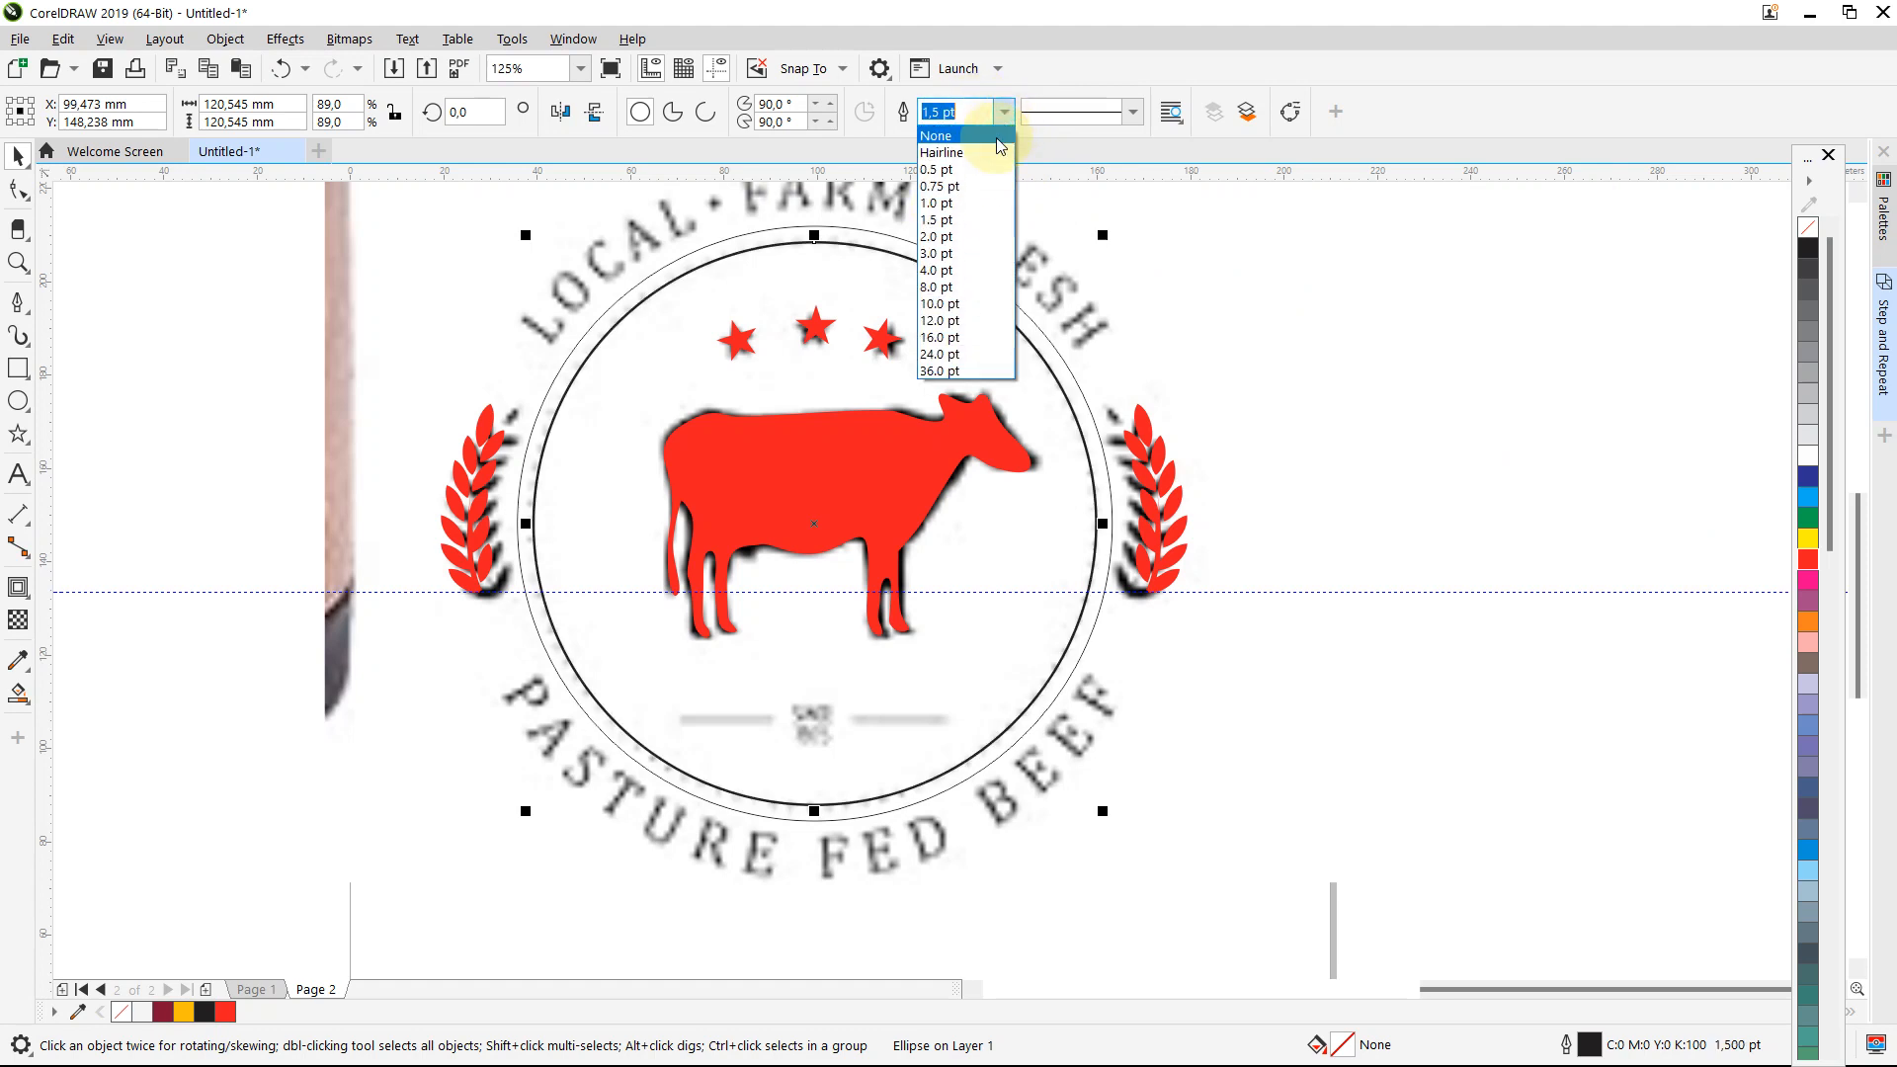
{"action": "left_click", "coordinate": [942, 235]}
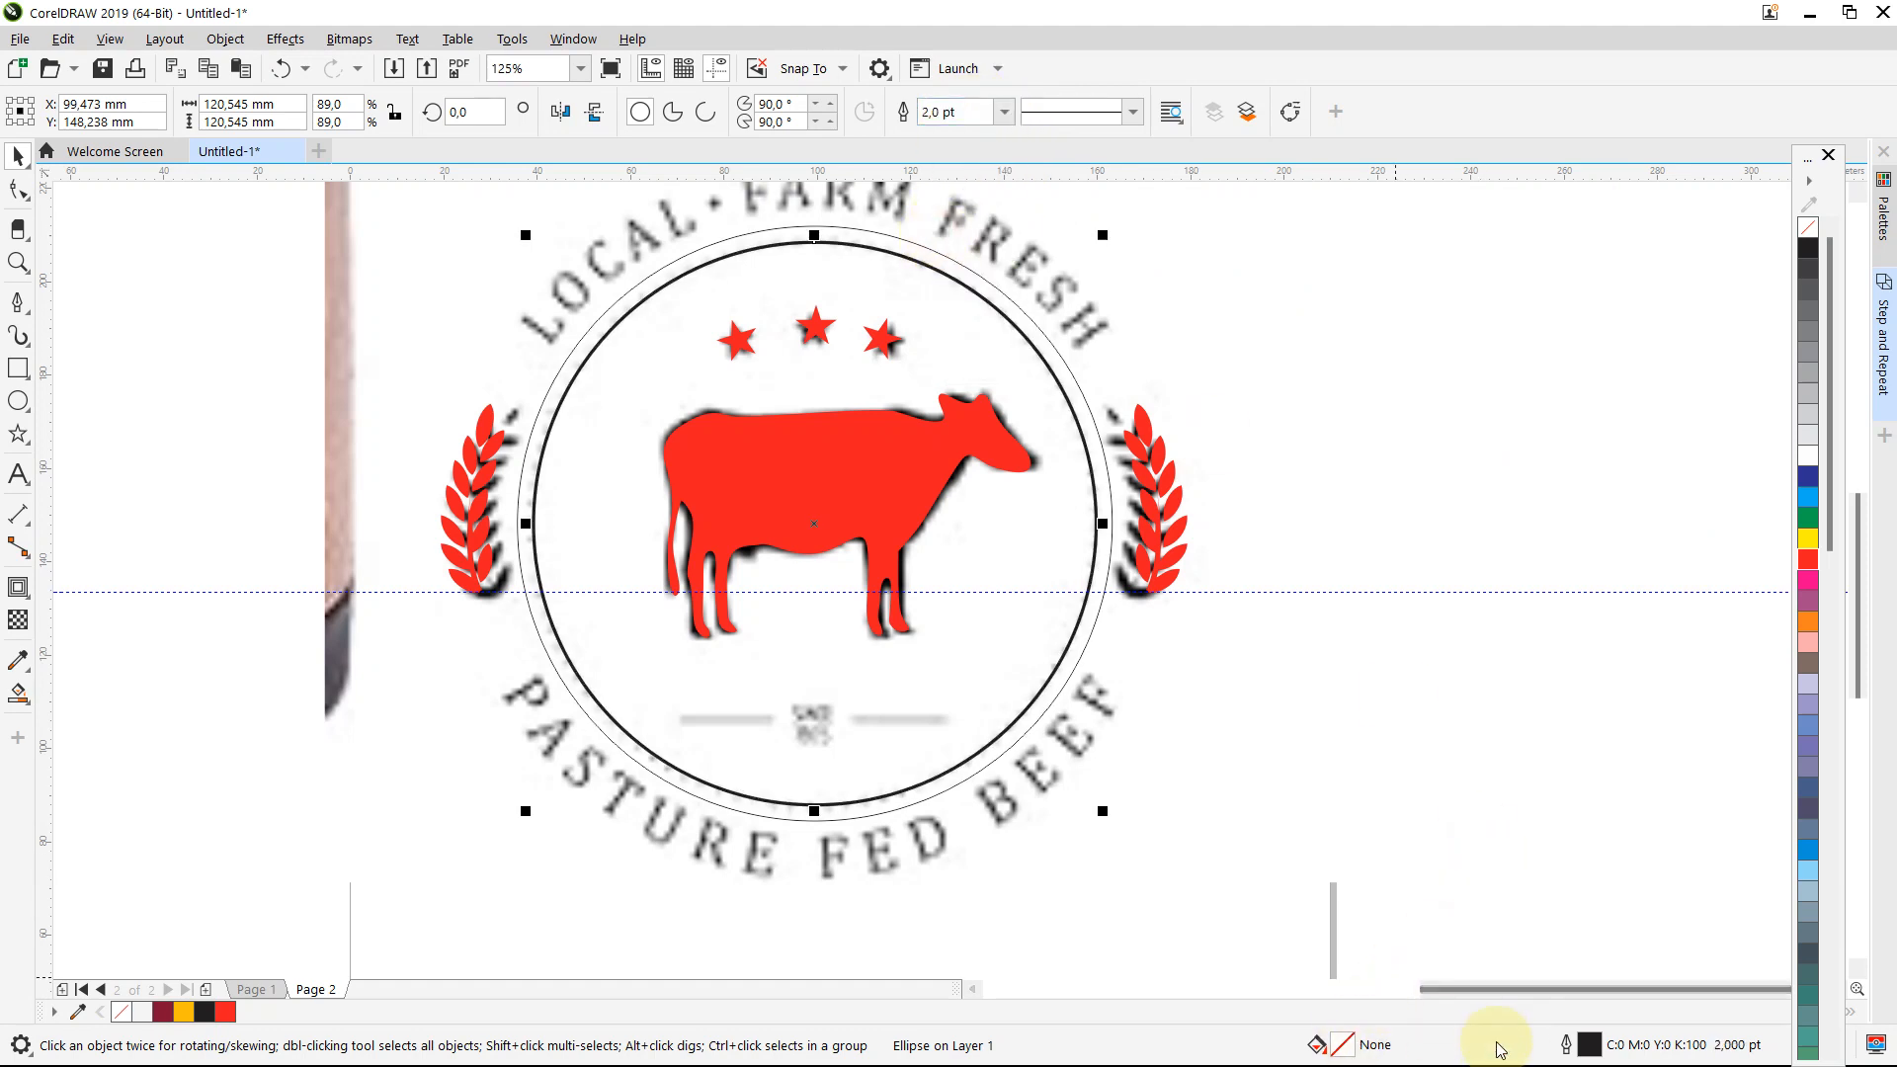
Step: Apply a dashed line style to the inner circle's outline using the Outline Pen settings
{"action": "double_click", "coordinate": [1584, 1048]}
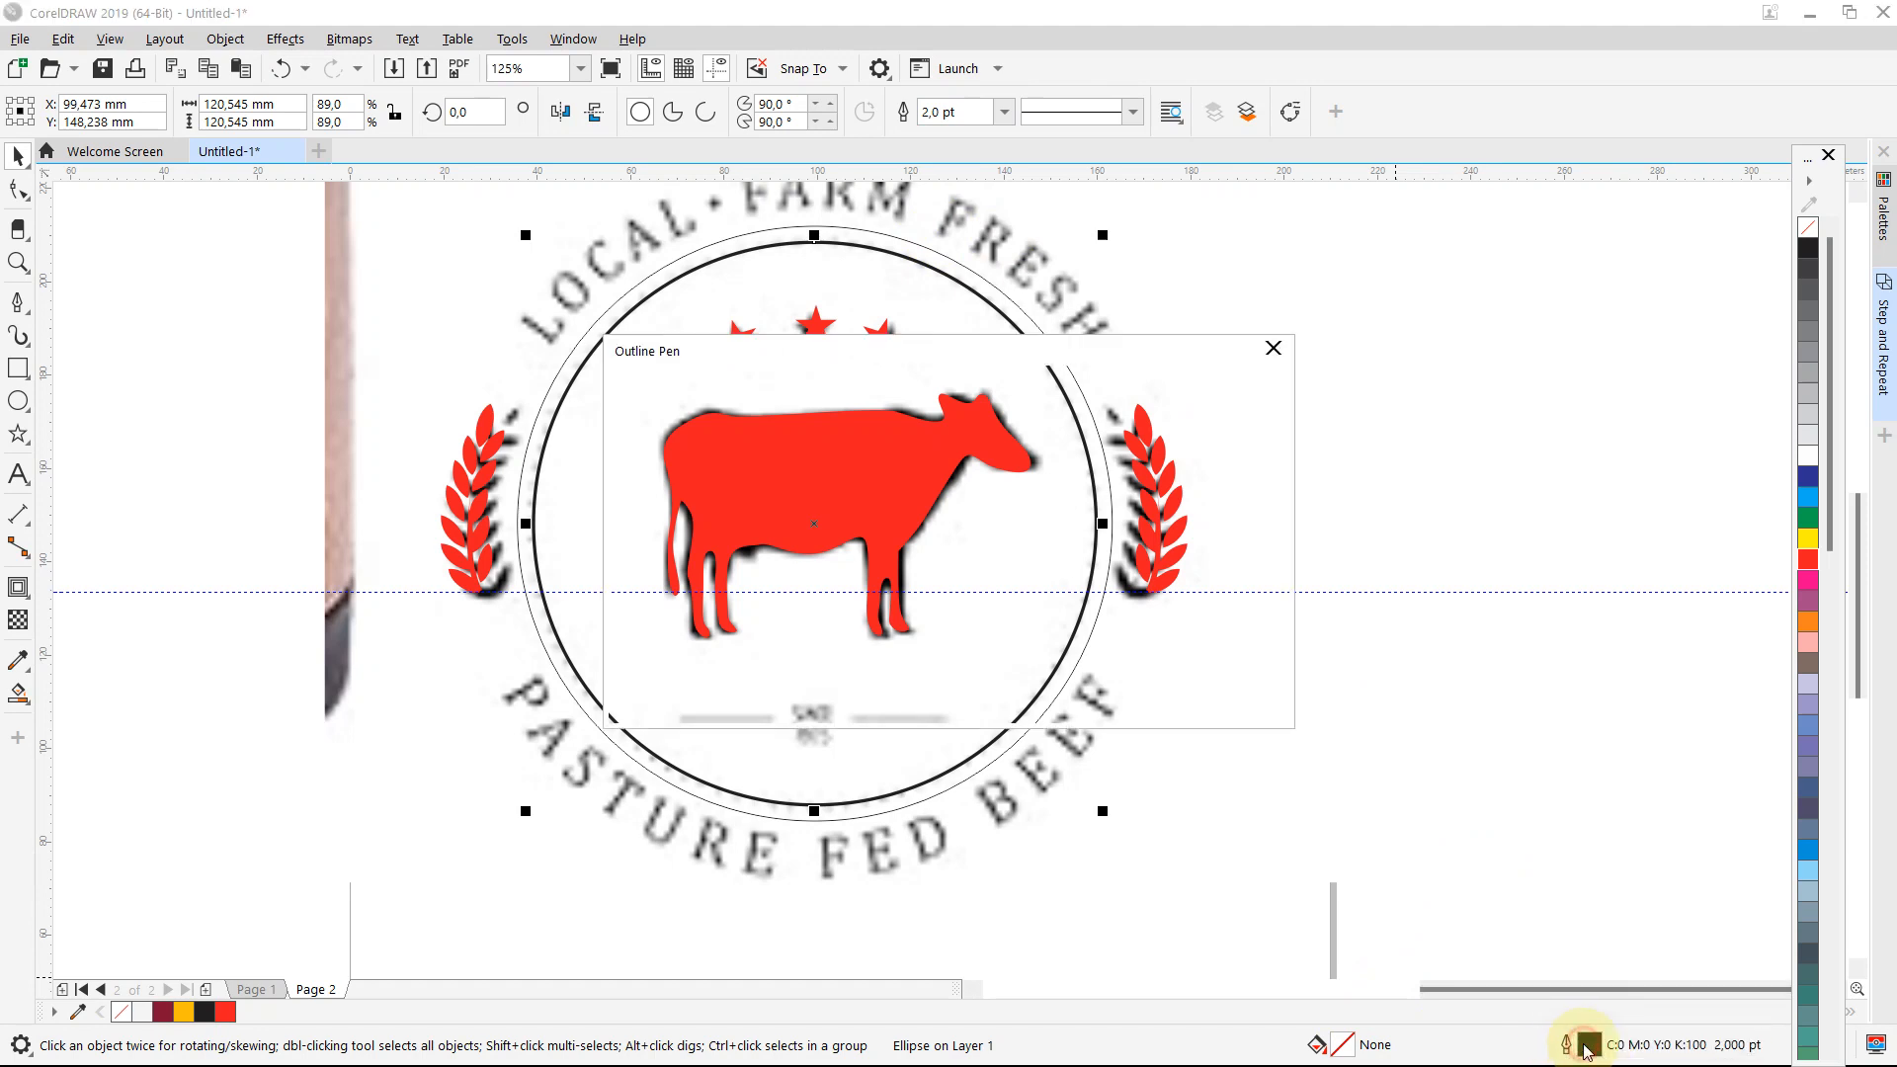
{"action": "left_click_drag", "start_coordinate": [917, 364], "coordinate": [1368, 272]}
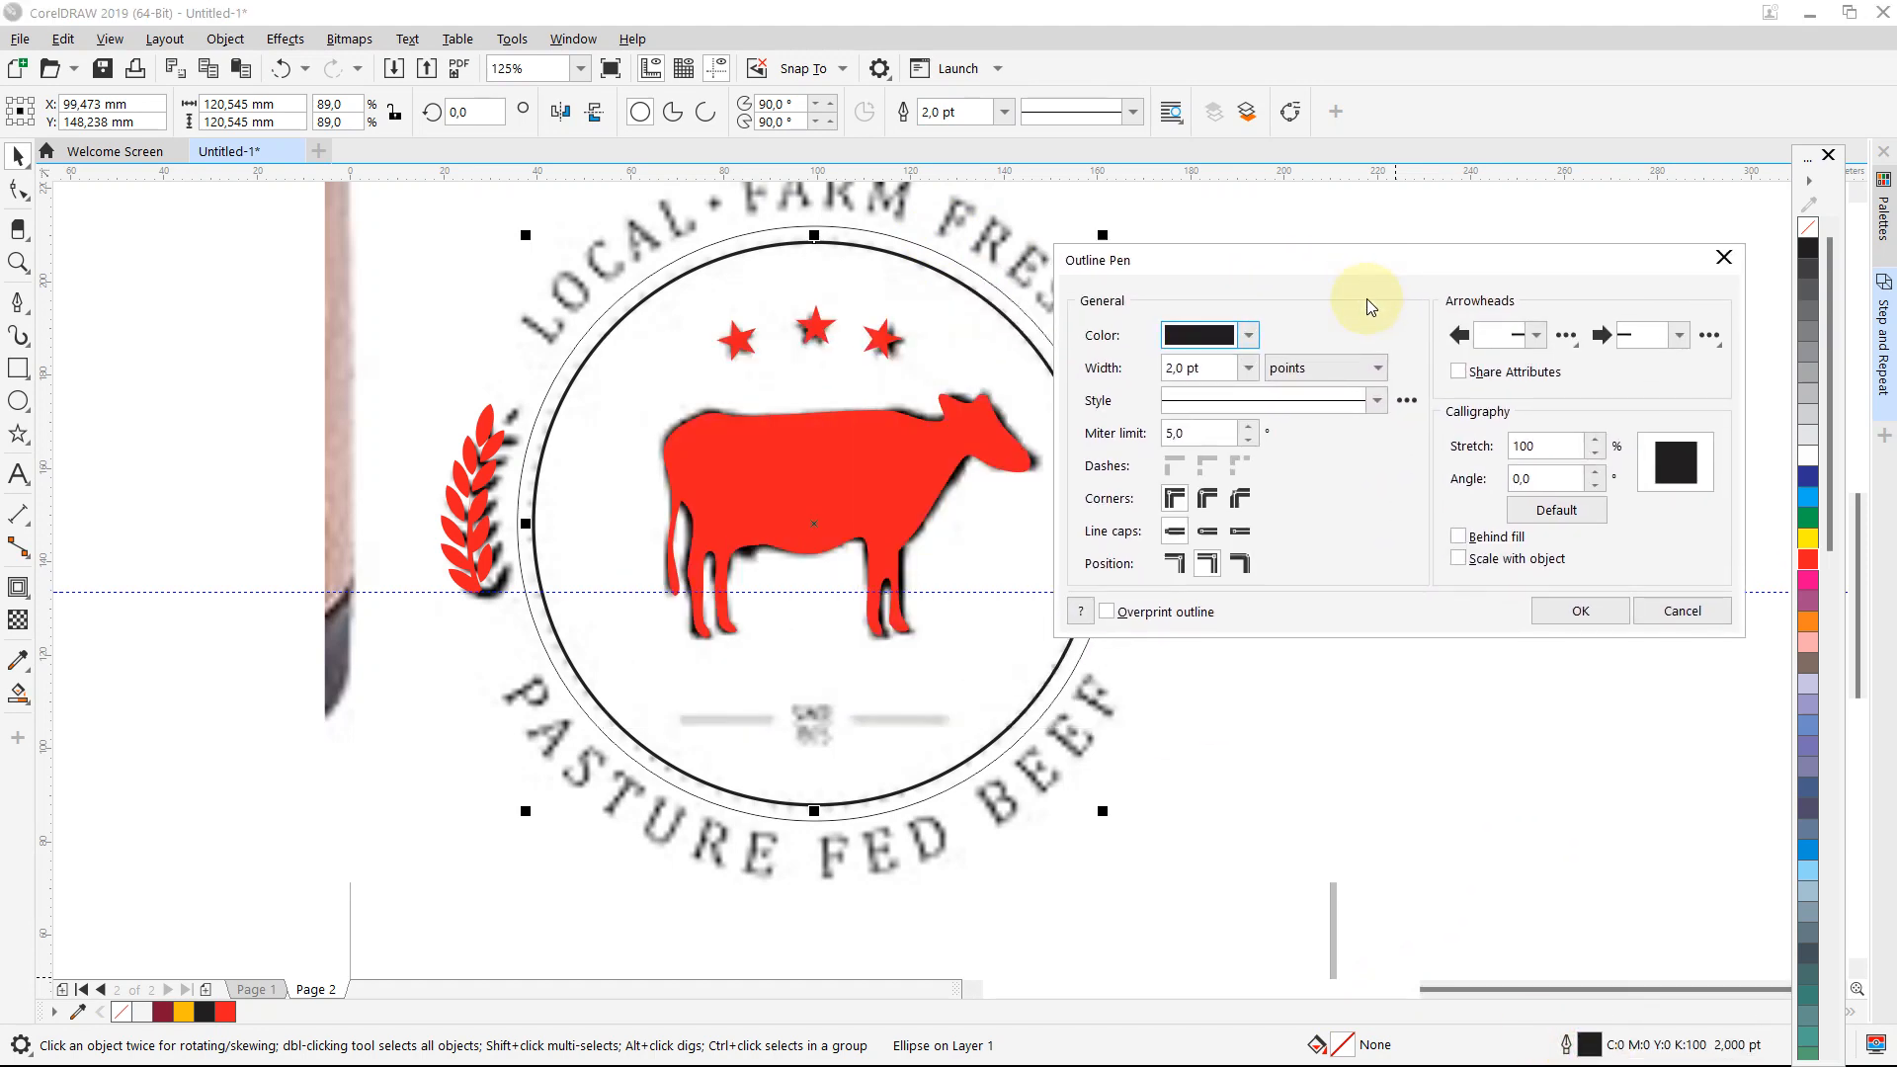
{"action": "left_click", "coordinate": [1376, 400]}
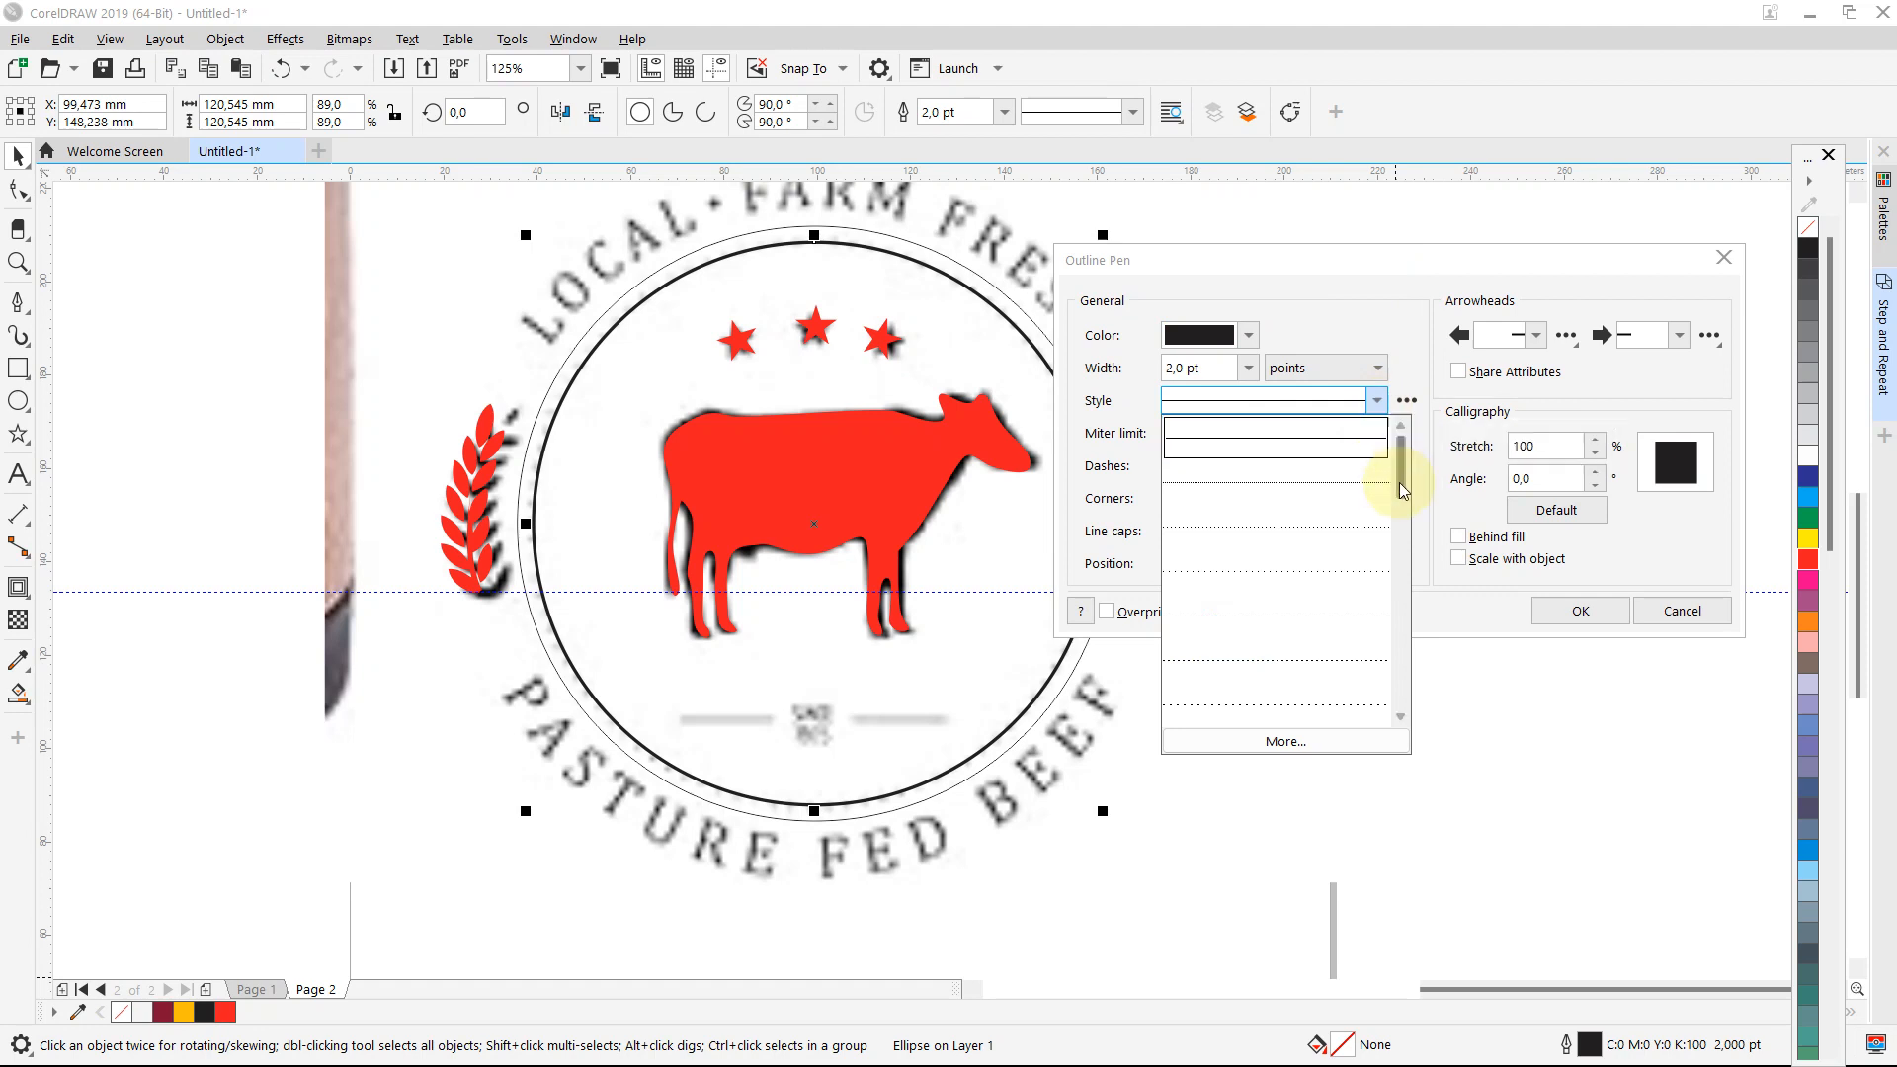
{"action": "left_click_drag", "start_coordinate": [1397, 474], "coordinate": [1415, 541]}
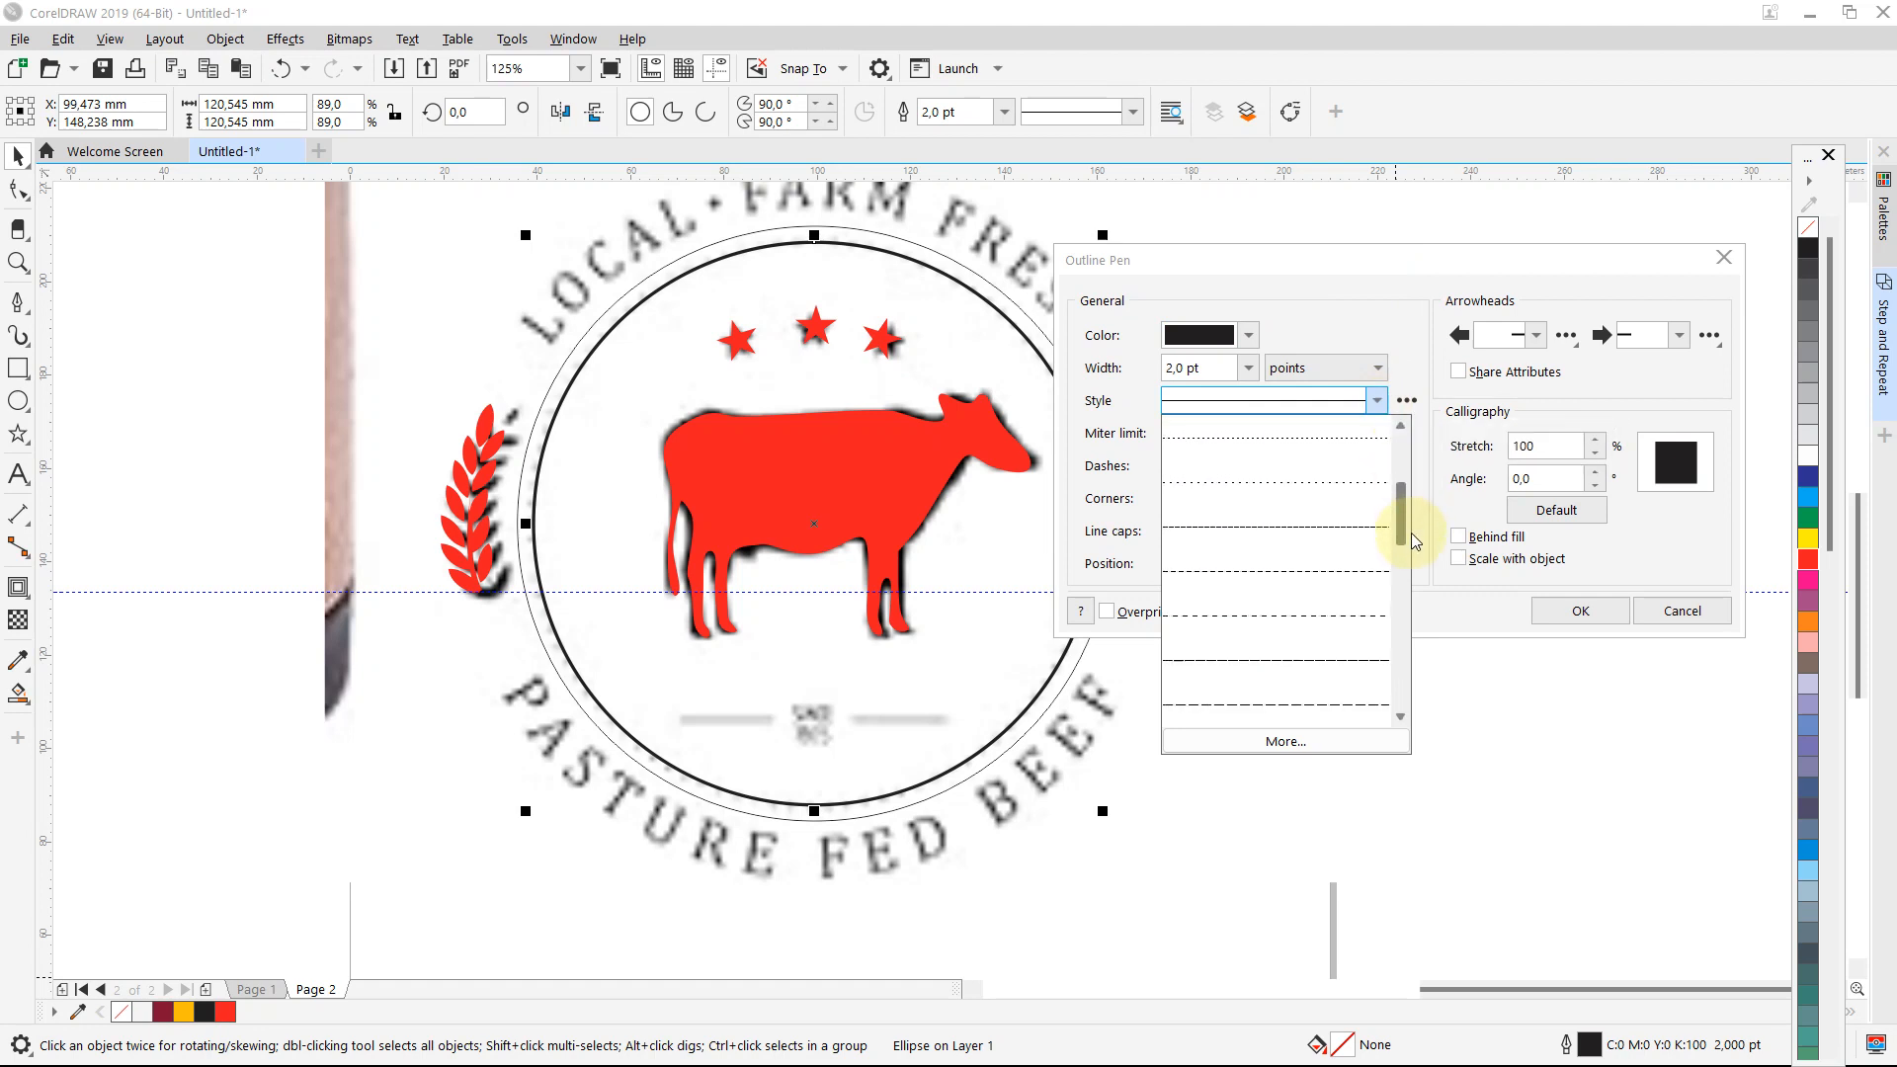
{"action": "left_click", "coordinate": [1301, 614]}
{"action": "left_click", "coordinate": [1581, 610]}
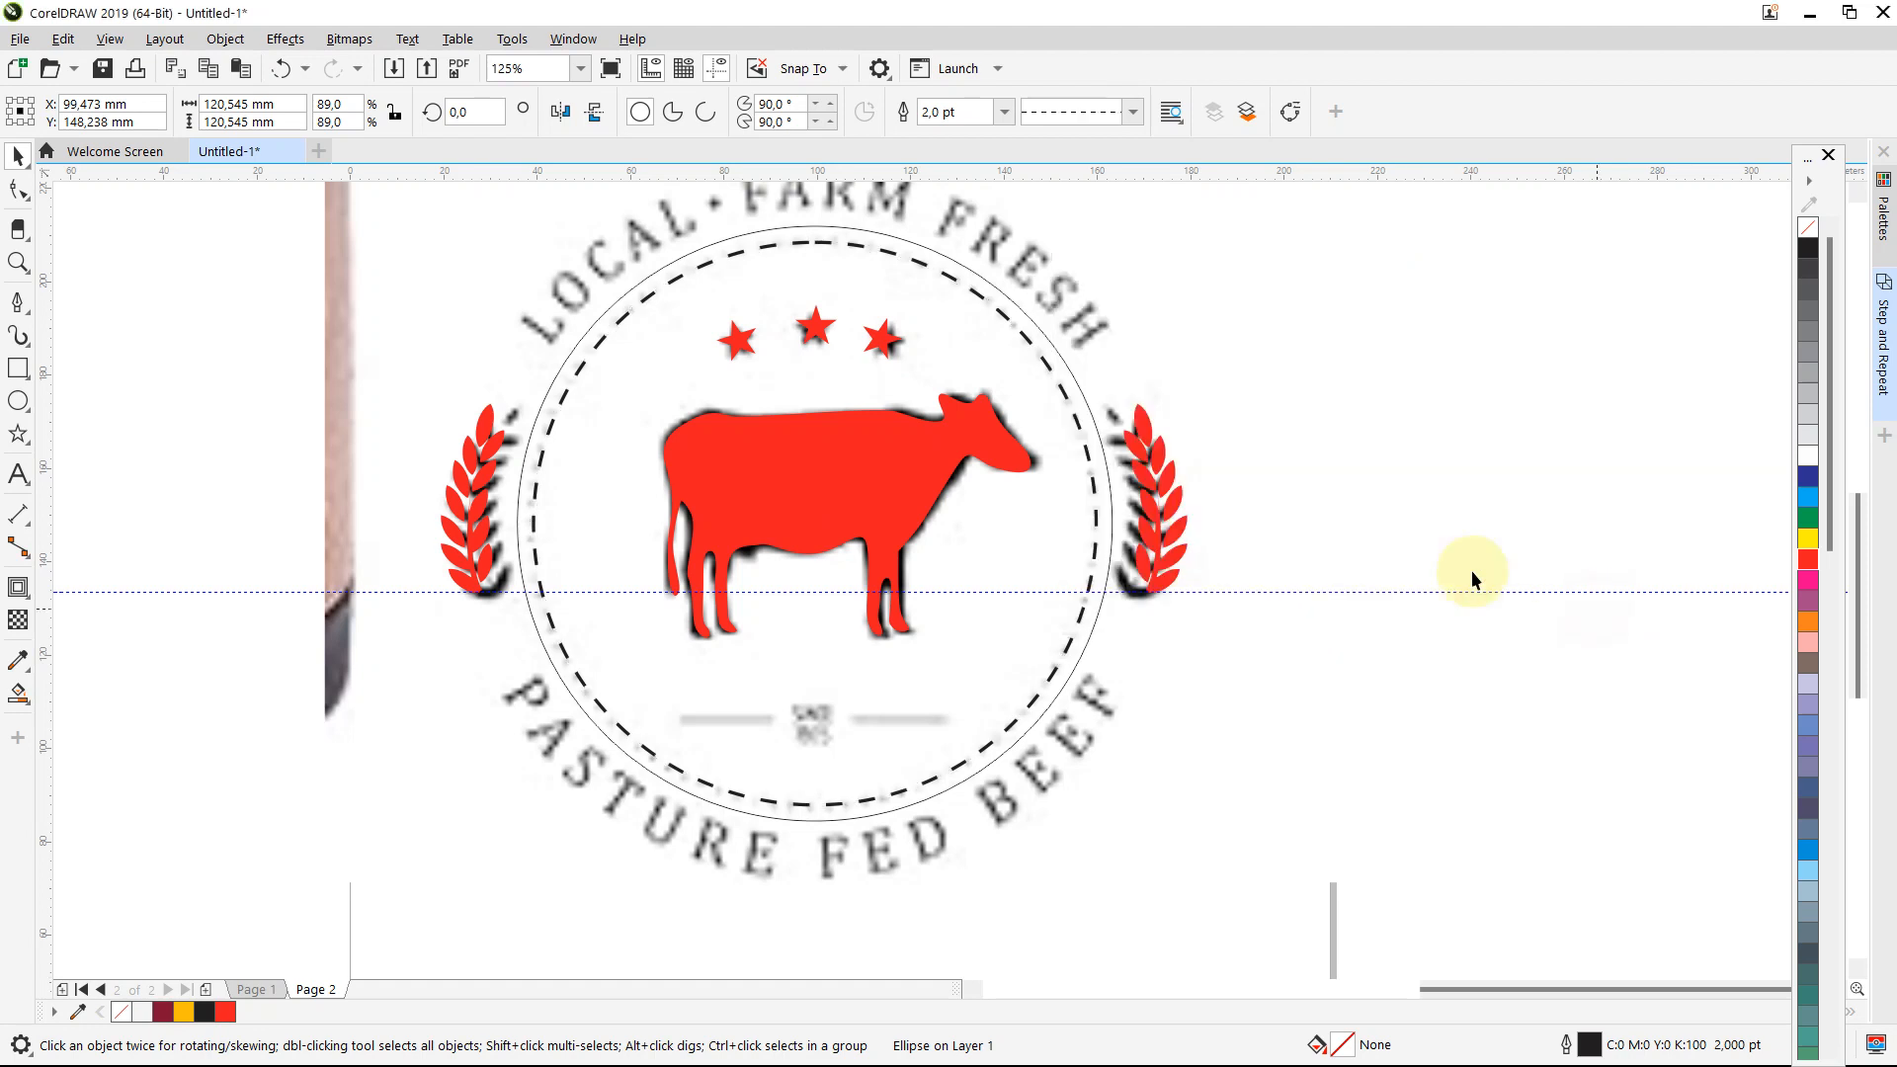
{"action": "left_click", "coordinate": [1391, 505]}
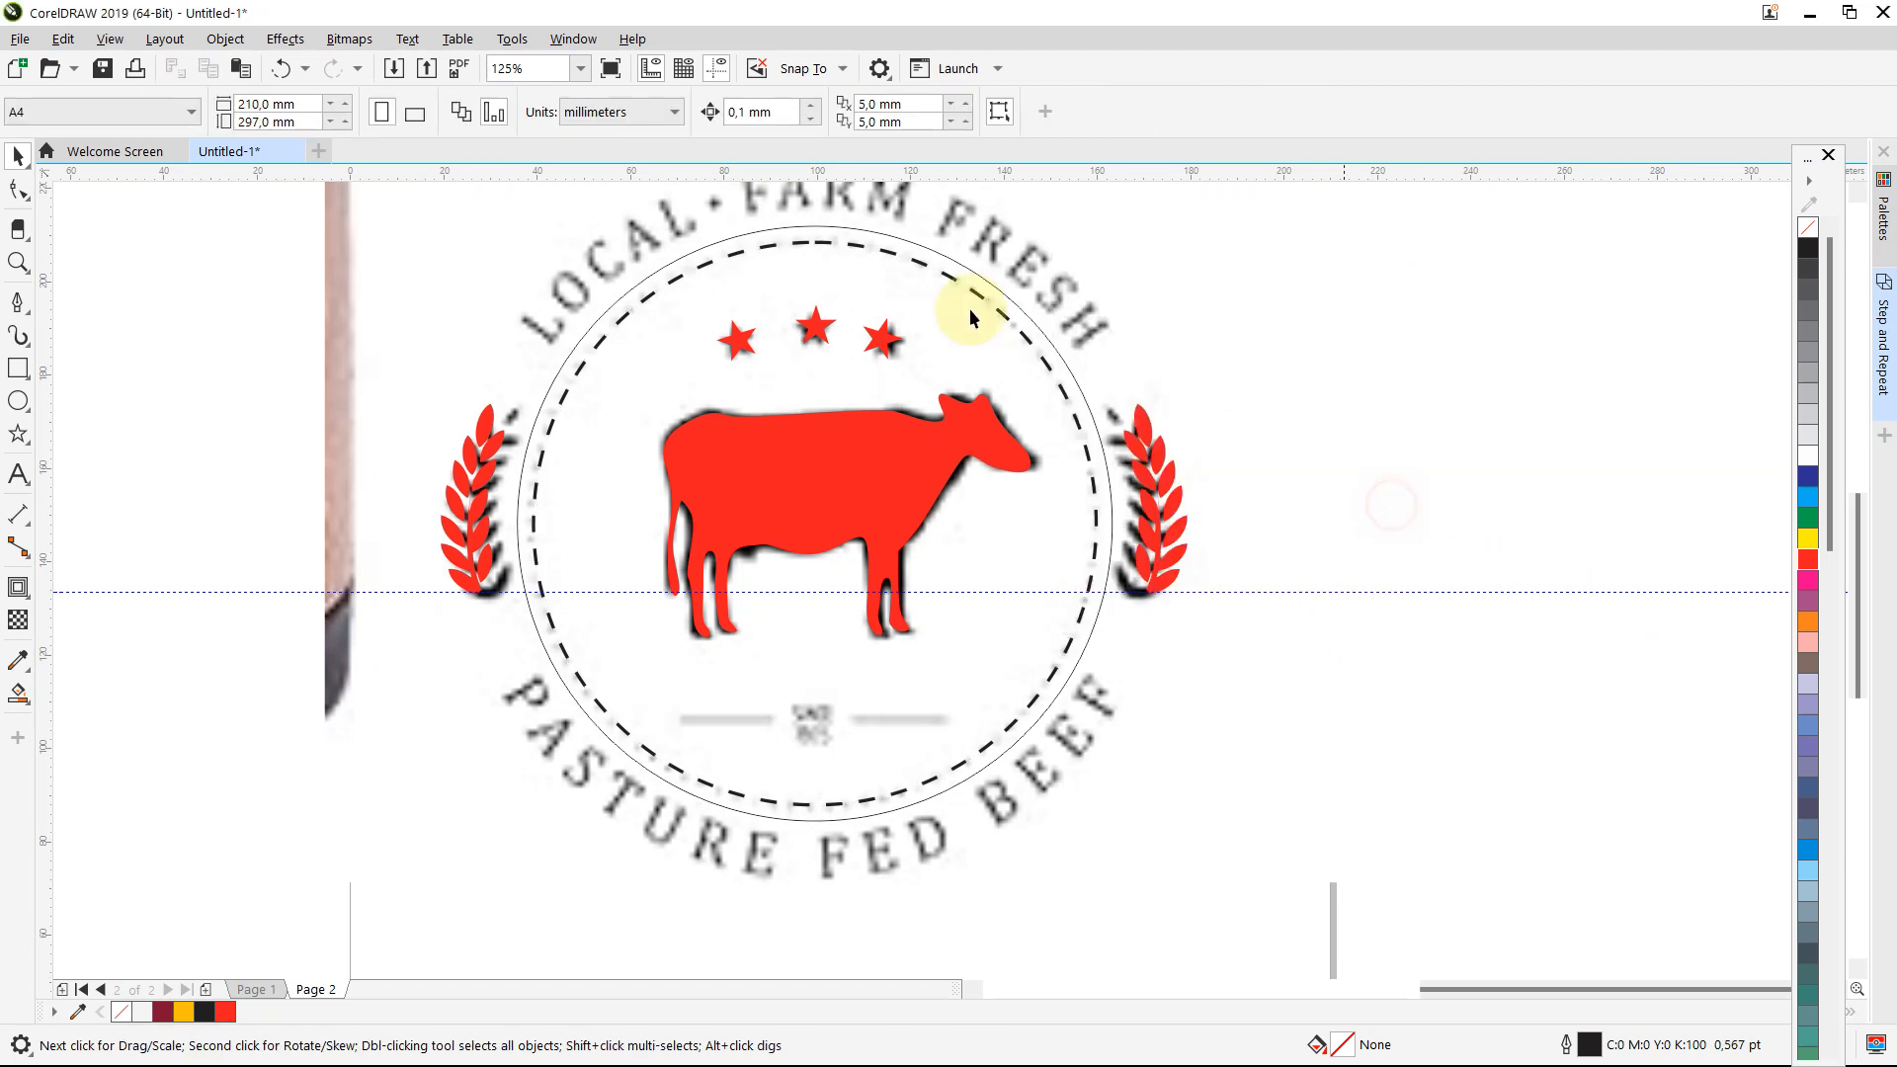
{"action": "left_click", "coordinate": [858, 237]}
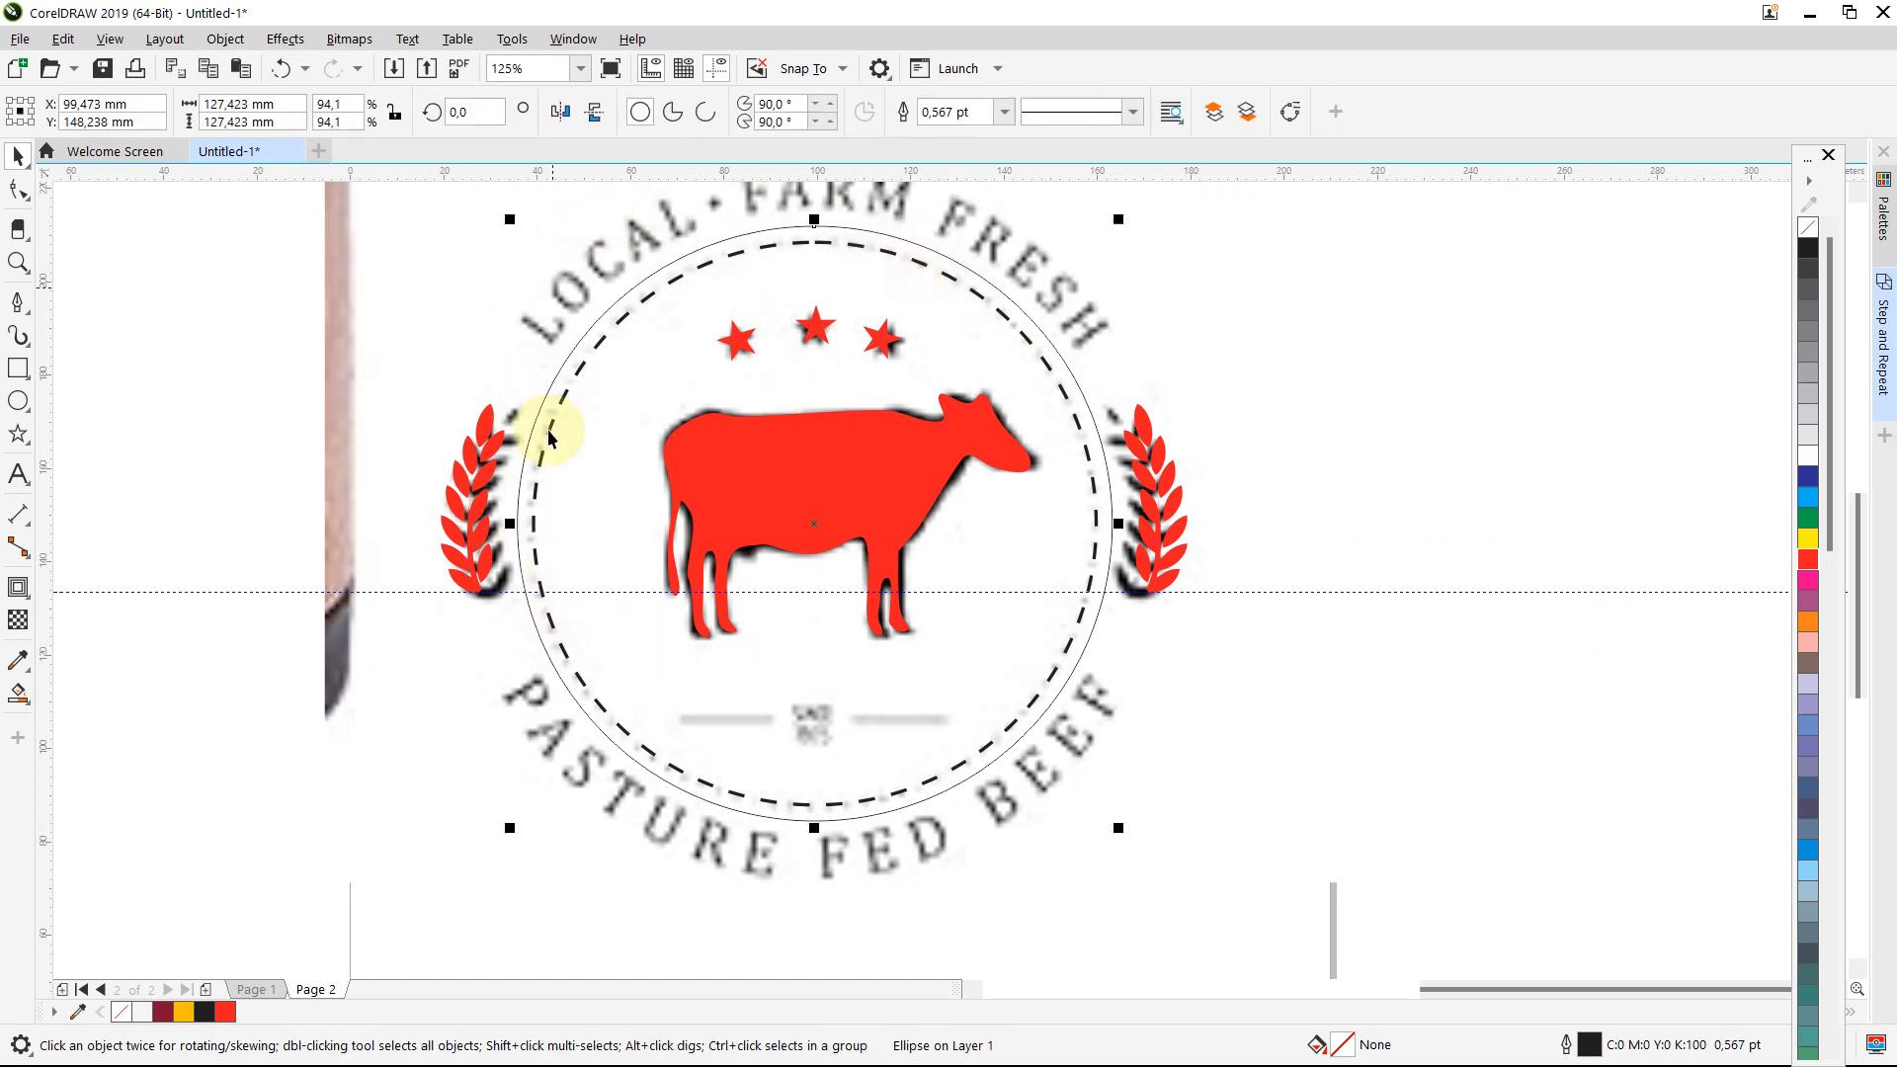
{"action": "scroll", "coordinate": [818, 431], "scroll_direction": "down", "scroll_amount": 1}
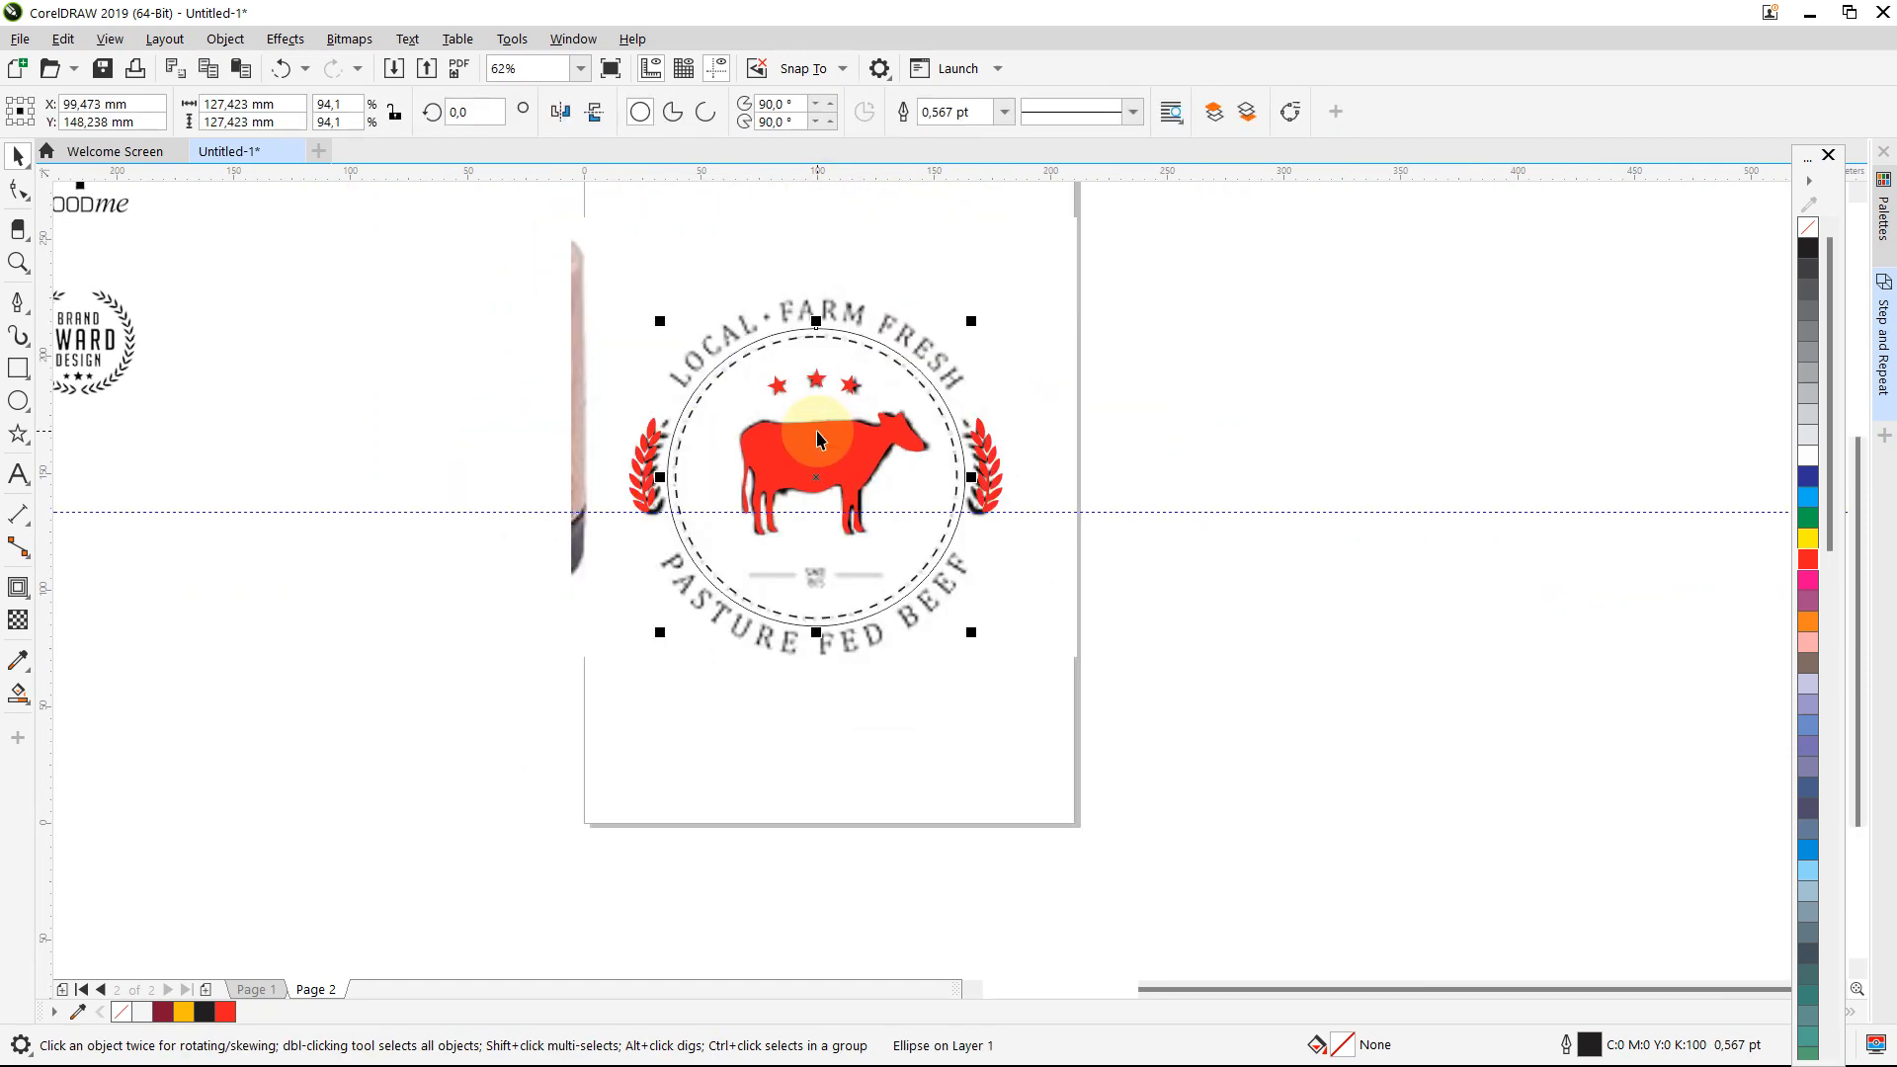
{"action": "scroll", "coordinate": [818, 439], "scroll_direction": "up", "scroll_amount": 1}
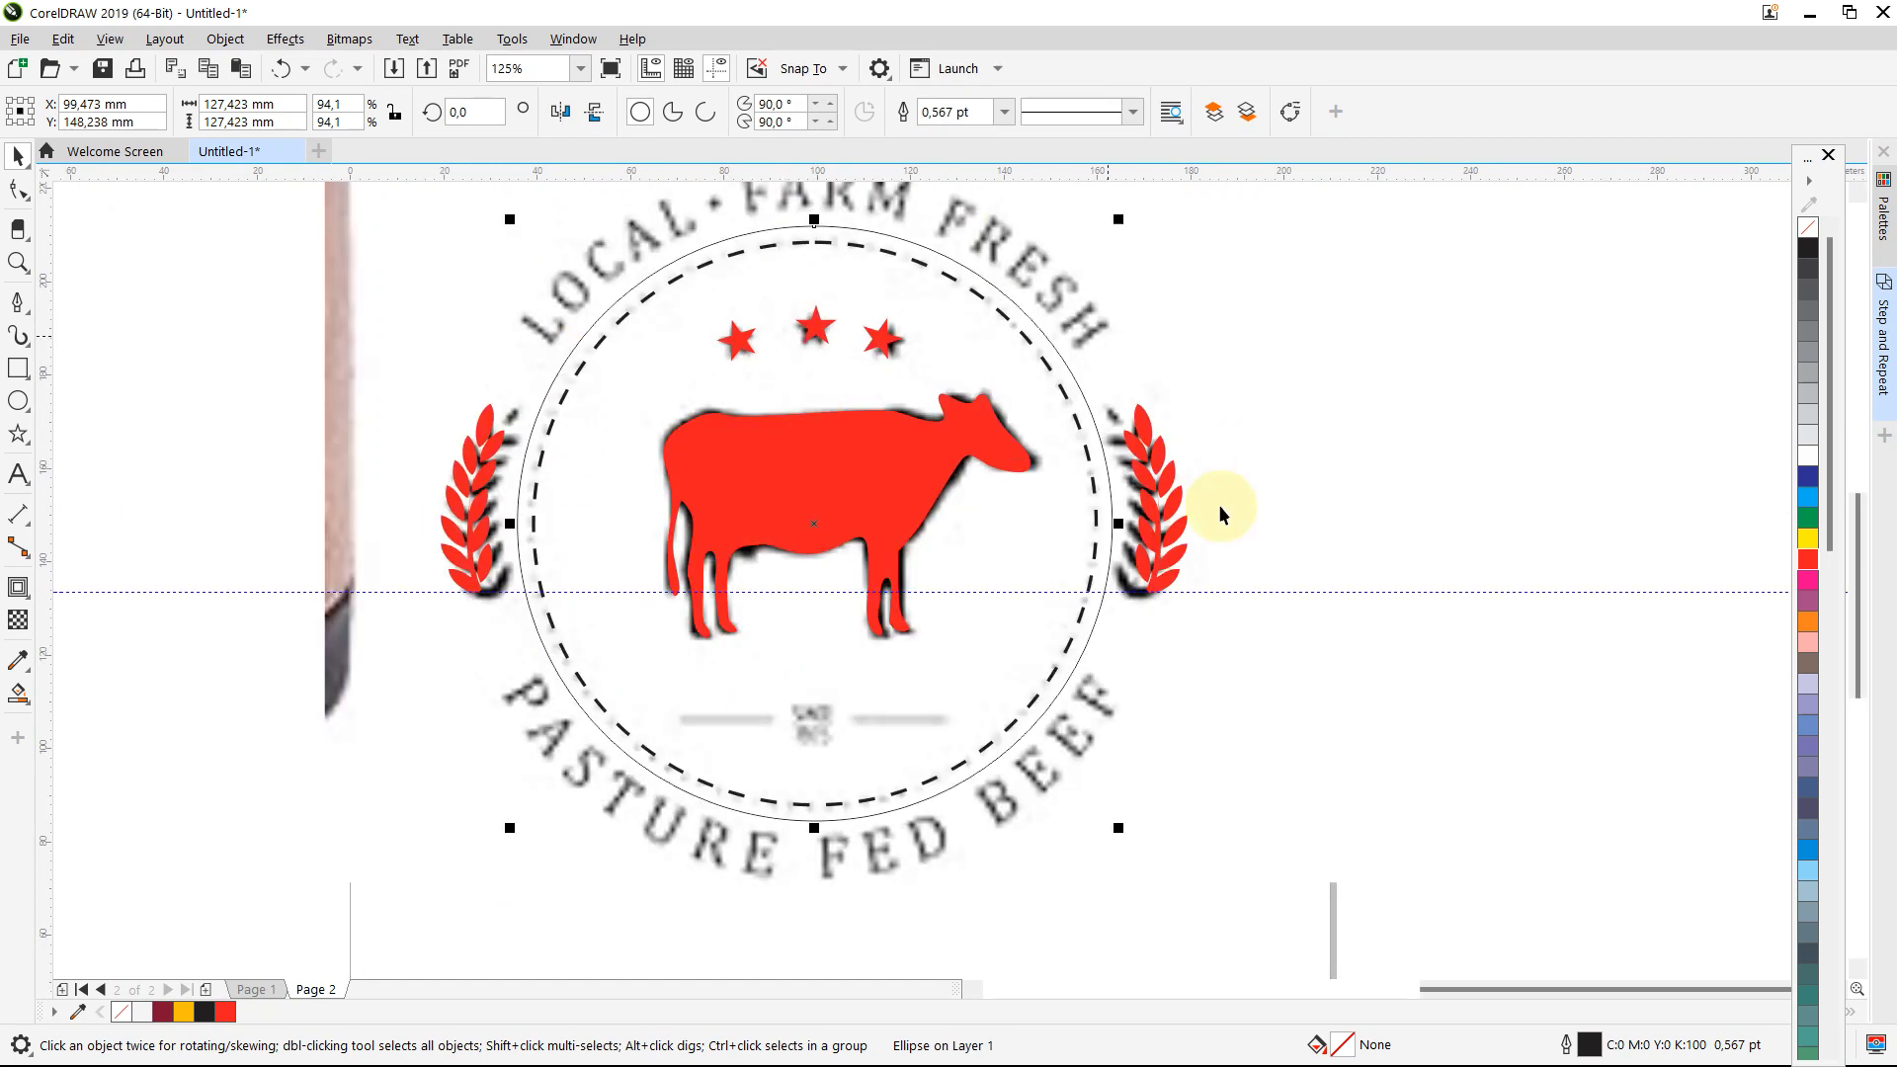
Step: Add the artistic text "LOCAL FARM FRESH" in Arial 24 pt above the circular logo
{"action": "scroll", "coordinate": [1441, 512], "scroll_direction": "down", "scroll_amount": 1}
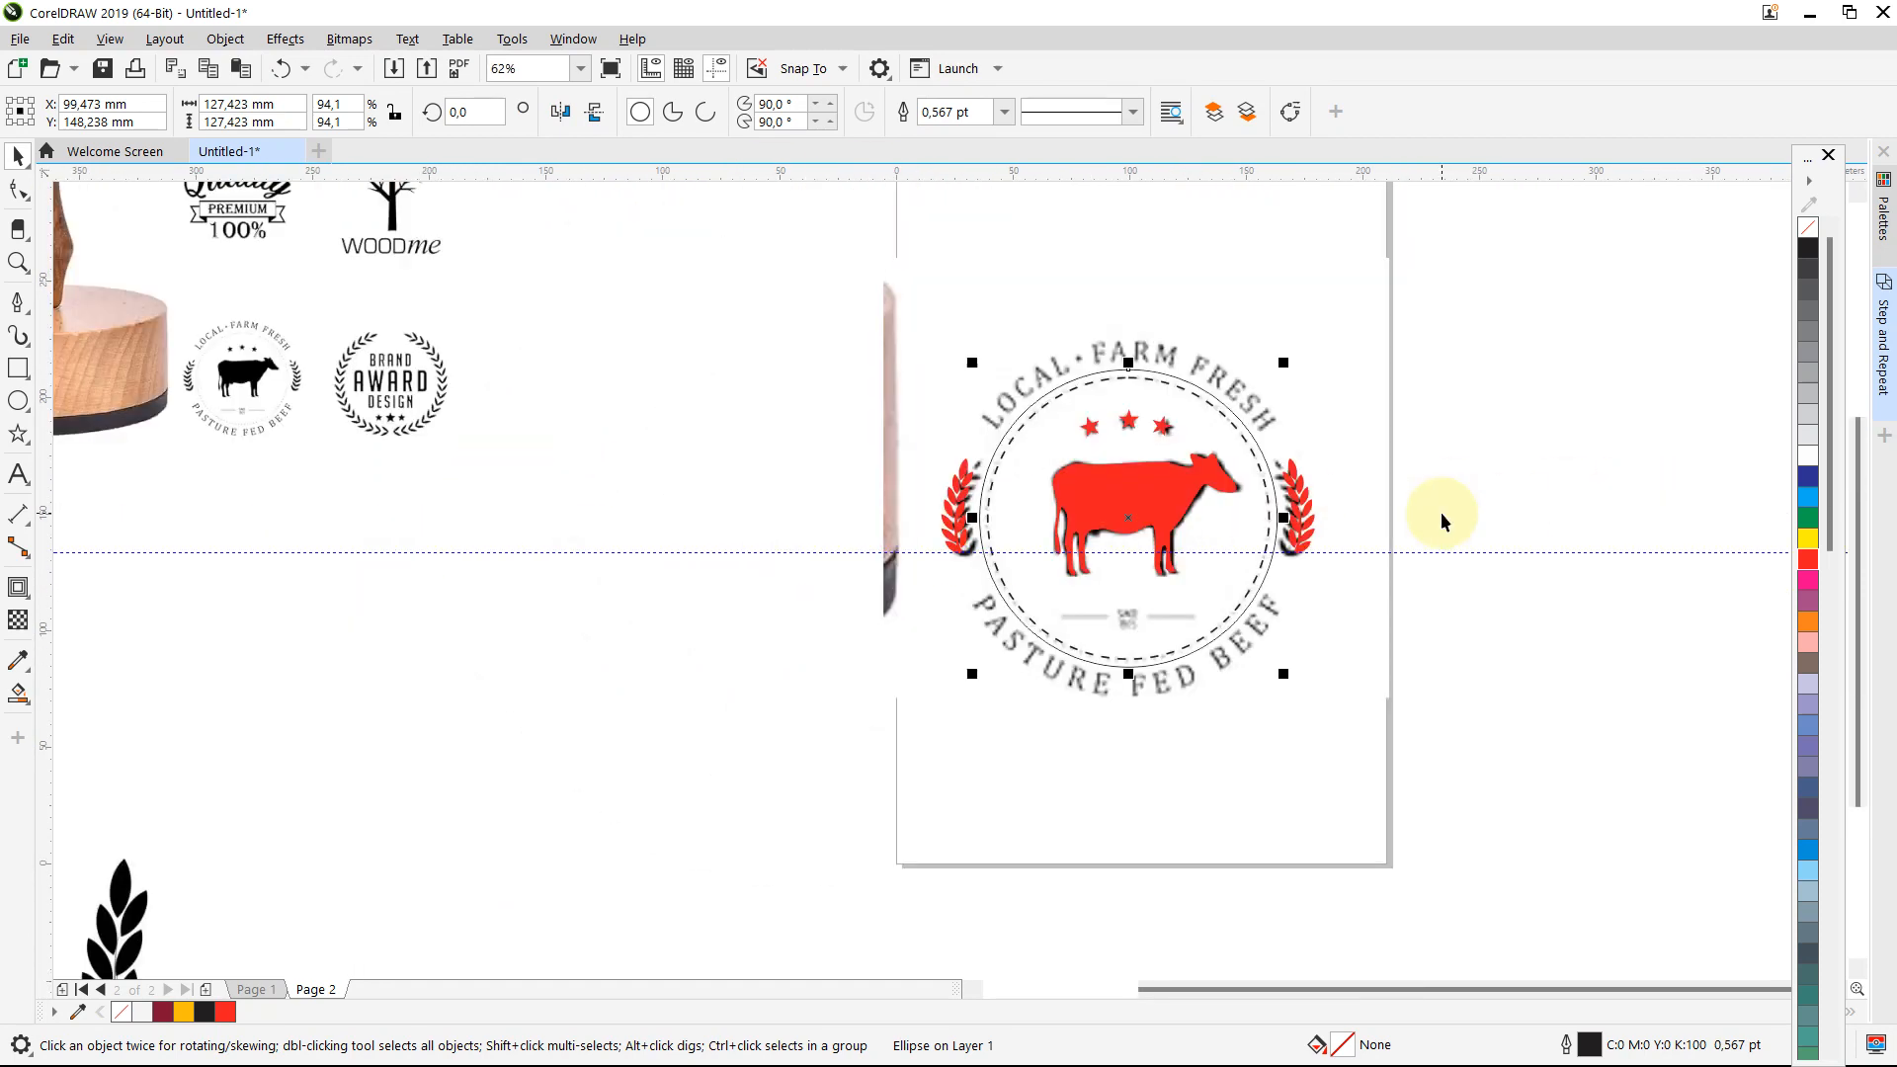
{"action": "left_click", "coordinate": [28, 474]}
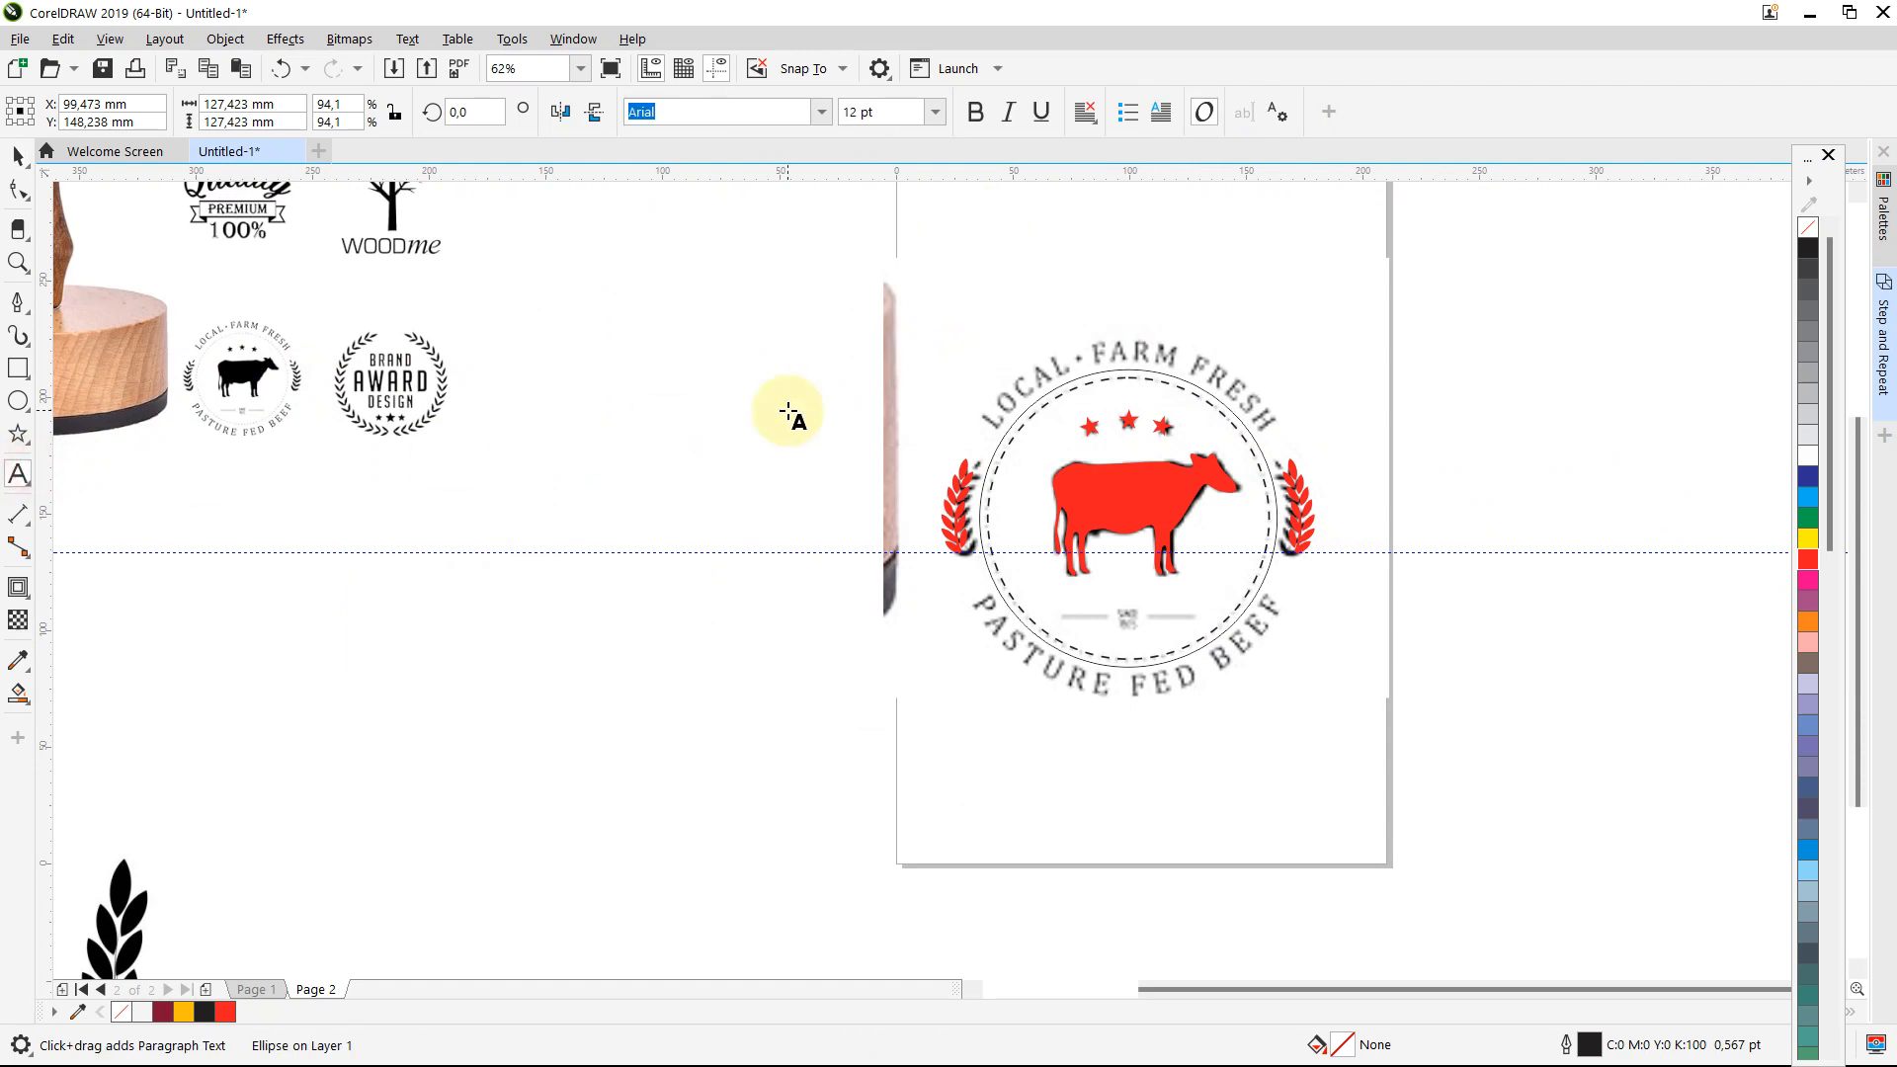
{"action": "left_click", "coordinate": [969, 263]}
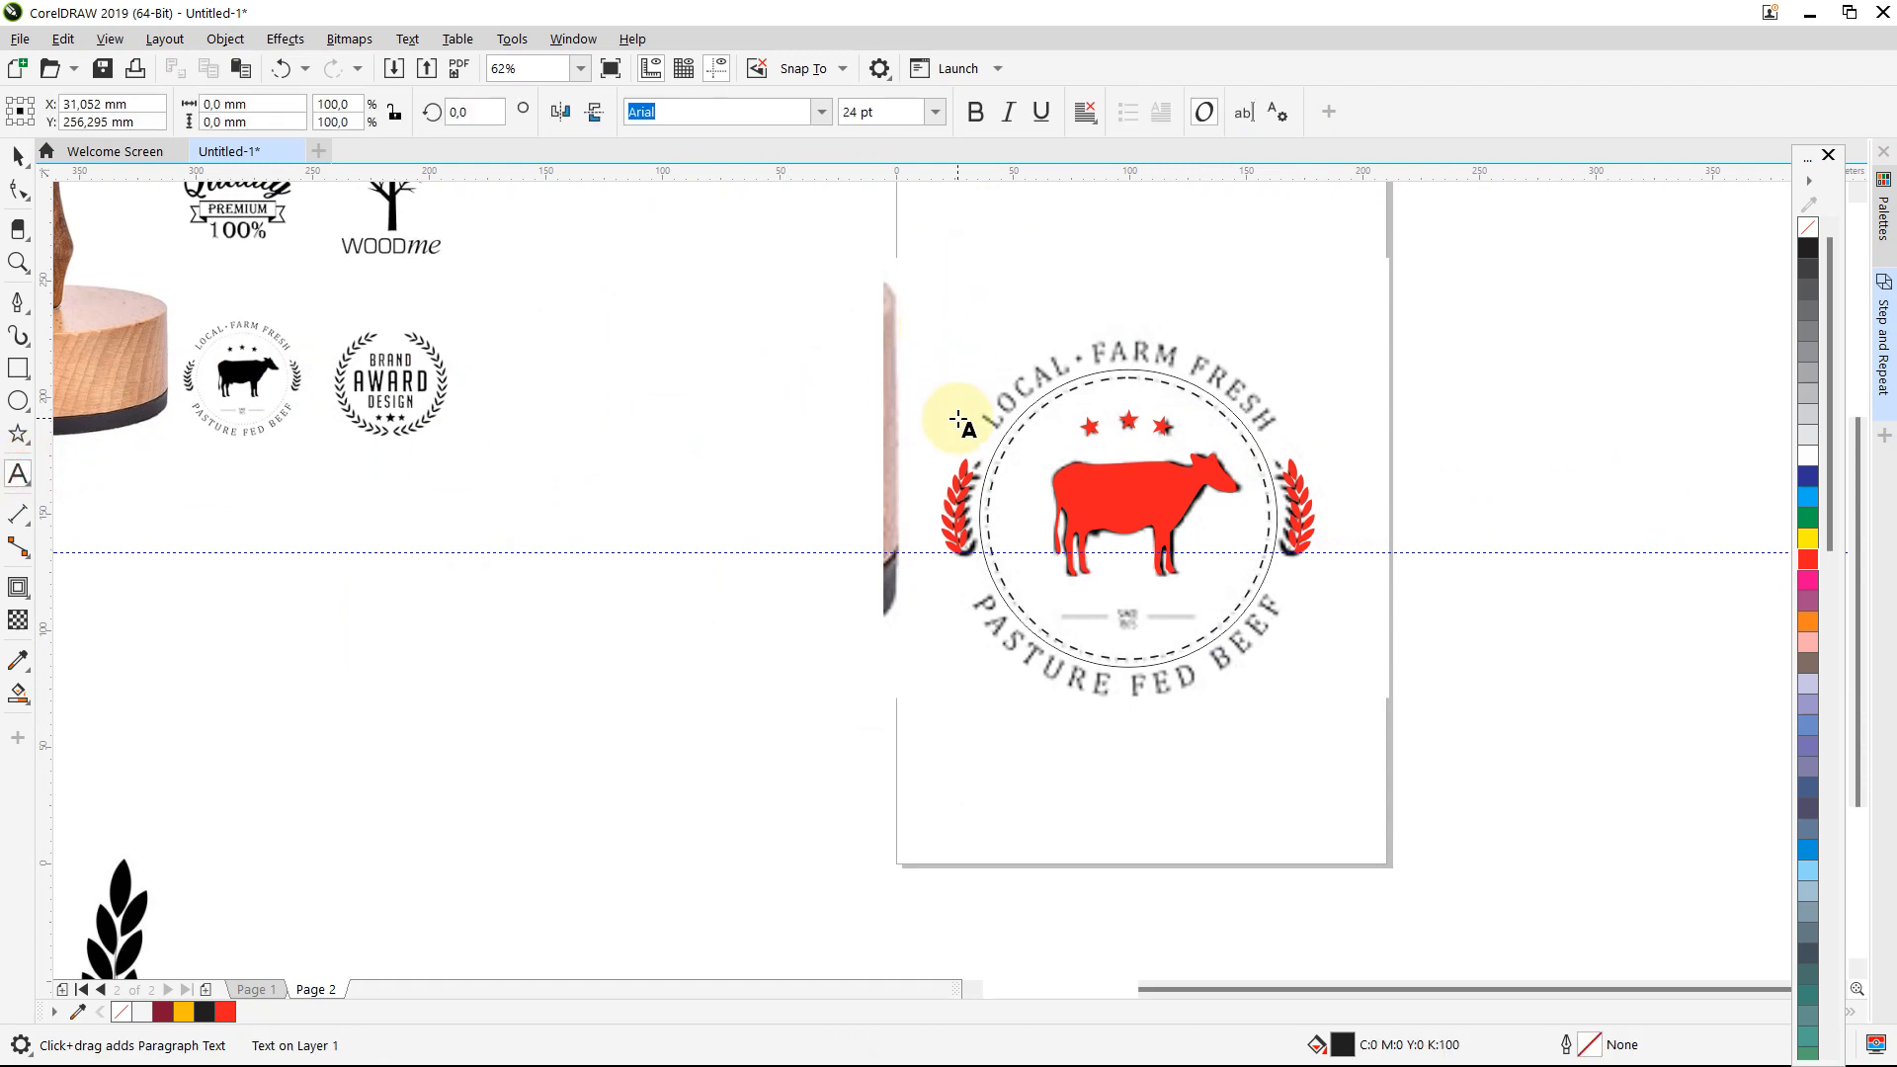
{"action": "type", "text": "LOCAL  FARM FRESH"}
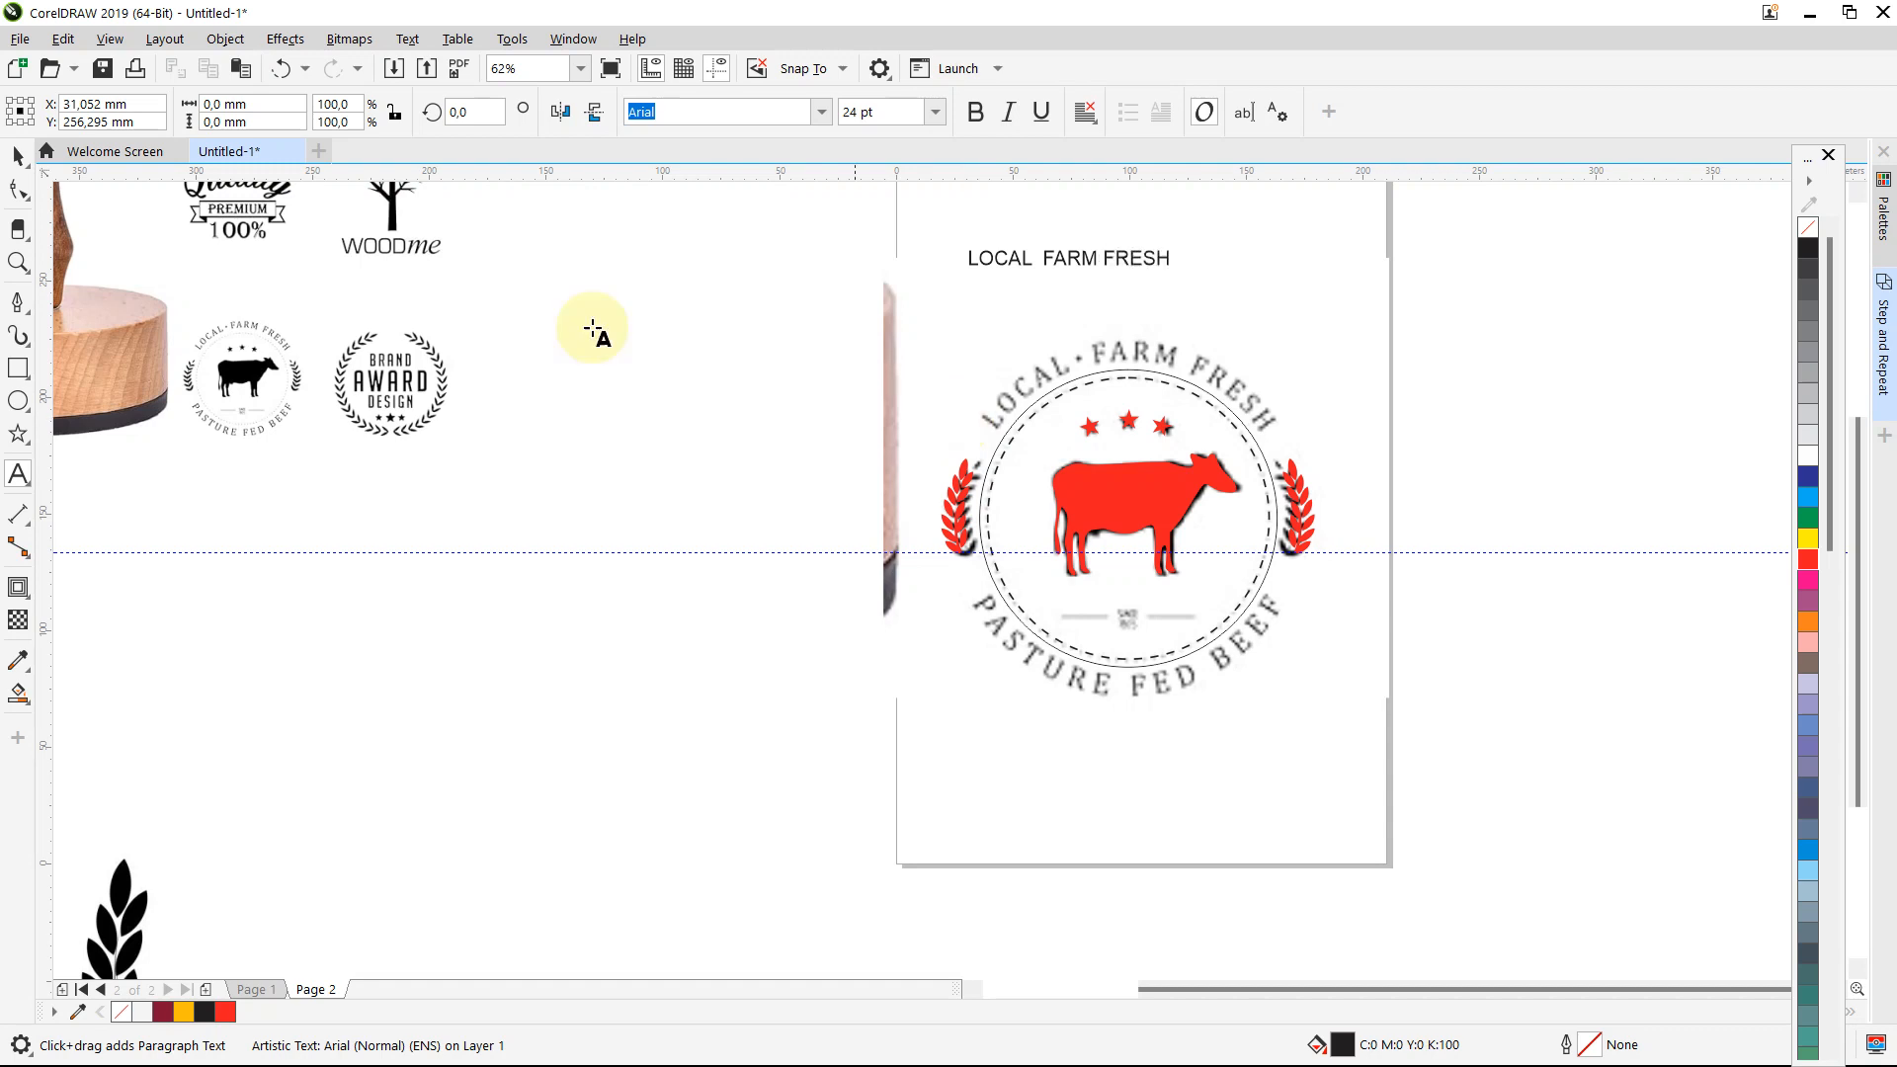
{"action": "left_click", "coordinate": [18, 156]}
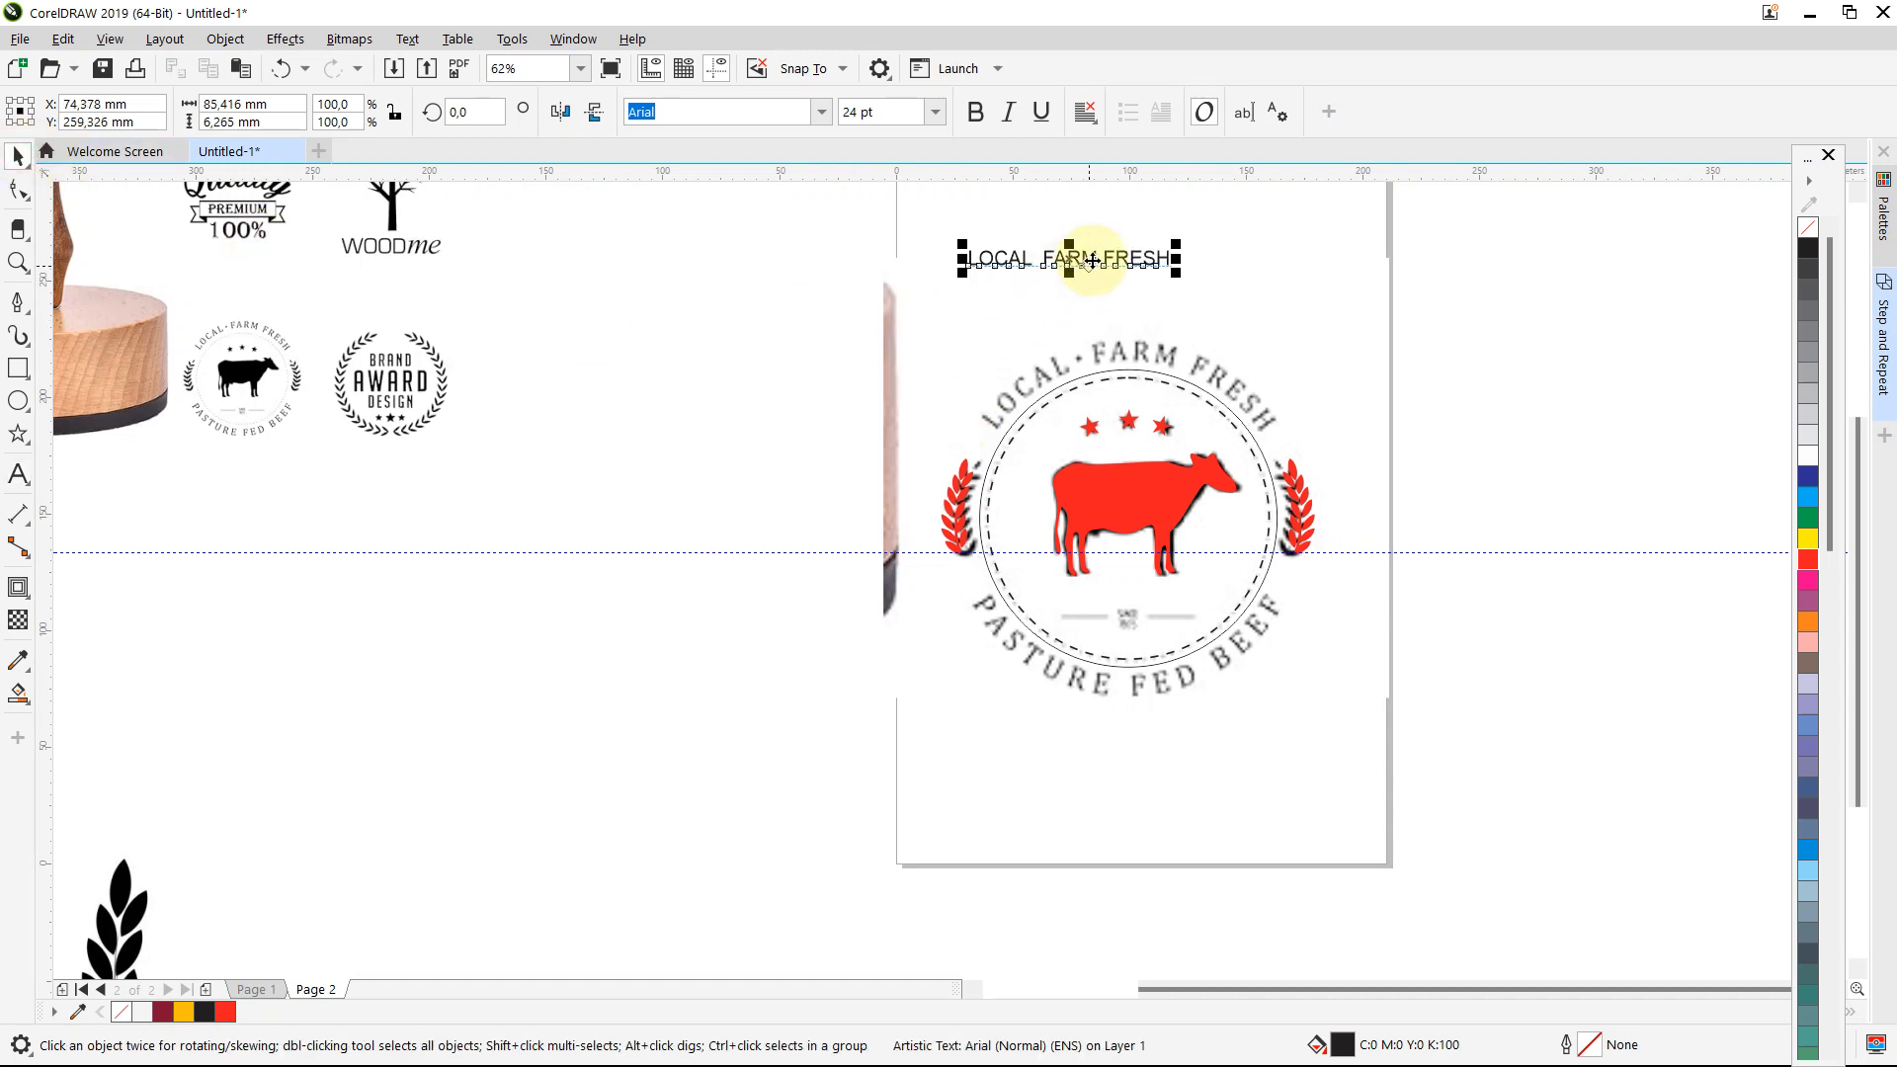
Step: Move the LOCAL FARM FRESH text closer above the logo, enlarge it to about 27.2 pt and make it bold
{"action": "left_click_drag", "start_coordinate": [1094, 261], "coordinate": [1246, 288]}
{"action": "left_click", "coordinate": [974, 113]}
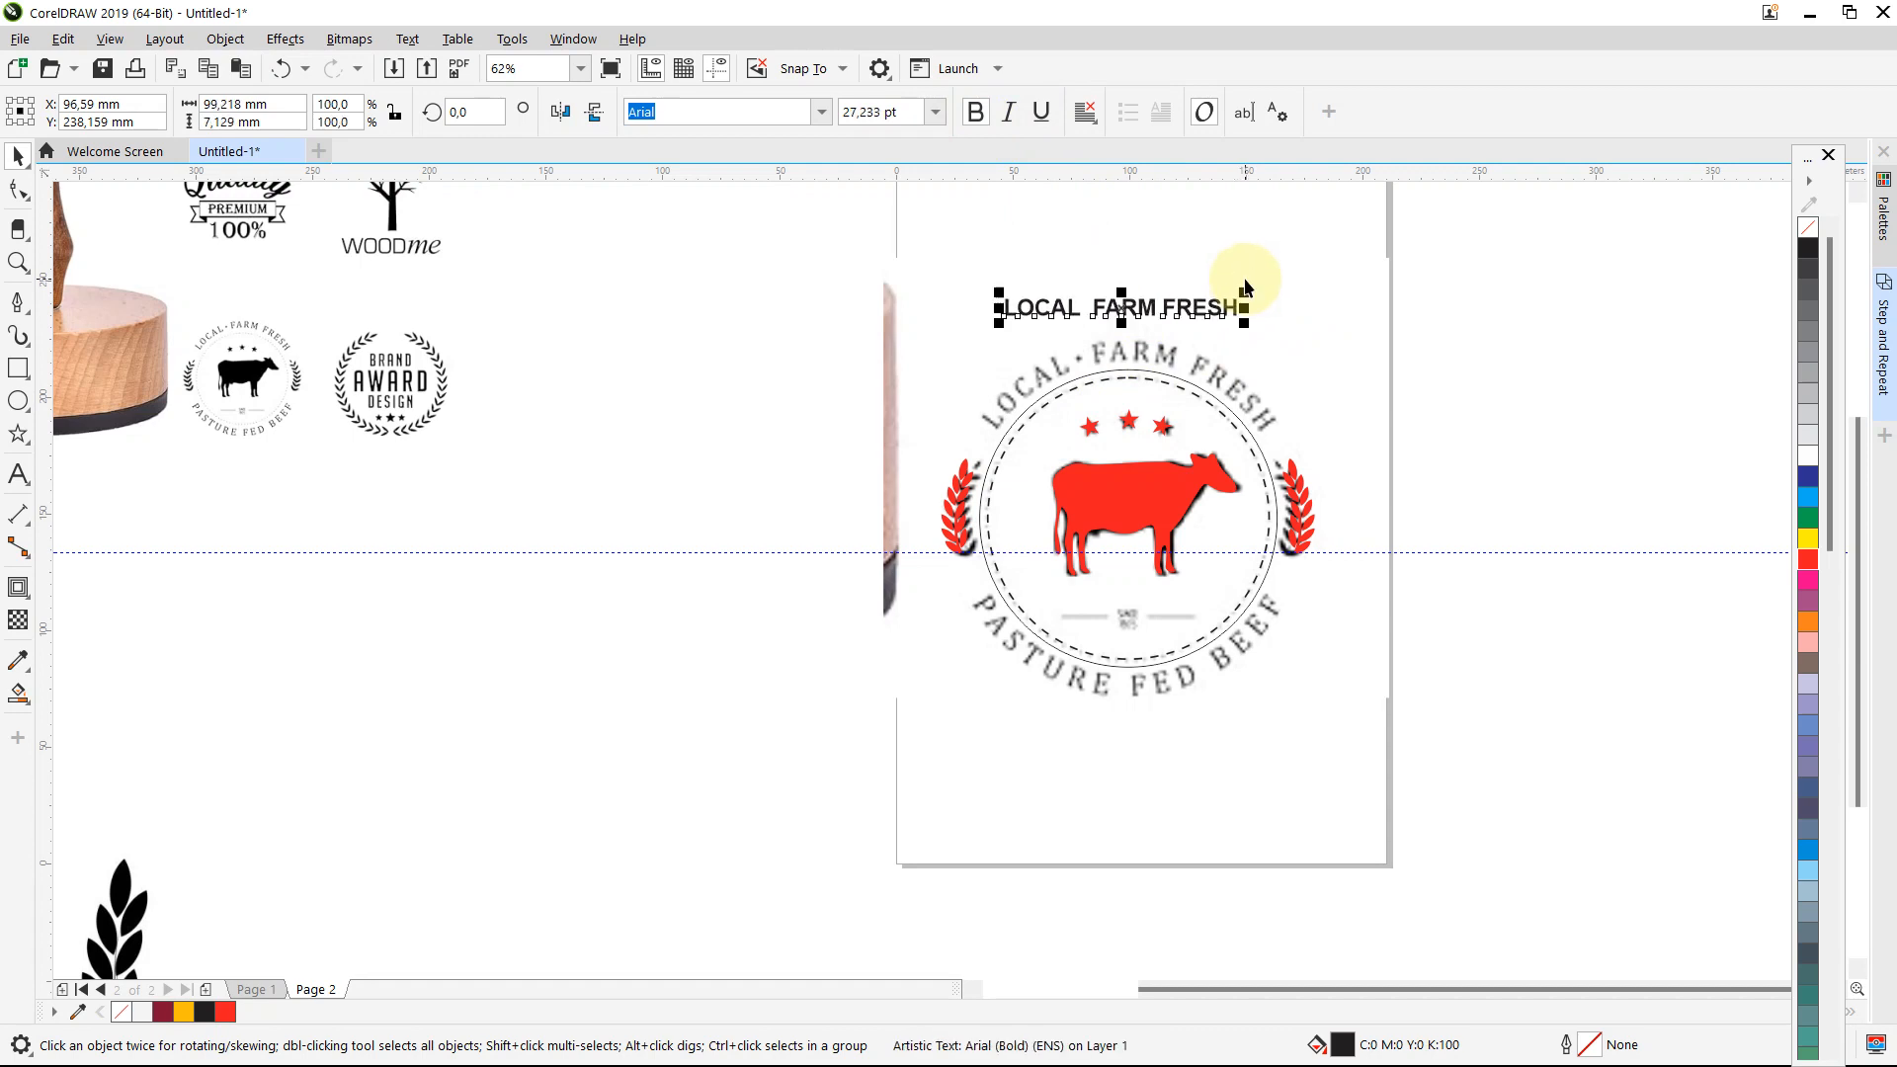
{"action": "left_click", "coordinate": [1342, 295]}
Step: Duplicate the LOCAL FARM FRESH text and place one copy outside the page, to the lower left of the logo
{"action": "left_click", "coordinate": [1214, 310]}
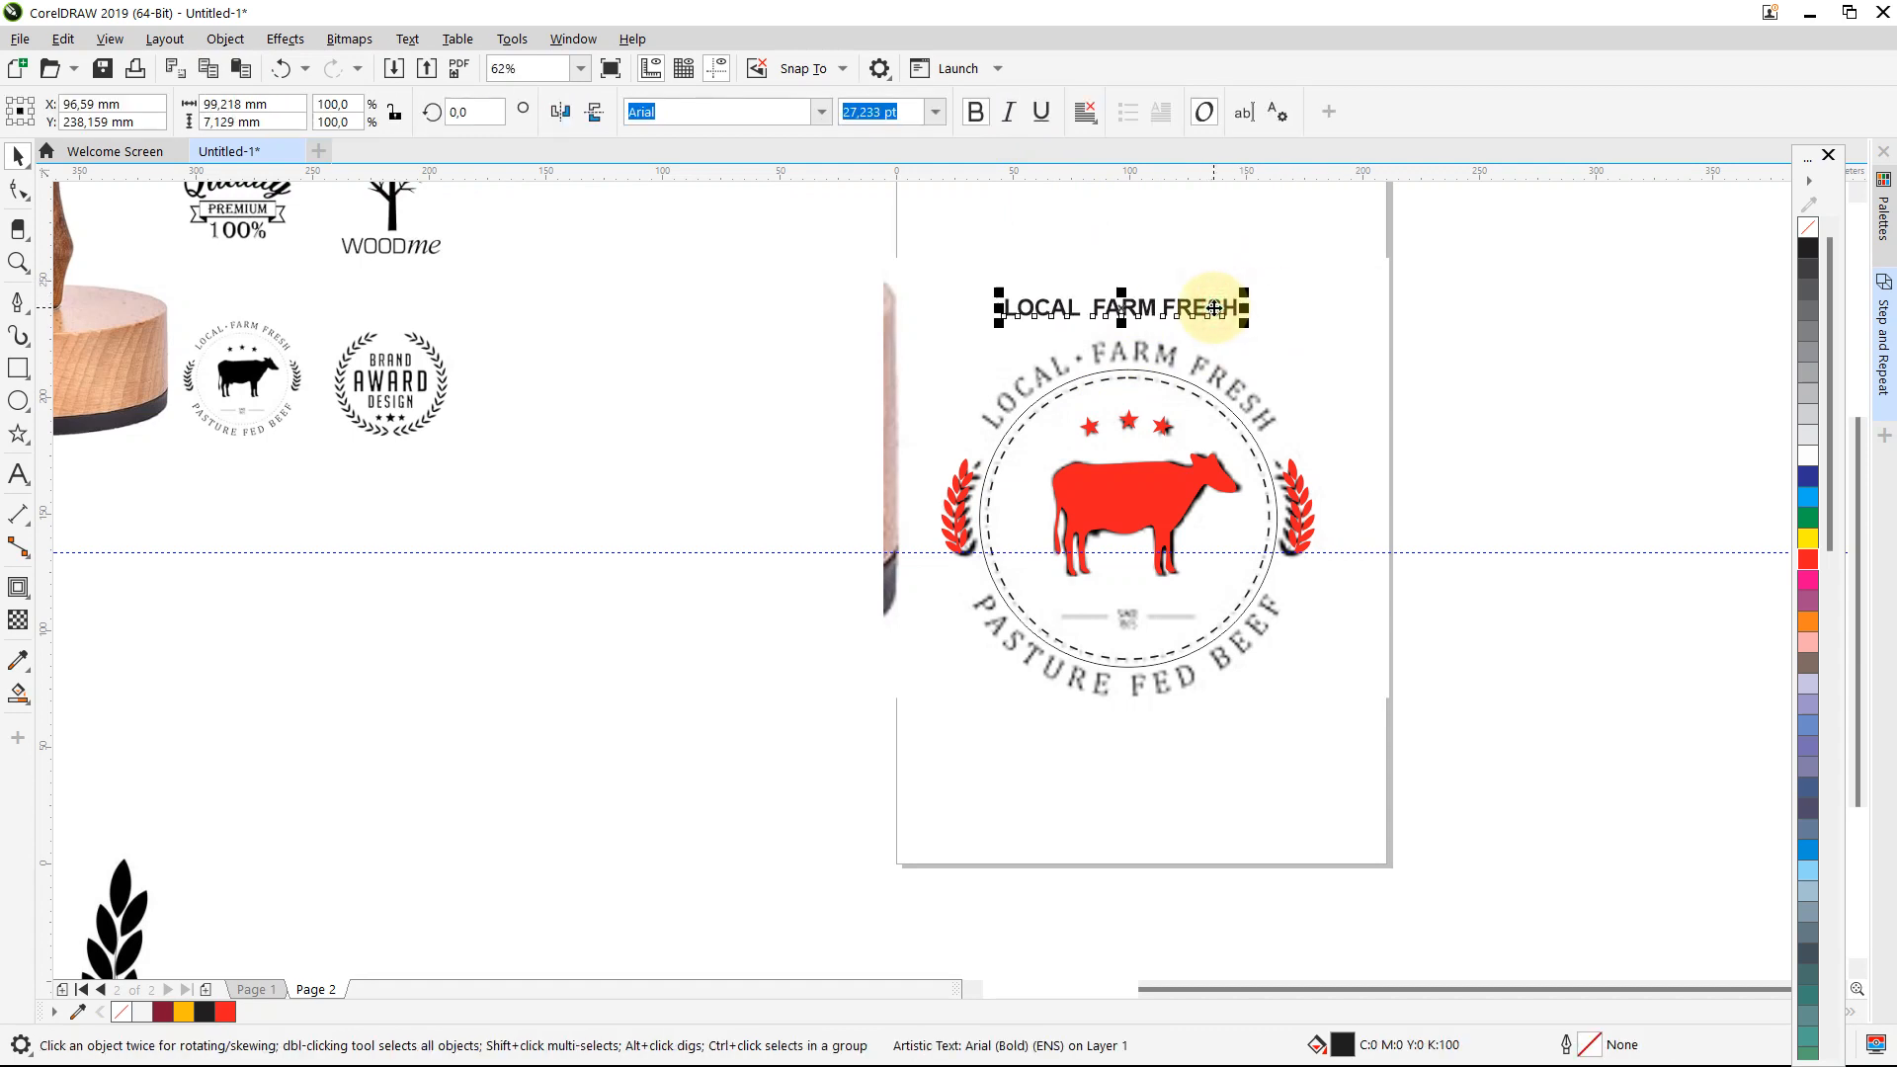
{"action": "key", "text": "ctrl+d"}
{"action": "left_click_drag", "start_coordinate": [1210, 307], "coordinate": [739, 698]}
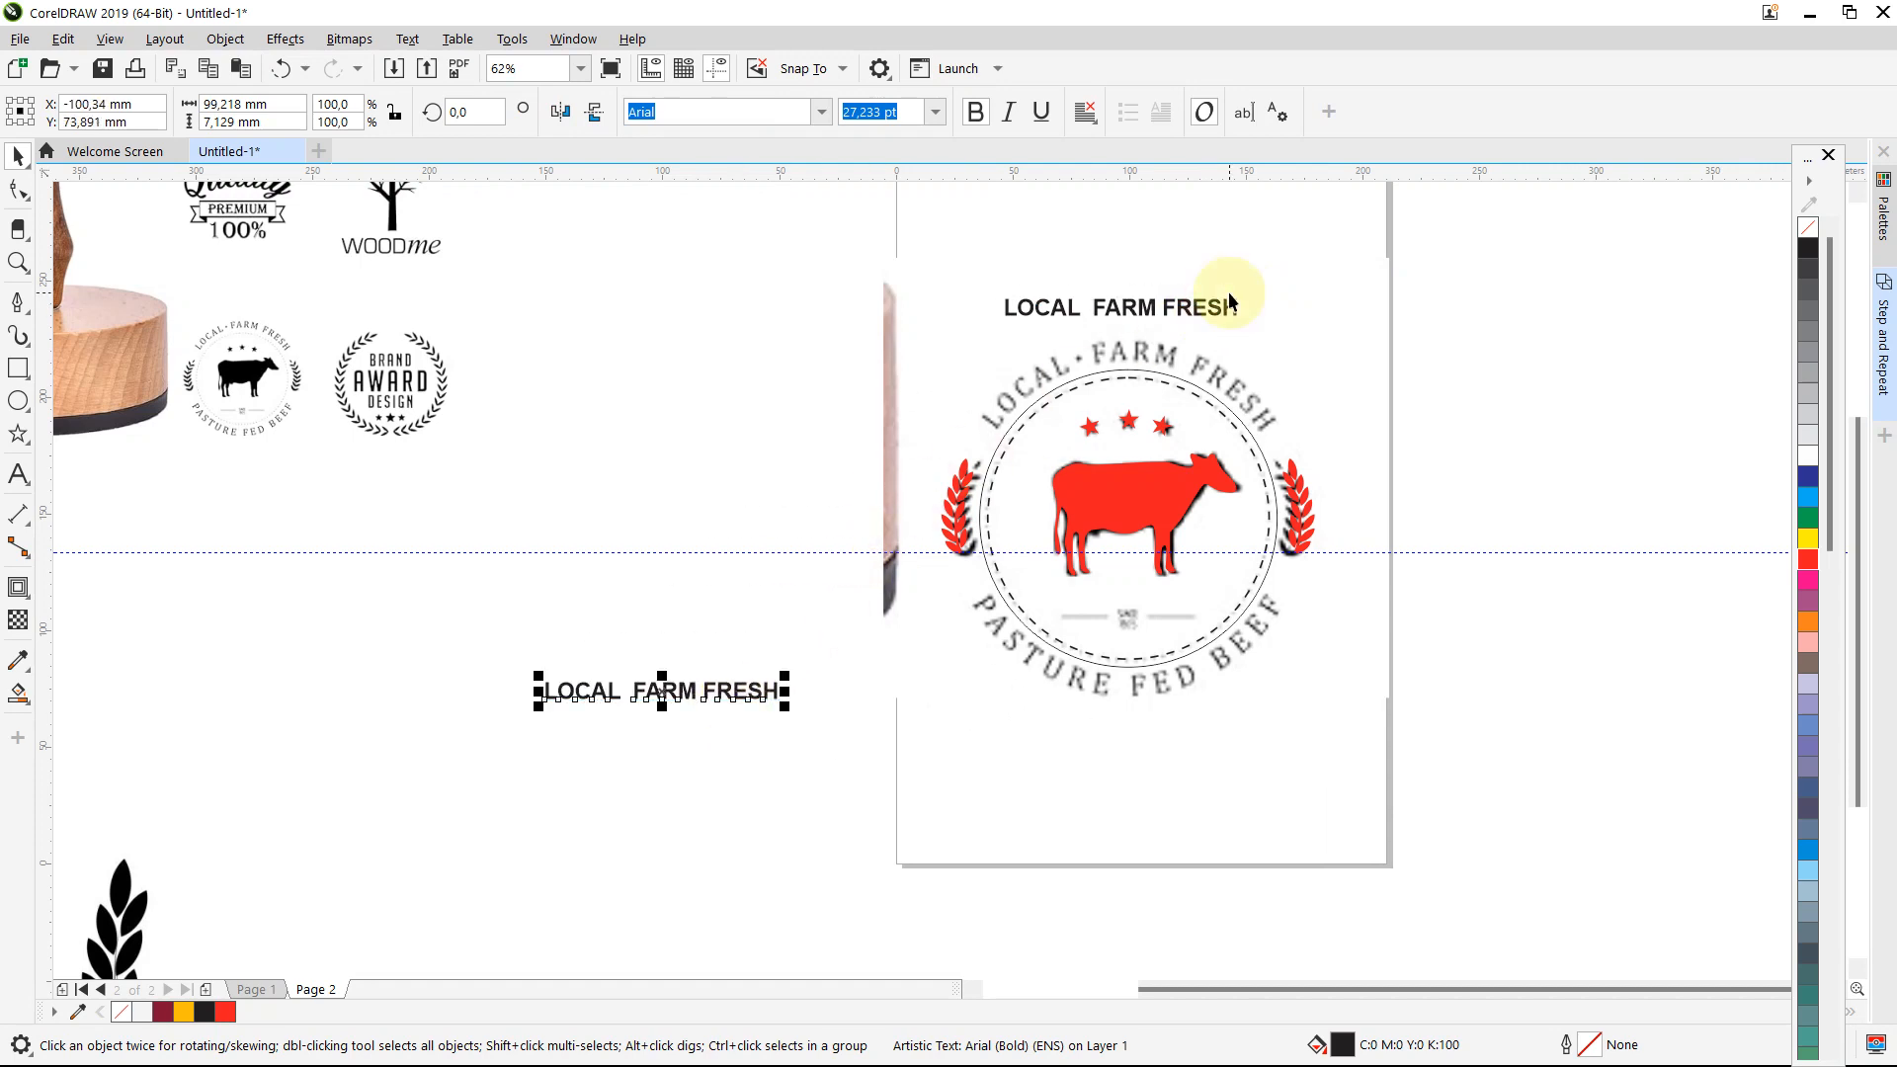
Step: Fit the upper LOCAL FARM FRESH text to the top of the outer circle with a 4.0 mm offset from the path
{"action": "scroll", "coordinate": [1229, 292], "scroll_direction": "up", "scroll_amount": 3}
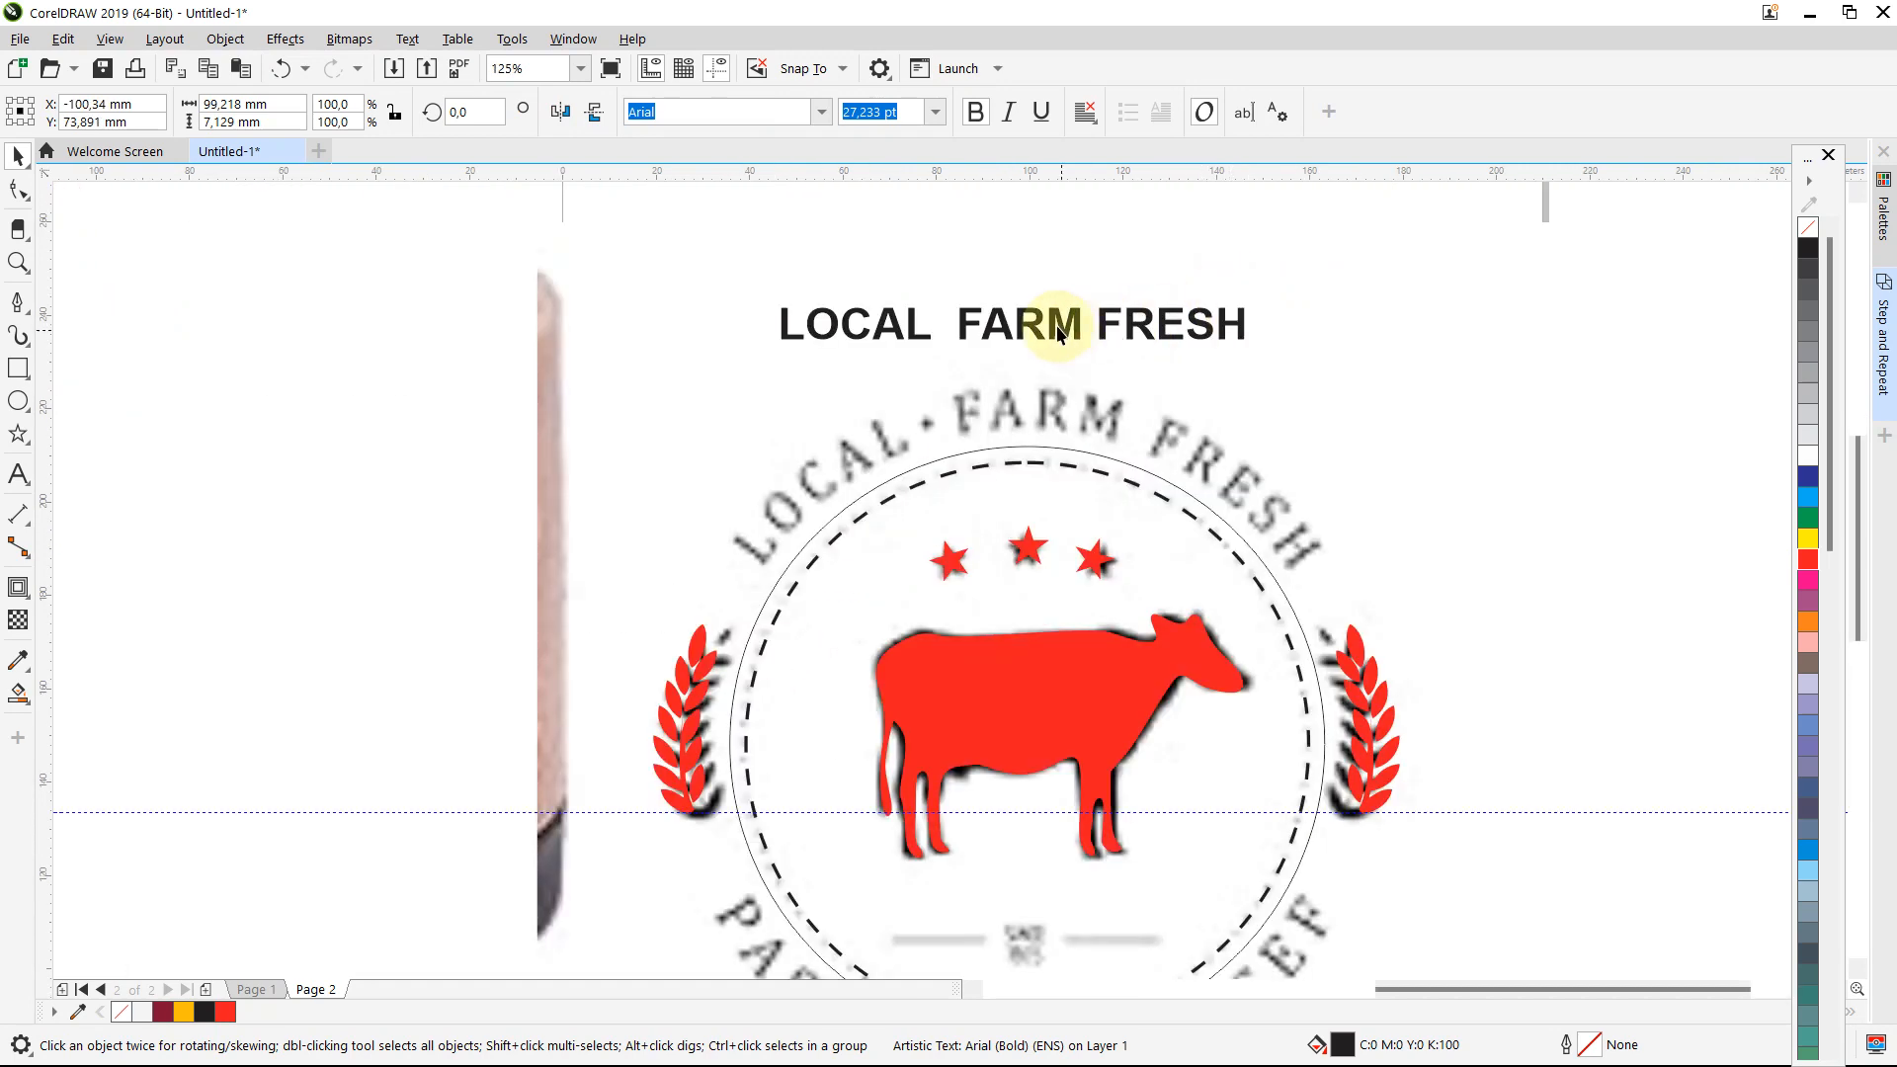
{"action": "left_click", "coordinate": [944, 462]}
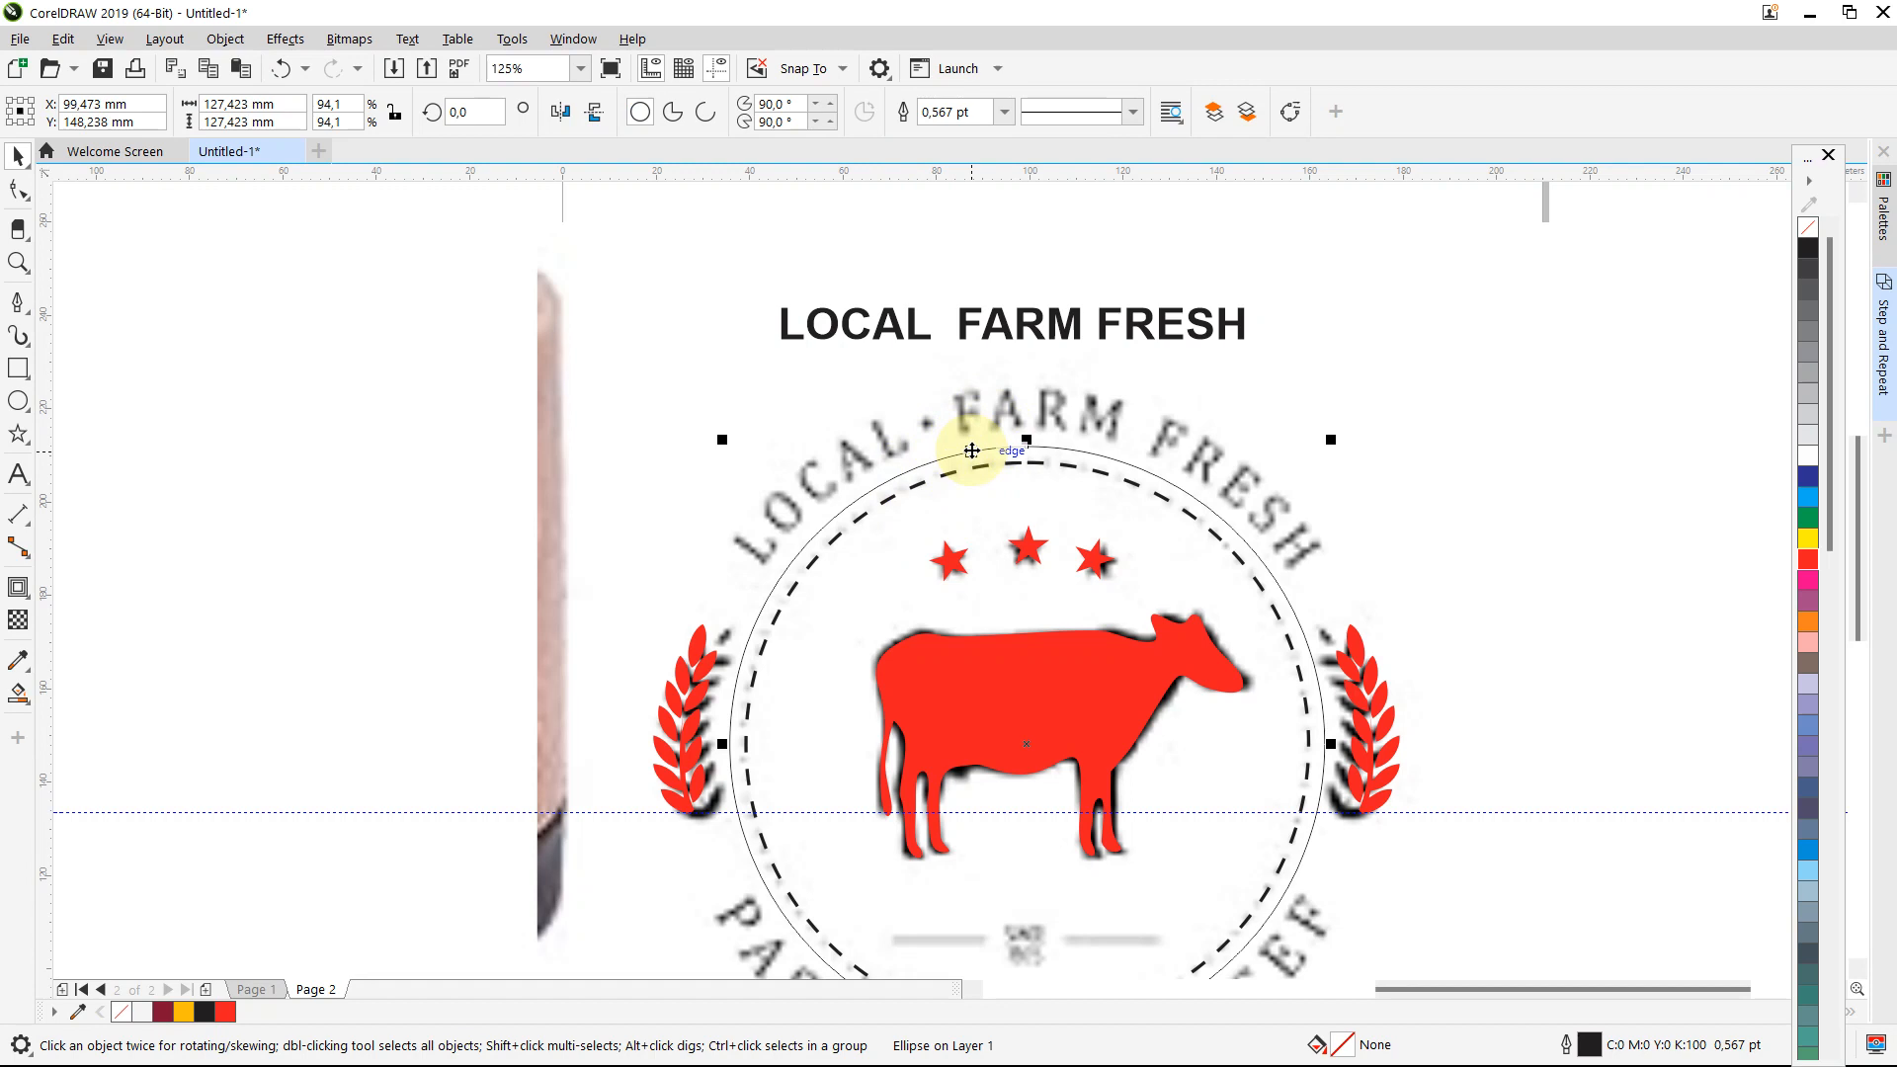
{"action": "left_click", "coordinate": [18, 263]}
{"action": "right_click", "coordinate": [221, 398]}
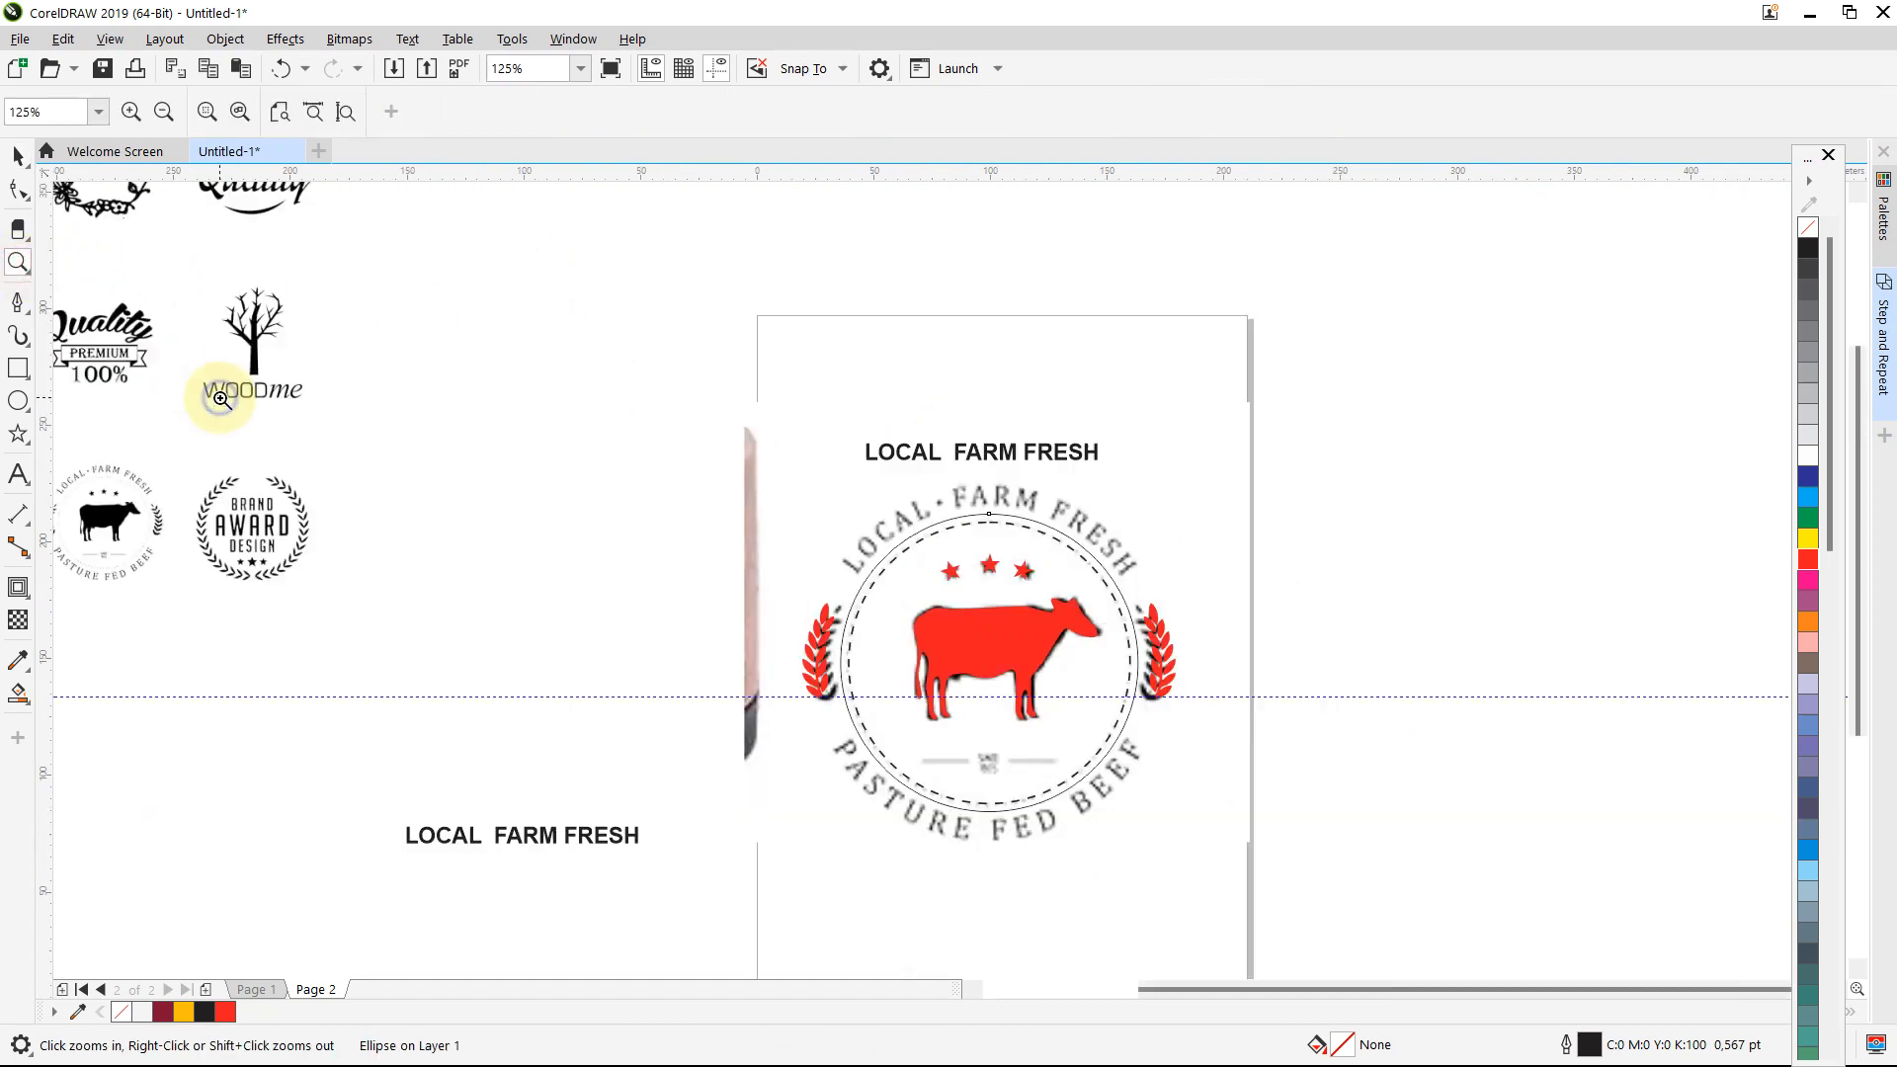
{"action": "left_click", "coordinate": [1018, 627]}
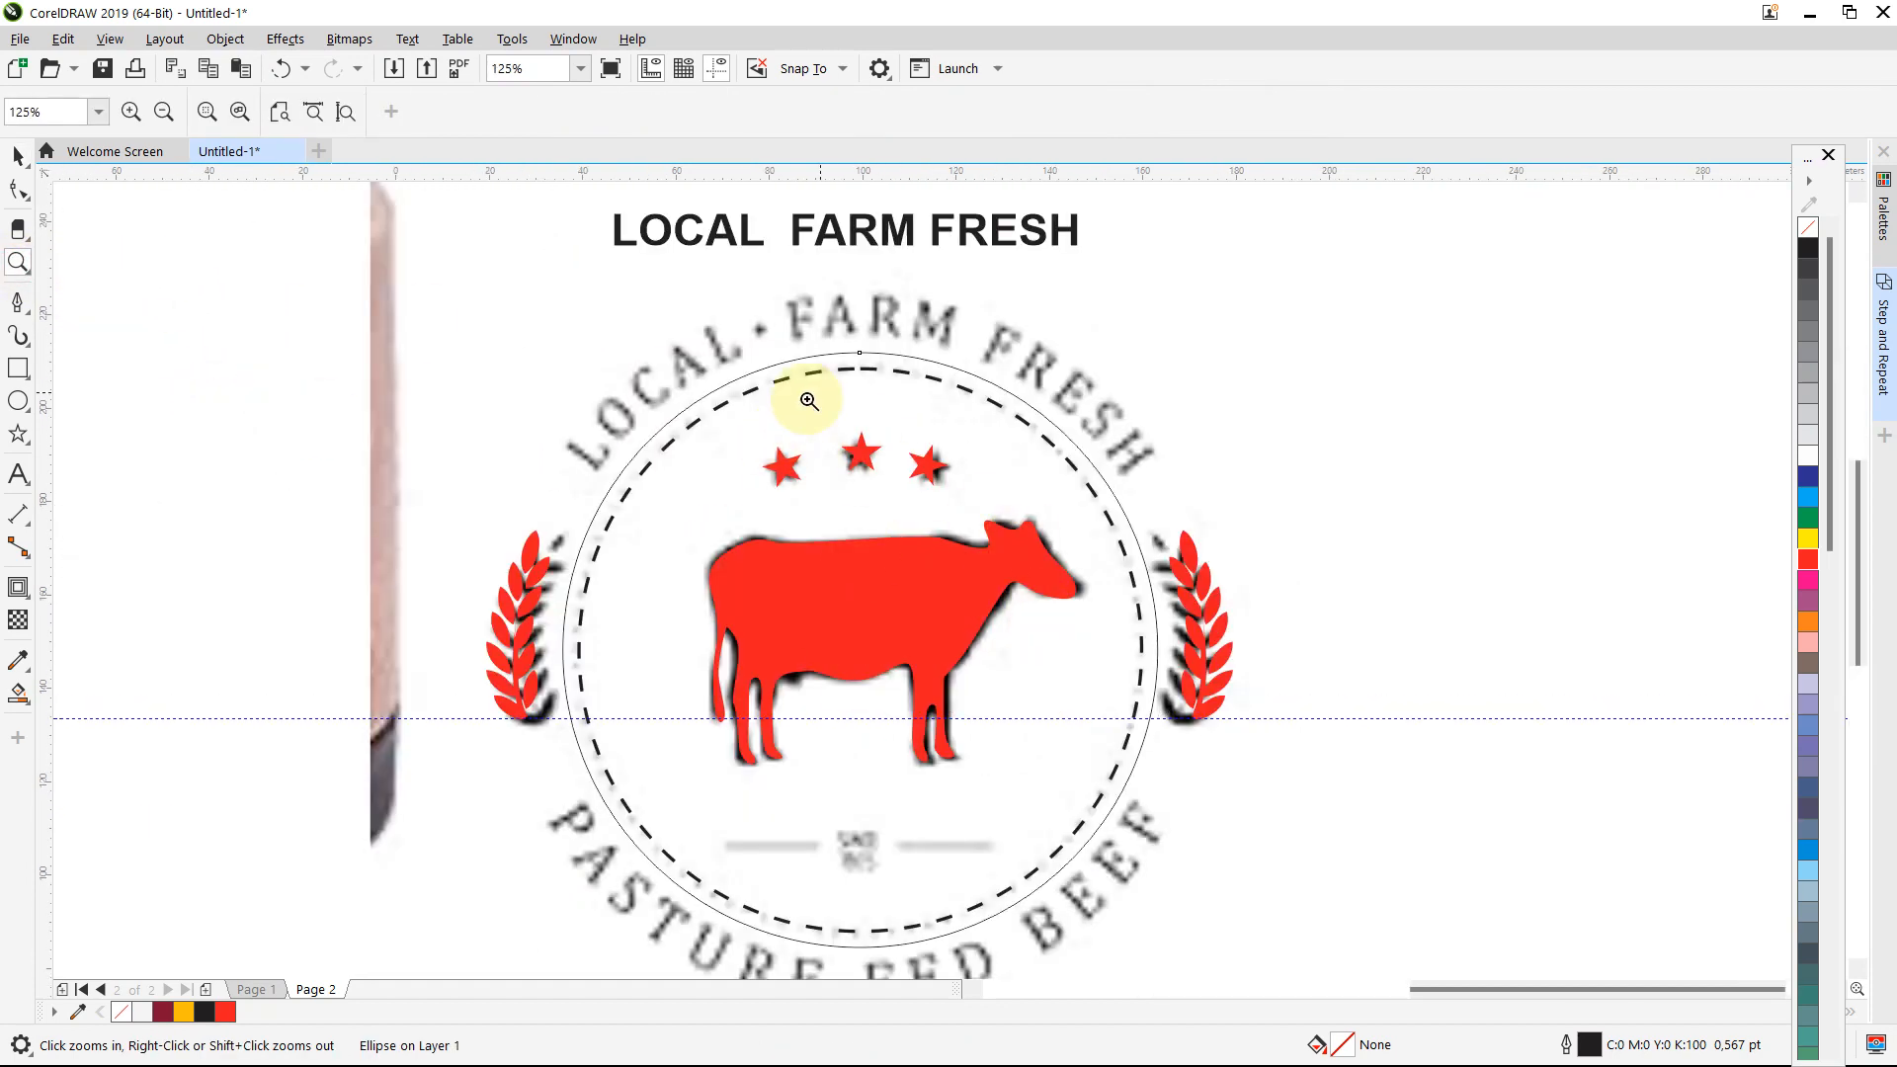
{"action": "left_click", "coordinate": [18, 155]}
{"action": "left_click", "coordinate": [757, 367]}
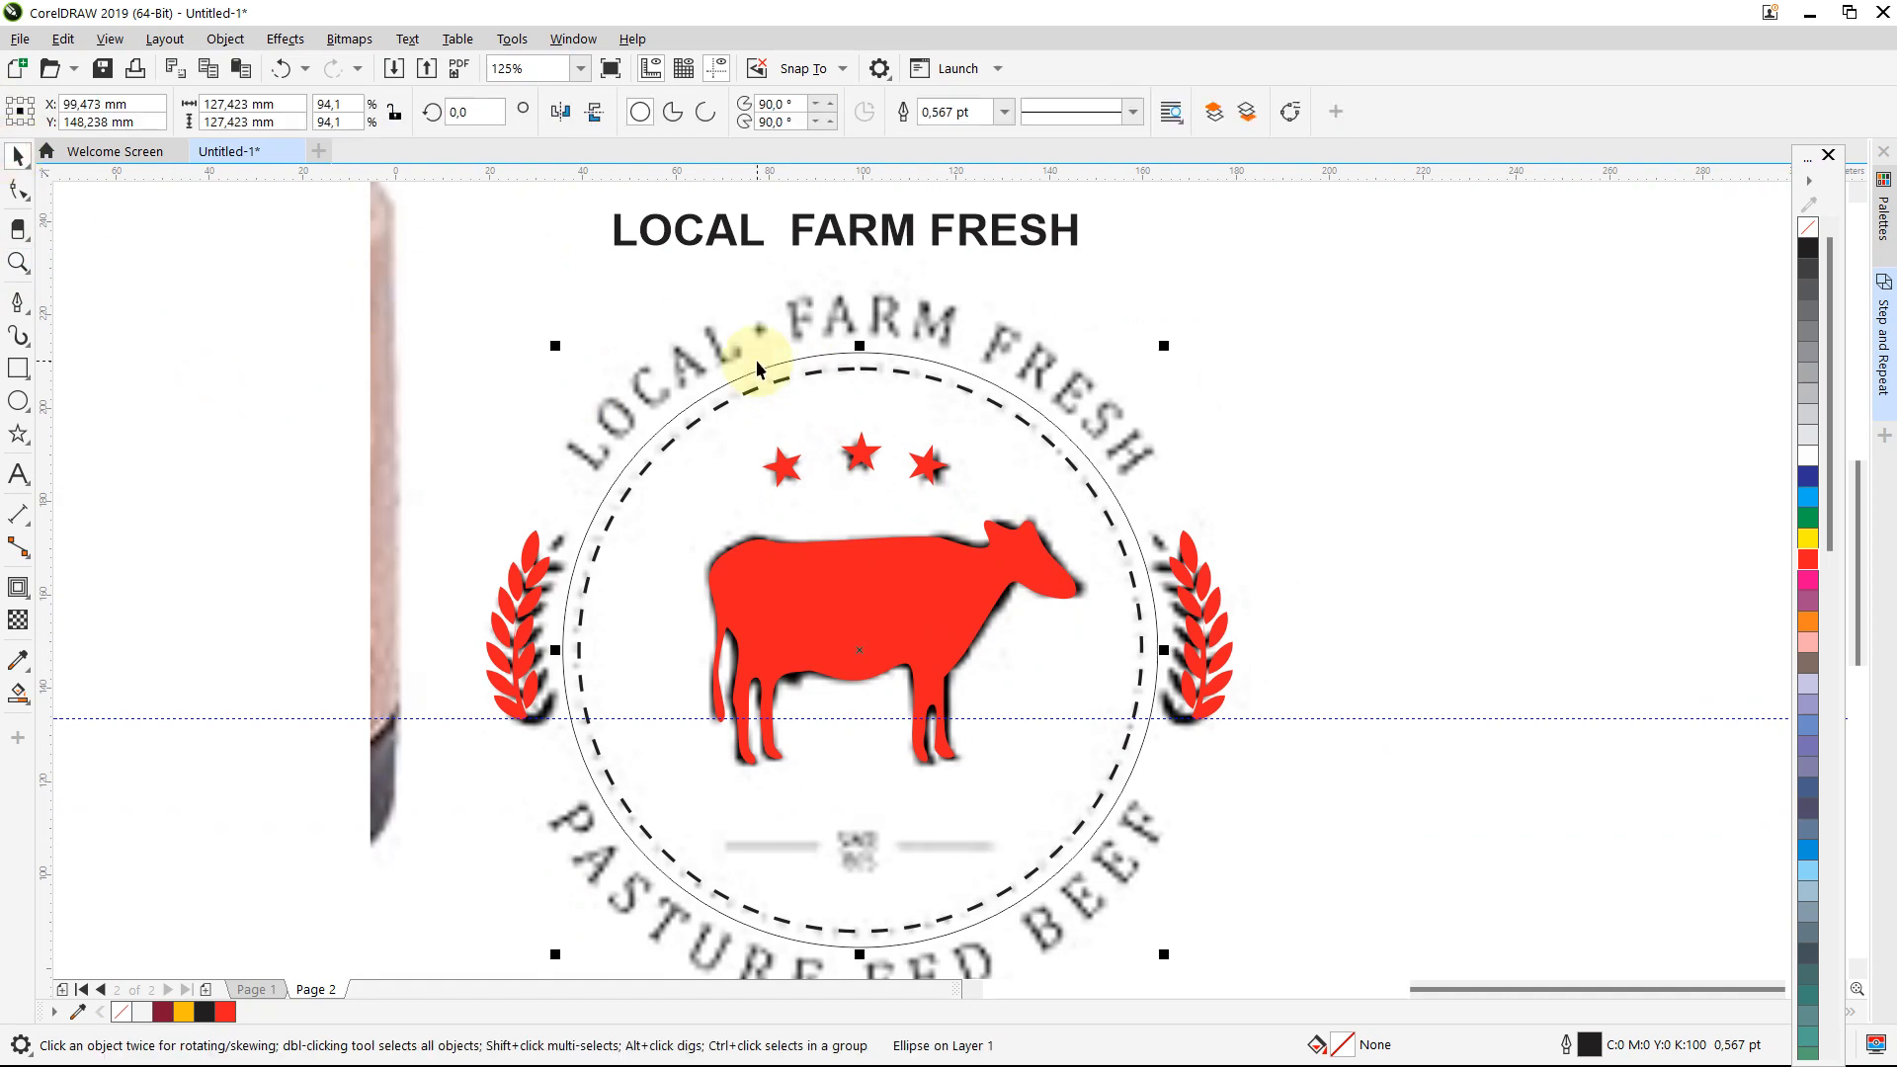
{"action": "left_click", "coordinate": [828, 231]}
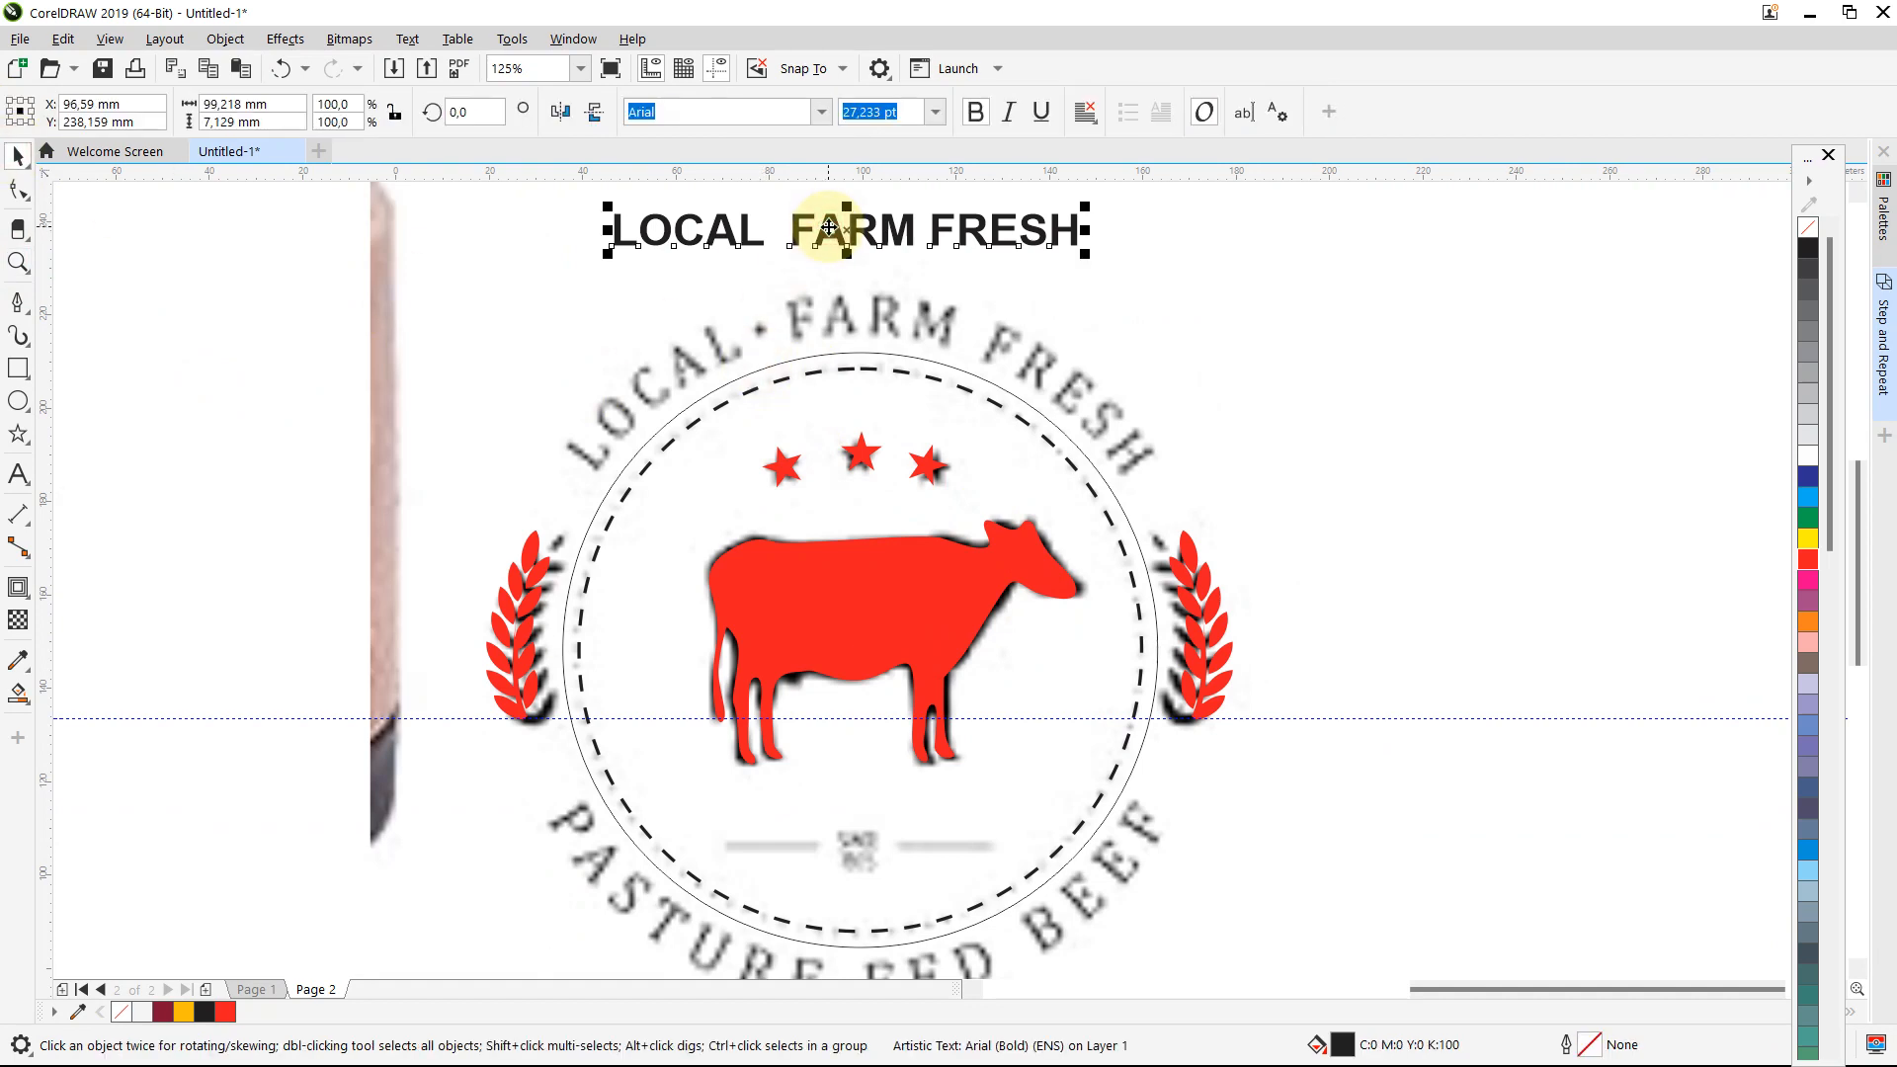
{"action": "left_click", "coordinate": [409, 39]}
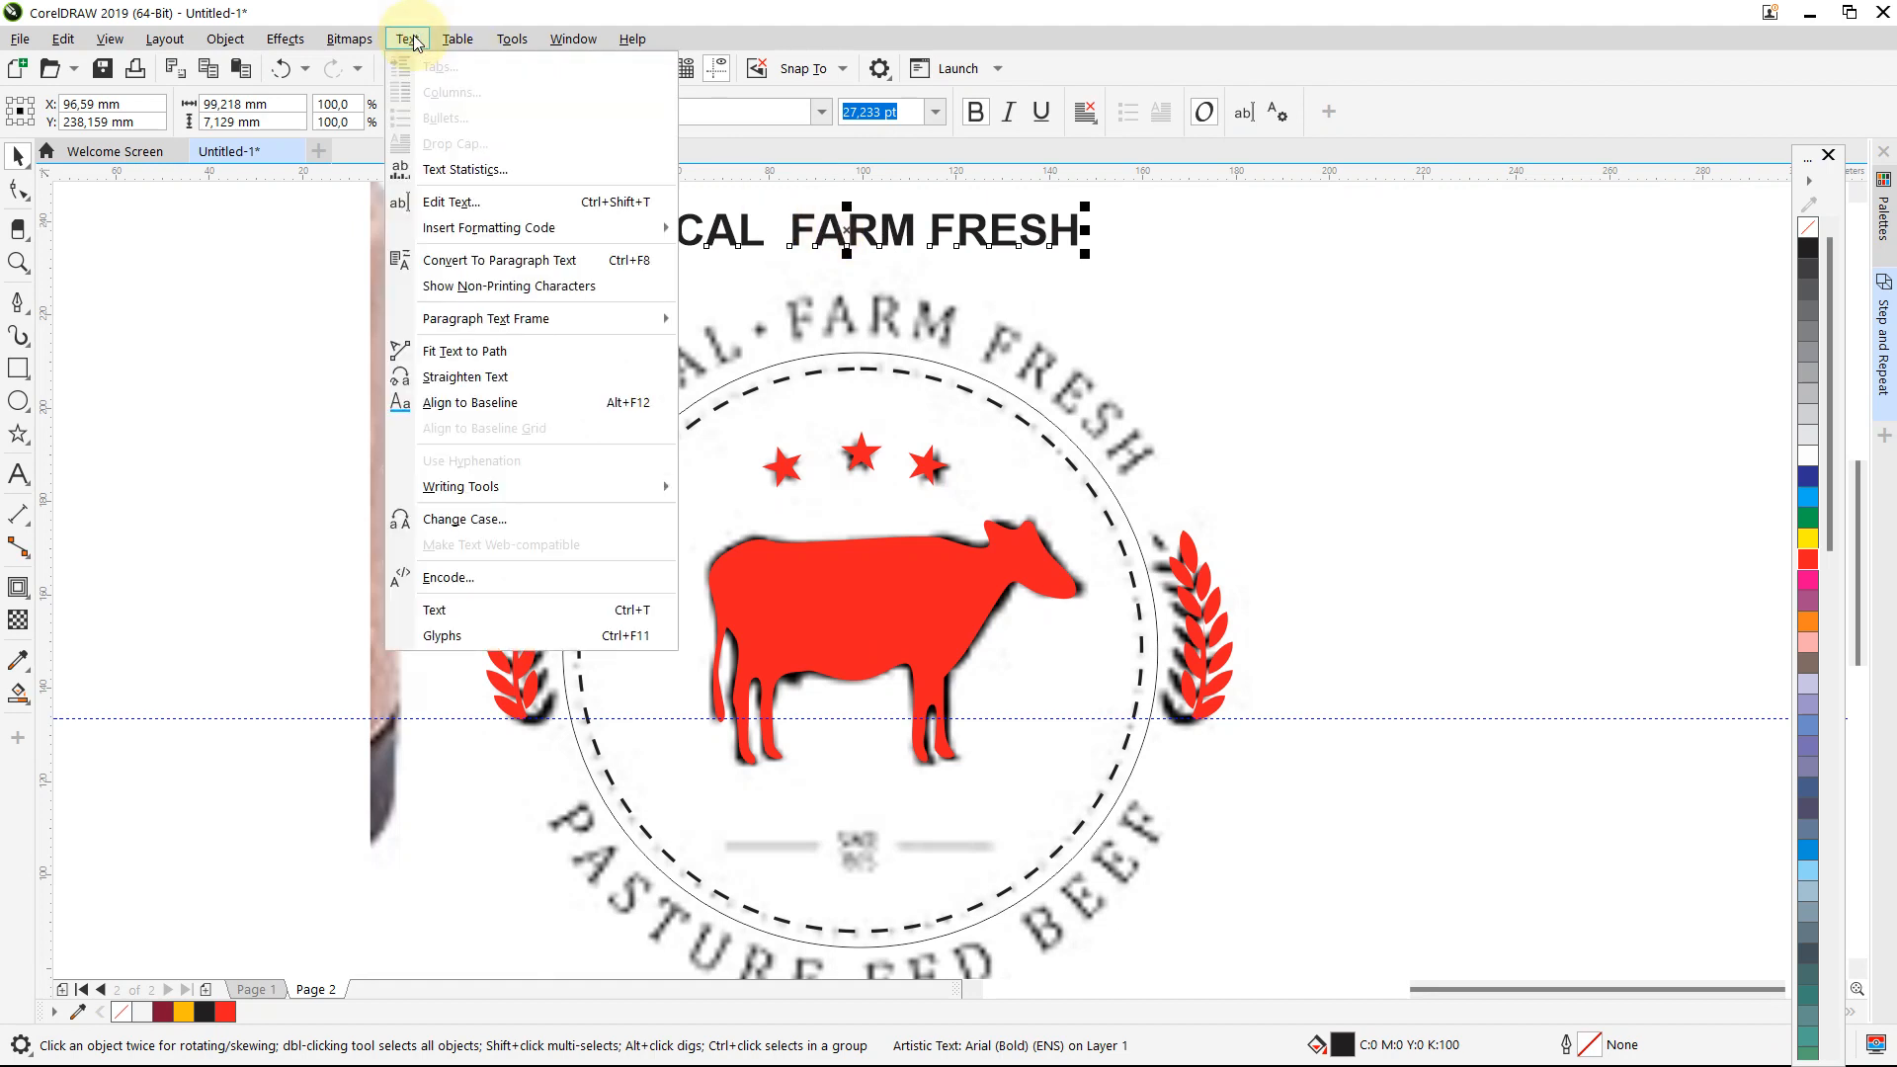
{"action": "left_click", "coordinate": [456, 357]}
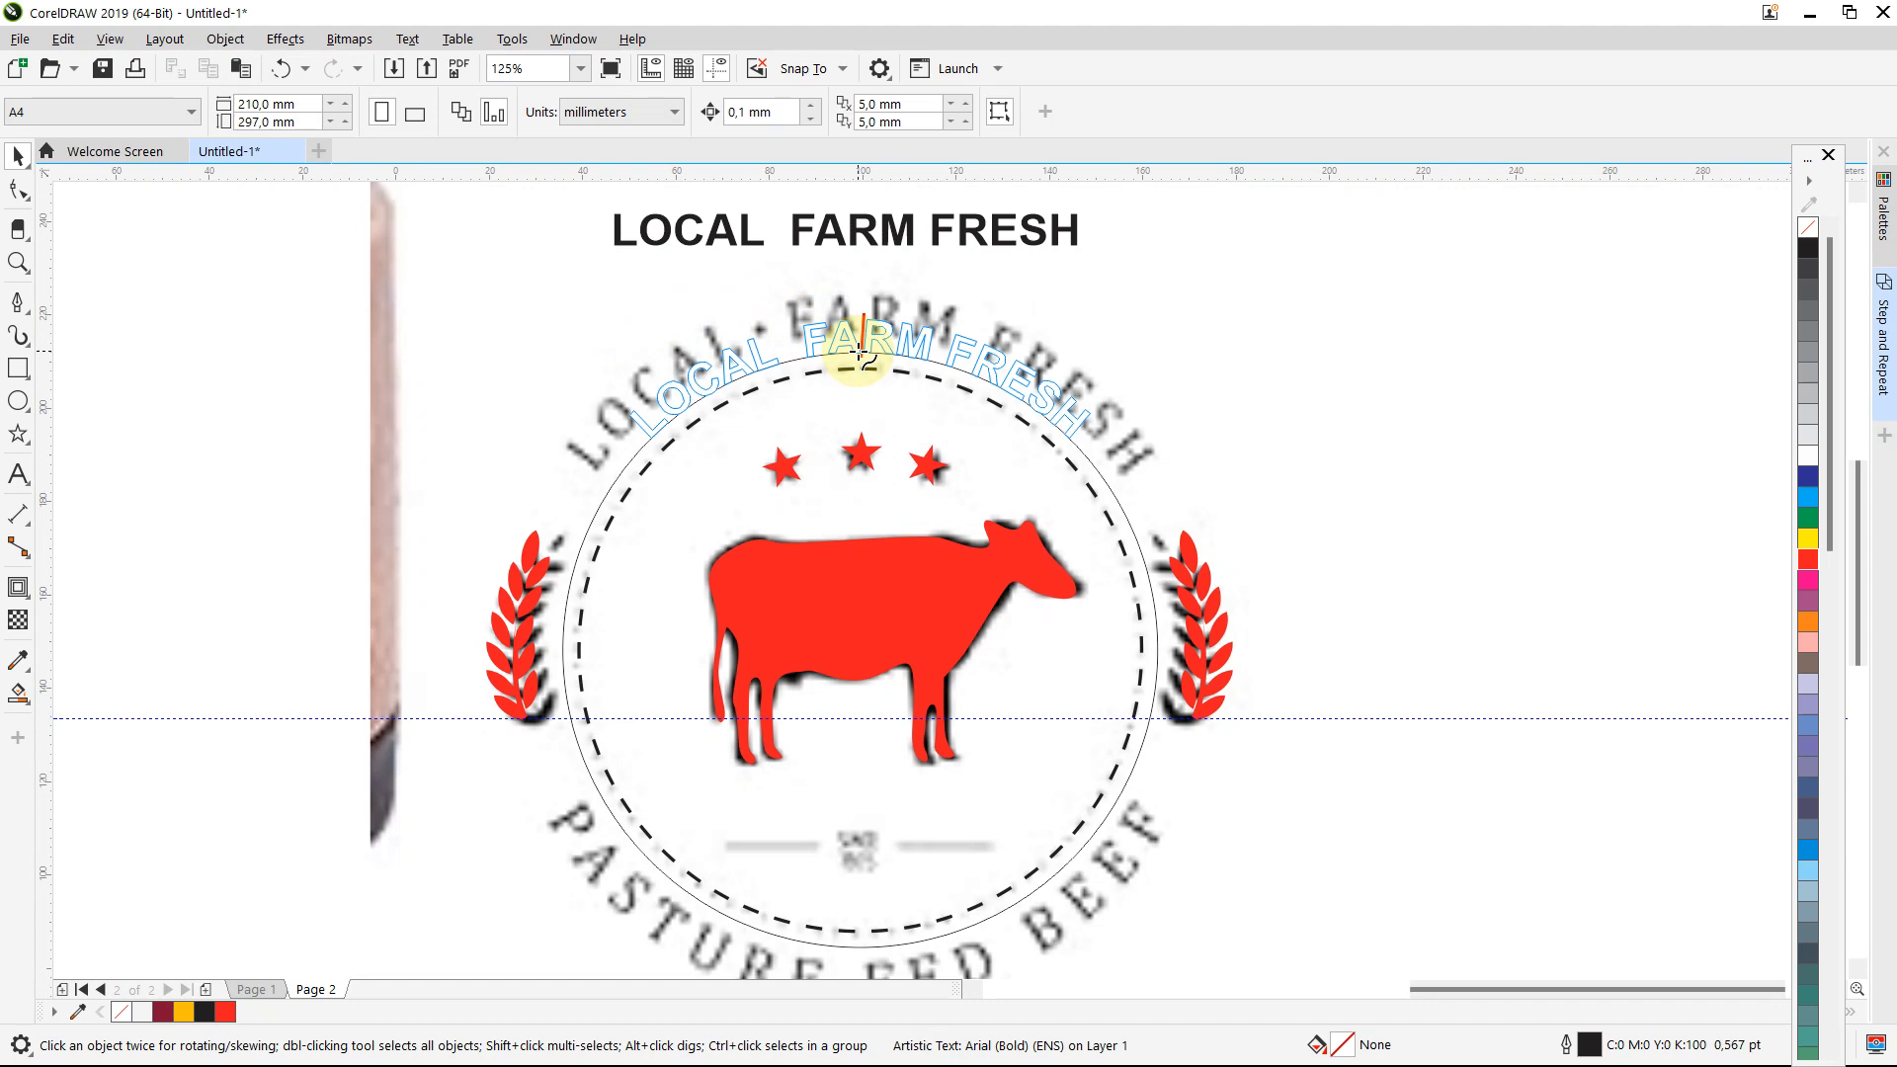
{"action": "left_click_drag", "start_coordinate": [861, 351], "coordinate": [872, 336]}
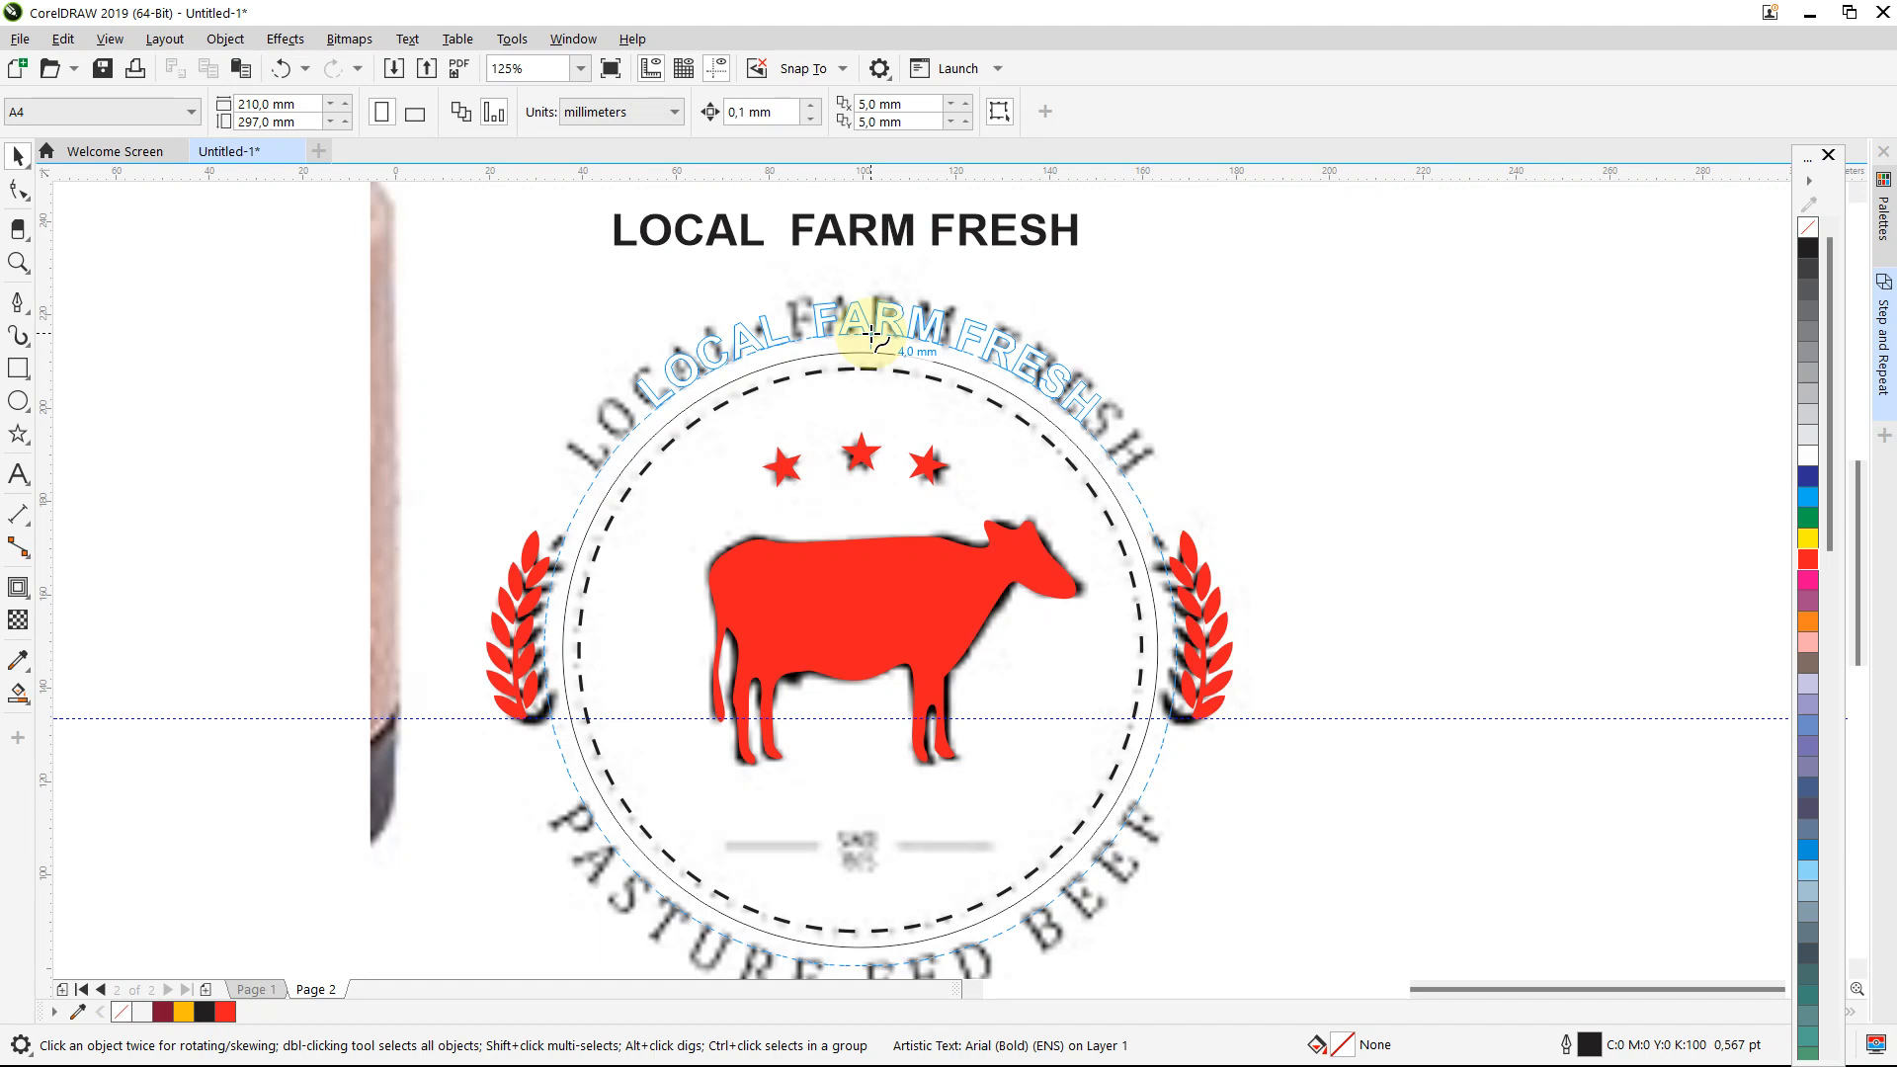
{"action": "left_click", "coordinate": [872, 336]}
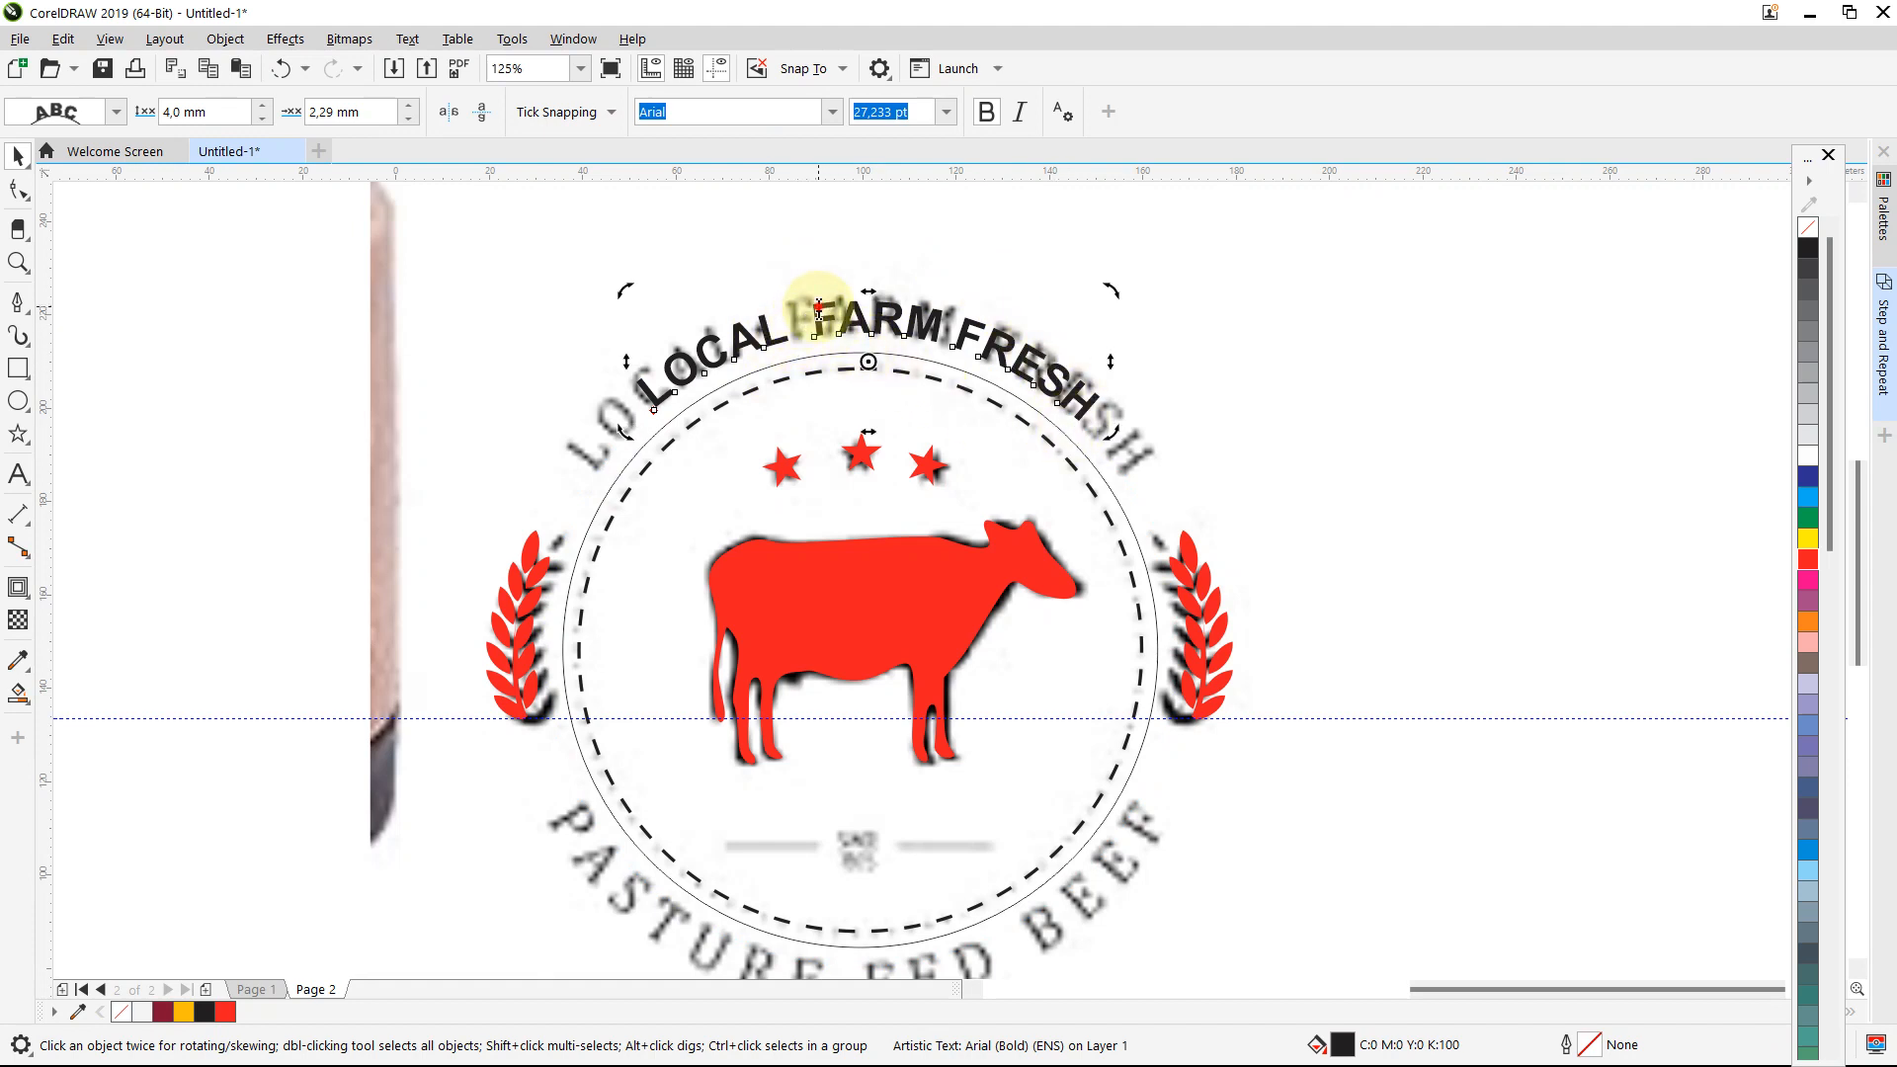
Step: Widen the gaps between the words LOCAL, FARM and FRESH in the curved text with extra spaces, and clear the selection
{"action": "double_click", "coordinate": [819, 314]}
{"action": "key", "text": "BackSpace"}
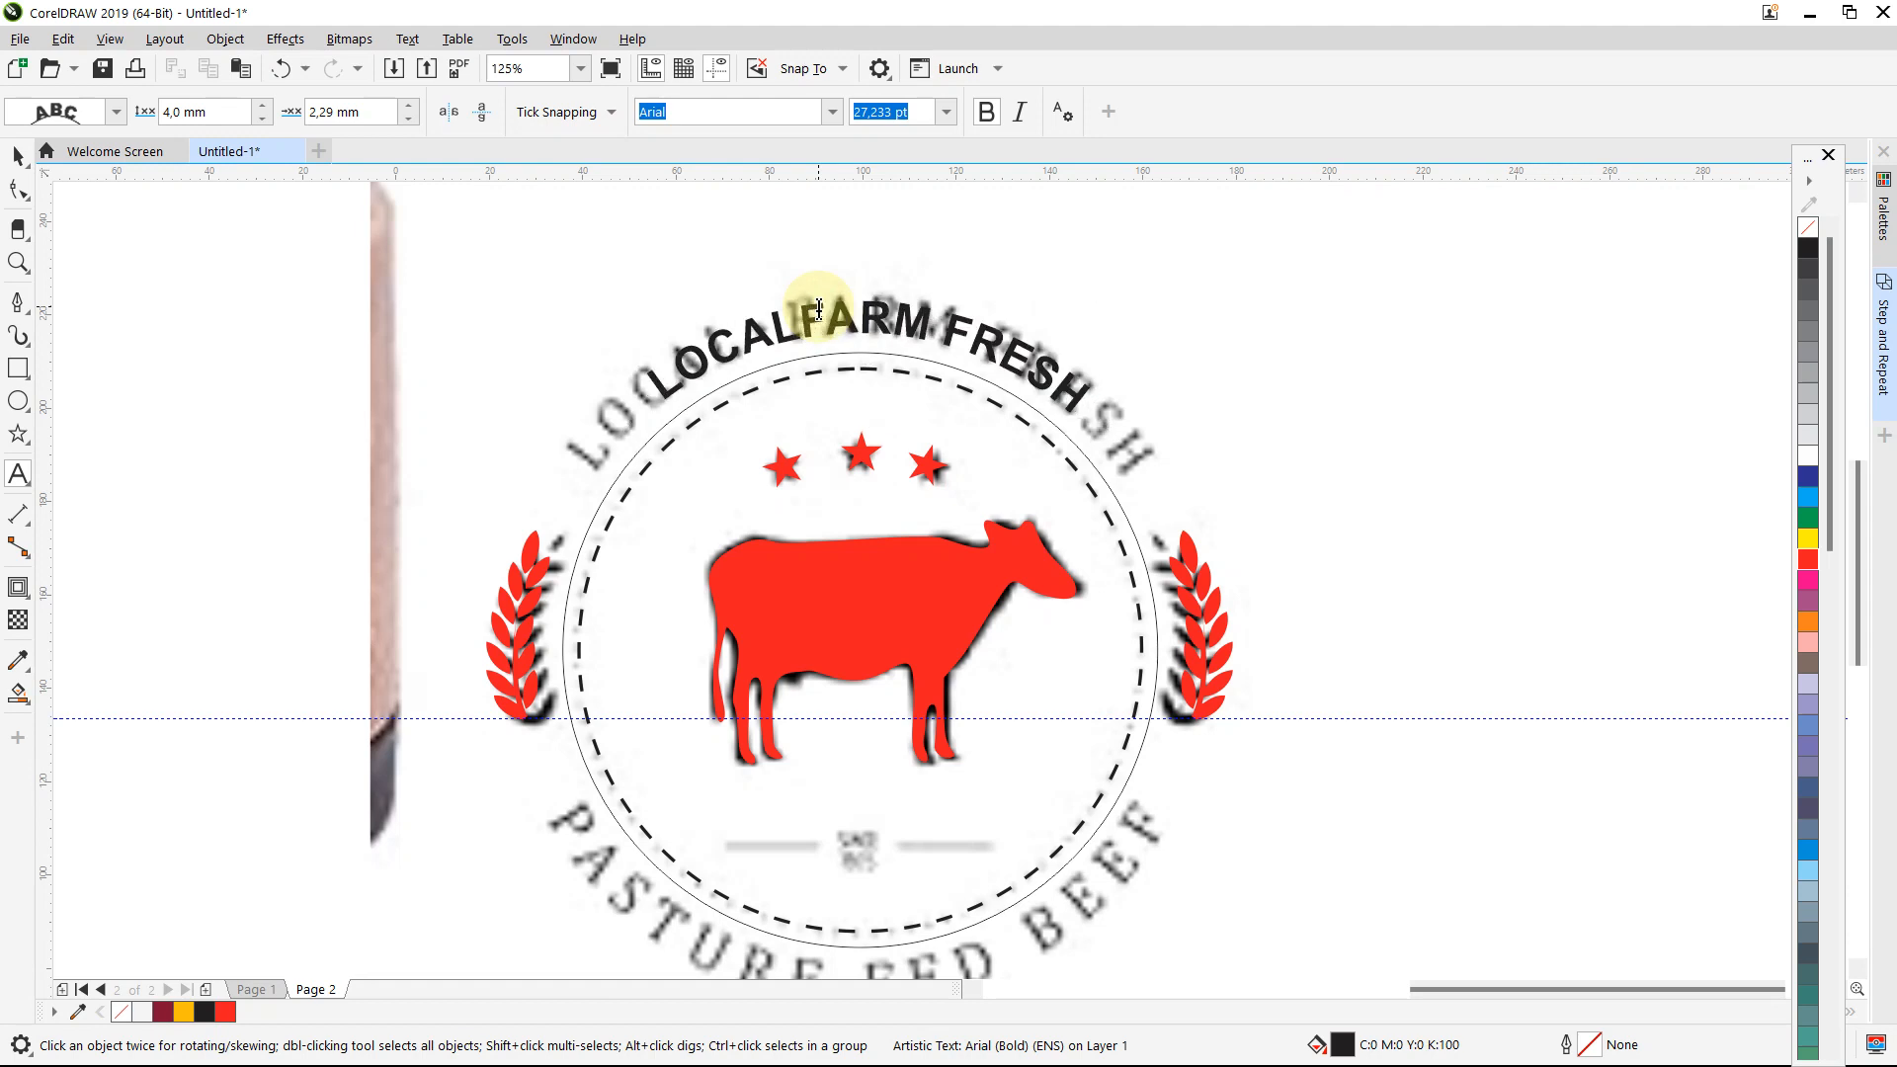
{"action": "left_click", "coordinate": [974, 329]}
{"action": "key", "text": "BackSpace"}
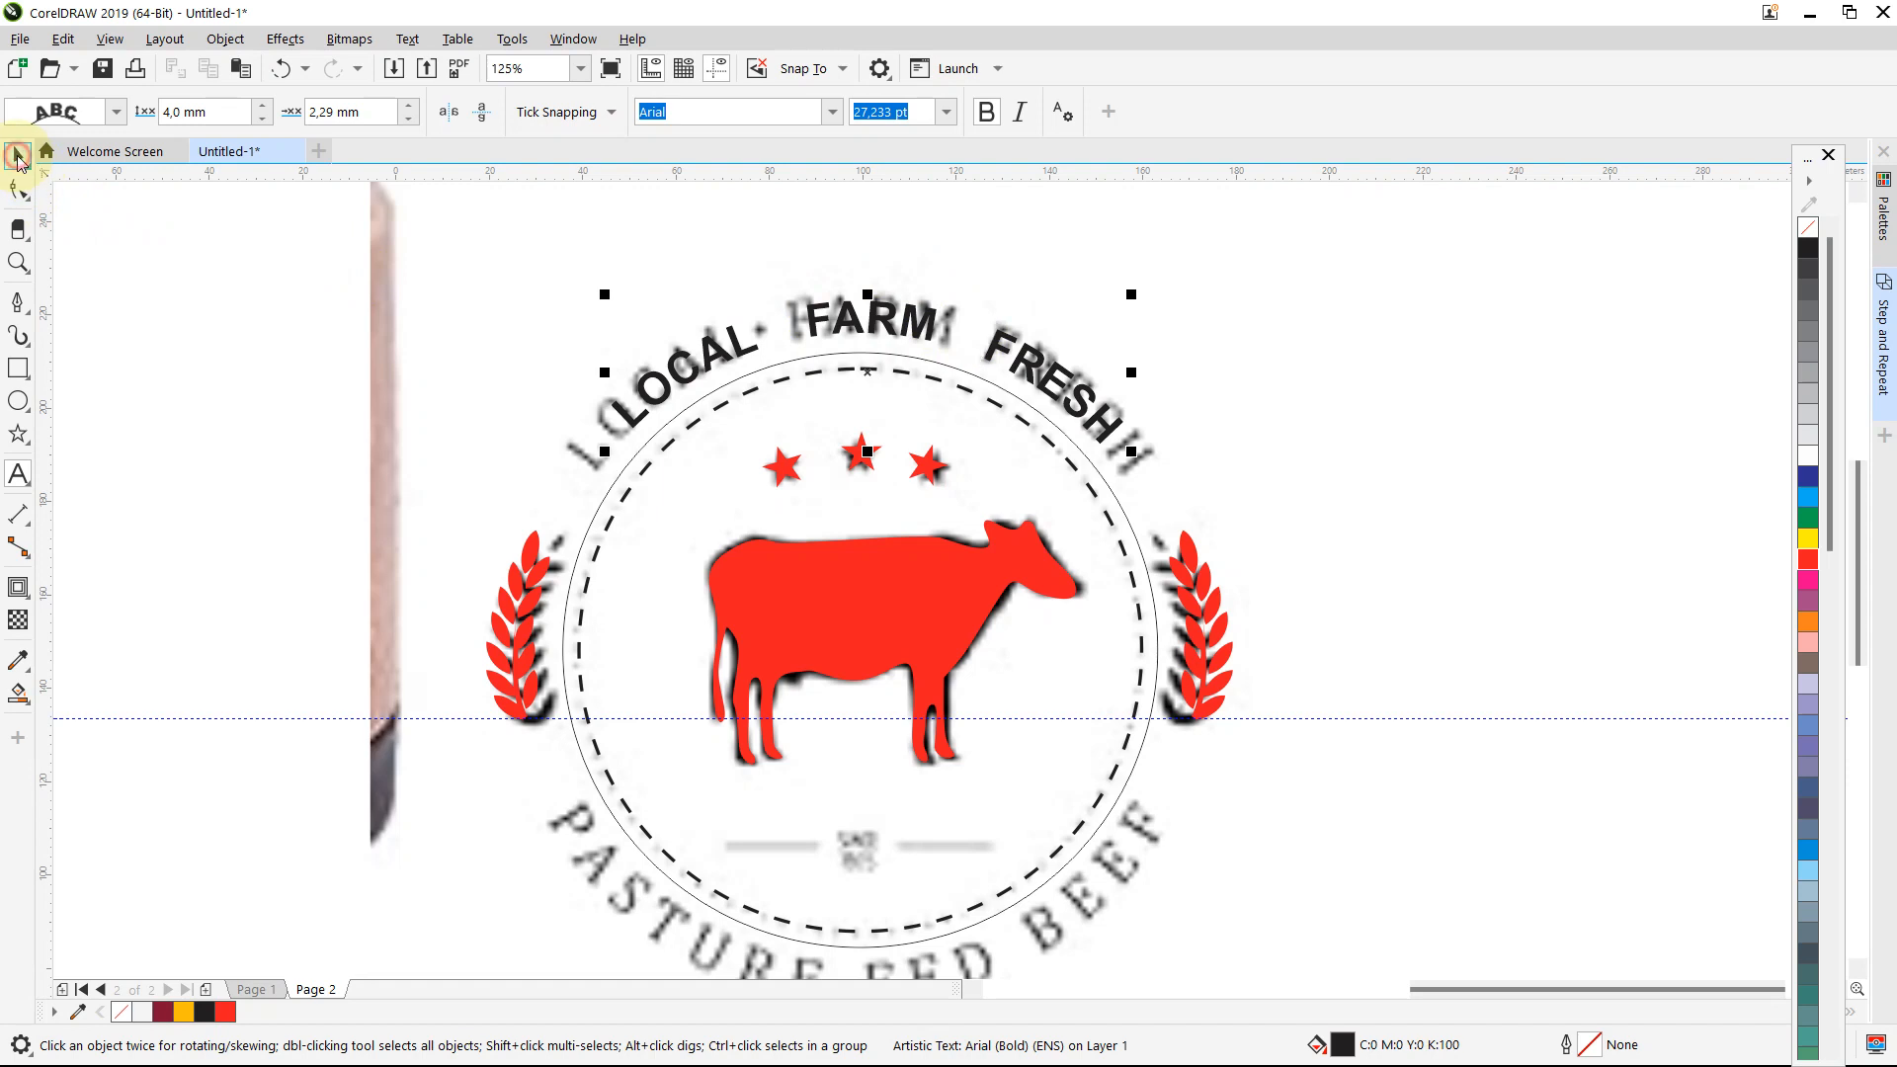
{"action": "left_click", "coordinate": [17, 156]}
{"action": "left_click", "coordinate": [390, 454]}
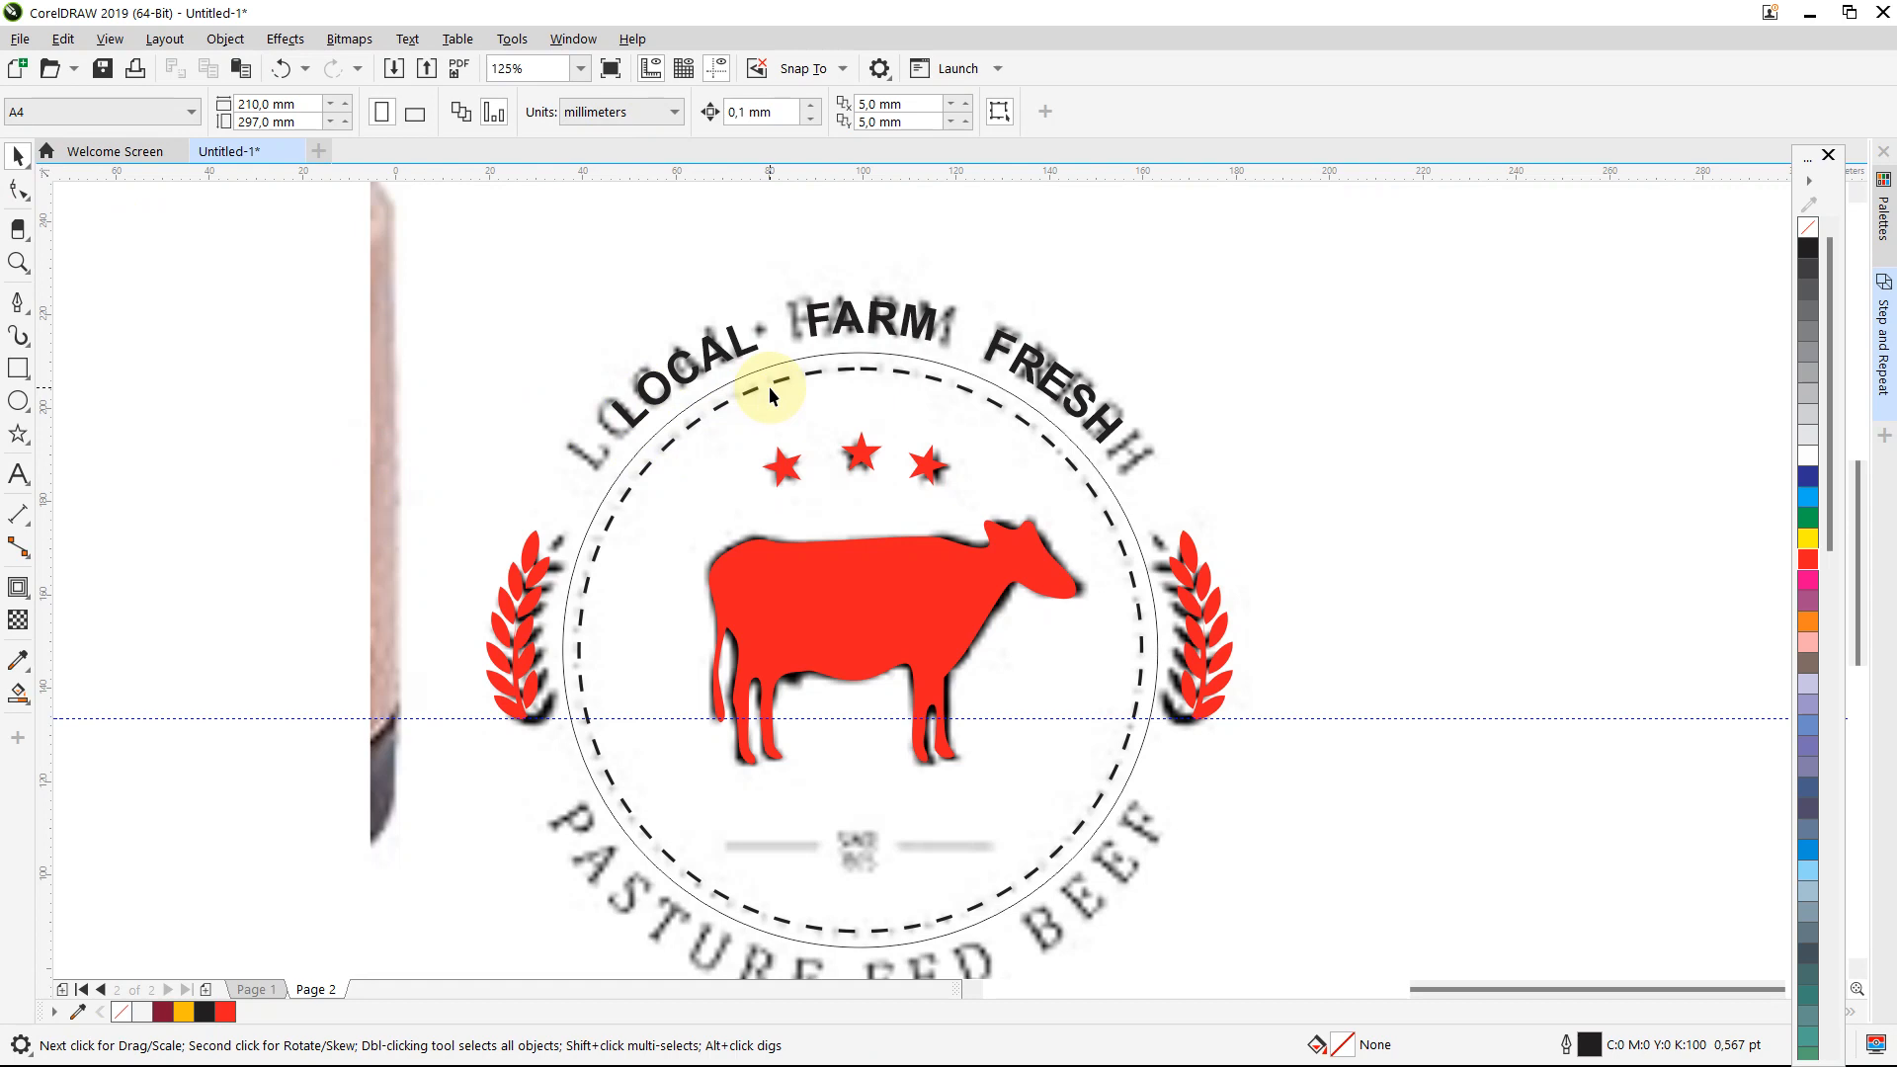
Step: Move the straight LOCAL FARM FRESH copy below the logo, across the page's left edge
{"action": "scroll", "coordinate": [769, 387], "scroll_direction": "down", "scroll_amount": 1}
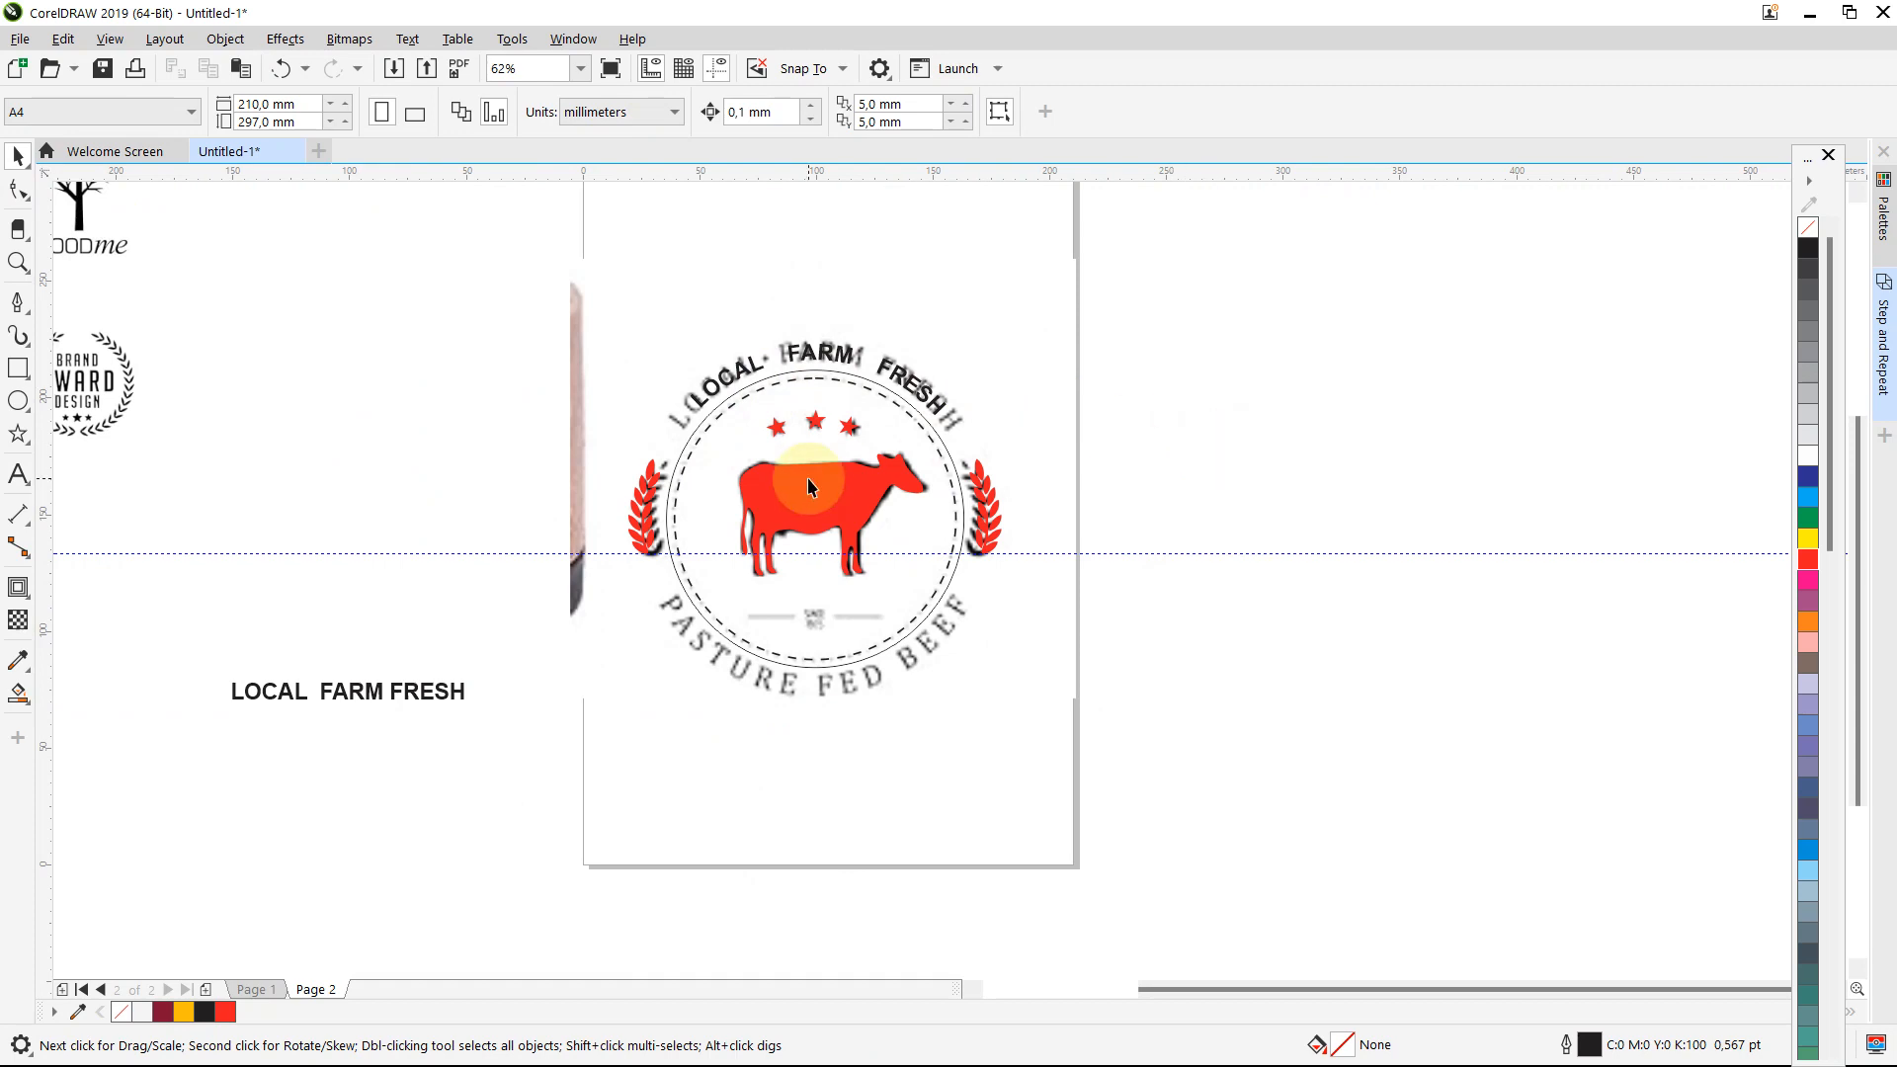
{"action": "left_click", "coordinate": [381, 697]}
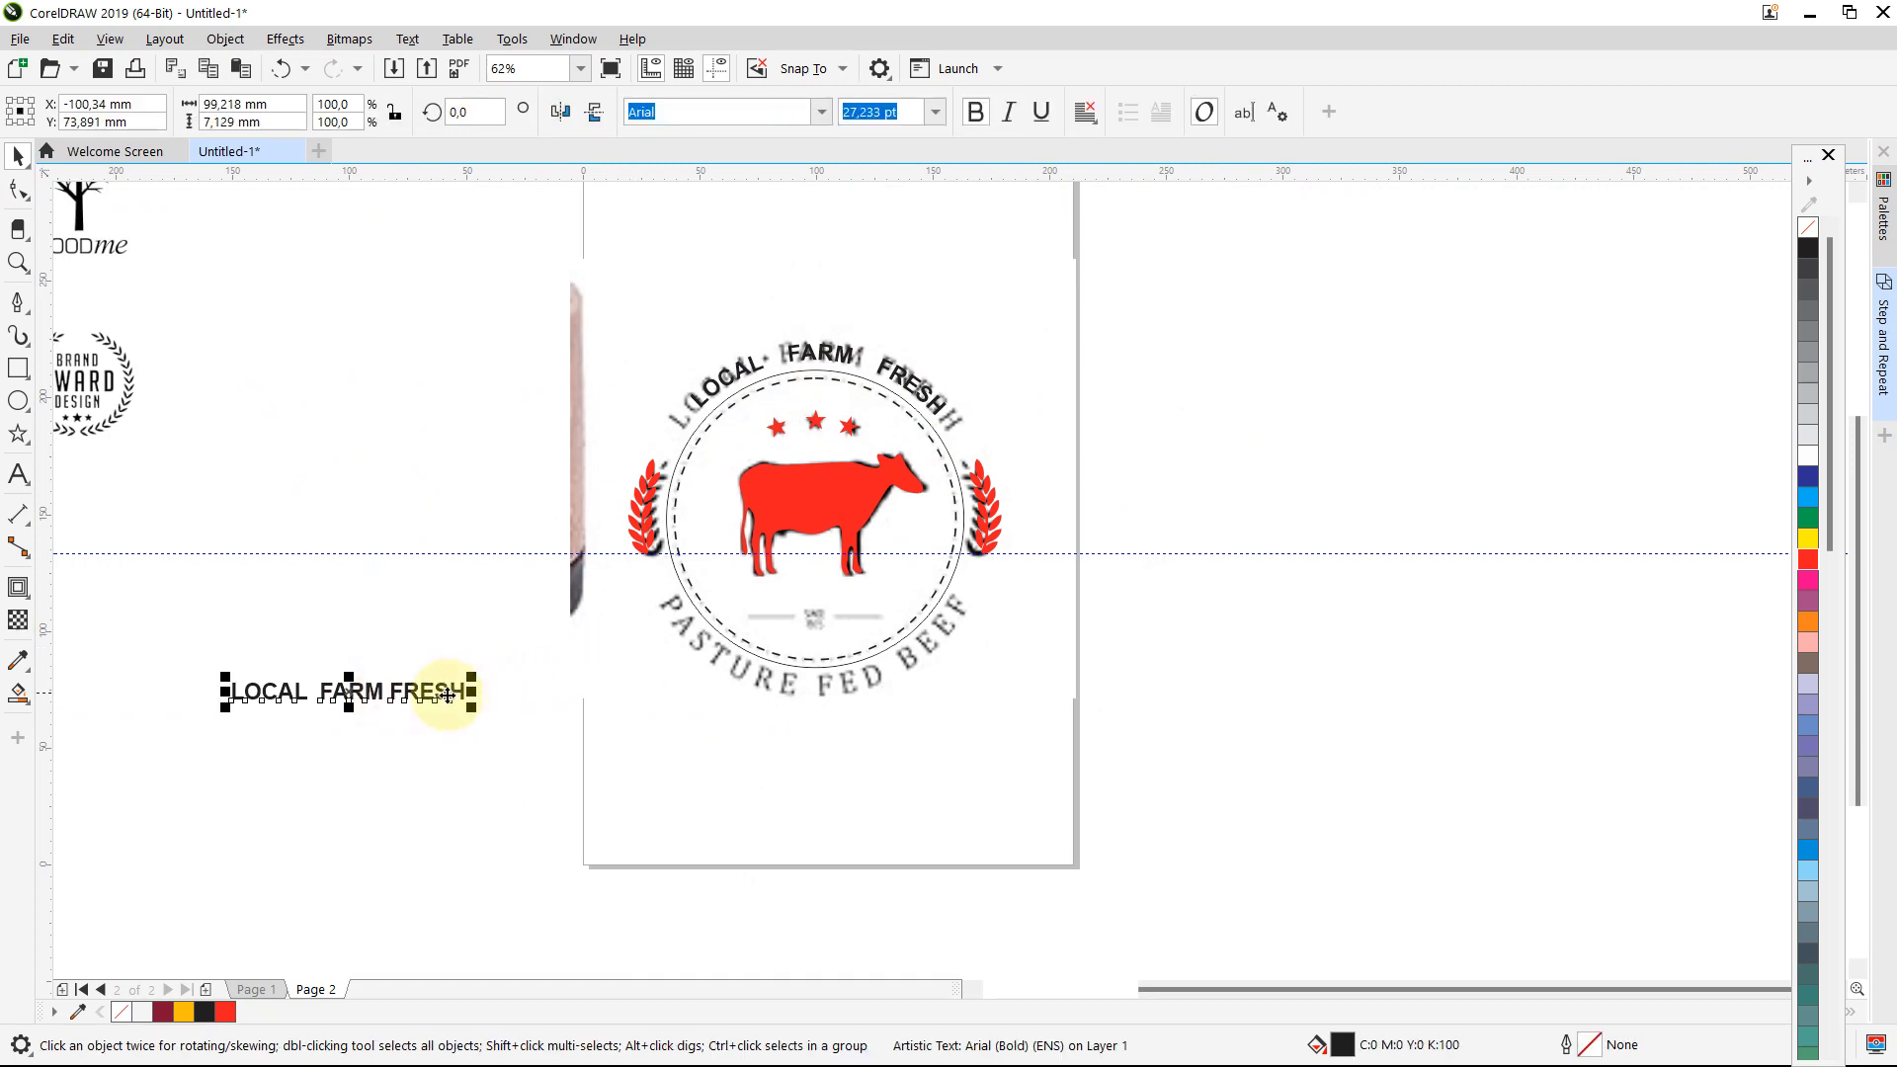
{"action": "left_click_drag", "start_coordinate": [437, 694], "coordinate": [671, 782]}
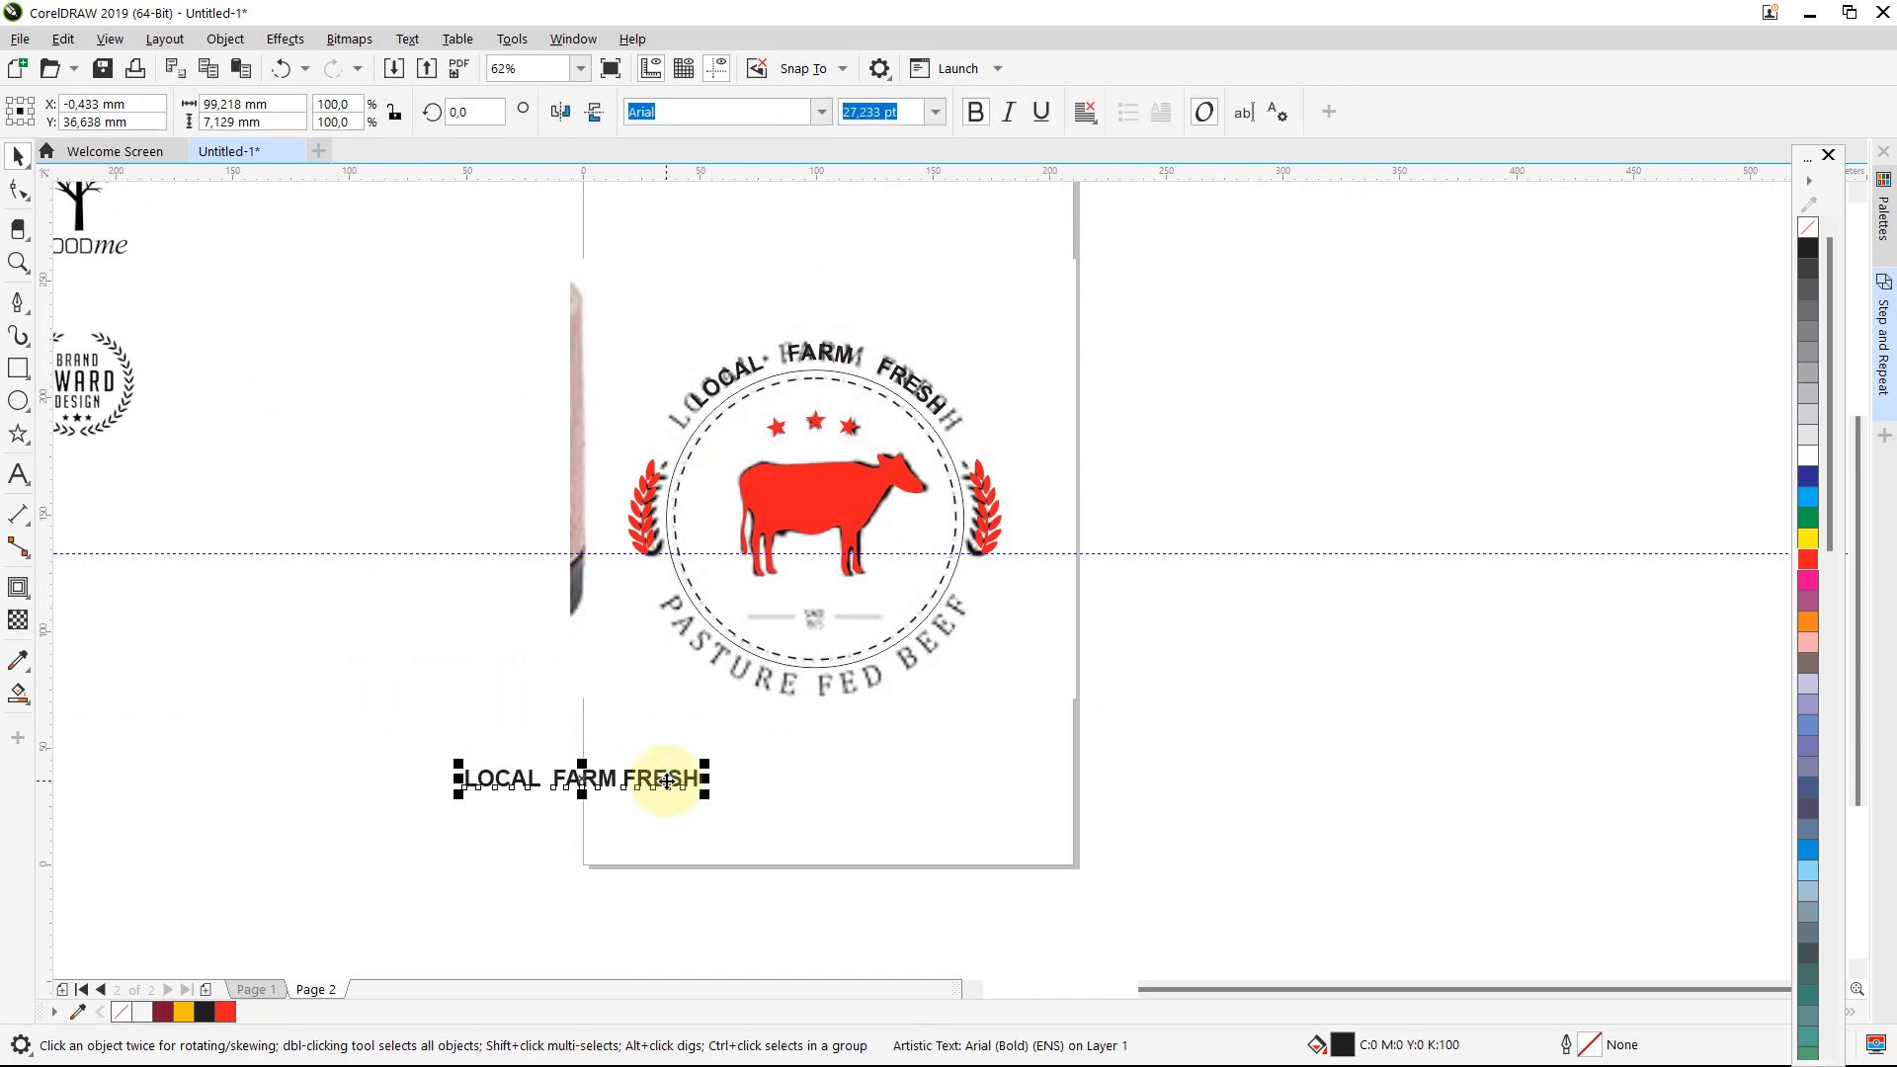
{"action": "left_click", "coordinate": [406, 40]}
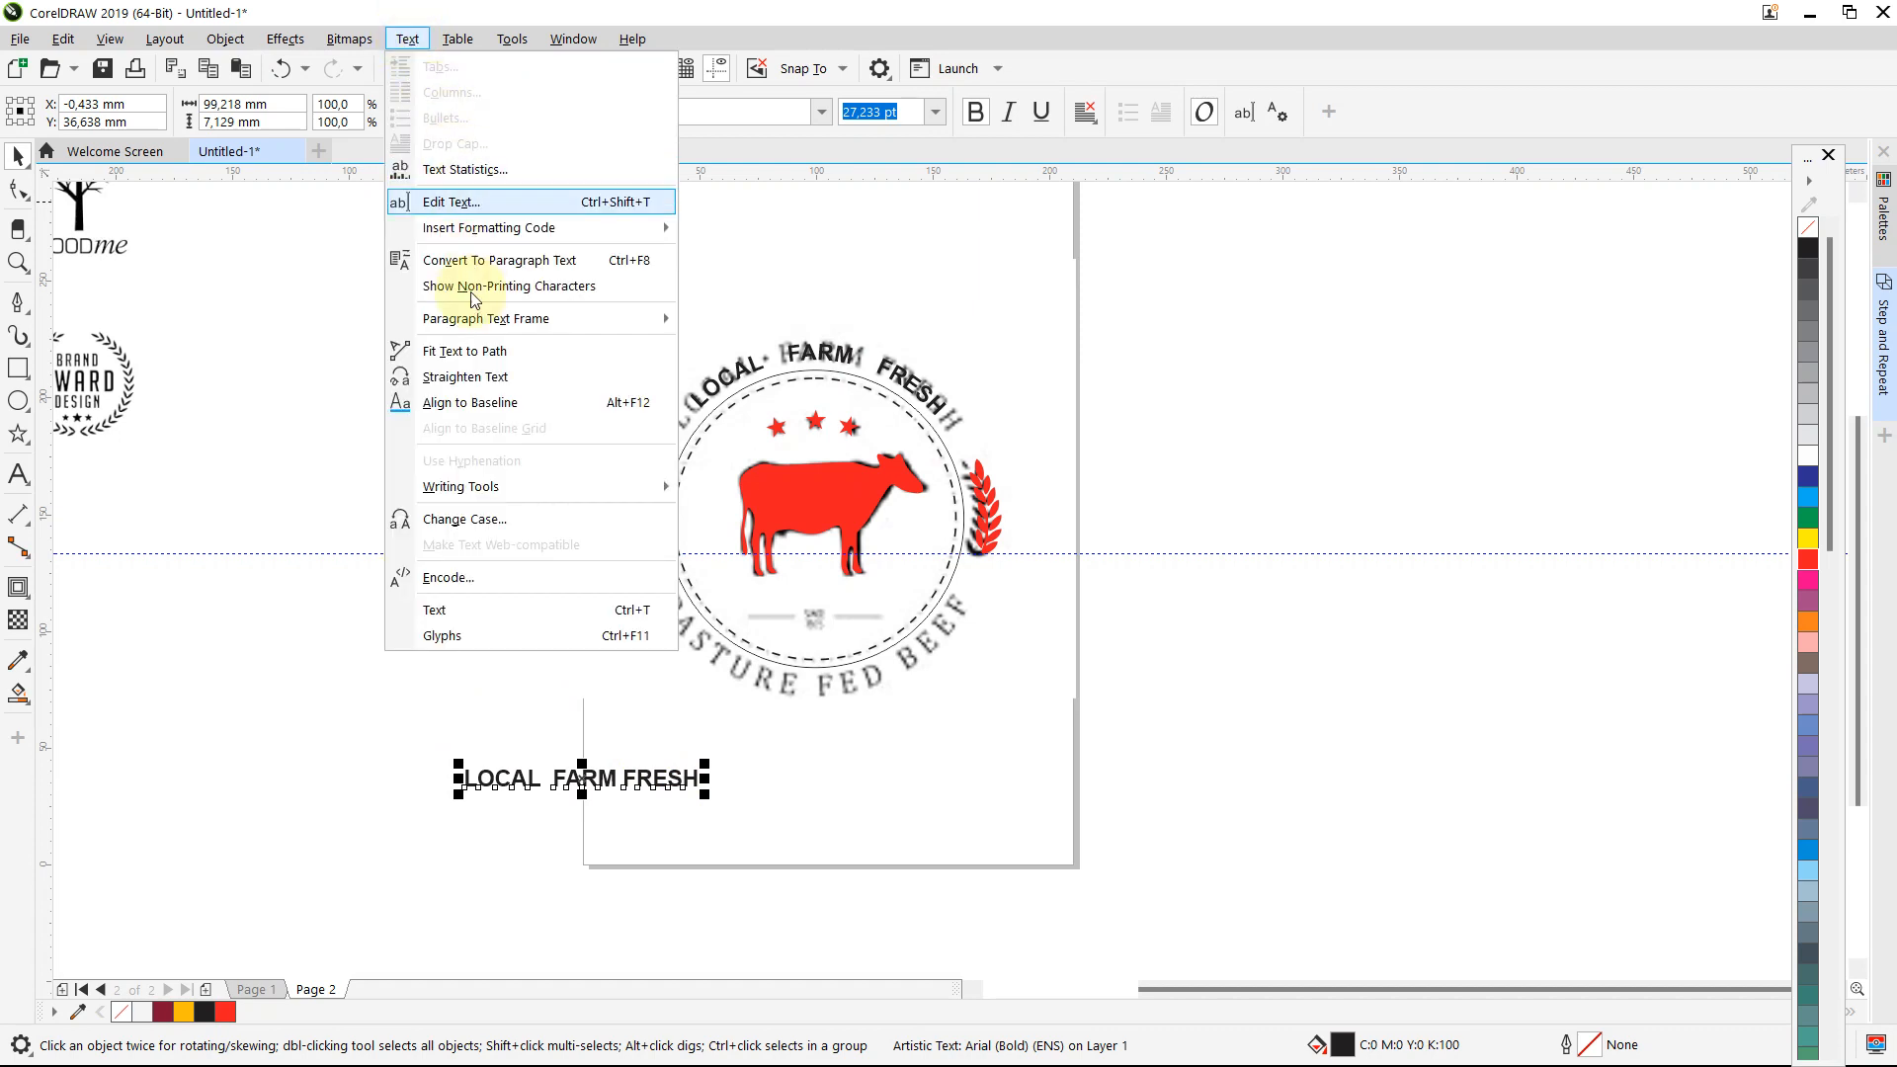
{"action": "left_click", "coordinate": [851, 786]}
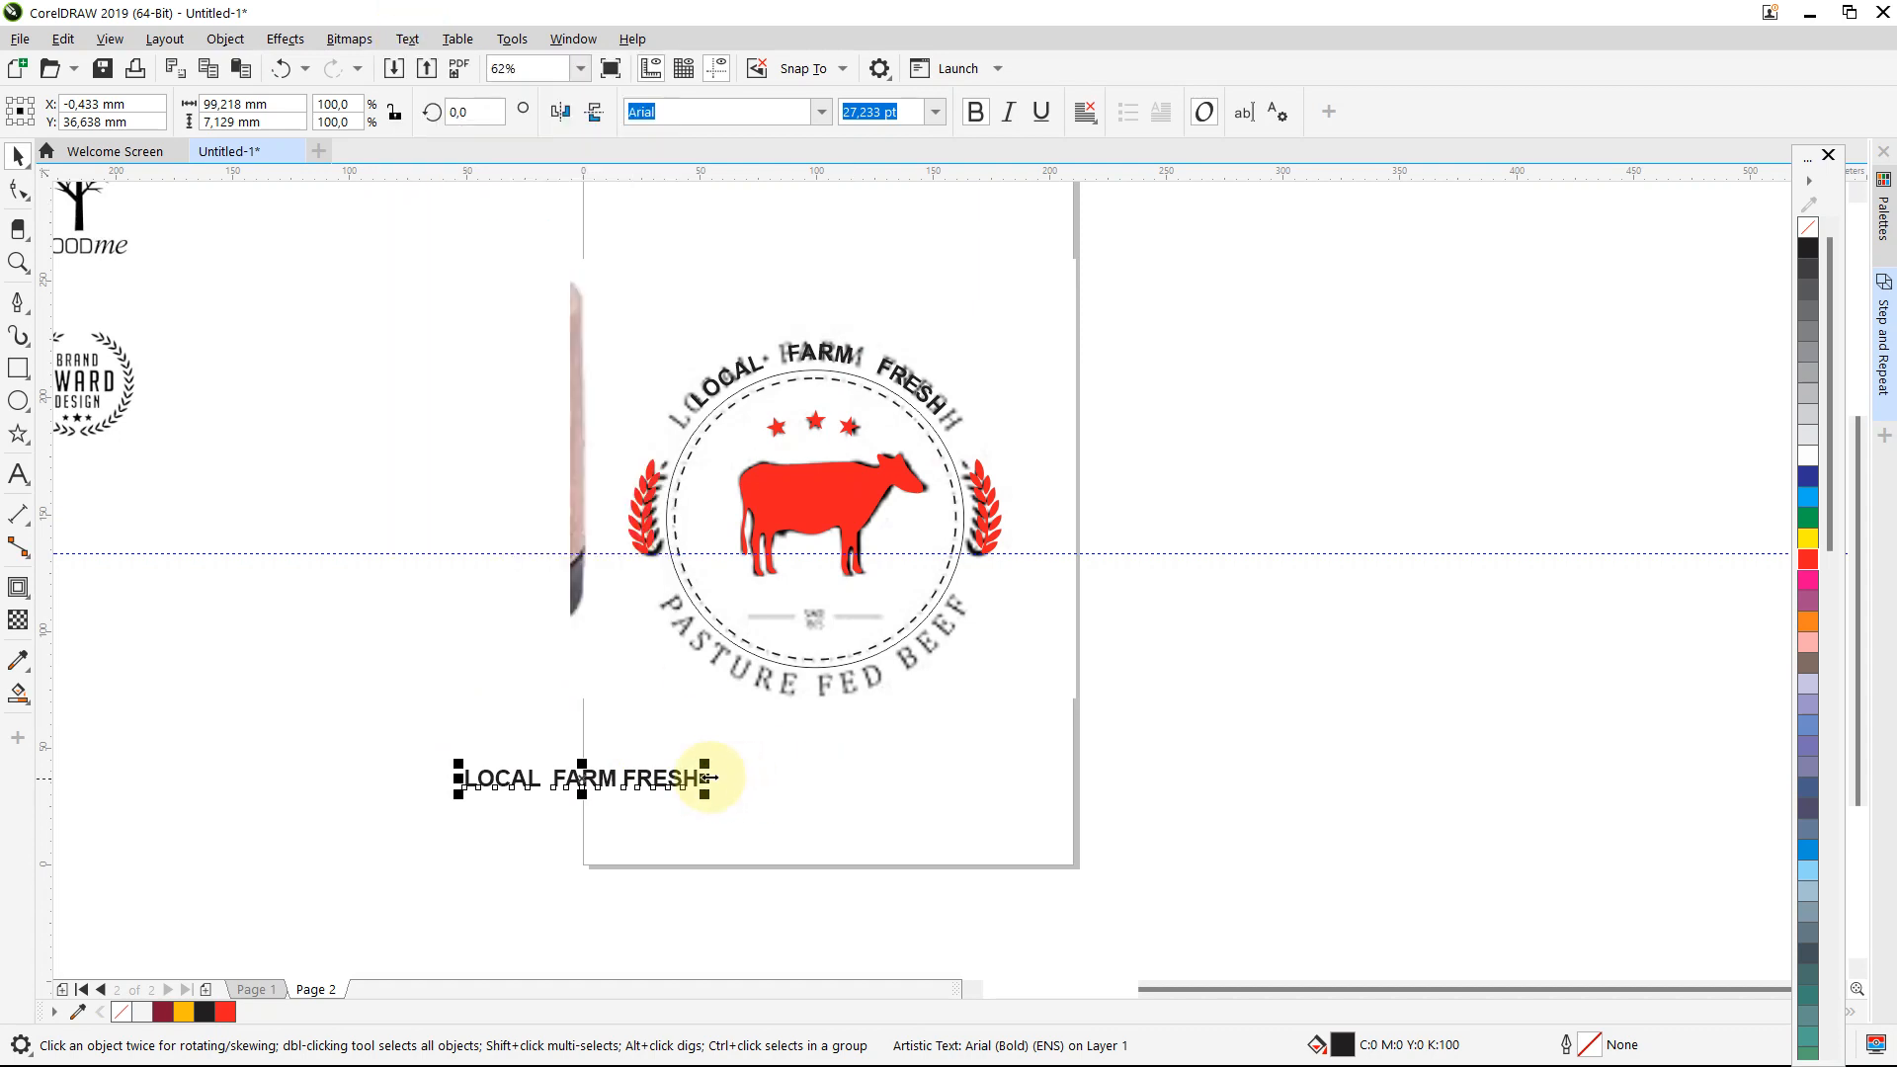
Step: Replace the wording of the straight text copy with "PASTURE FED BEEF"
{"action": "double_click", "coordinate": [648, 776]}
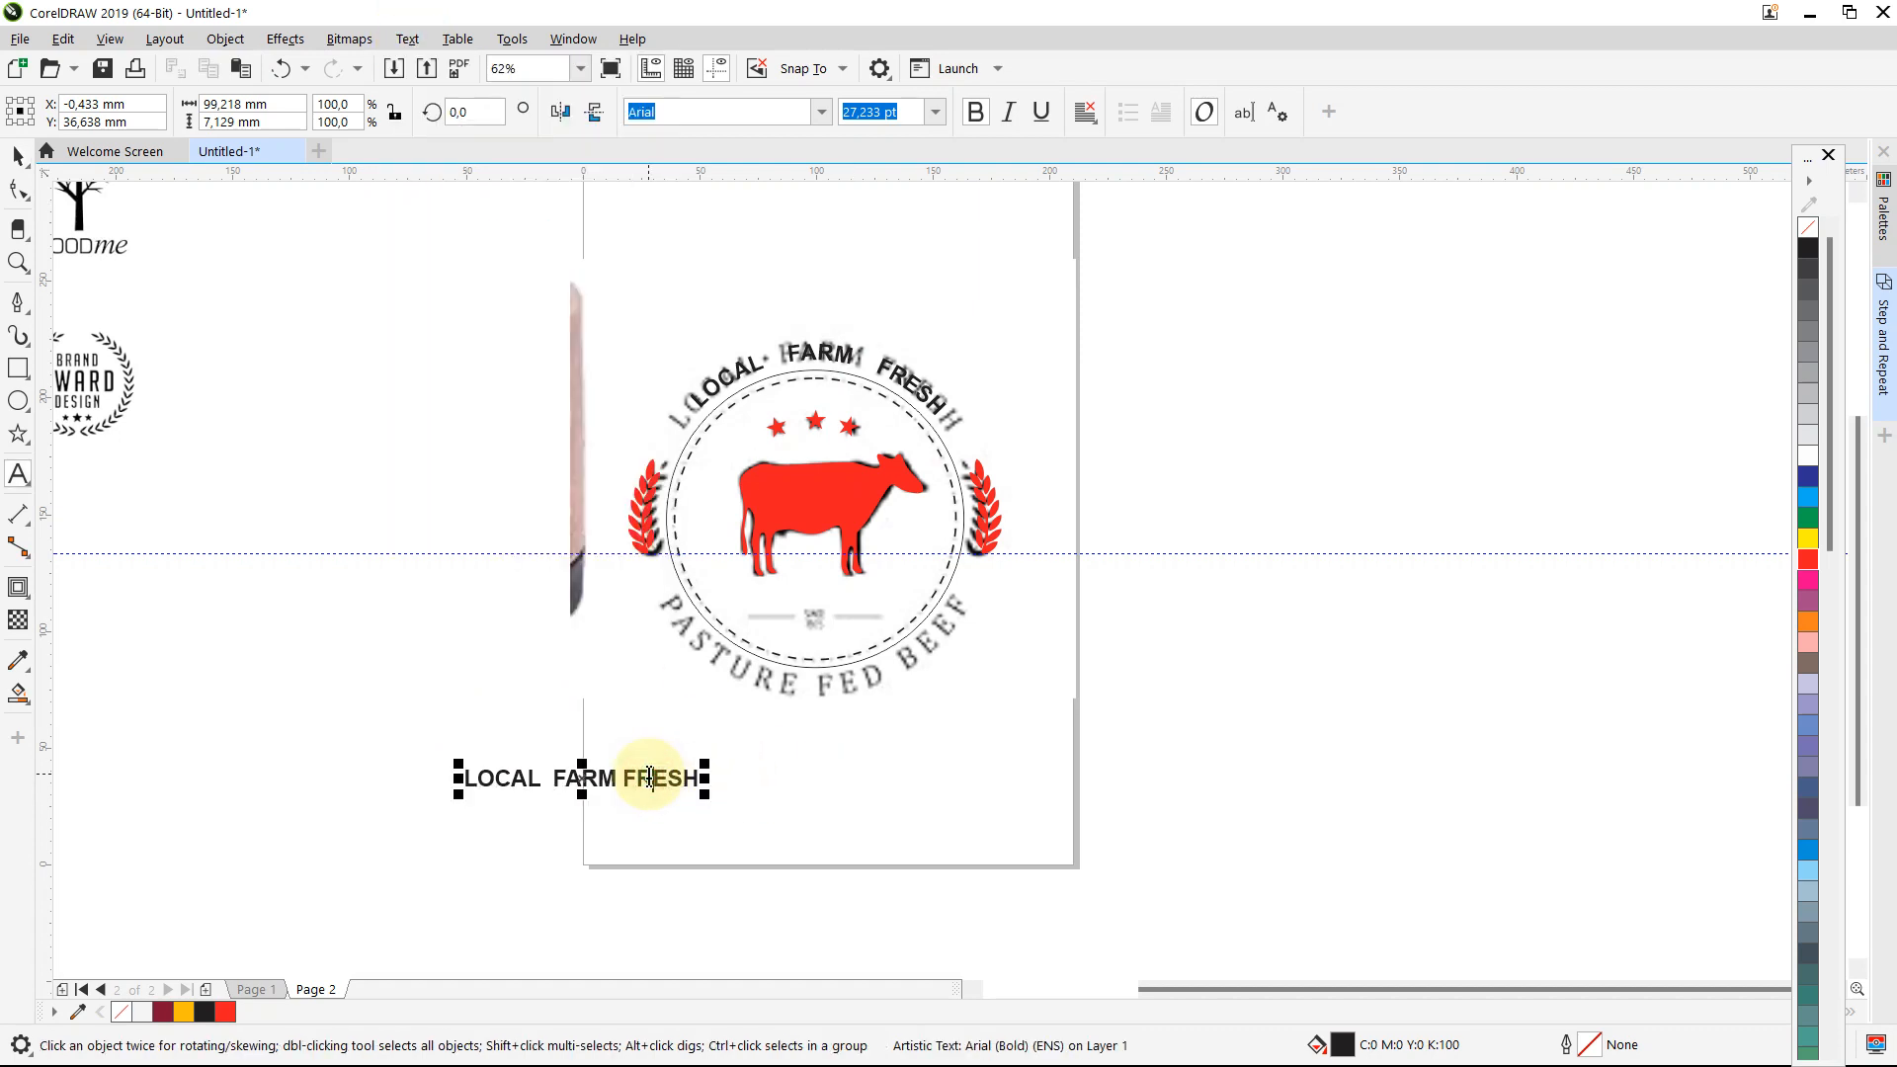
{"action": "triple_click", "coordinate": [648, 777]}
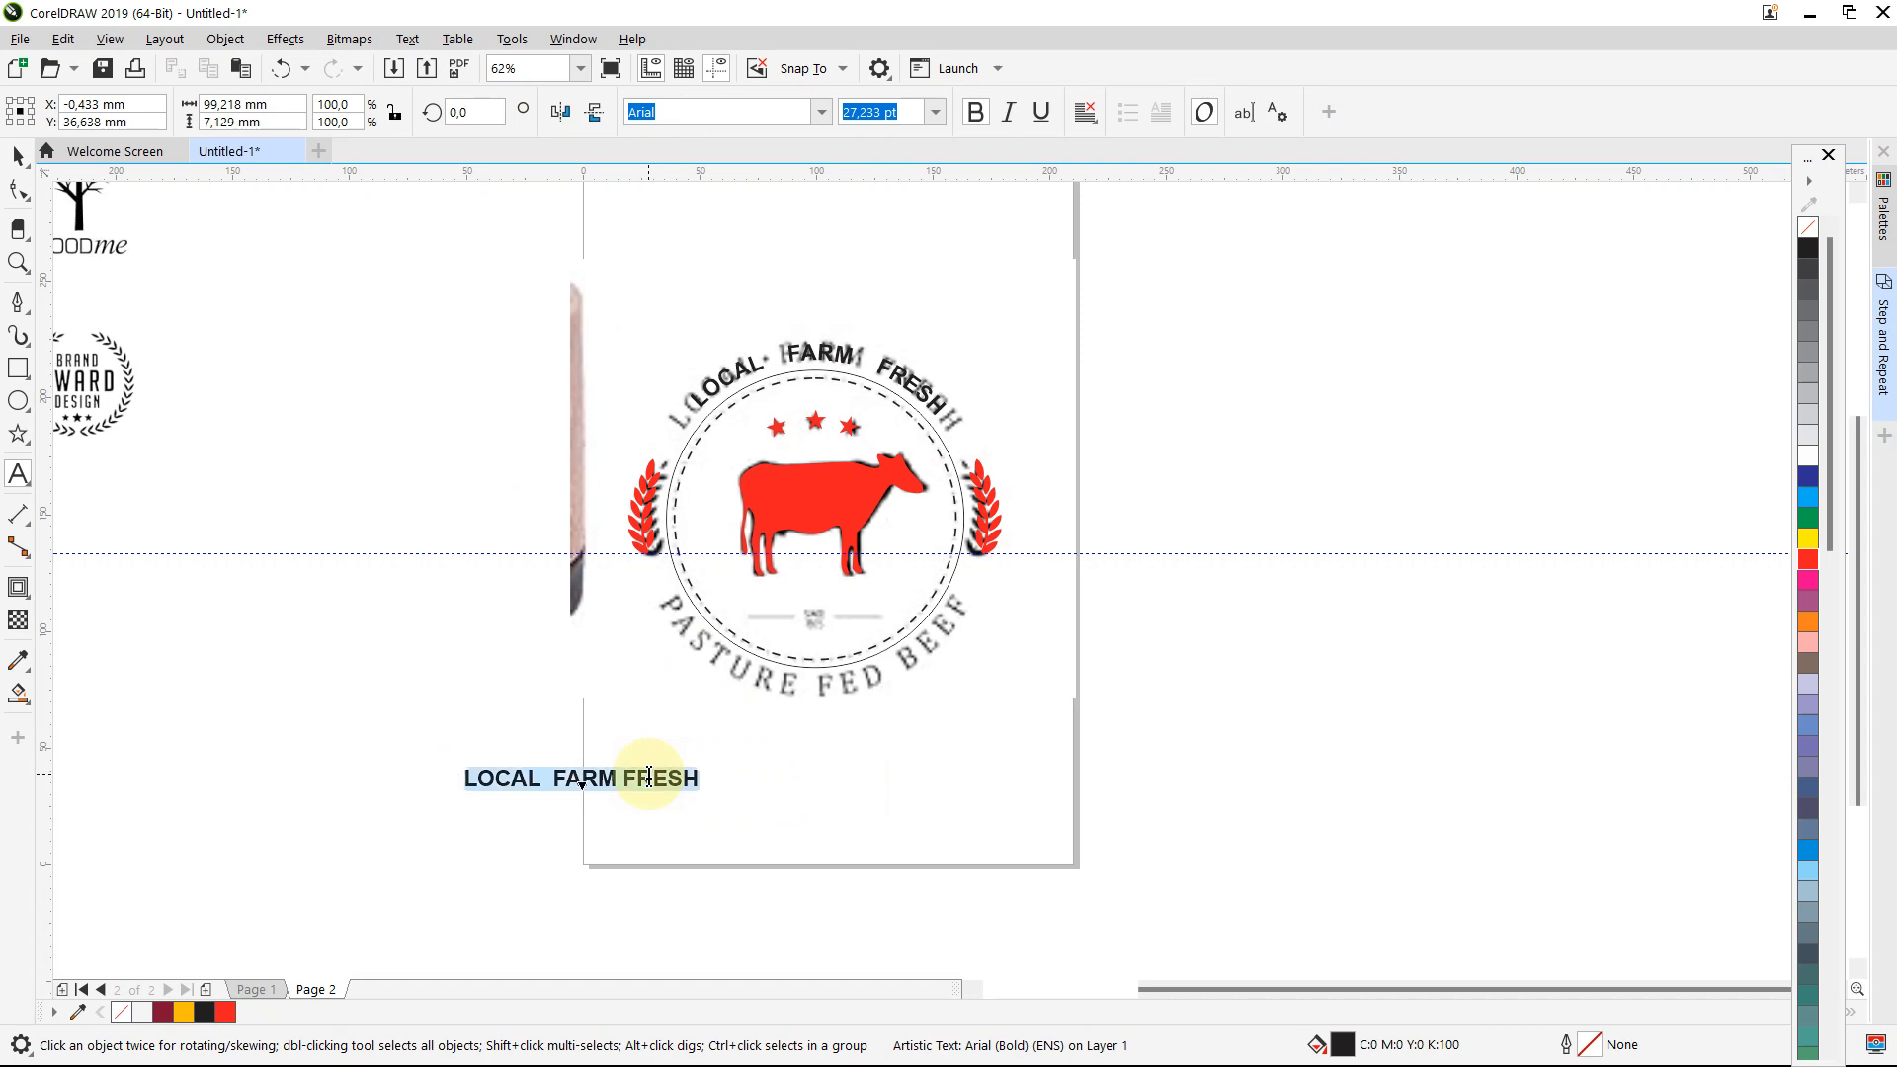
{"action": "type", "text": "PAST"}
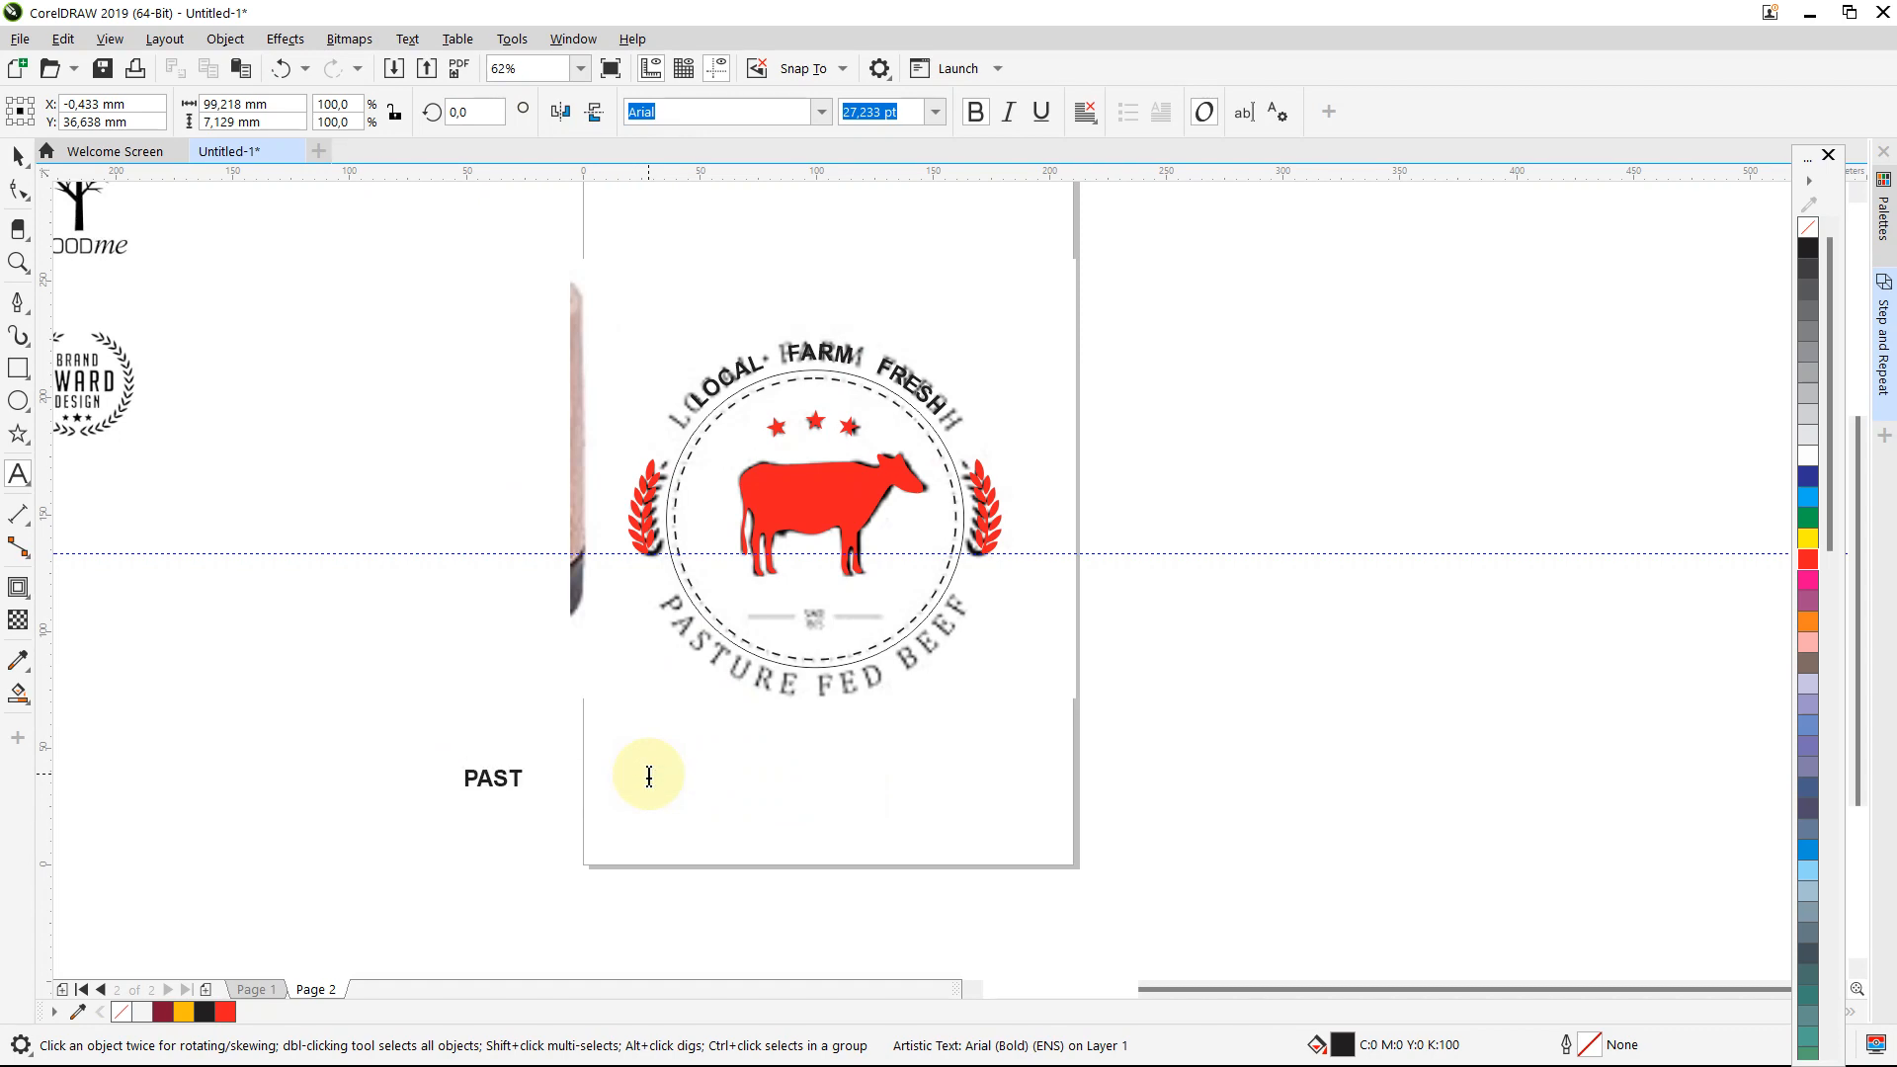
{"action": "type", "text": "URE FED BEEF"}
{"action": "left_click", "coordinate": [18, 156]}
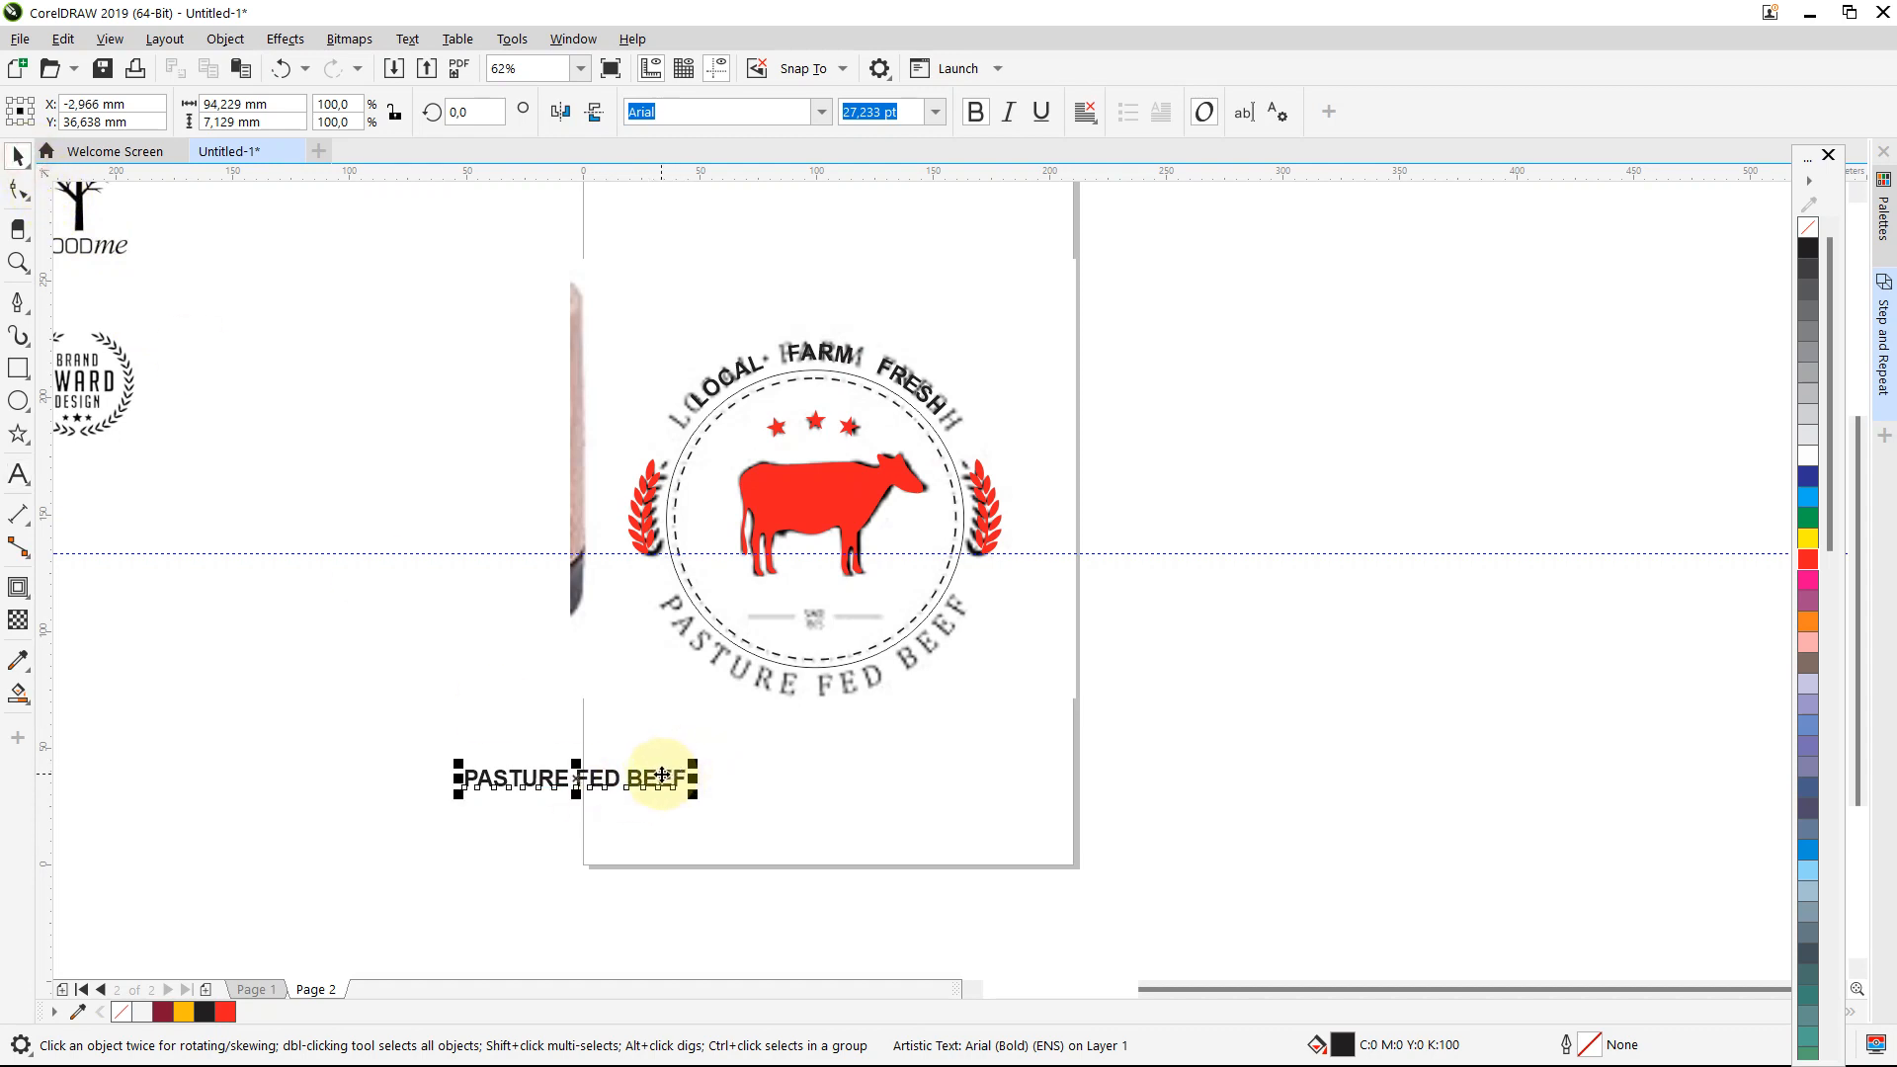
Step: Duplicate the PASTURE FED BEEF text, place one copy outside the page and move the other beneath the logo
{"action": "left_click_drag", "start_coordinate": [663, 775], "coordinate": [687, 791]}
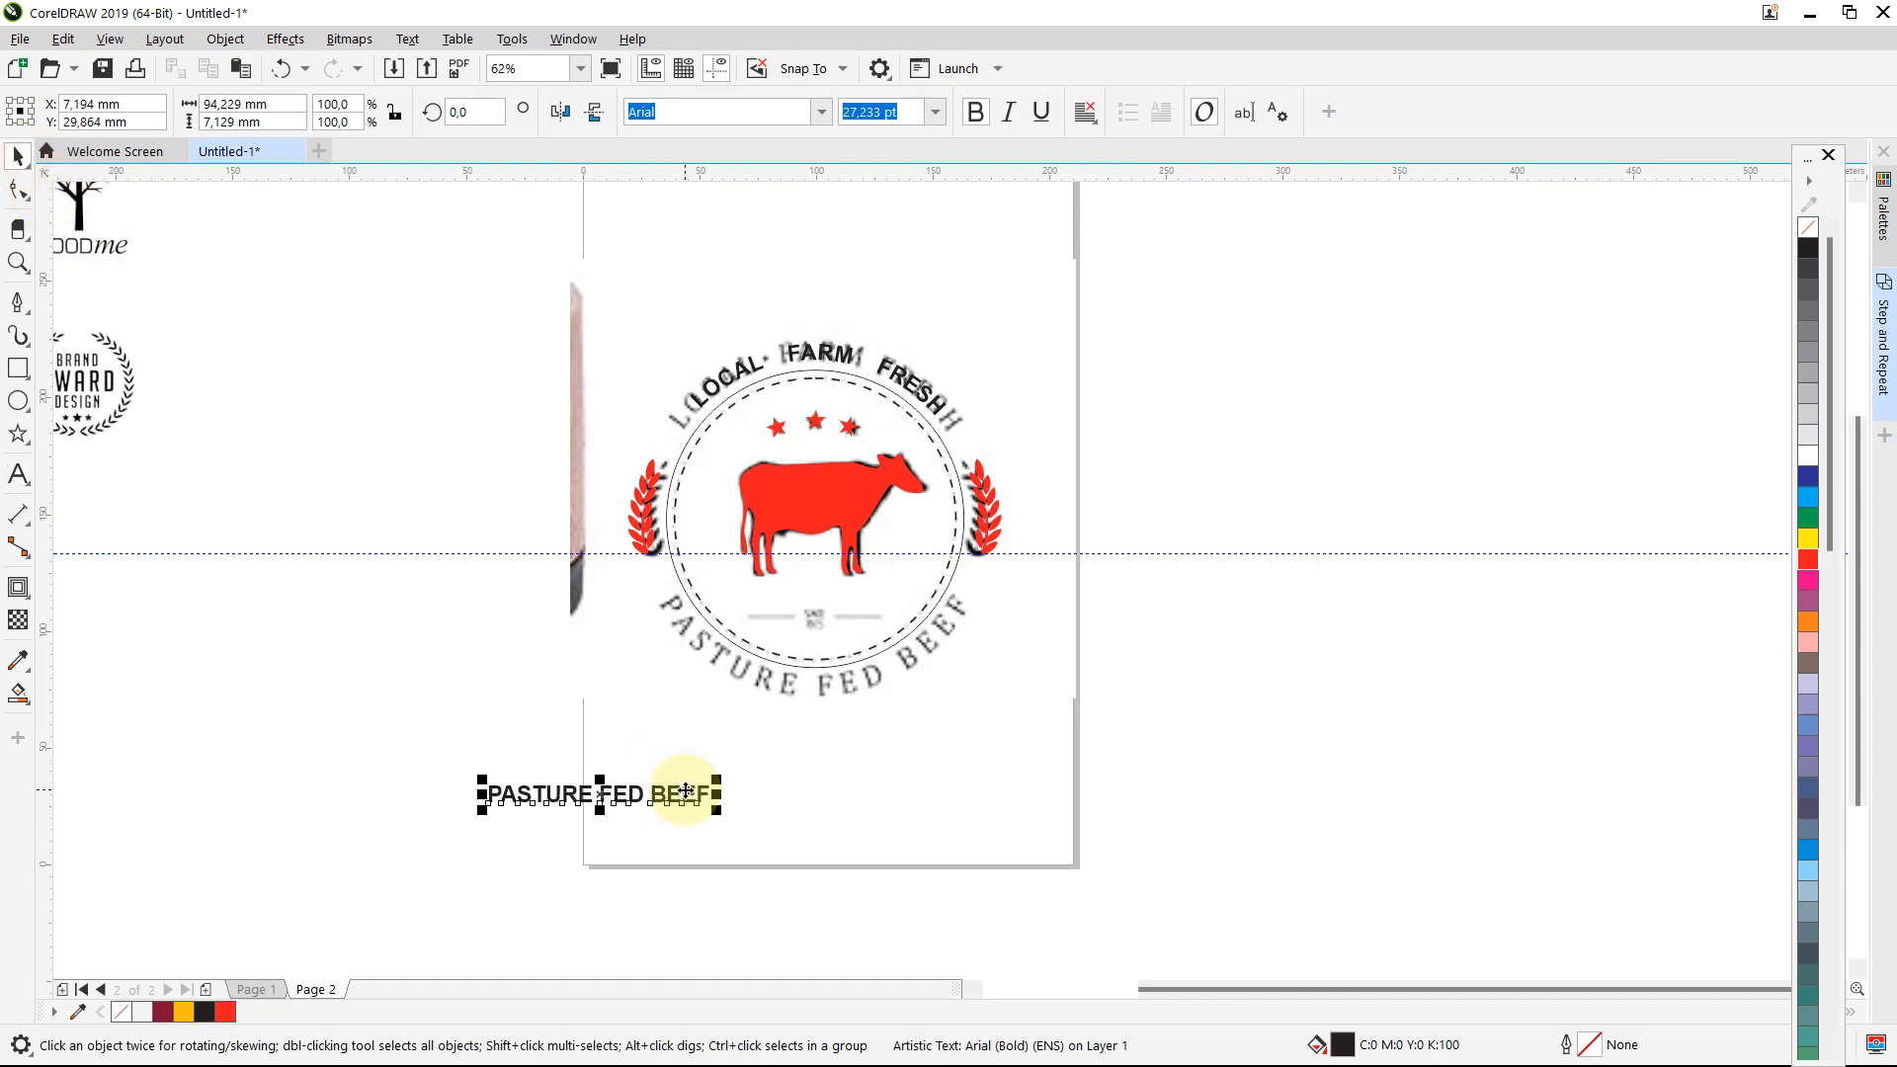
{"action": "key", "text": "ctrl+d"}
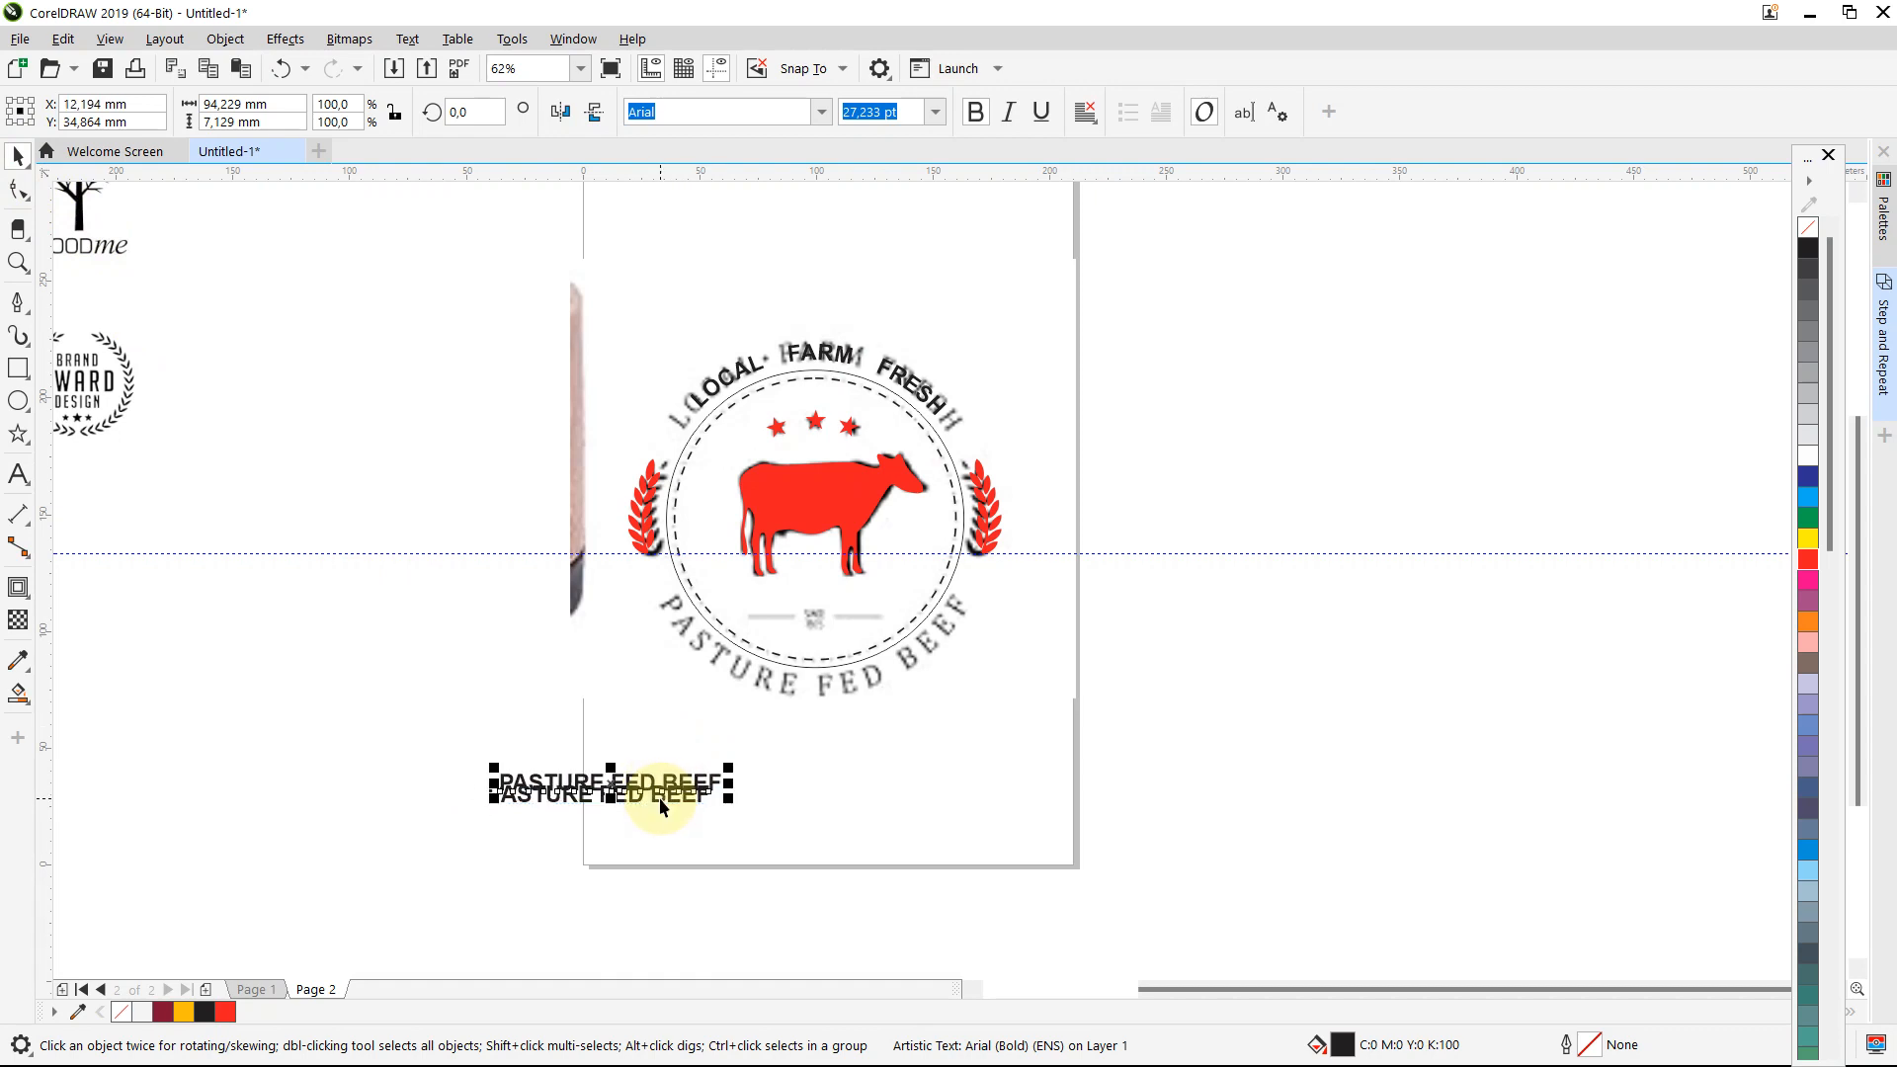
{"action": "left_click", "coordinate": [432, 753]}
{"action": "left_click", "coordinate": [538, 807]}
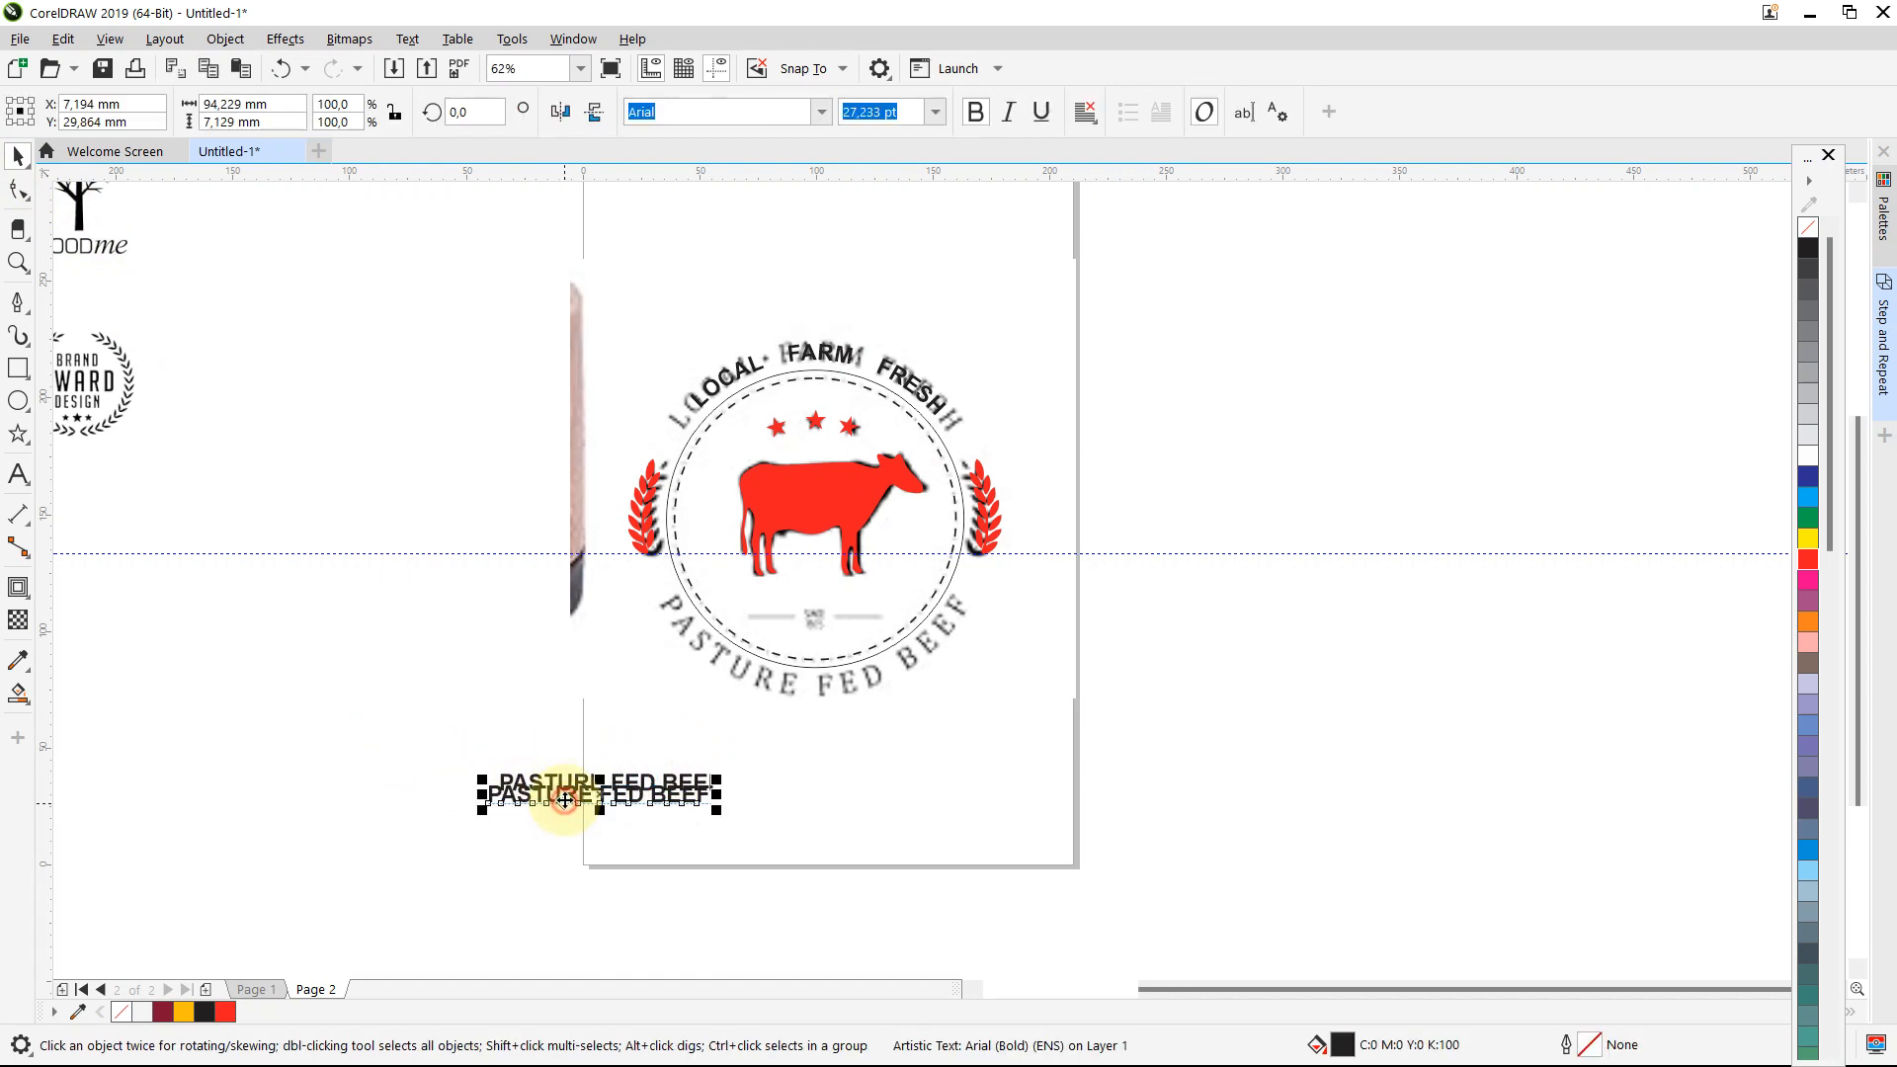
{"action": "left_click_drag", "start_coordinate": [539, 807], "coordinate": [338, 756]}
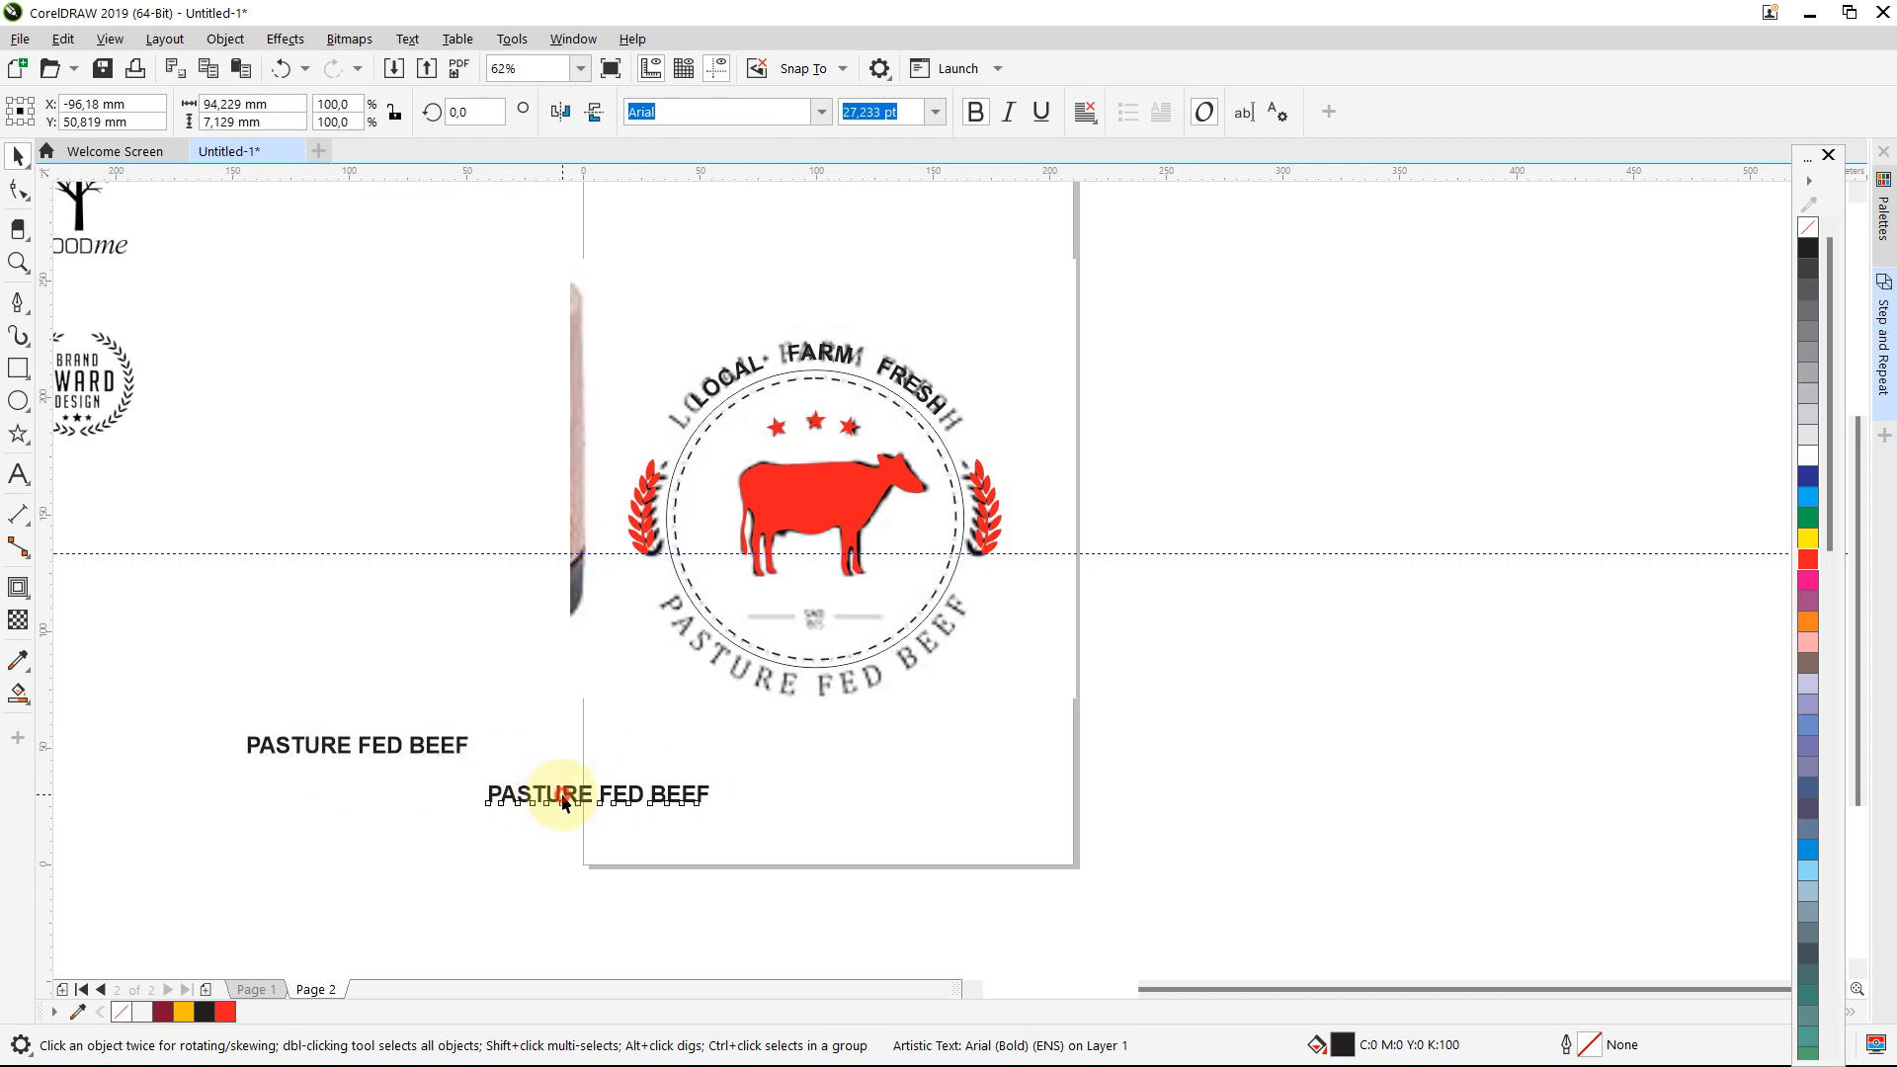
{"action": "left_click_drag", "start_coordinate": [549, 796], "coordinate": [632, 789]}
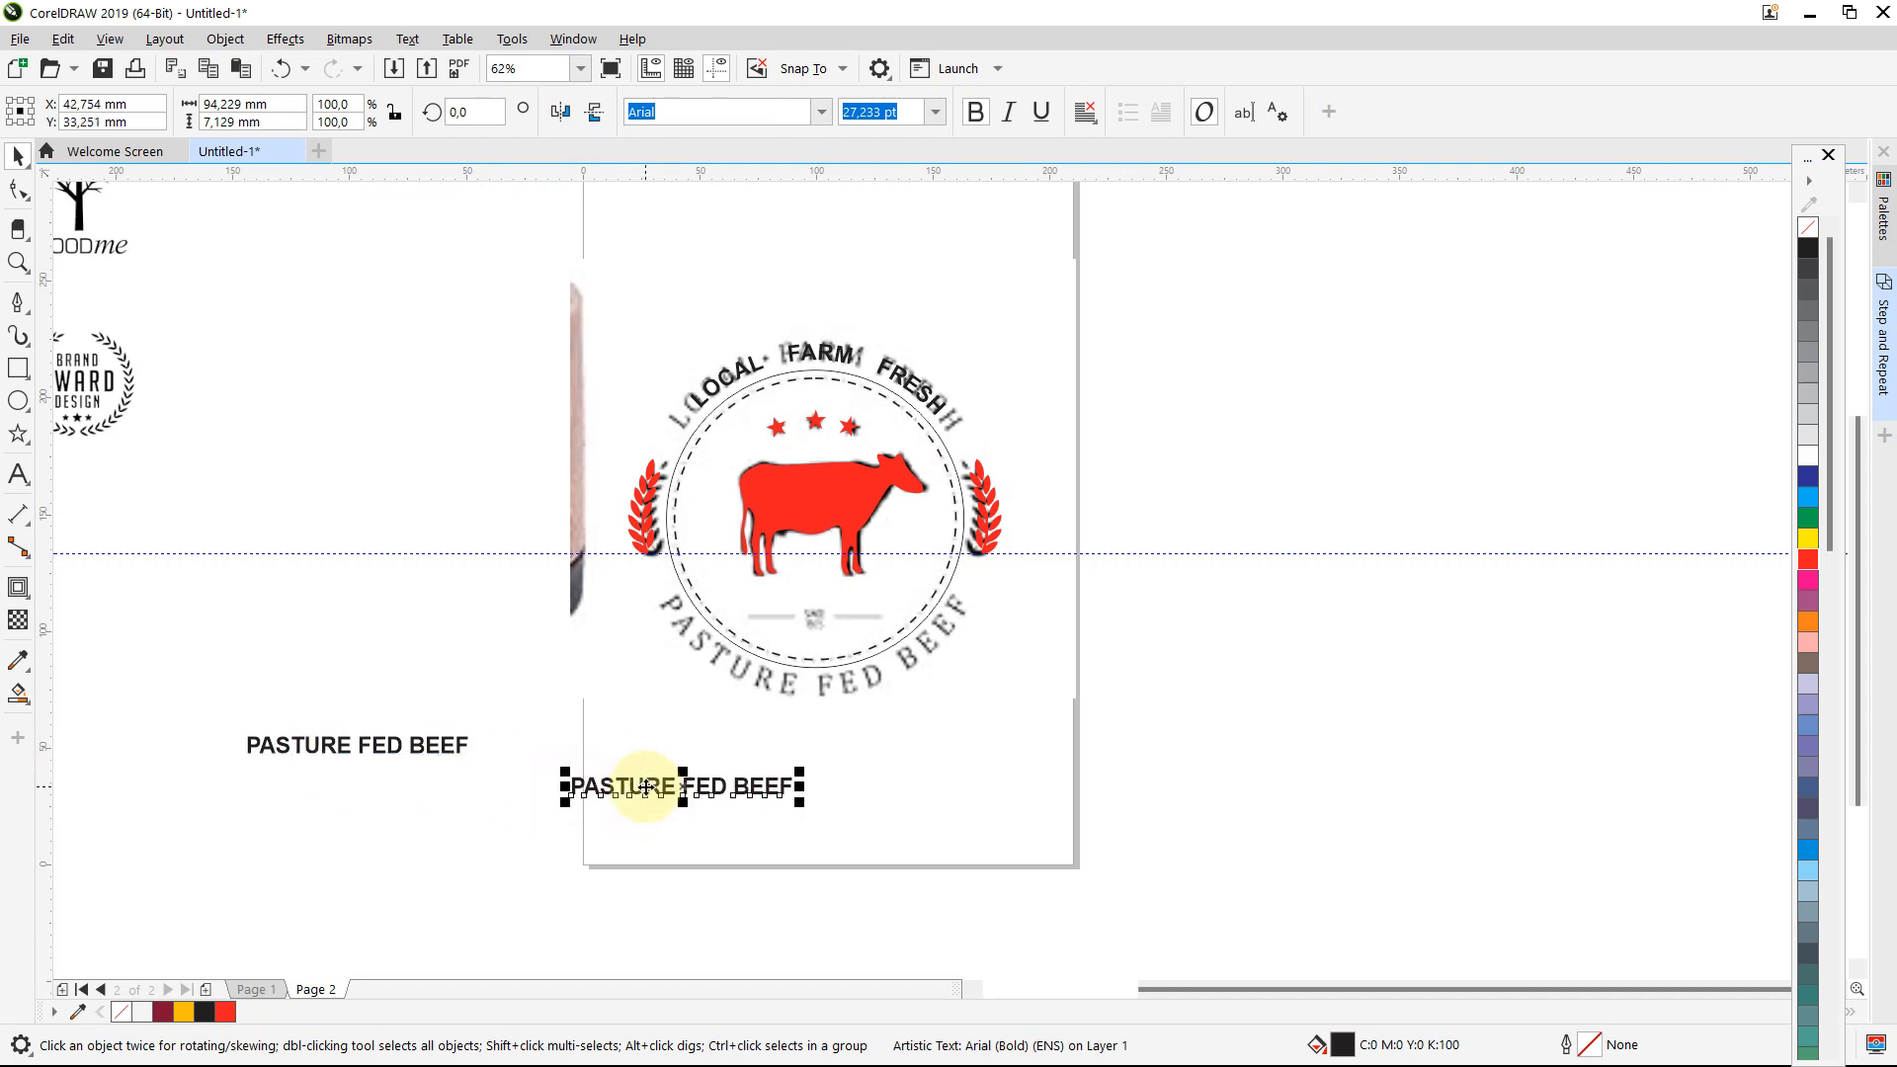
Step: Fit the PASTURE FED BEEF text beneath the logo to the lower arc of the thin outer circle
{"action": "left_click", "coordinate": [408, 40]}
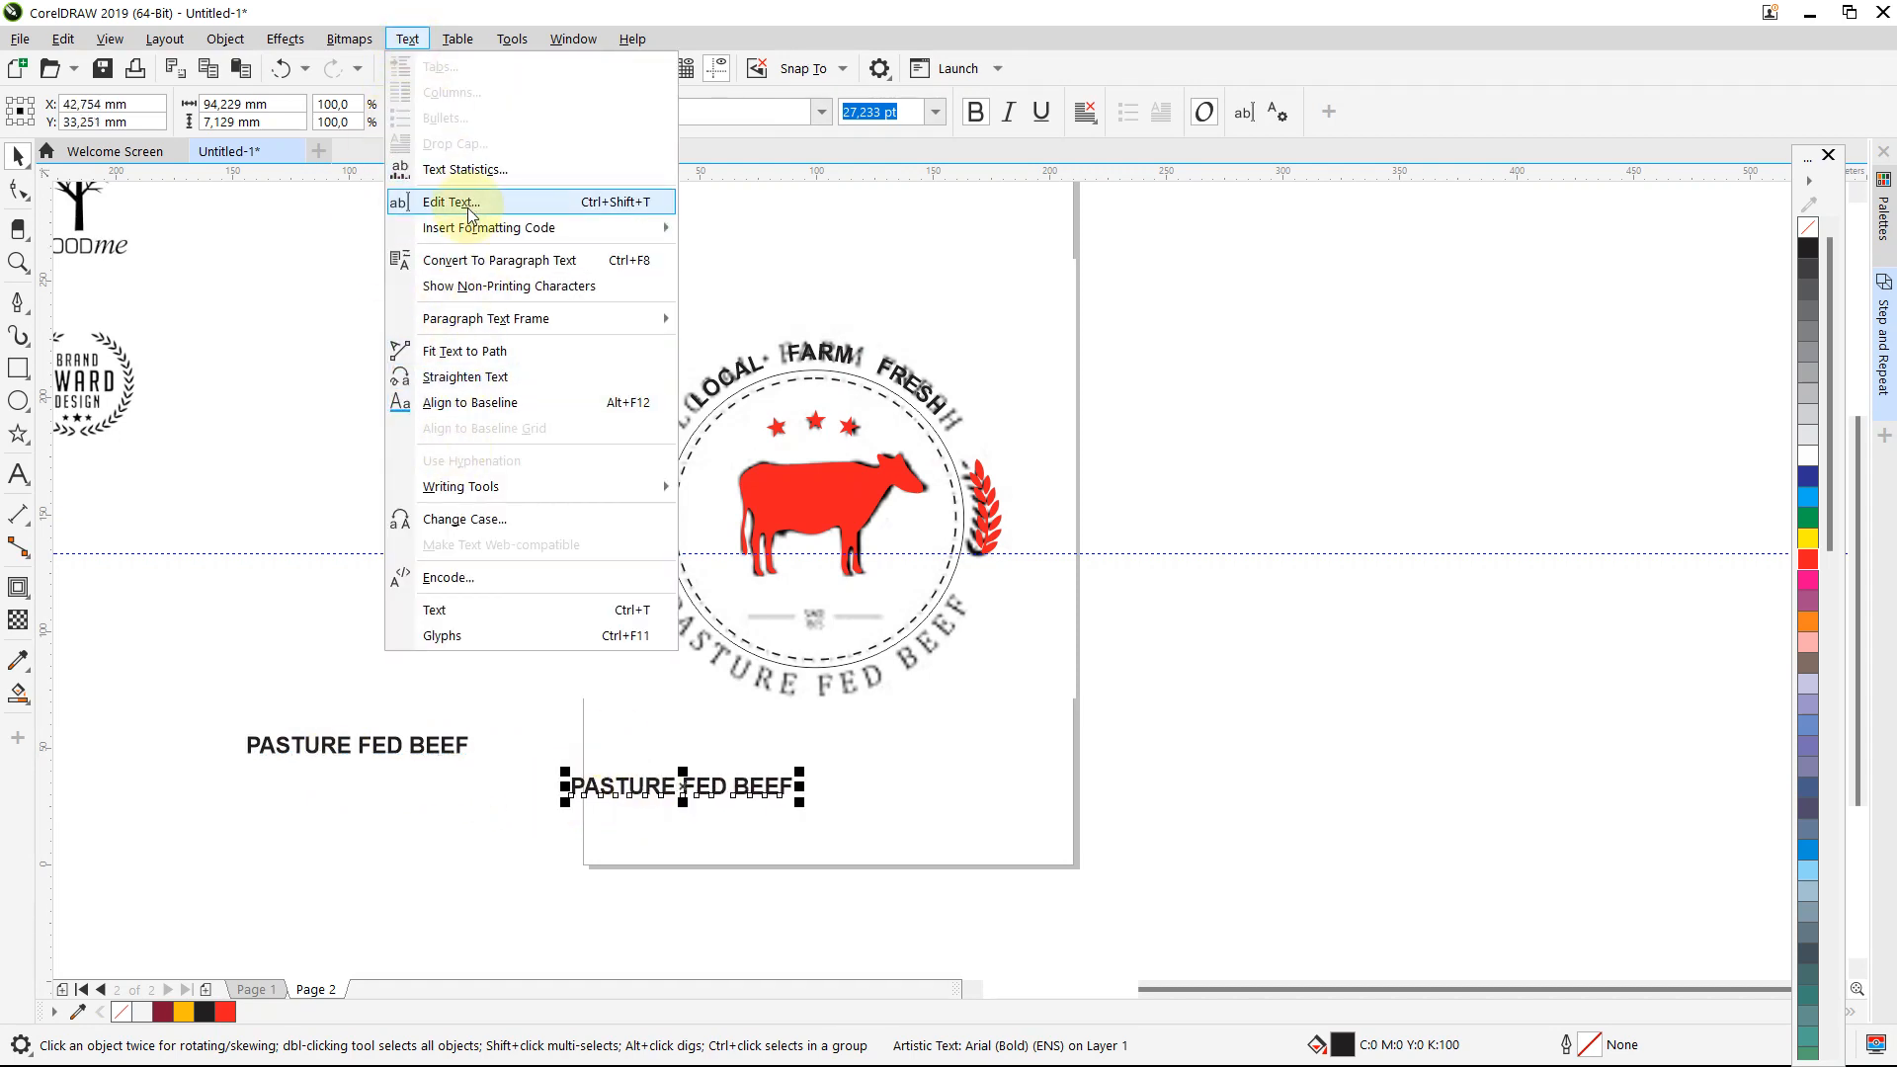
{"action": "left_click", "coordinate": [460, 351]}
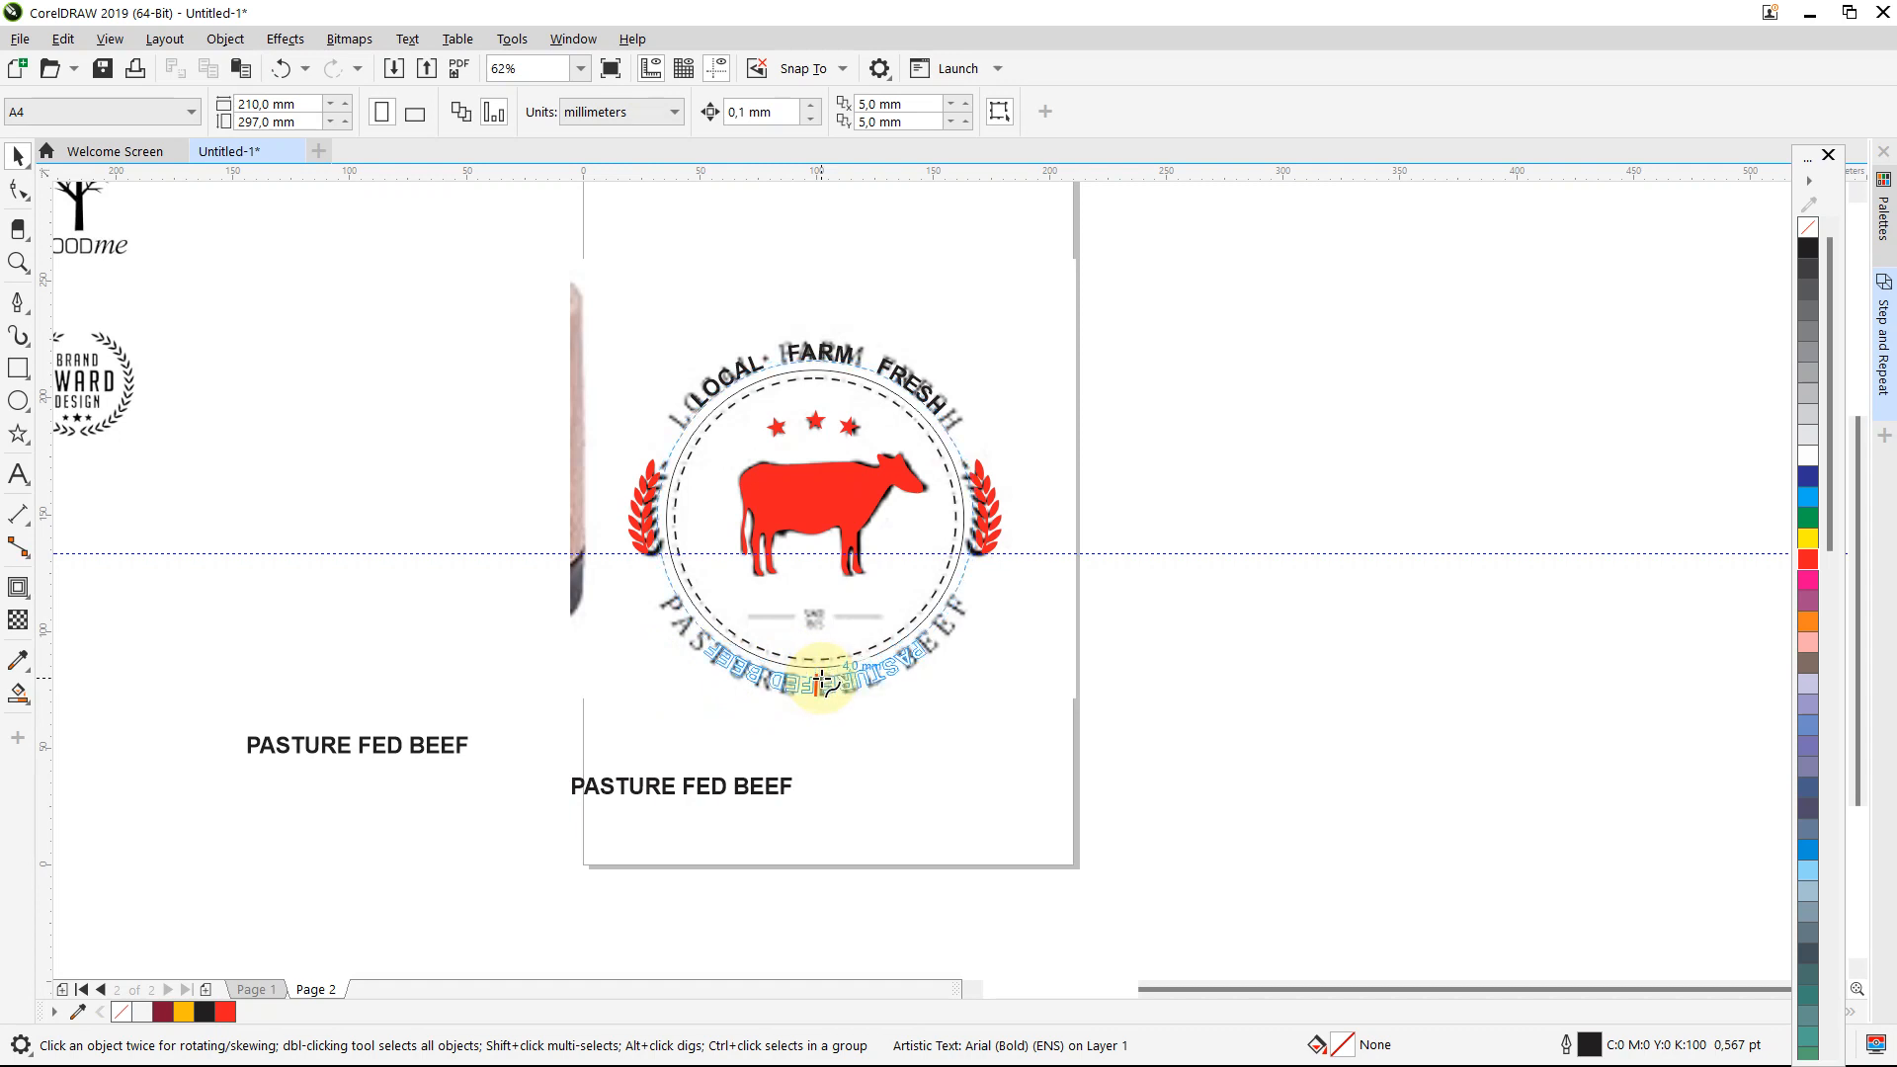
{"action": "left_click", "coordinate": [822, 680]}
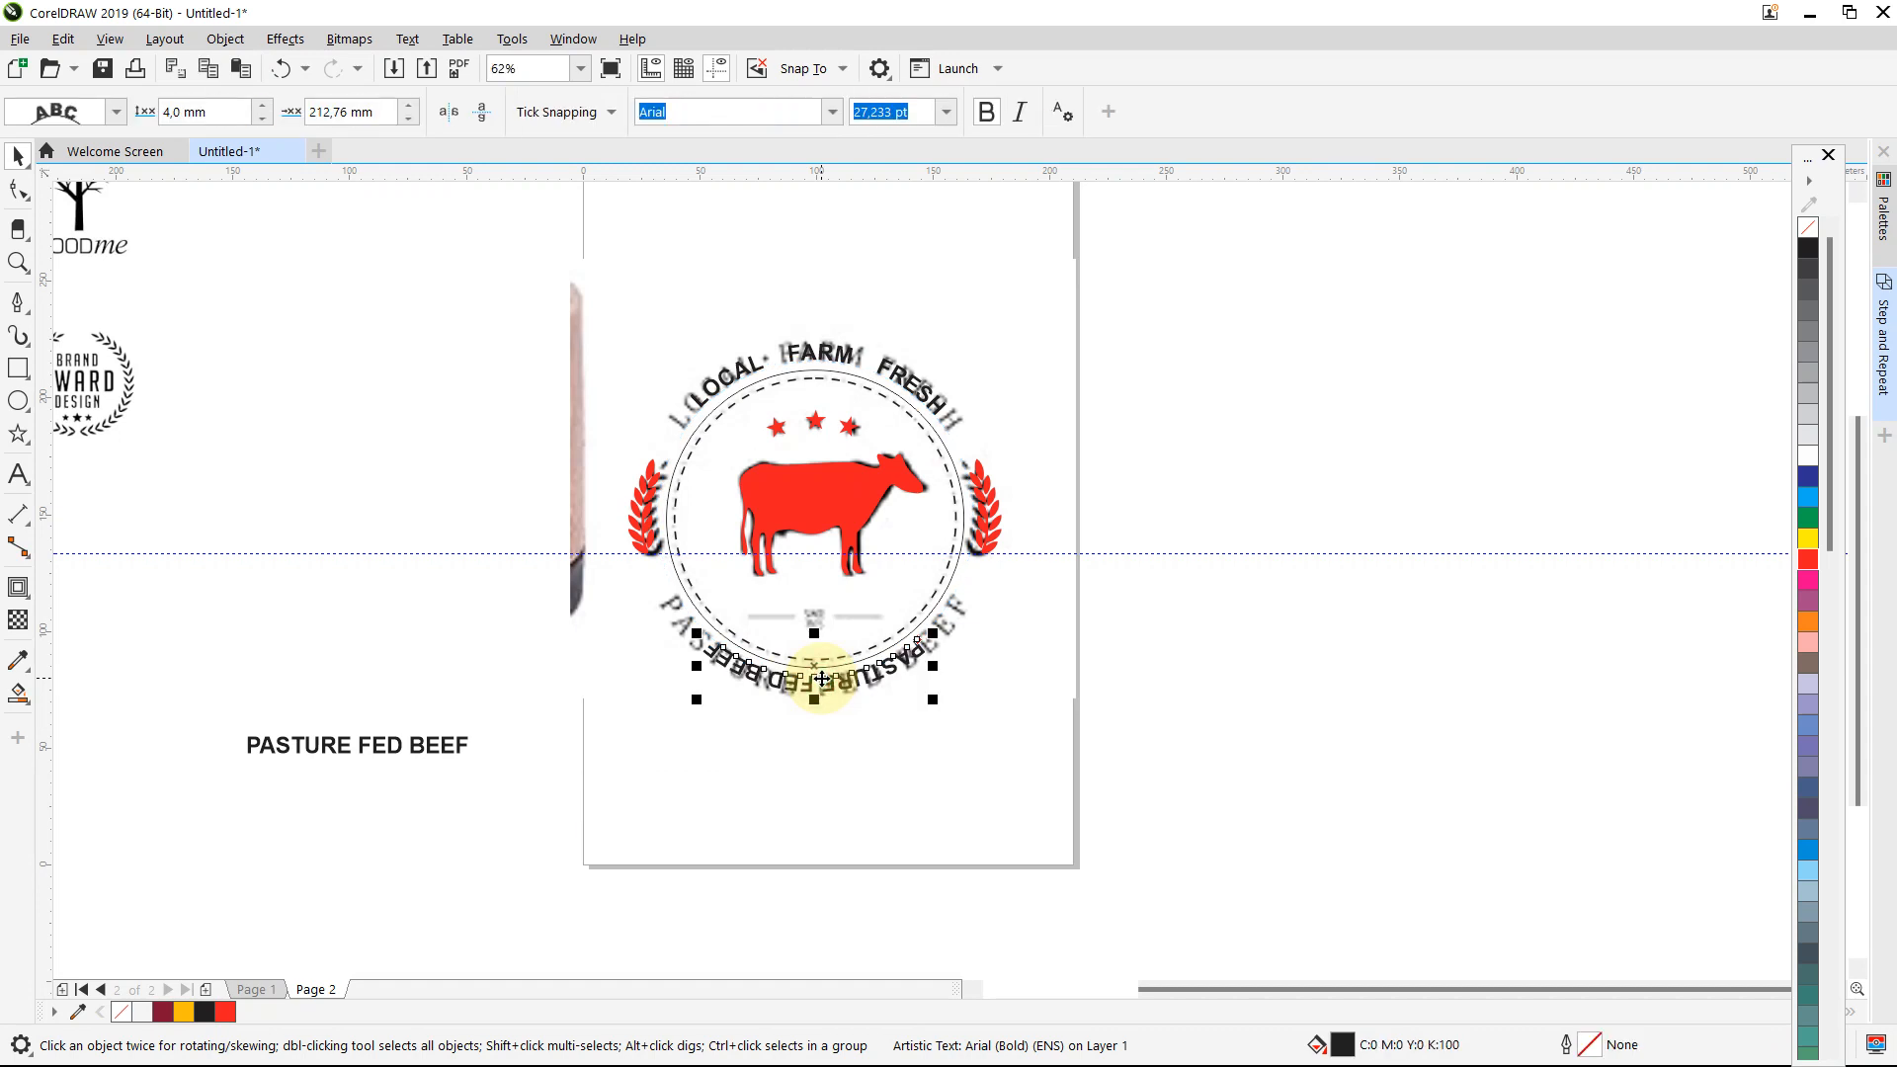
Step: Mirror the curved PASTURE FED BEEF text horizontally and vertically, and offset it about 10 mm from its path, outside the circle
{"action": "scroll", "coordinate": [822, 680], "scroll_direction": "up", "scroll_amount": 2}
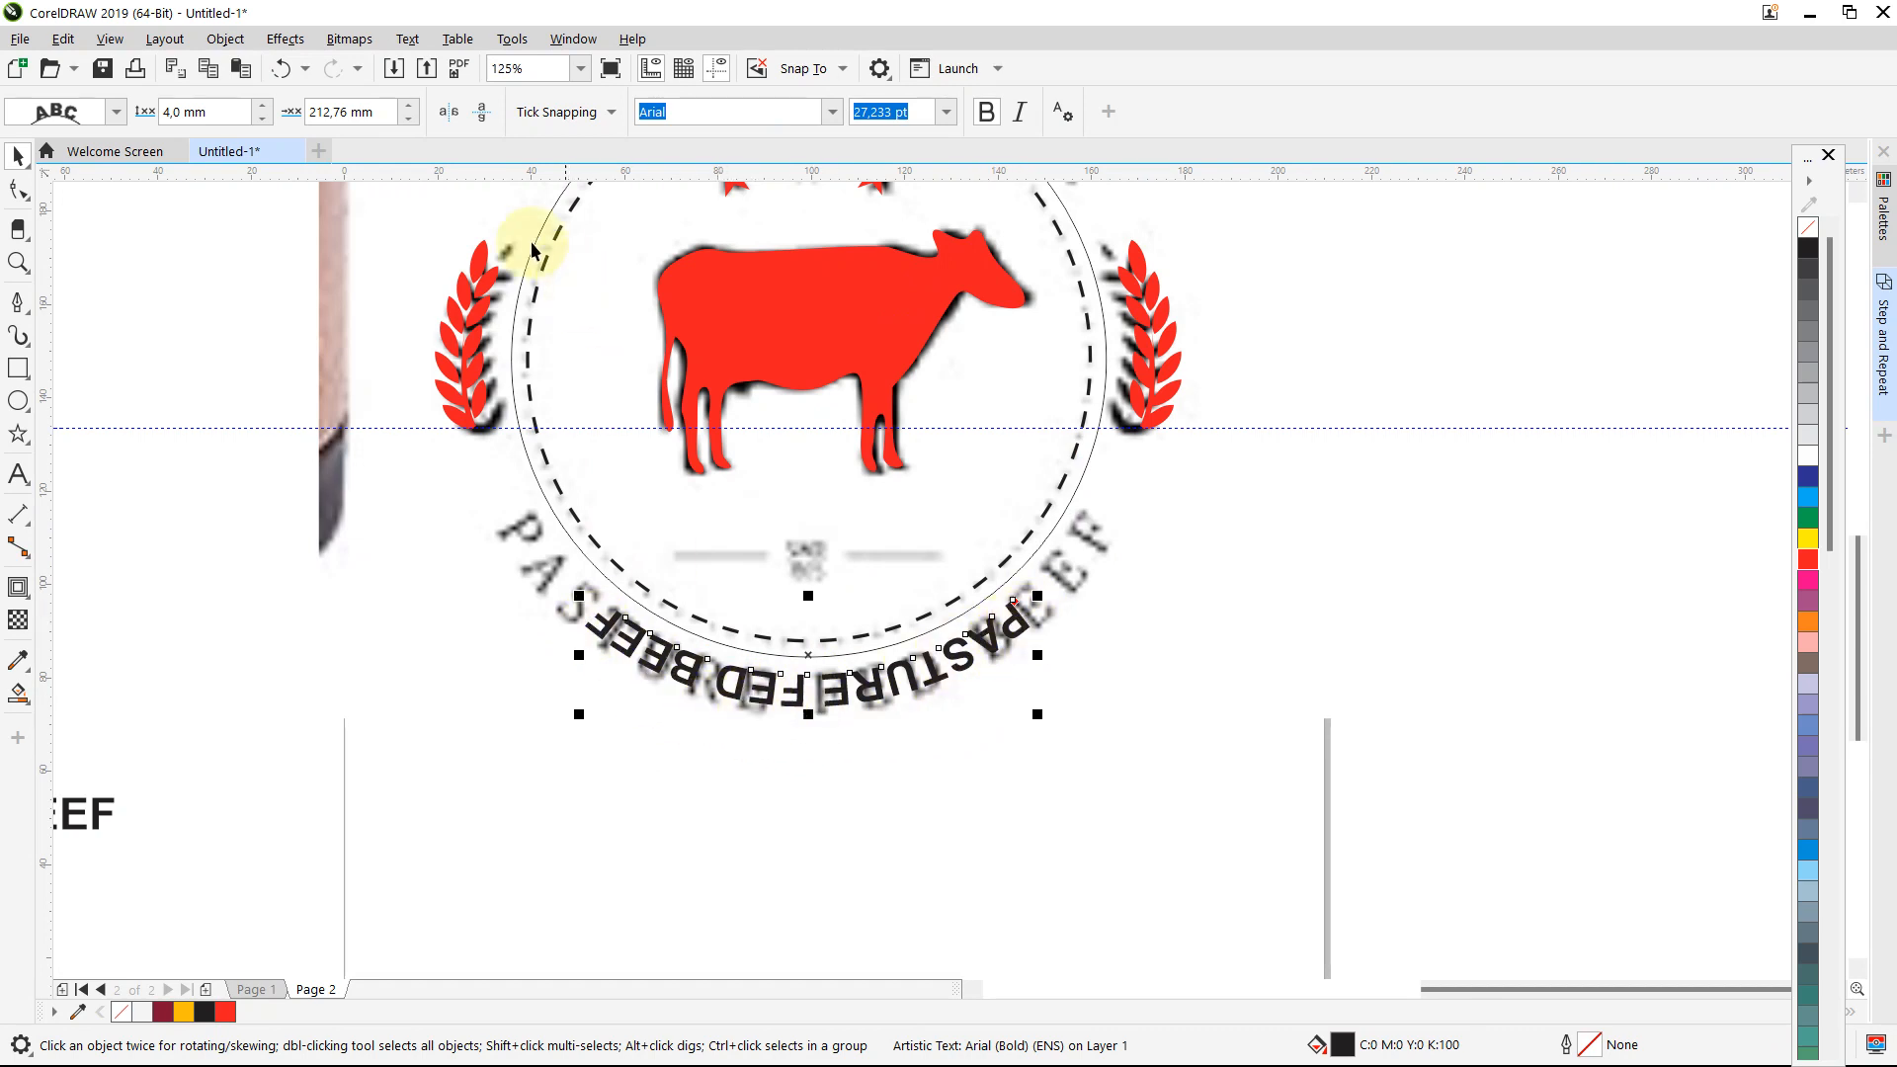
{"action": "left_click", "coordinate": [449, 112]}
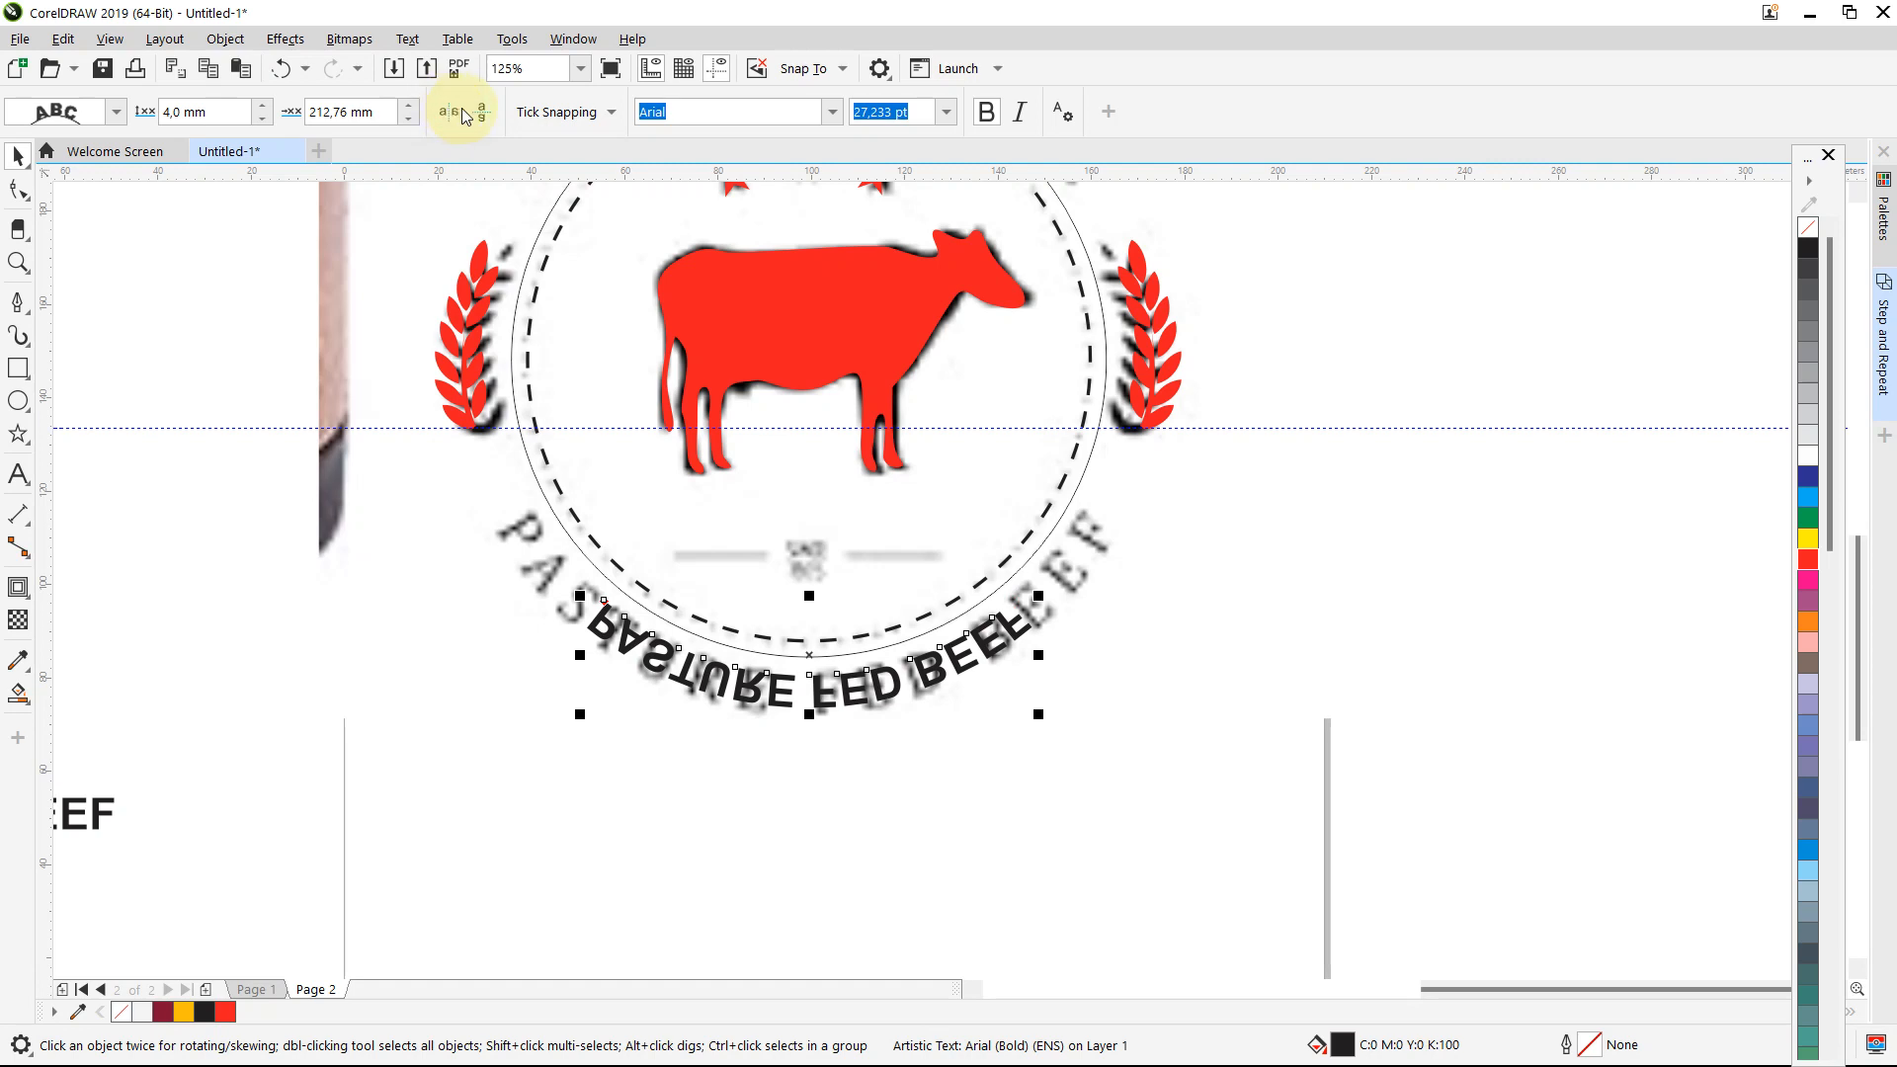
{"action": "left_click", "coordinate": [483, 114]}
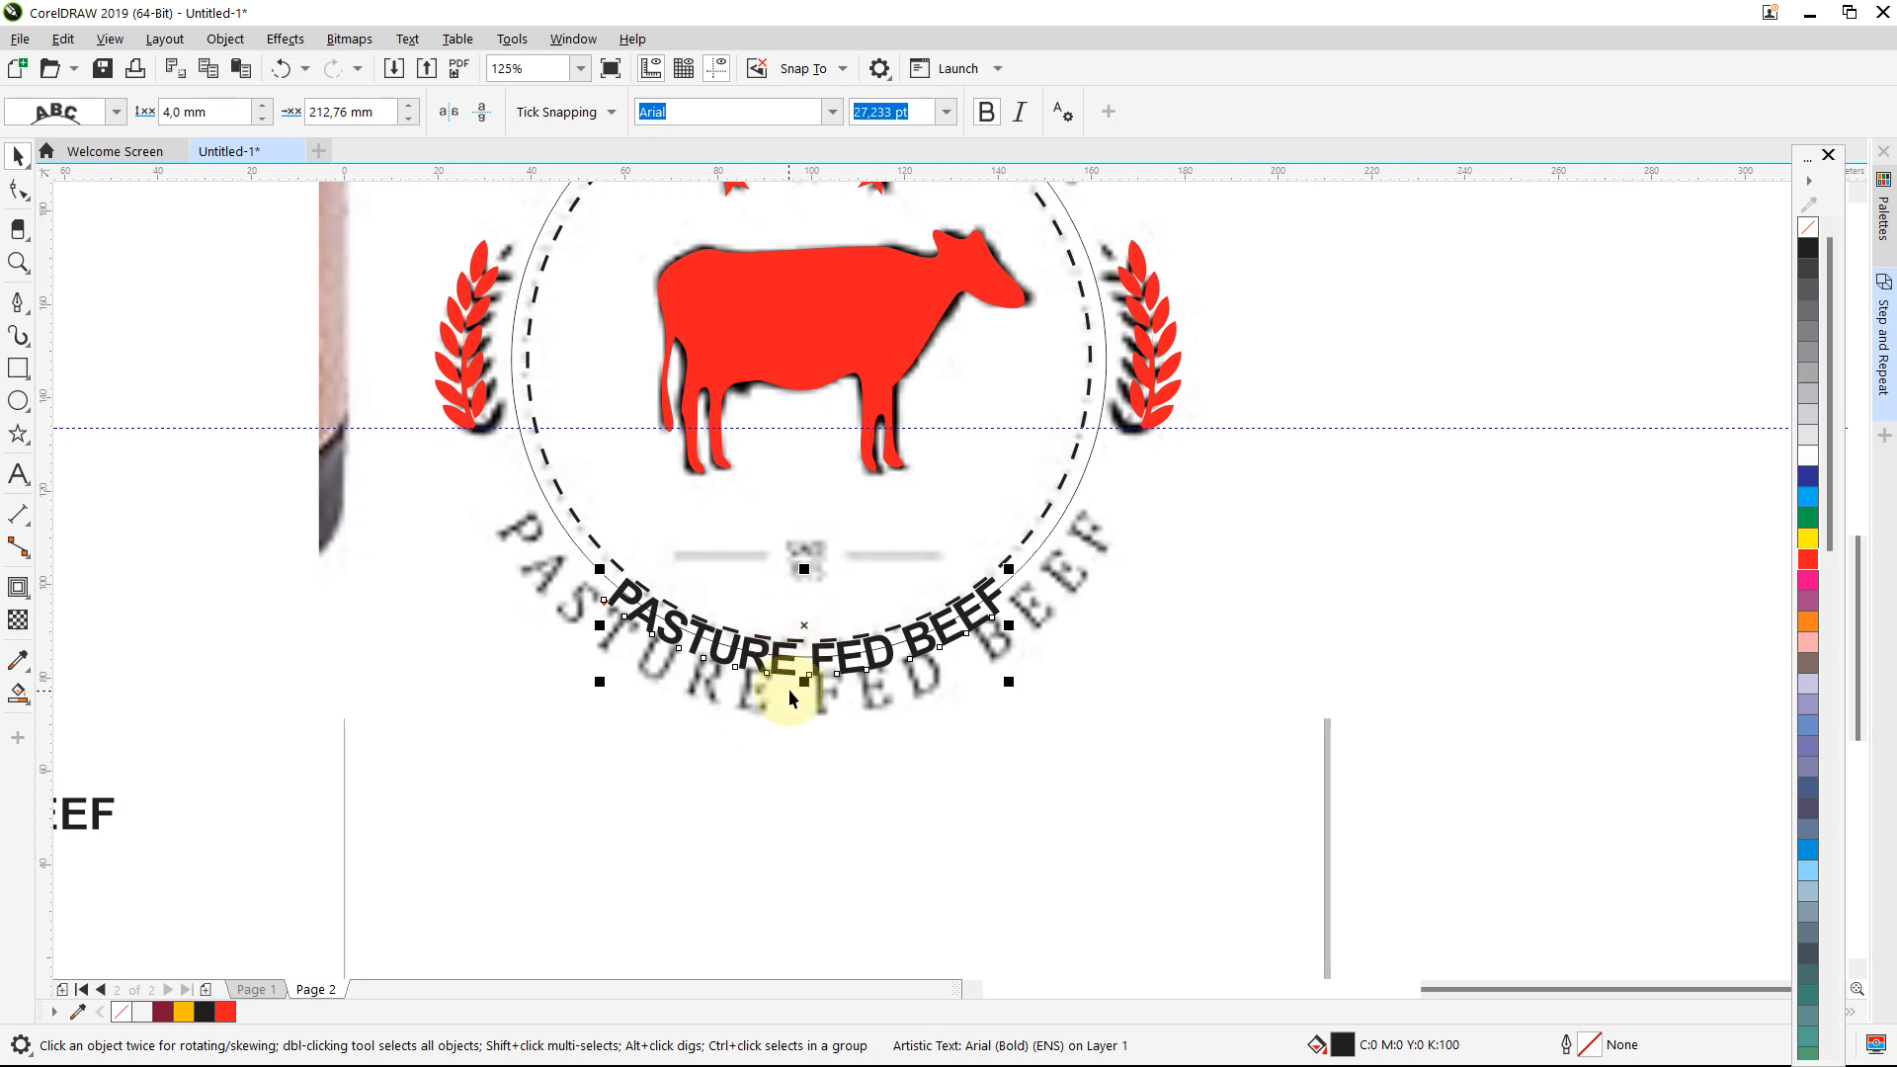
{"action": "left_click_drag", "start_coordinate": [804, 627], "coordinate": [806, 654]}
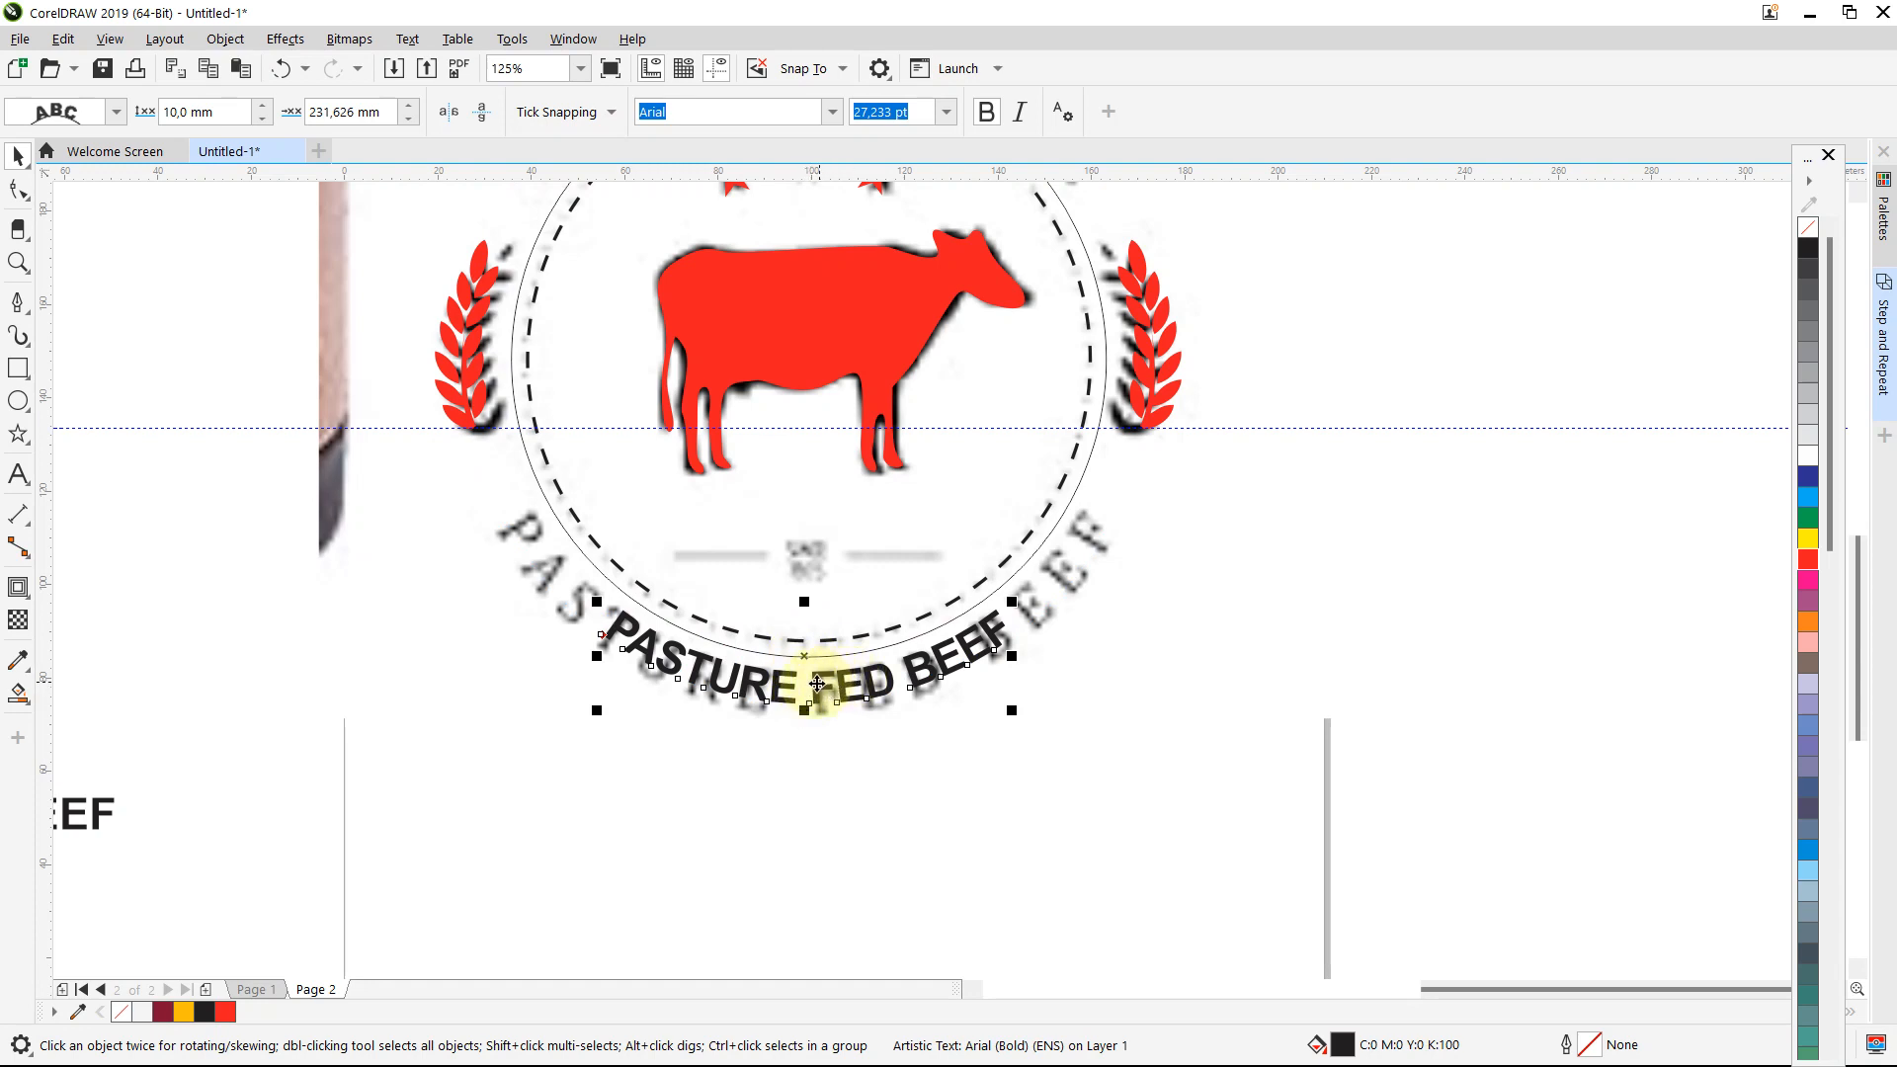
Step: Widen the gaps between the words PASTURE, FED and BEEF in the curved text with extra spaces, and clear the selection
{"action": "double_click", "coordinate": [816, 684]}
{"action": "key", "text": "BackSpace"}
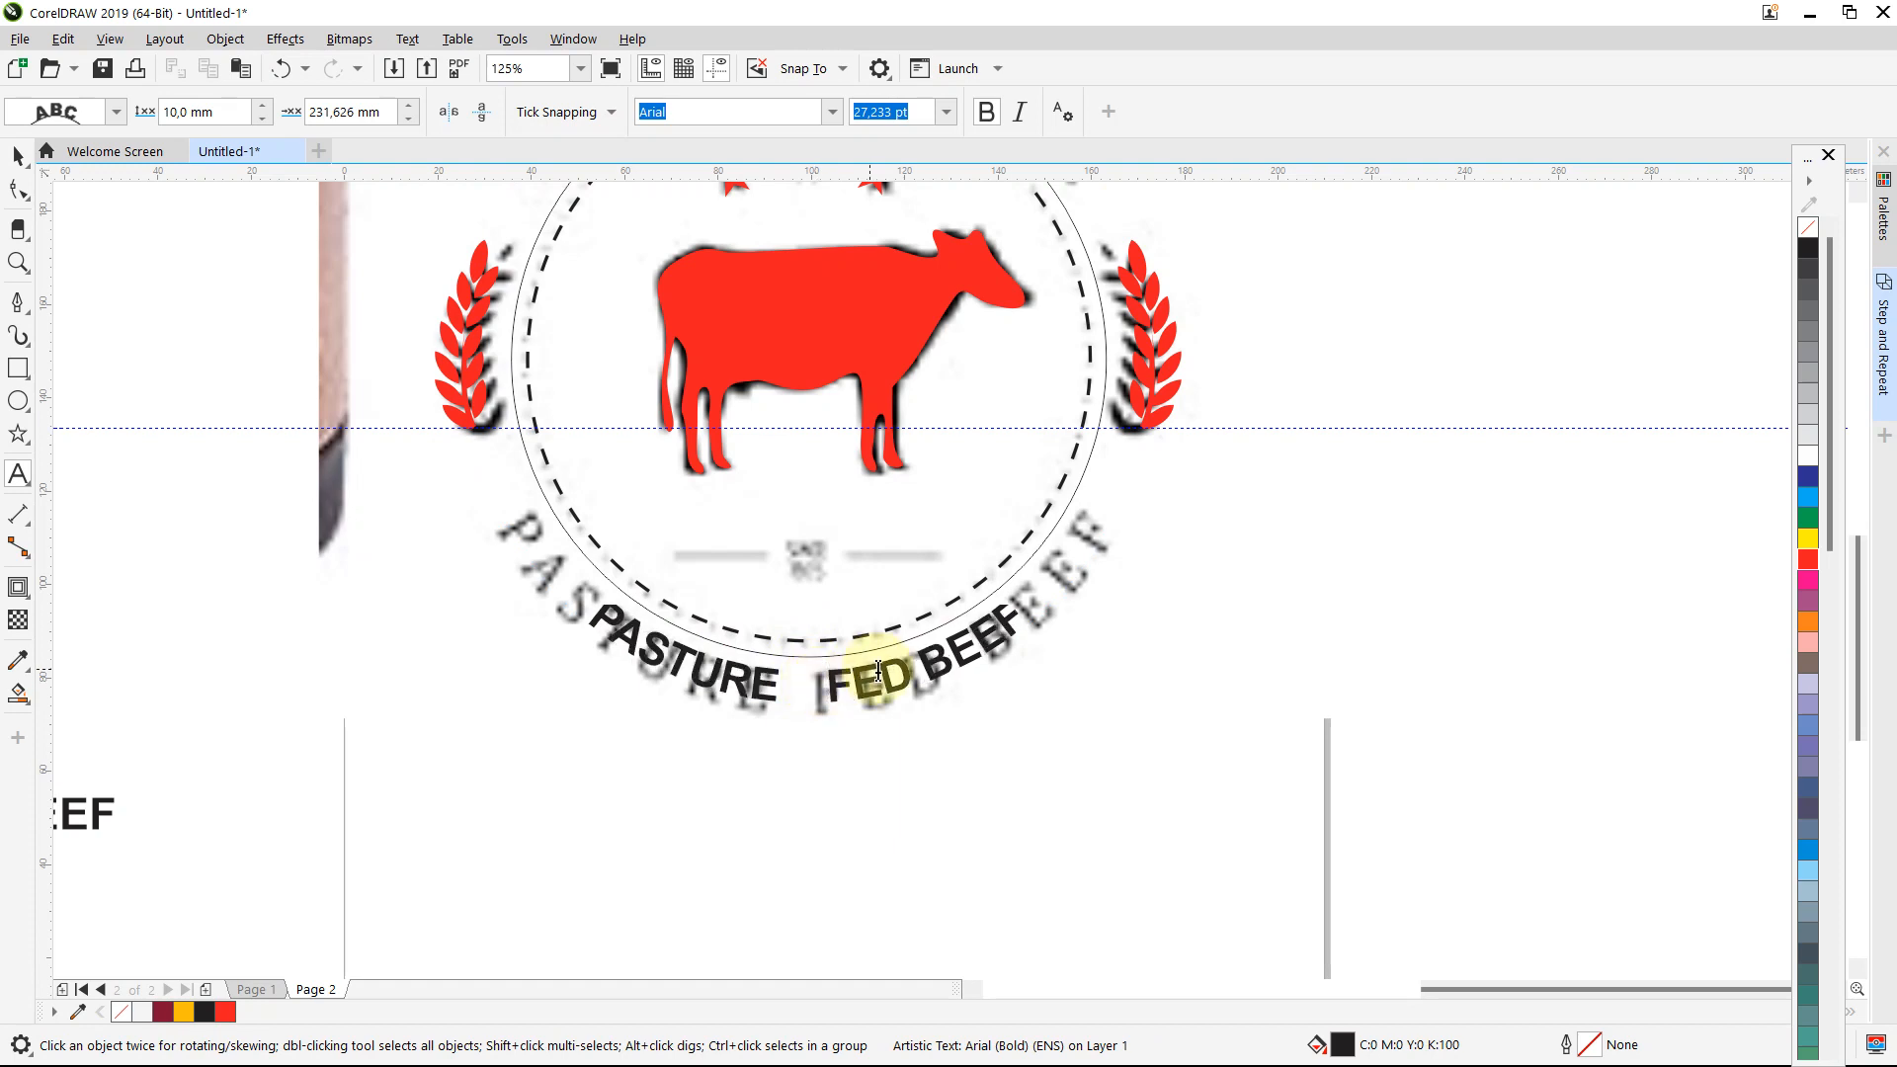
{"action": "left_click", "coordinate": [916, 671]}
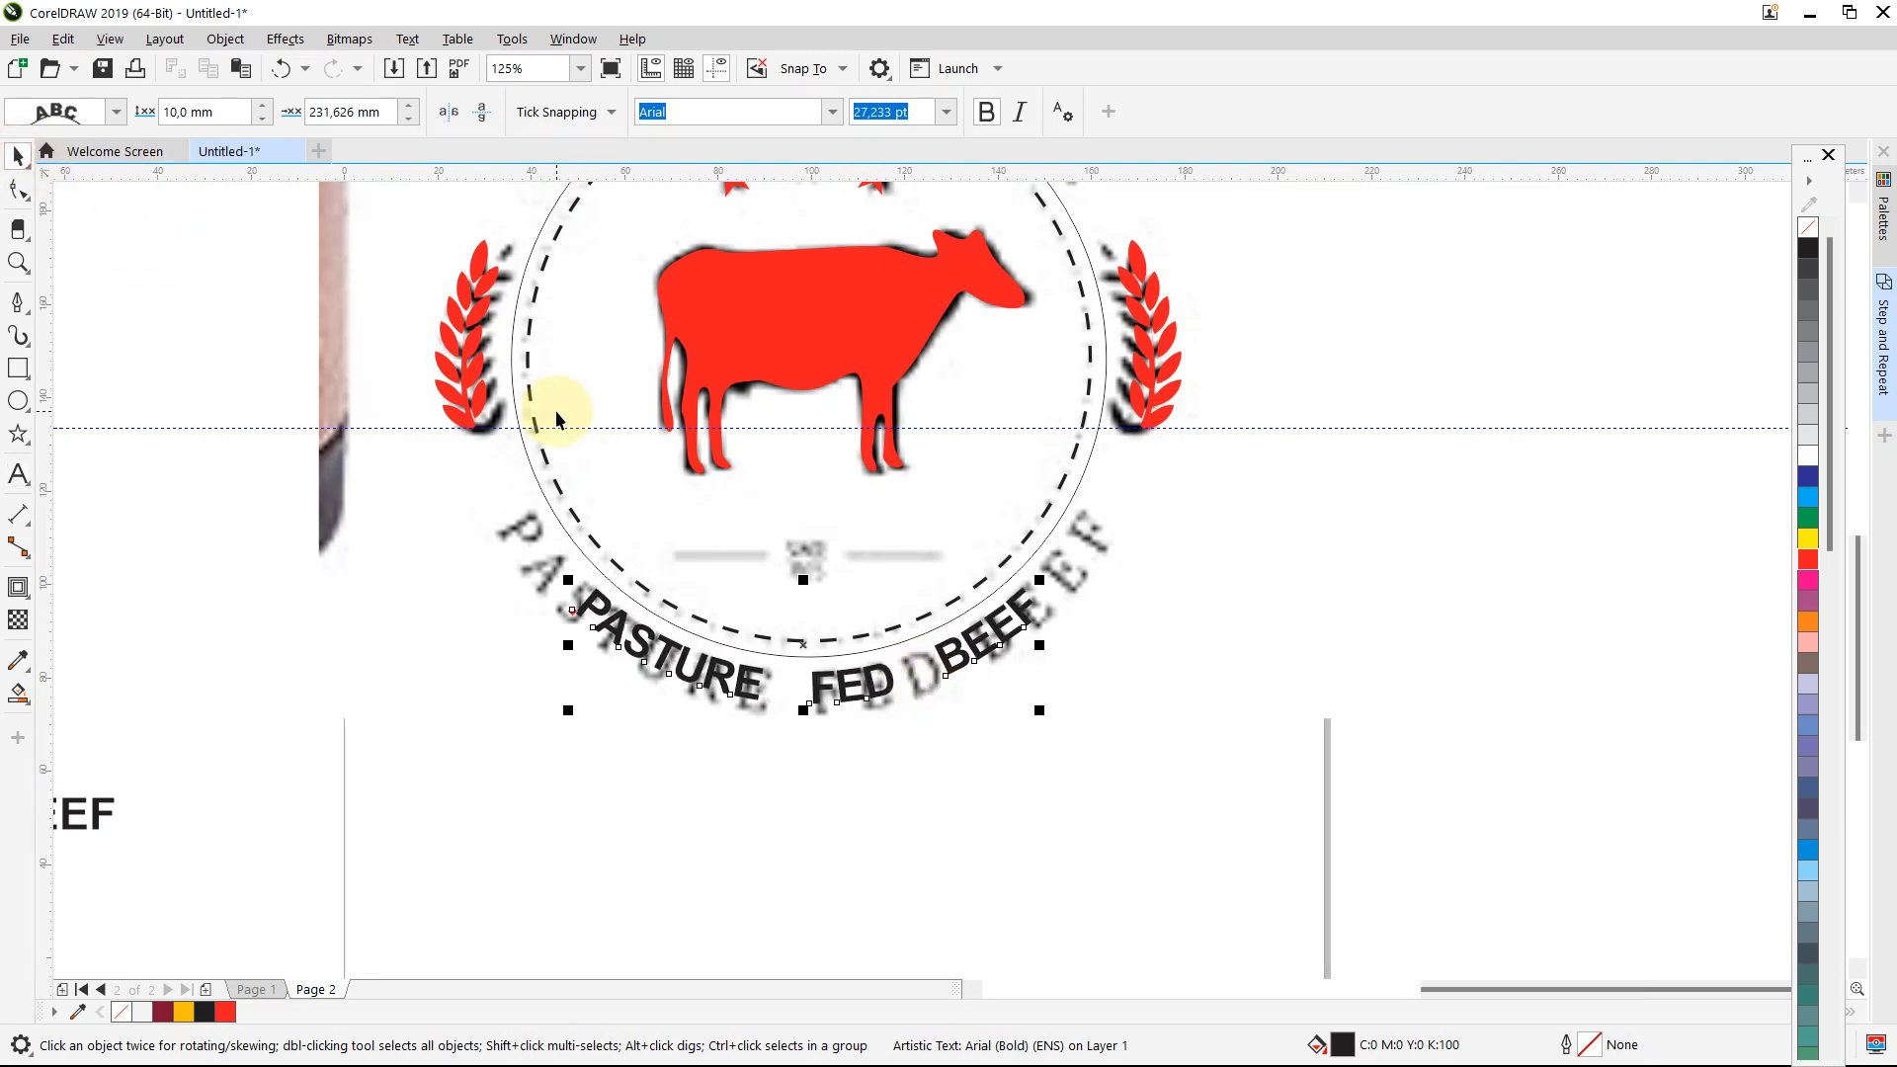
{"action": "scroll", "coordinate": [555, 411], "scroll_direction": "down", "scroll_amount": 2}
{"action": "left_click", "coordinate": [930, 446]}
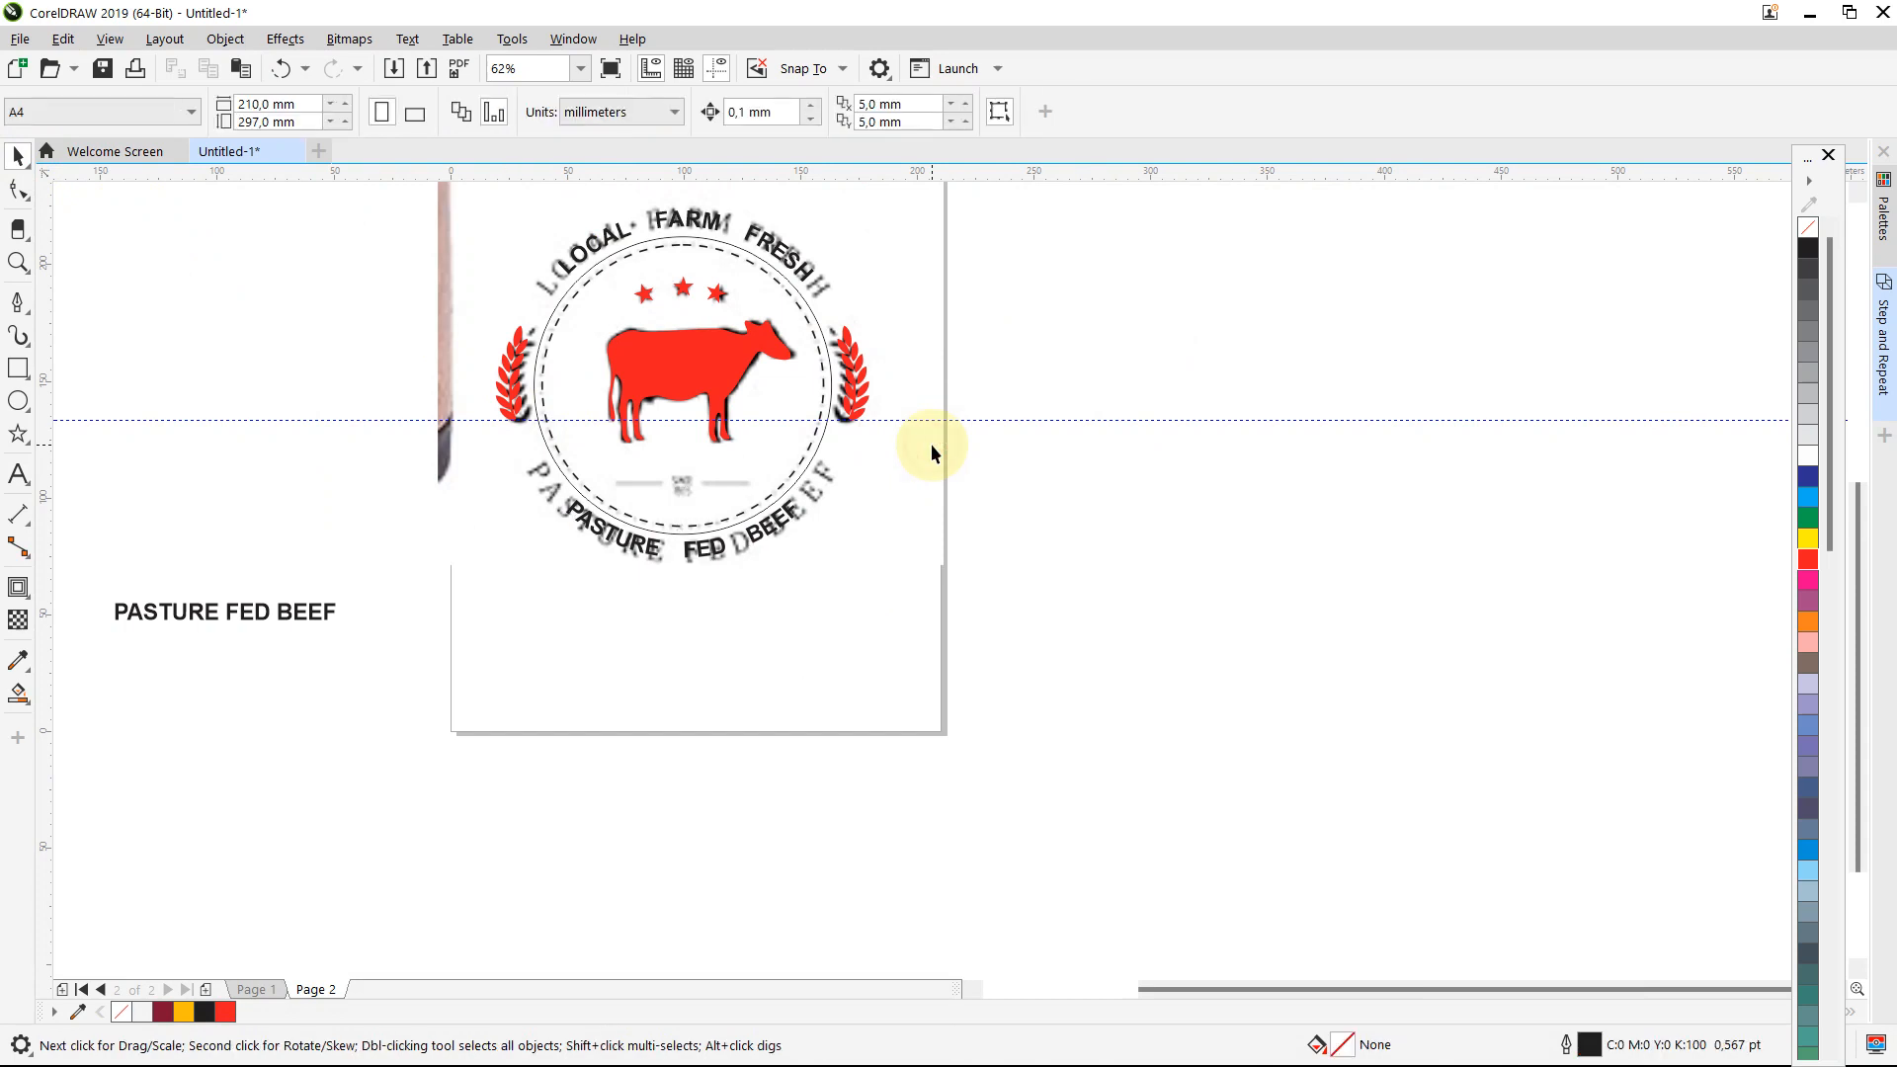
Step: Unlock the reference bitmap behind the logo and clear the selection
{"action": "scroll", "coordinate": [930, 443], "scroll_direction": "down", "scroll_amount": 1}
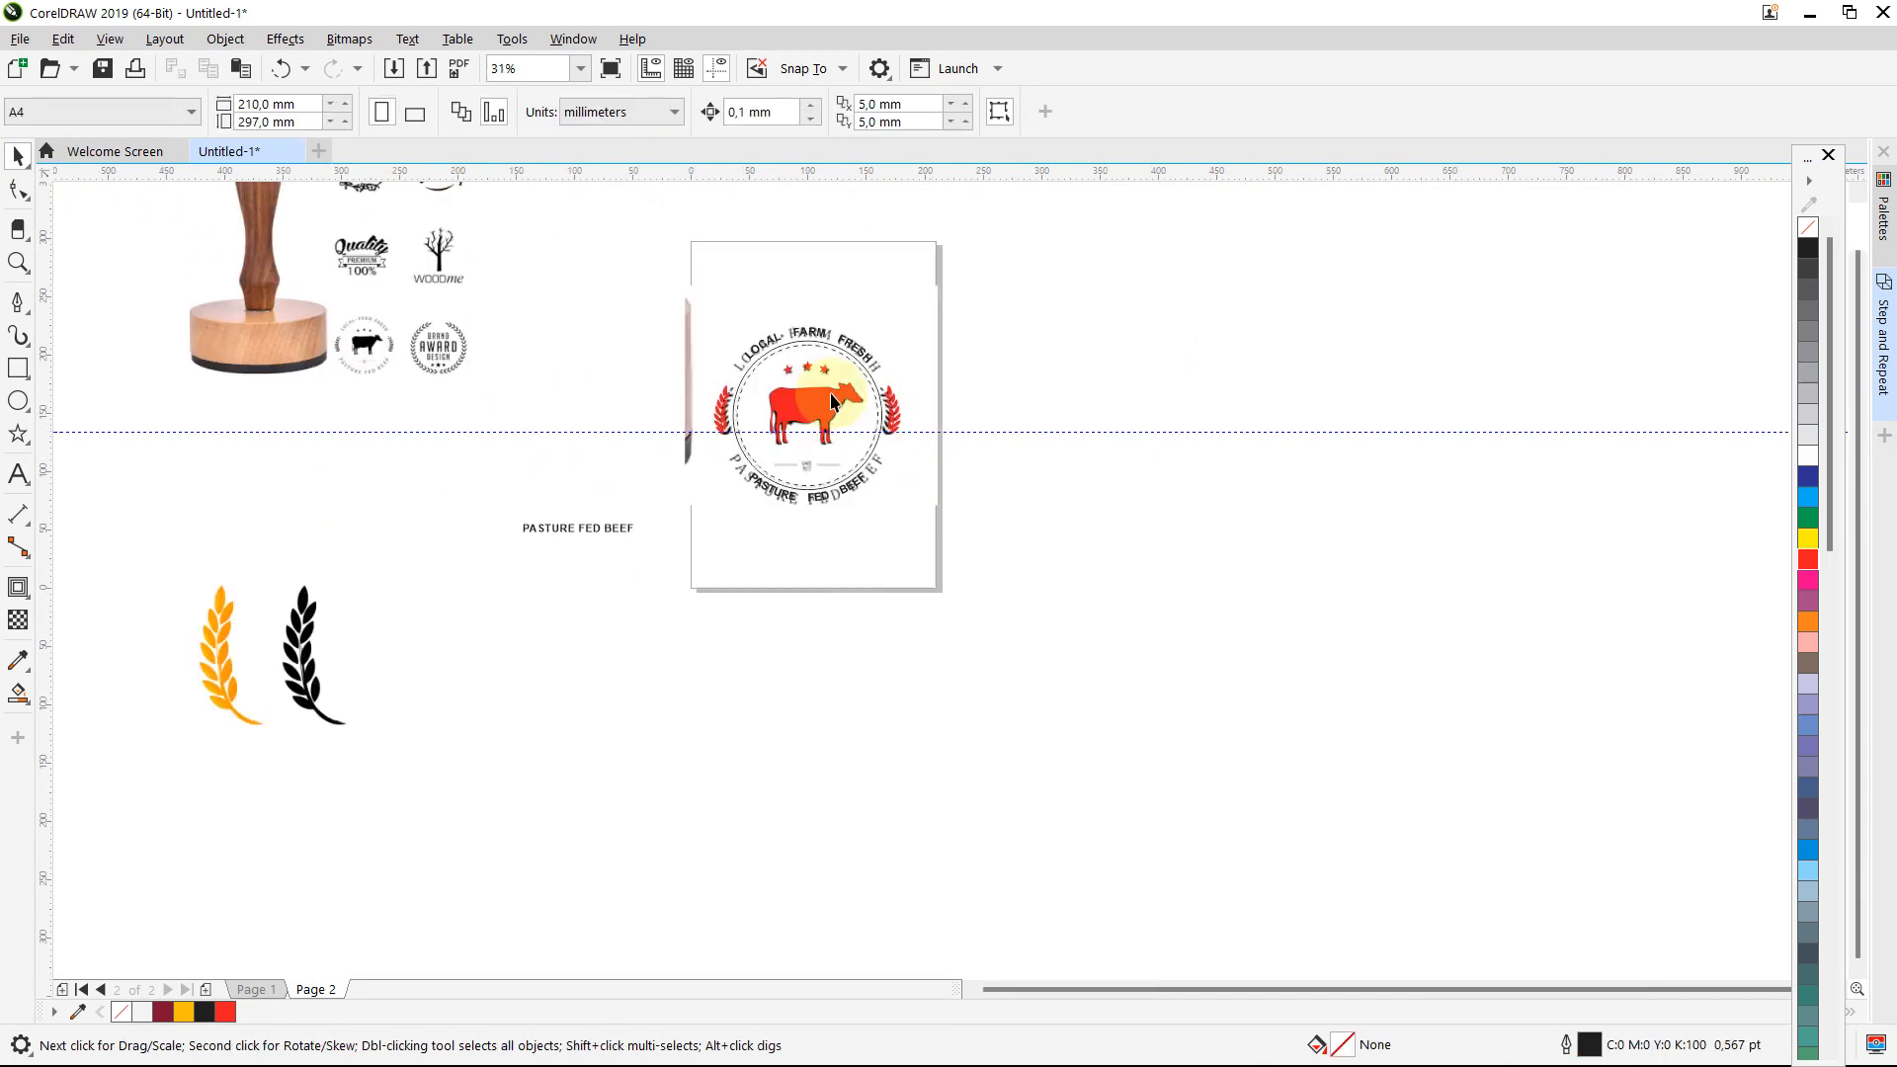
{"action": "right_click", "coordinate": [915, 329]}
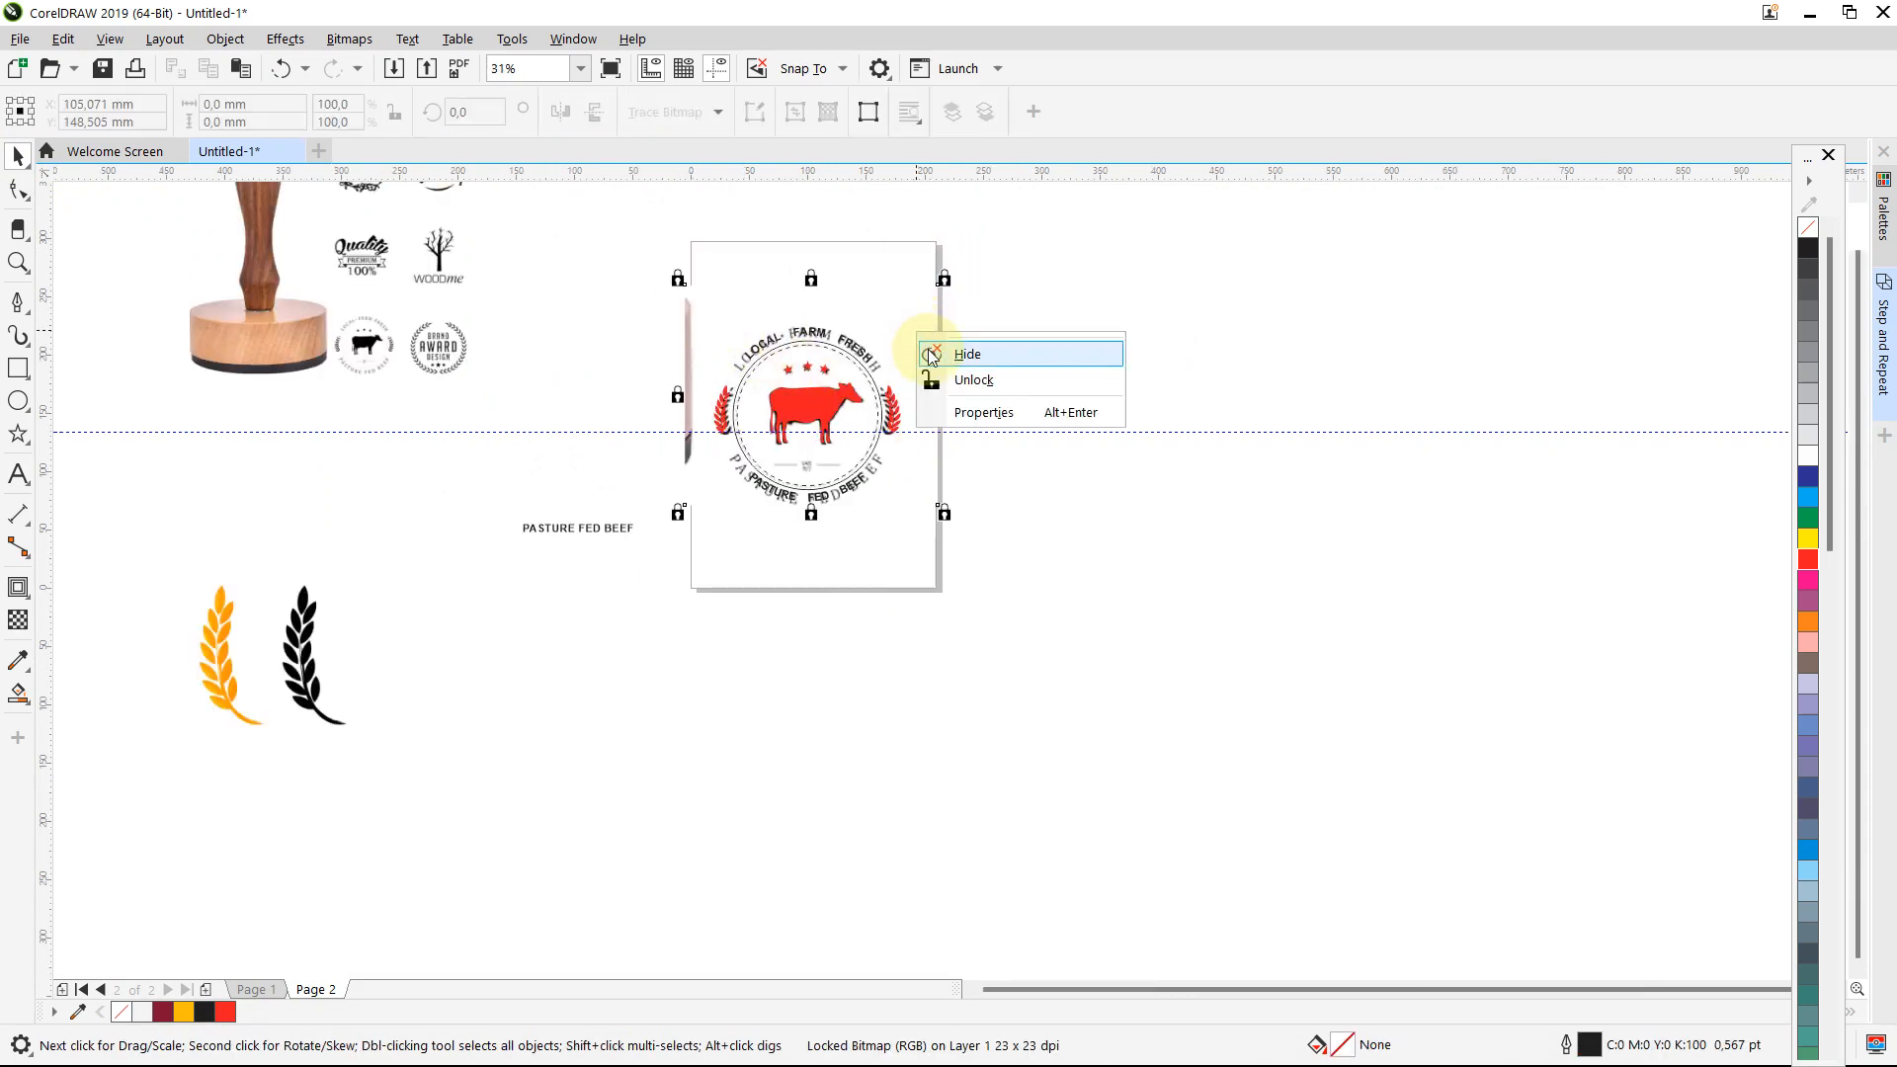
{"action": "left_click", "coordinate": [974, 380]}
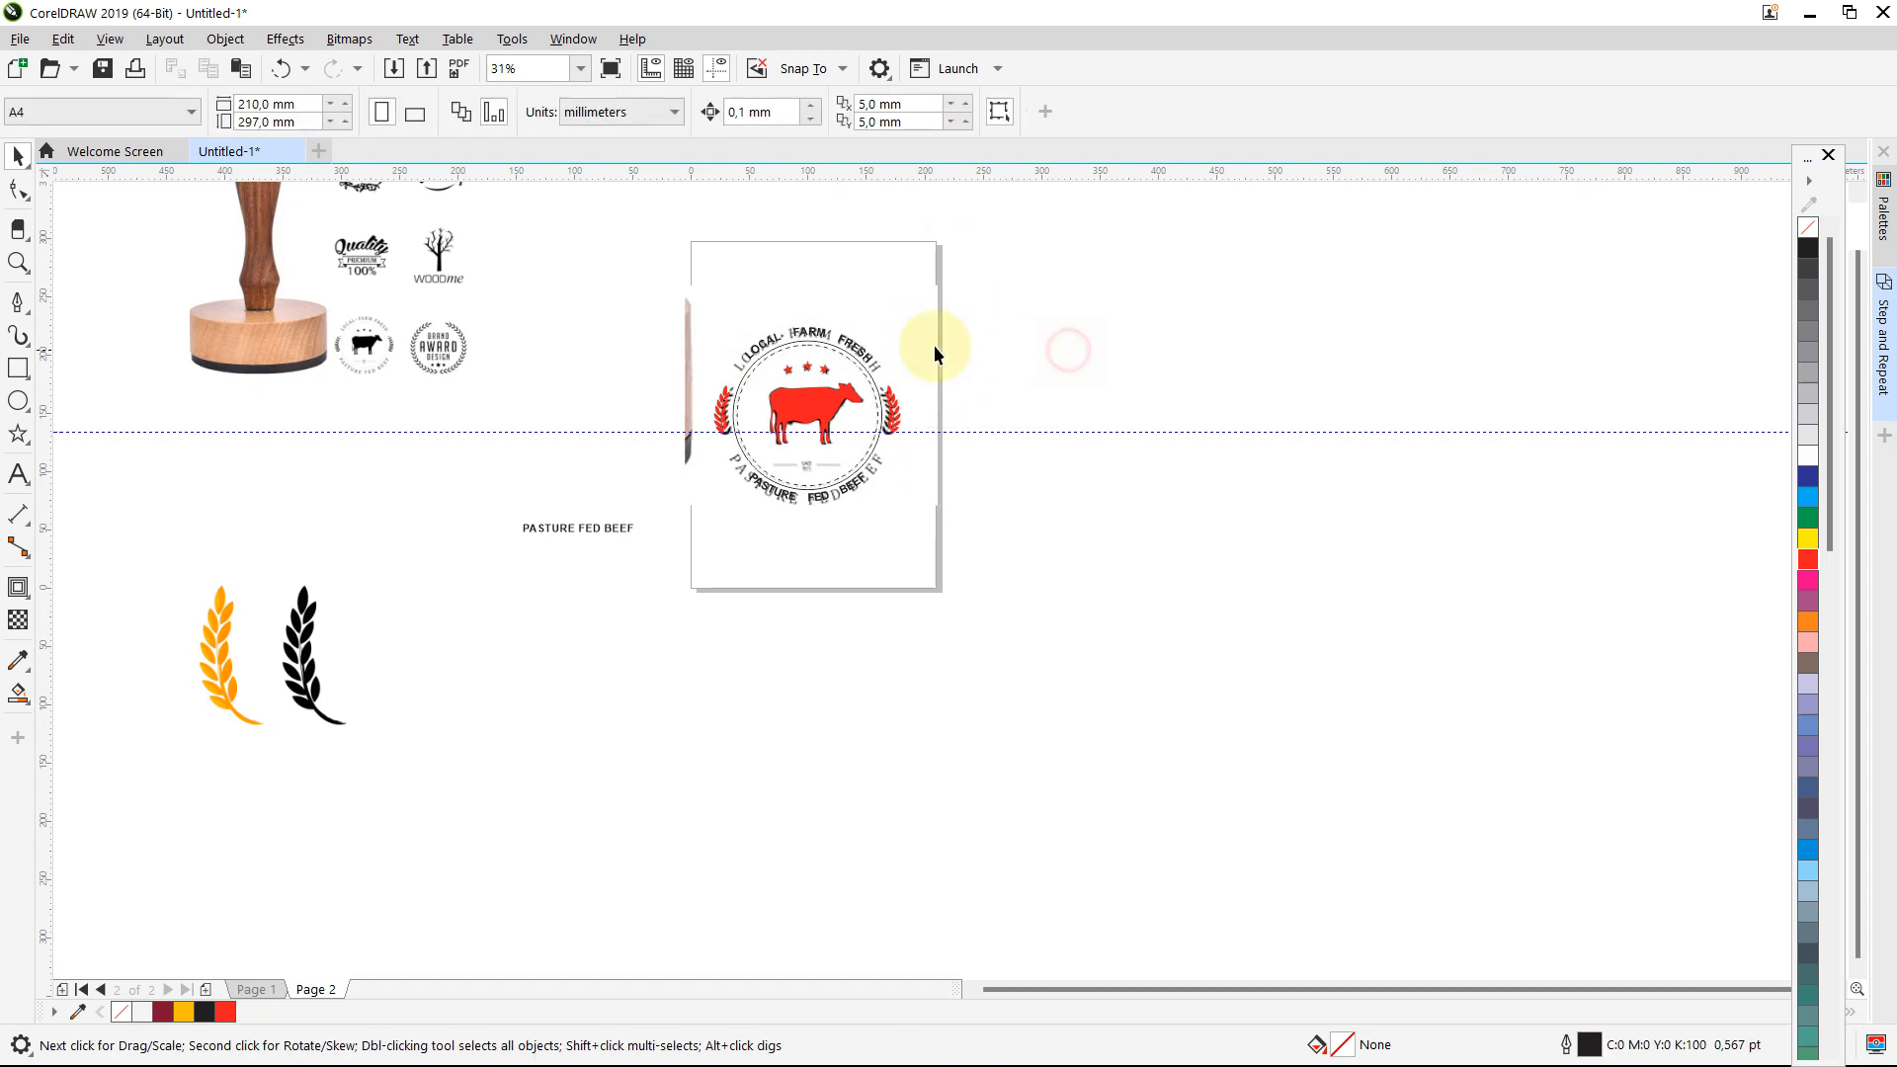
{"action": "left_click", "coordinate": [1110, 276]}
Step: Select the whole logo together with its reference bitmap and place a duplicate outside the page, to the right of the original
{"action": "left_click_drag", "start_coordinate": [1156, 241], "coordinate": [609, 516]}
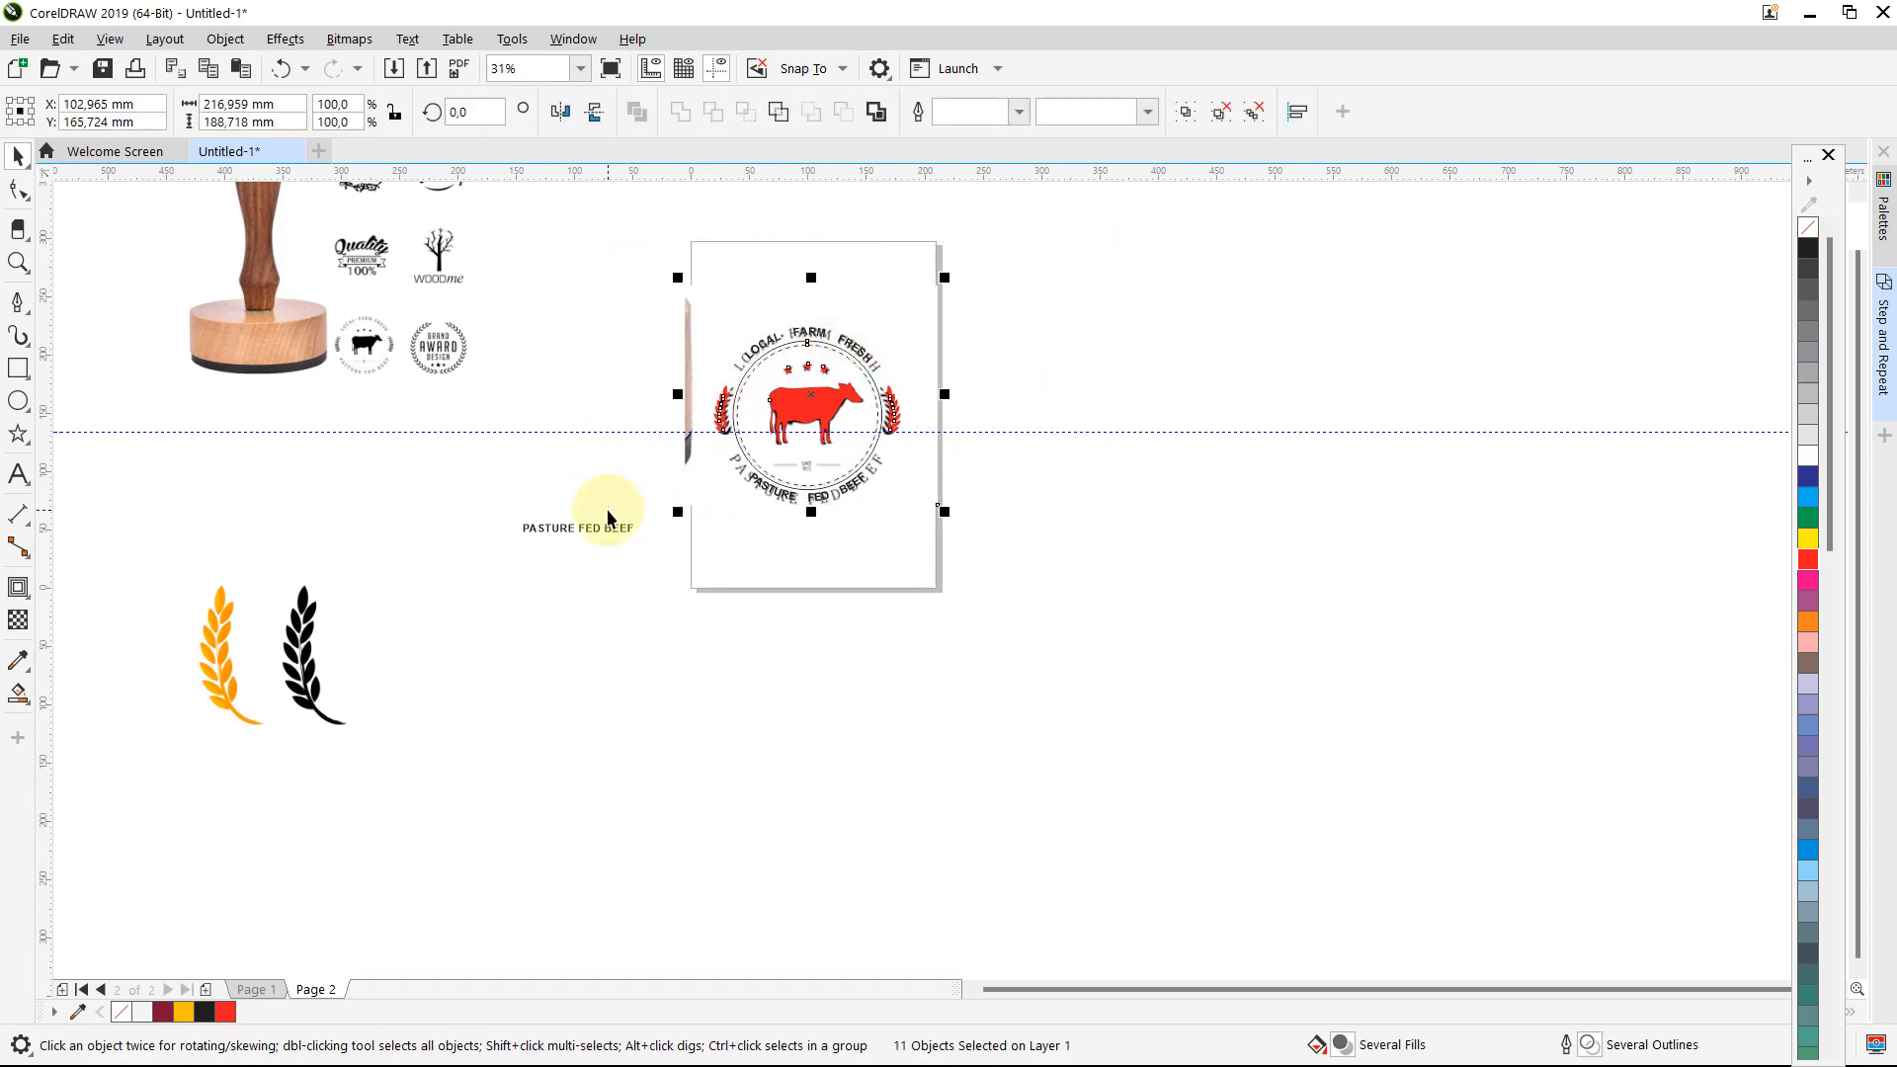
{"action": "left_click_drag", "start_coordinate": [823, 390], "coordinate": [1148, 431]}
{"action": "left_click", "coordinate": [1319, 500]}
{"action": "scroll", "coordinate": [1291, 479], "scroll_direction": "up", "scroll_amount": 4}
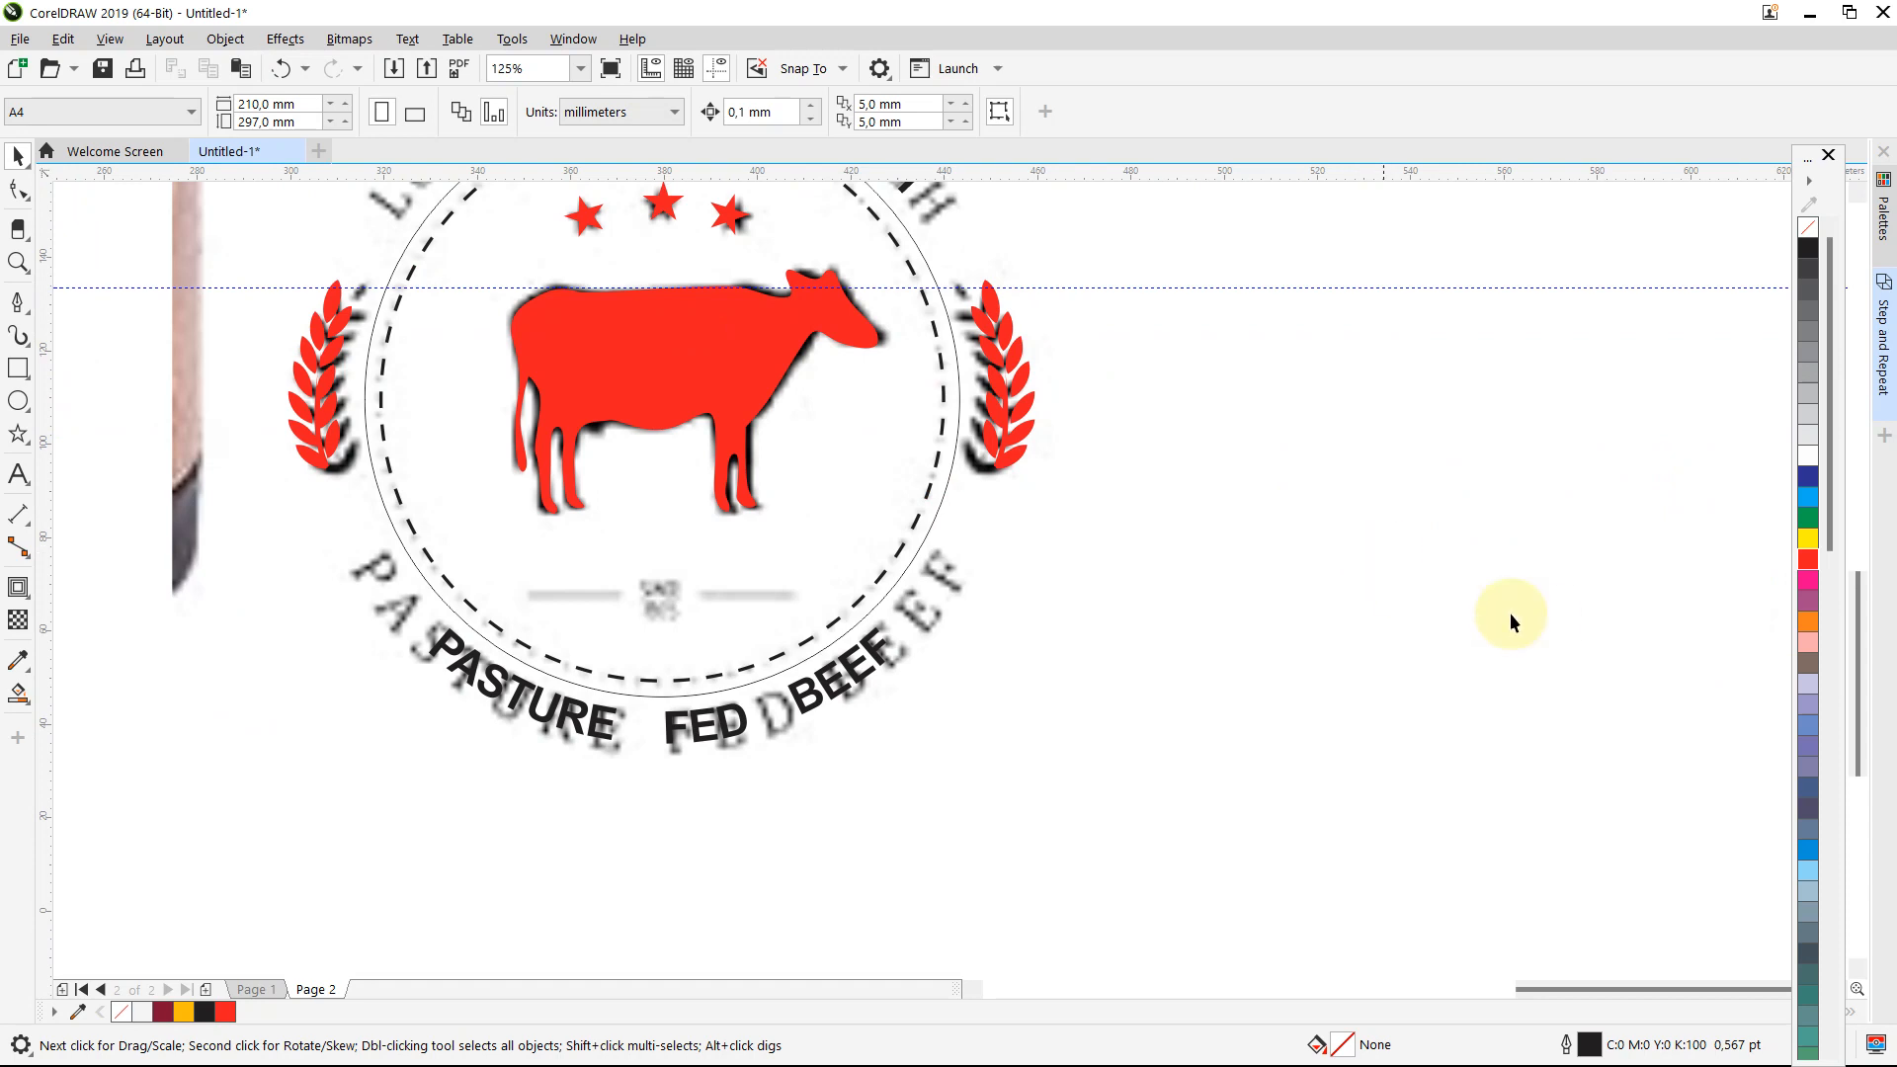
{"action": "scroll", "coordinate": [1154, 582], "scroll_direction": "down", "scroll_amount": 2}
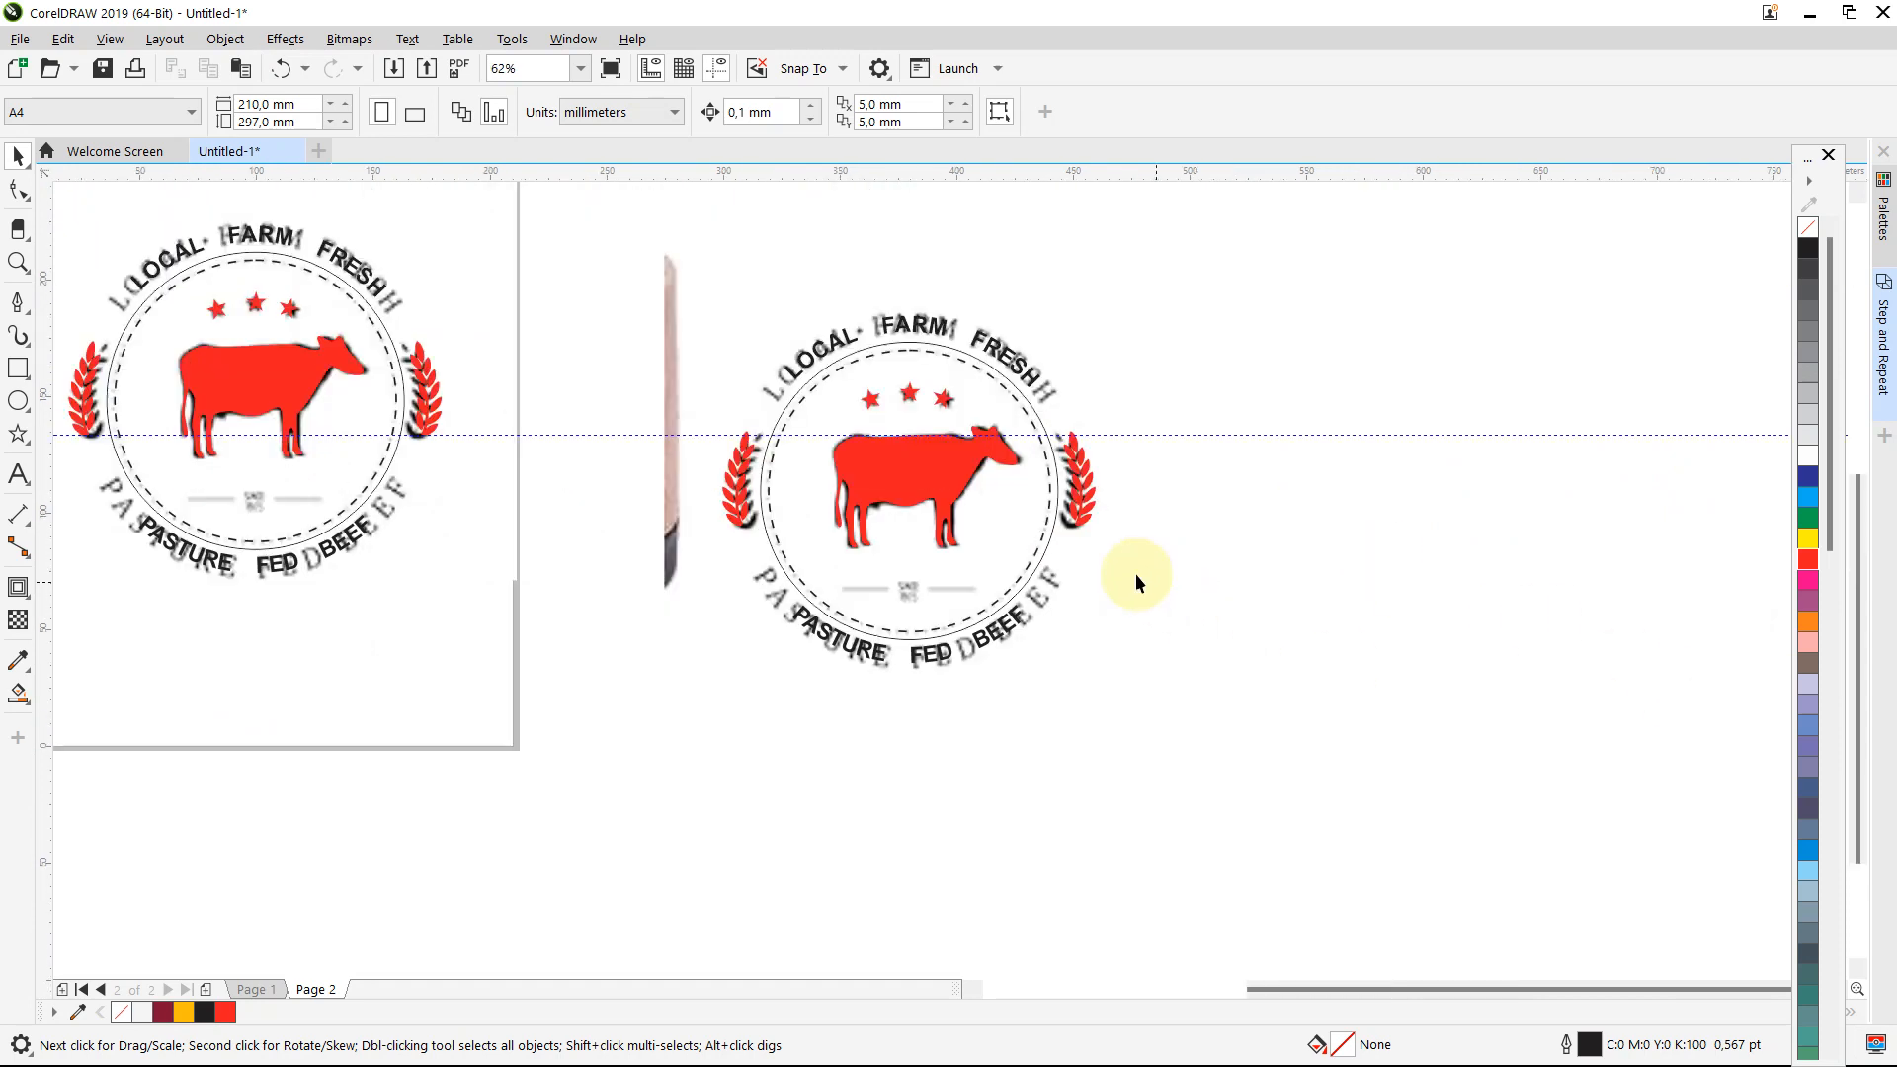
Step: Delete the thin solid outer circle and the reference bitmap from the duplicated logo
{"action": "left_click", "coordinate": [811, 378]}
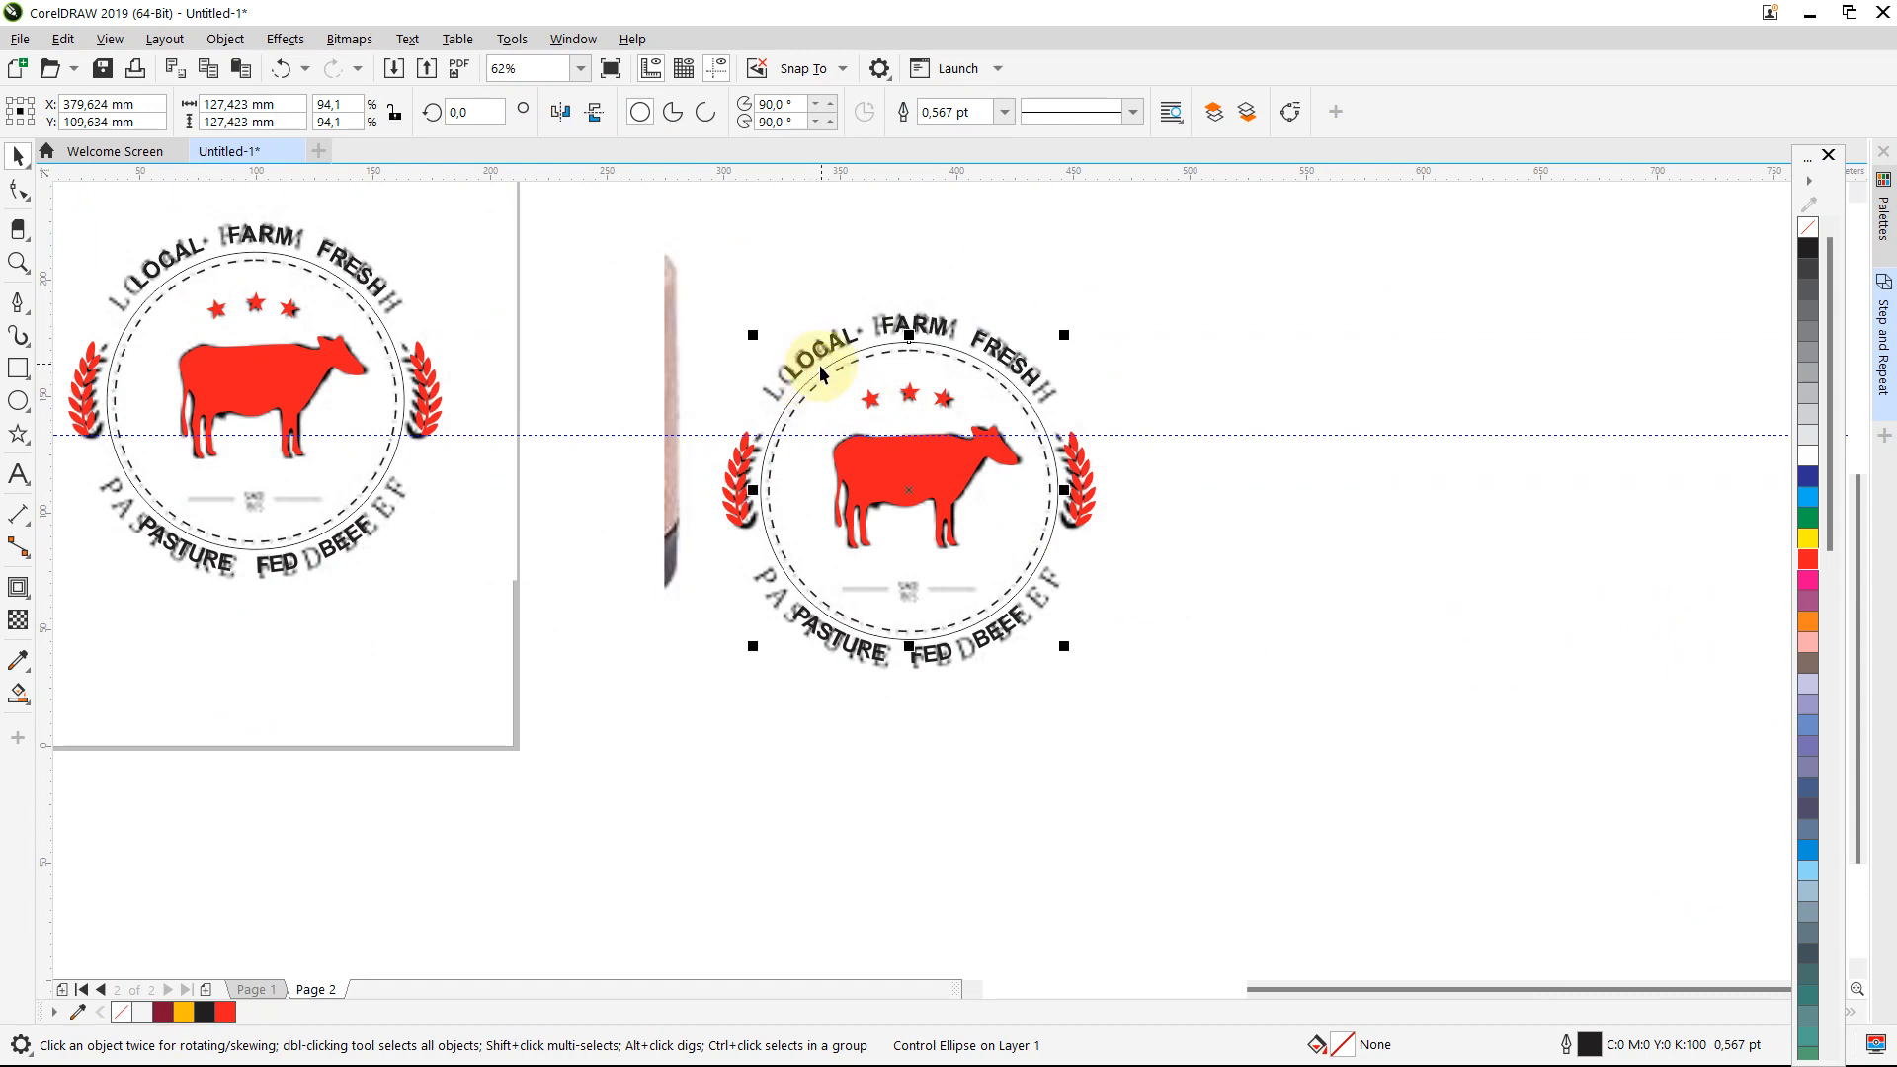
{"action": "key", "text": "Delete"}
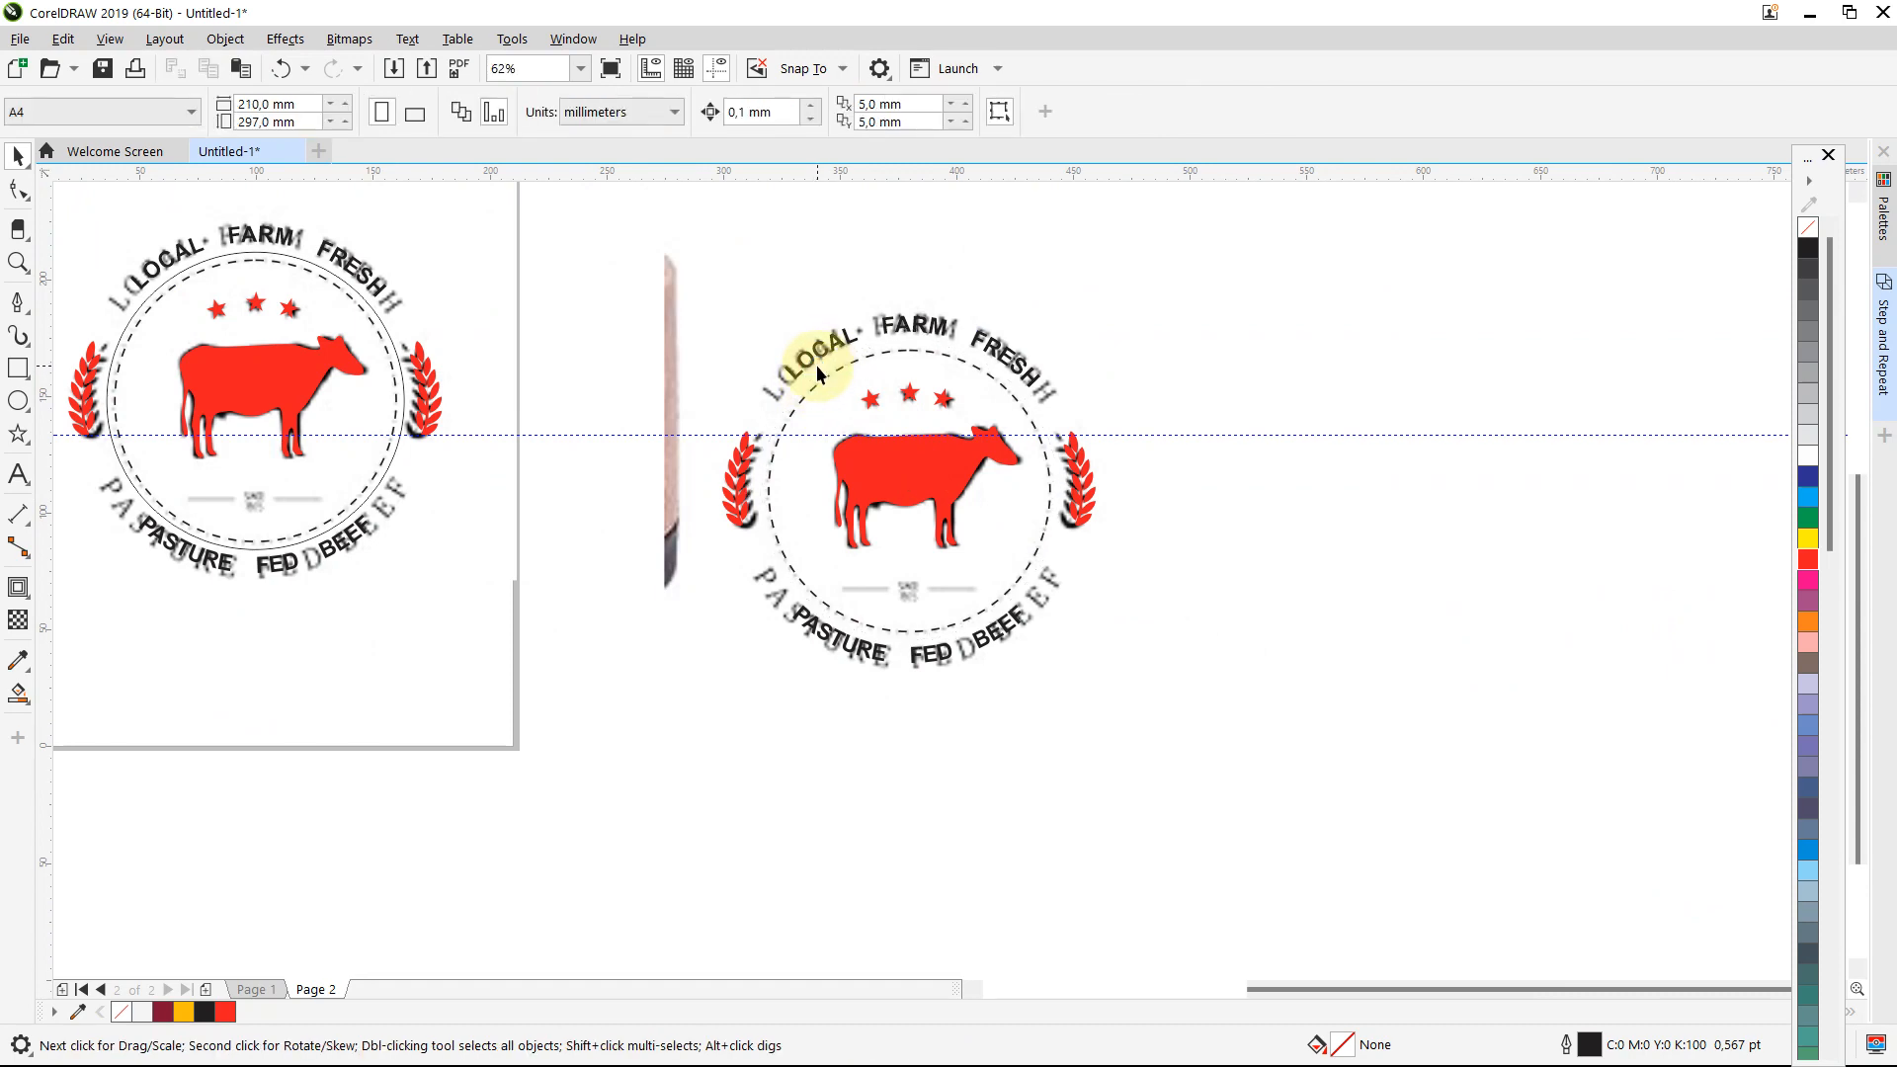
{"action": "left_click", "coordinate": [816, 365]}
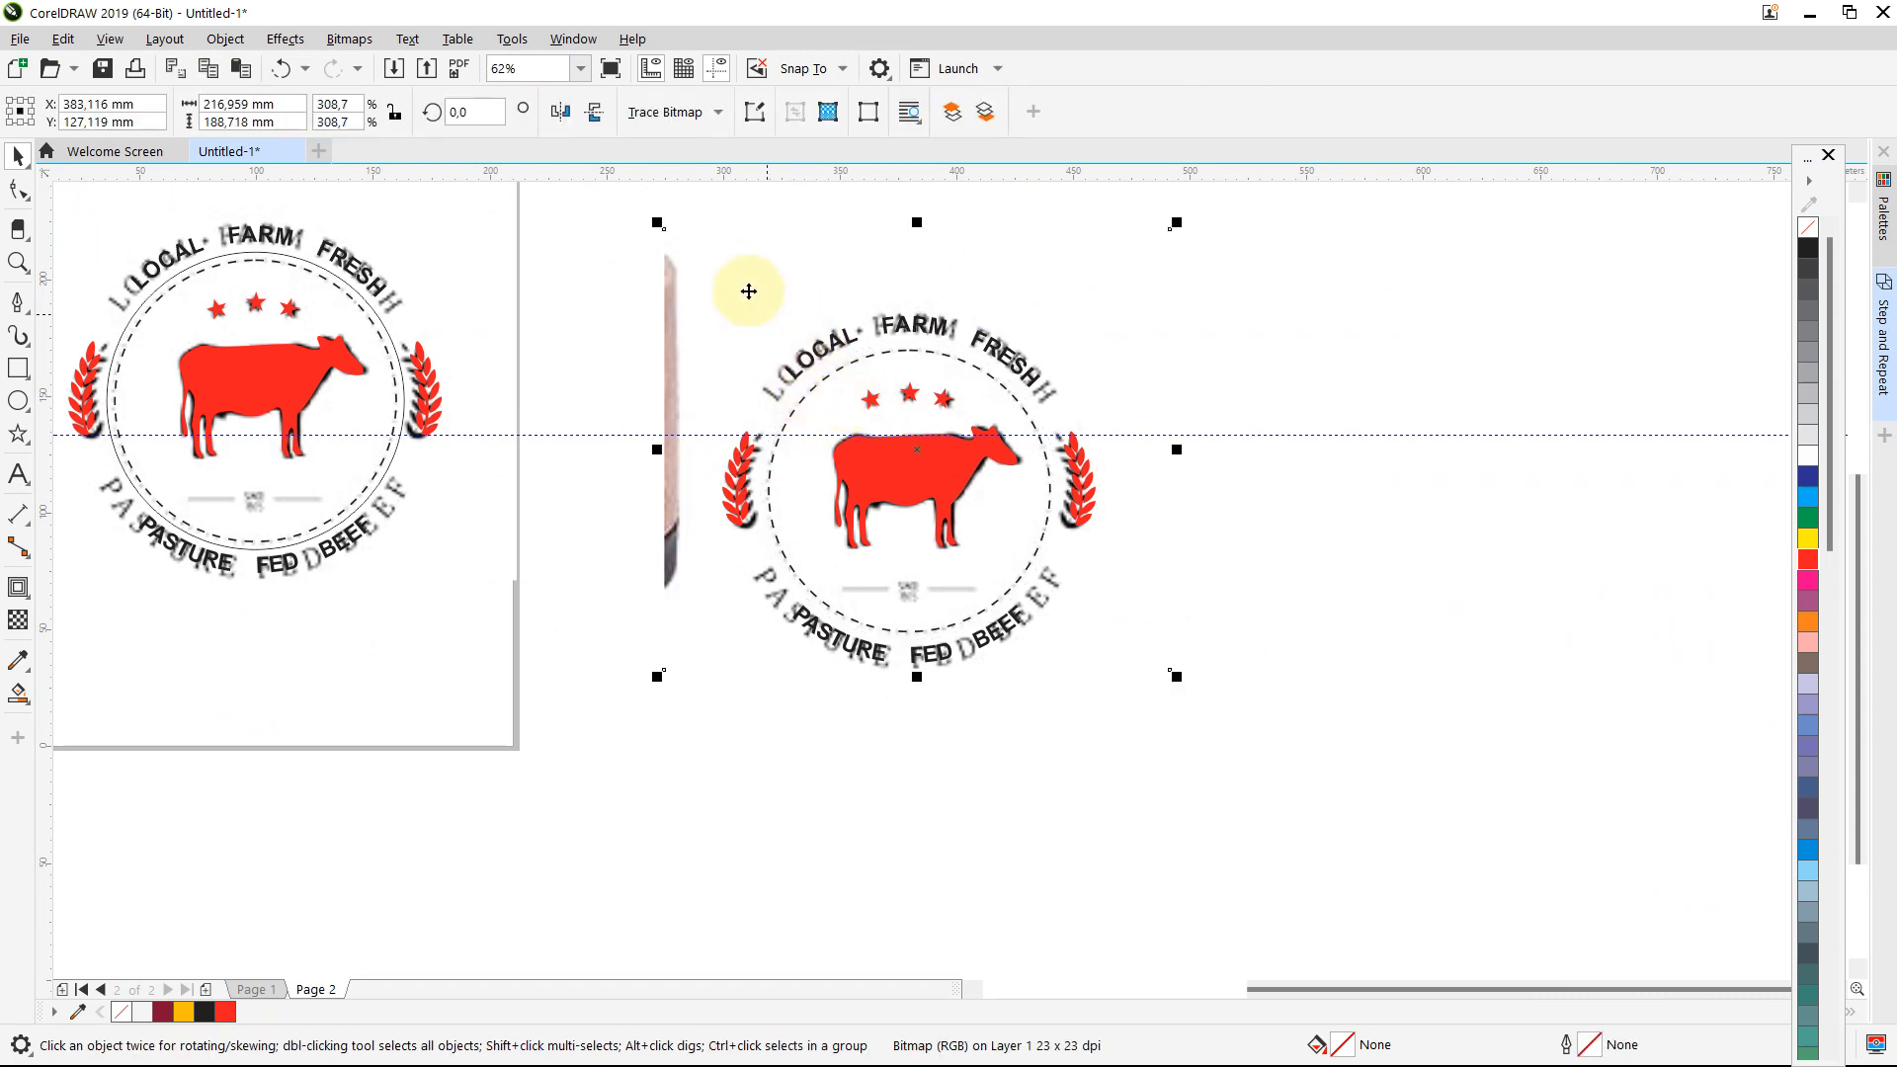
{"action": "key", "text": "Delete"}
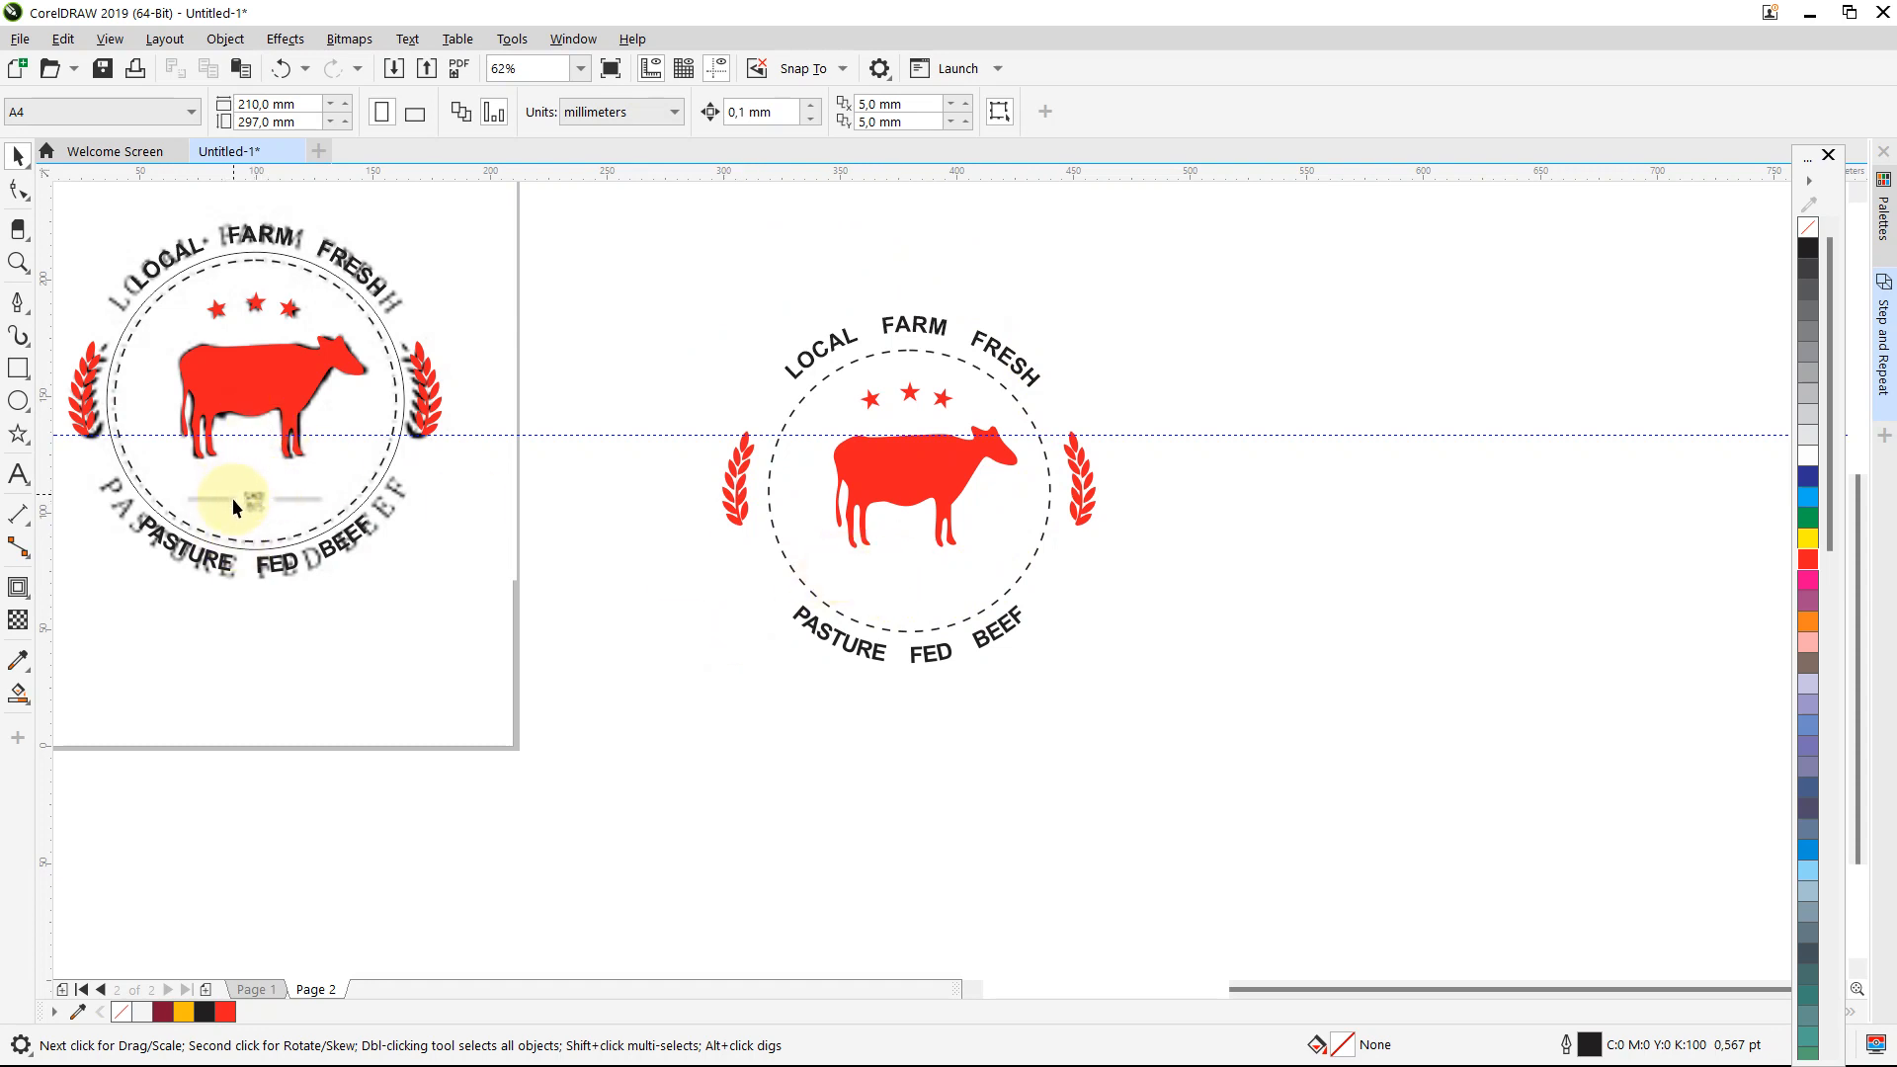
Step: Draw a thin horizontal rectangle about 59 mm by 2.5 mm below the duplicate's cow and fill it black
{"action": "left_click", "coordinate": [18, 367]}
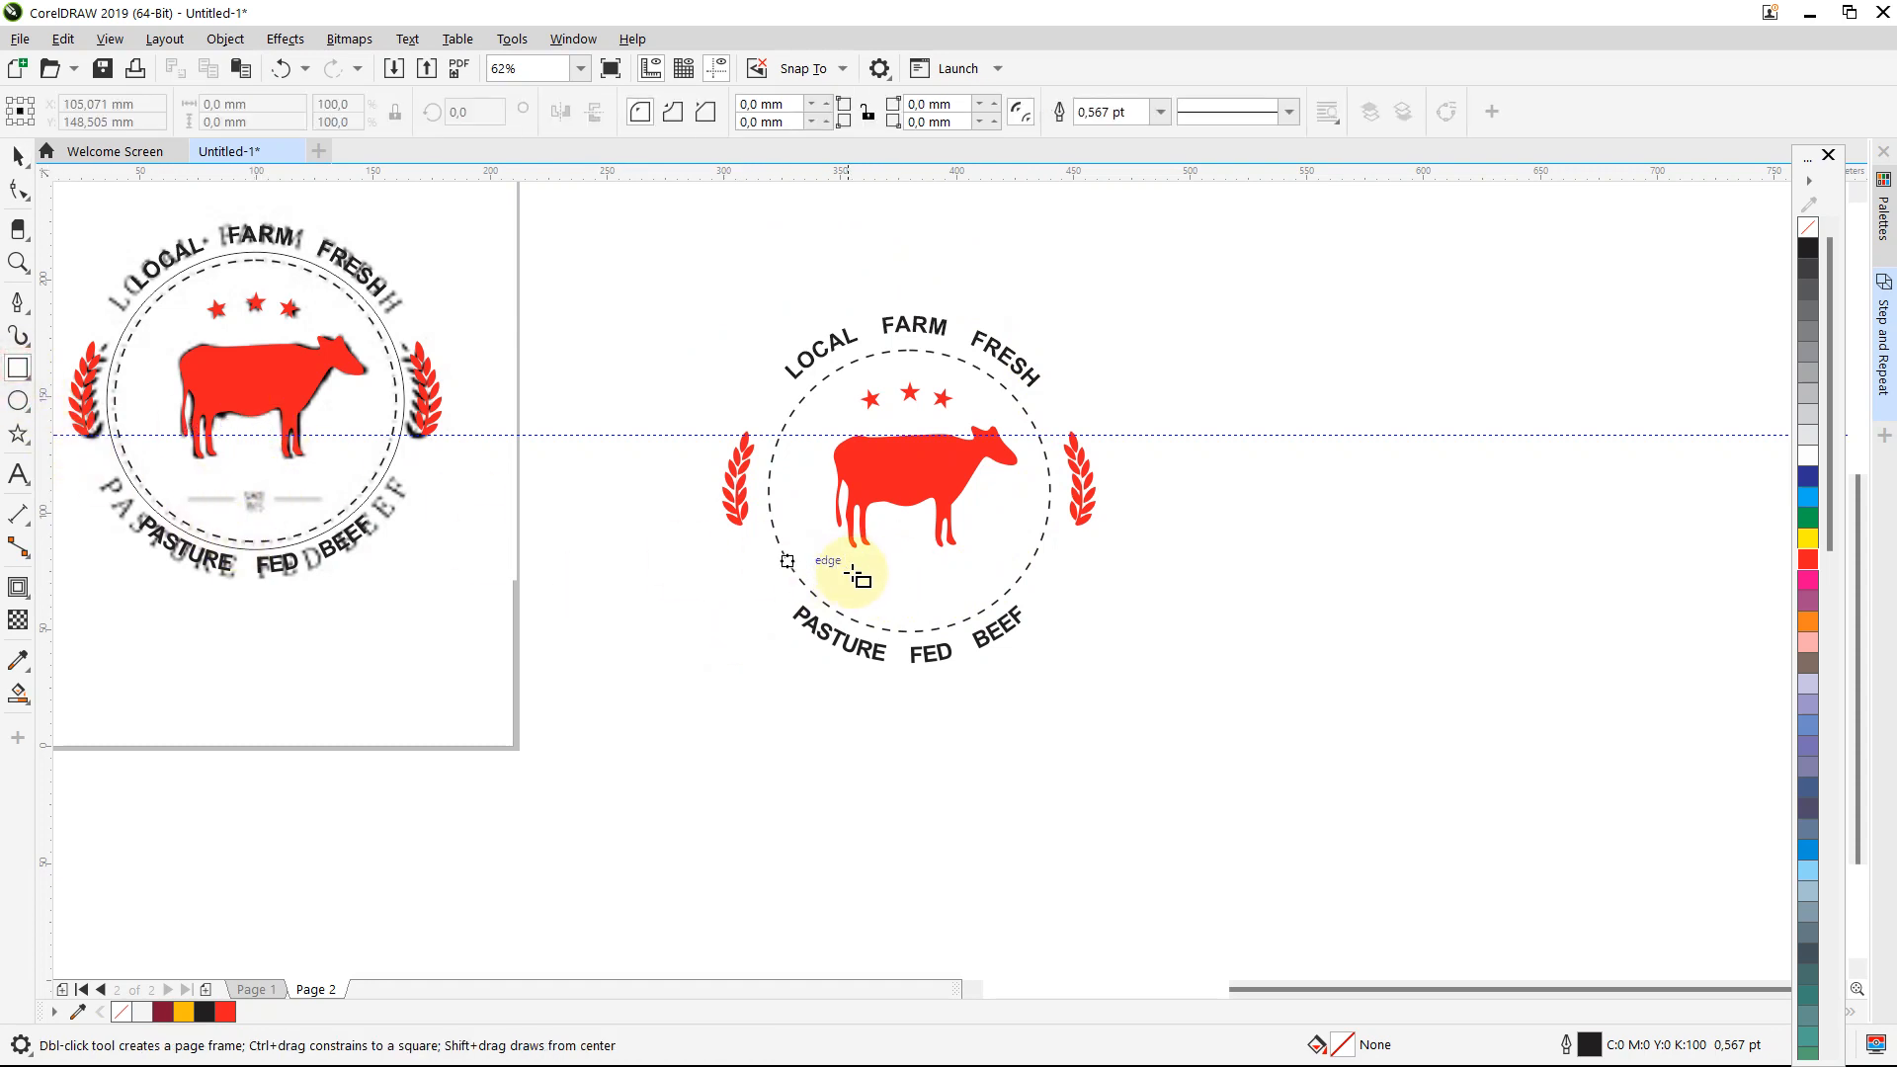
{"action": "left_click_drag", "start_coordinate": [840, 571], "coordinate": [991, 582]}
{"action": "left_click", "coordinate": [1804, 249]}
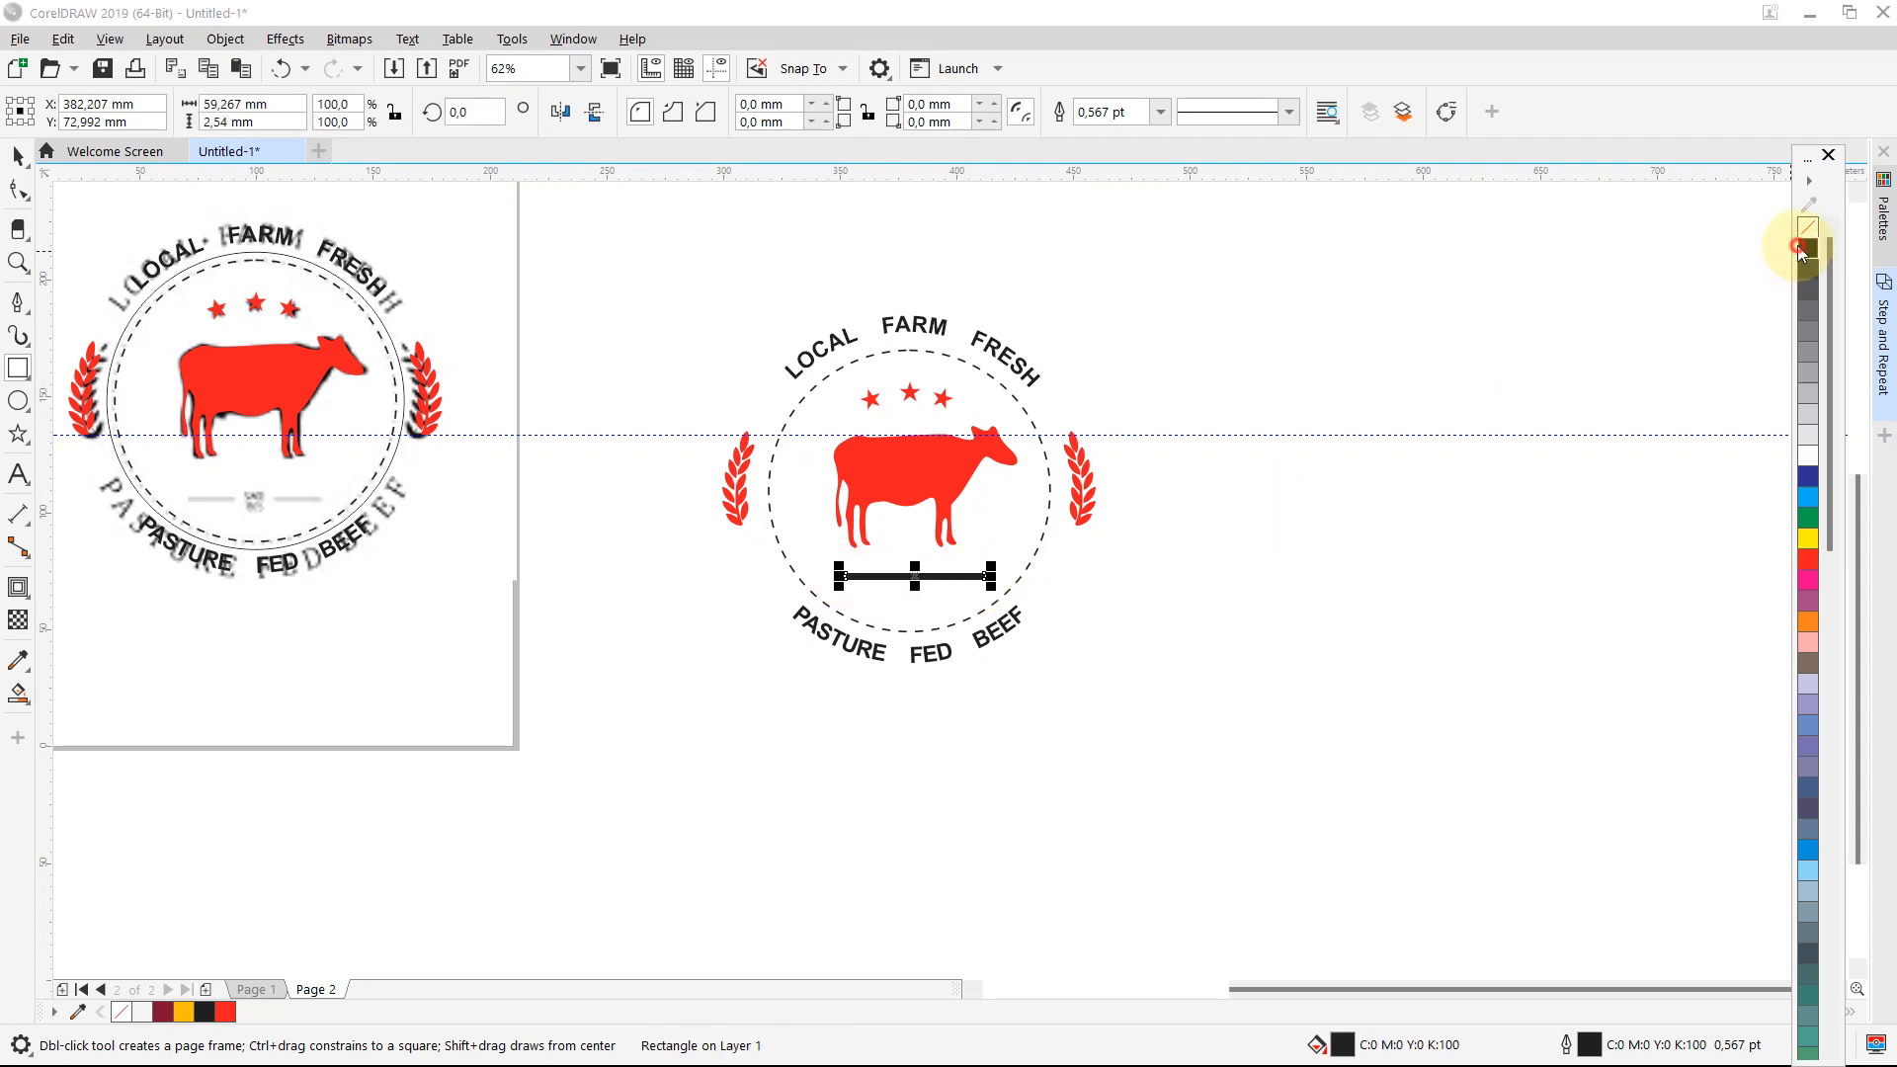
{"action": "left_click", "coordinate": [1381, 504]}
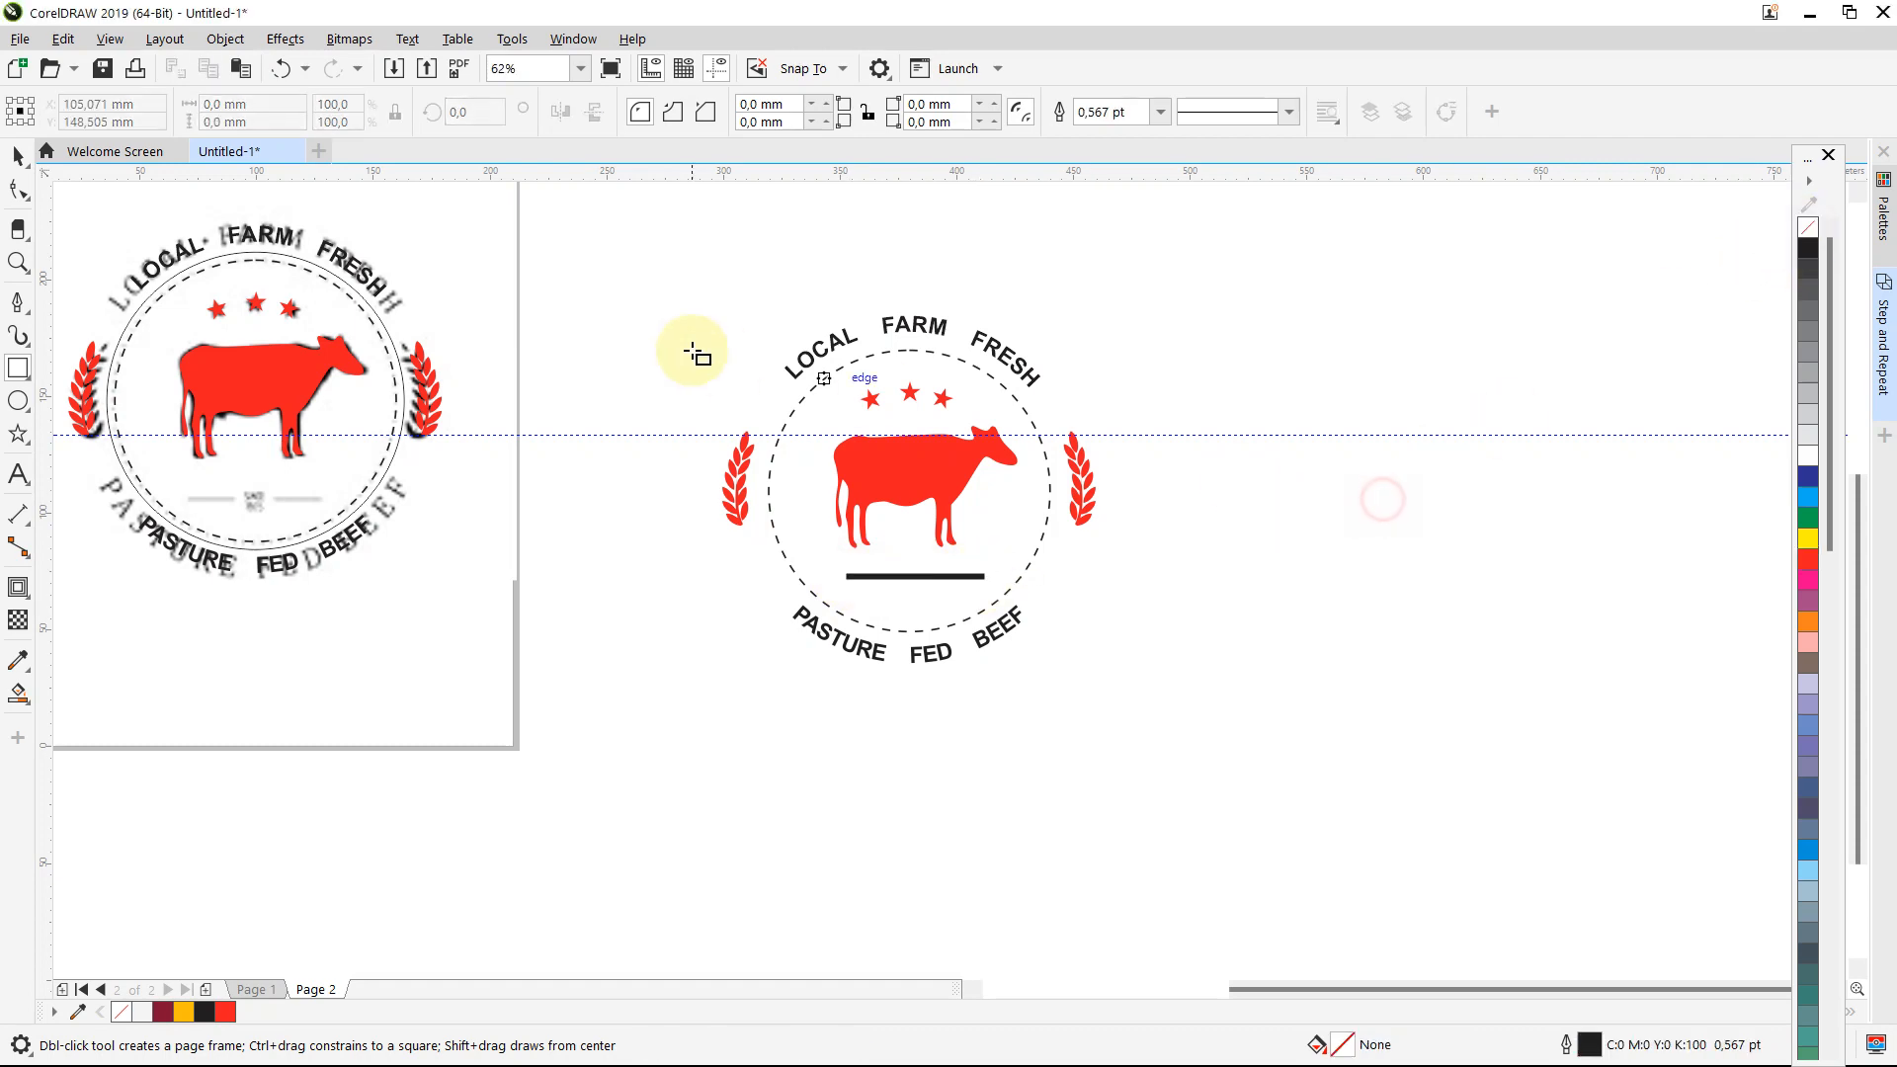
Step: Fill the left wheat ear and the three stars of the duplicated logo with black
{"action": "left_click", "coordinate": [19, 155]}
{"action": "left_click", "coordinate": [728, 462]}
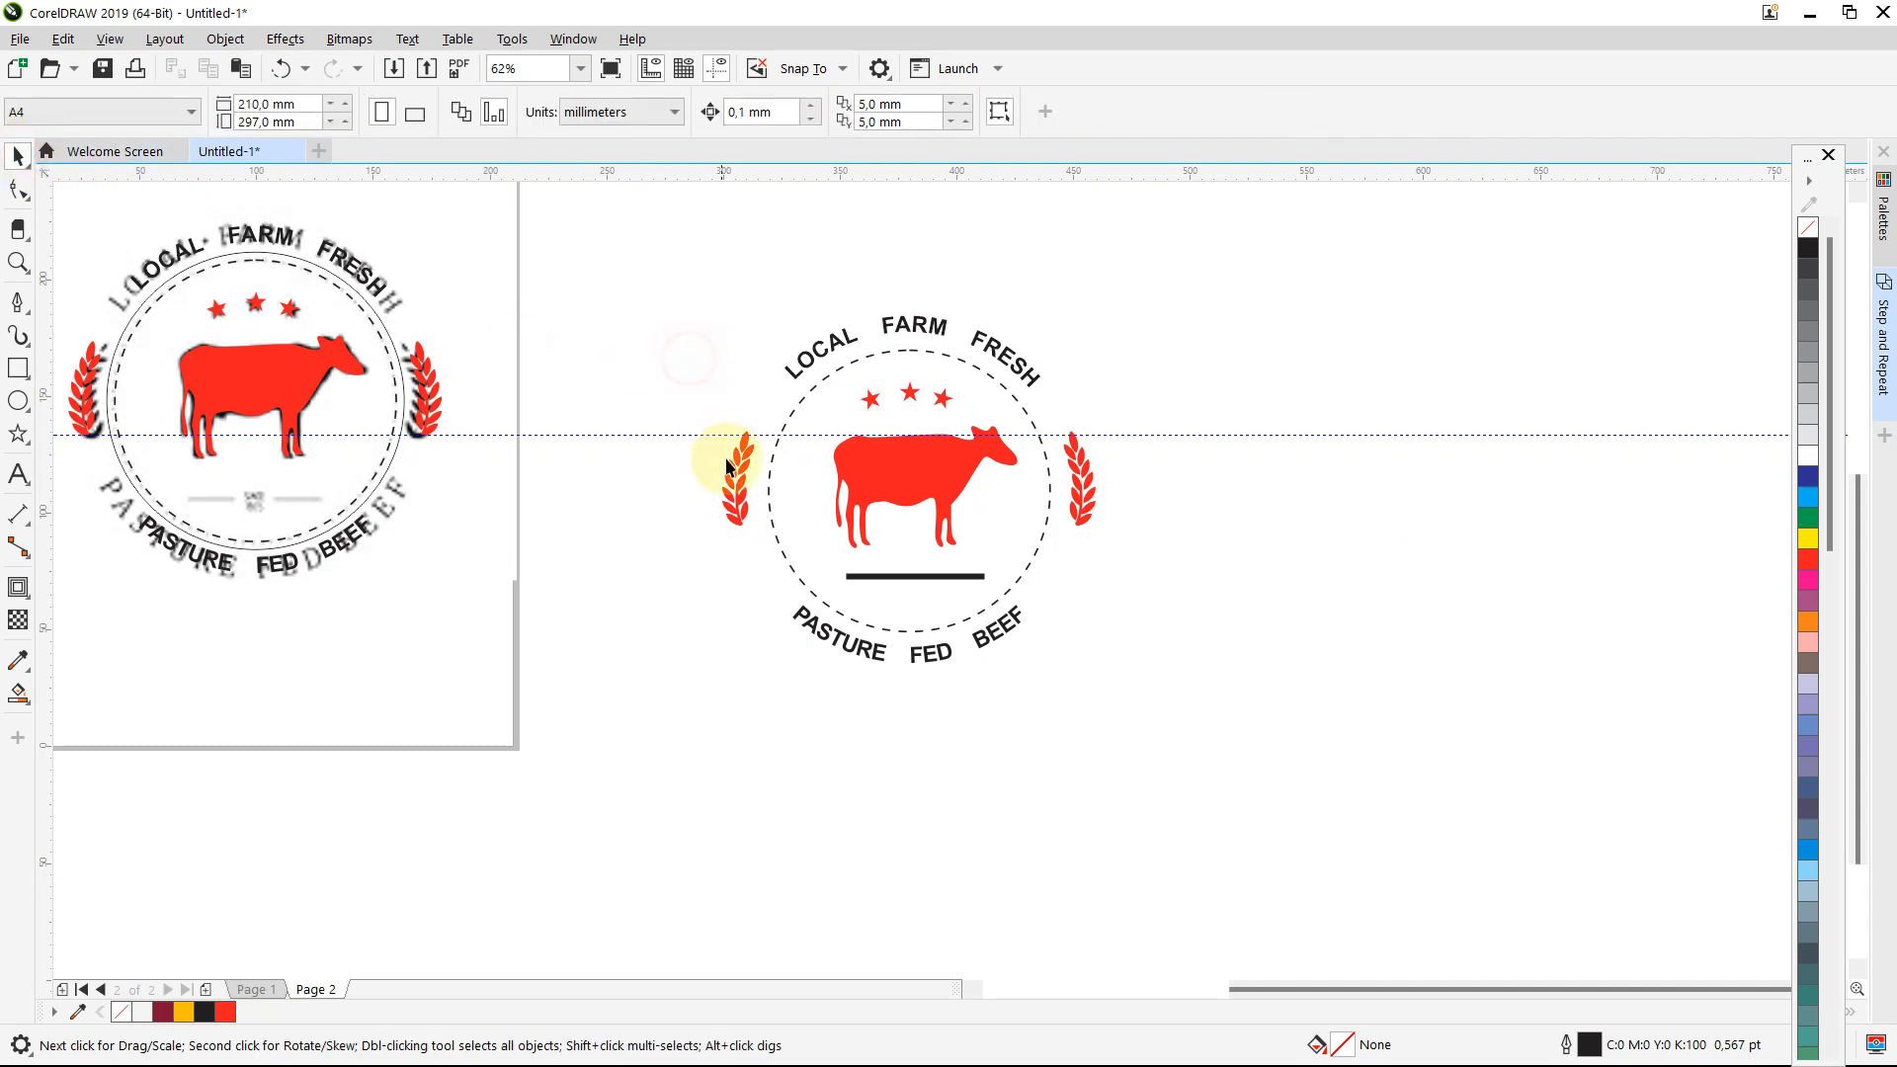
{"action": "left_click", "coordinate": [204, 1012]}
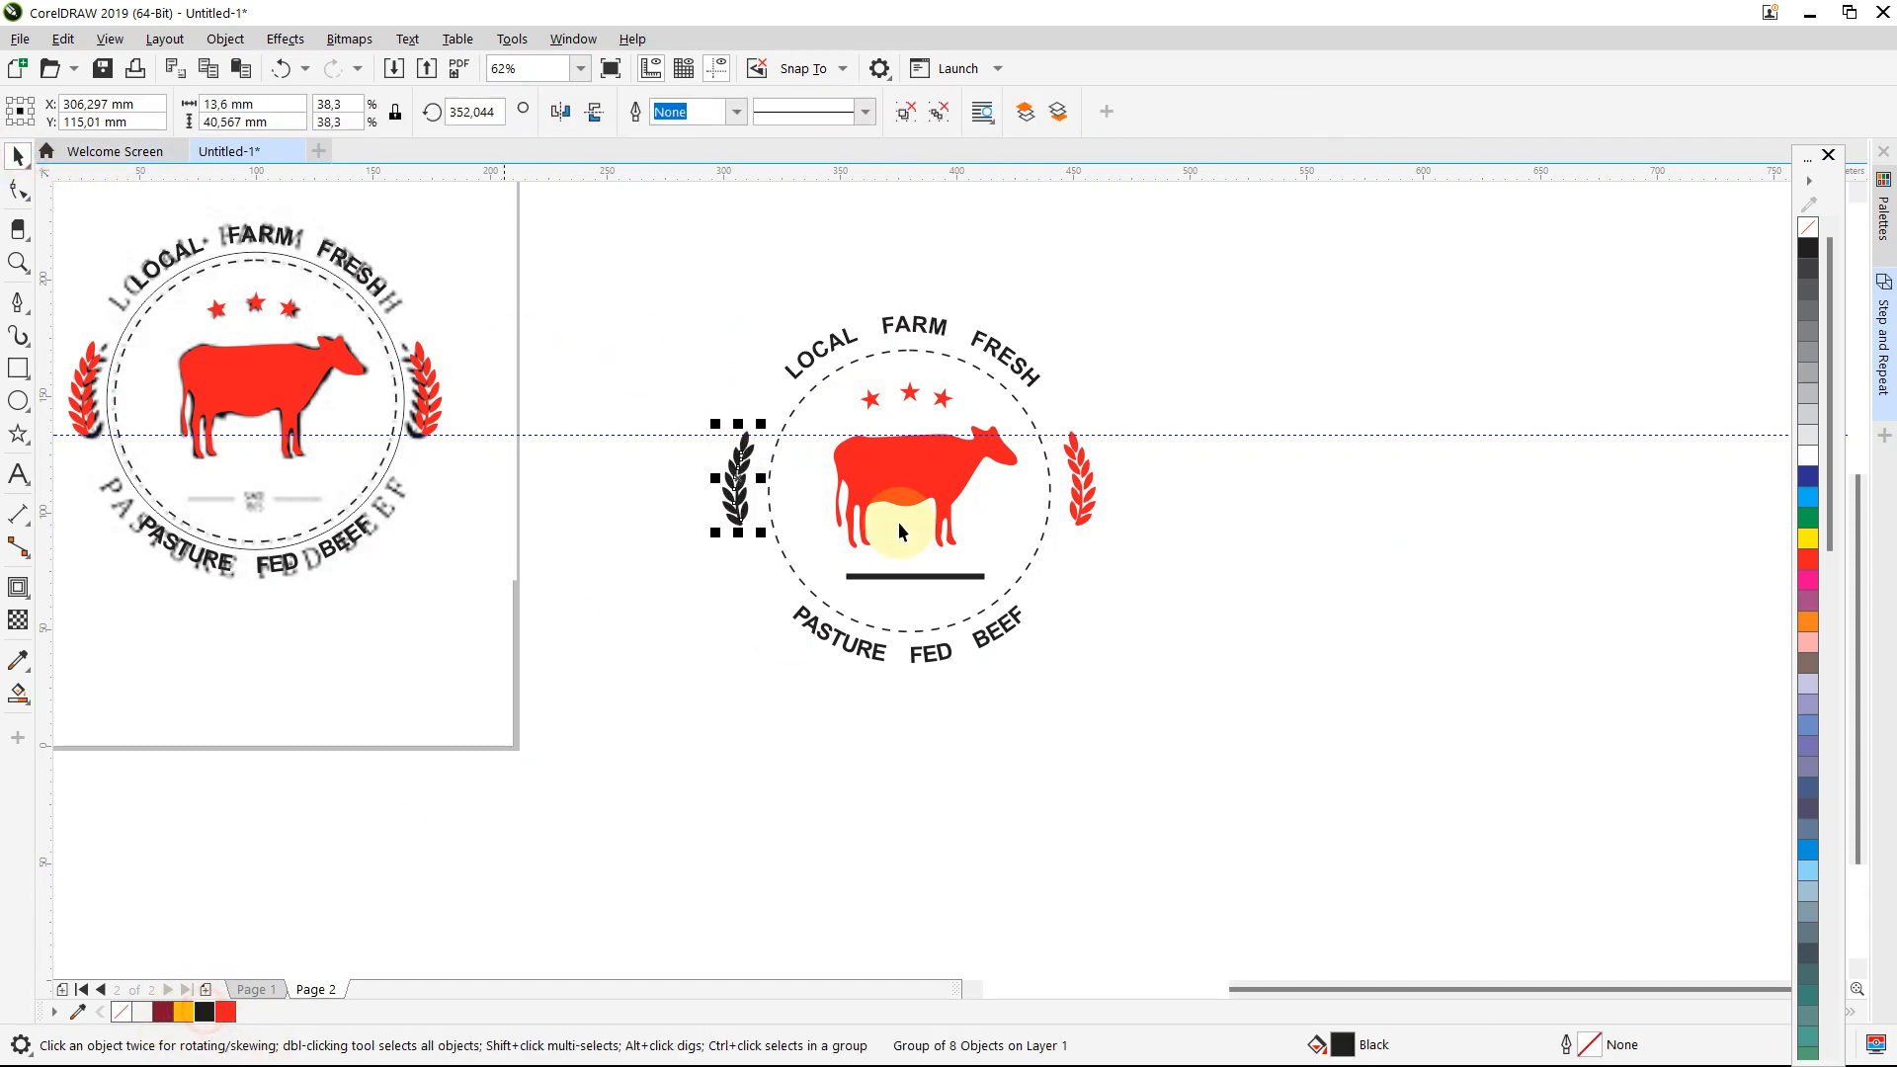
{"action": "left_click", "coordinate": [930, 443]}
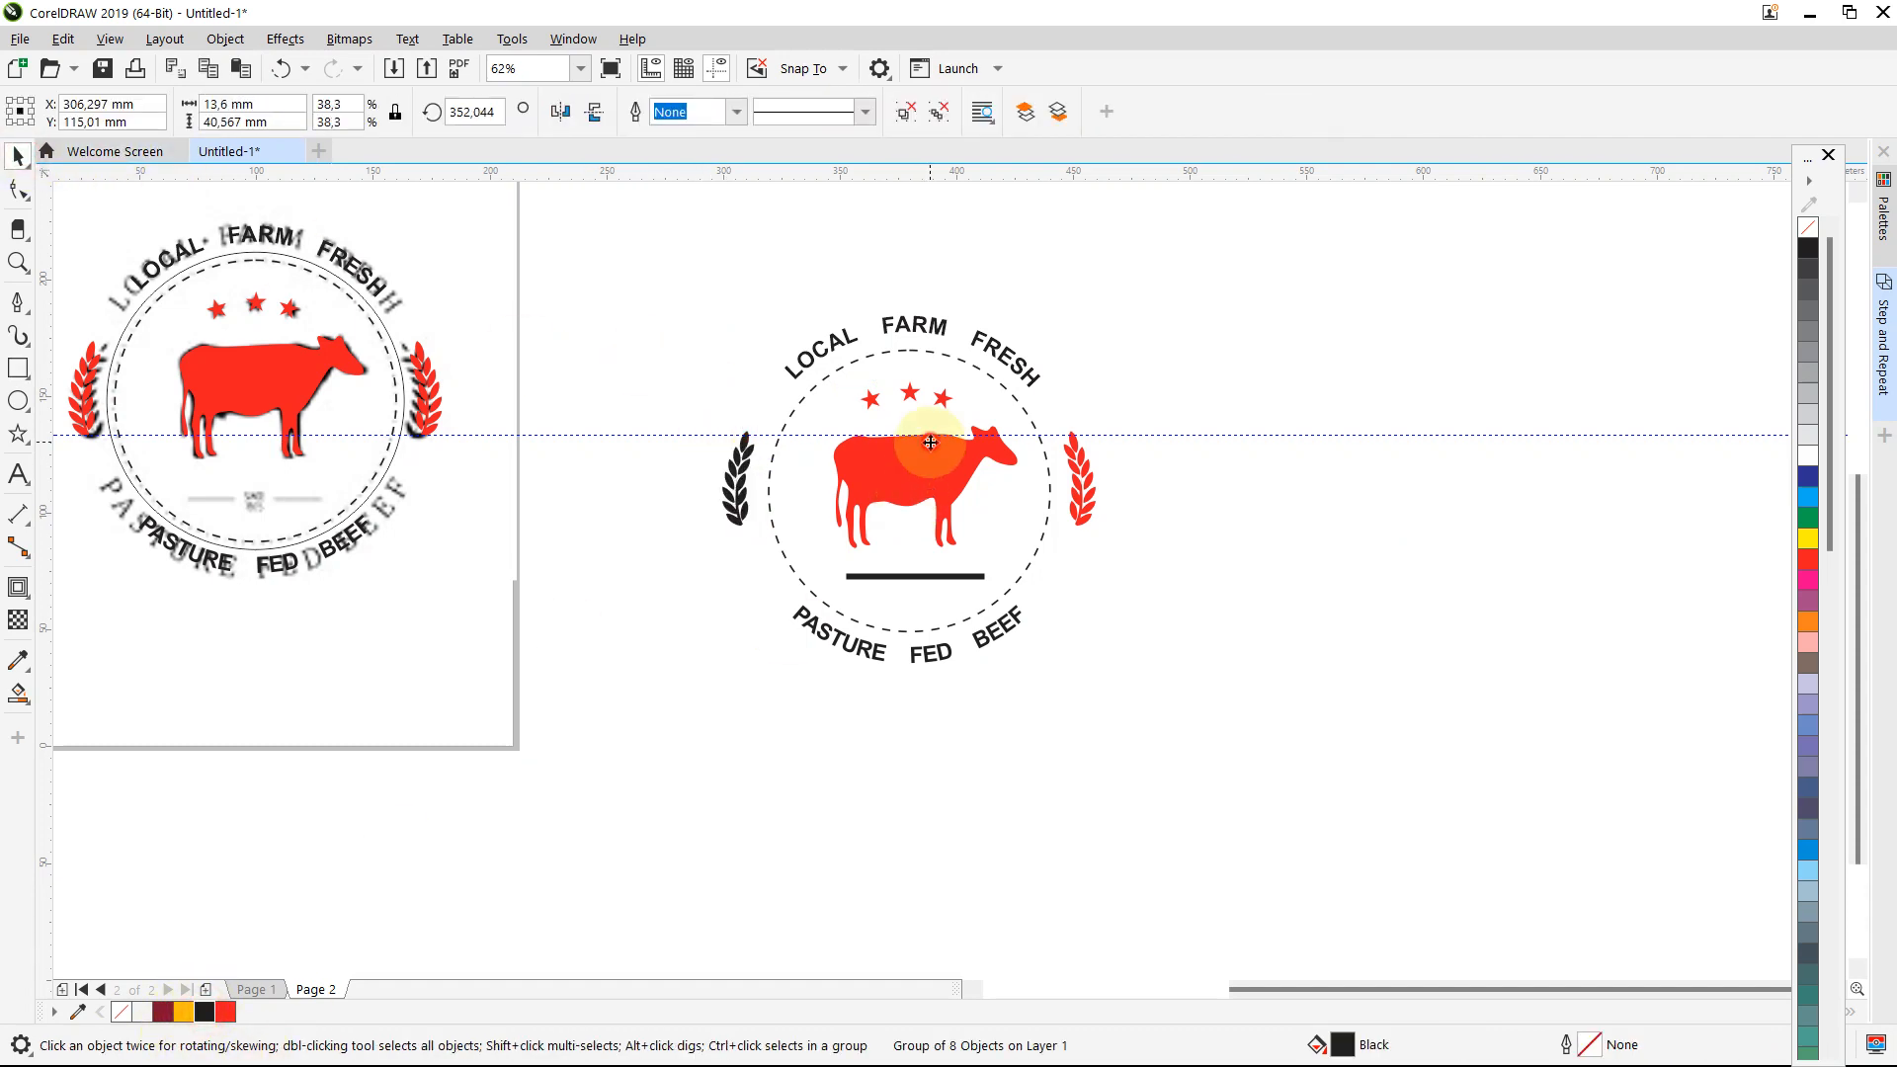
{"action": "left_click", "coordinate": [727, 340]}
{"action": "left_click_drag", "start_coordinate": [680, 351], "coordinate": [1063, 536]}
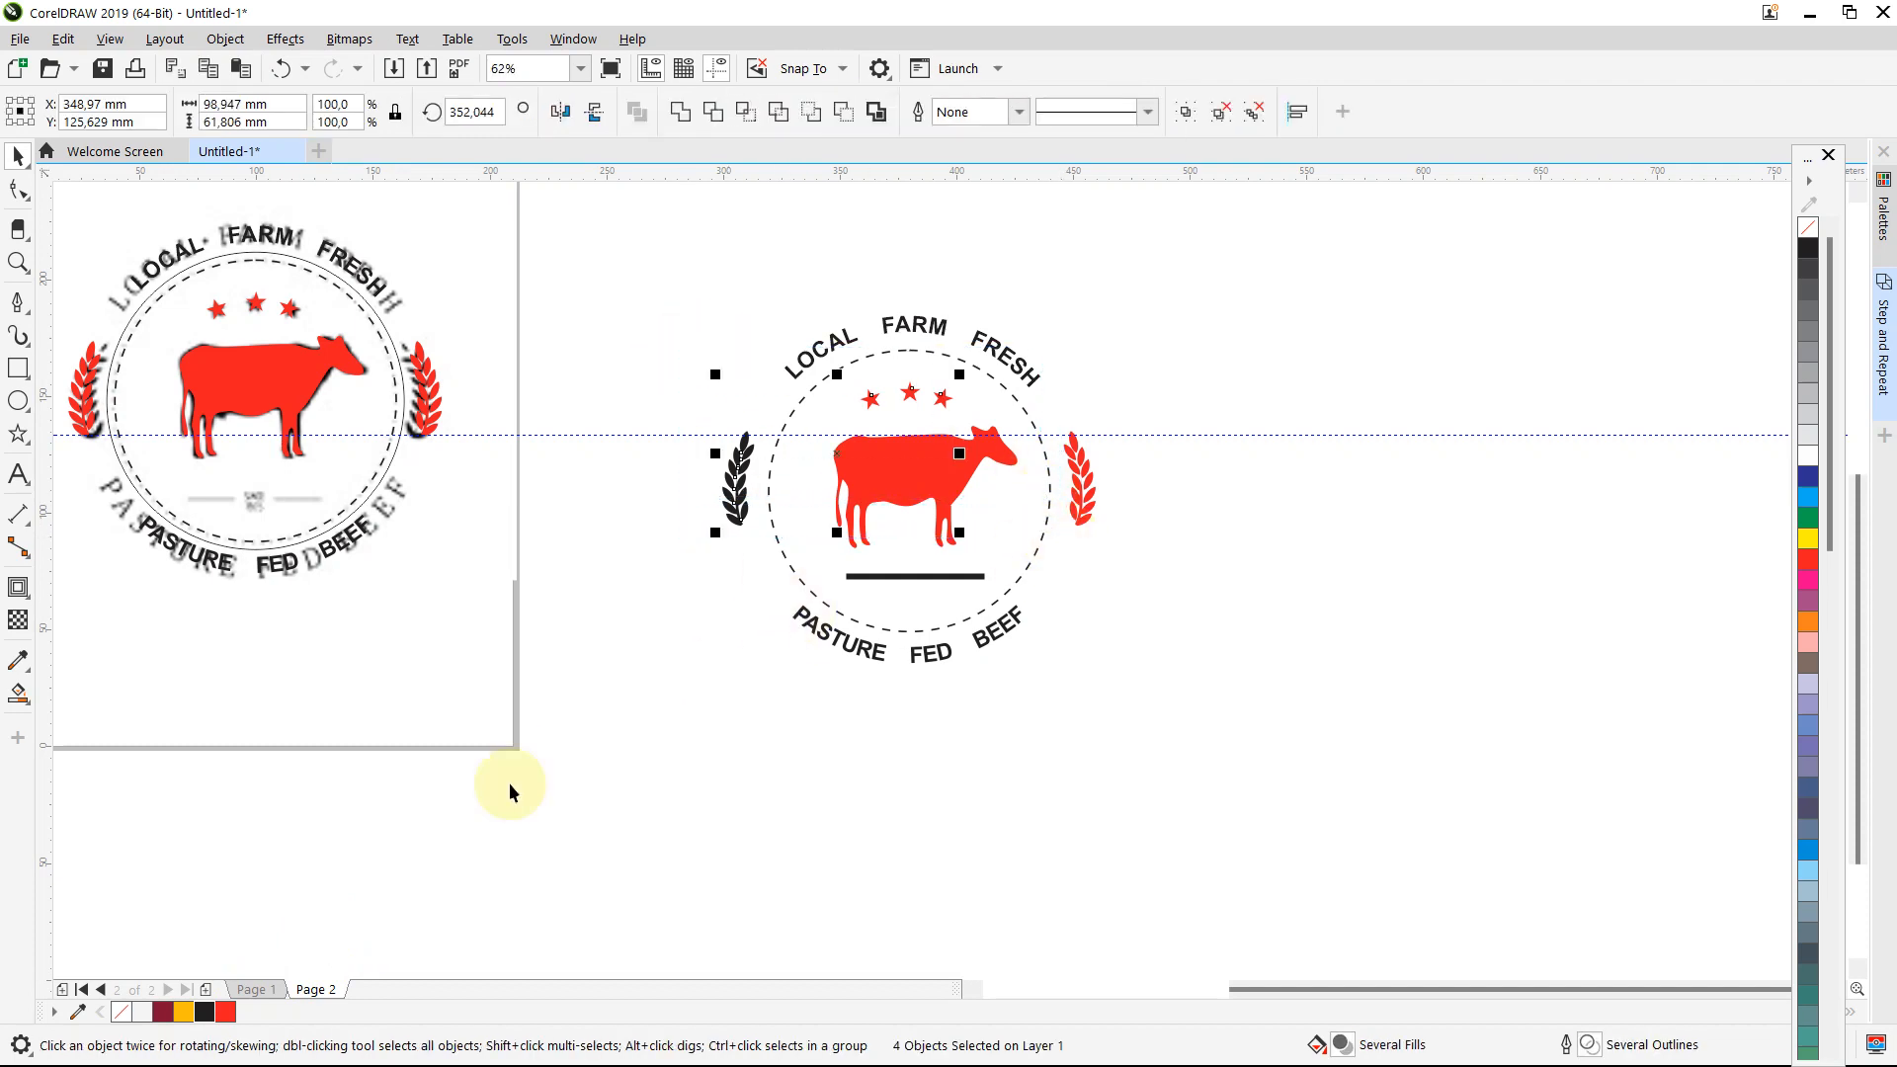
{"action": "left_click", "coordinate": [211, 1012]}
Step: Select the cow in the duplicated logo along with the stars and upper text, and fill them black
{"action": "left_click_drag", "start_coordinate": [1257, 334], "coordinate": [1027, 544]}
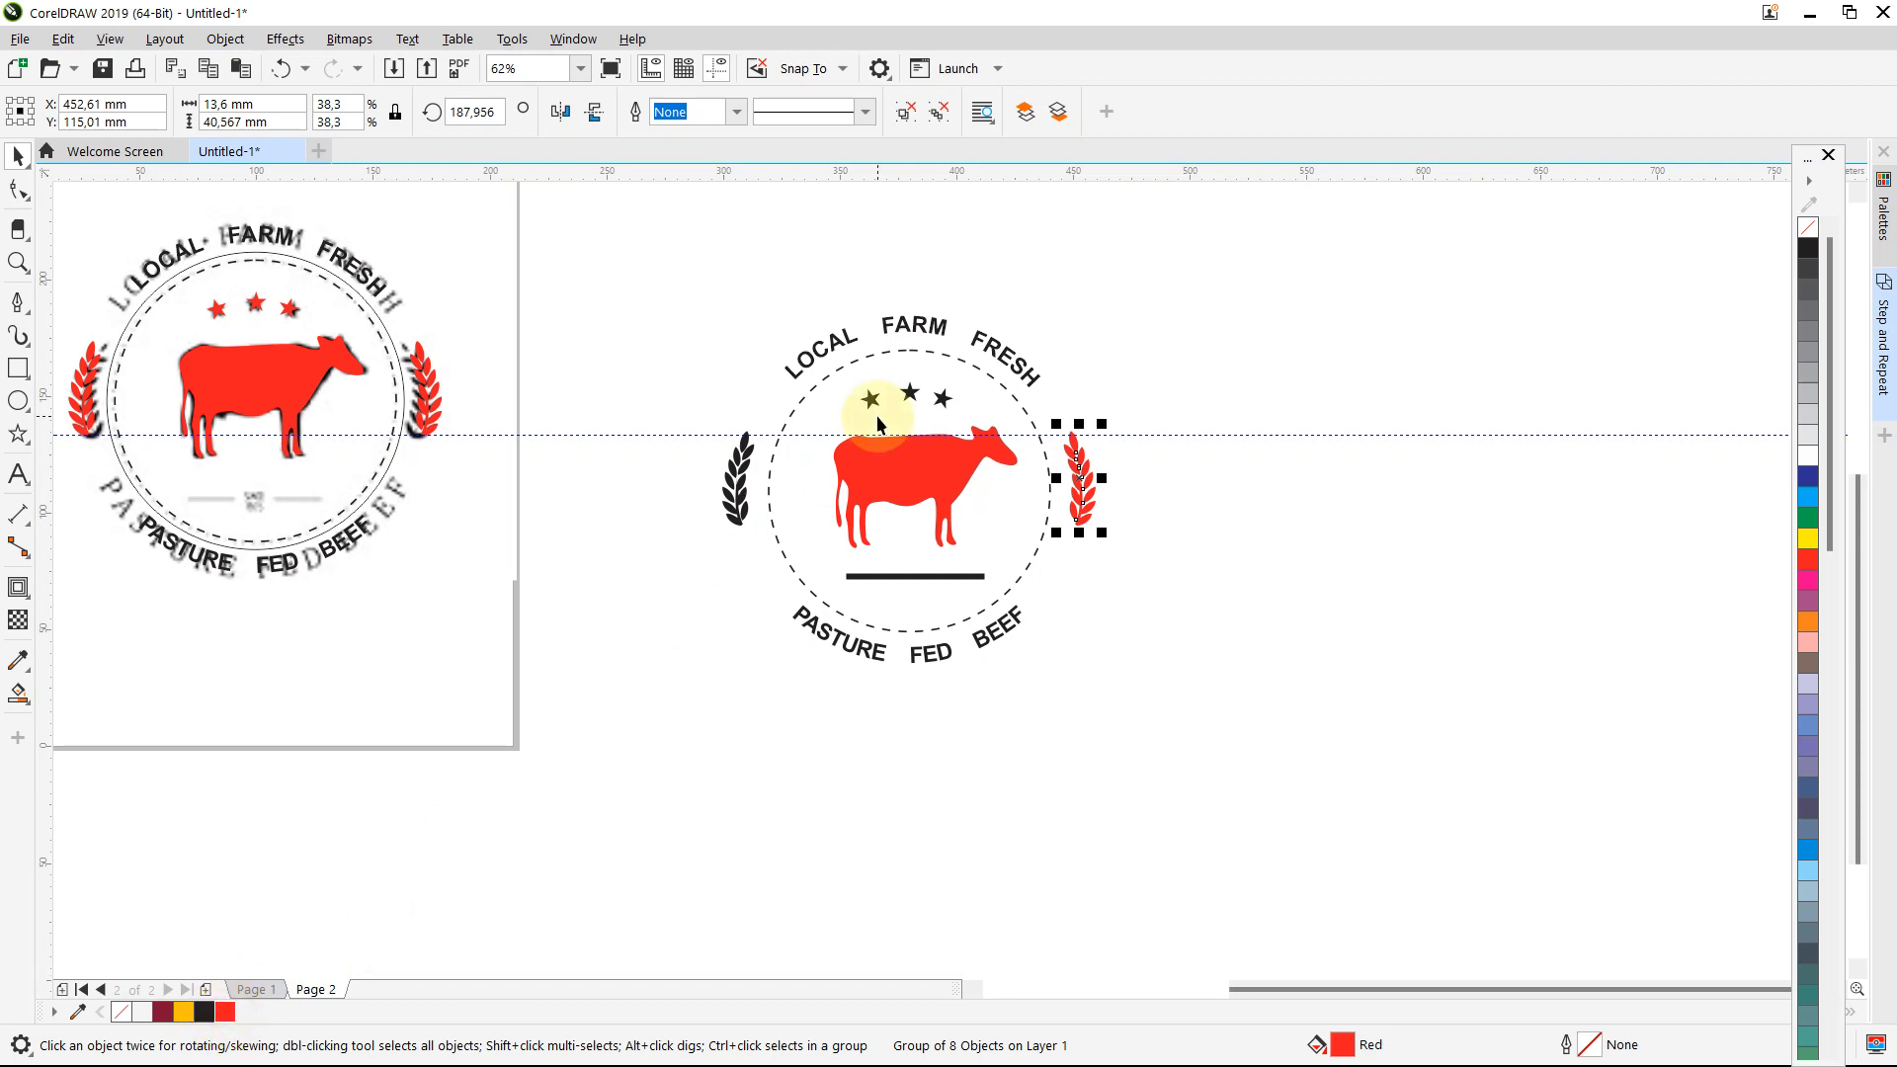
{"action": "left_click", "coordinate": [870, 458]}
{"action": "left_click", "coordinate": [892, 471]}
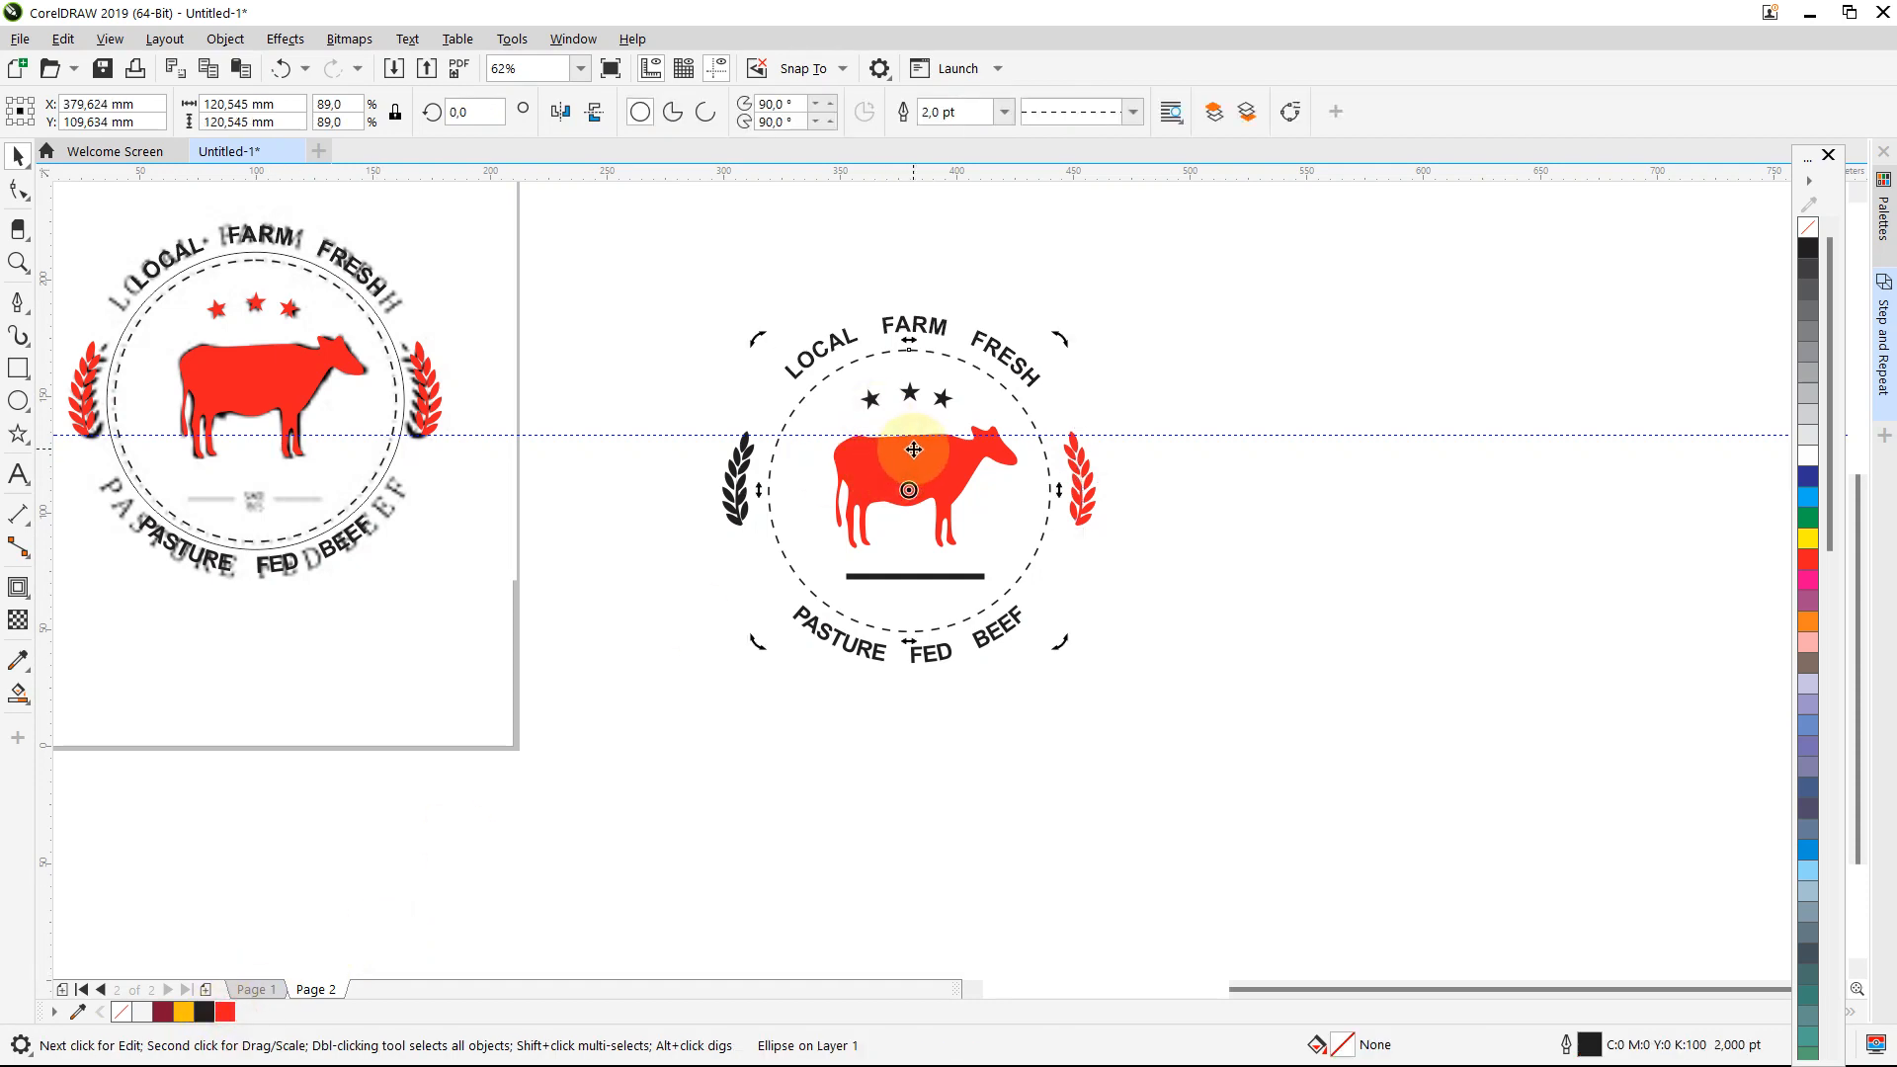
{"action": "left_click", "coordinate": [913, 457]}
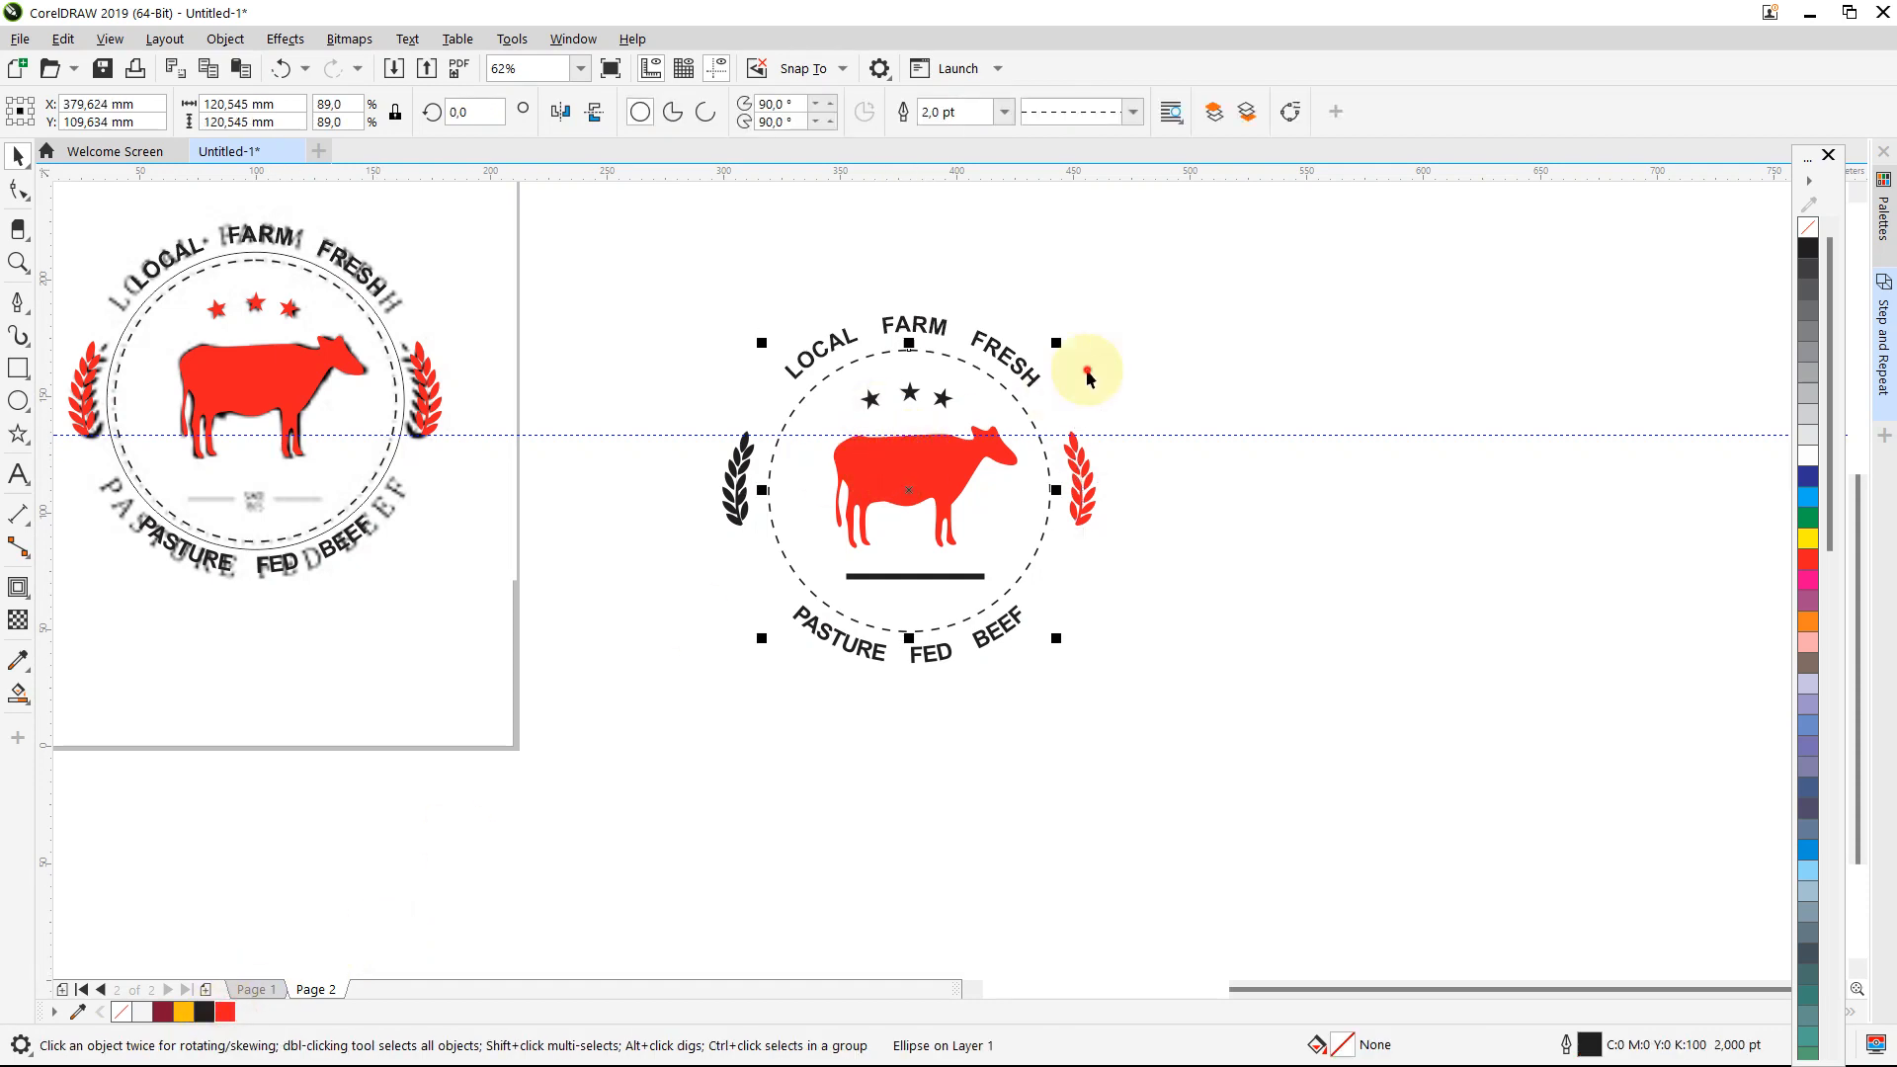
{"action": "left_click_drag", "start_coordinate": [1084, 220], "coordinate": [745, 554]}
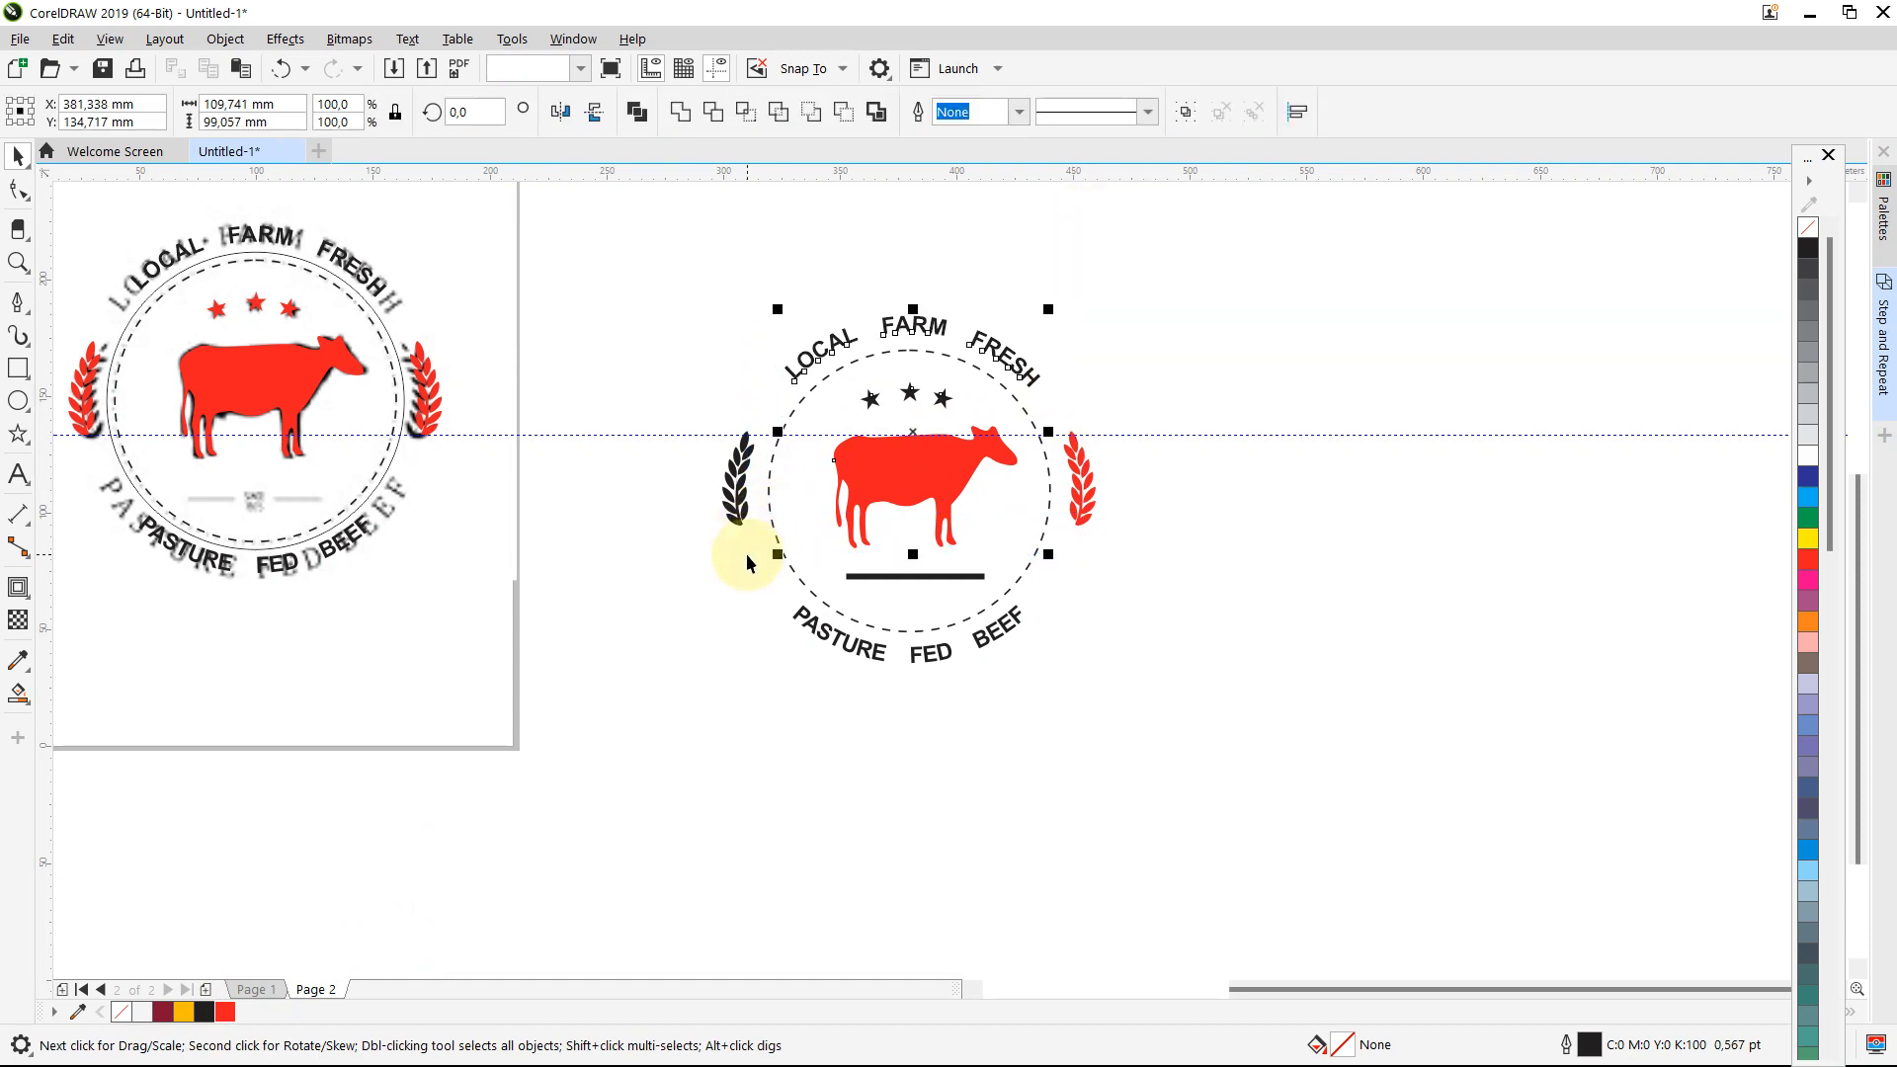
{"action": "left_click", "coordinate": [205, 1014]}
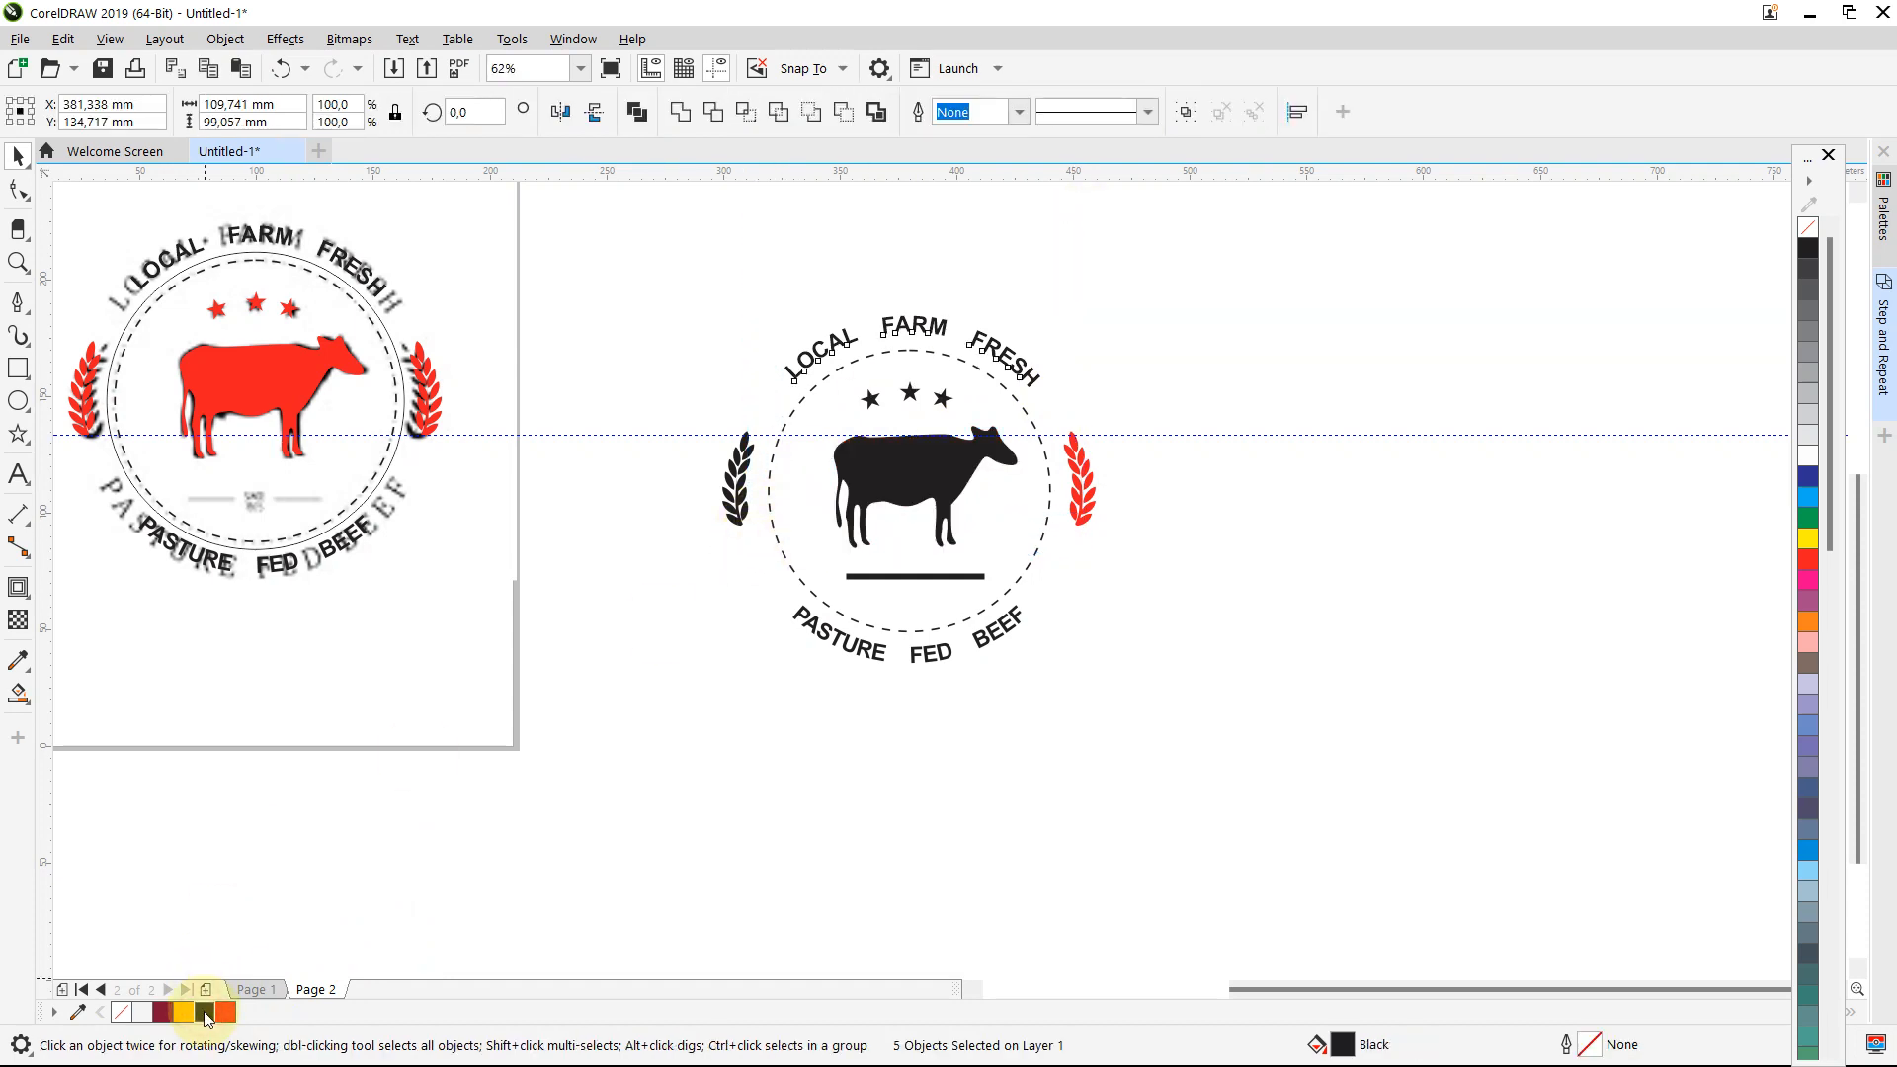
Step: Fill the right wheat ear of the duplicated logo with black and clear the selection
{"action": "left_click_drag", "start_coordinate": [1020, 584], "coordinate": [1021, 585]}
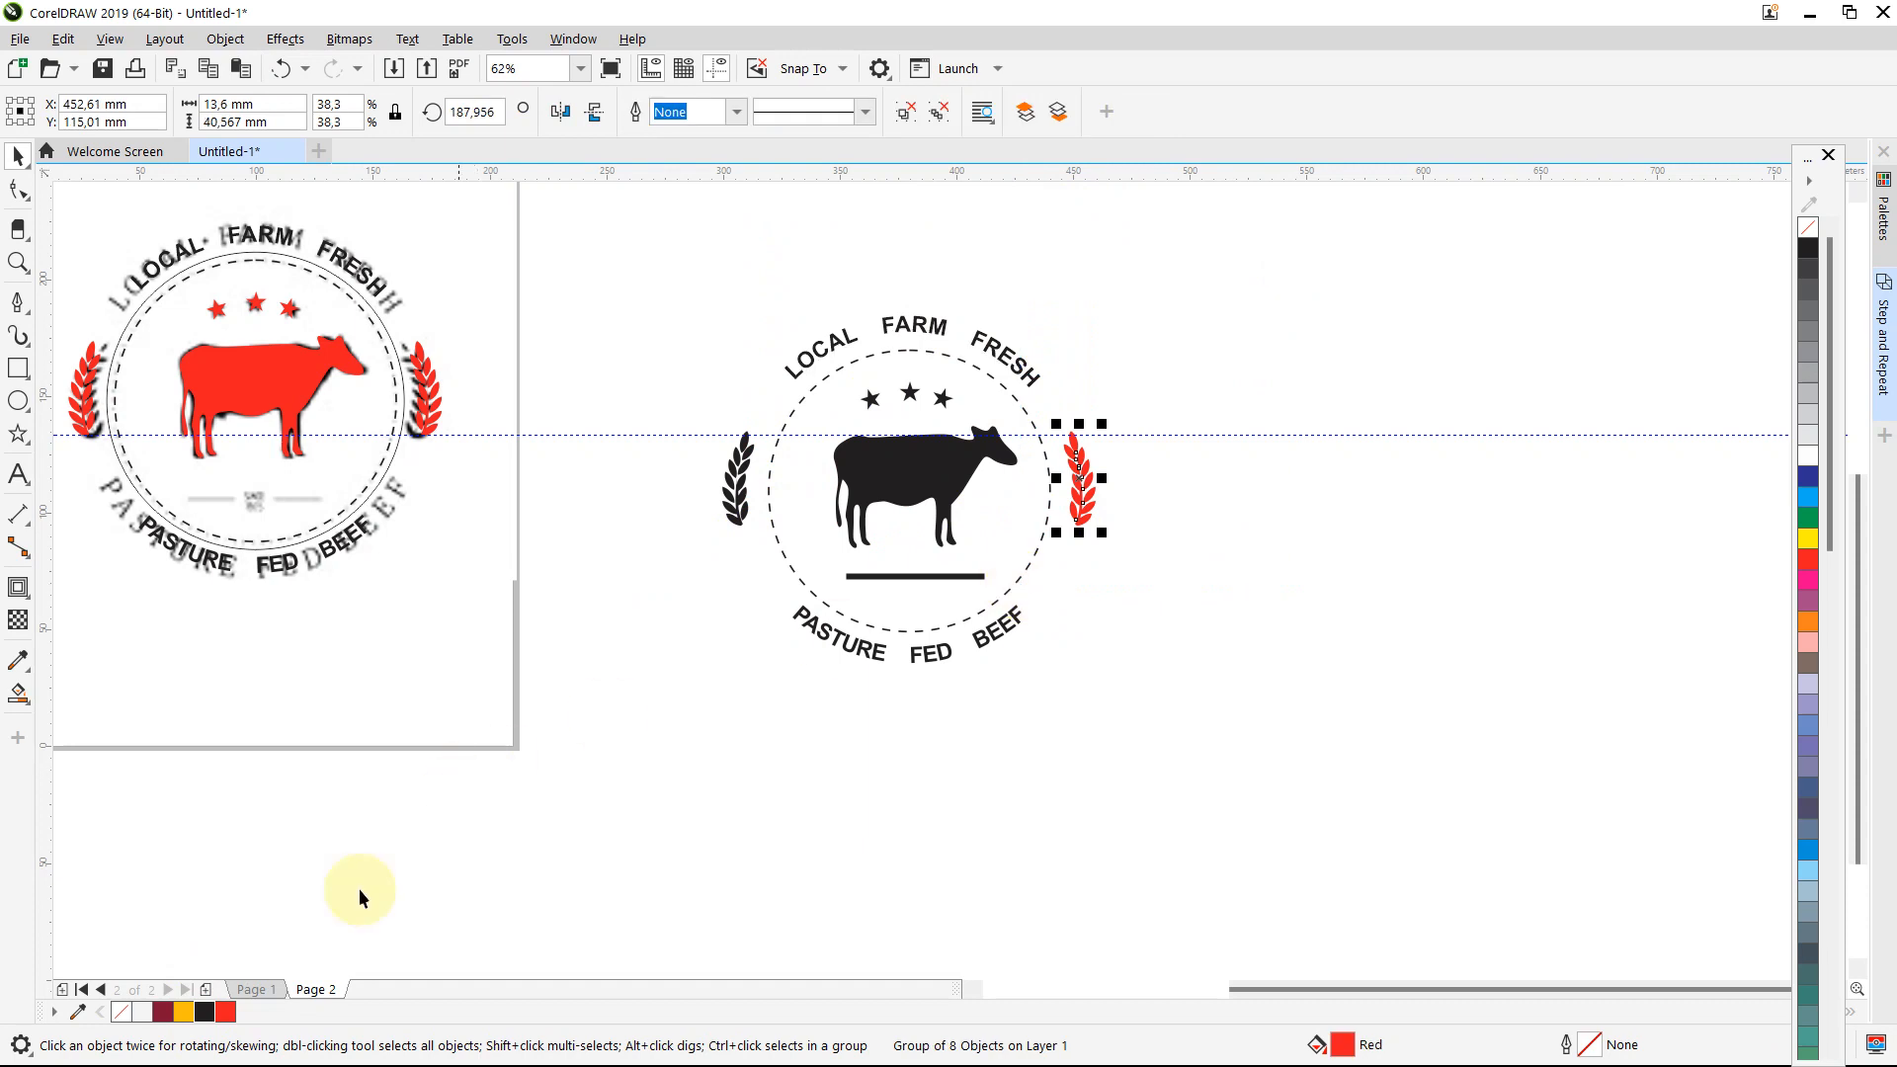
{"action": "left_click", "coordinate": [204, 1012]}
{"action": "left_click", "coordinate": [719, 774]}
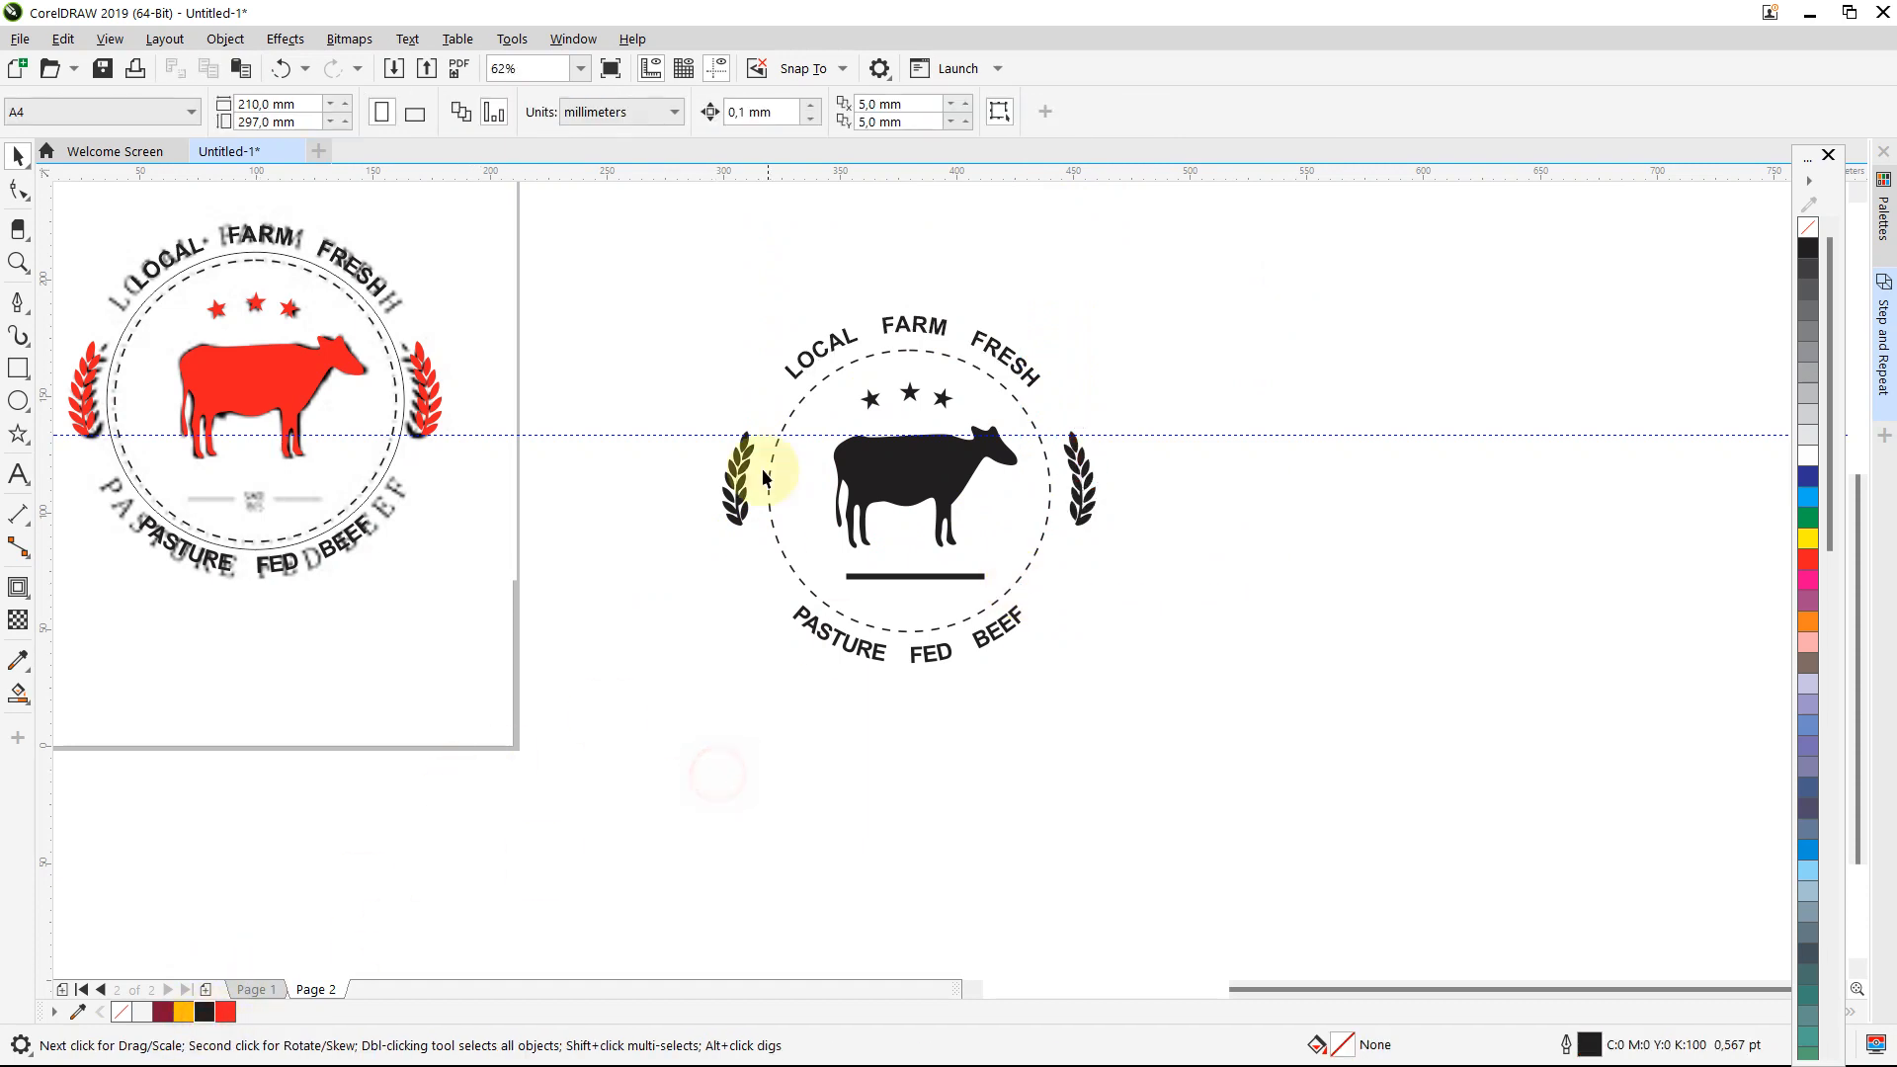
{"action": "left_click", "coordinate": [678, 435]}
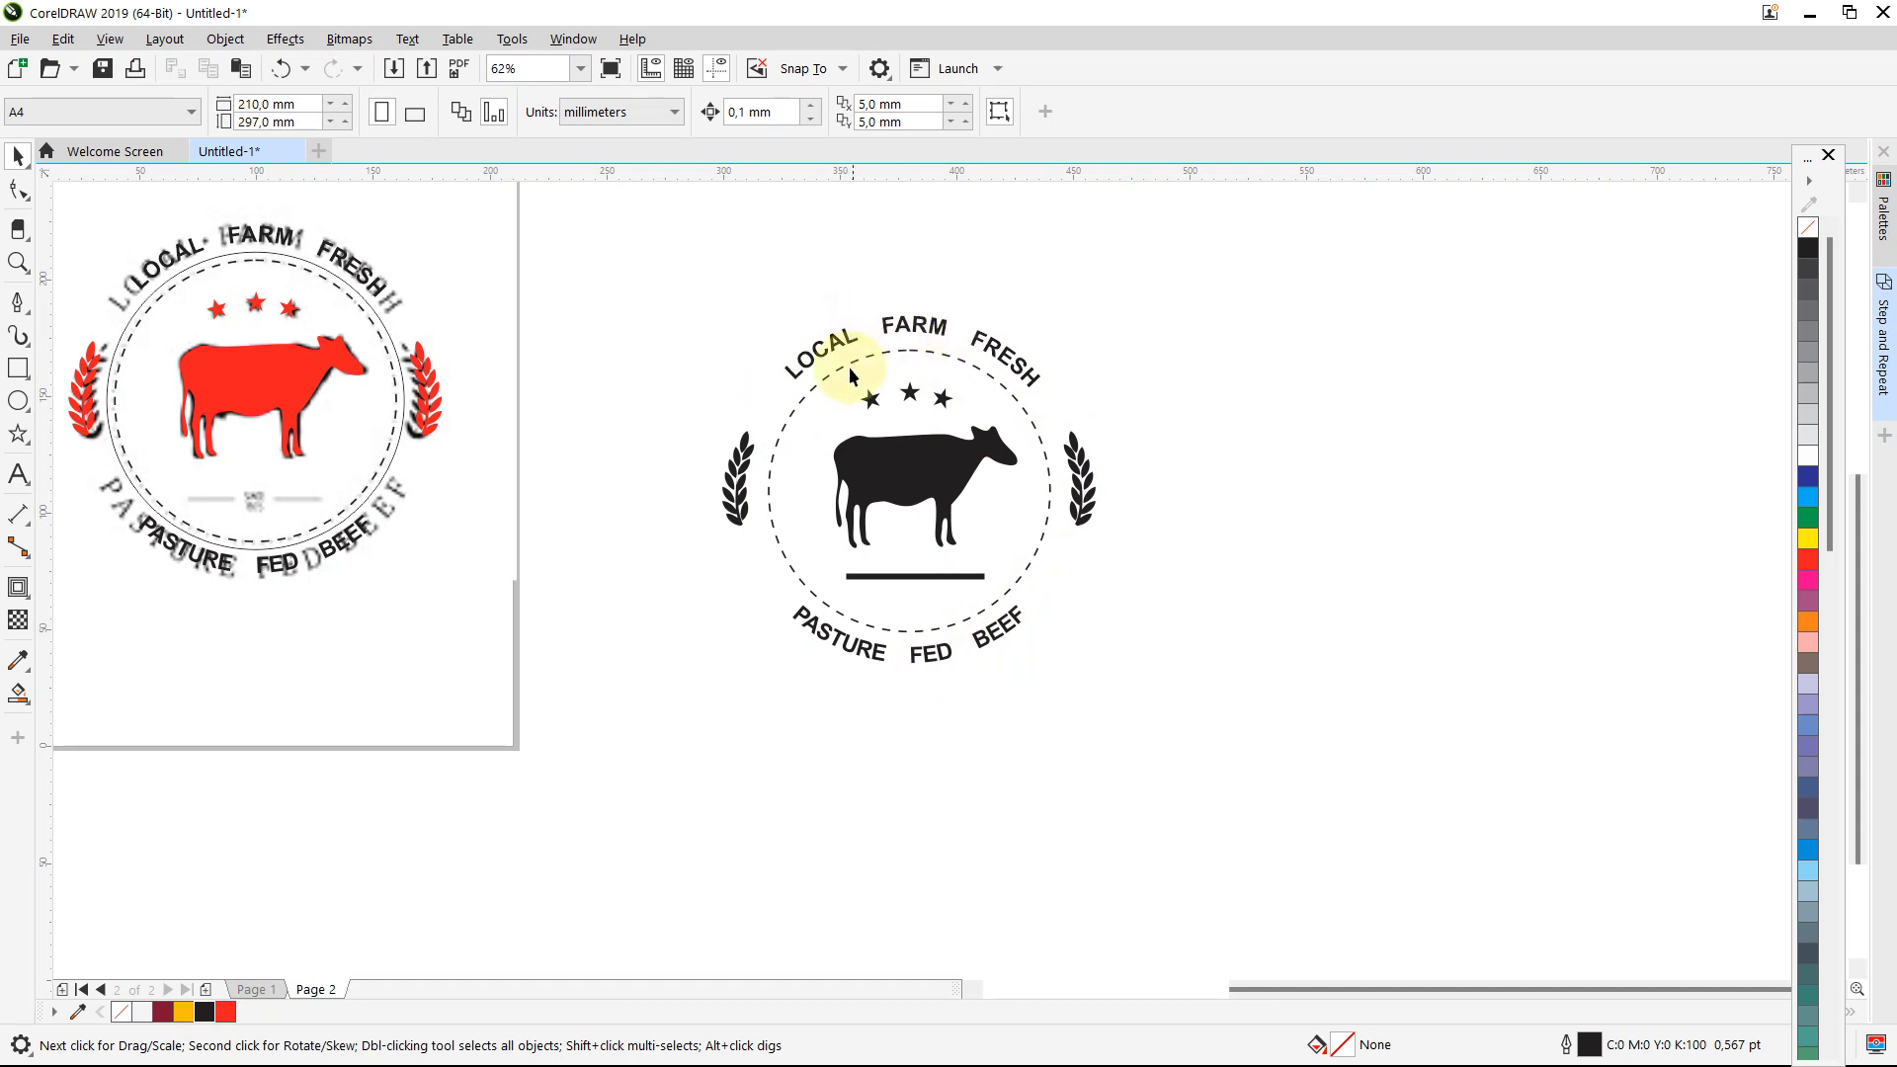
Step: Insert the filler letters HJKJKJKJKJKJ after LOCAL in the curved upper text of the black logo copy
{"action": "left_click", "coordinate": [18, 476]}
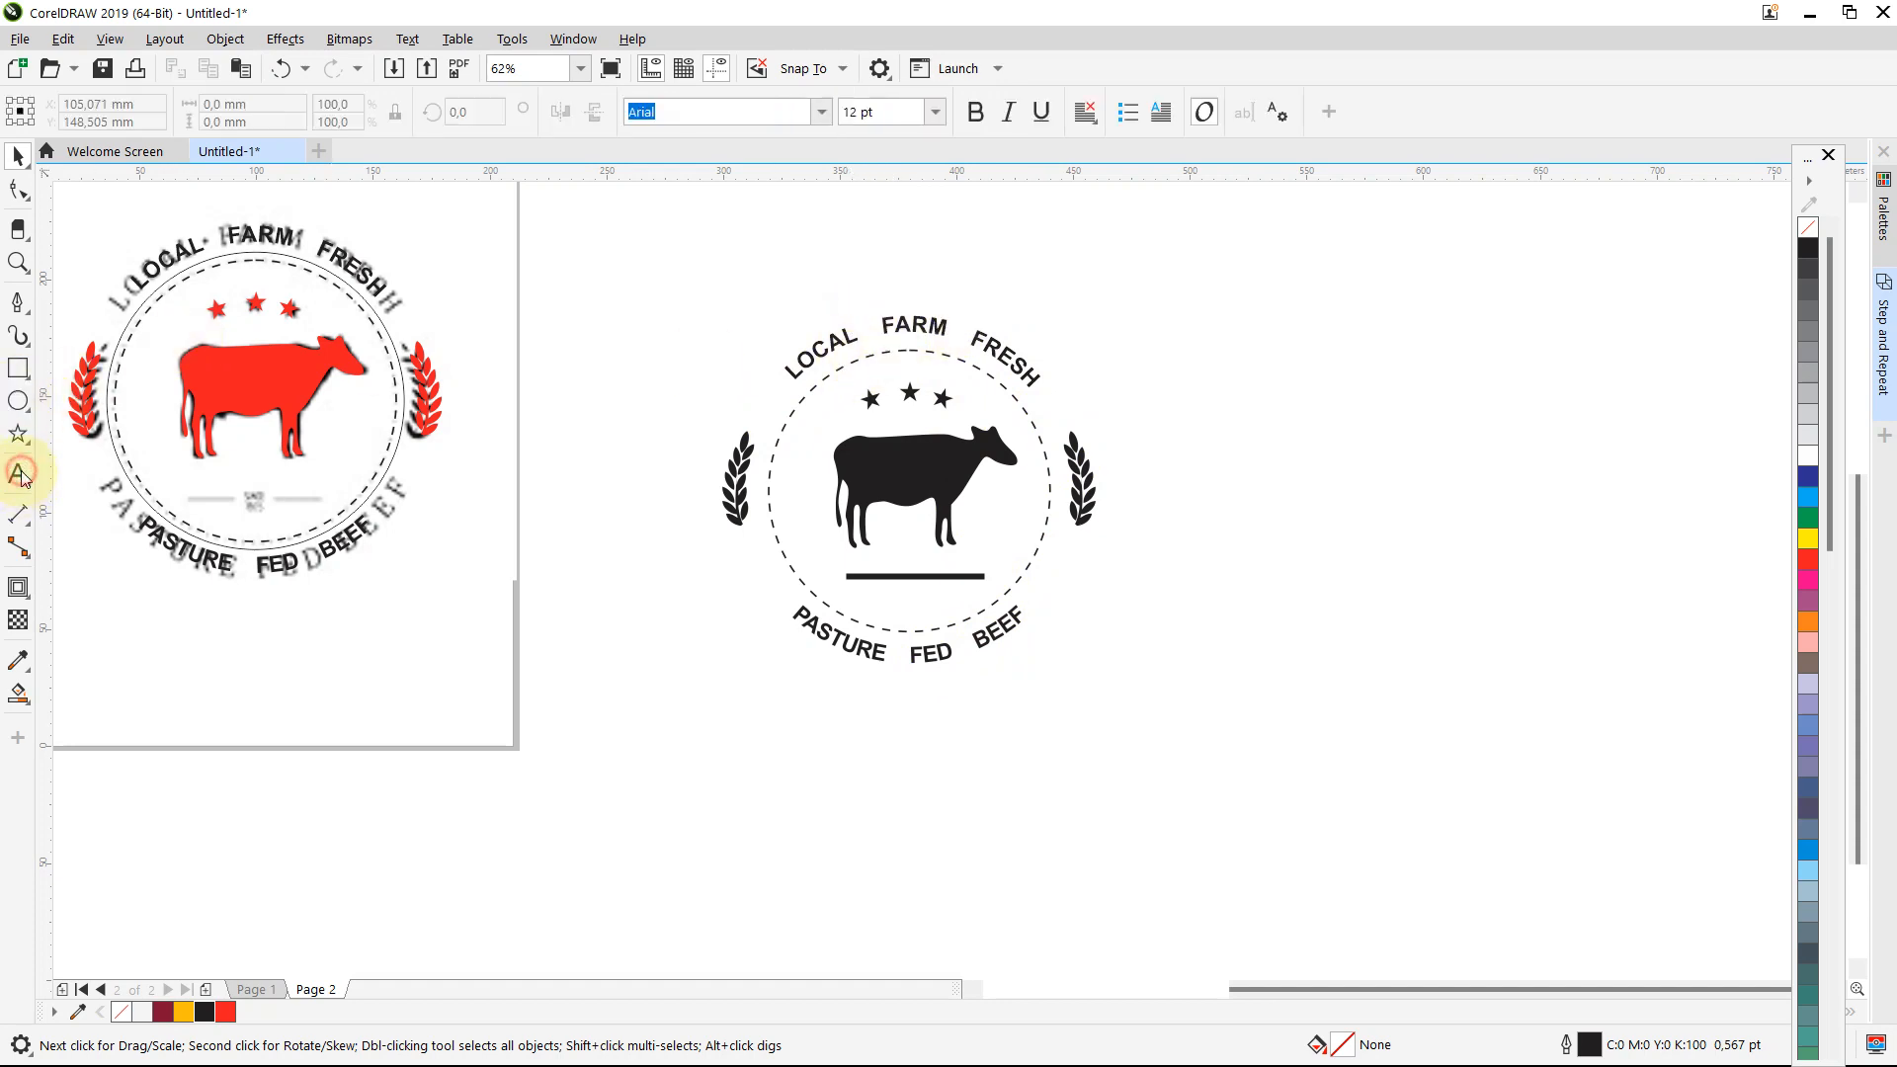
{"action": "left_click", "coordinate": [855, 348]}
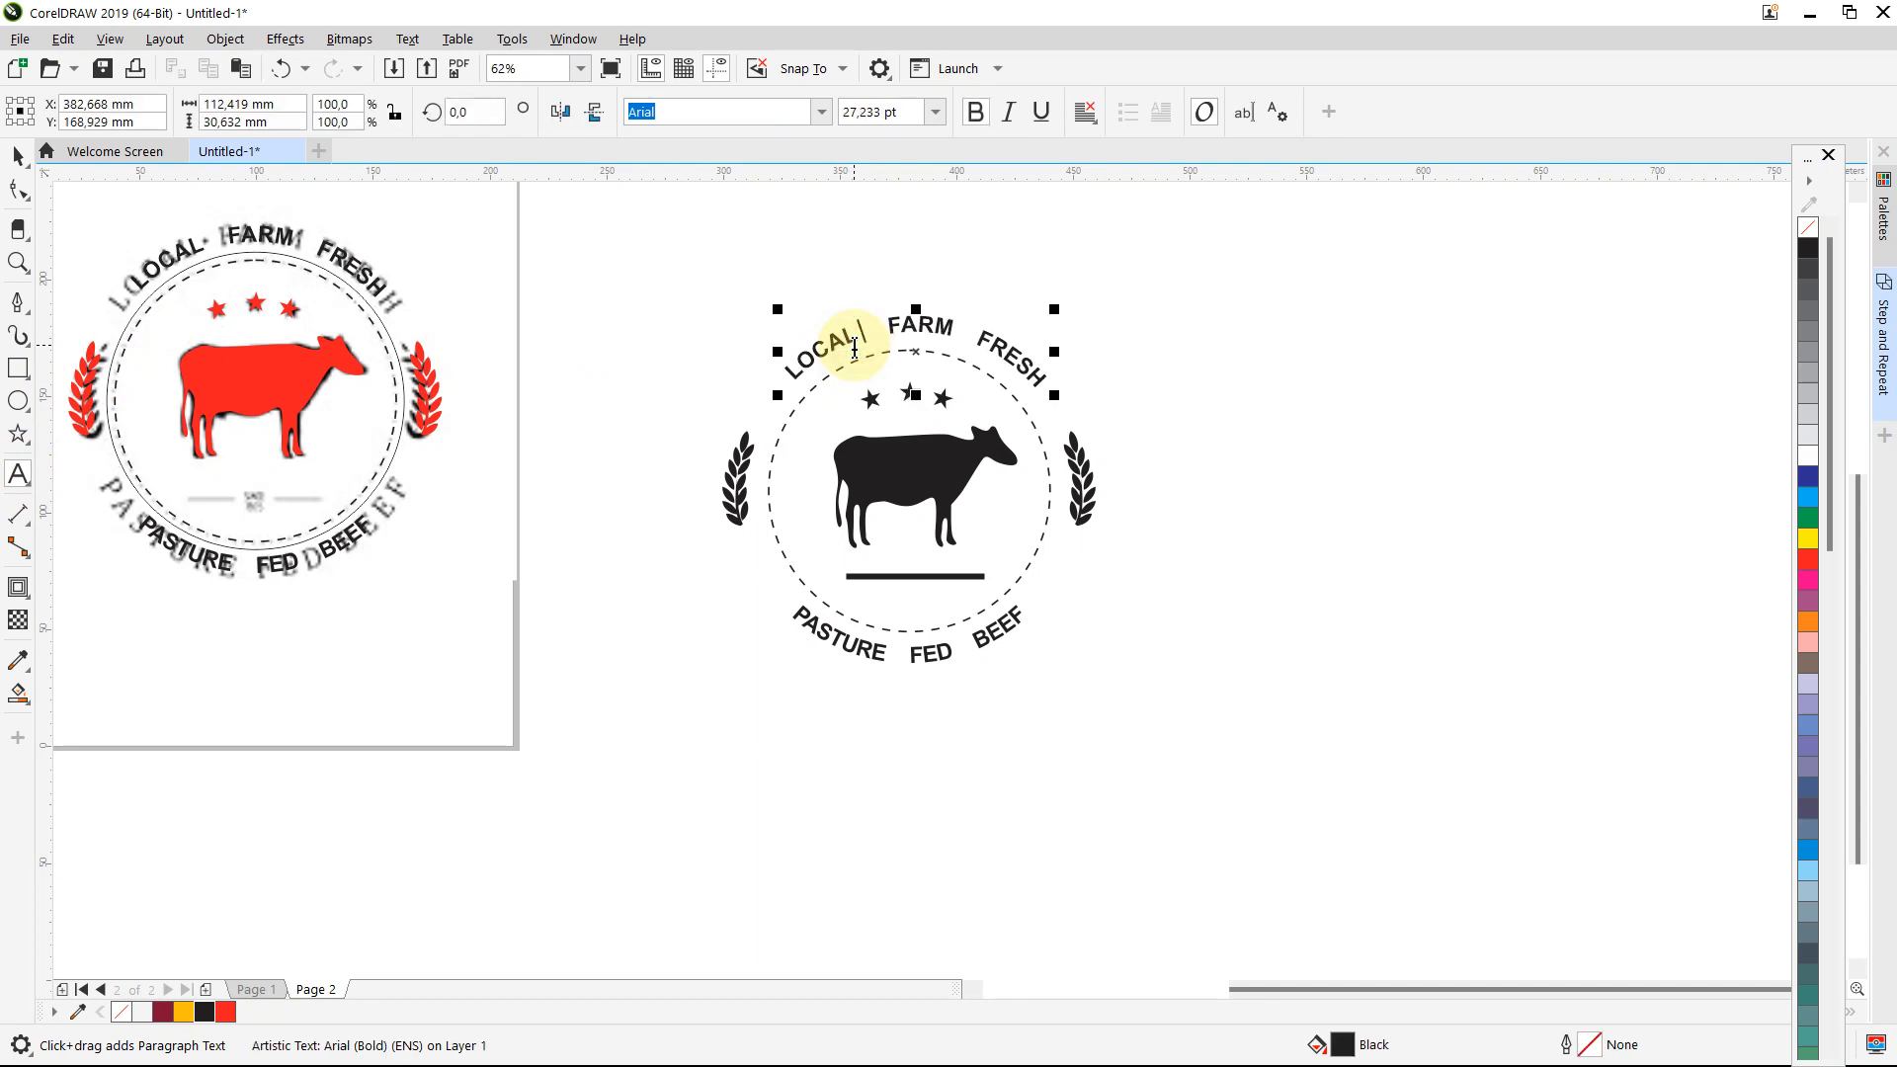
{"action": "type", "text": "HJK"}
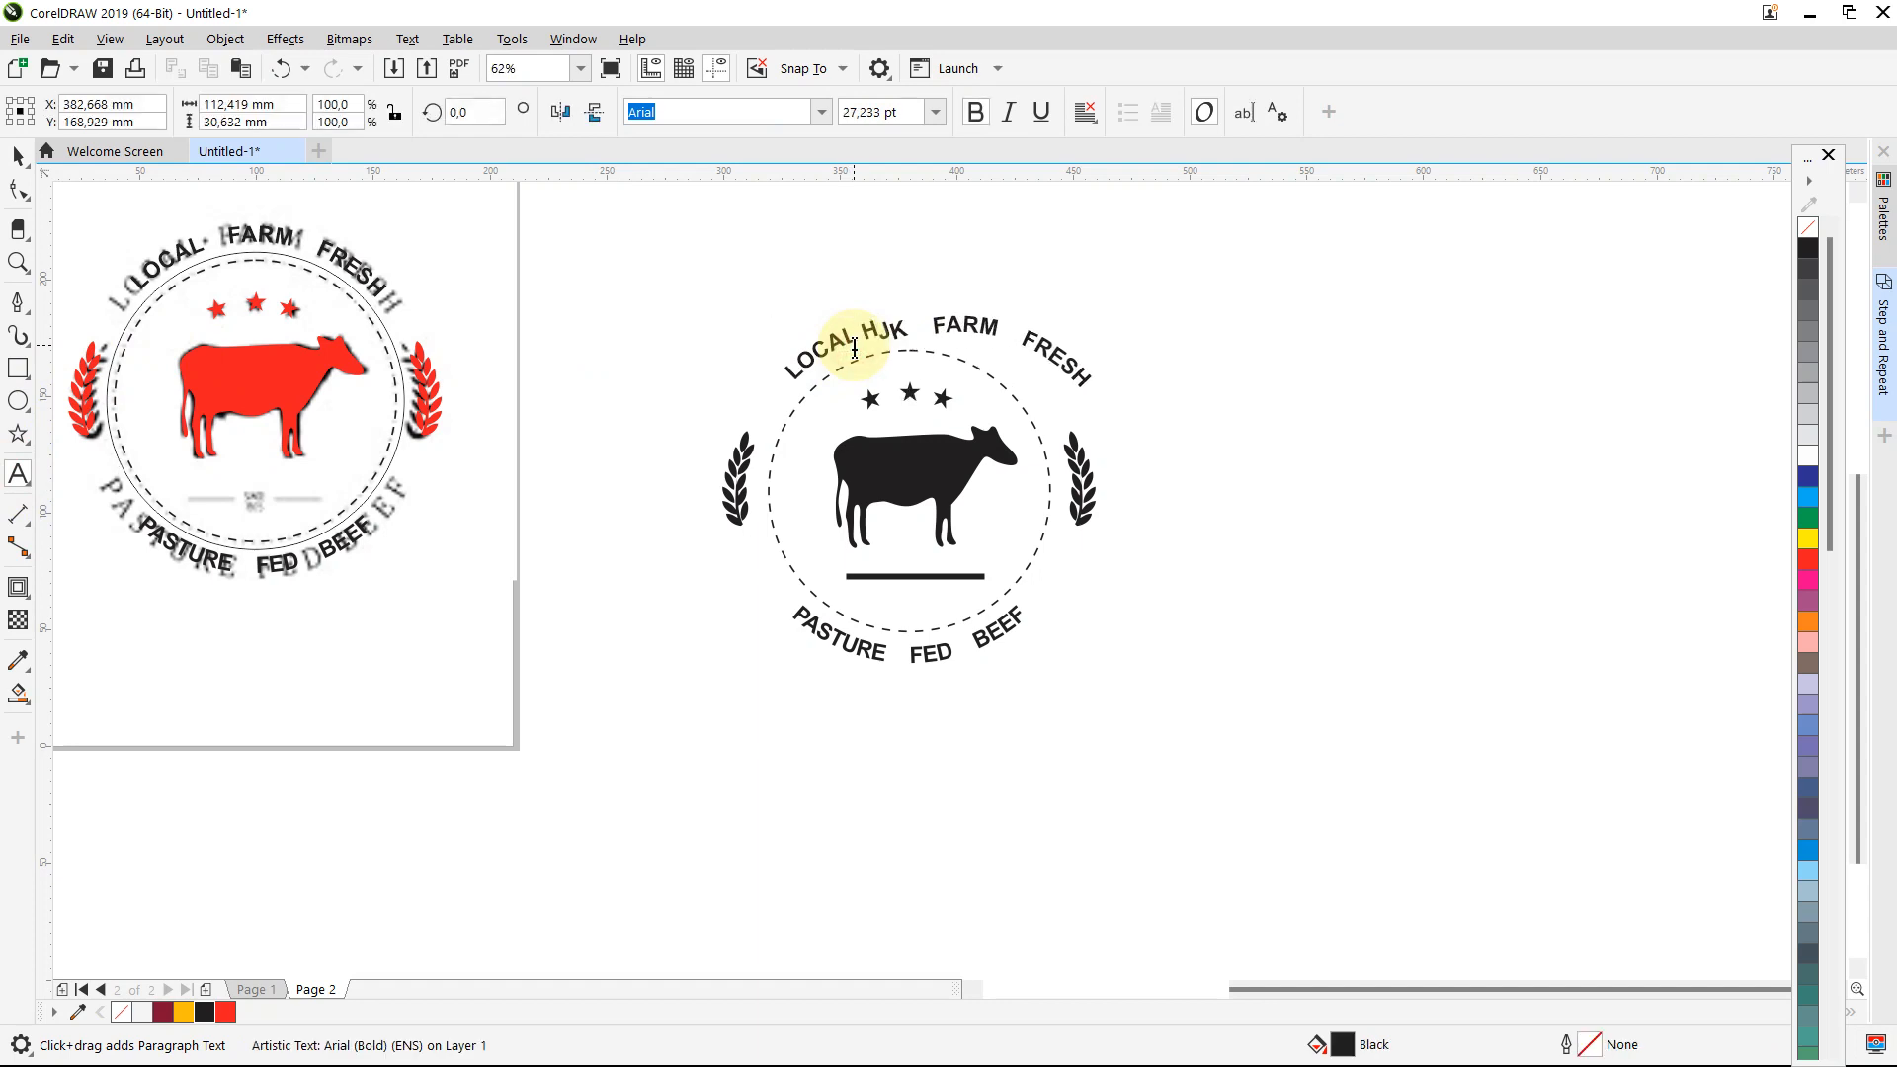
{"action": "type", "text": "JKJKJKJKJ"}
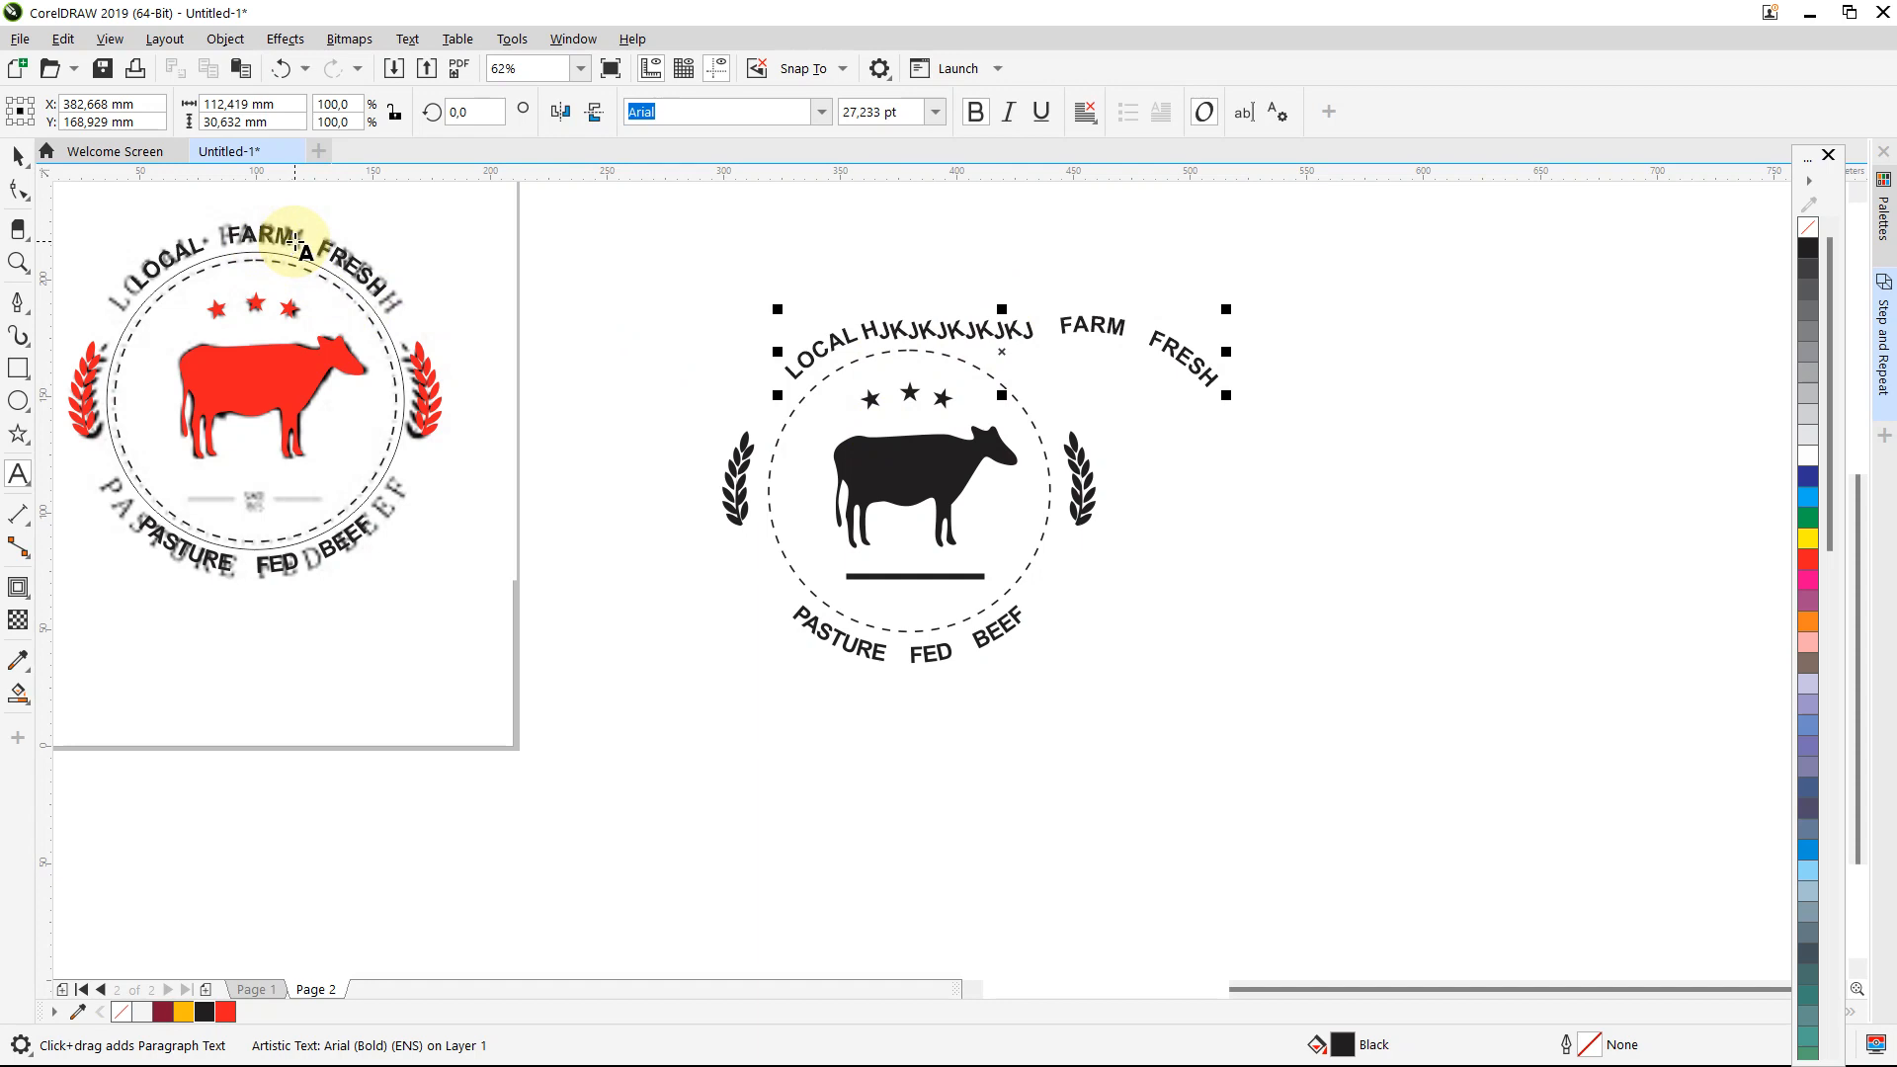
Step: Insert a long run of filler letters alternating H and G after FARM in the traced original's curved upper text
{"action": "left_click", "coordinate": [18, 155]}
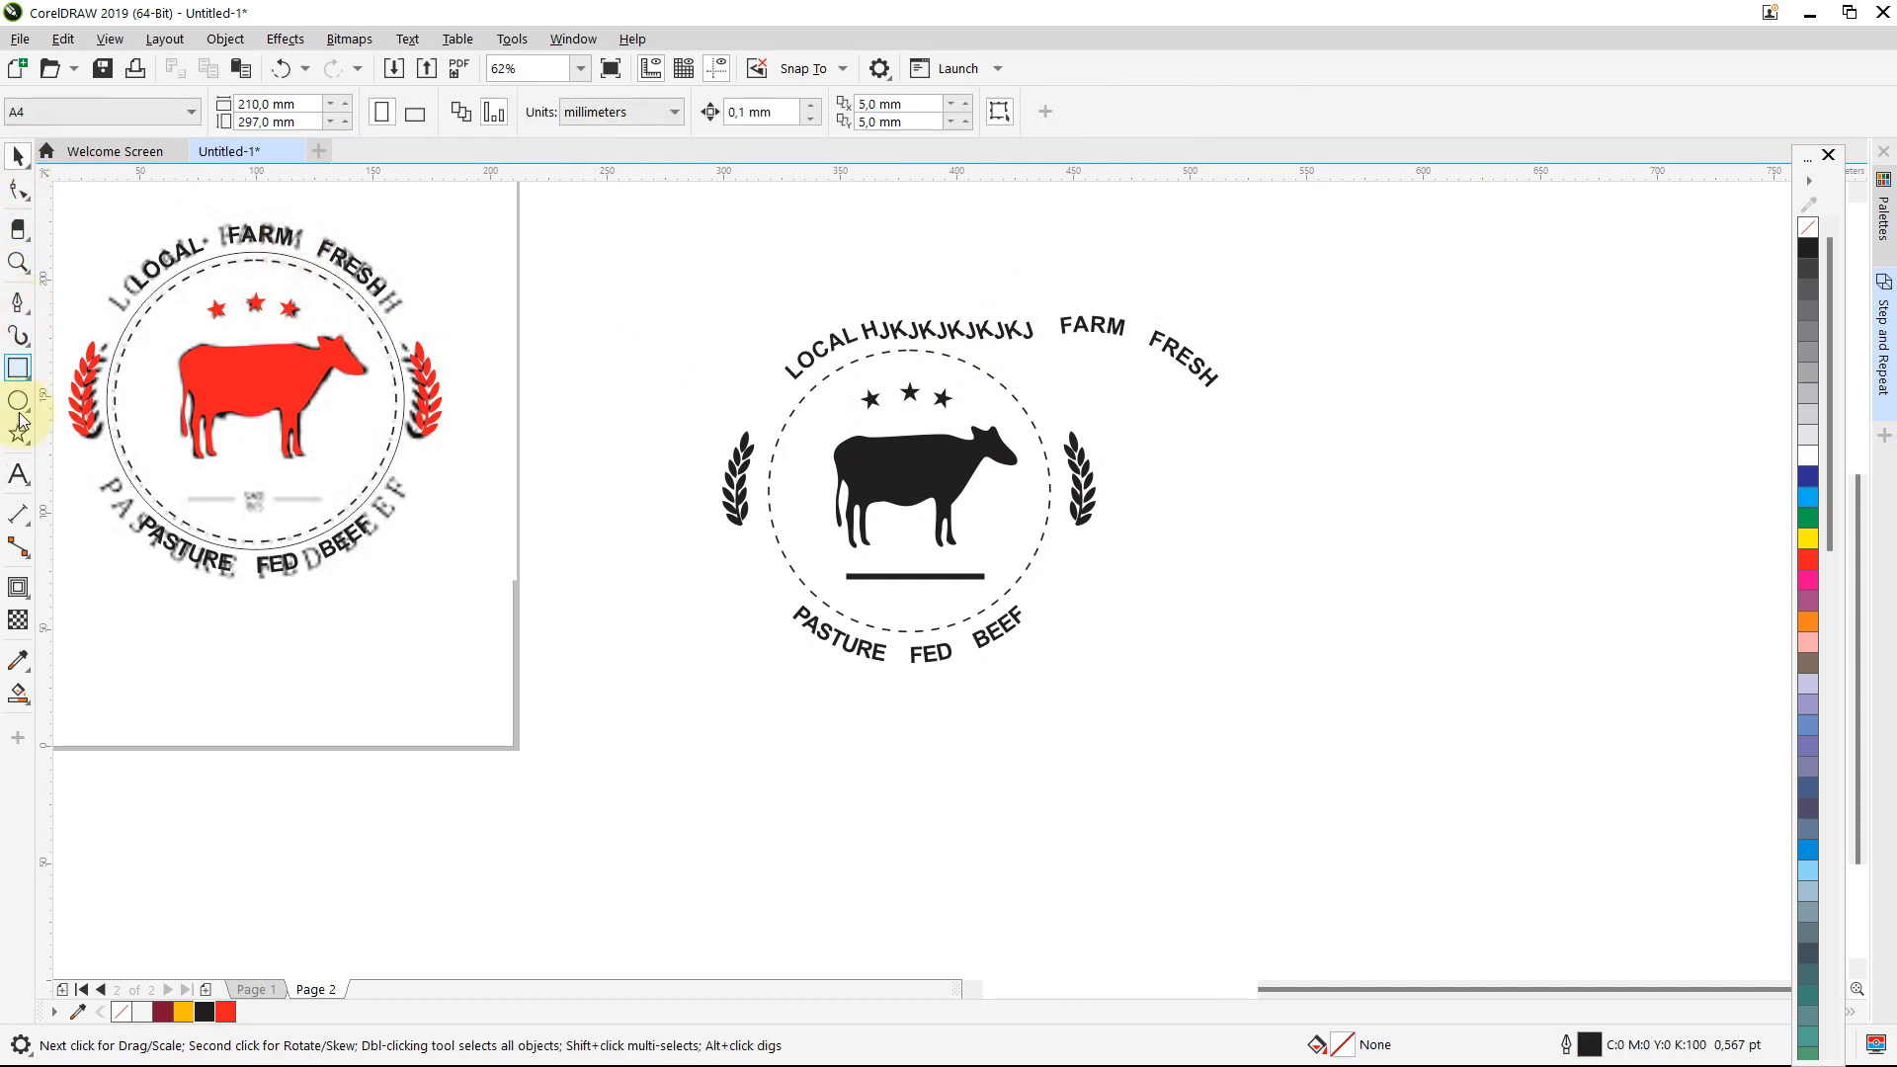
{"action": "left_click", "coordinate": [18, 474]}
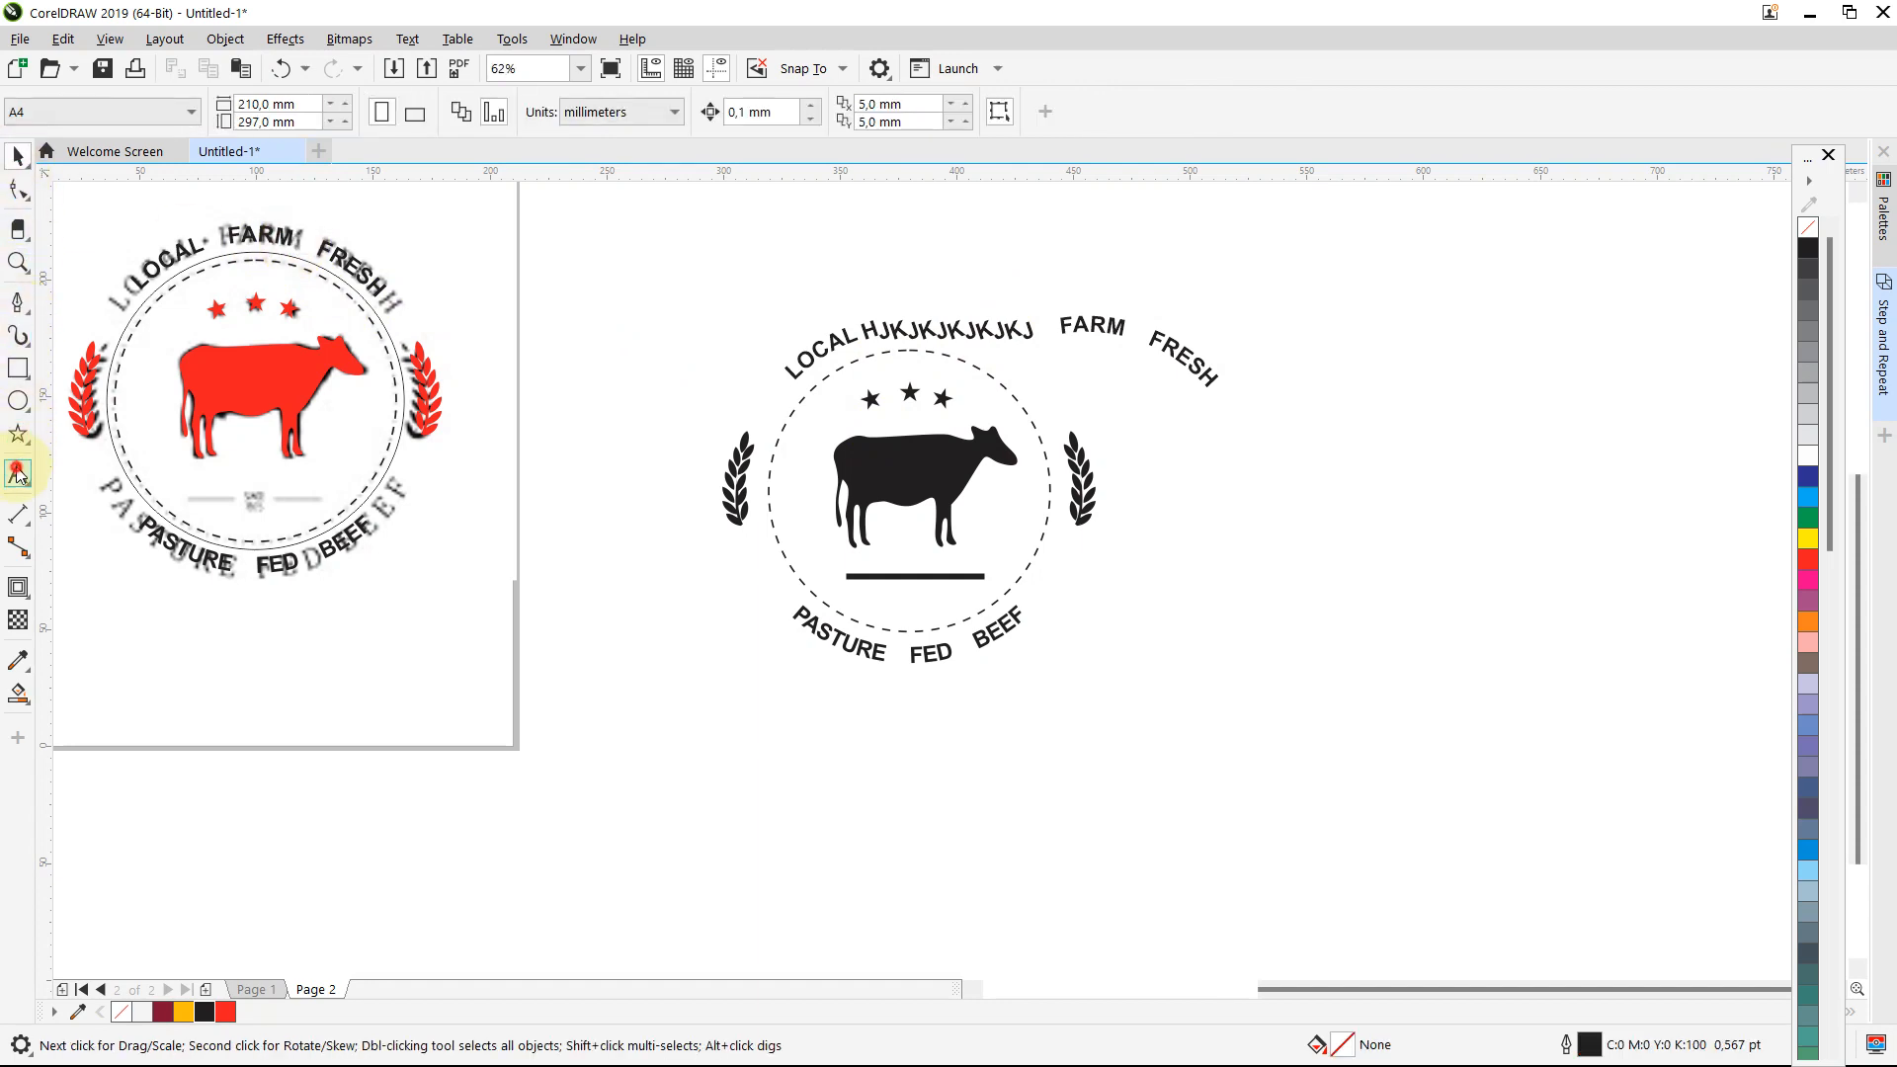
{"action": "left_click", "coordinate": [294, 241]}
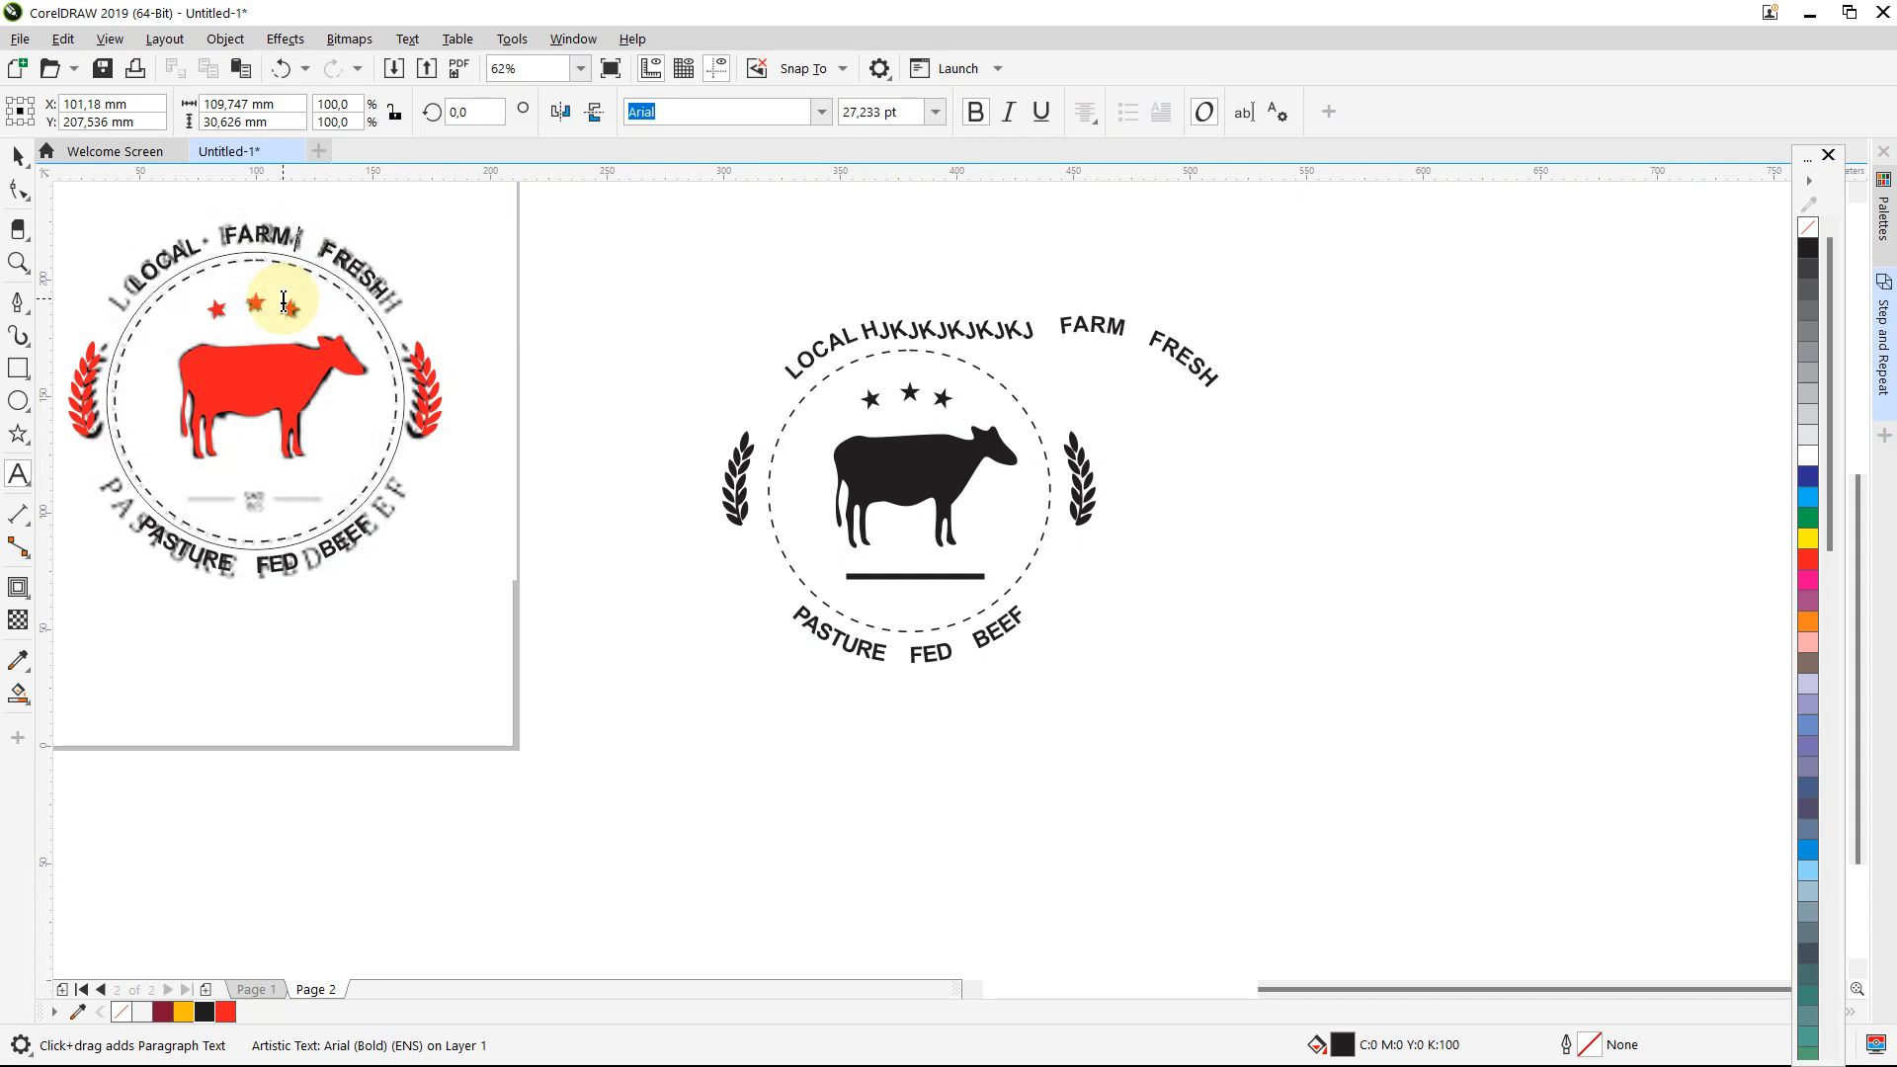
{"action": "type", "text": "HGHGHGHGHGHGH "}
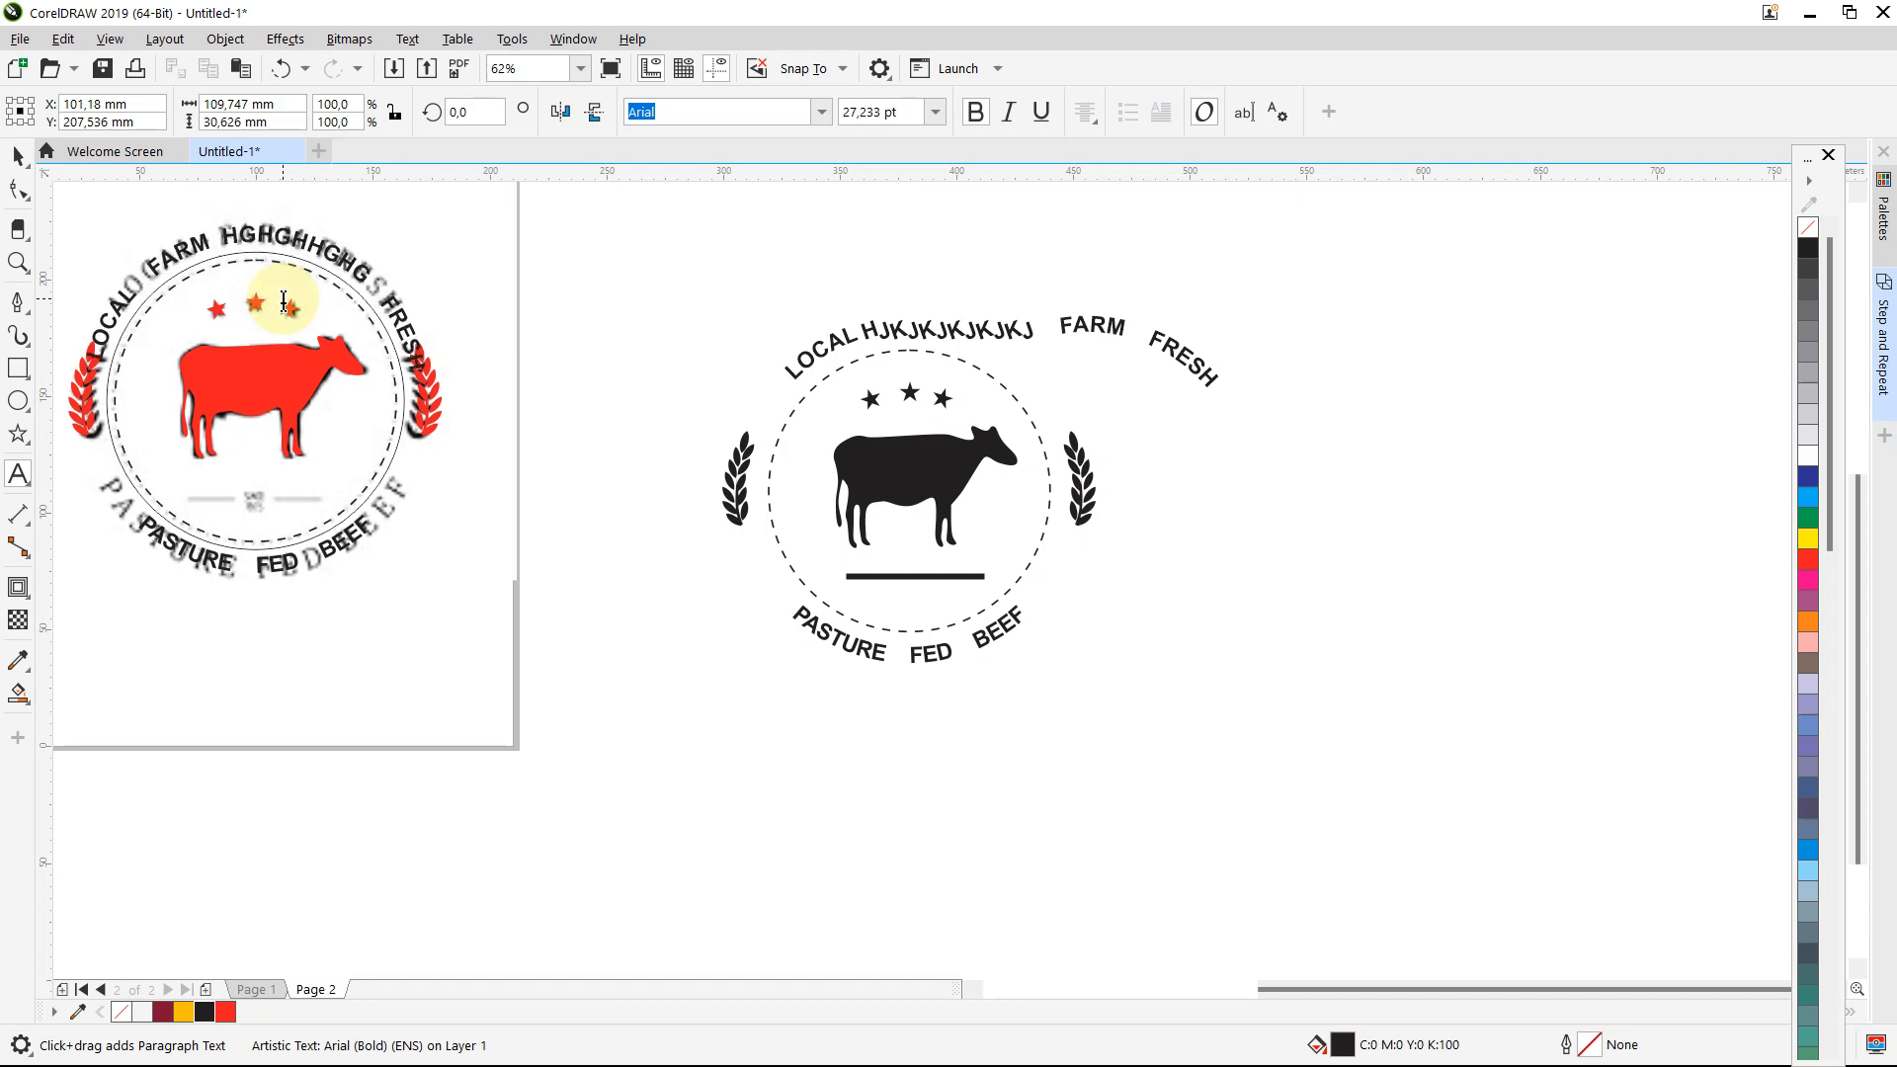
{"action": "type", "text": "GHGH"}
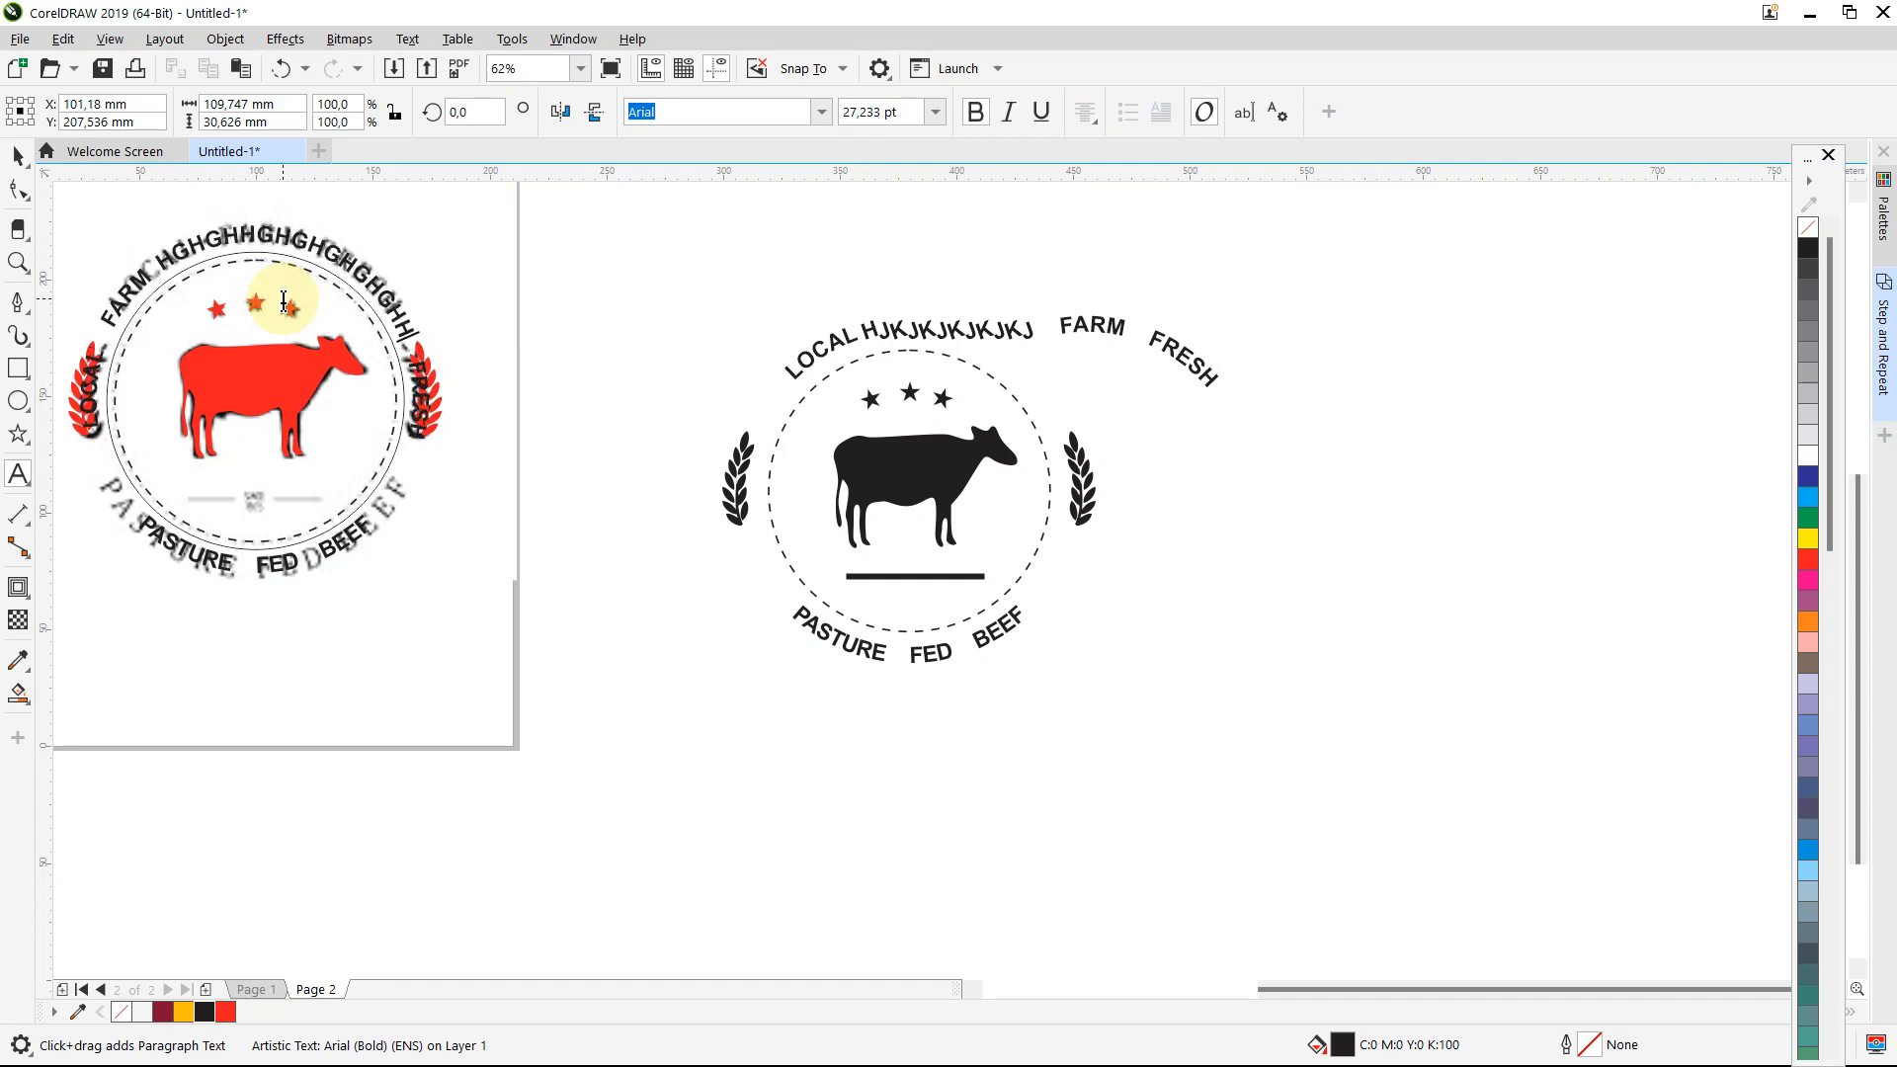
Step: Undo the filler letters in the upper texts of both logos and clear the selection
{"action": "key", "text": "ctrl+z"}
{"action": "key", "text": "ctrl+z"}
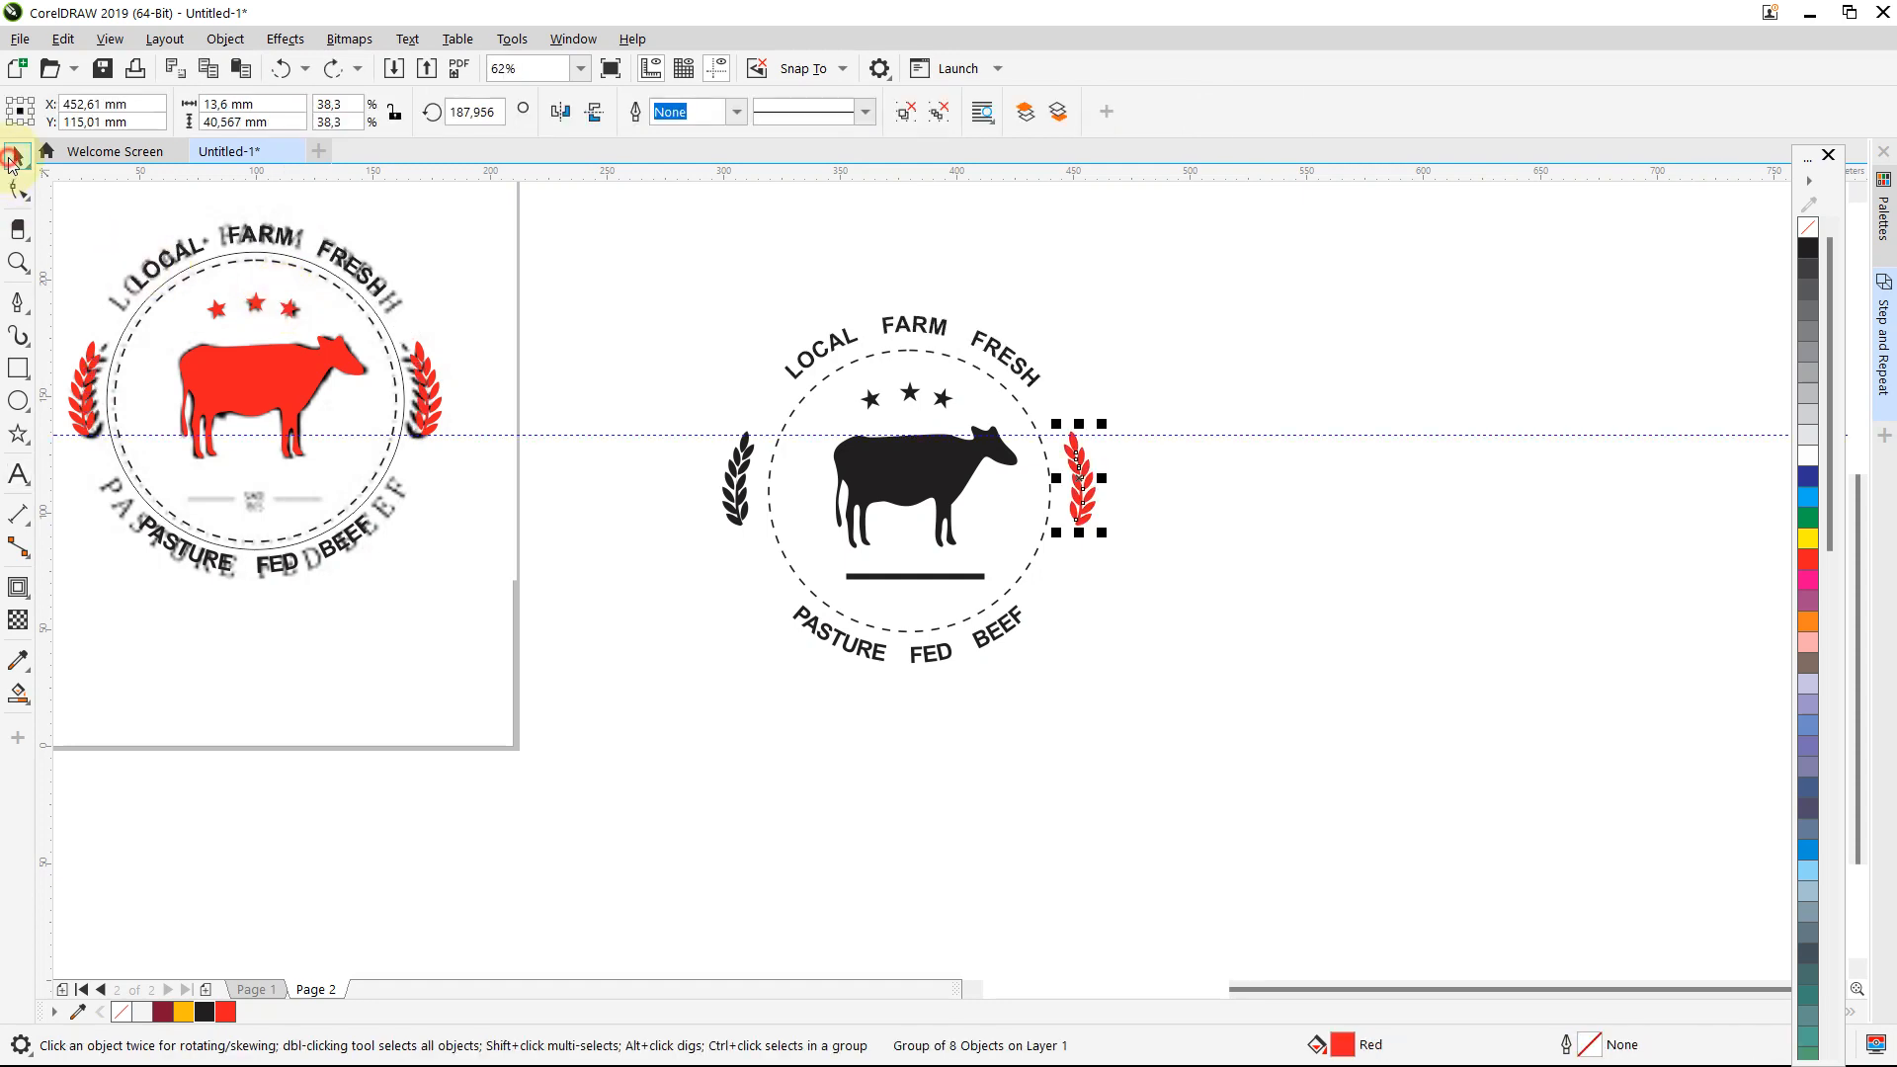
{"action": "left_click", "coordinate": [880, 333]}
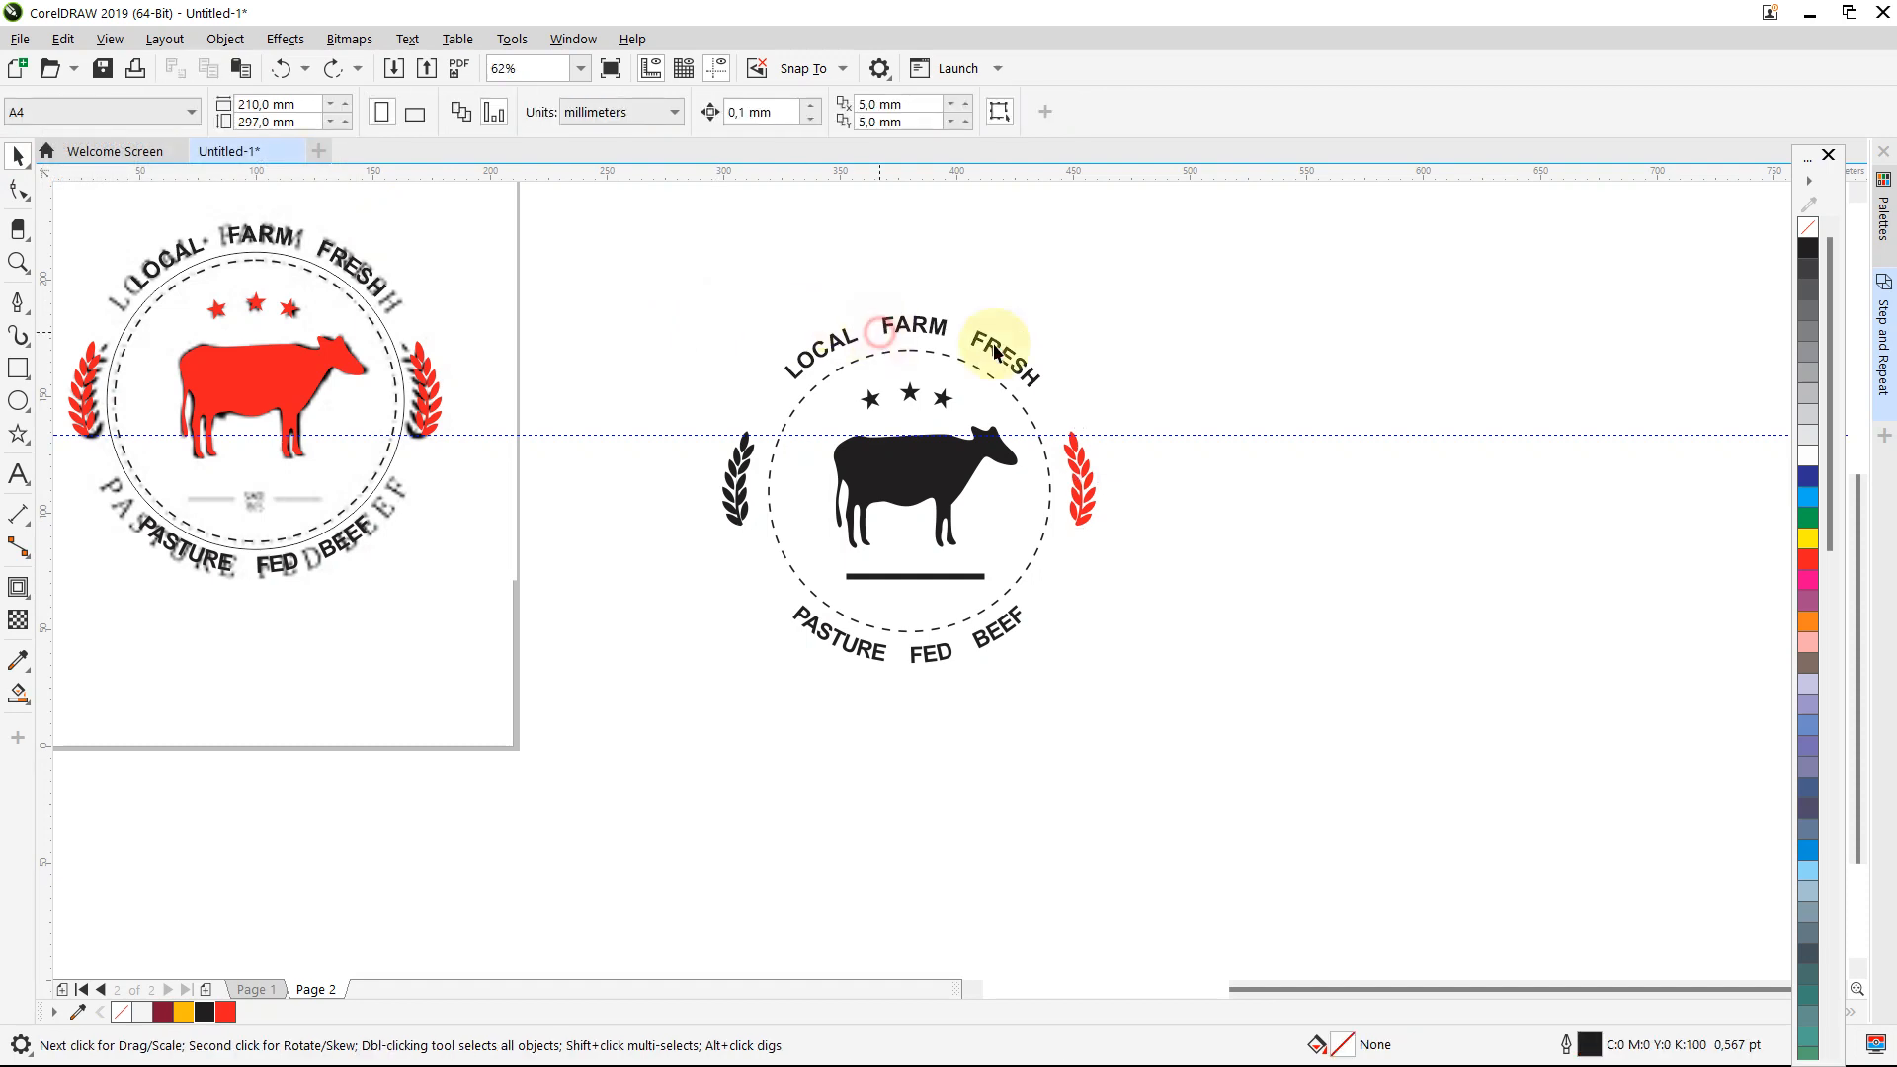
Step: Fill the right wheat ear of the duplicated logo with black again and delete the horizontal guideline
{"action": "left_click", "coordinate": [1082, 479]}
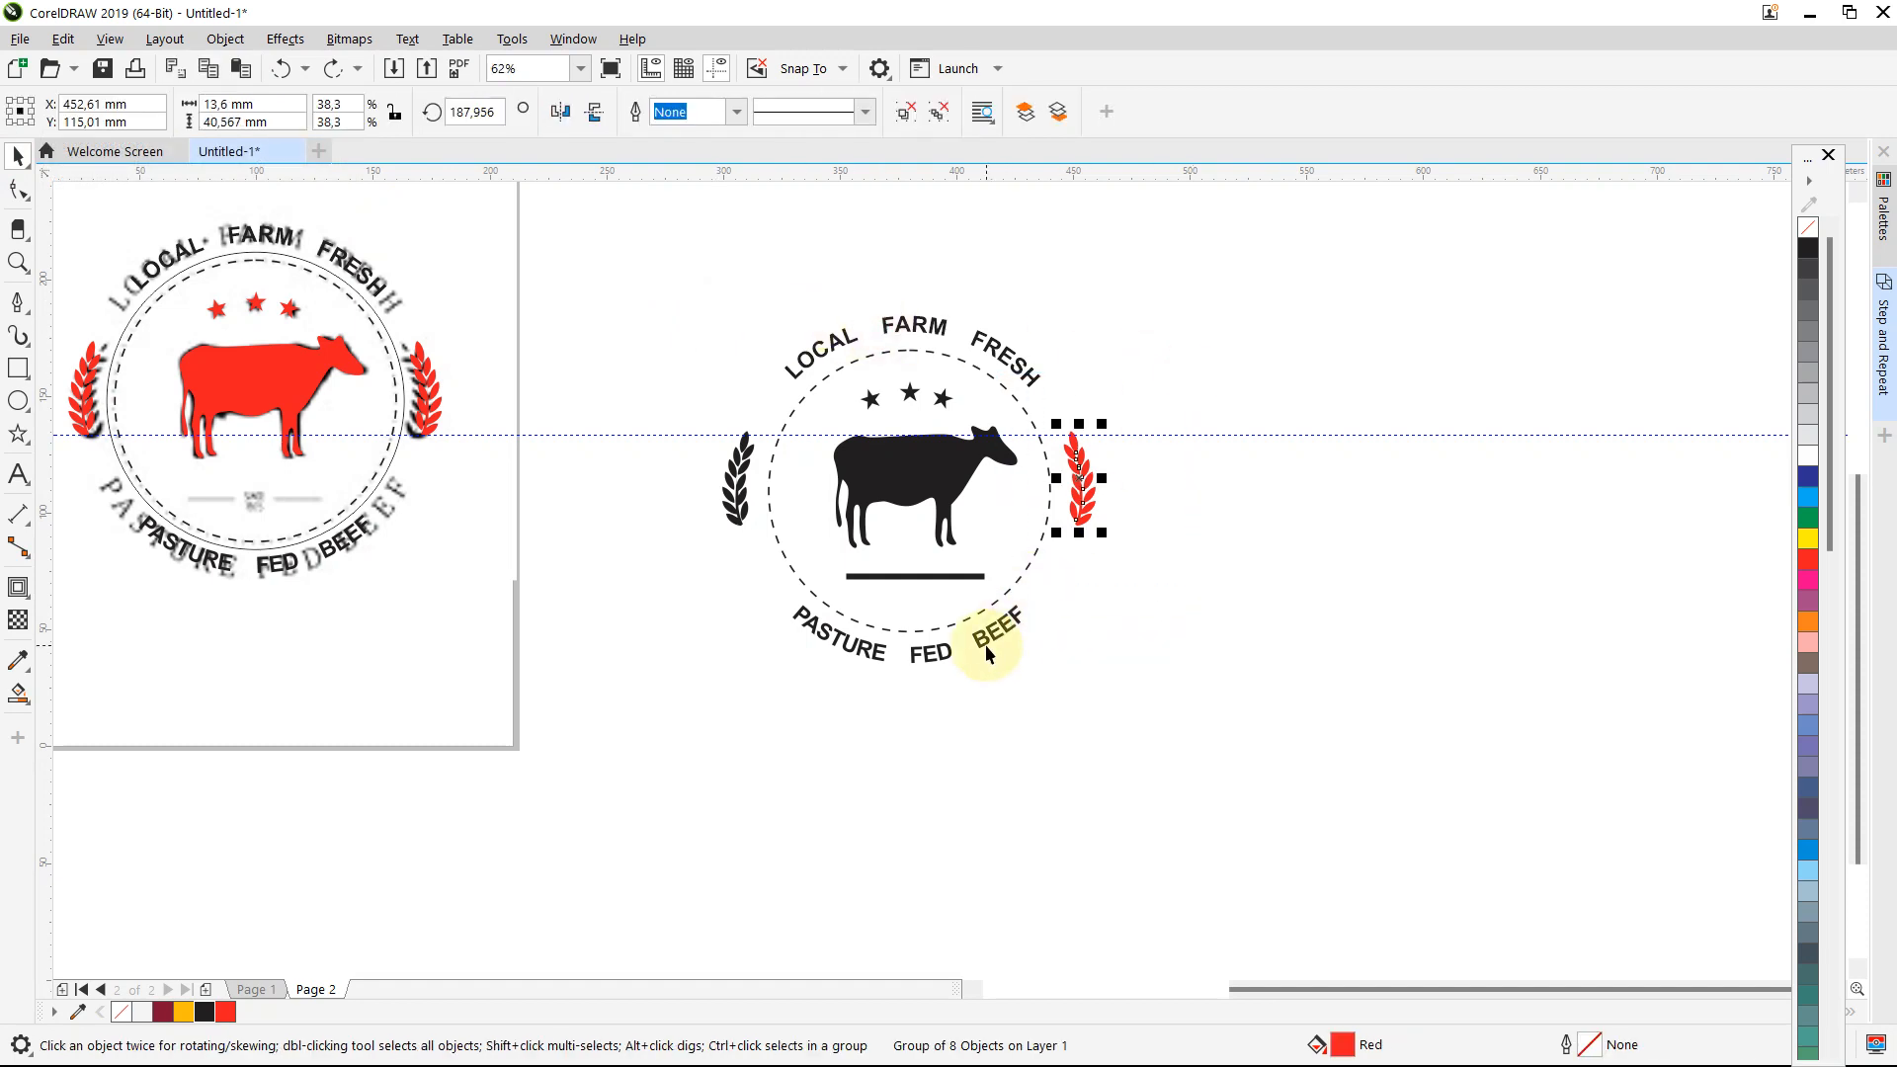
{"action": "left_click", "coordinate": [1807, 247]}
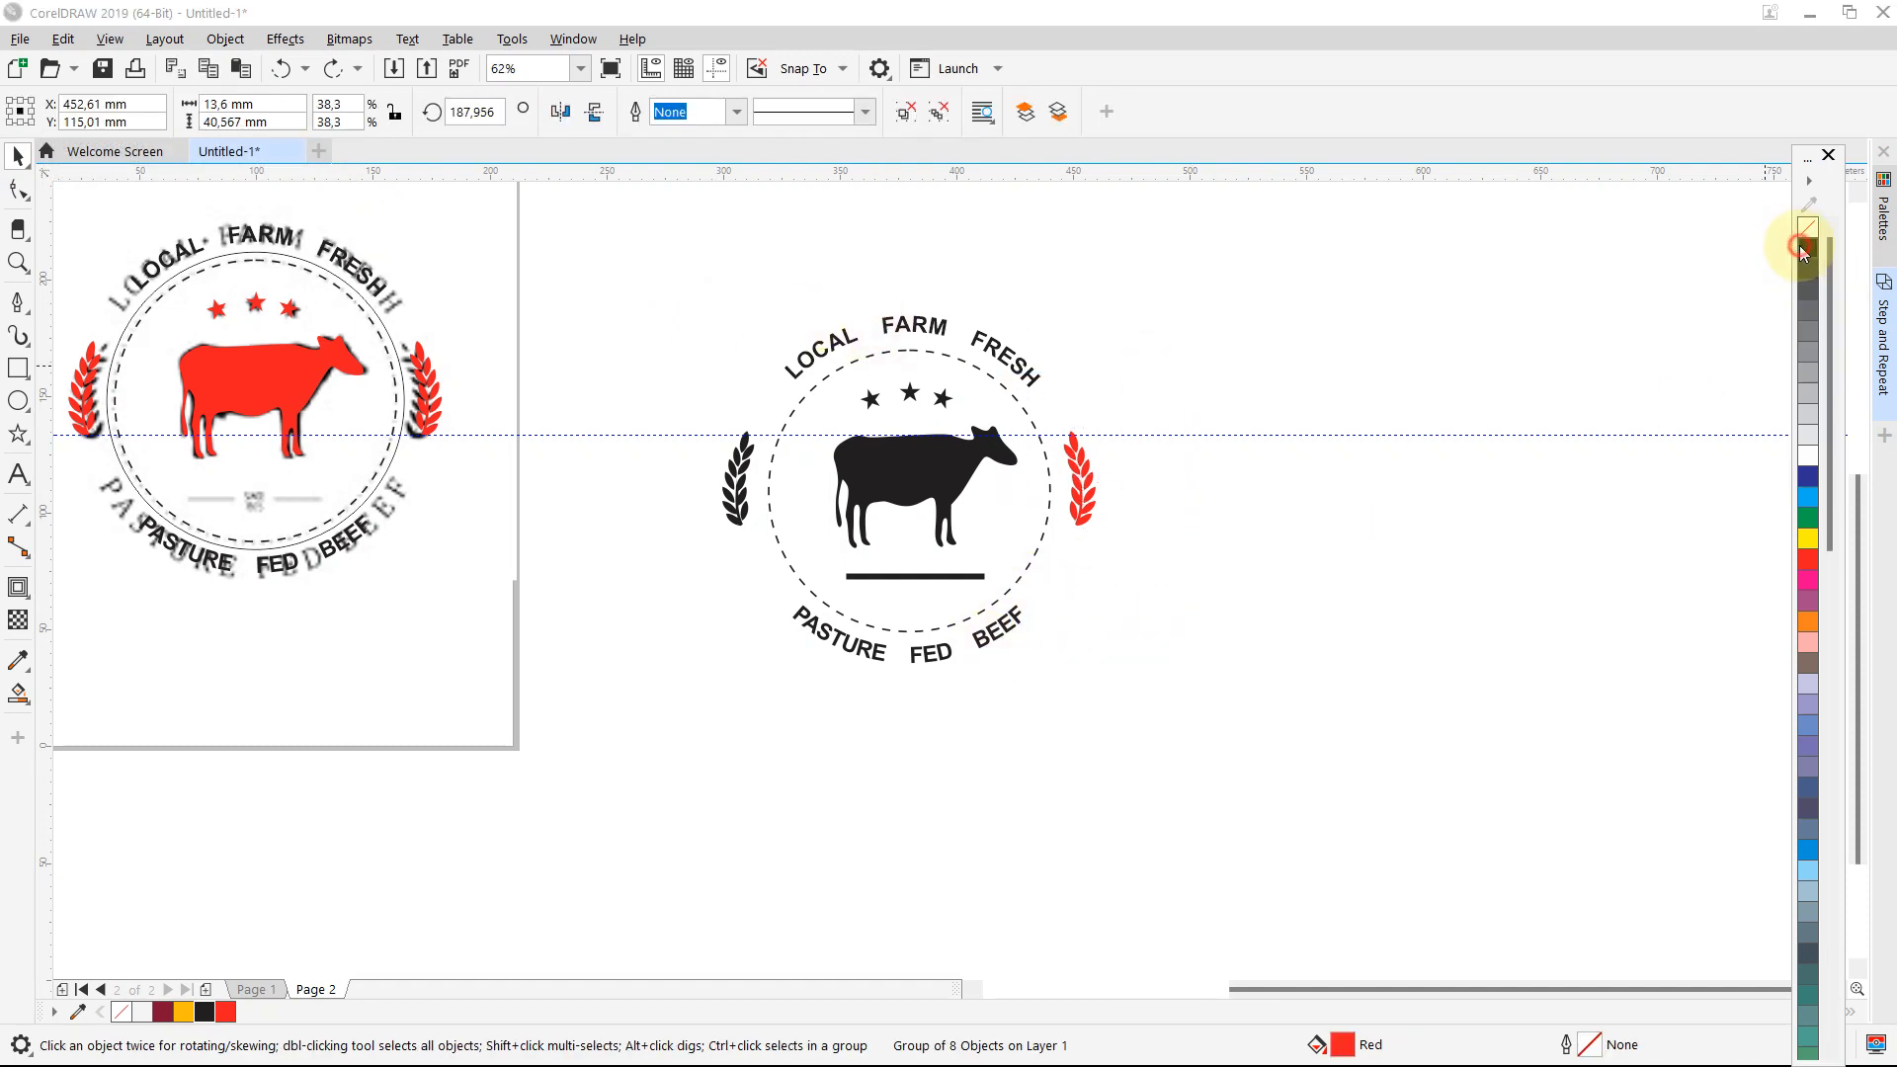
{"action": "left_click", "coordinate": [1207, 435]}
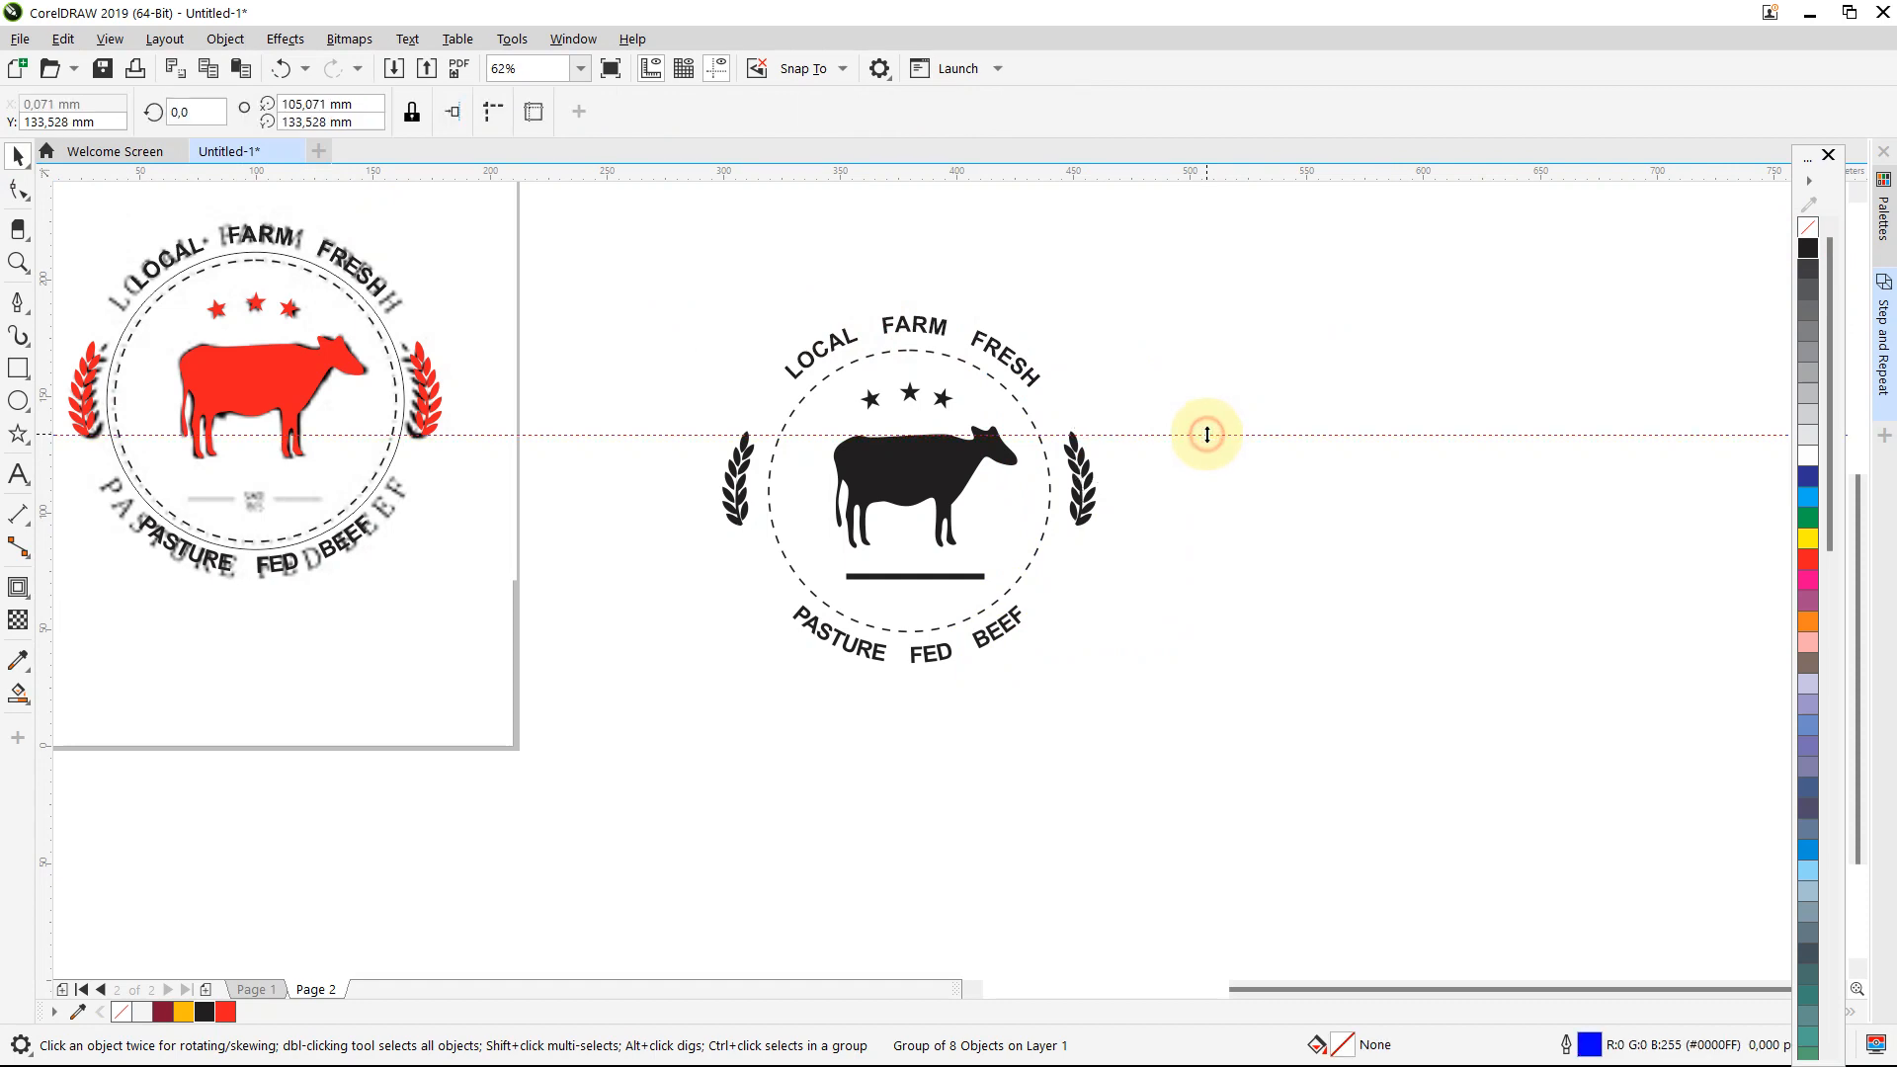
{"action": "key", "text": "Delete"}
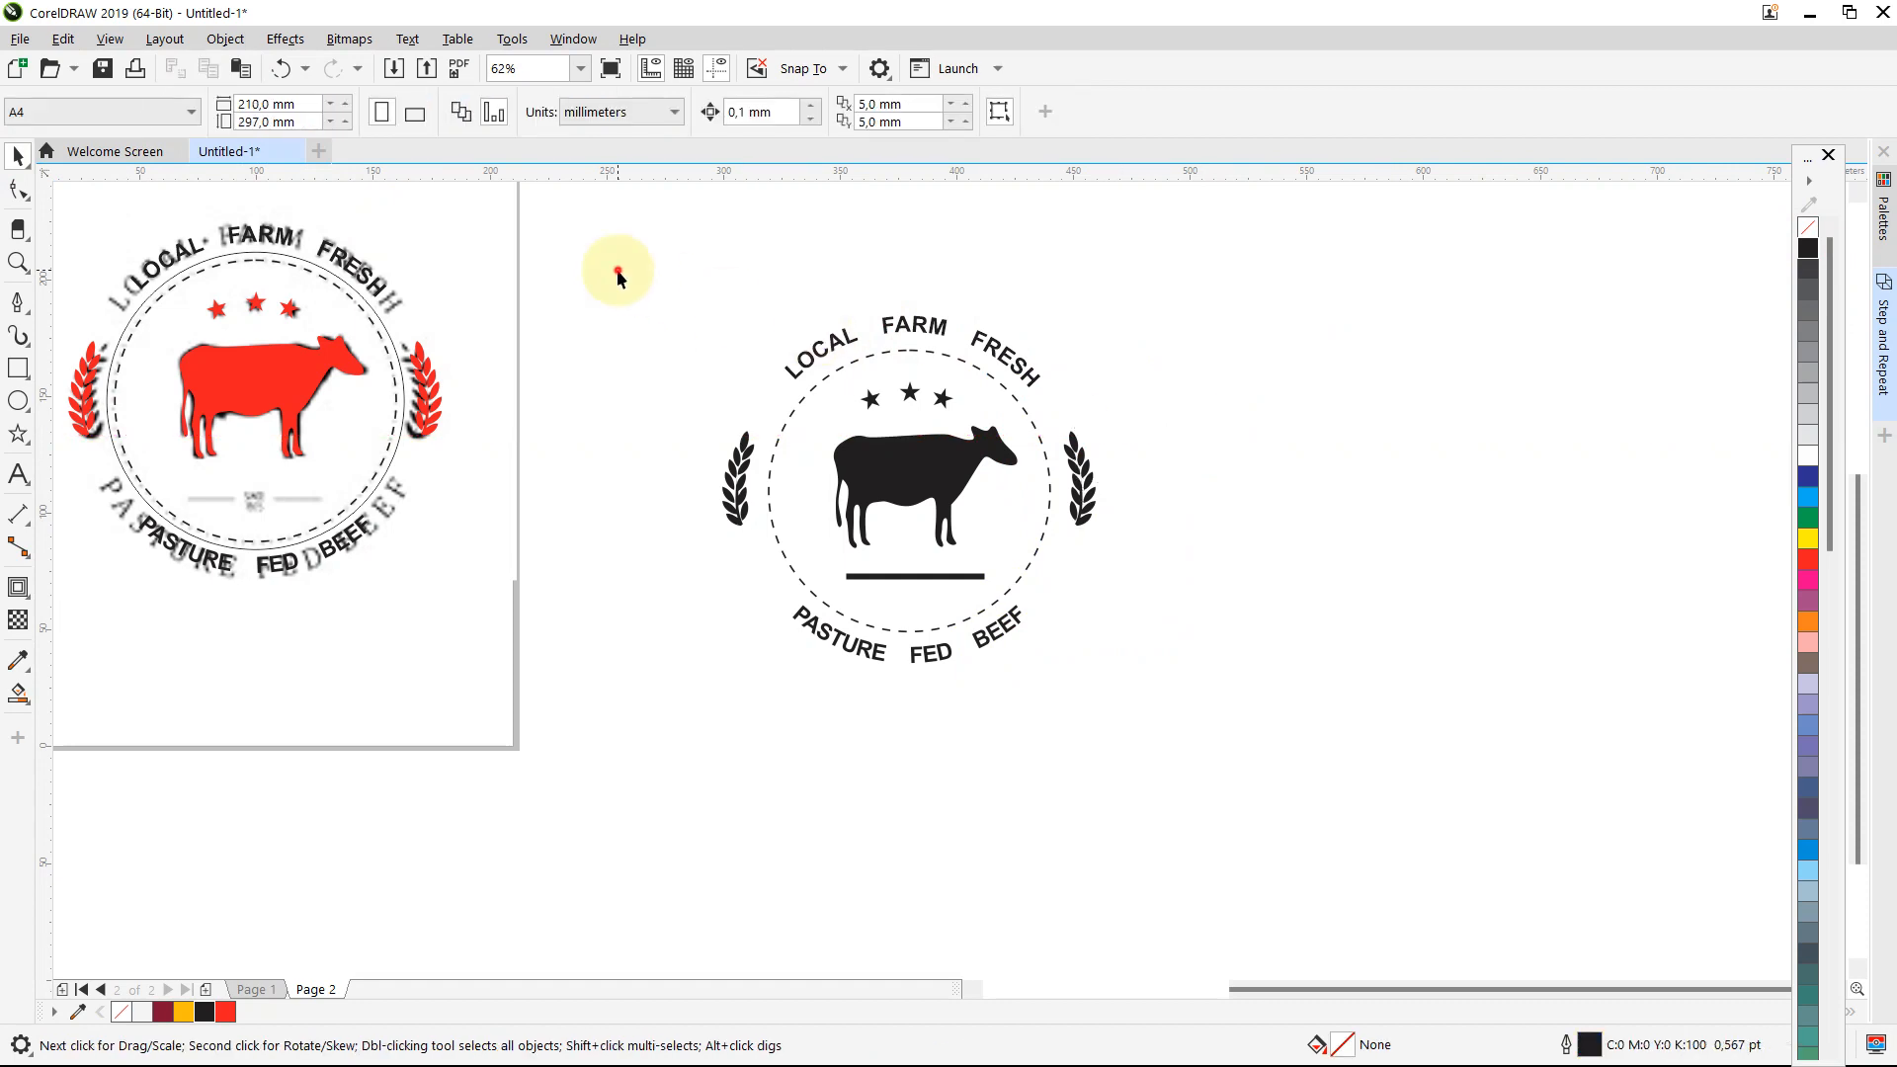
Step: Select all objects of the black logo copy to check them, and clear the selection
{"action": "left_click_drag", "start_coordinate": [619, 271], "coordinate": [1360, 858]}
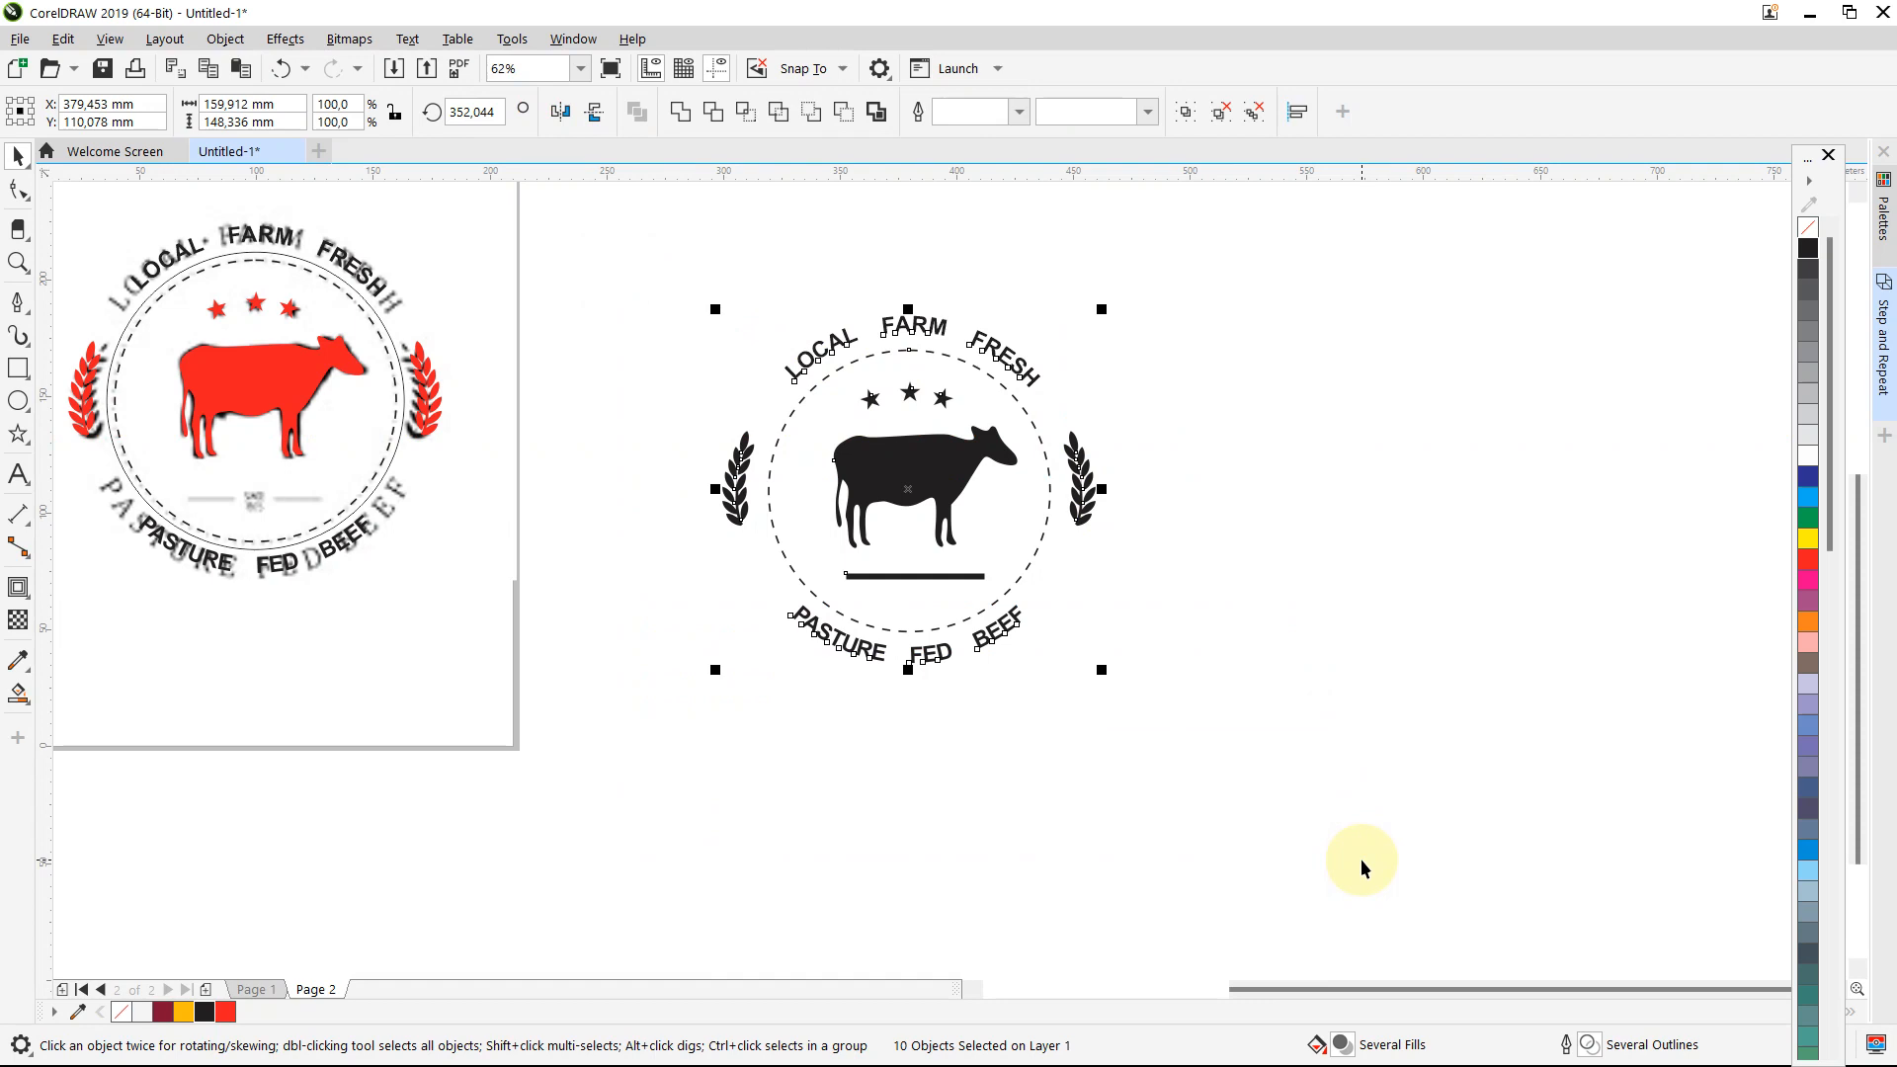
{"action": "left_click", "coordinate": [1361, 858]}
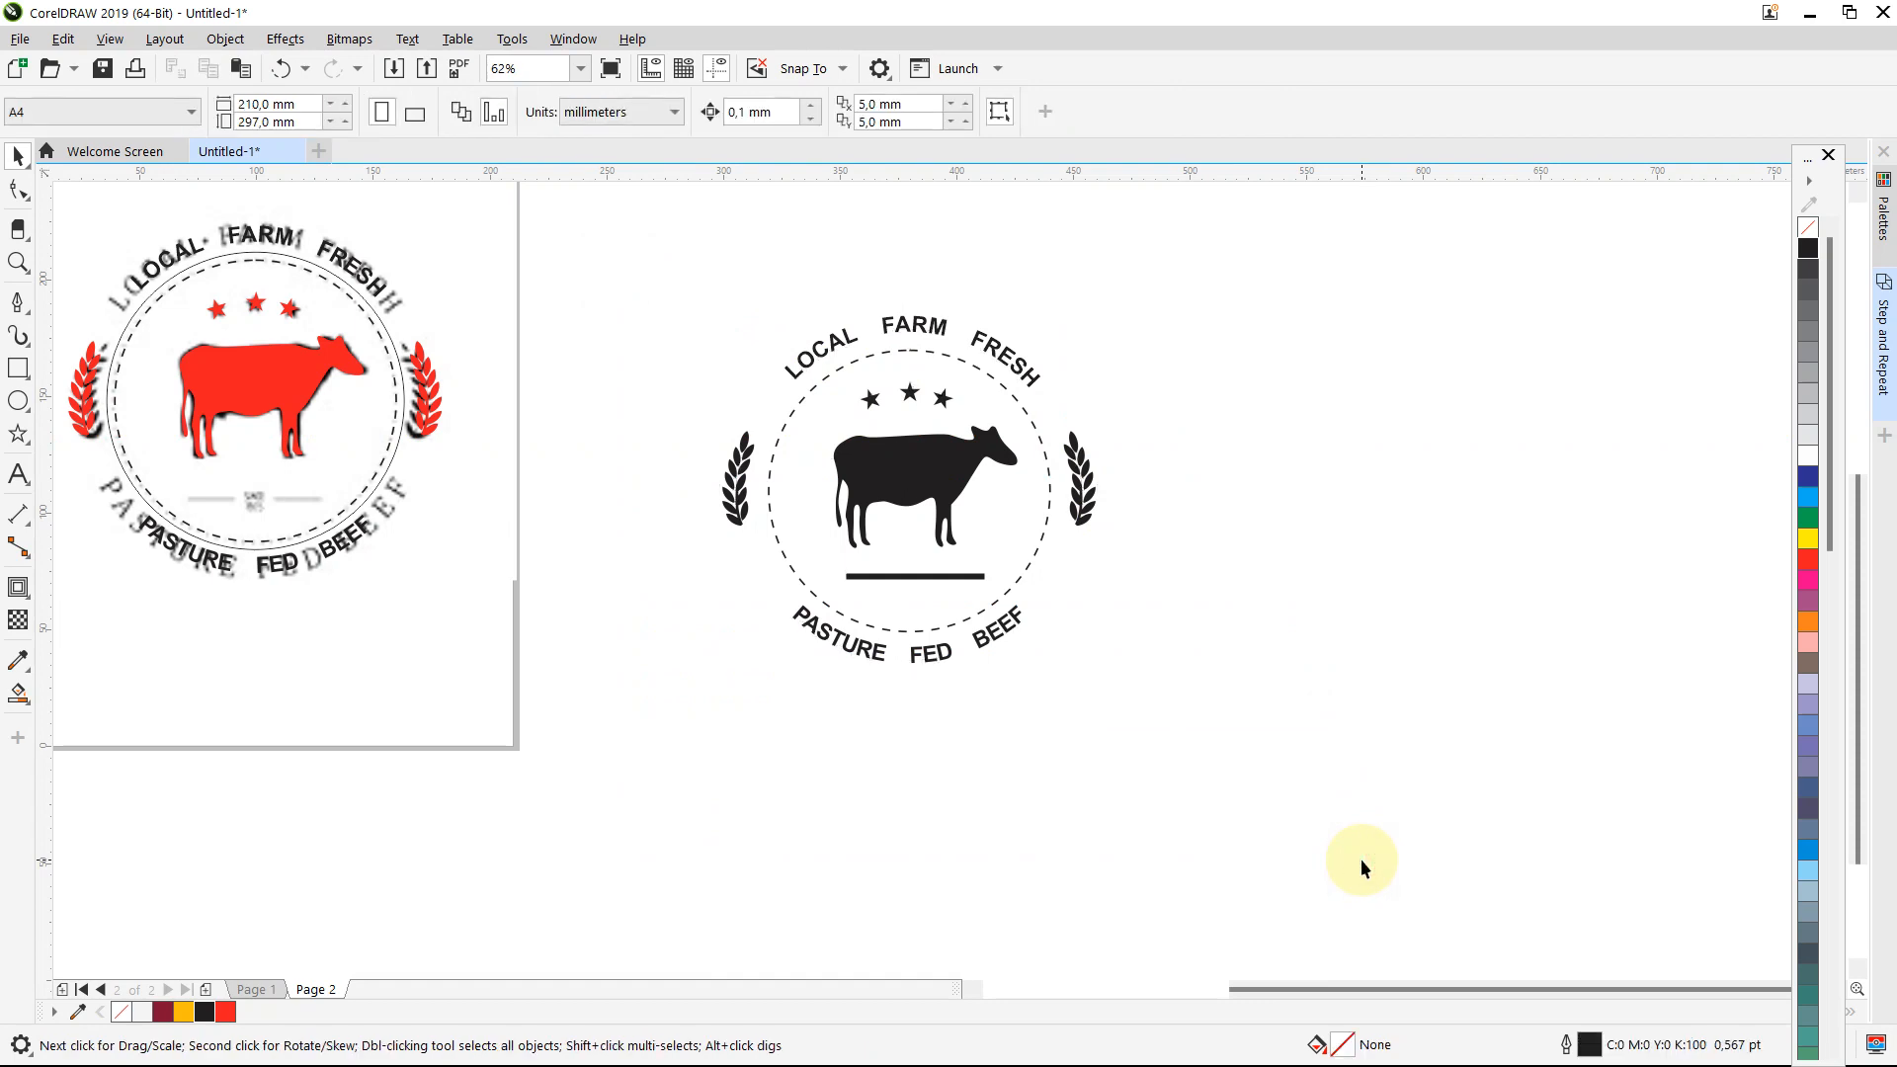